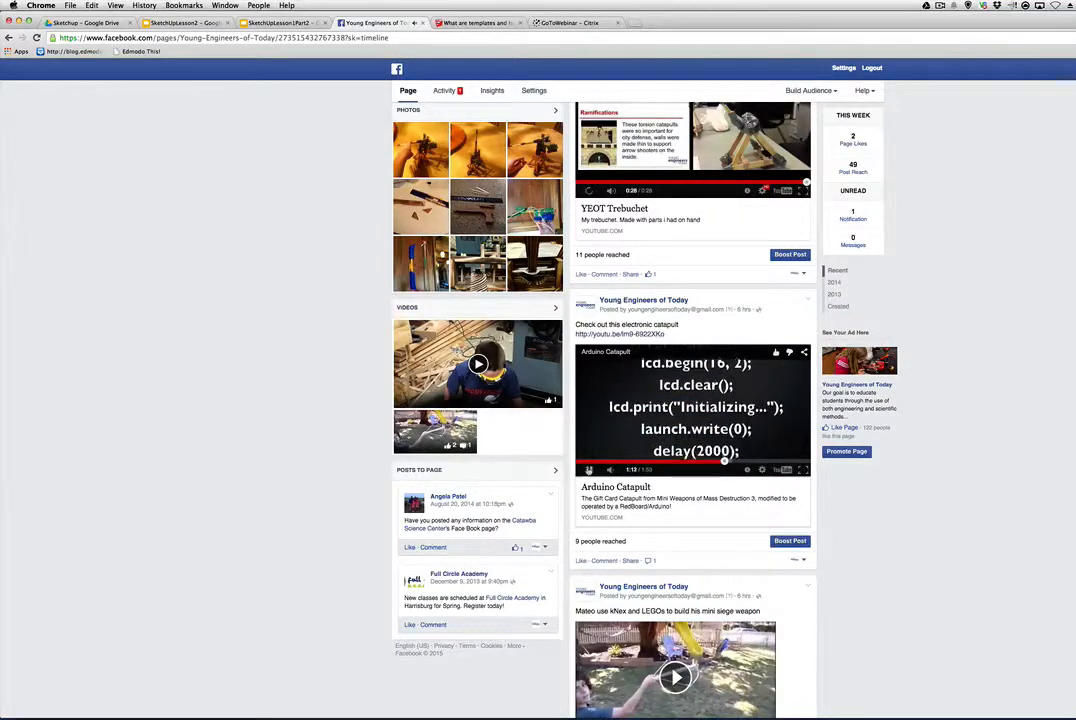
# Step: Pause the Arduino Catapult video and return to the beginning of the Young Engineers of Today page
pyautogui.click(588, 469)
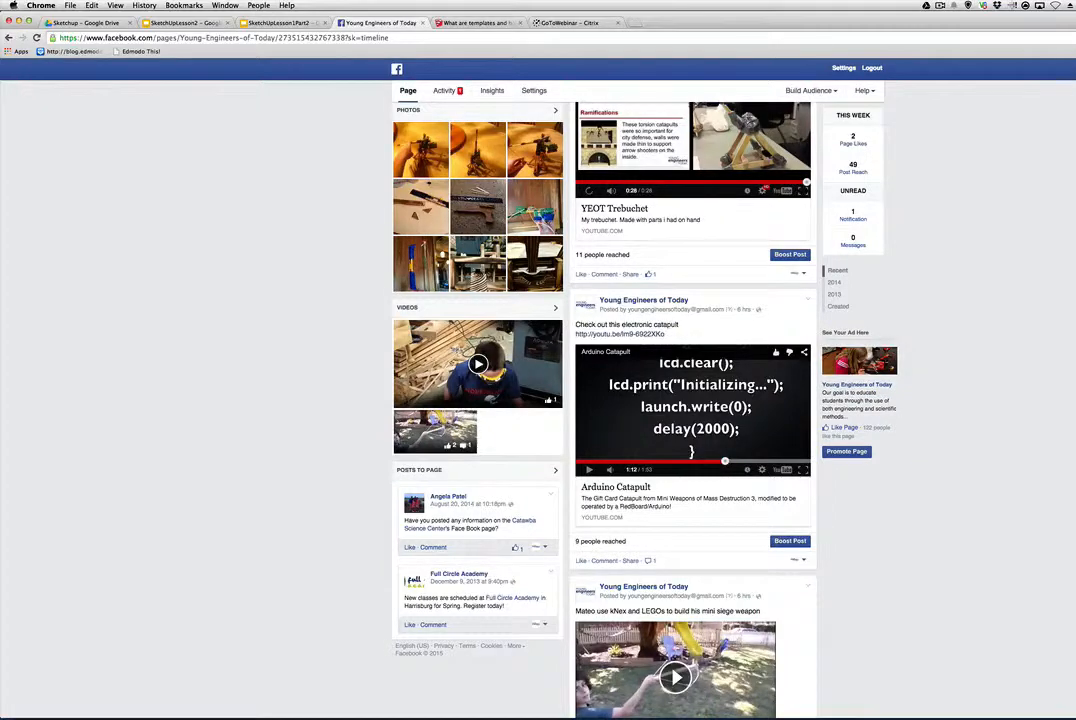
pyautogui.press('super+Tab')
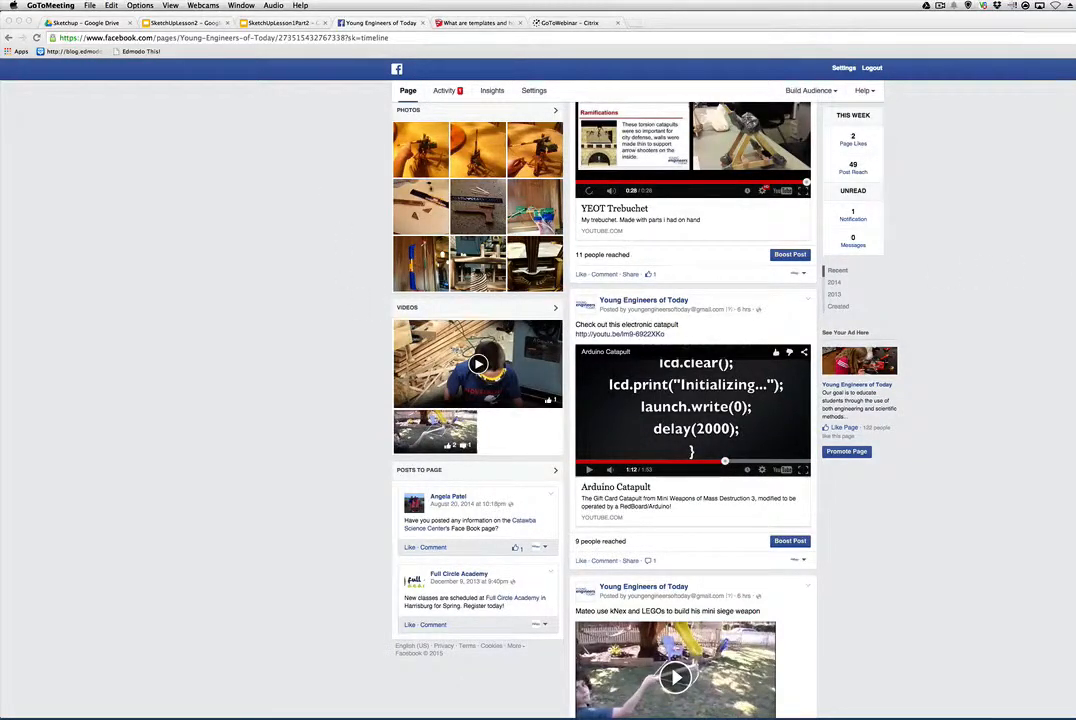
pyautogui.press('super+Tab')
pyautogui.scroll(-1, 522, 262)
pyautogui.scroll(6, 522, 262)
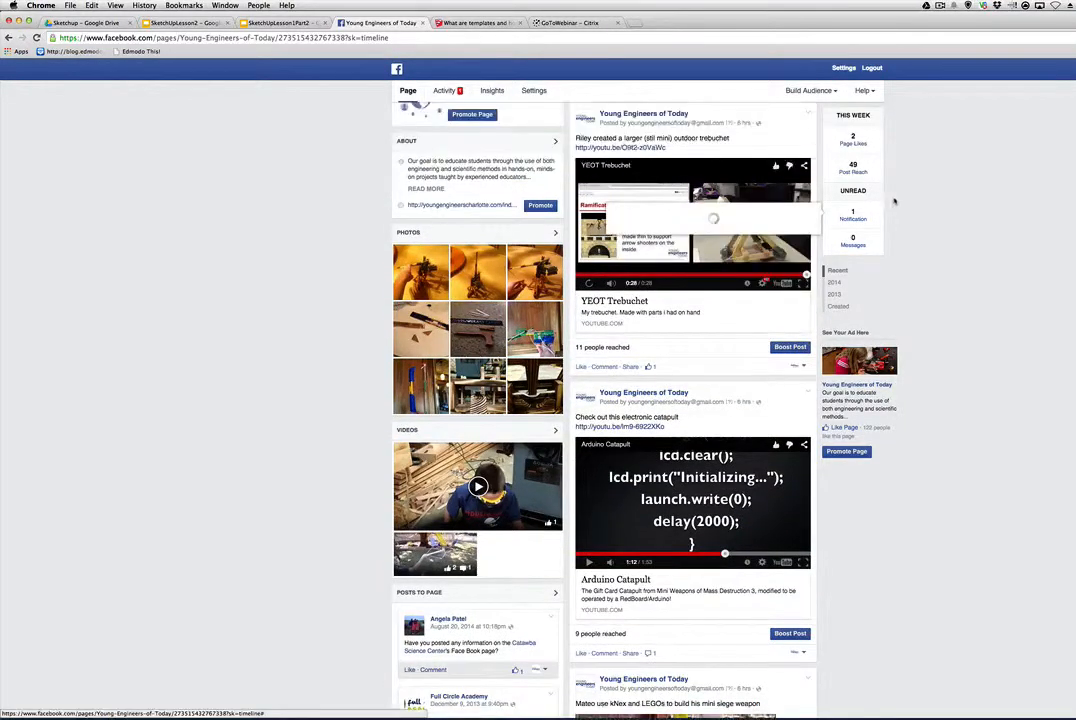
pyautogui.scroll(3, 884, 203)
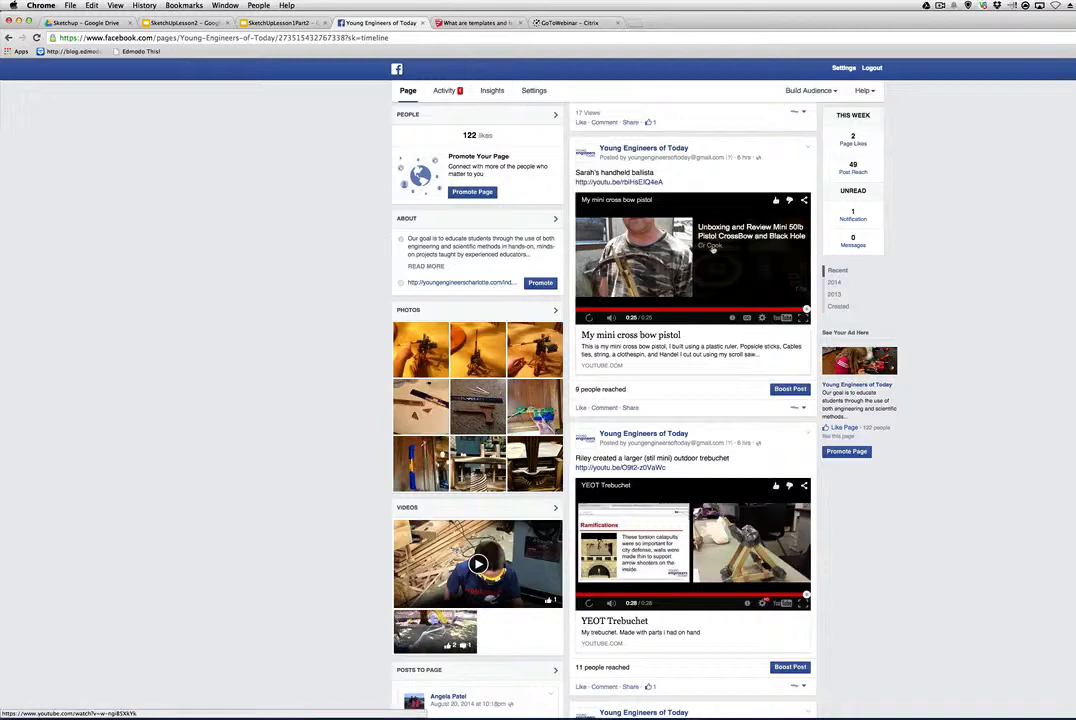
pyautogui.scroll(1, 712, 248)
pyautogui.scroll(8, 712, 248)
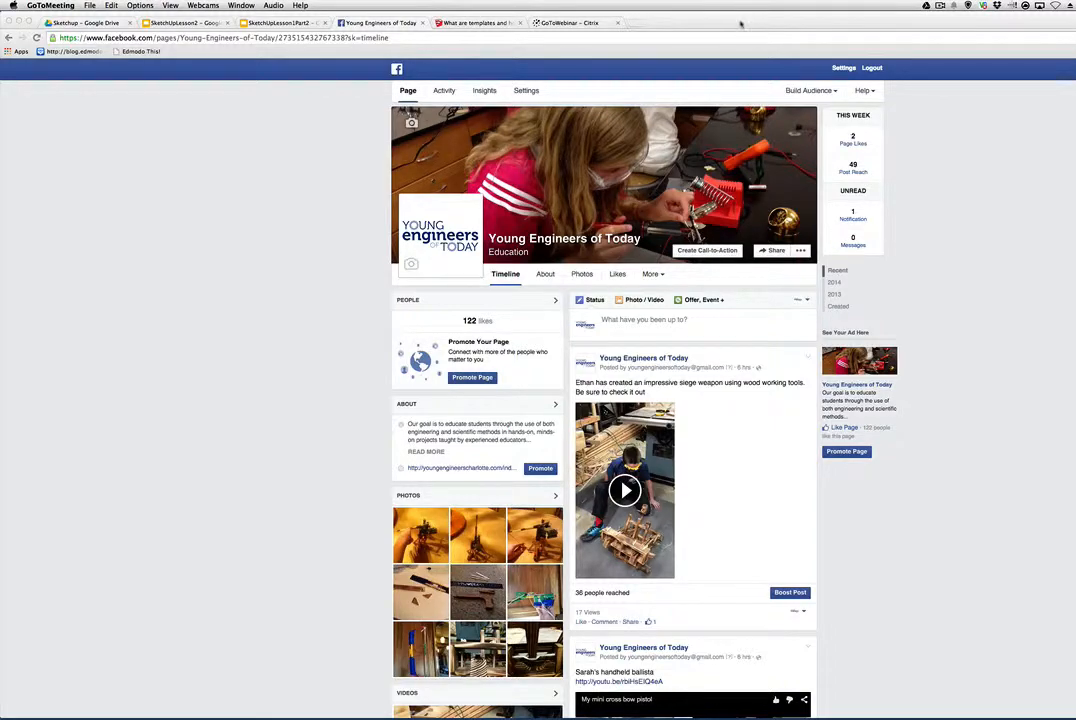
pyautogui.moveTo(742, 708)
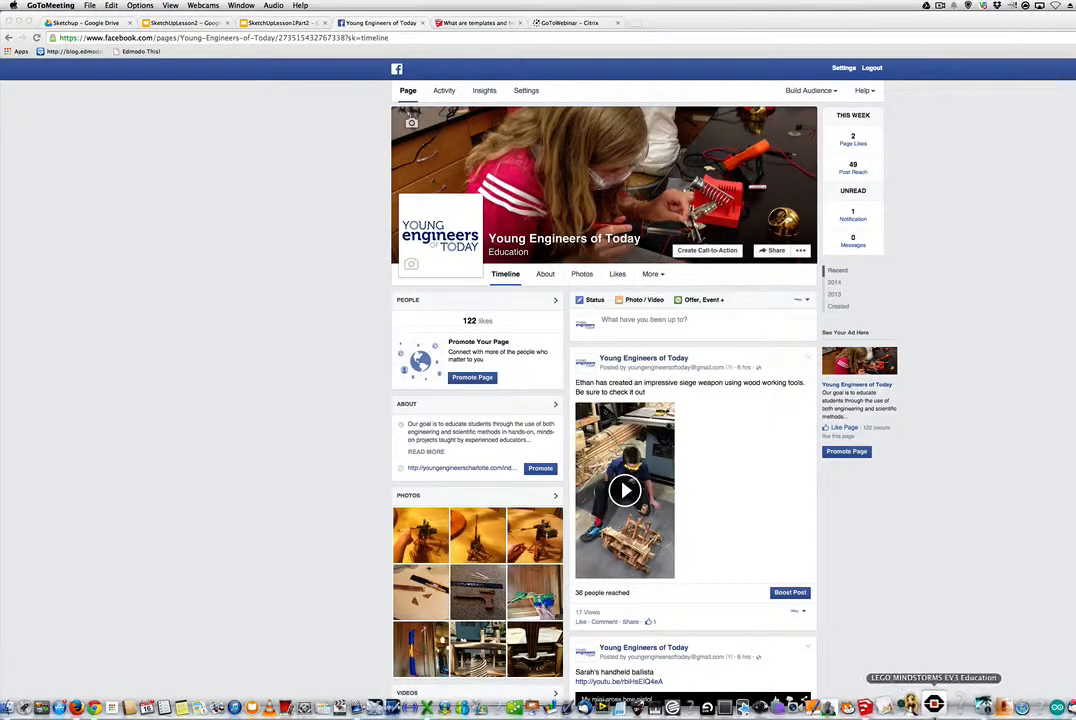
pyautogui.click(881, 705)
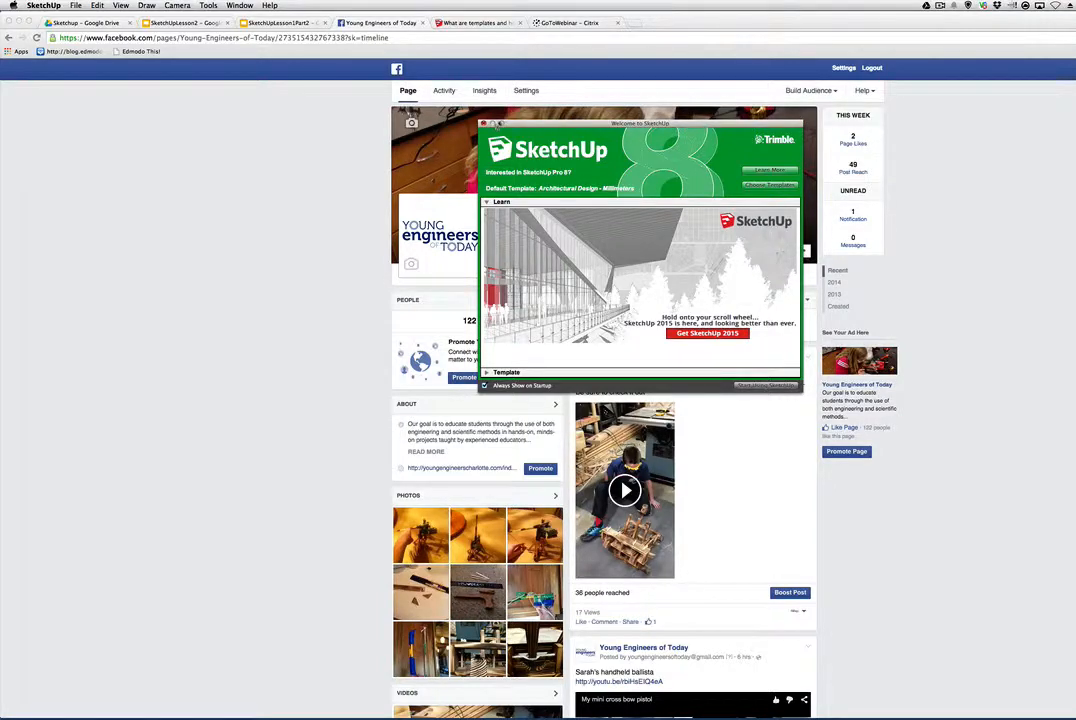
pyautogui.click(483, 123)
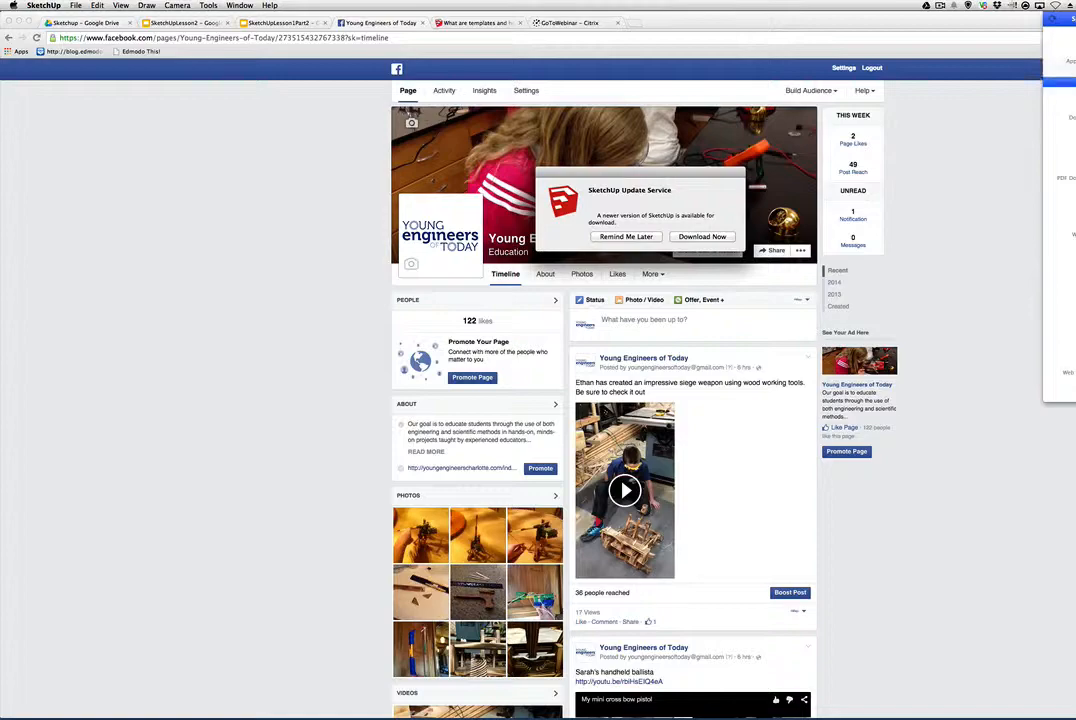
pyautogui.click(704, 236)
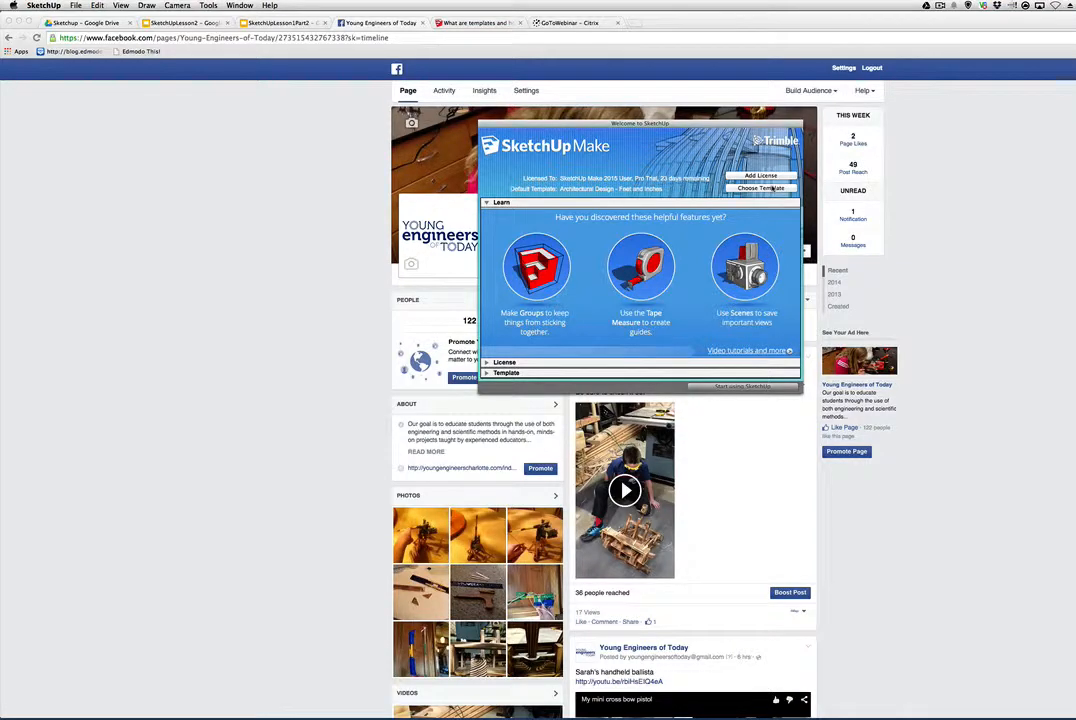
# Step: Start a new SketchUp Make model with the Architectural Design - Millimeters template
pyautogui.click(765, 188)
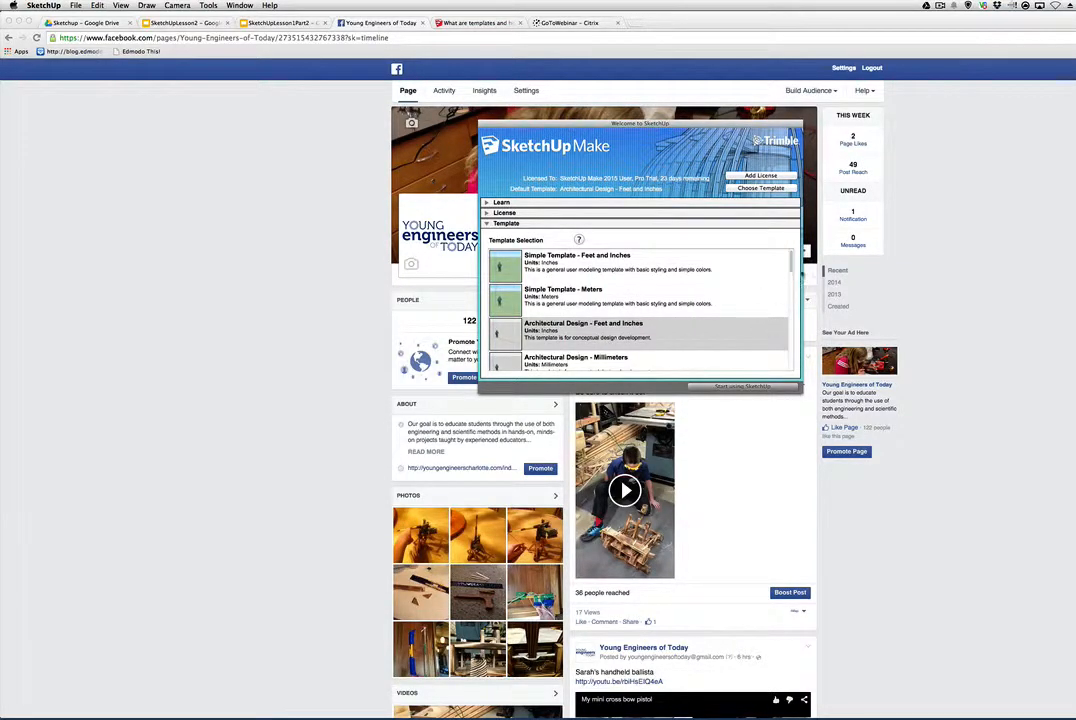
pyautogui.scroll(-10, 664, 300)
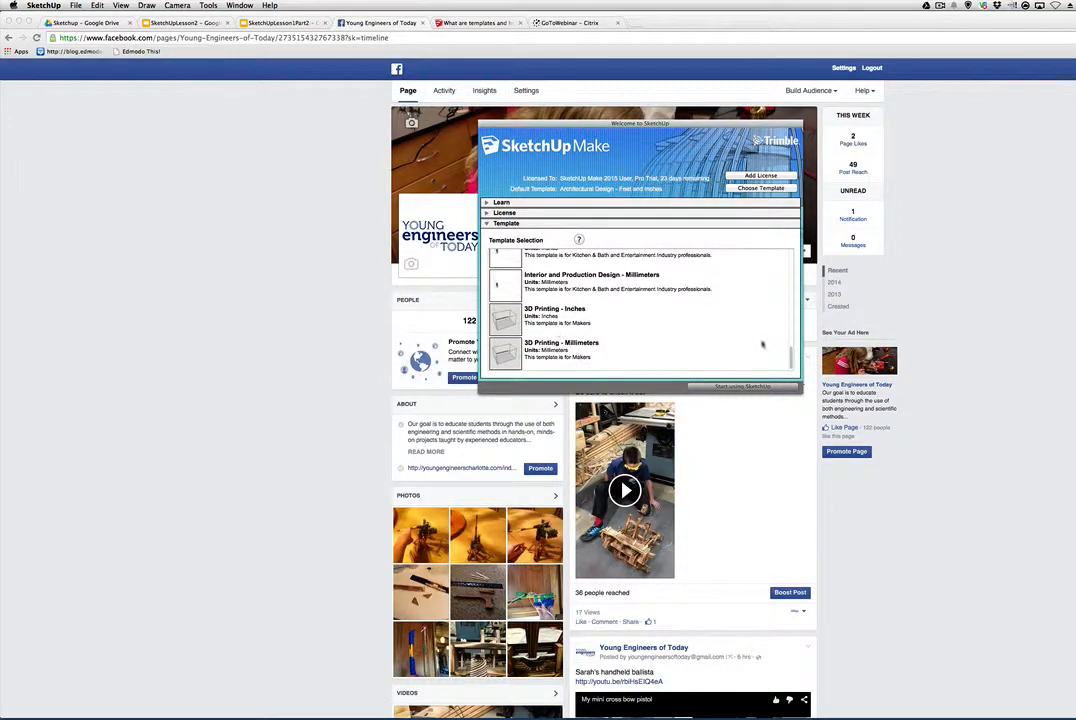
pyautogui.moveTo(784, 355); pyautogui.dragTo(783, 264)
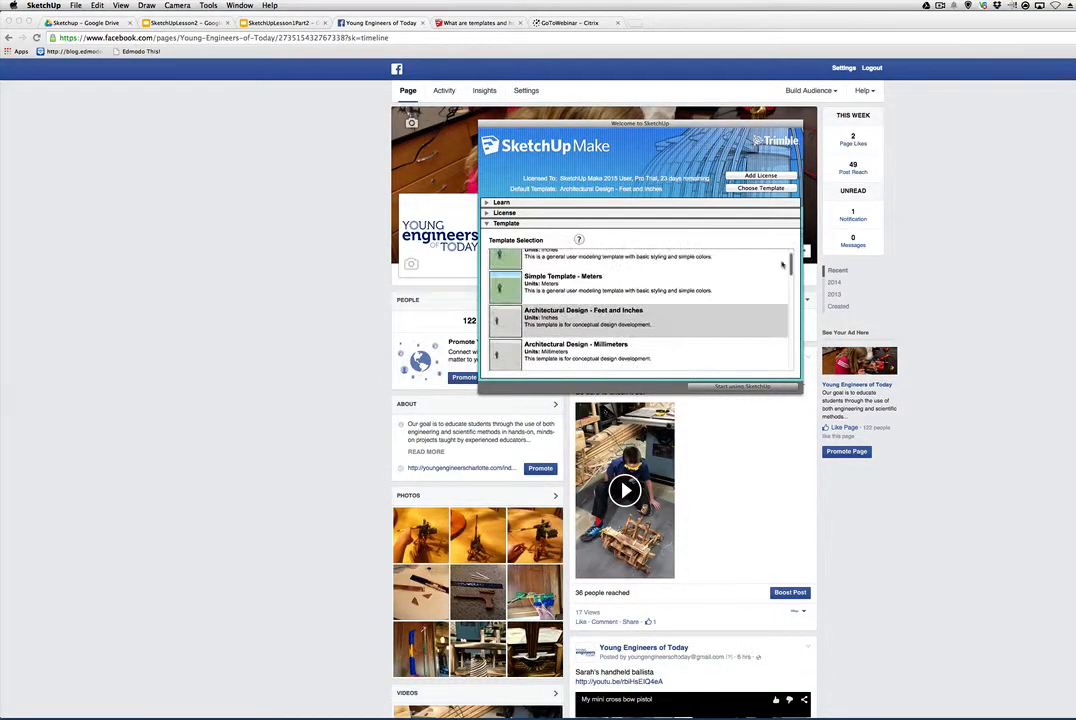
pyautogui.click(640, 352)
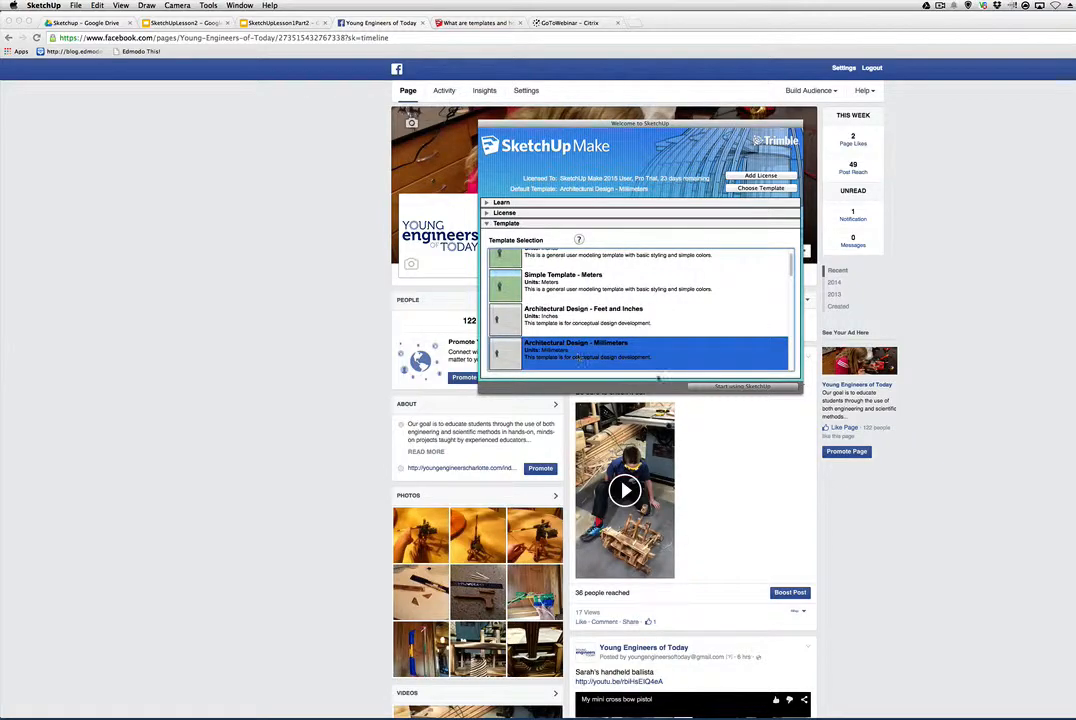
pyautogui.click(725, 387)
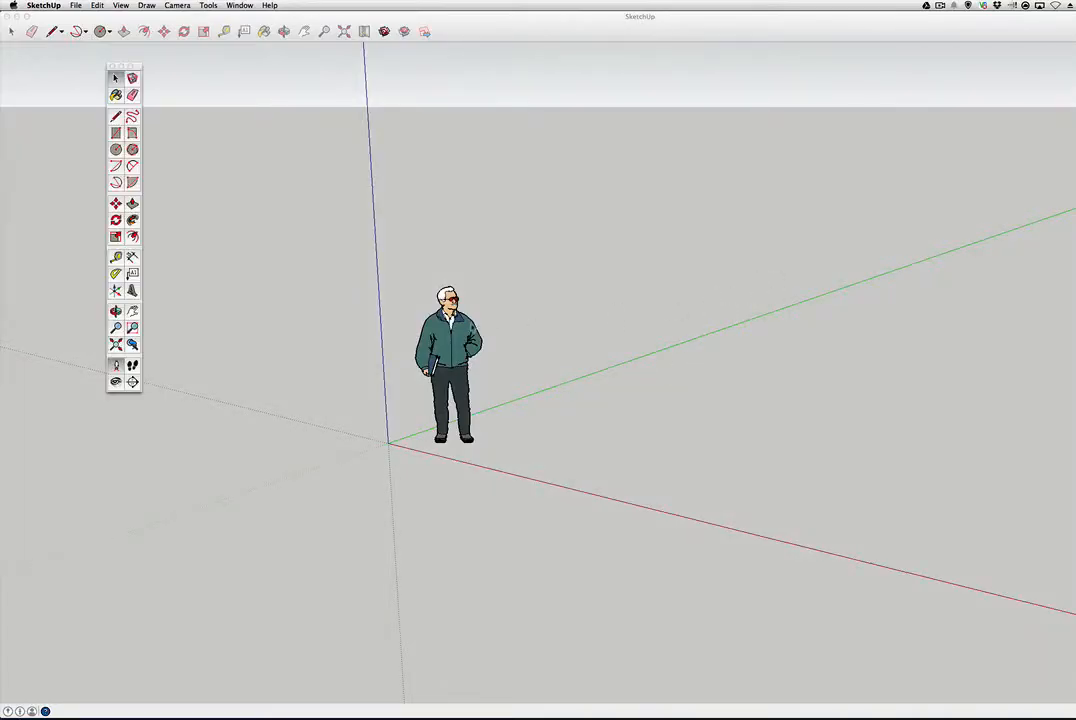
# Step: Delete the default human figure near the origin and move the Questions window clear of the modeling area
pyautogui.click(467, 326)
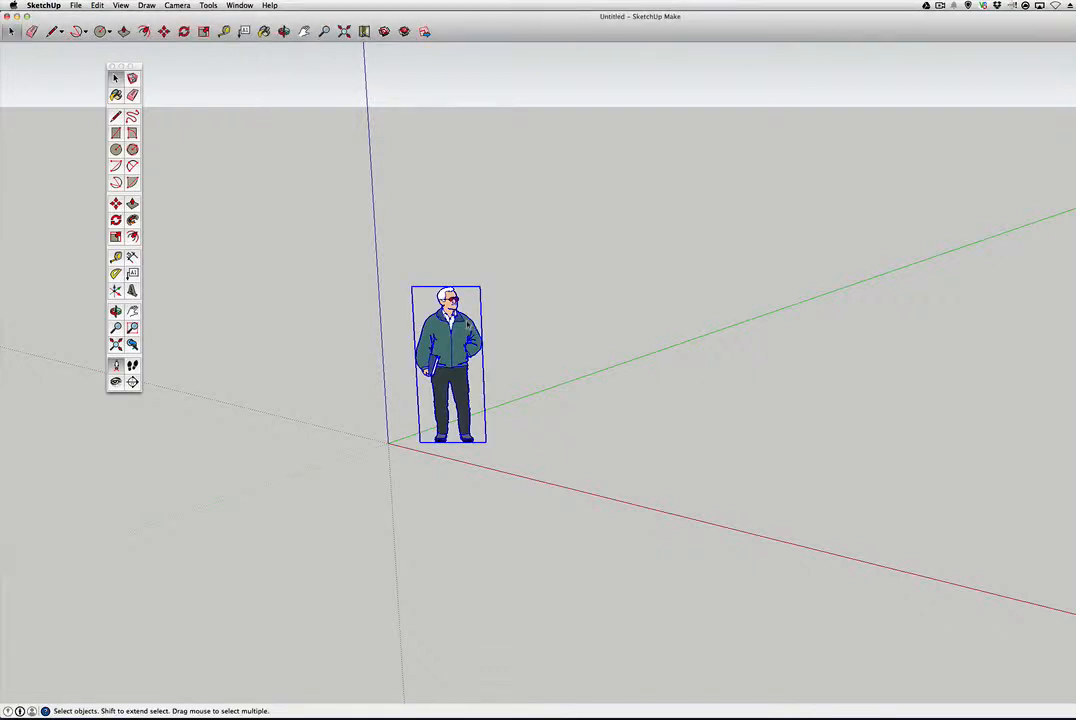
pyautogui.press('Delete')
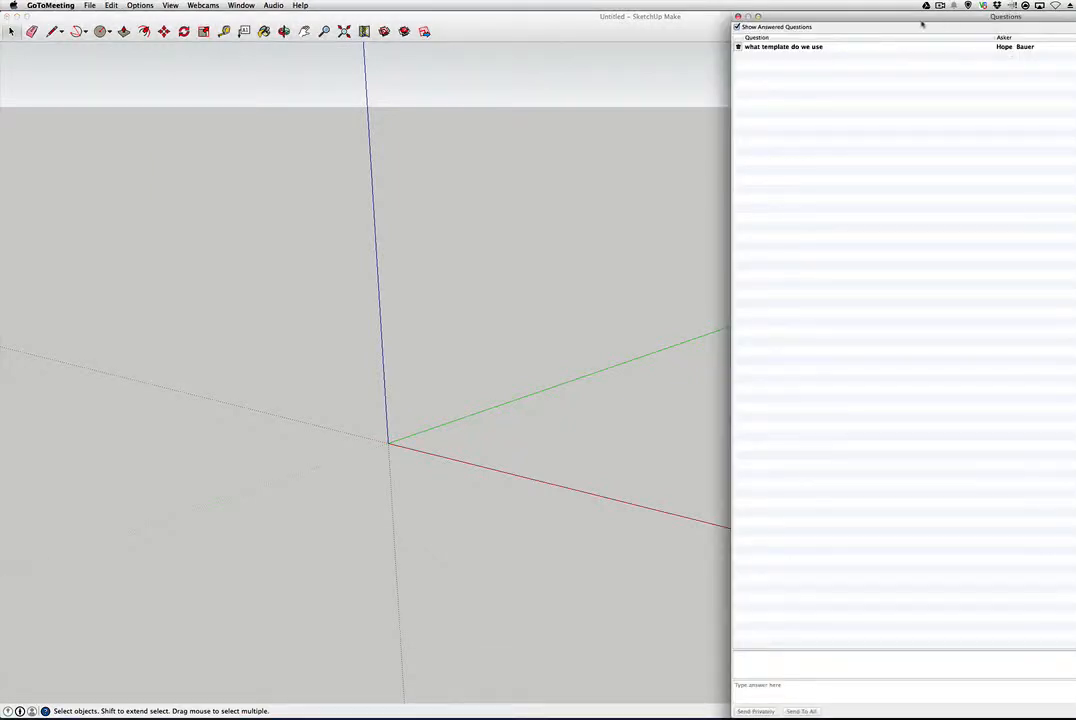
pyautogui.moveTo(922, 20)
pyautogui.mouseDown()
pyautogui.moveTo(1075, 177)
pyautogui.moveTo(1075, 480)
pyautogui.mouseUp()
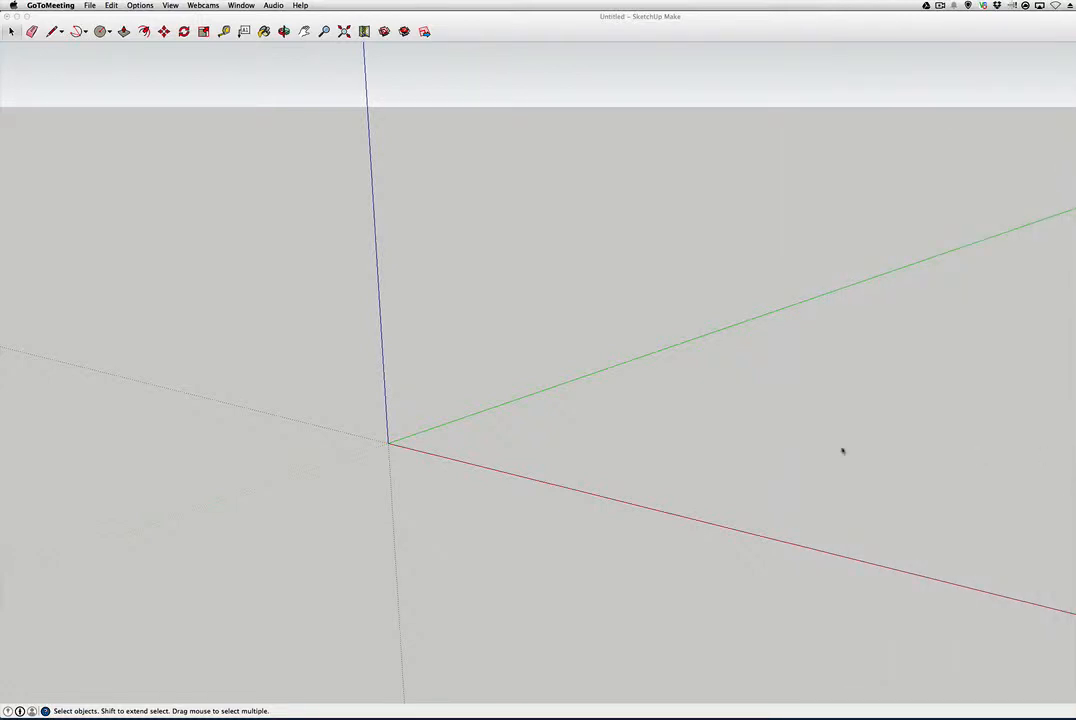
pyautogui.click(390, 442)
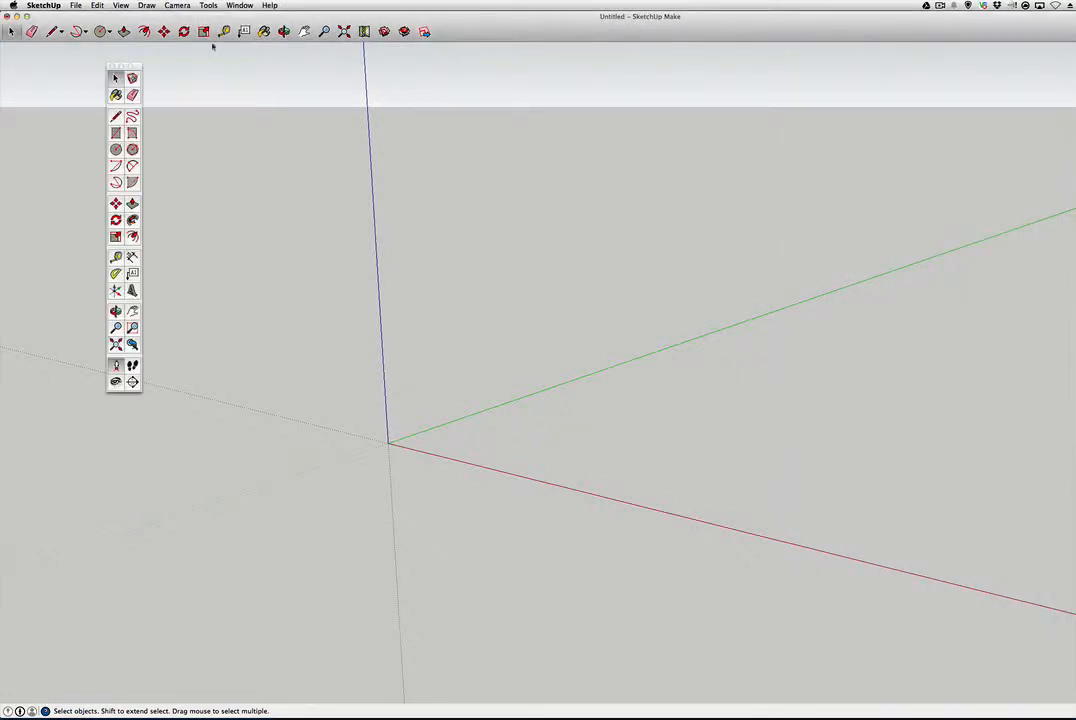
# Step: Open the recent file sphere example, look over its sample shapes, and move its window clear of the blank model
pyautogui.click(69, 6)
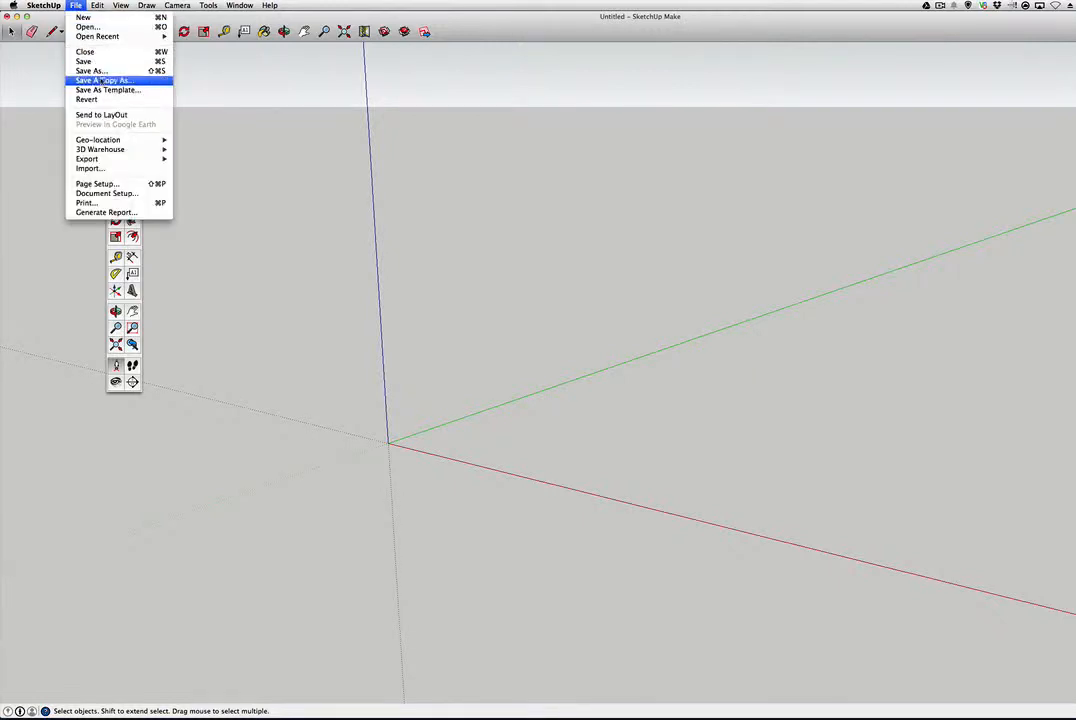
pyautogui.moveTo(97, 38)
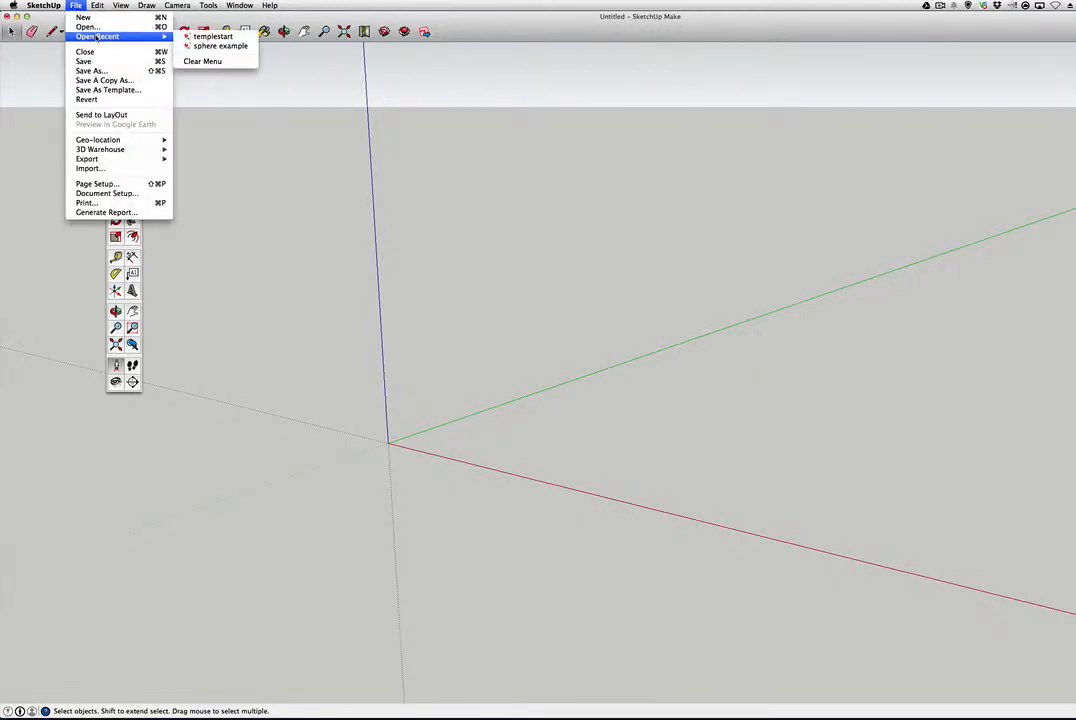
pyautogui.click(213, 46)
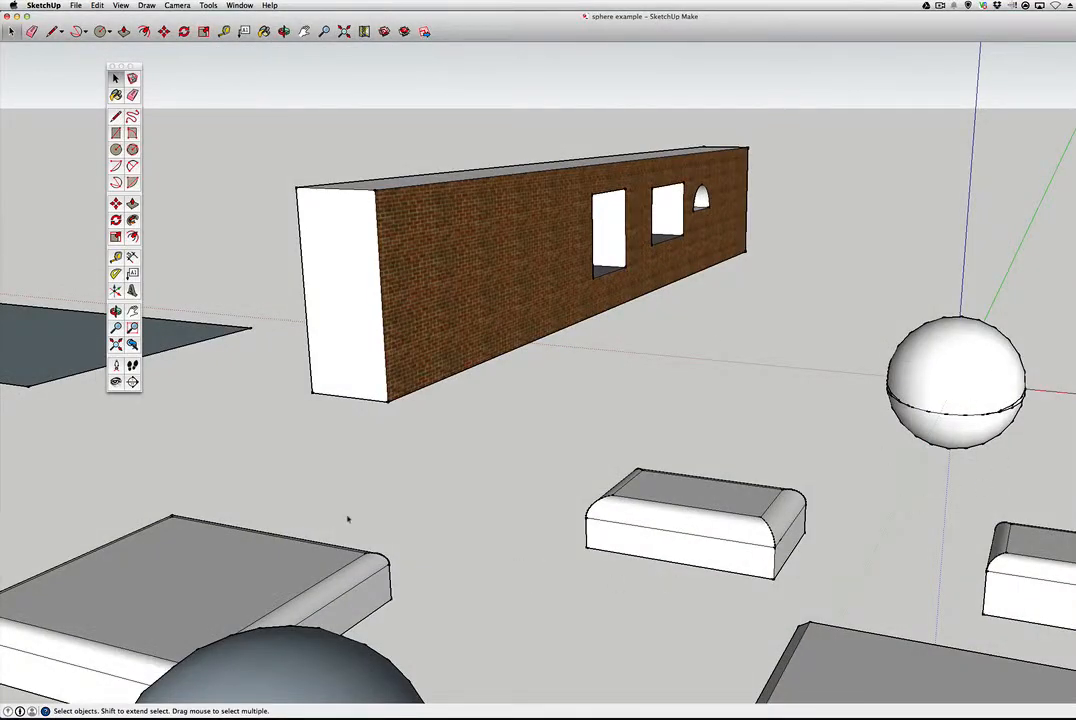
pyautogui.scroll(-6, 884, 410)
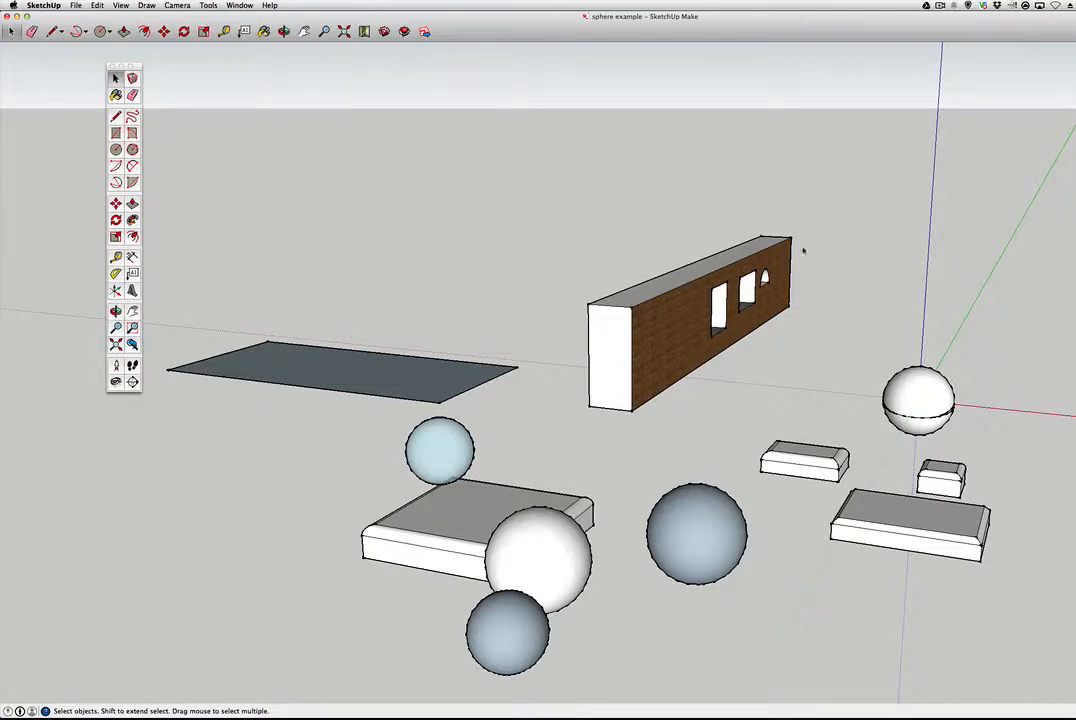
pyautogui.moveTo(370, 18)
pyautogui.mouseDown()
pyautogui.moveTo(870, 212)
pyautogui.moveTo(1070, 262)
pyautogui.moveTo(688, 645)
pyautogui.moveTo(307, 608)
pyautogui.moveTo(294, 696)
pyautogui.moveTo(312, 691)
pyautogui.moveTo(321, 663)
pyautogui.mouseUp()
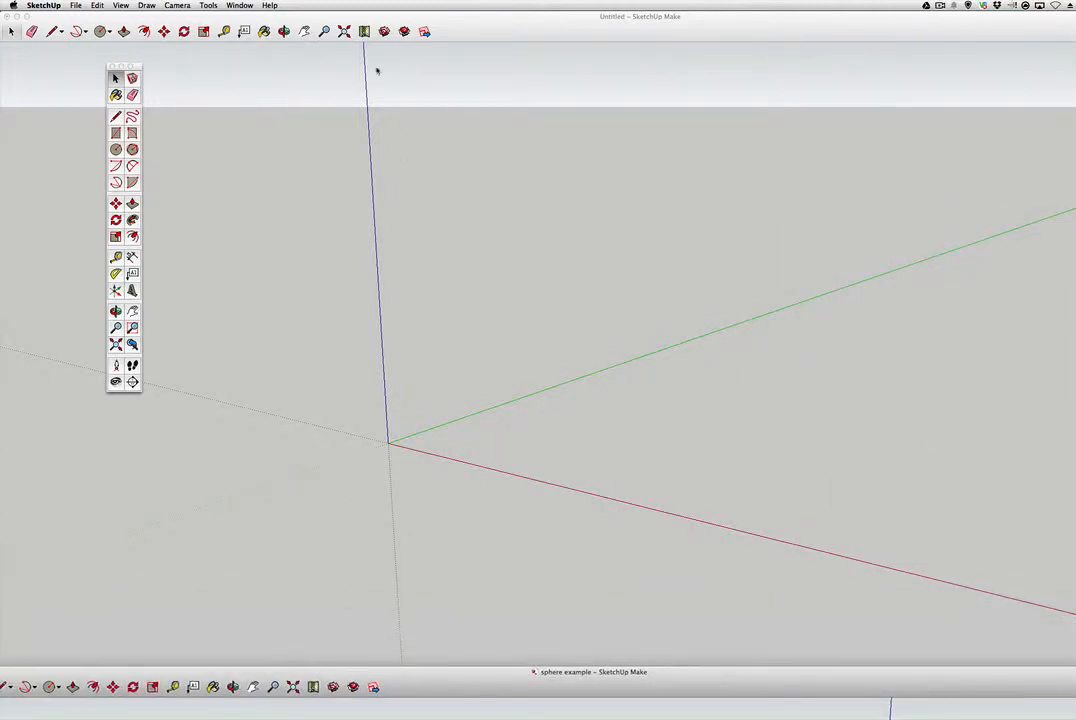
# Step: Draw a flat circle on the ground plane, centered on the origin of the blank model
pyautogui.click(116, 149)
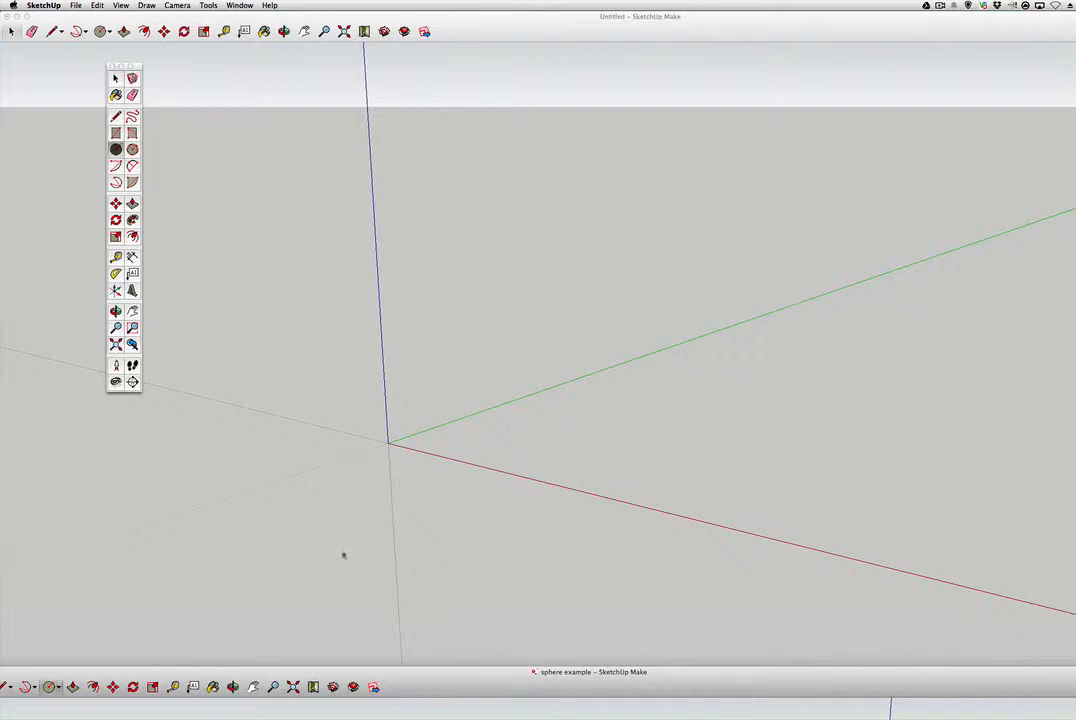
pyautogui.click(412, 270)
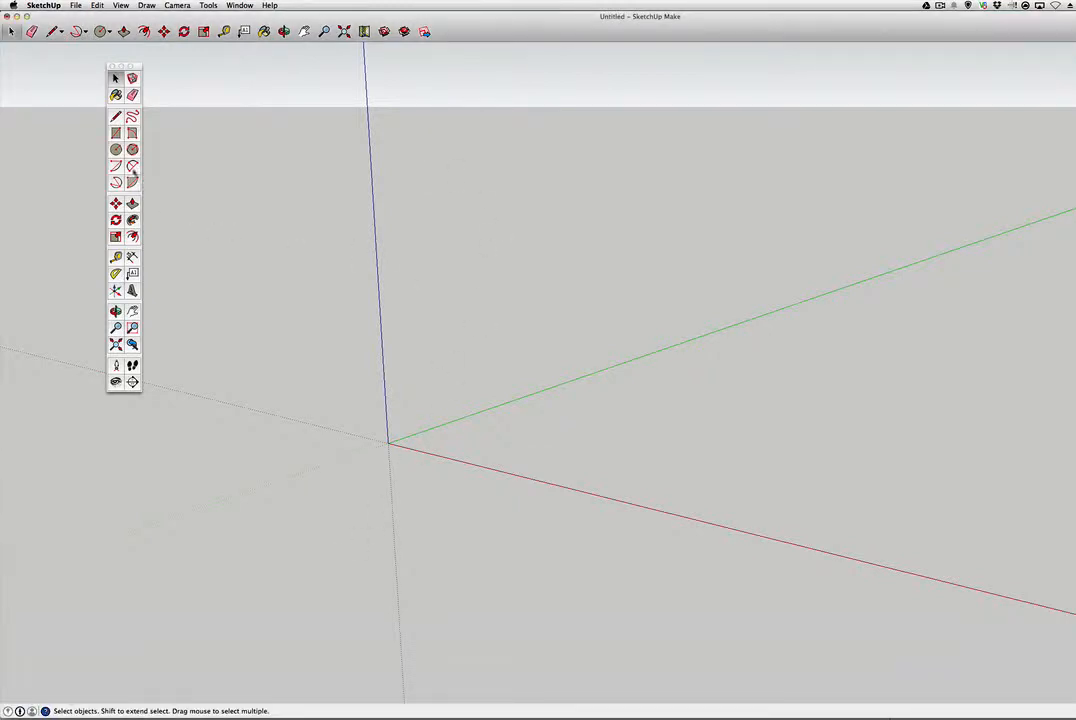
pyautogui.click(116, 149)
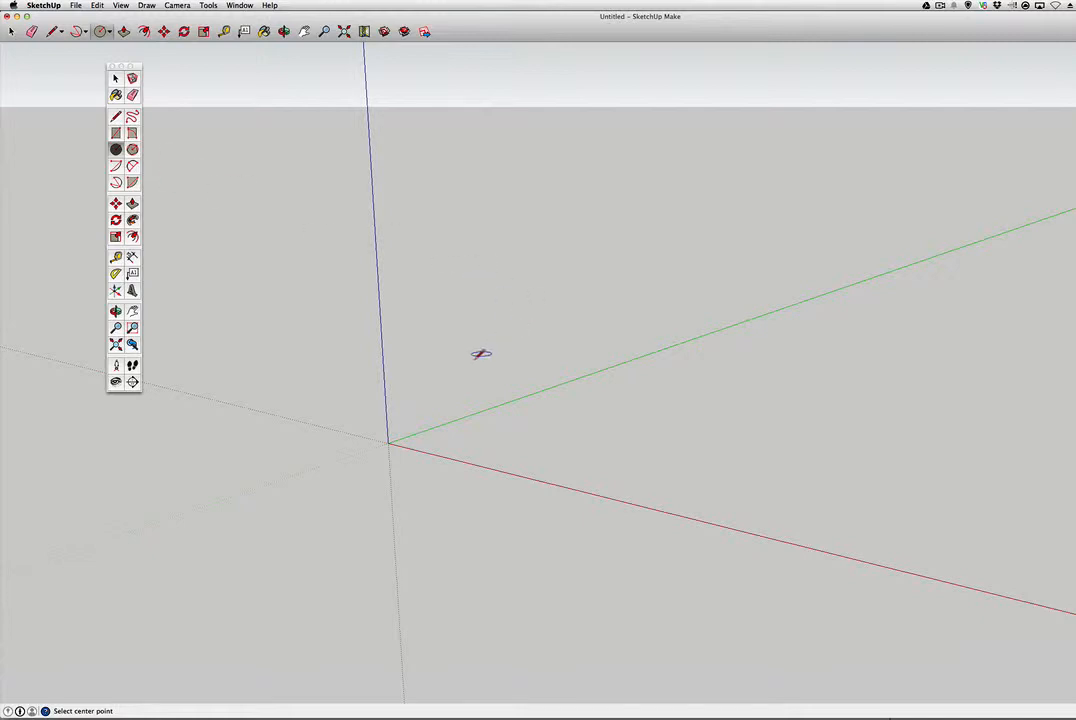
pyautogui.click(388, 442)
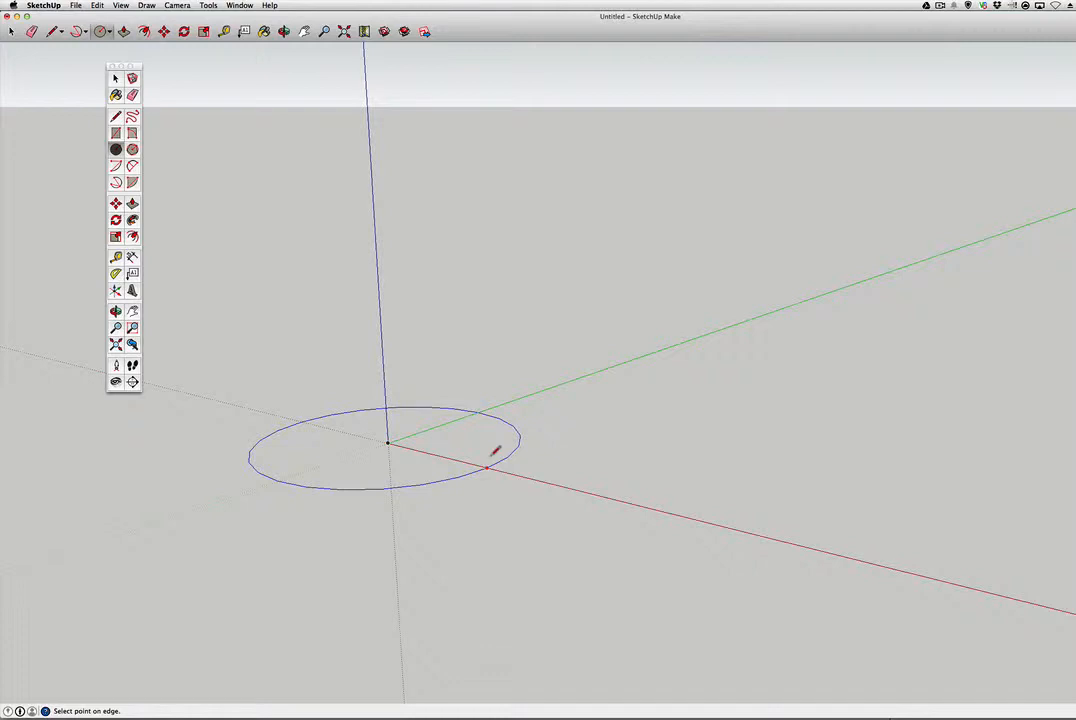
pyautogui.click(494, 452)
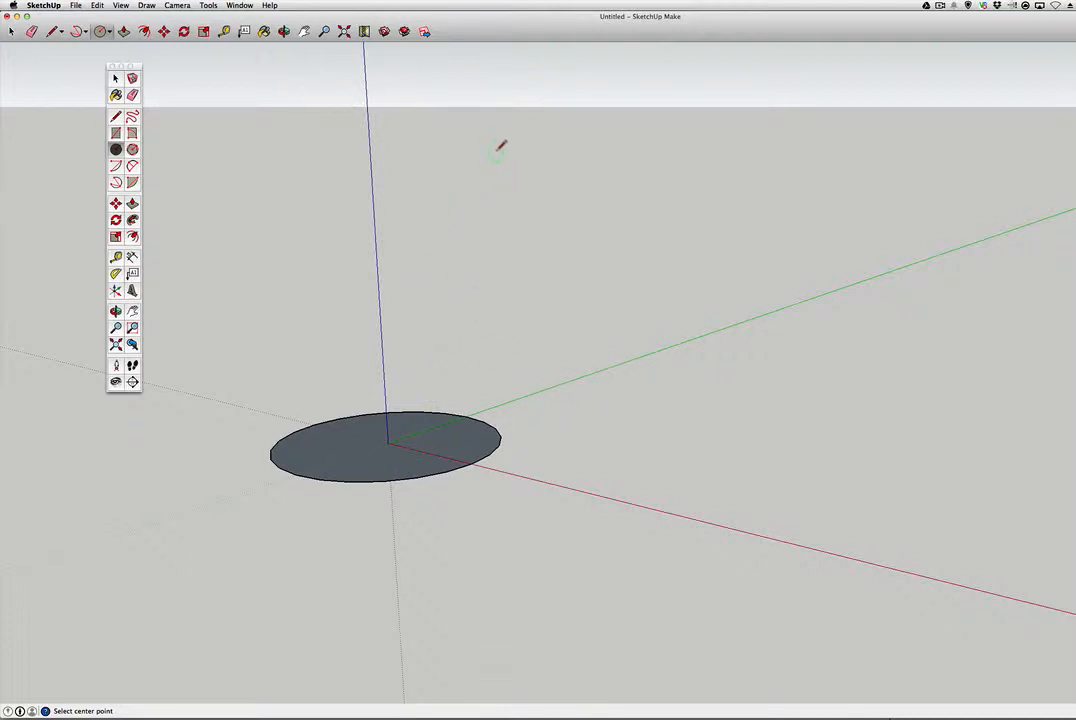
pyautogui.click(388, 439)
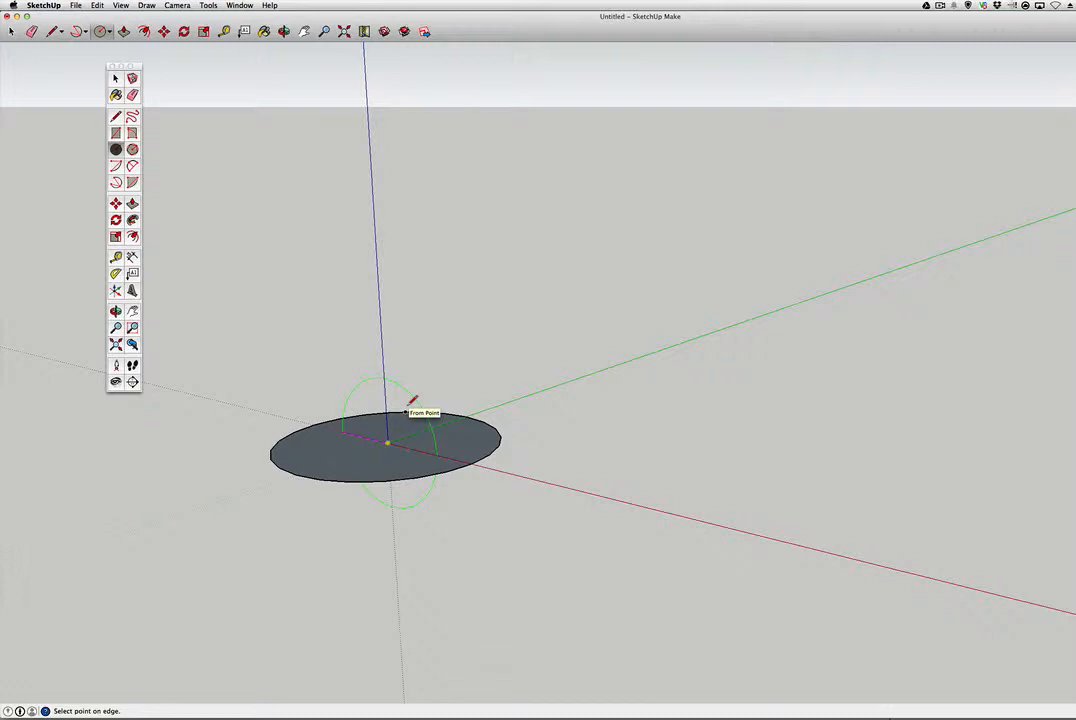
pyautogui.click(409, 404)
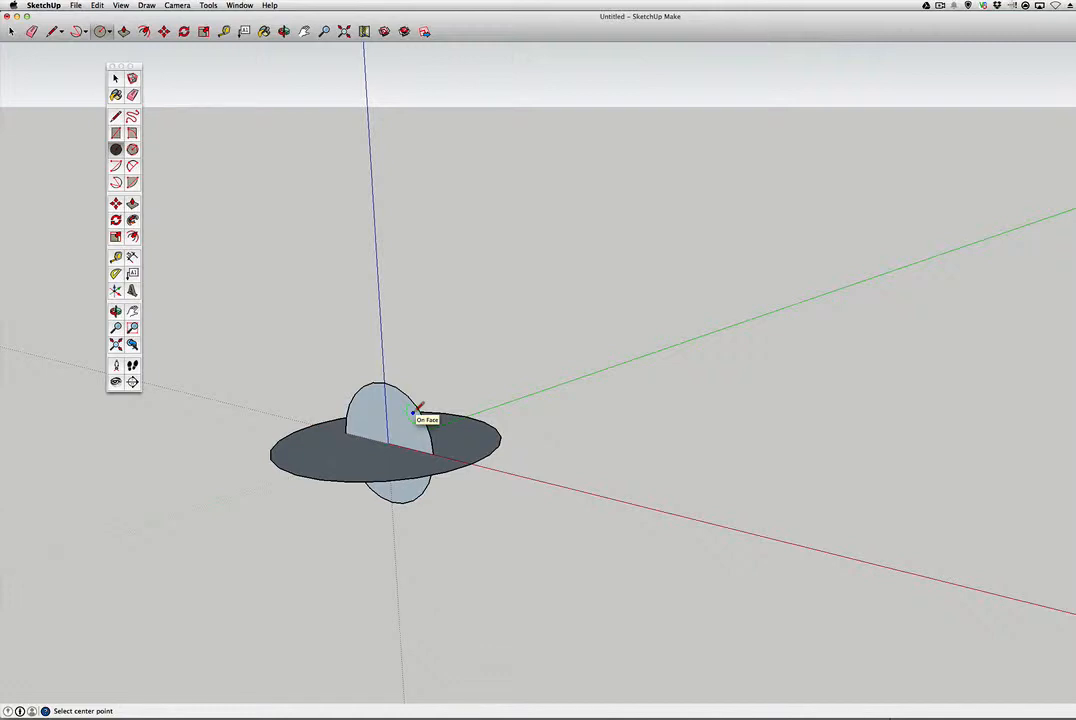
pyautogui.press('super+z')
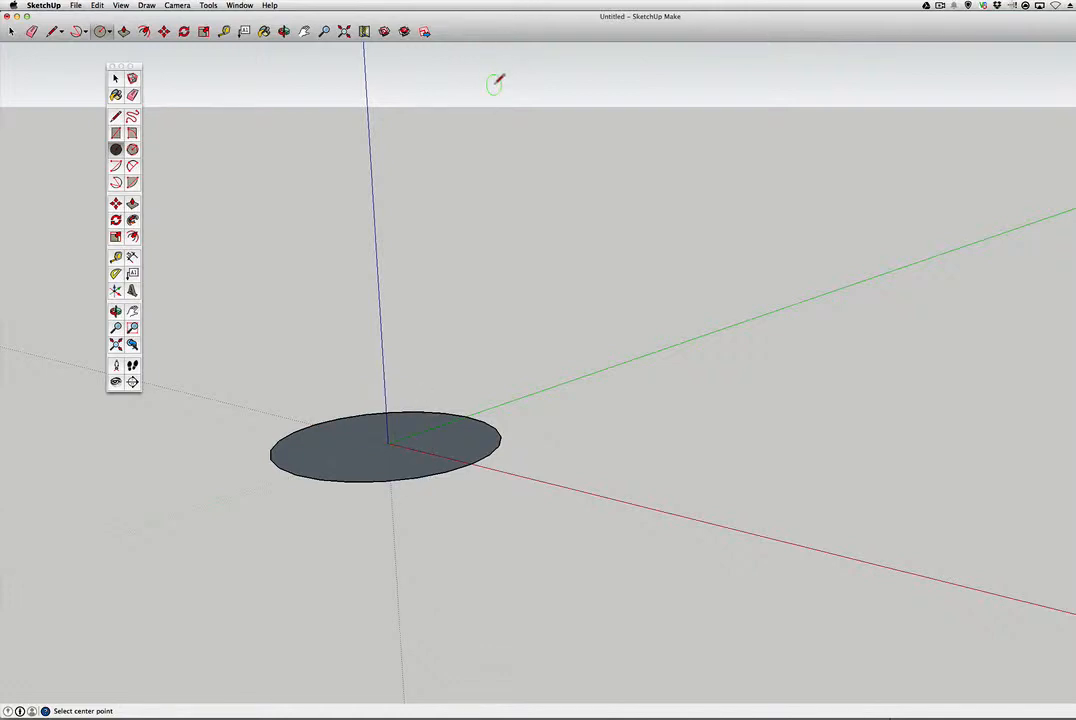
# Step: Draw a vertical circle centered on the origin, perpendicular to the green axis and slightly smaller than the flat circle
pyautogui.click(388, 440)
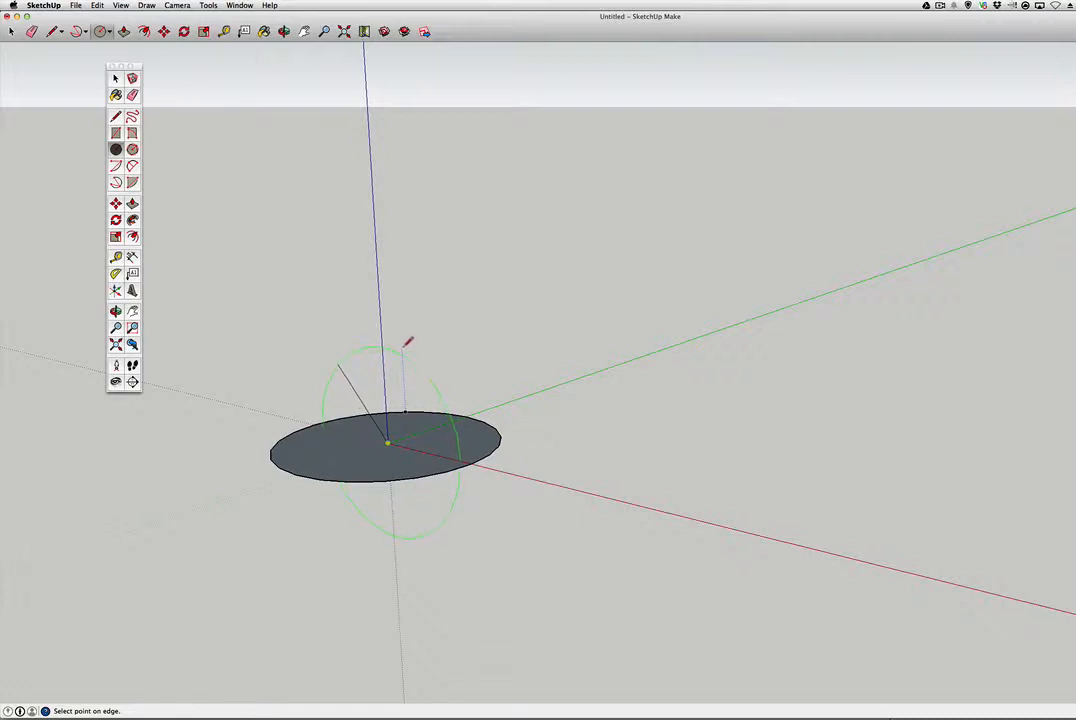
pyautogui.click(408, 342)
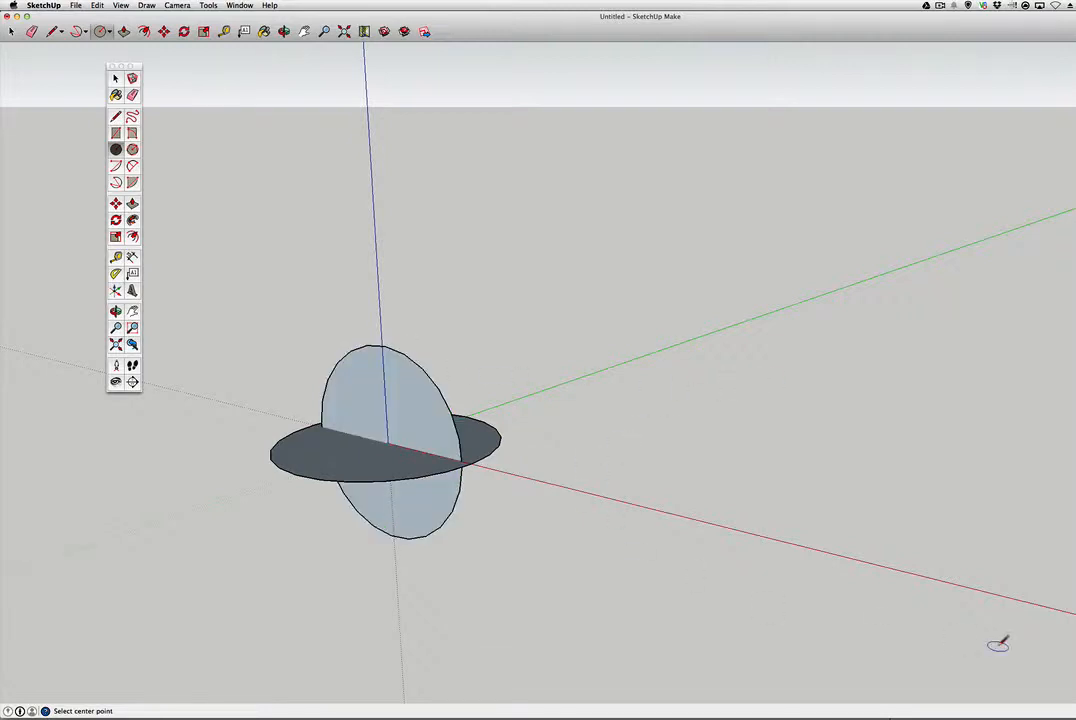
# Step: Sweep the vertical circle around the flat circle with Follow Me to form a sphere
pyautogui.click(132, 219)
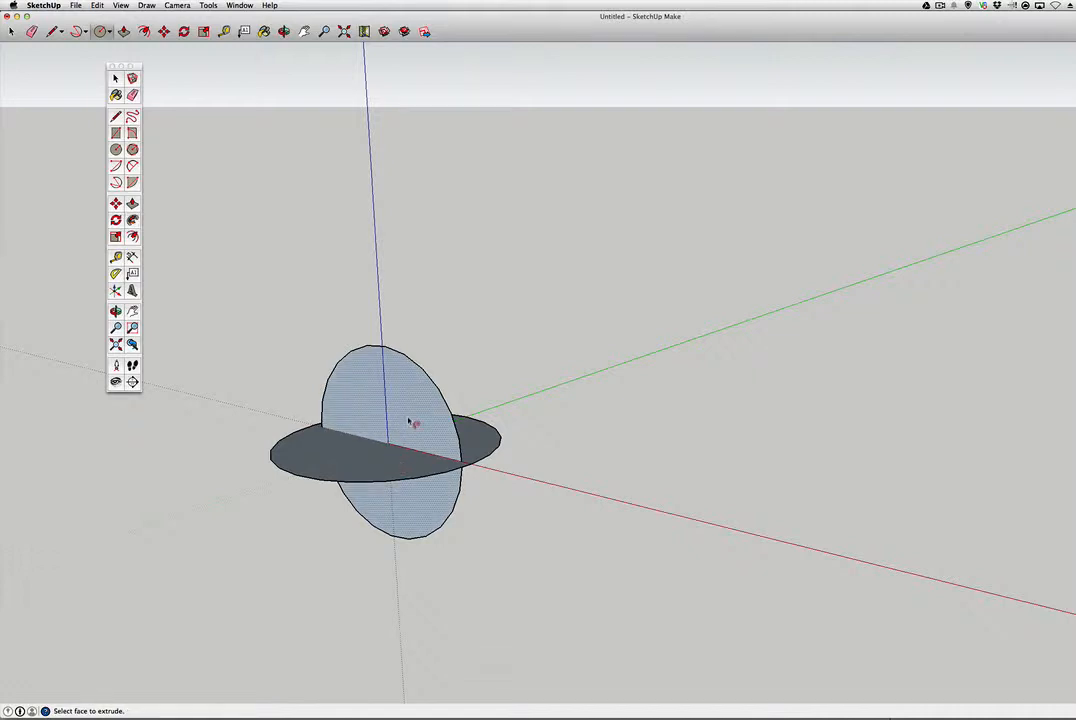
pyautogui.click(409, 422)
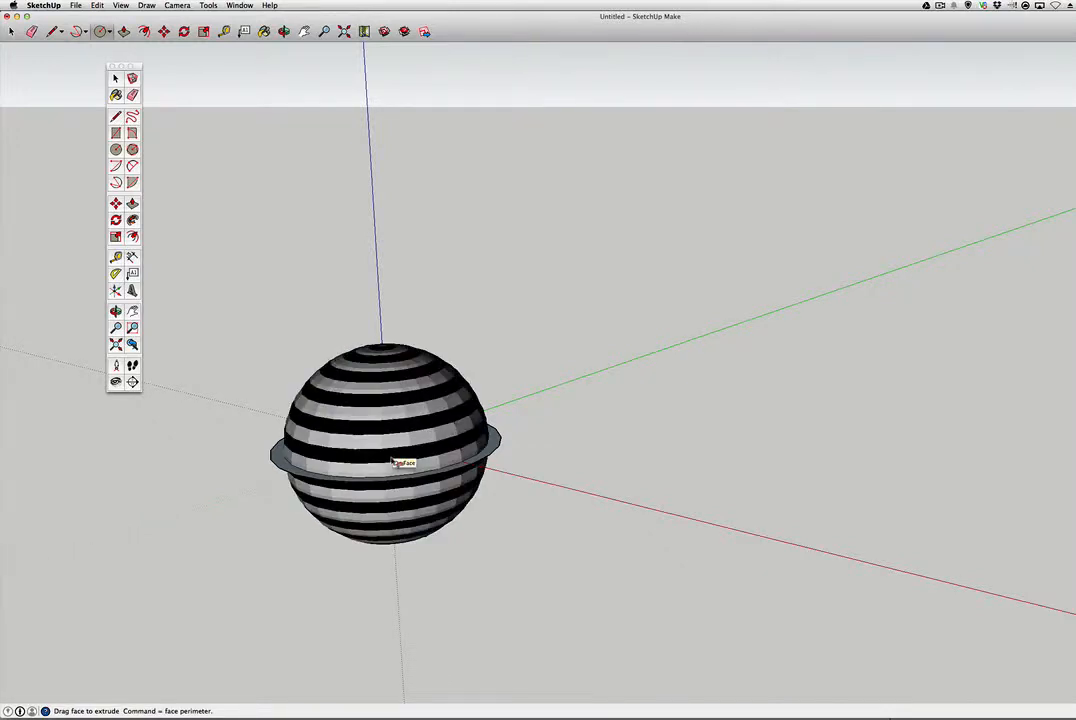
pyautogui.click(393, 462)
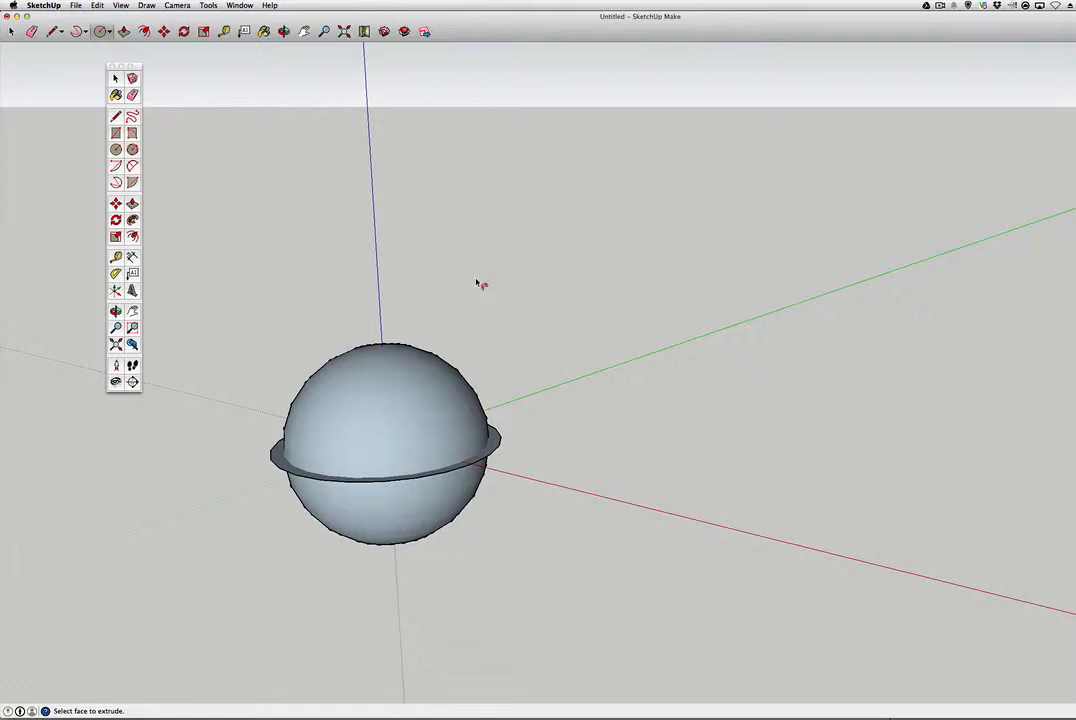
# Step: Delete the leftover flat circle around the sphere, including its outline
pyautogui.press('space')
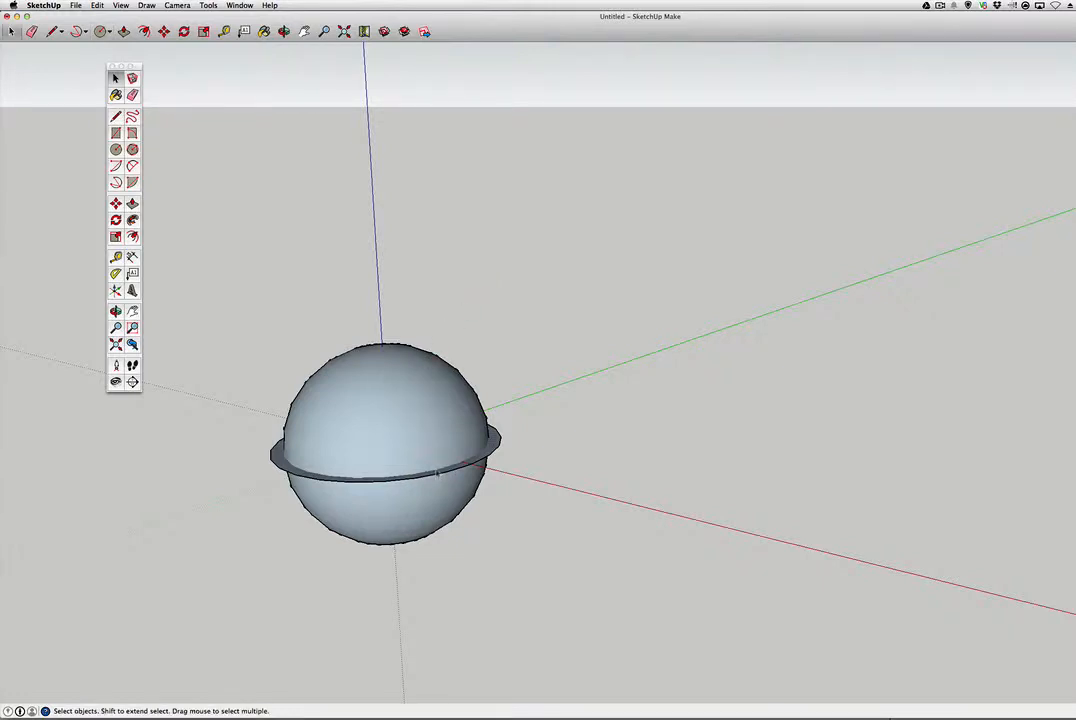
pyautogui.click(437, 474)
pyautogui.press('Delete')
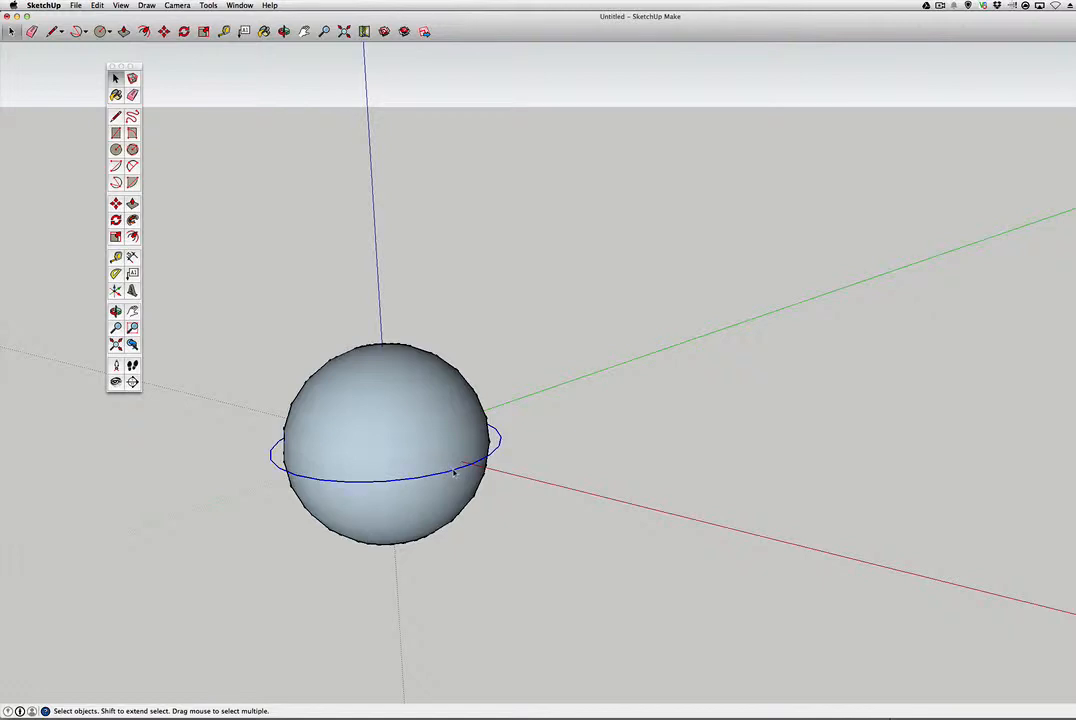
pyautogui.press('Delete')
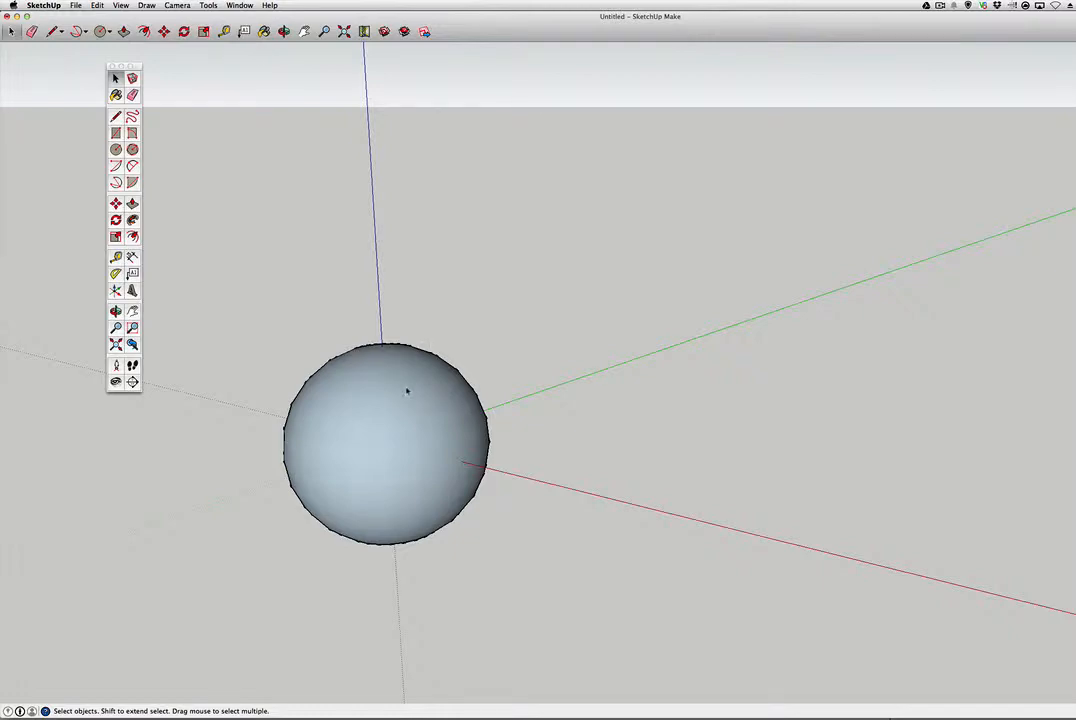
# Step: Relocate the drawing axes to a new origin on the empty ground beside the sphere, keeping roughly the same orientation
pyautogui.press('o')
pyautogui.moveTo(146, 480); pyautogui.dragTo(168, 490)
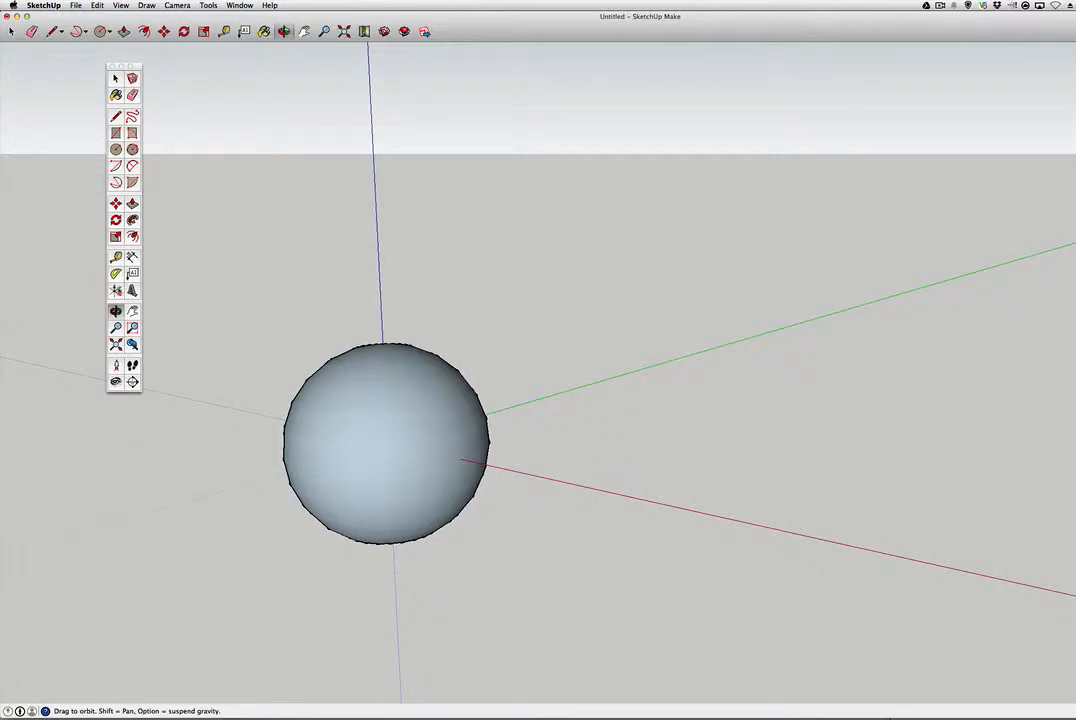
pyautogui.click(115, 290)
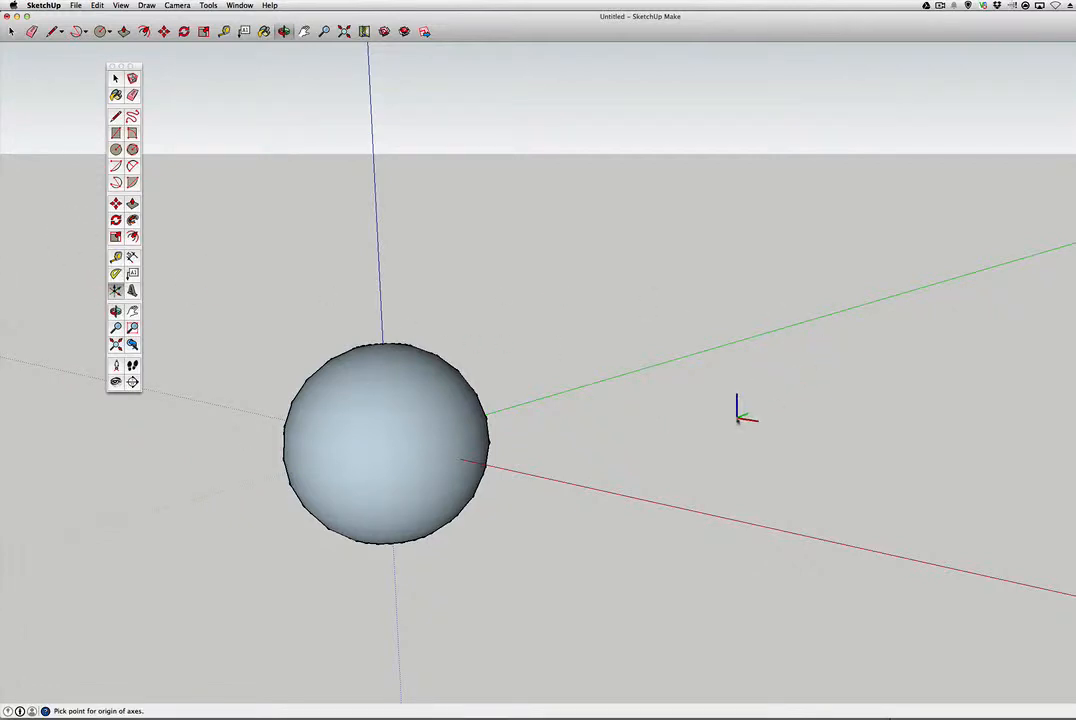
pyautogui.click(734, 417)
pyautogui.click(780, 426)
pyautogui.click(761, 410)
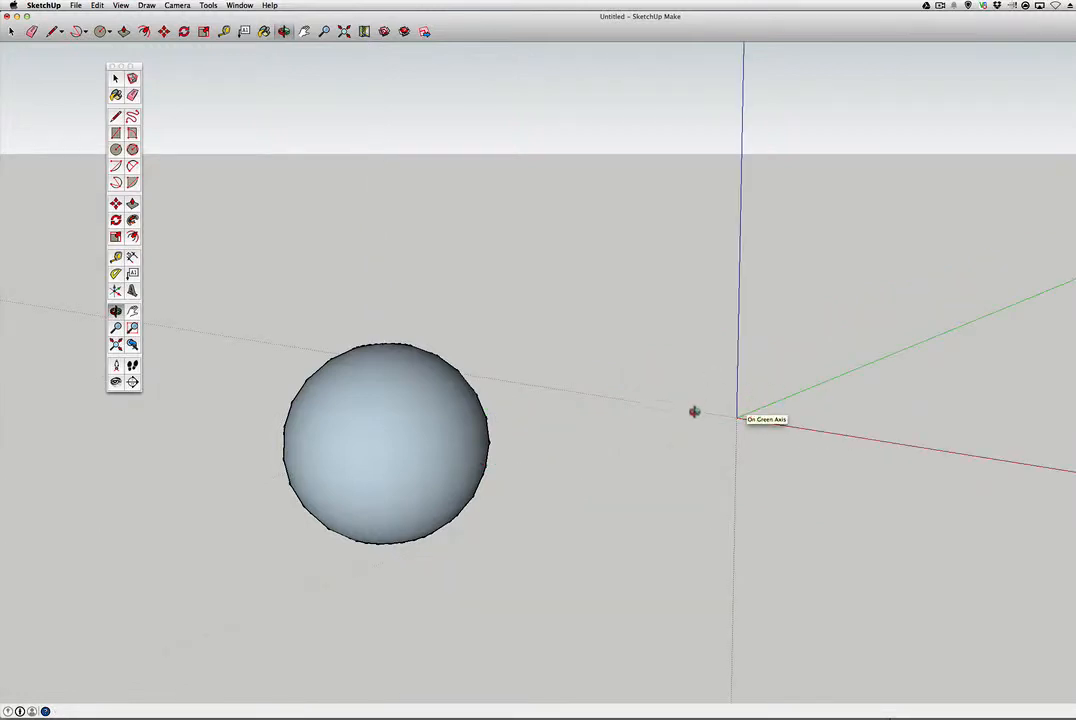
pyautogui.press('space')
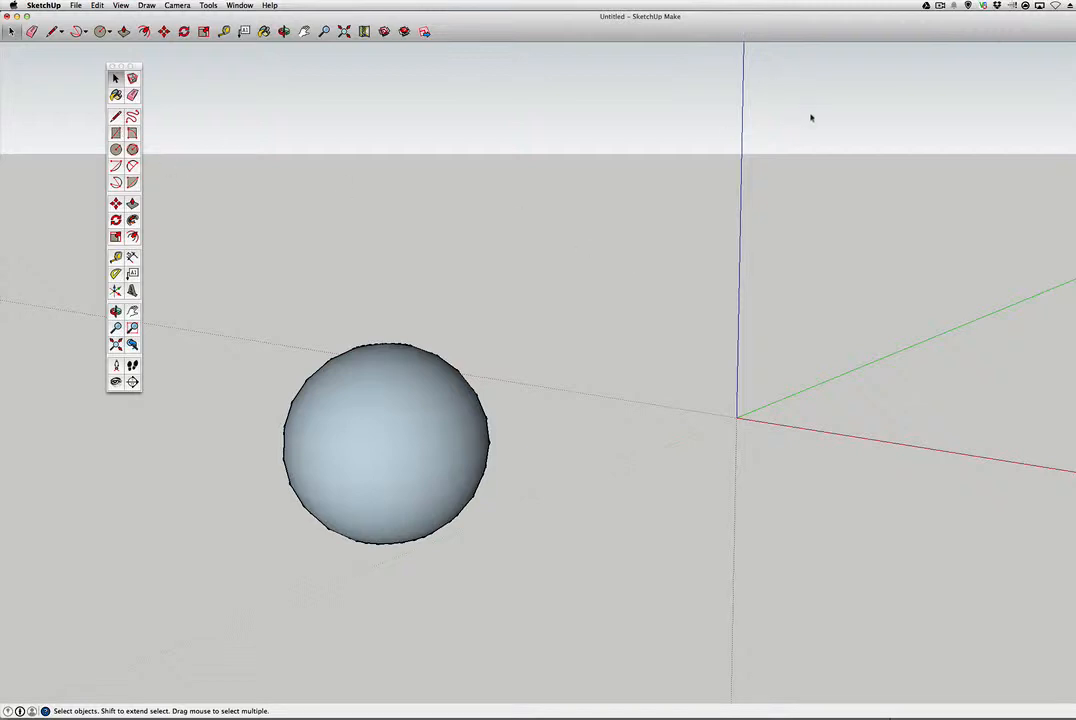
# Step: Draw a flat circle on the ground at the new origin, and a slightly smaller vertical circle with the same center
pyautogui.press('c')
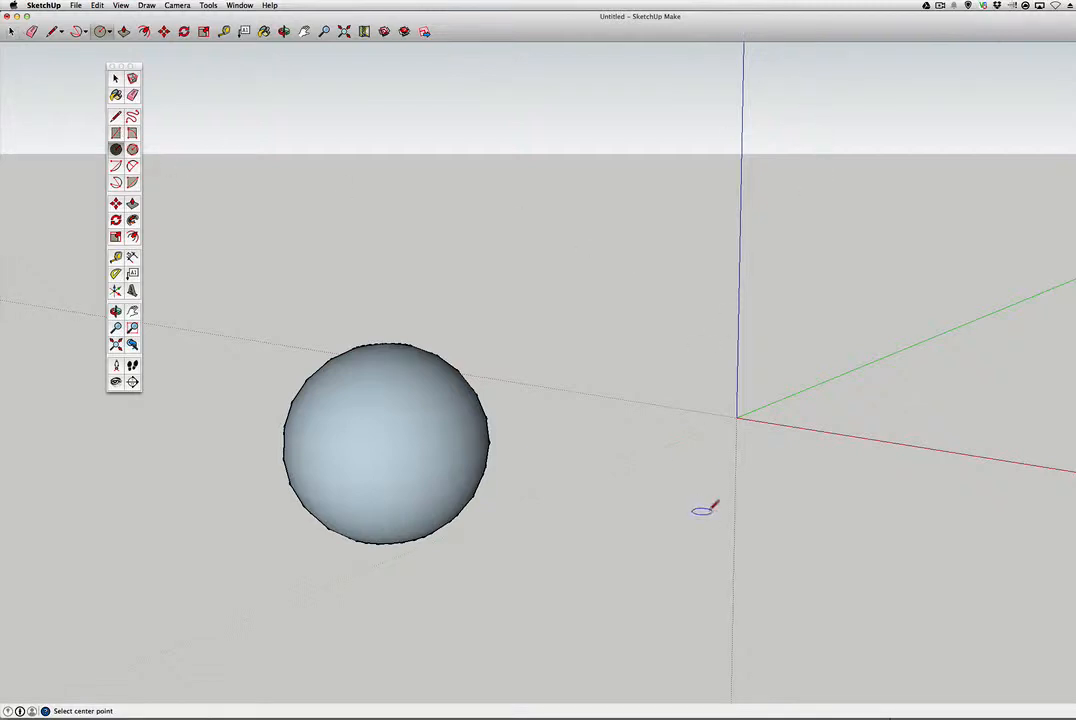
pyautogui.click(737, 417)
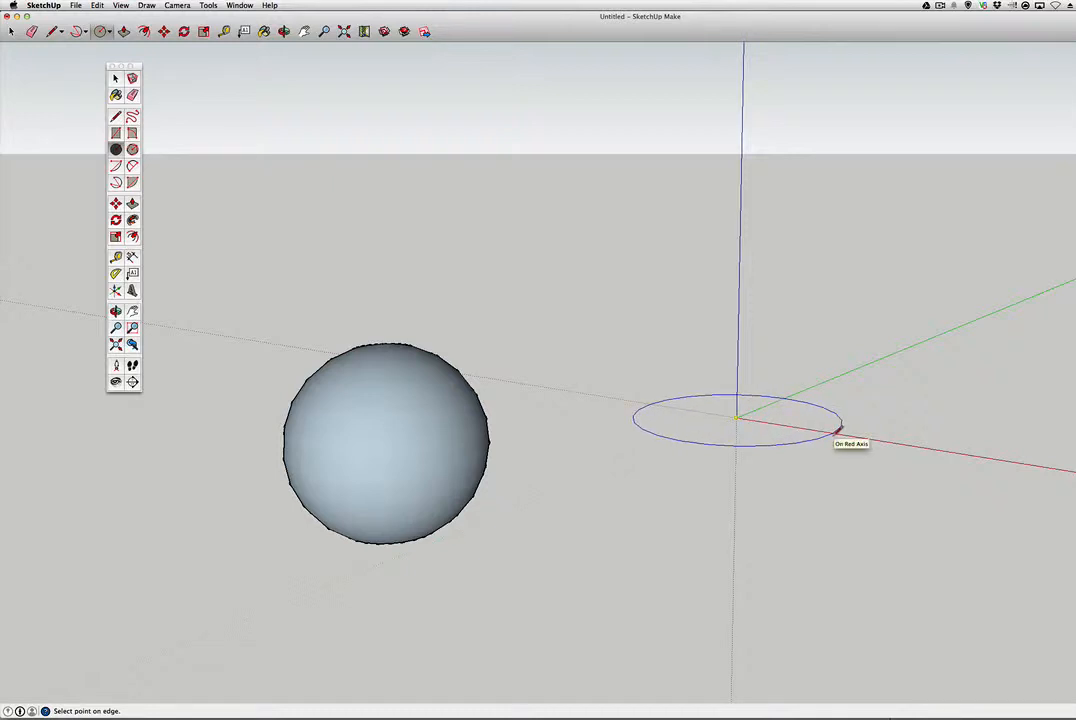
pyautogui.click(838, 430)
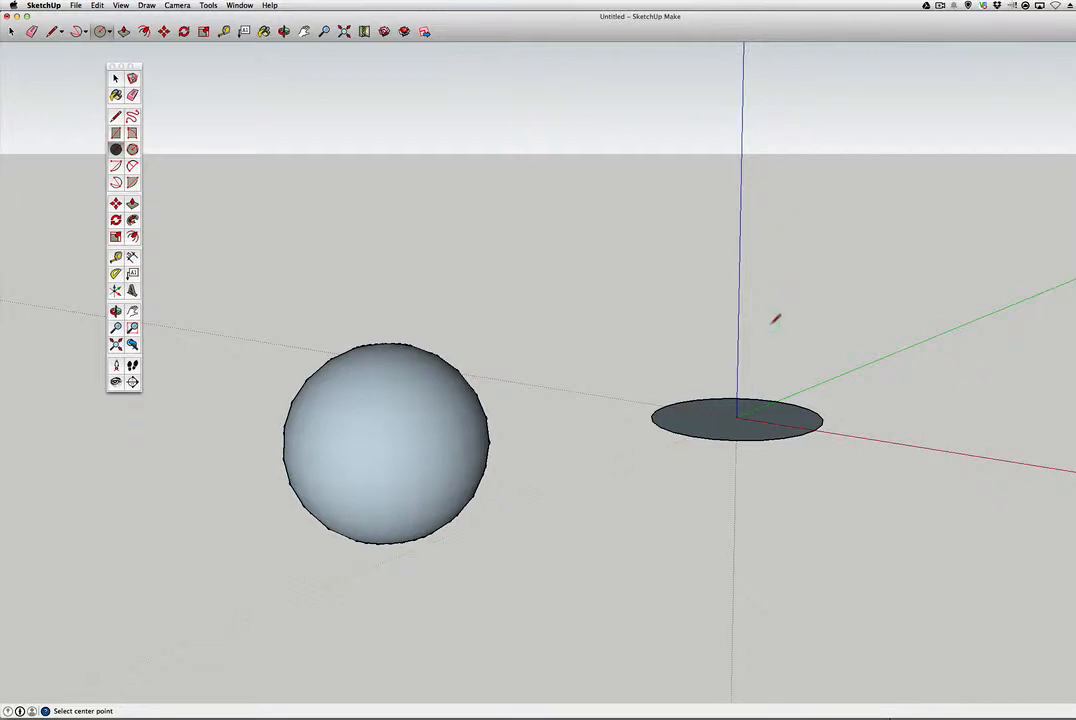
pyautogui.click(737, 414)
pyautogui.click(757, 372)
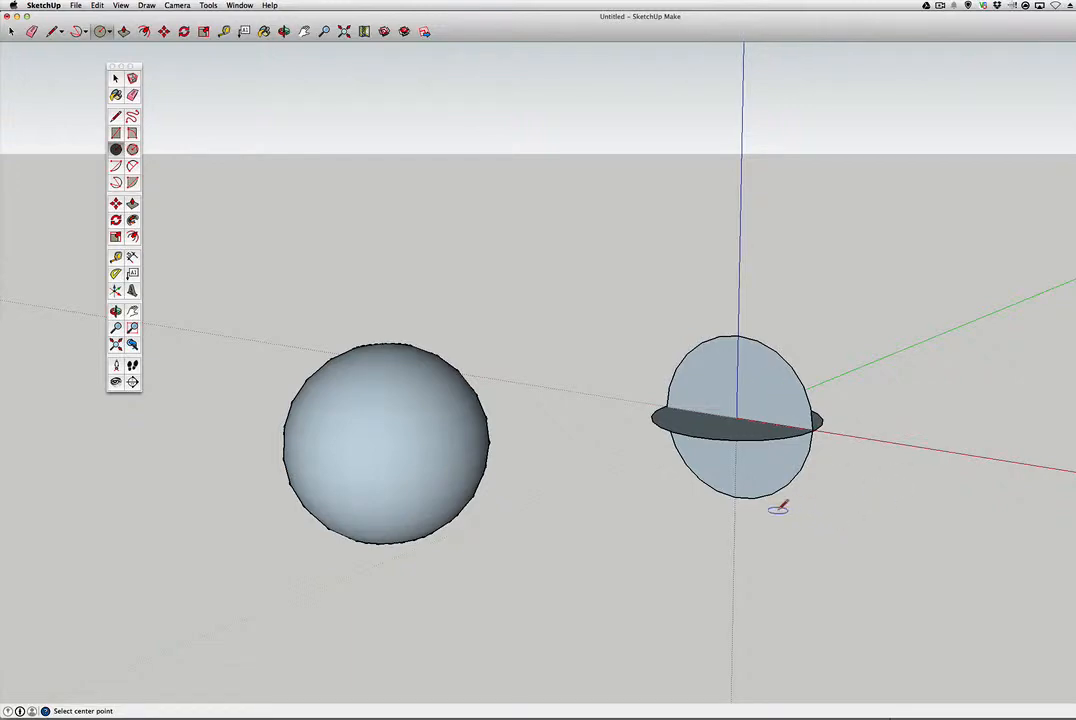
# Step: Sweep the flat circle around the edge of the vertical circle with Follow Me to form a second sphere
pyautogui.moveTo(771, 512); pyautogui.dragTo(713, 583, button='middle')
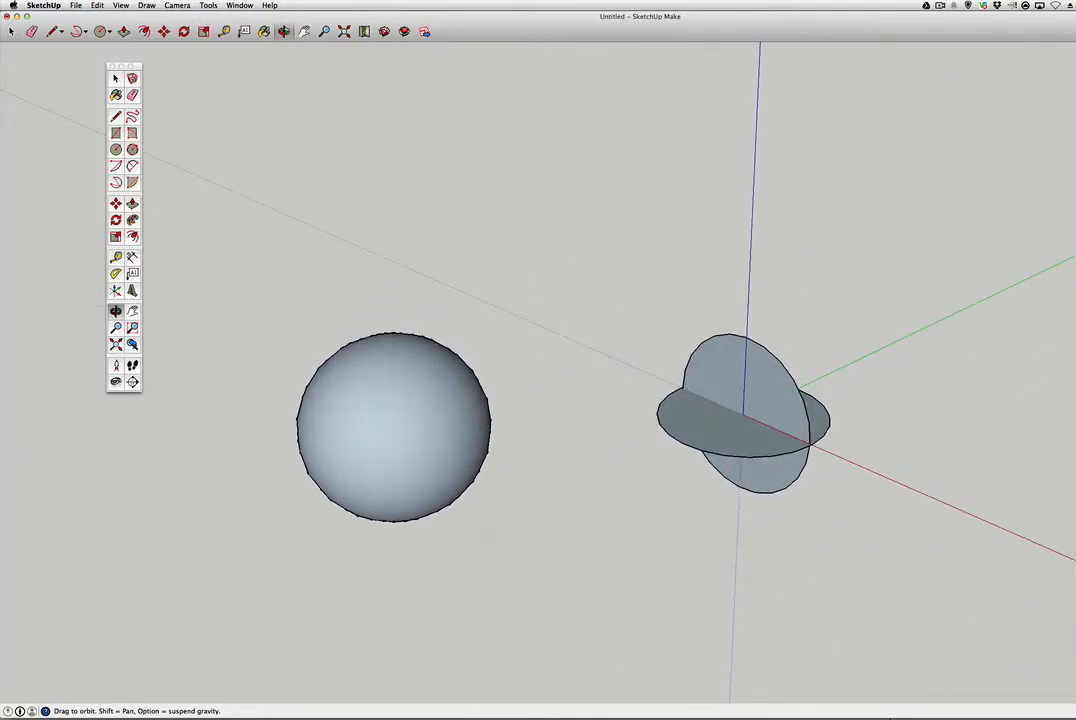
pyautogui.click(132, 203)
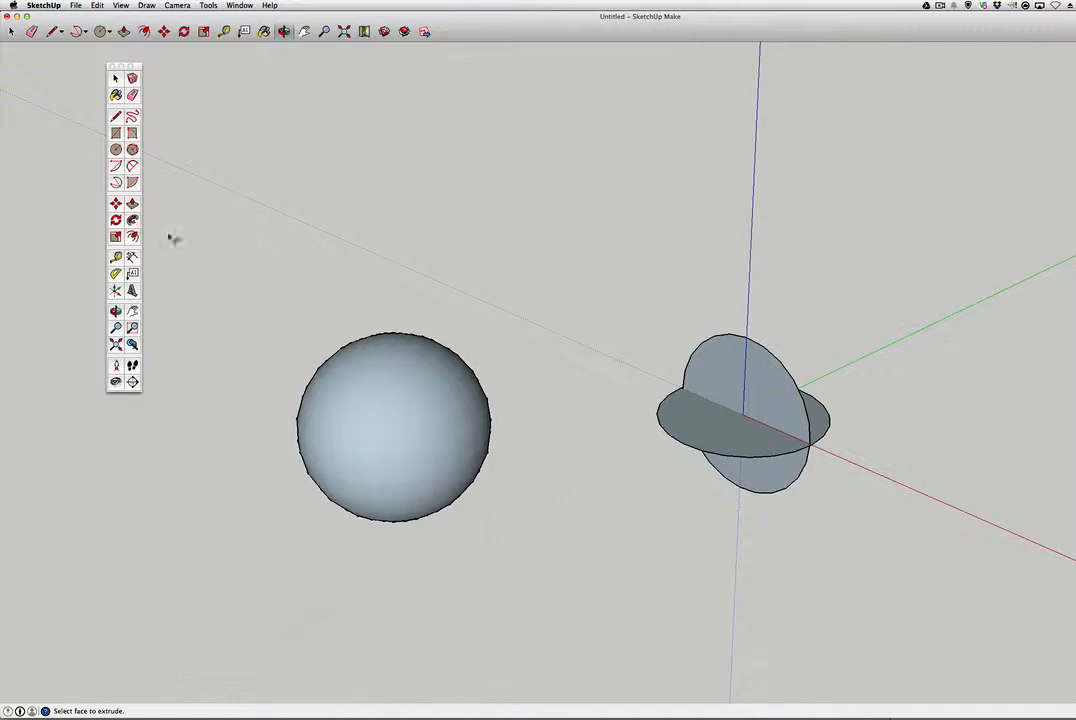
pyautogui.click(760, 386)
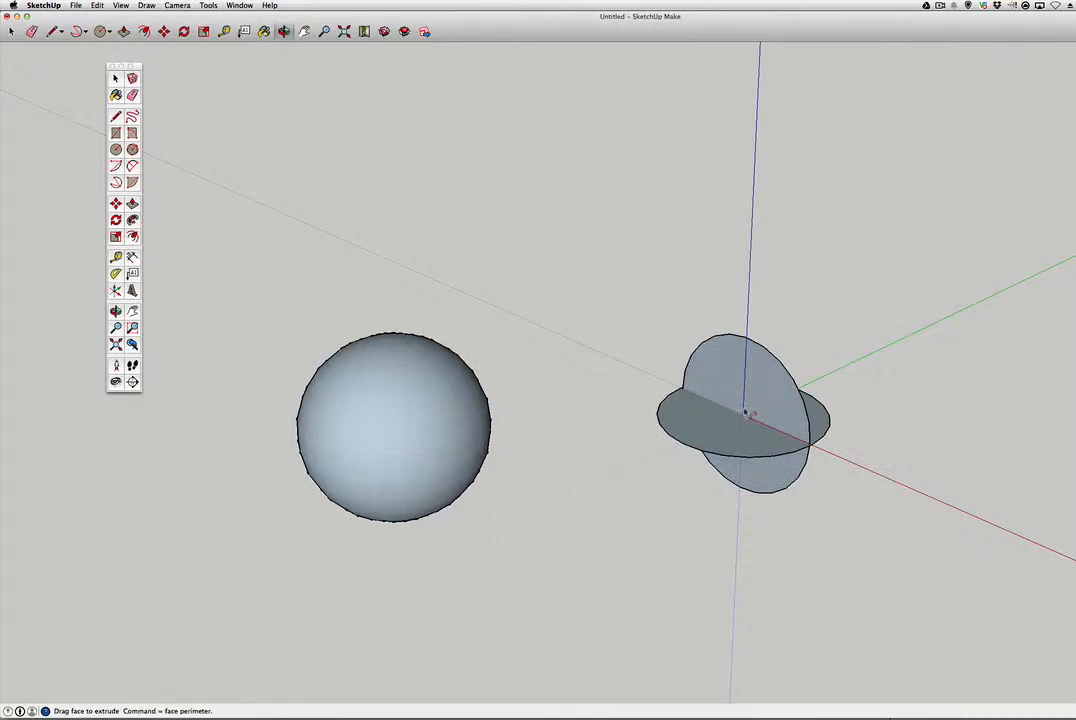
pyautogui.click(738, 441)
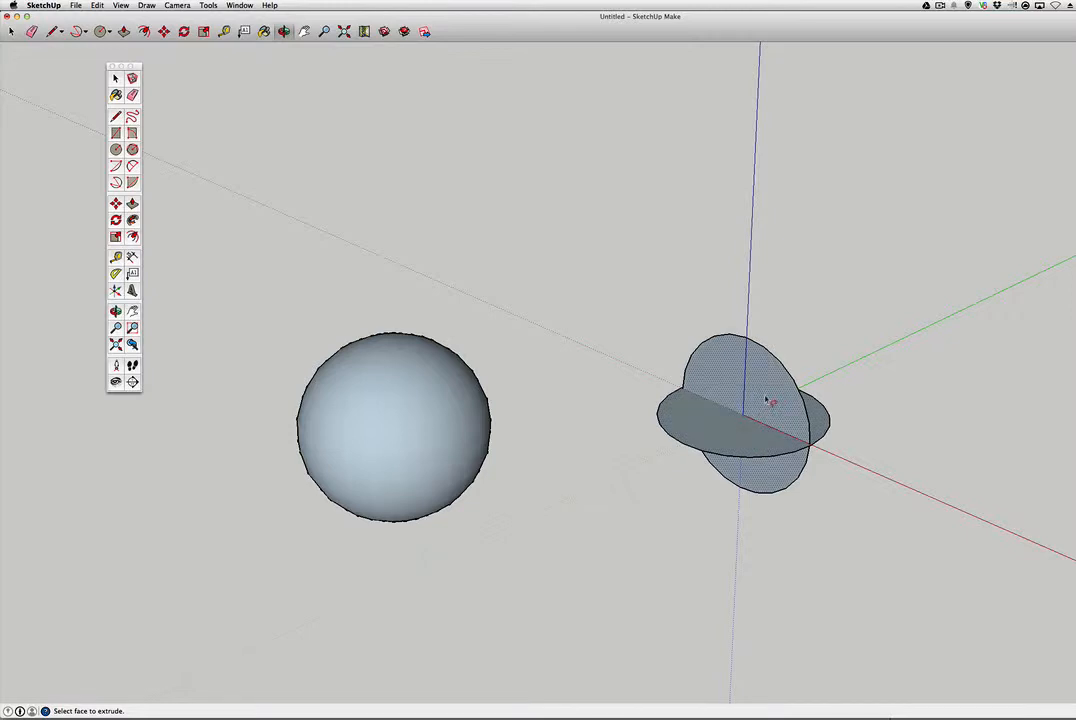
pyautogui.click(771, 401)
pyautogui.click(749, 445)
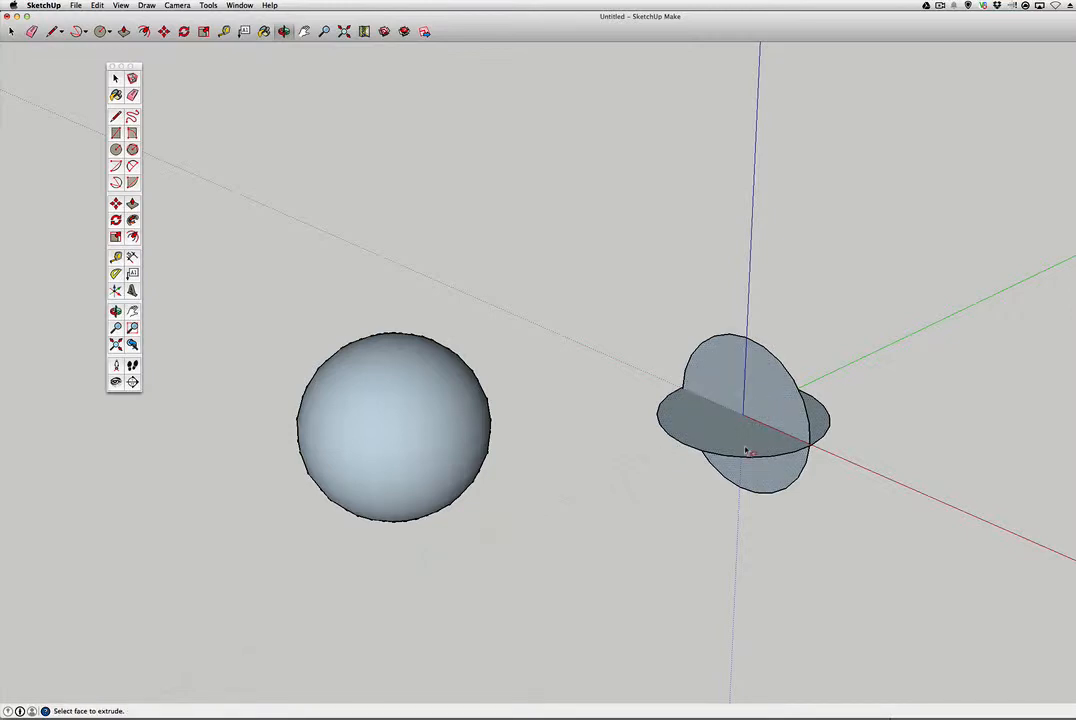
pyautogui.click(772, 398)
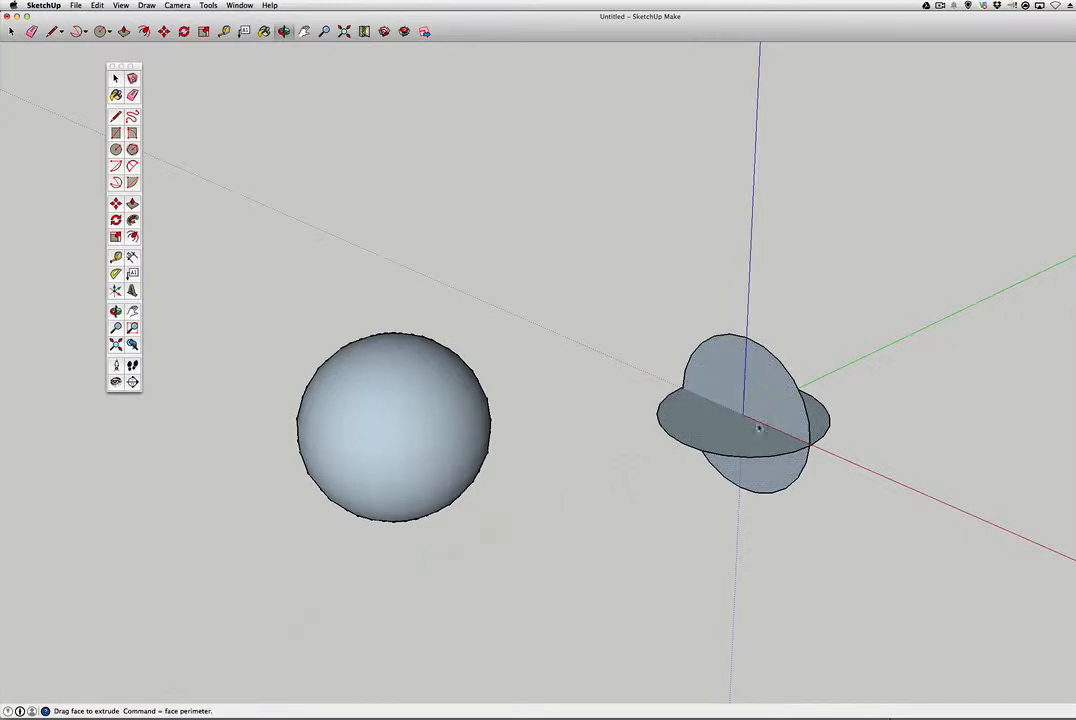
pyautogui.click(768, 450)
pyautogui.click(773, 410)
pyautogui.click(772, 415)
pyautogui.click(786, 428)
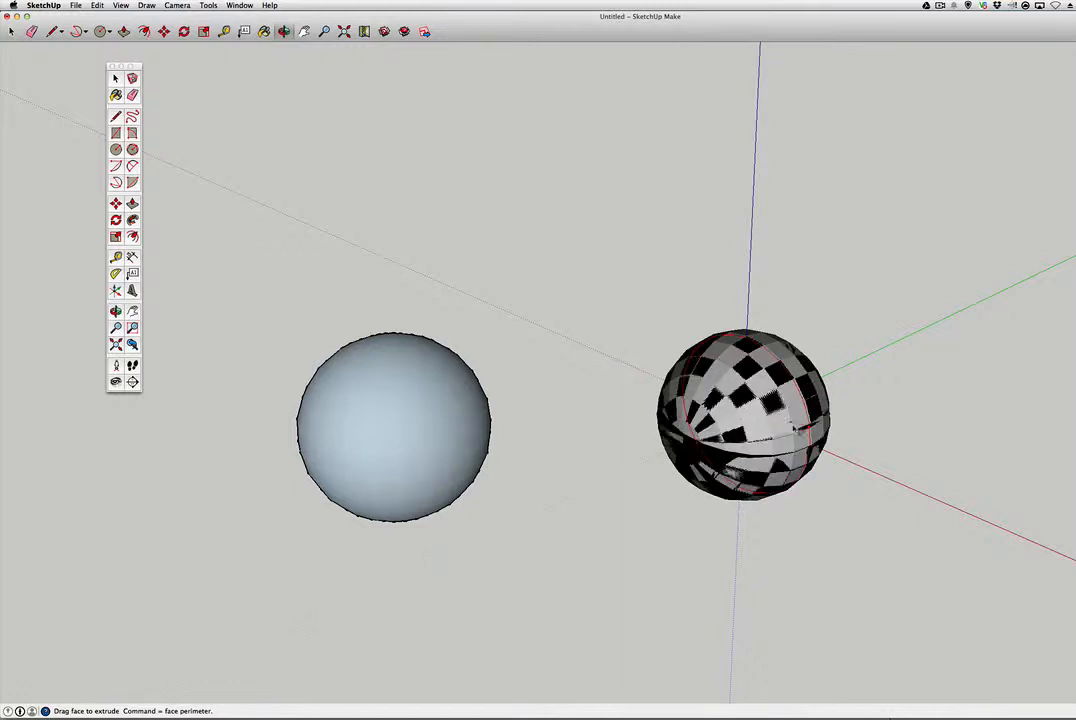
pyautogui.click(801, 438)
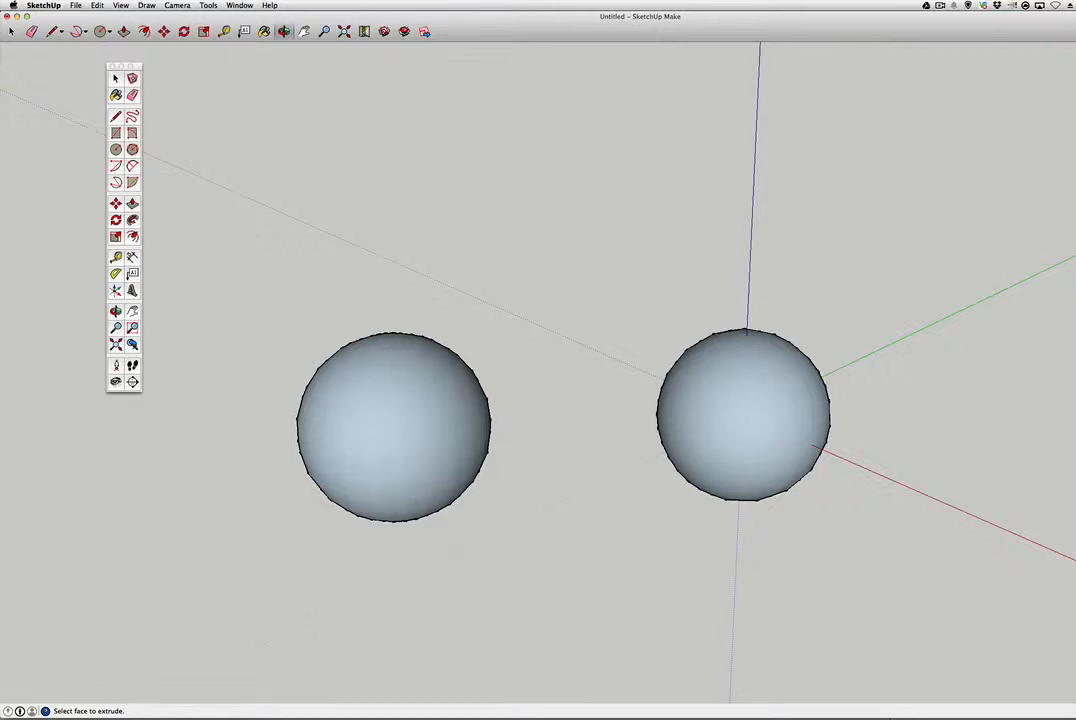
# Step: Open the 3D Warehouse to get models and search it for "sphere"
pyautogui.click(76, 6)
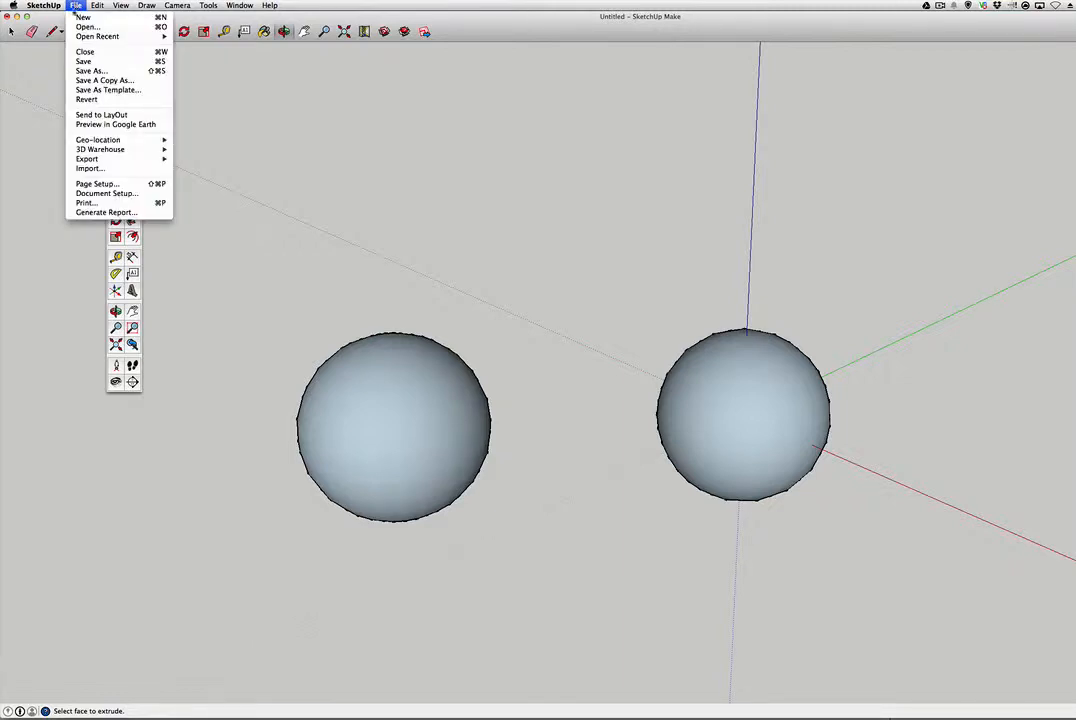
pyautogui.moveTo(95, 151)
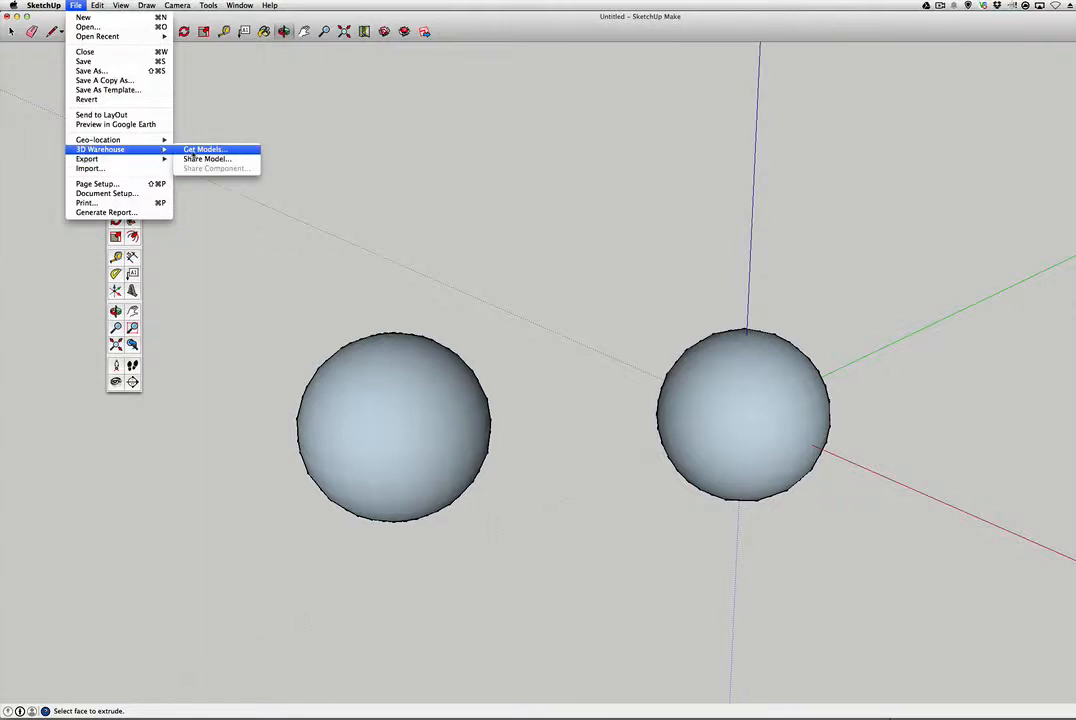
pyautogui.click(191, 152)
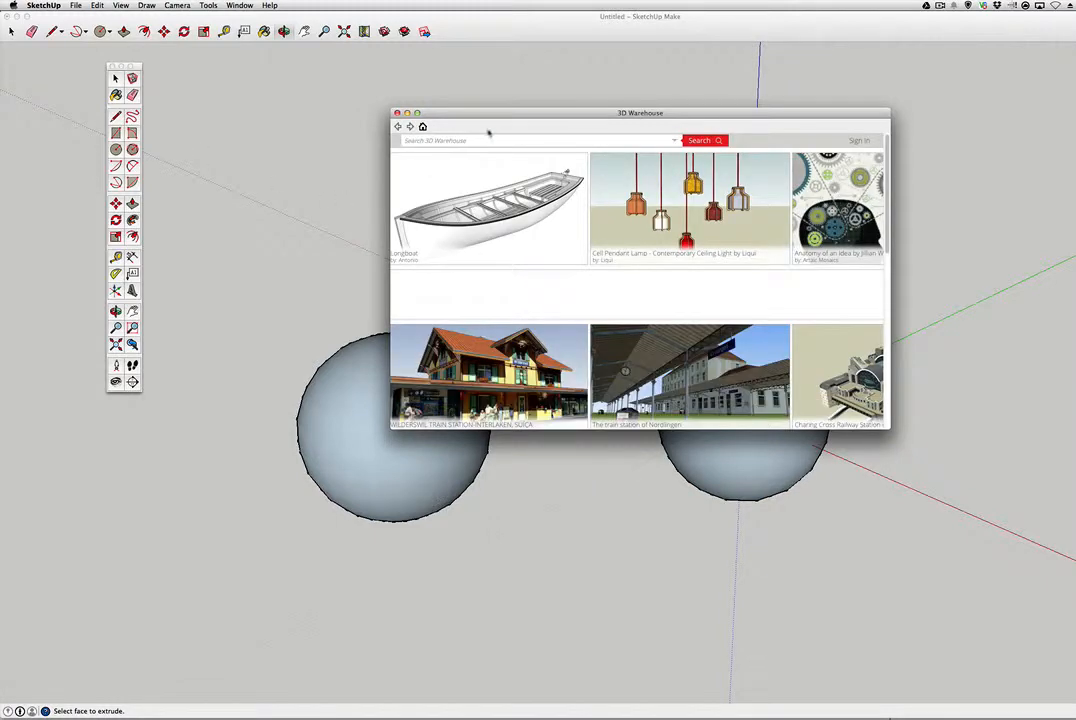
pyautogui.click(480, 138)
pyautogui.write('sphere')
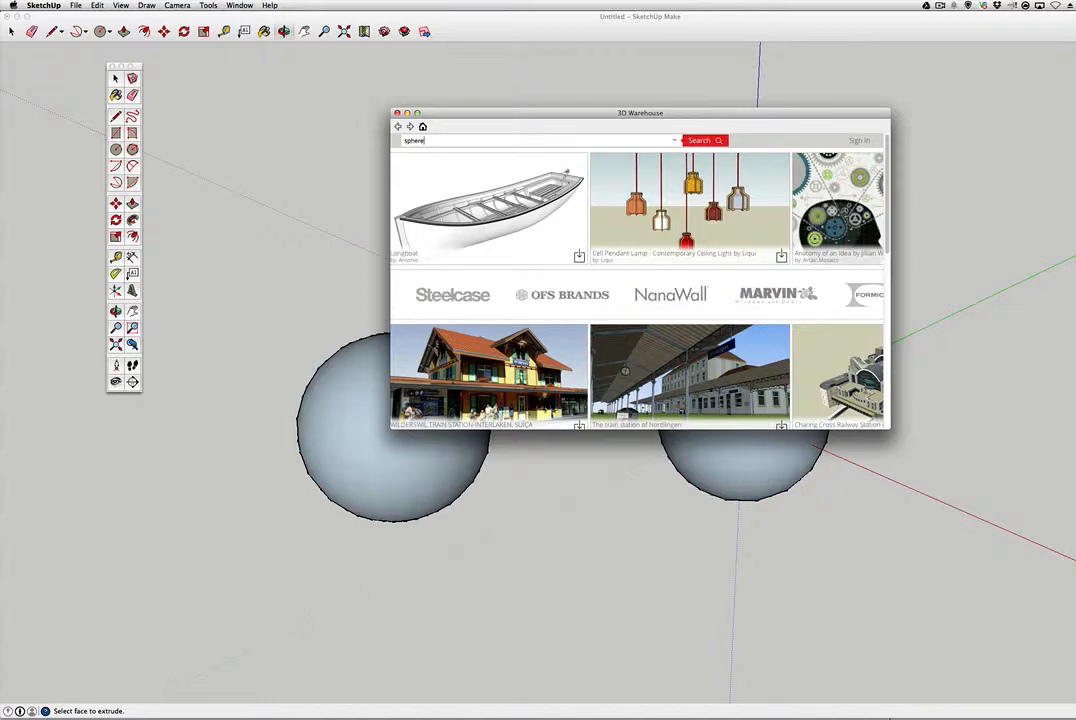
pyautogui.press('Return')
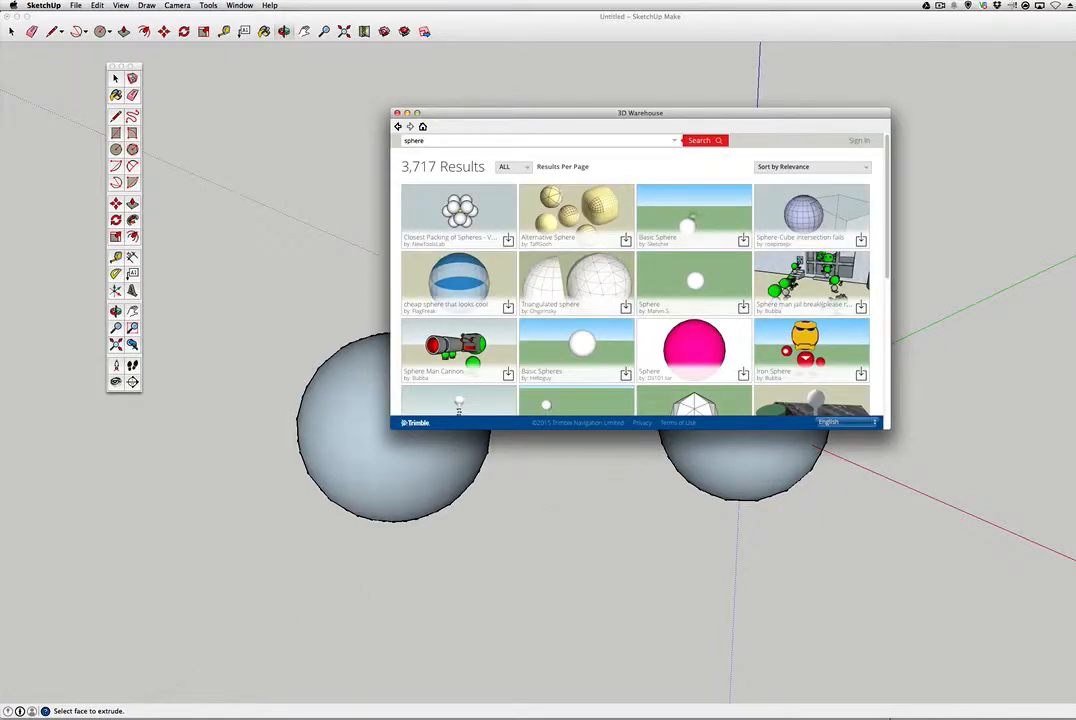
# Step: Download the Basic Sphere model directly into the current model and place it behind the two modeled spheres
pyautogui.click(688, 230)
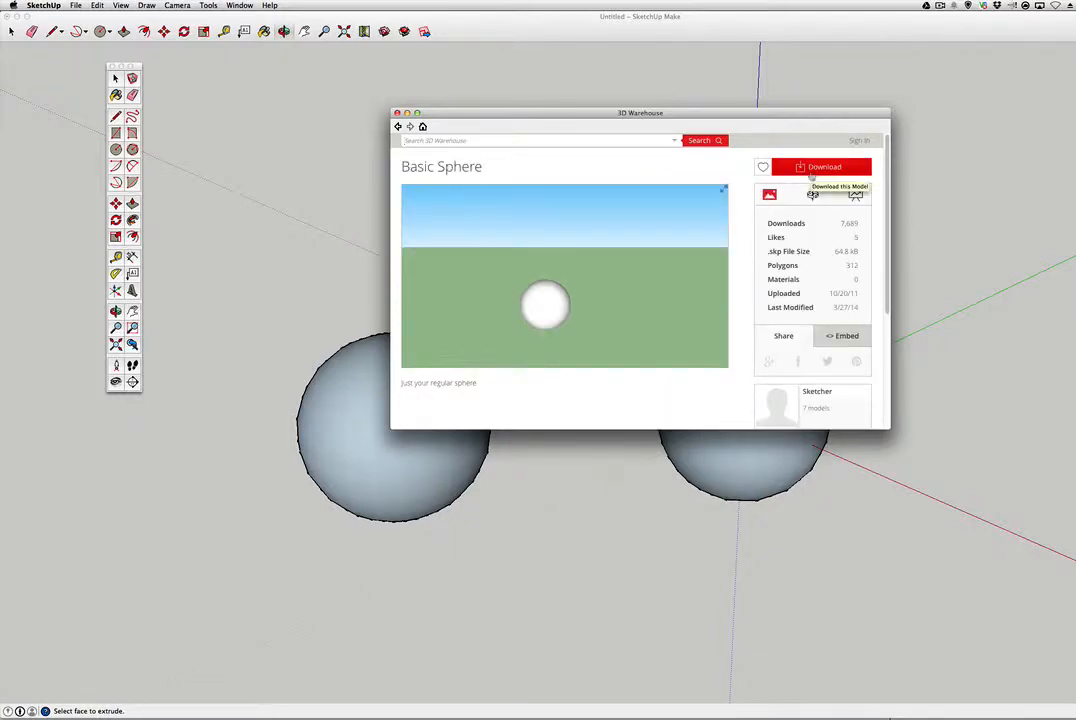
pyautogui.click(807, 169)
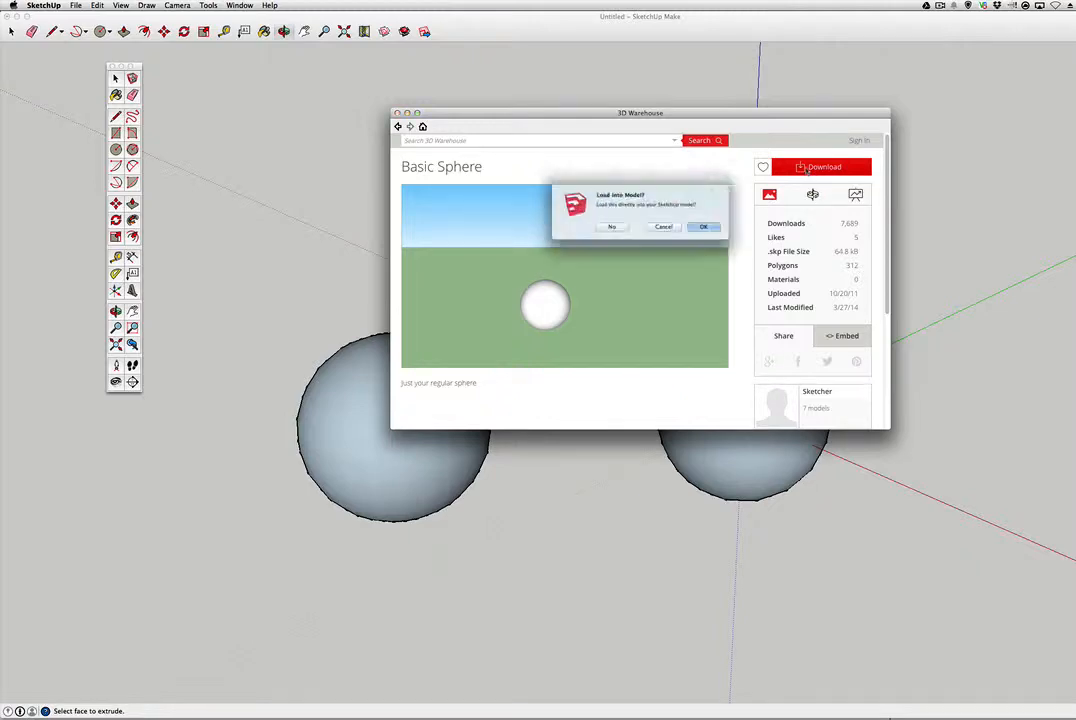
pyautogui.click(715, 231)
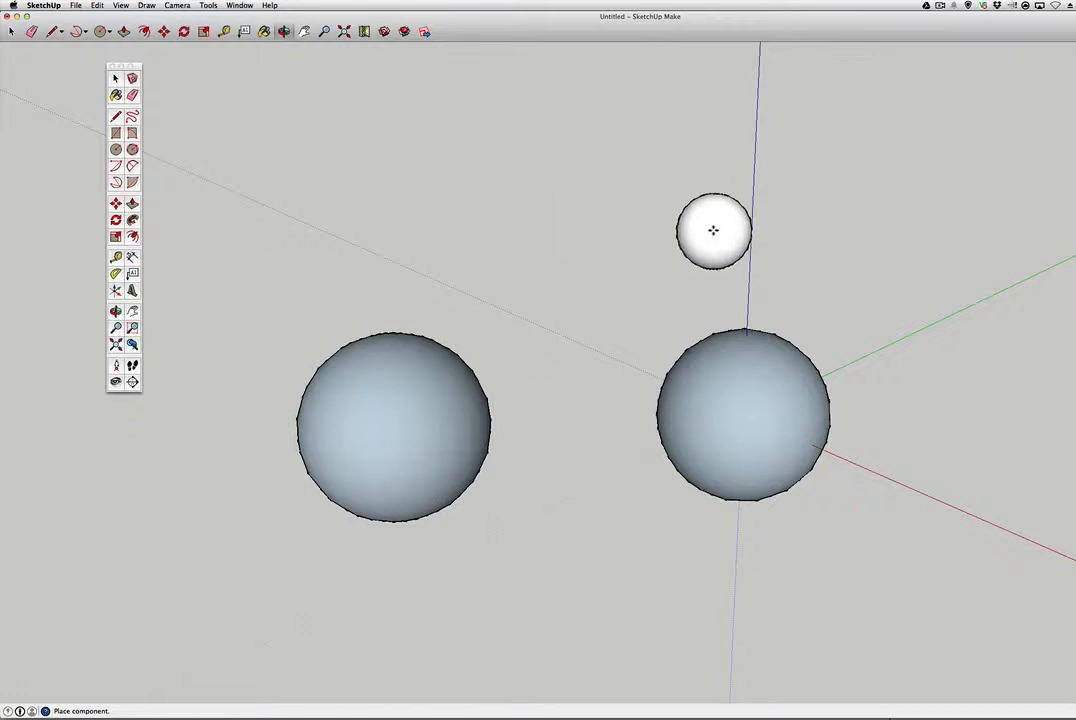
pyautogui.click(550, 222)
pyautogui.click(600, 261)
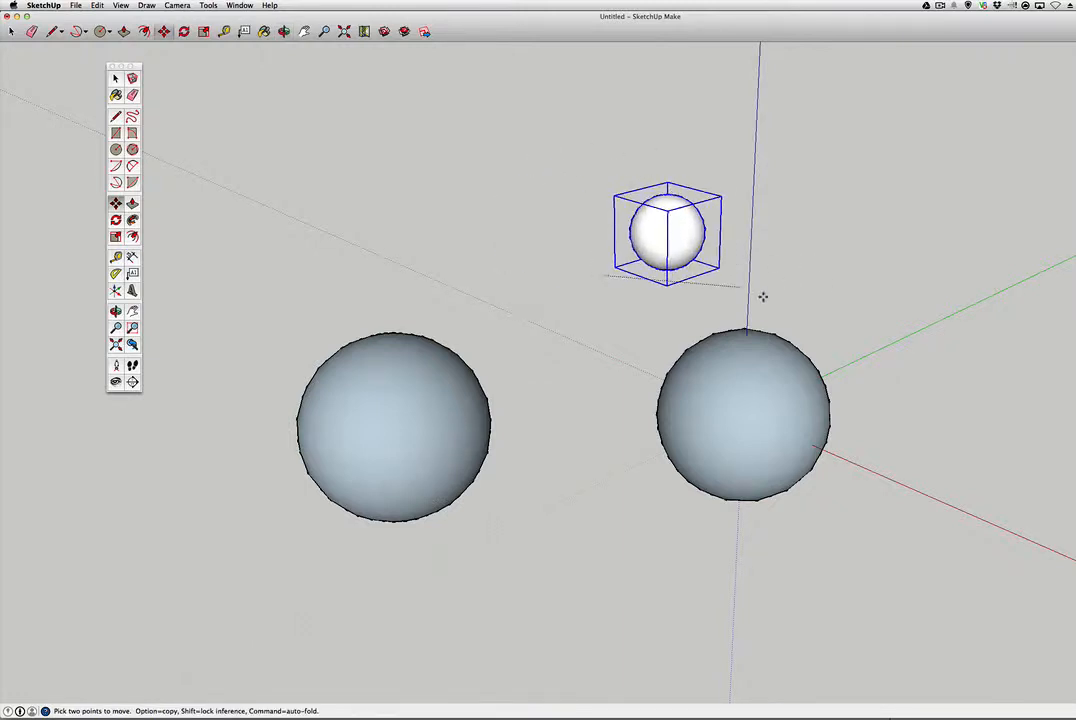
pyautogui.click(632, 218)
# Step: Scale the imported white sphere uniformly from a corner grip to roughly twice its size
pyautogui.press('space')
pyautogui.click(511, 305)
pyautogui.click(566, 203)
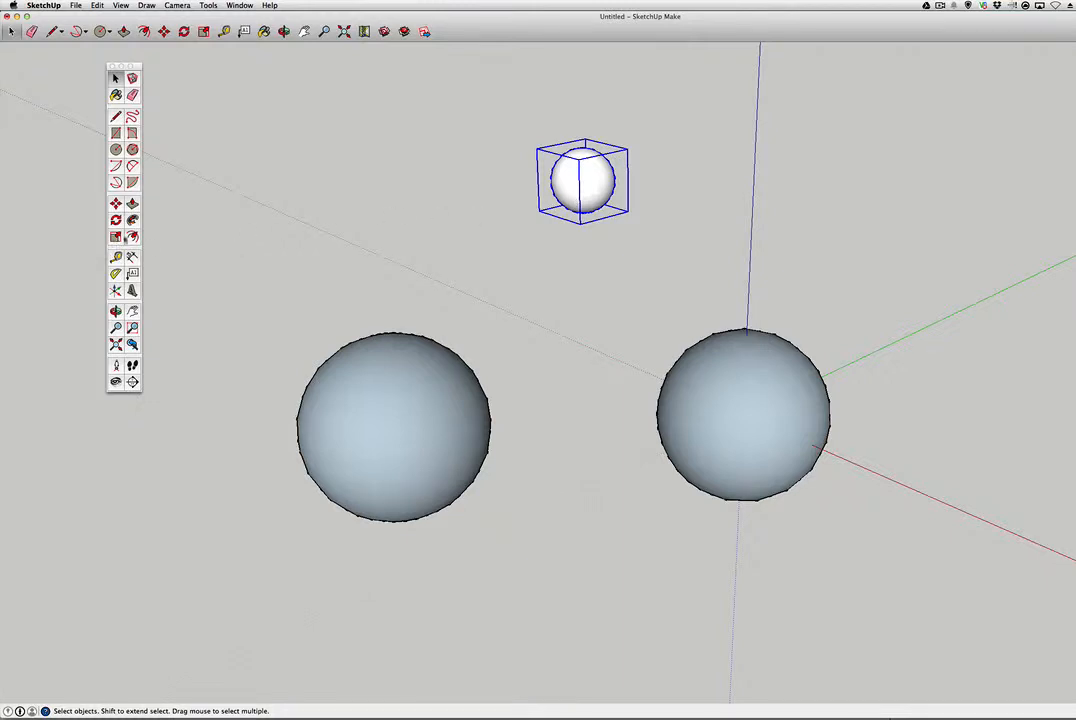
pyautogui.click(115, 237)
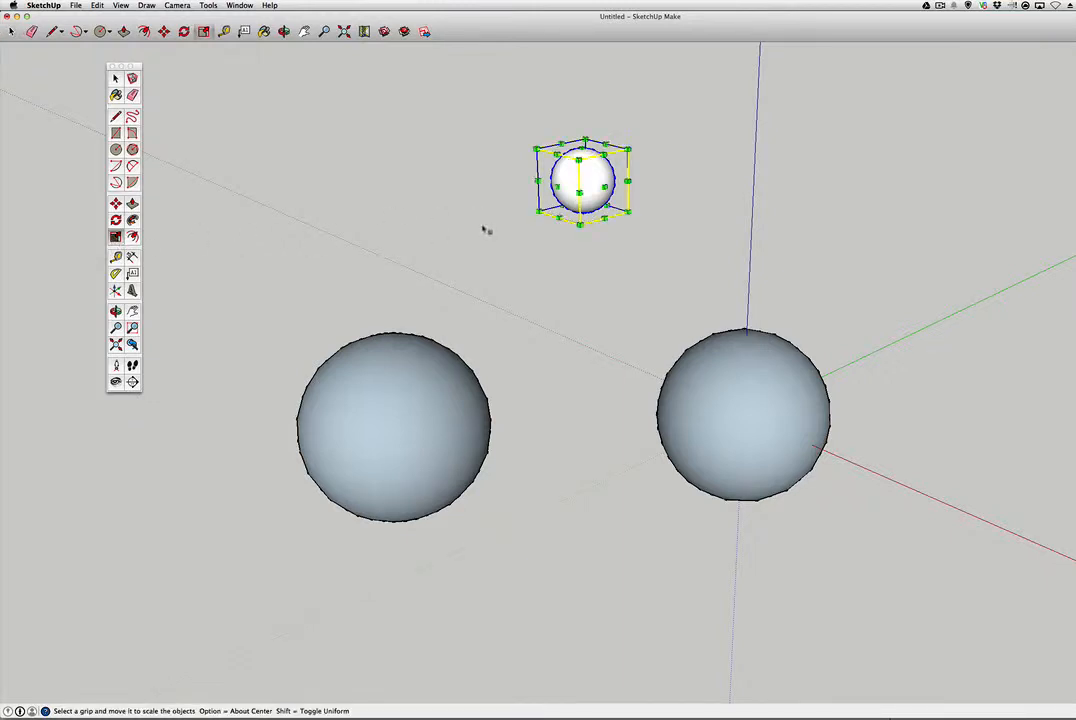
pyautogui.moveTo(627, 148); pyautogui.dragTo(716, 114)
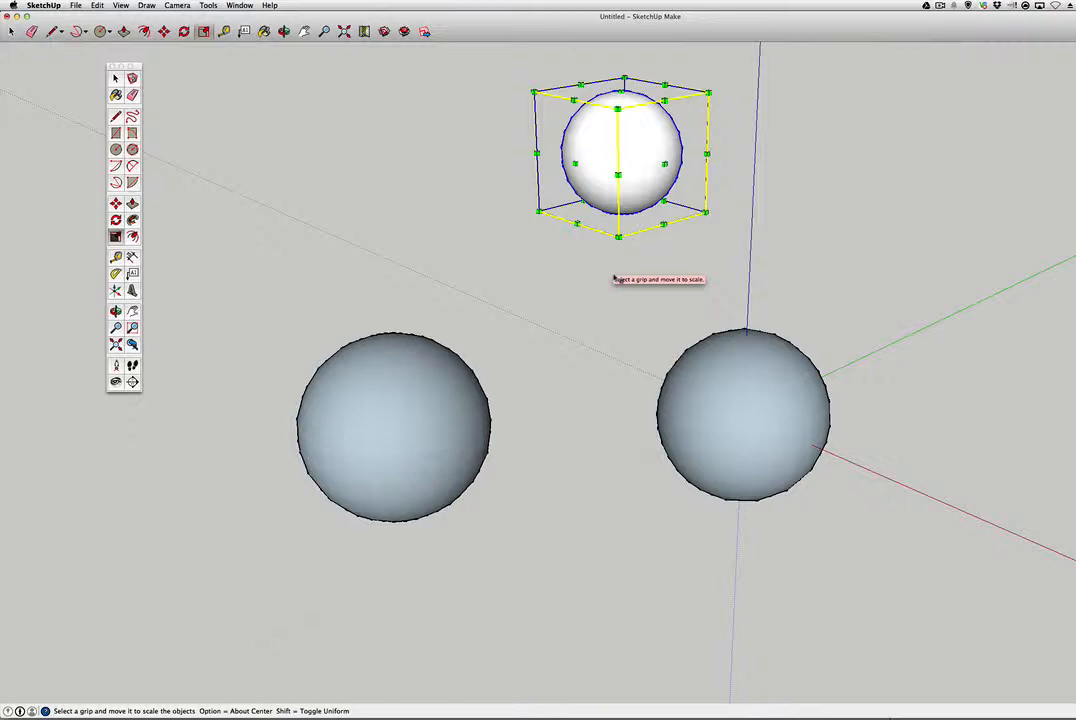
pyautogui.press('space')
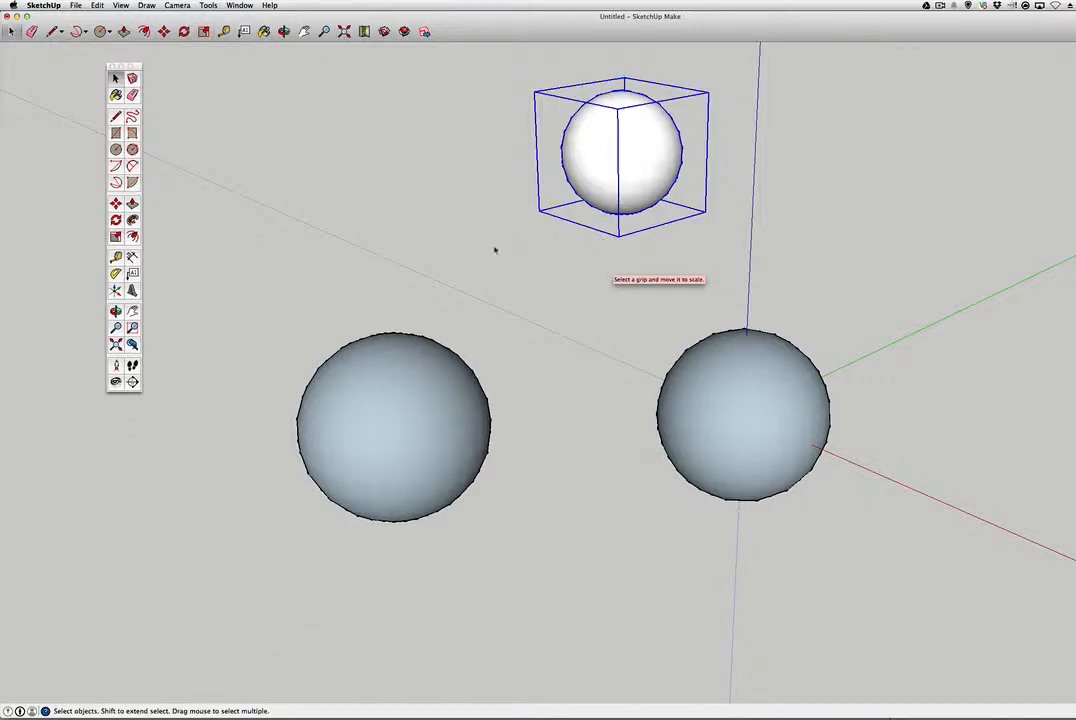
# Step: Make the whole blue sphere away from the origin into a group and deselect it
pyautogui.moveTo(272, 292); pyautogui.dragTo(522, 561)
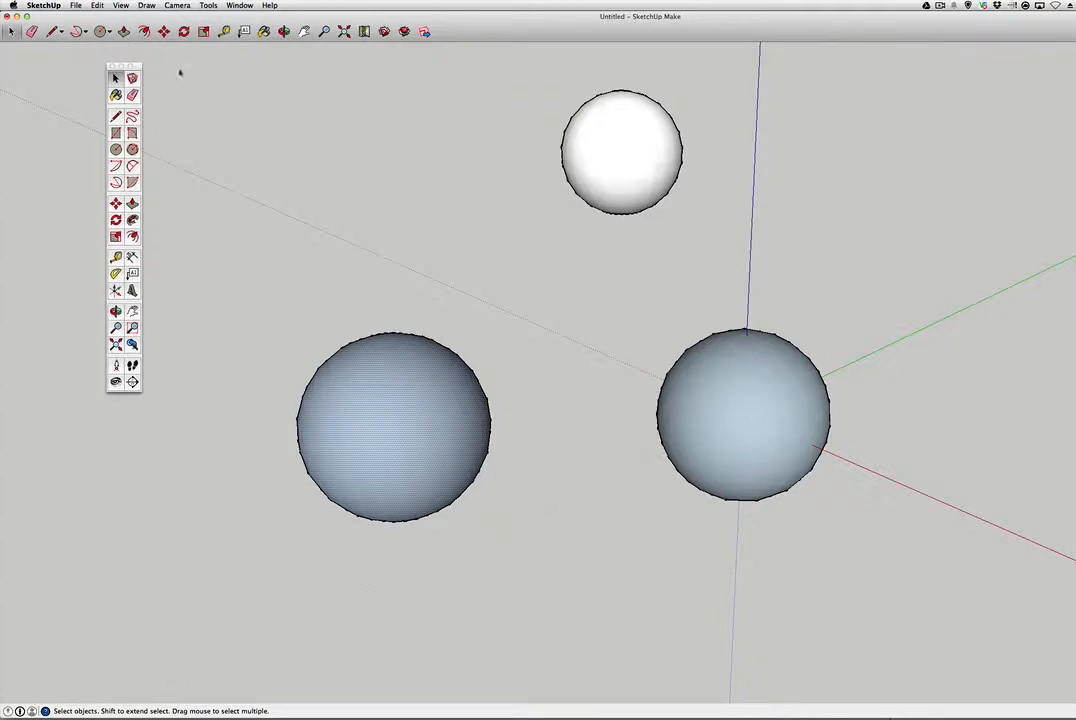
pyautogui.click(208, 5)
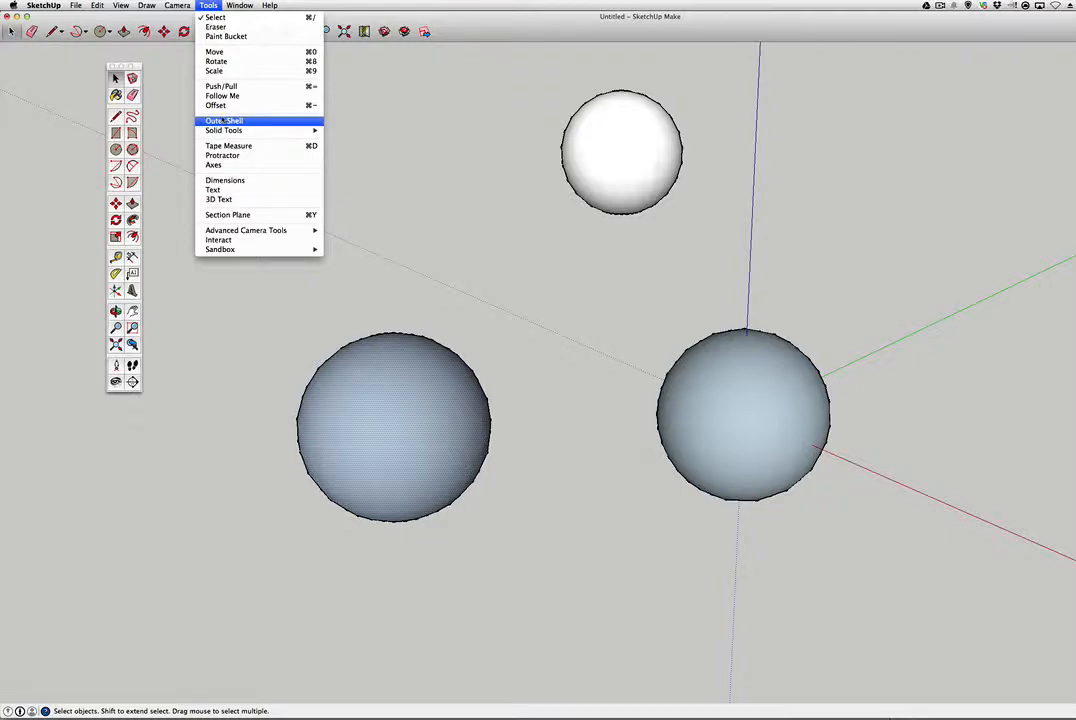
pyautogui.moveTo(97, 6)
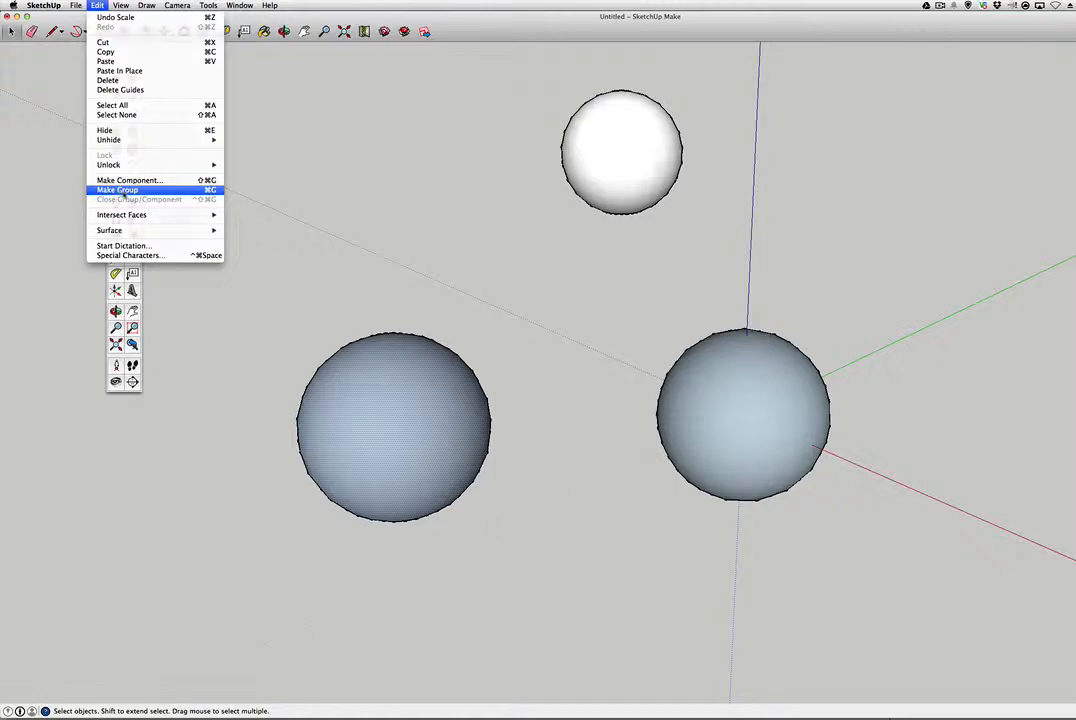
pyautogui.click(119, 190)
pyautogui.click(313, 287)
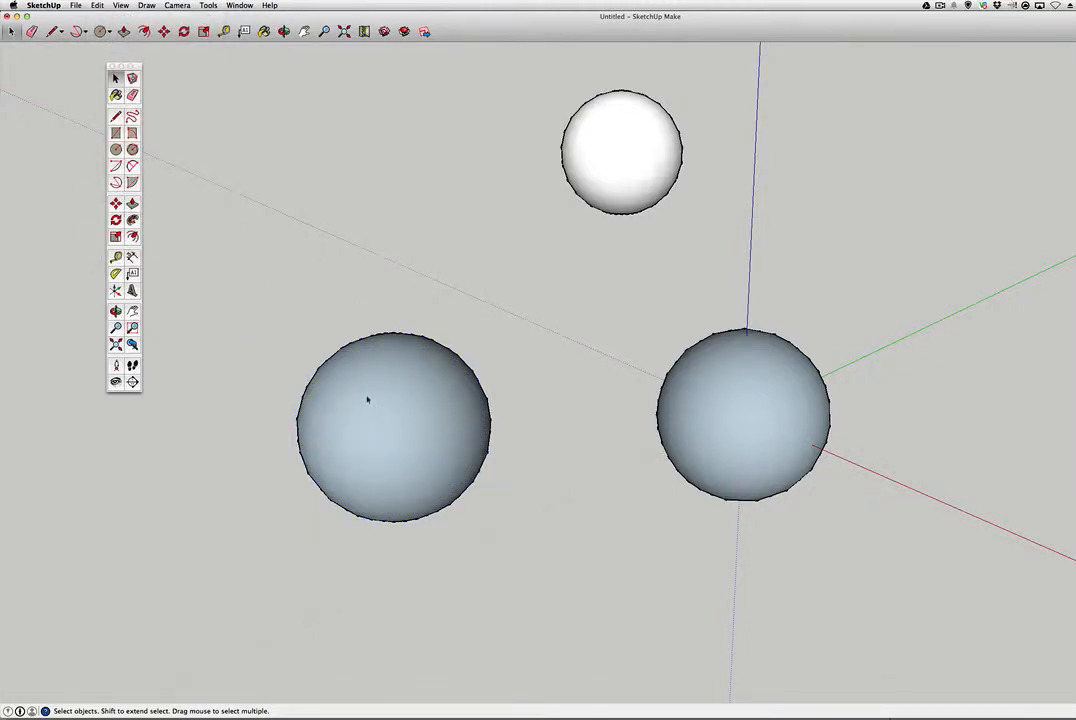
# Step: Scale the grouped blue sphere away from the origin uniformly from a lower corner grip to make it slightly larger
pyautogui.click(115, 237)
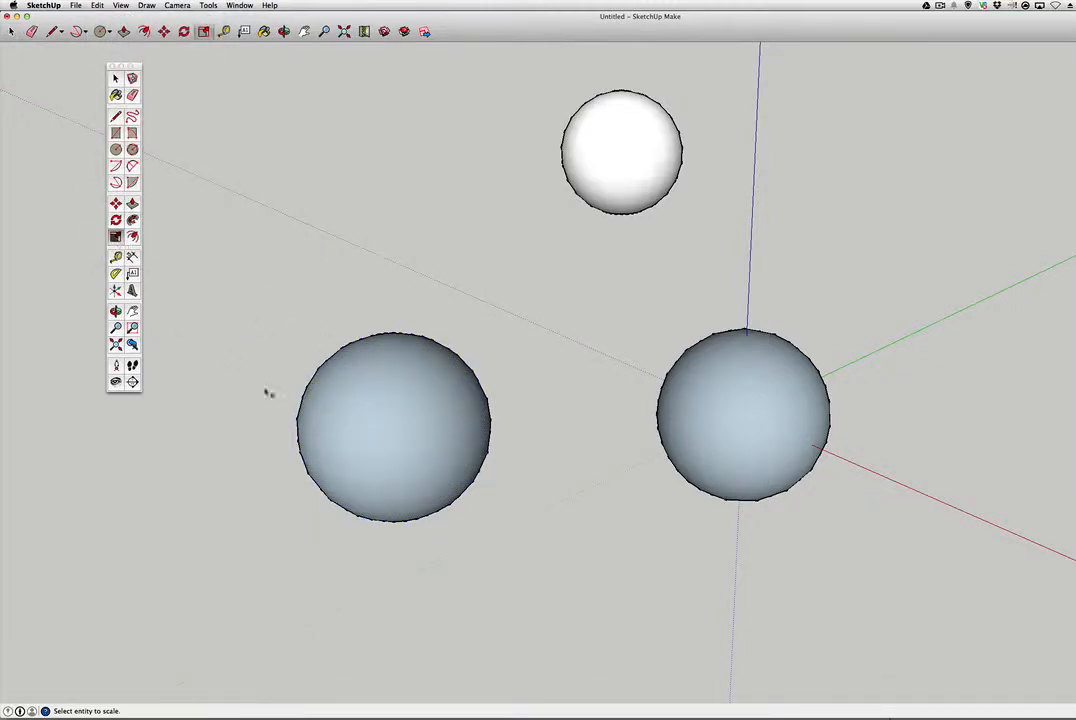
pyautogui.click(350, 420)
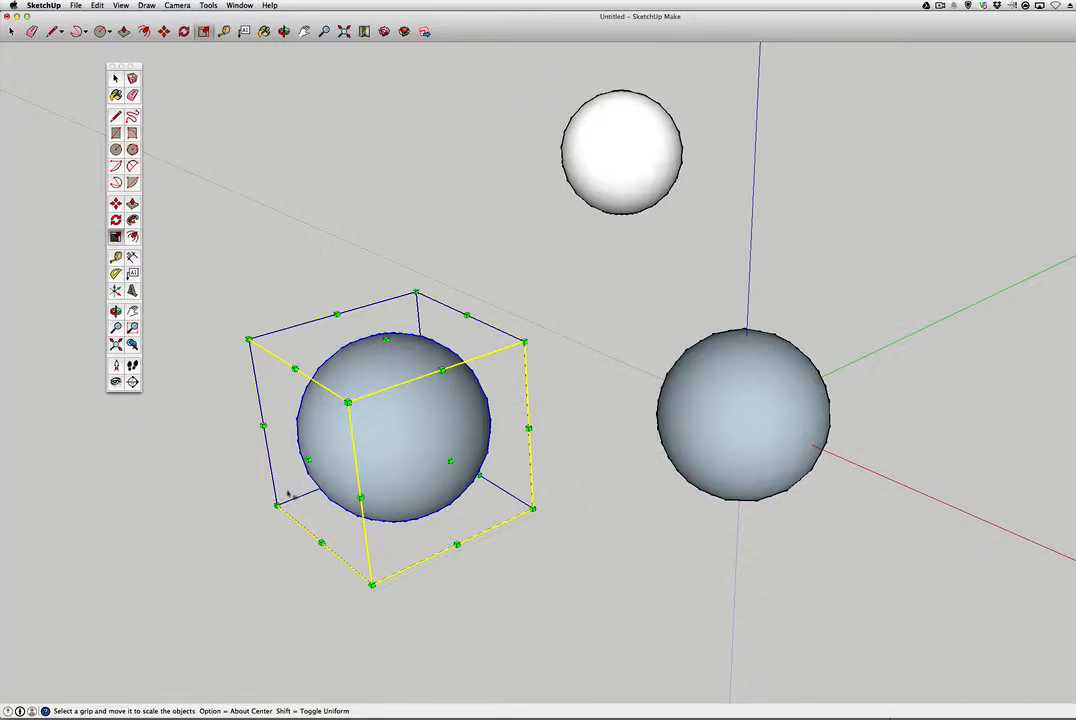
pyautogui.moveTo(277, 503); pyautogui.dragTo(242, 526)
pyautogui.press('space')
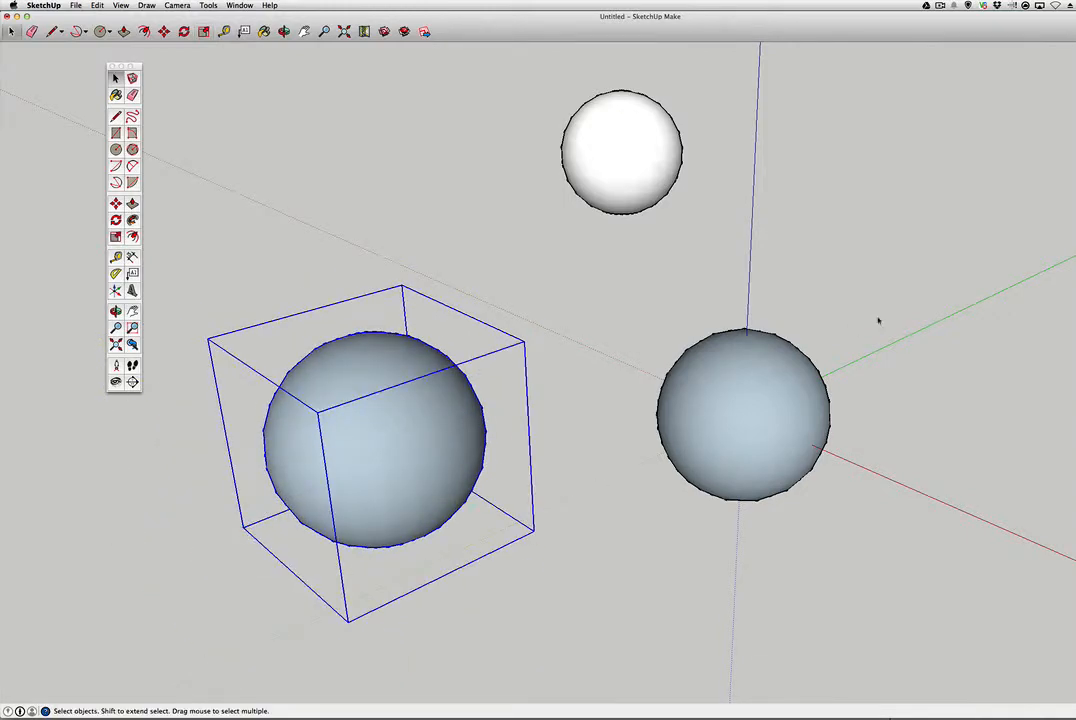
pyautogui.click(878, 320)
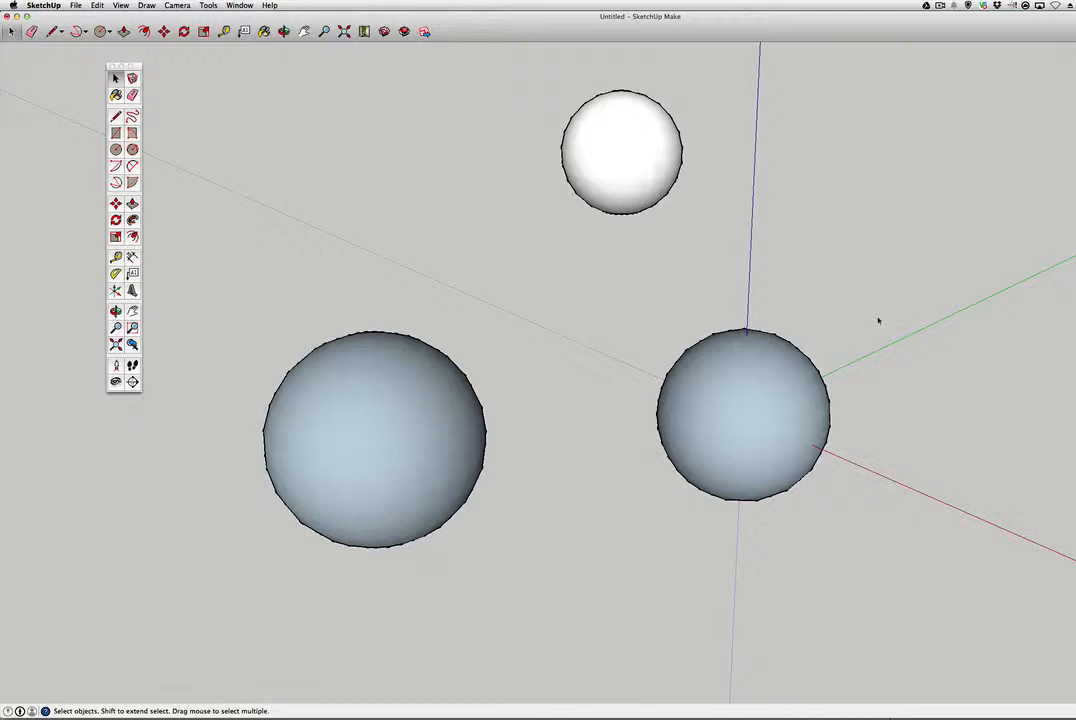
# Step: Switch to GoToMeeting to check the attendee questions, close the list and return to SketchUp
pyautogui.press('super+Tab')
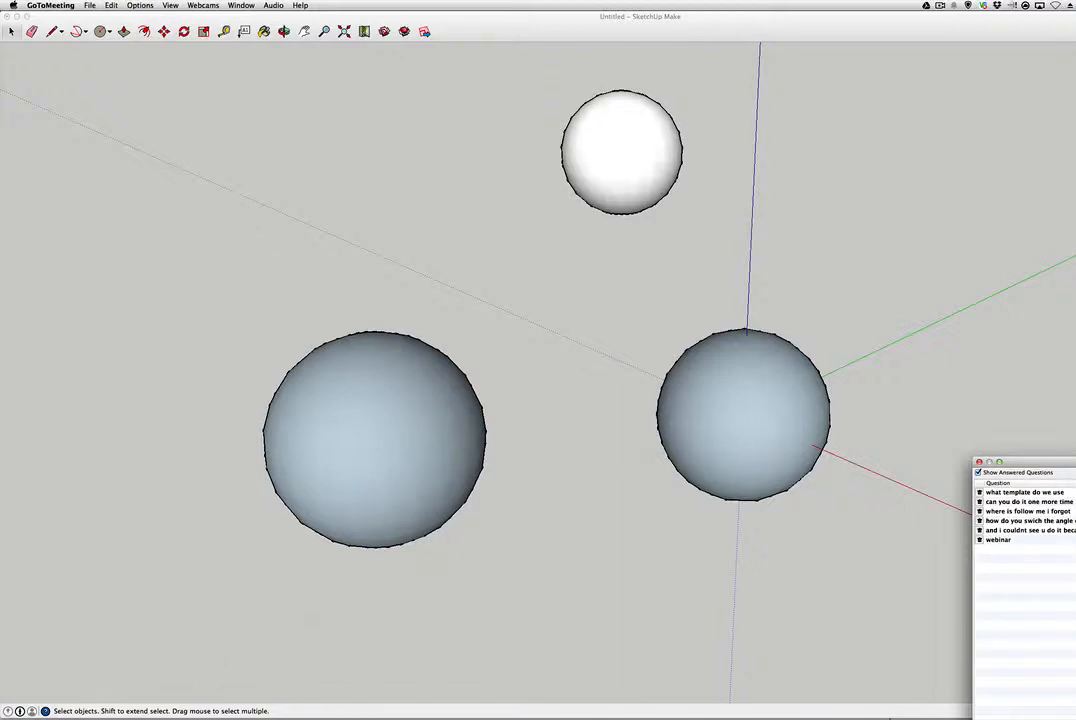
pyautogui.press('super+w')
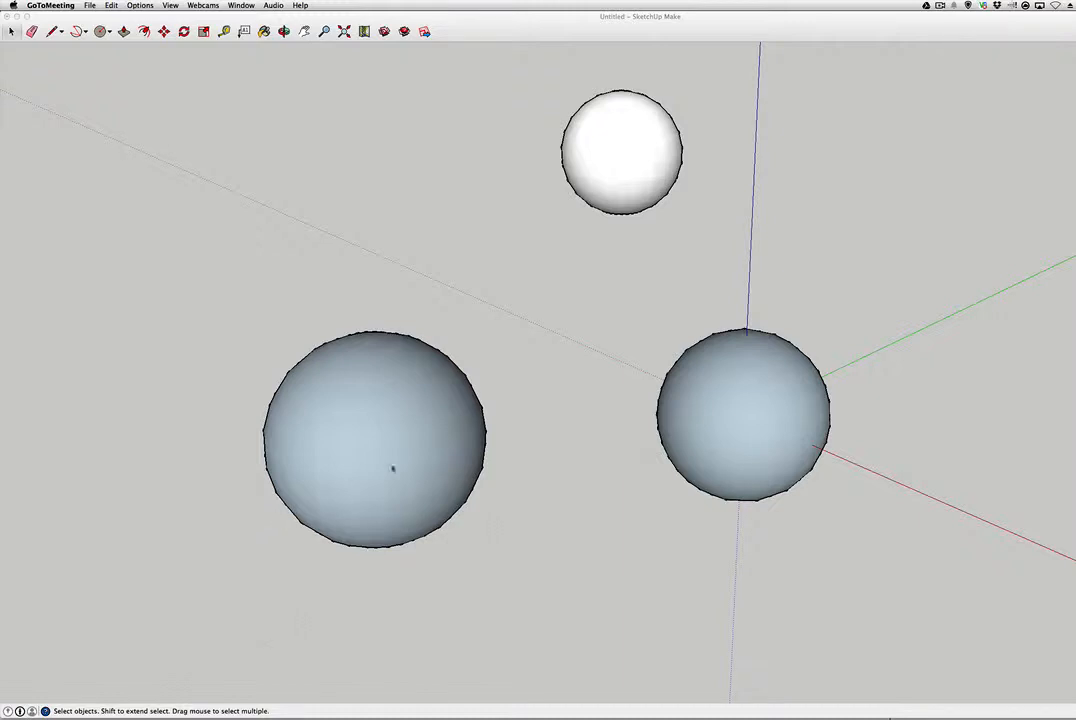
pyautogui.moveTo(767, 395)
pyautogui.mouseDown()
pyautogui.moveTo(870, 368)
pyautogui.moveTo(818, 378)
pyautogui.mouseUp()
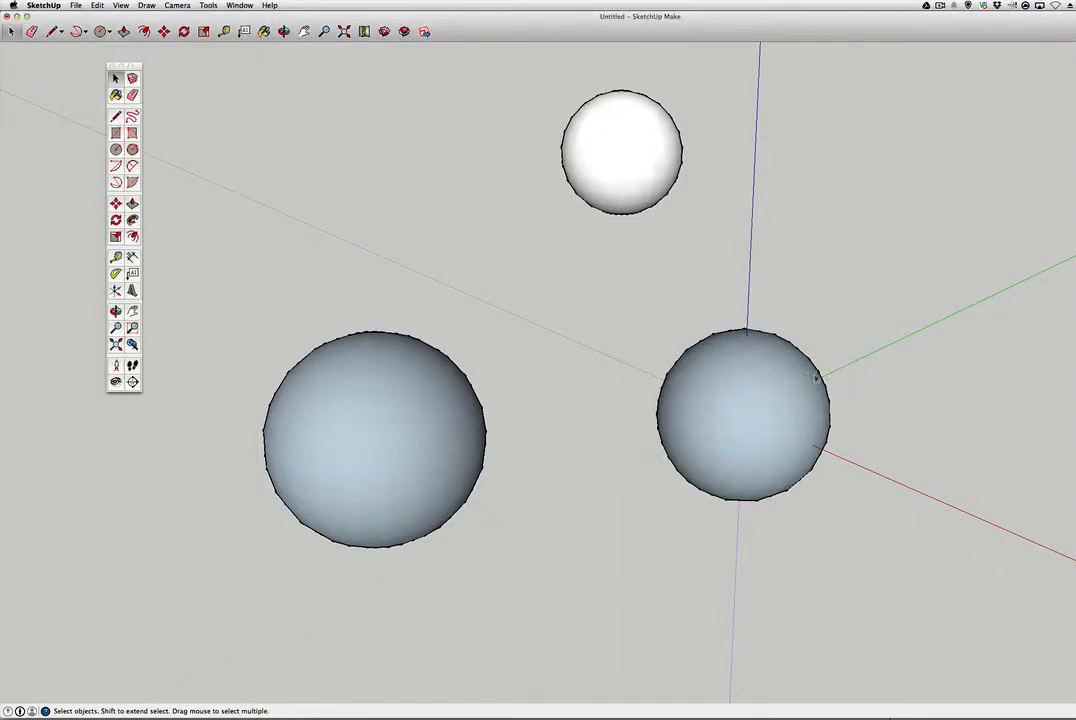
# Step: Select all the geometry of the blue sphere at the origin and make it a group
pyautogui.moveTo(602, 310); pyautogui.dragTo(910, 528)
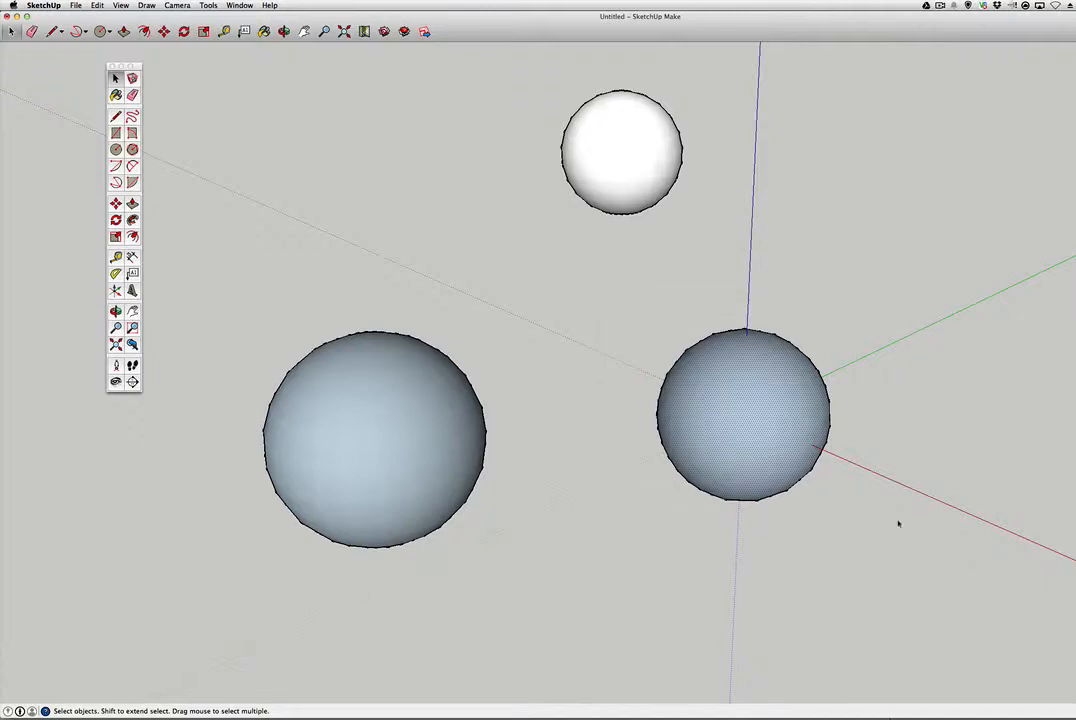
pyautogui.click(100, 6)
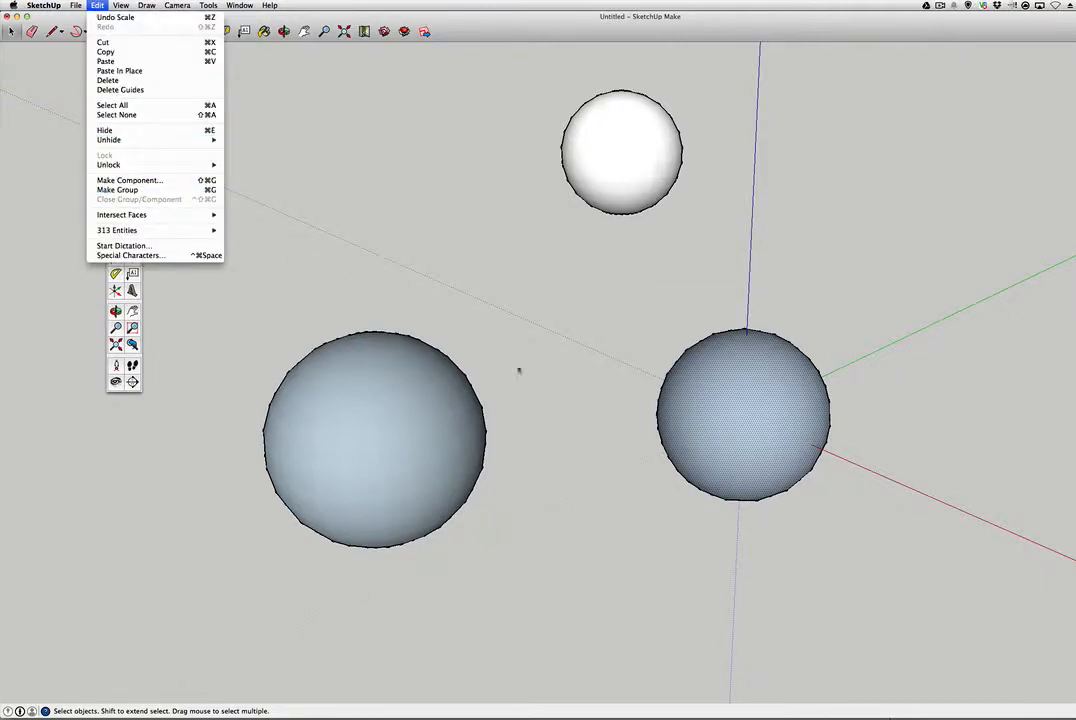
pyautogui.click(153, 191)
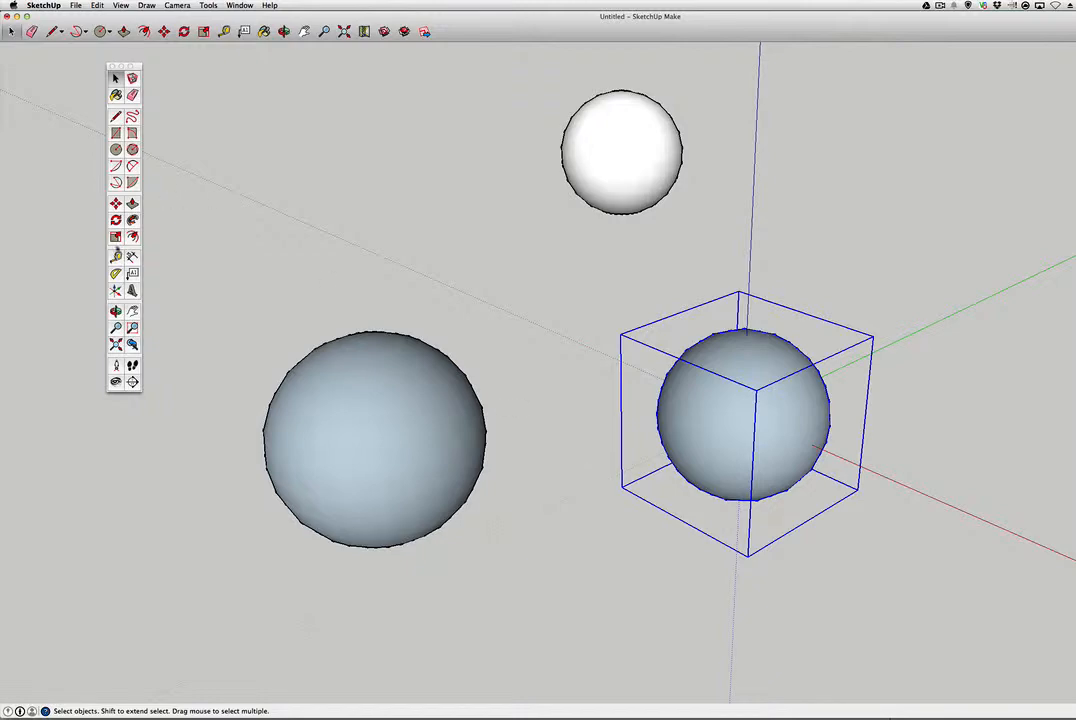
# Step: Scale the grouped sphere at the origin uniformly from a lower corner grip to about 1.2 times its size
pyautogui.click(115, 237)
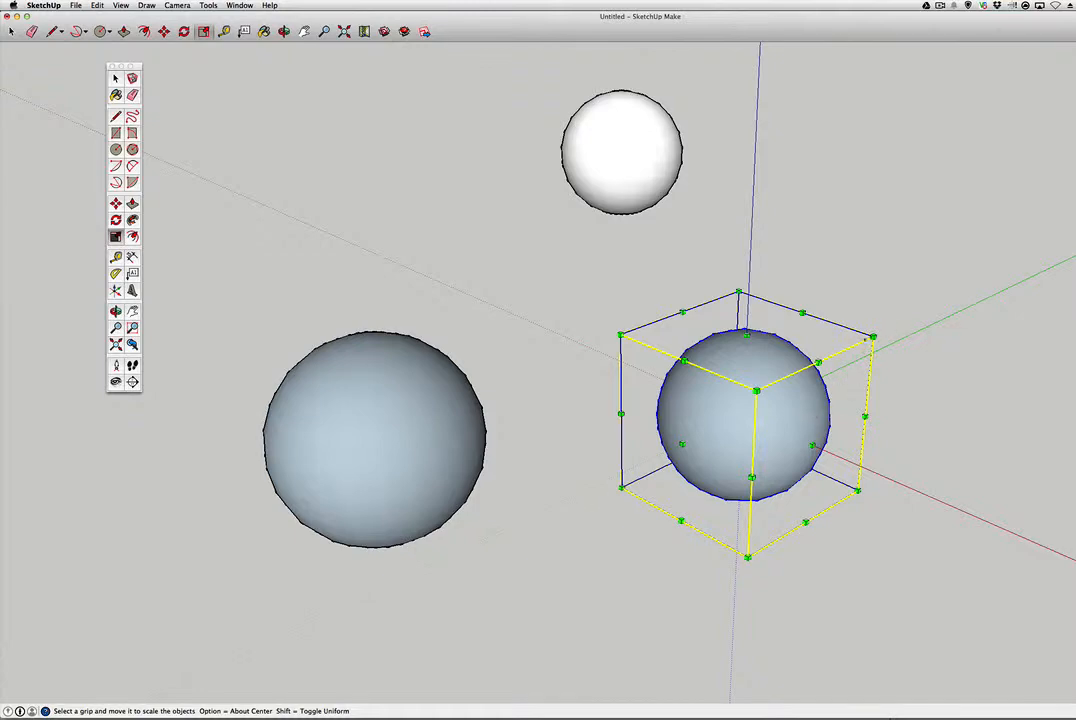
pyautogui.moveTo(621, 488); pyautogui.dragTo(592, 568)
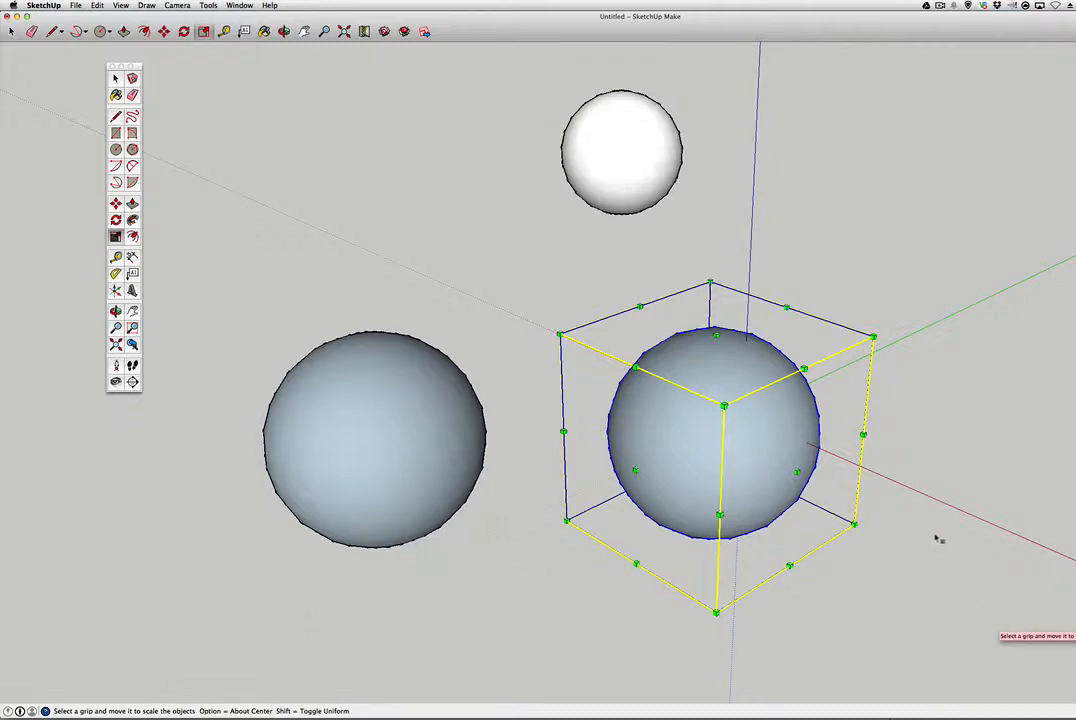
pyautogui.press('space')
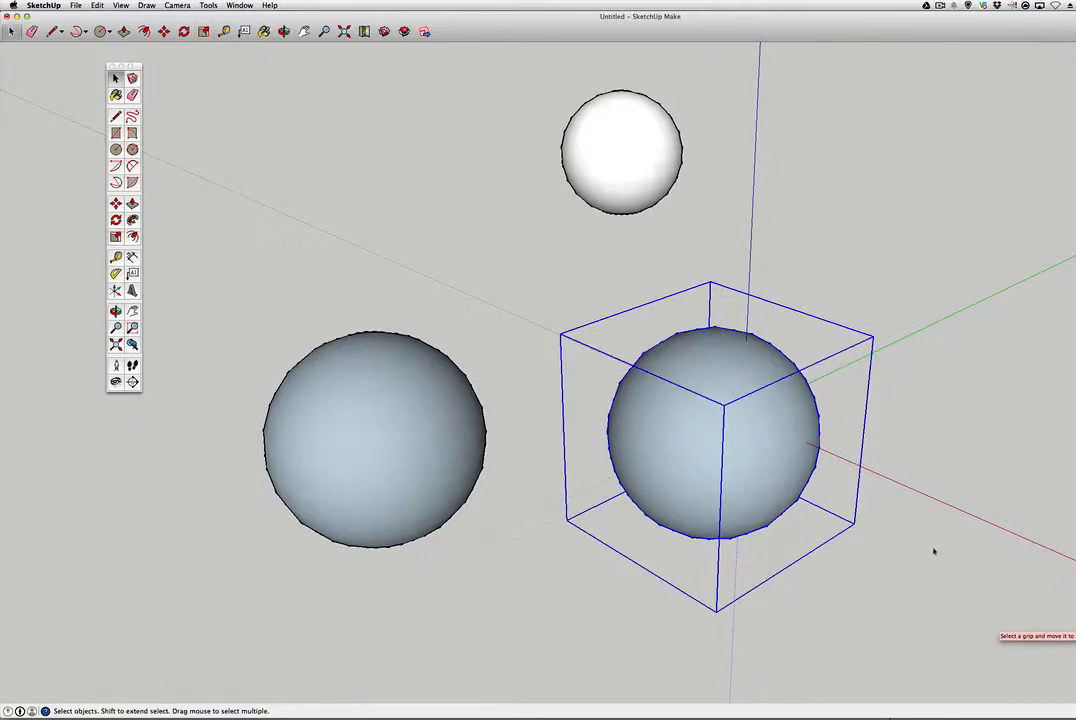
pyautogui.click(903, 566)
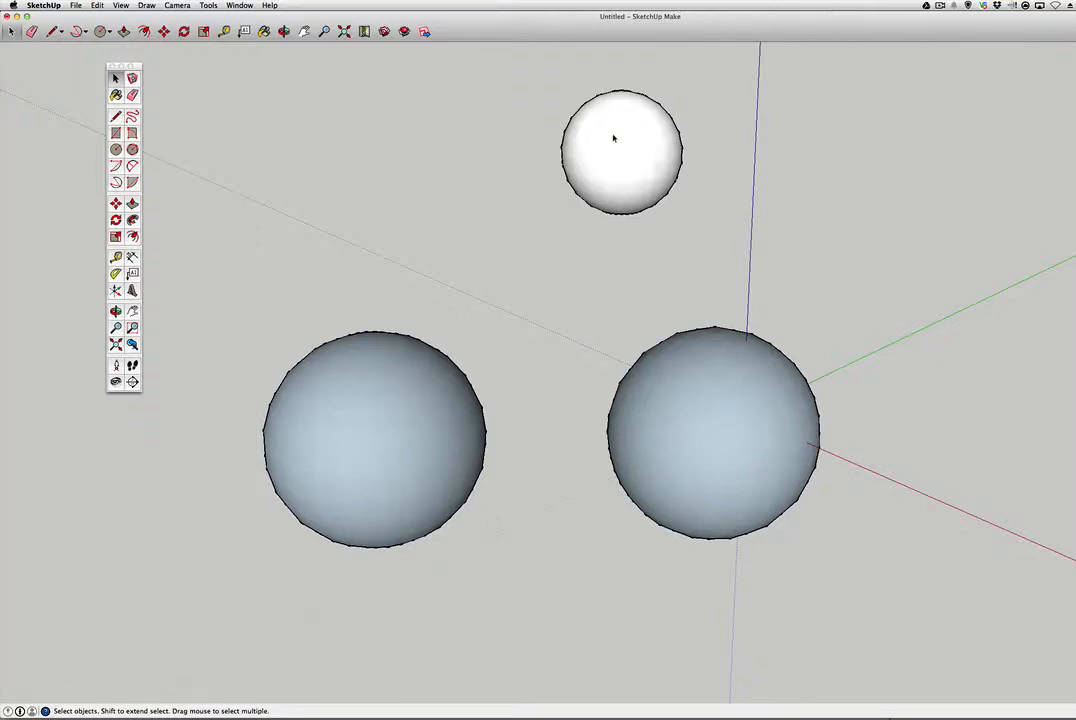
# Step: Open the 3D Warehouse again to get models and search it for "sphere"
pyautogui.moveTo(614, 138); pyautogui.dragTo(677, 115)
pyautogui.click(96, 6)
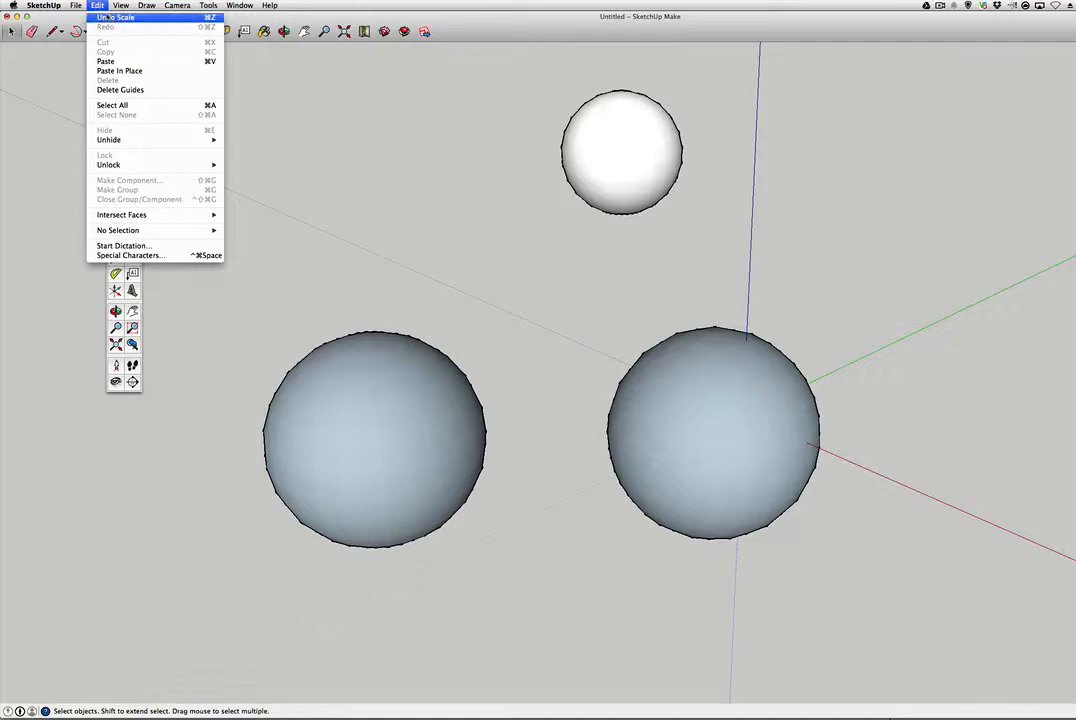
pyautogui.moveTo(77, 7)
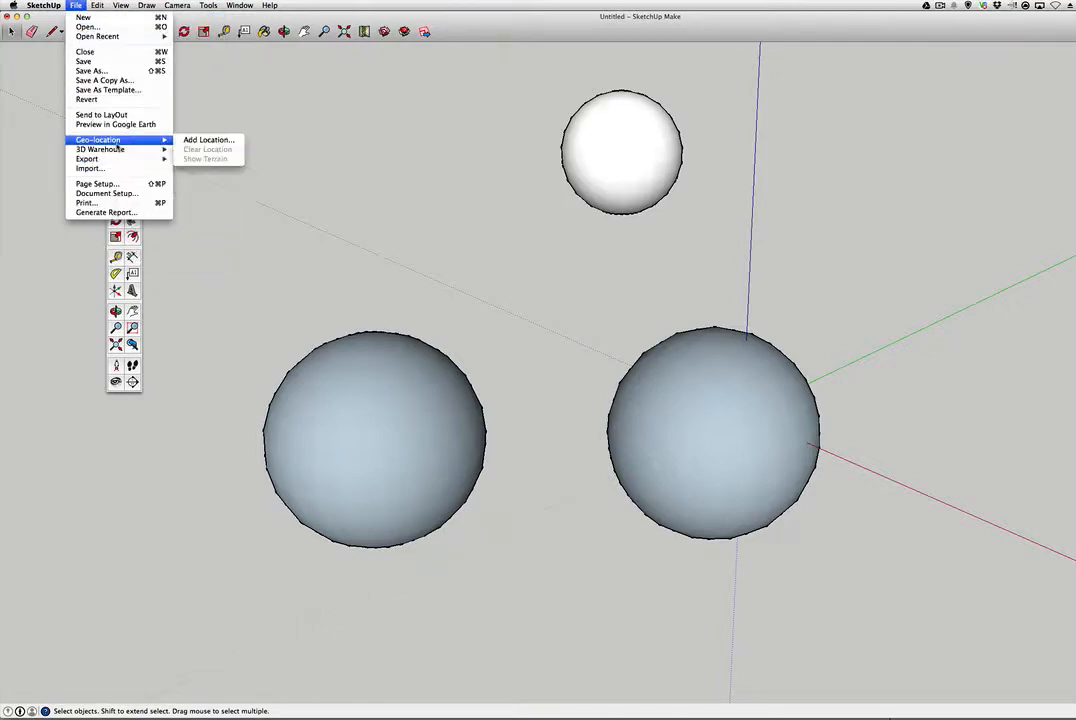
pyautogui.moveTo(120, 149)
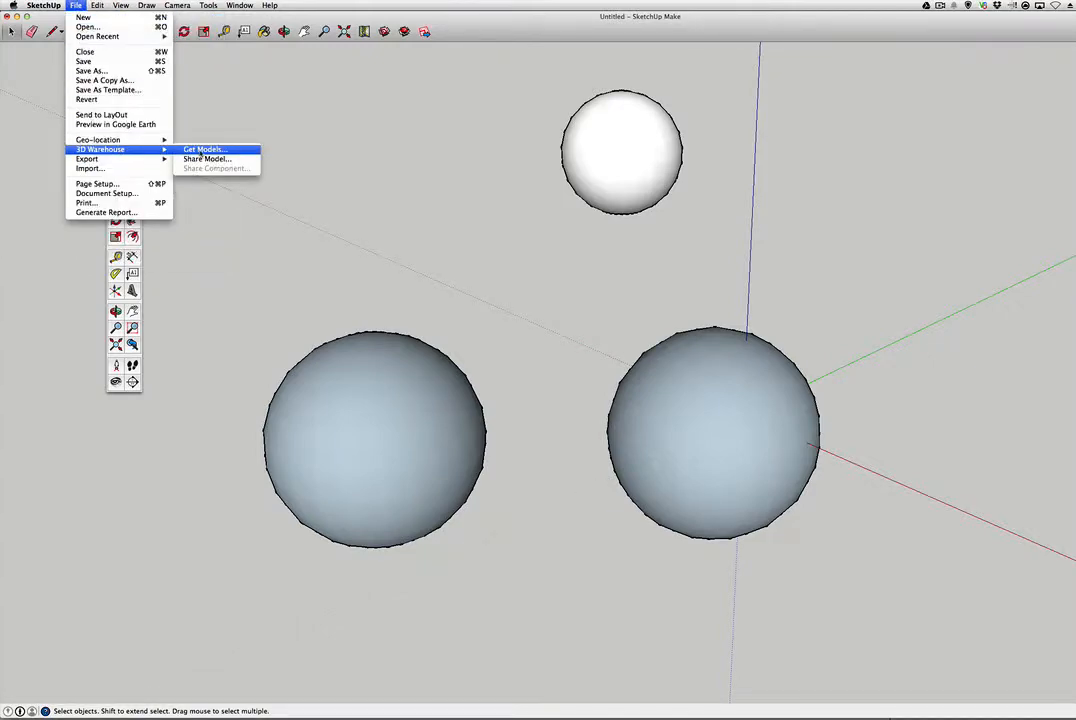
pyautogui.click(199, 150)
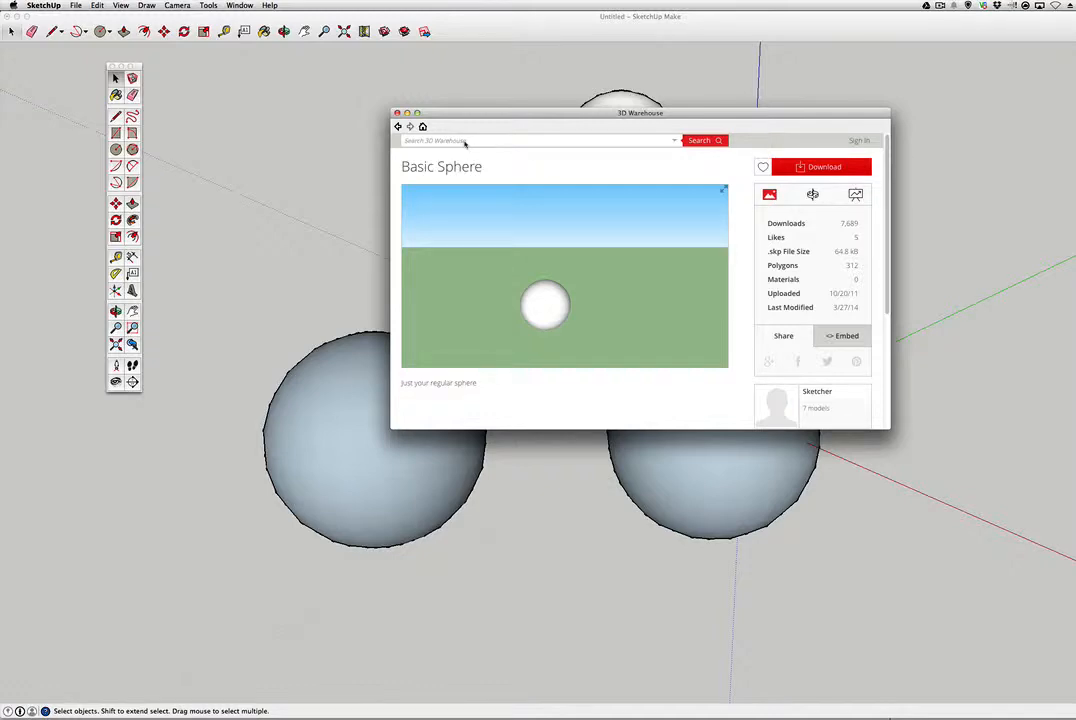
pyautogui.click(465, 141)
pyautogui.write('sp')
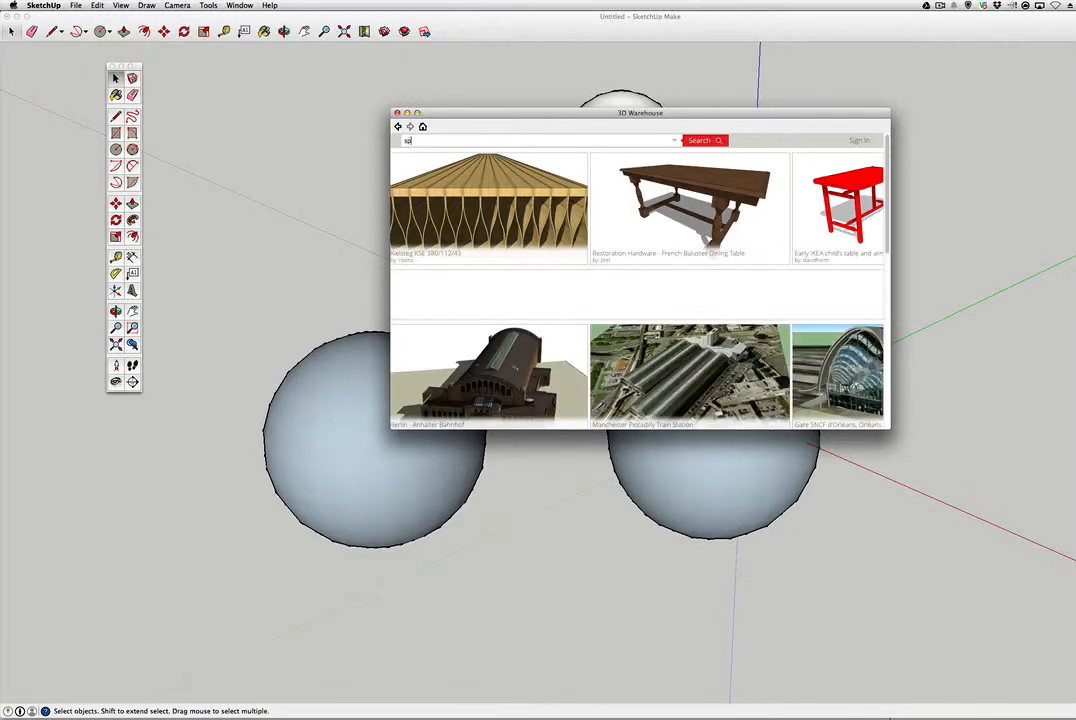
pyautogui.write('here')
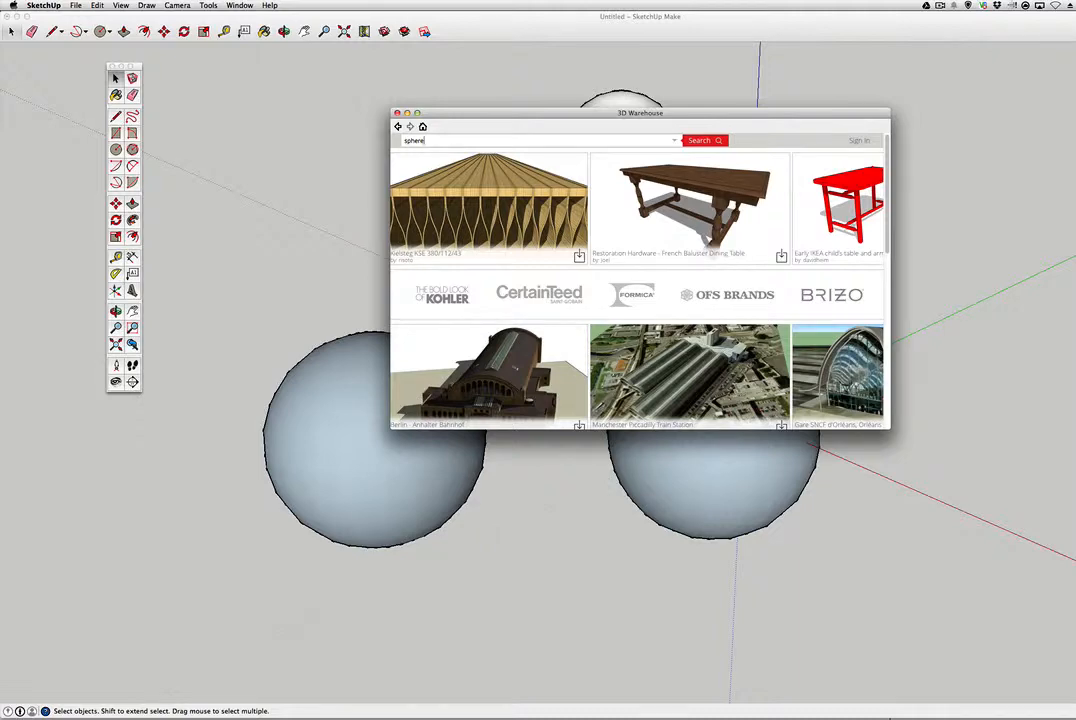
pyautogui.click(700, 140)
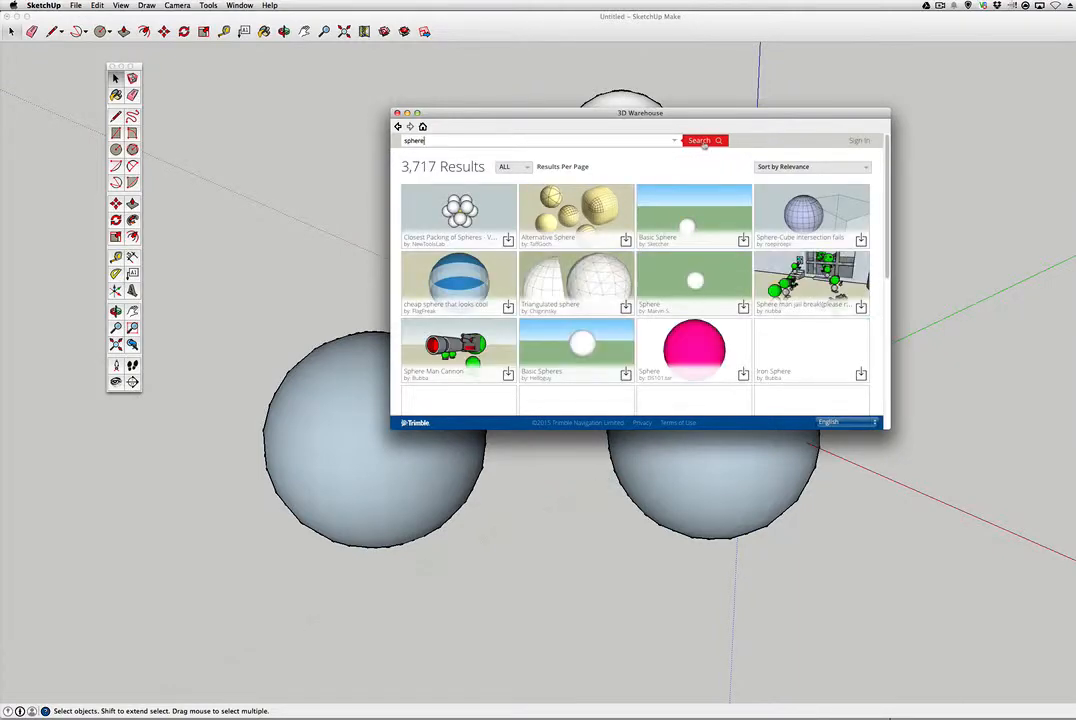
# Step: Download the Basic Sphere model directly into the current model and place it near the far part of the green axis
pyautogui.click(684, 230)
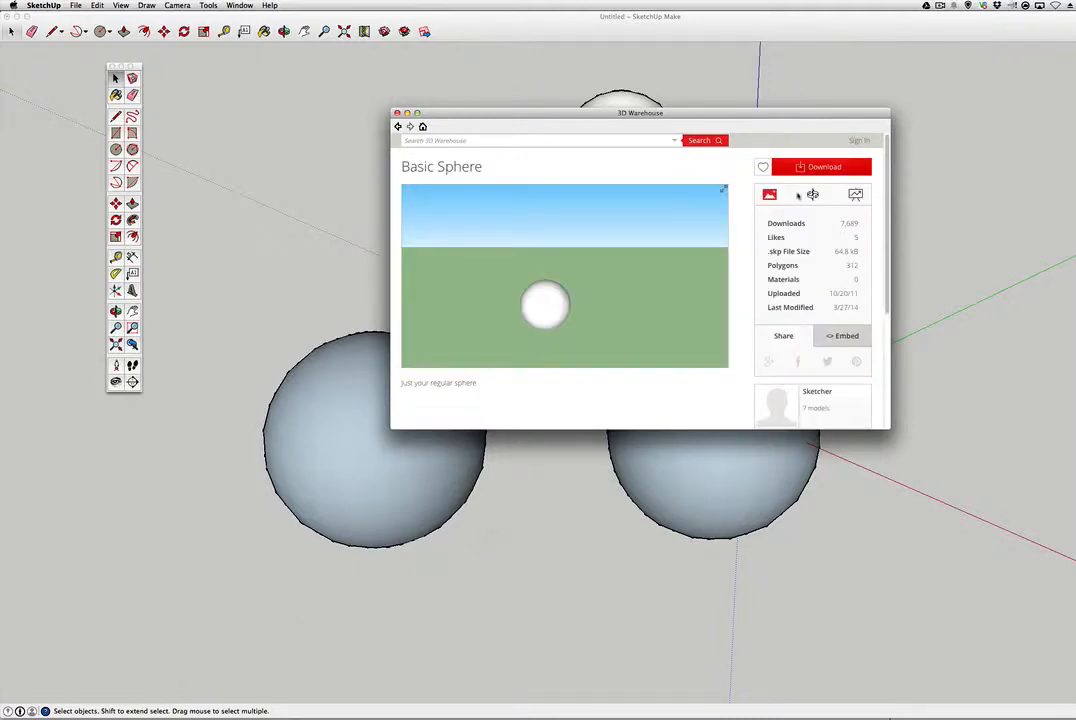
pyautogui.click(810, 170)
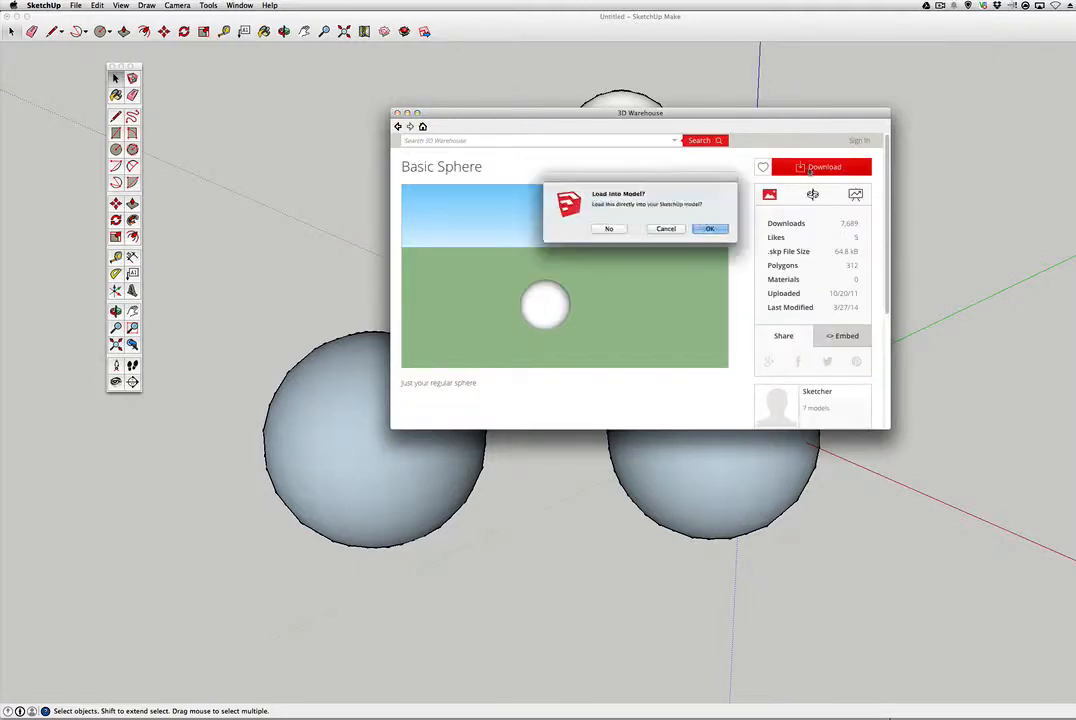
pyautogui.click(715, 231)
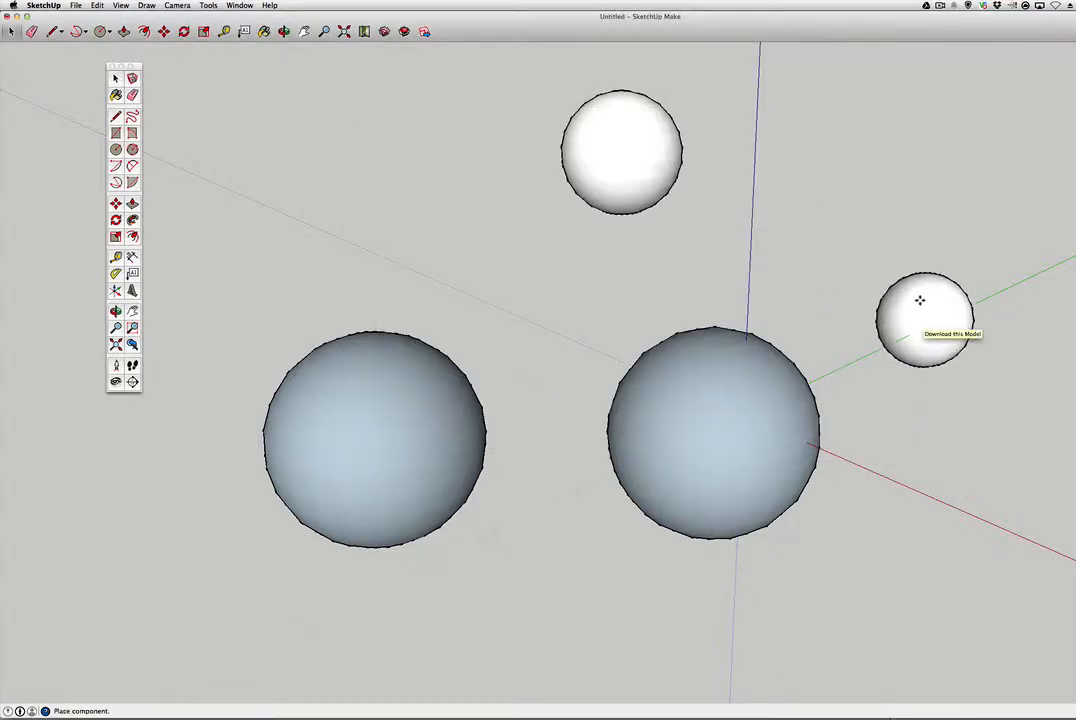
pyautogui.click(965, 255)
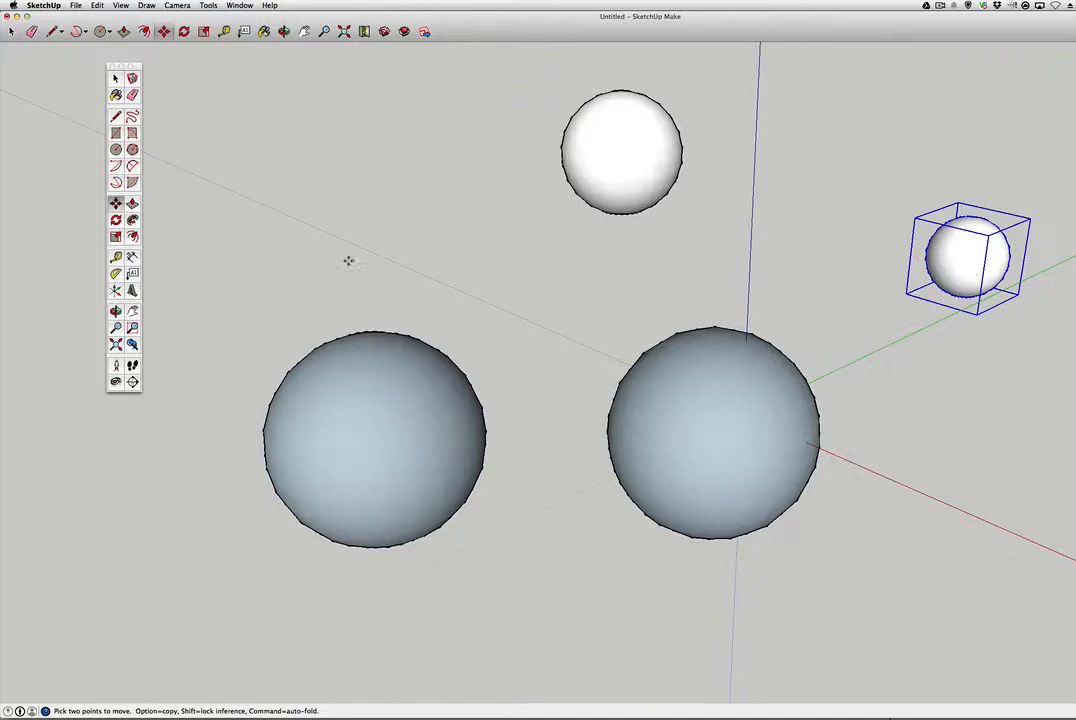
# Step: Scale the newly placed white sphere uniformly from an upper corner grip to roughly 1.7 times its size
pyautogui.press('s')
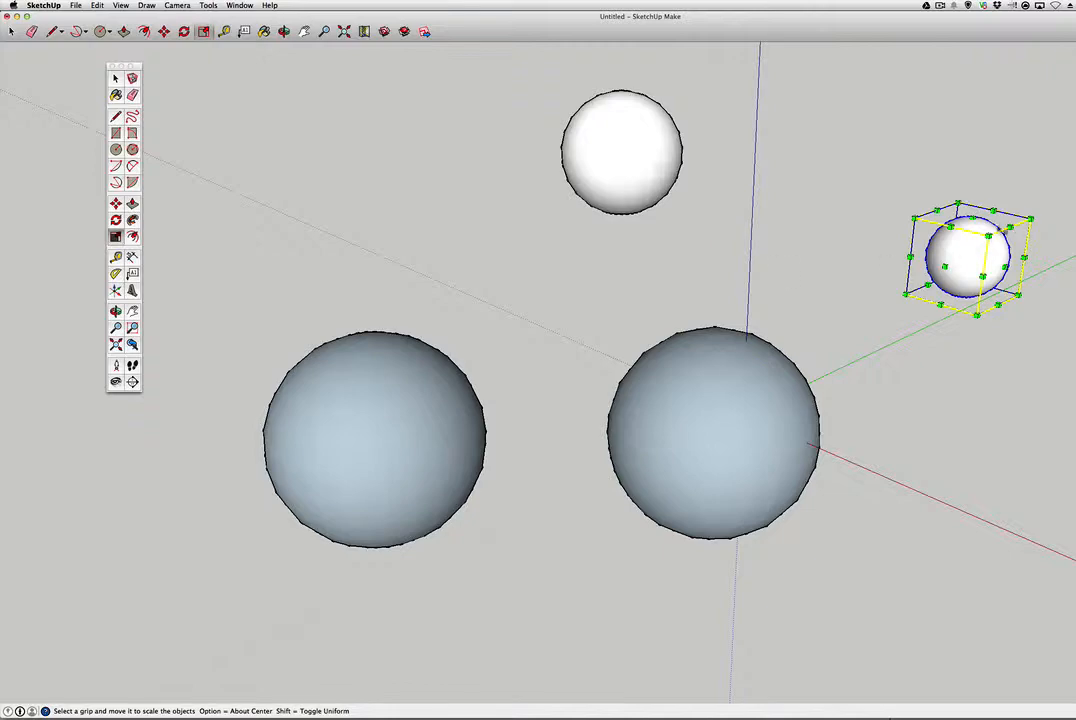
pyautogui.moveTo(1029, 216); pyautogui.dragTo(1070, 200)
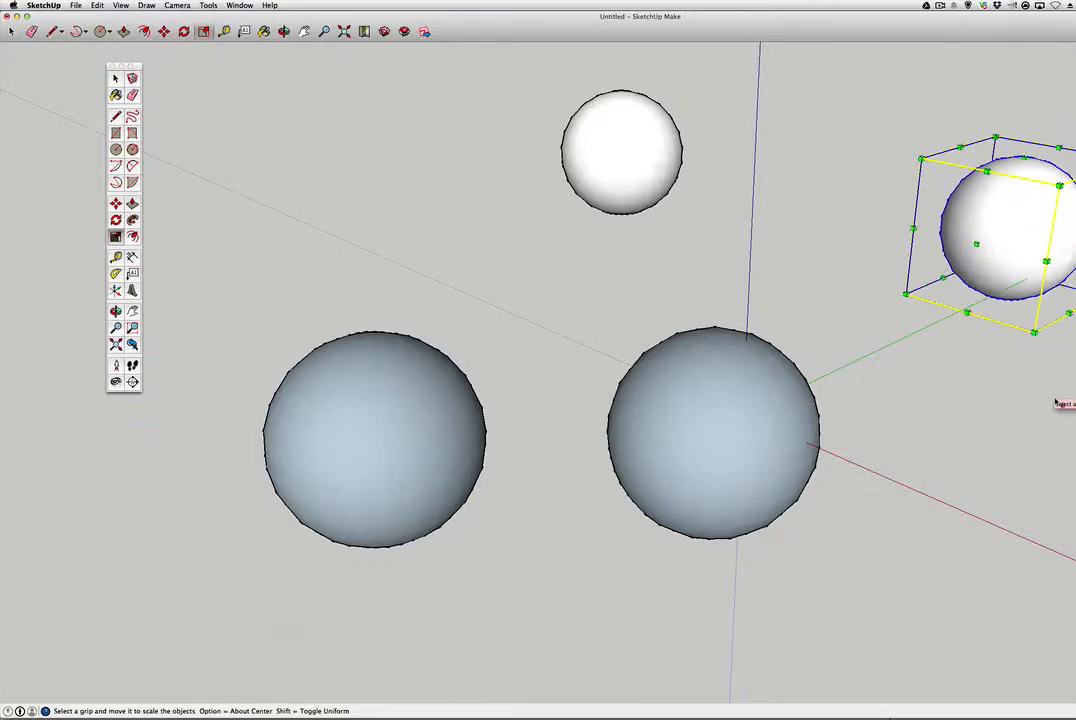
pyautogui.press('space')
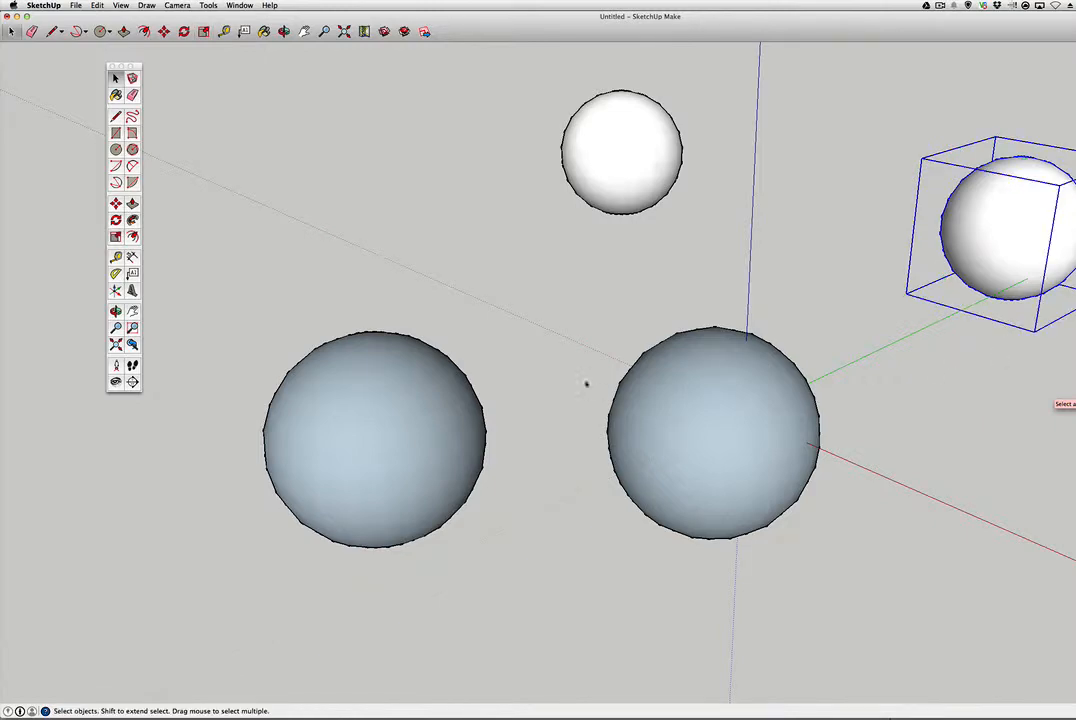
# Step: Move the grouped blue sphere from the origin to a spot behind the other blue sphere, near the negative red axis
pyautogui.click(759, 431)
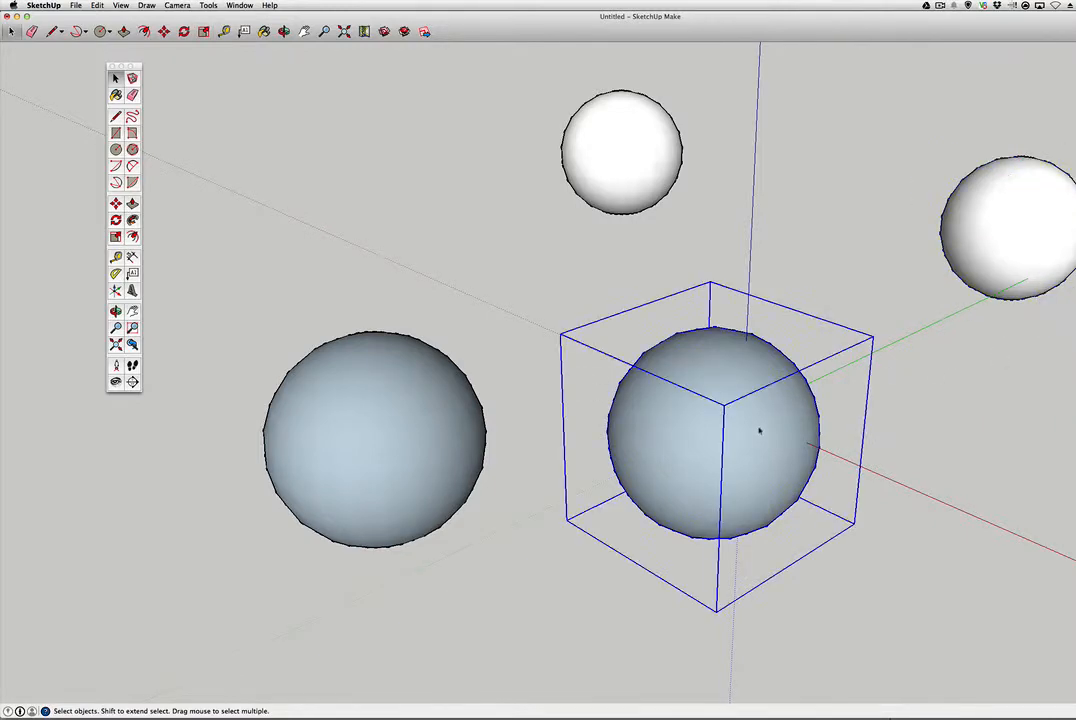
pyautogui.press('m')
pyautogui.moveTo(759, 431); pyautogui.dragTo(257, 206)
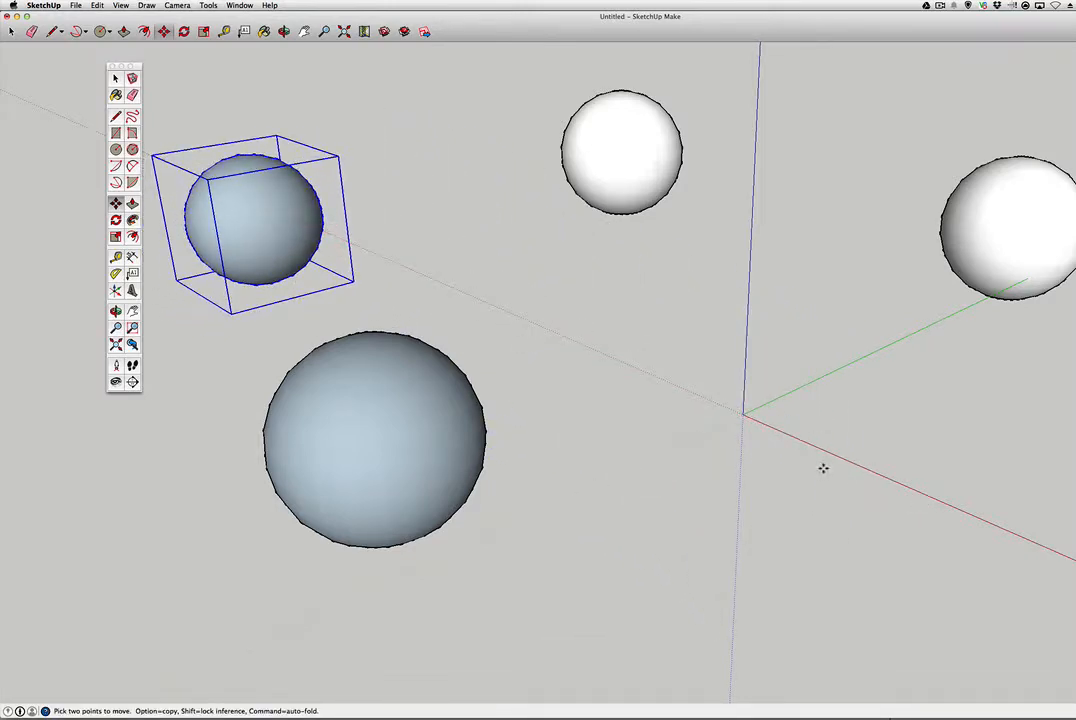
pyautogui.press('space')
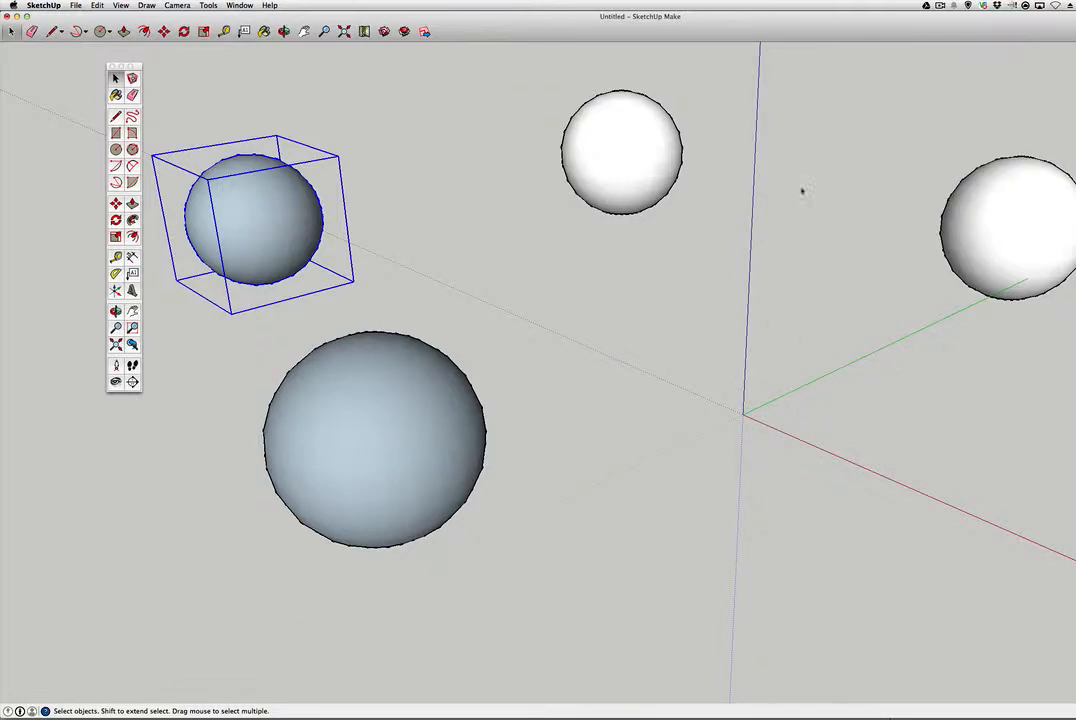
# Step: Draw a horizontal circle centred on the origin with a radius of 1000 mm along the red axis
pyautogui.press('c')
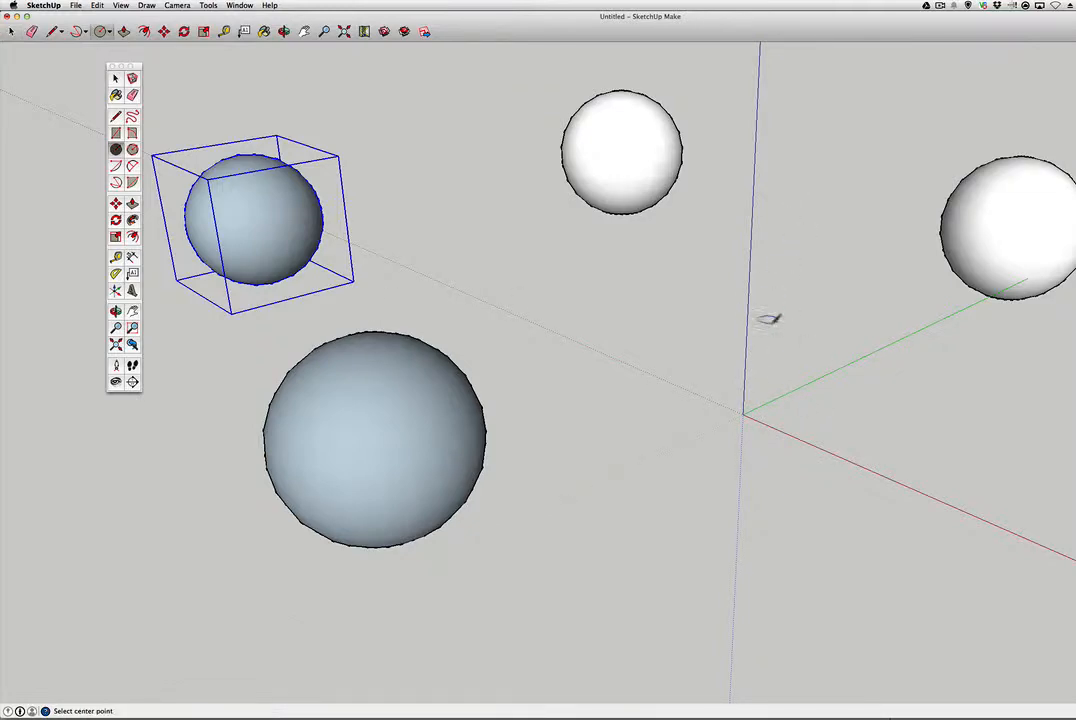
pyautogui.click(743, 413)
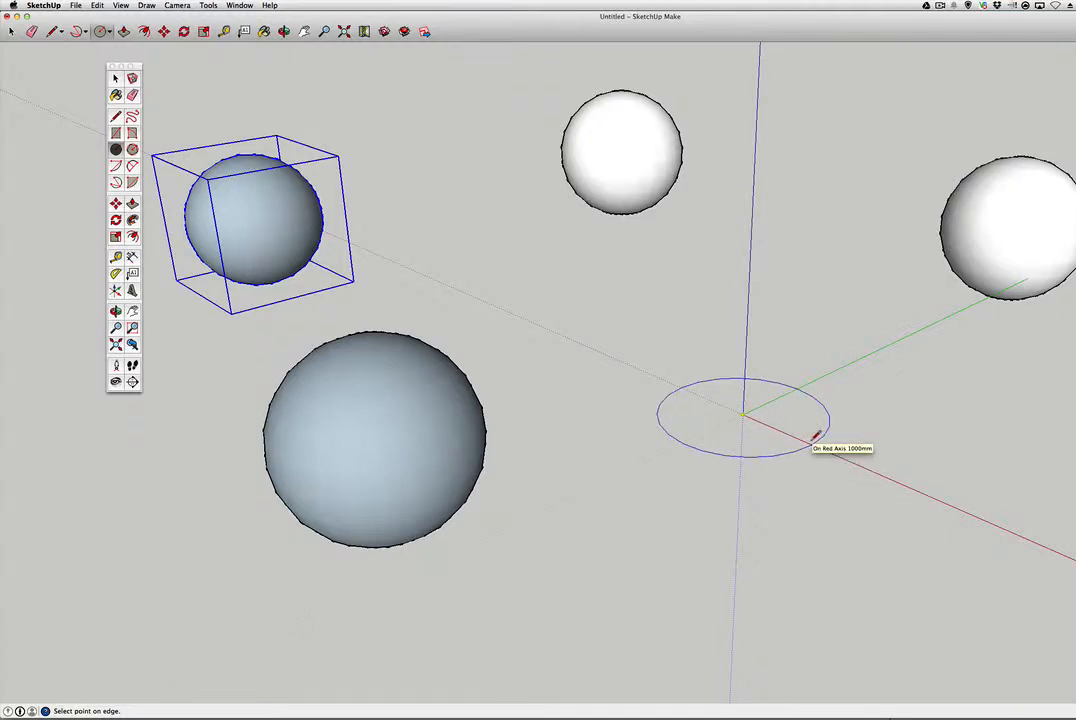
pyautogui.click(816, 437)
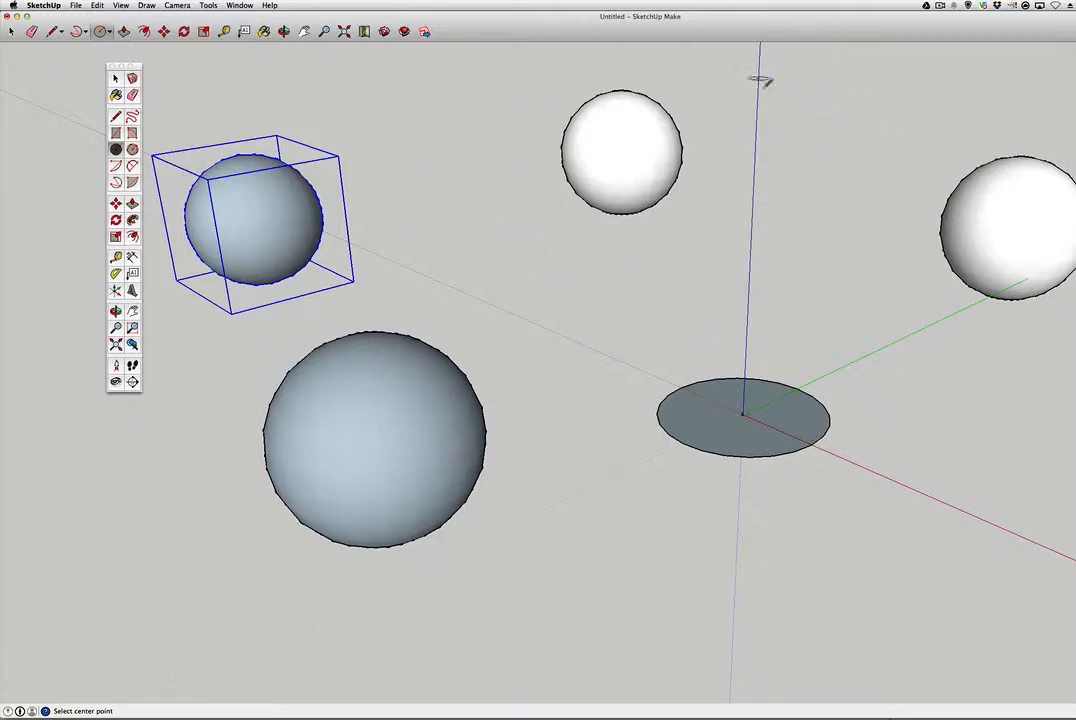
# Step: Draw a vertical circle perpendicular to the red axis, centred on the origin and slightly smaller than the horizontal circle
pyautogui.scroll(1, 926, 247)
pyautogui.scroll(-5, 926, 247)
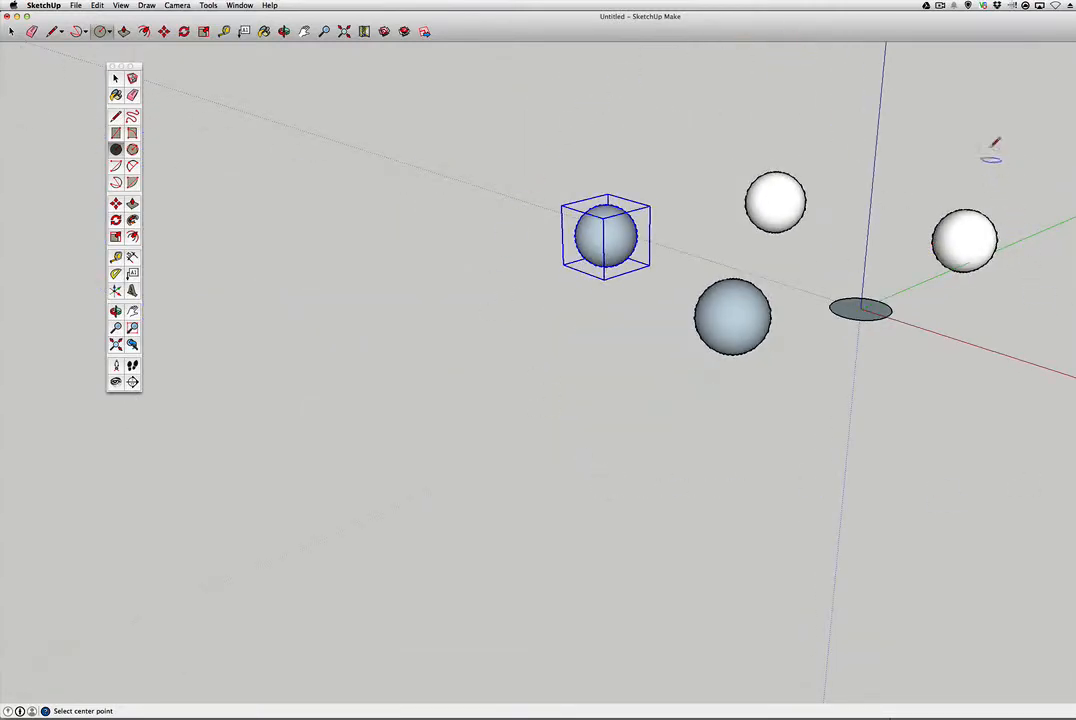
pyautogui.scroll(1, 990, 138)
pyautogui.press('o')
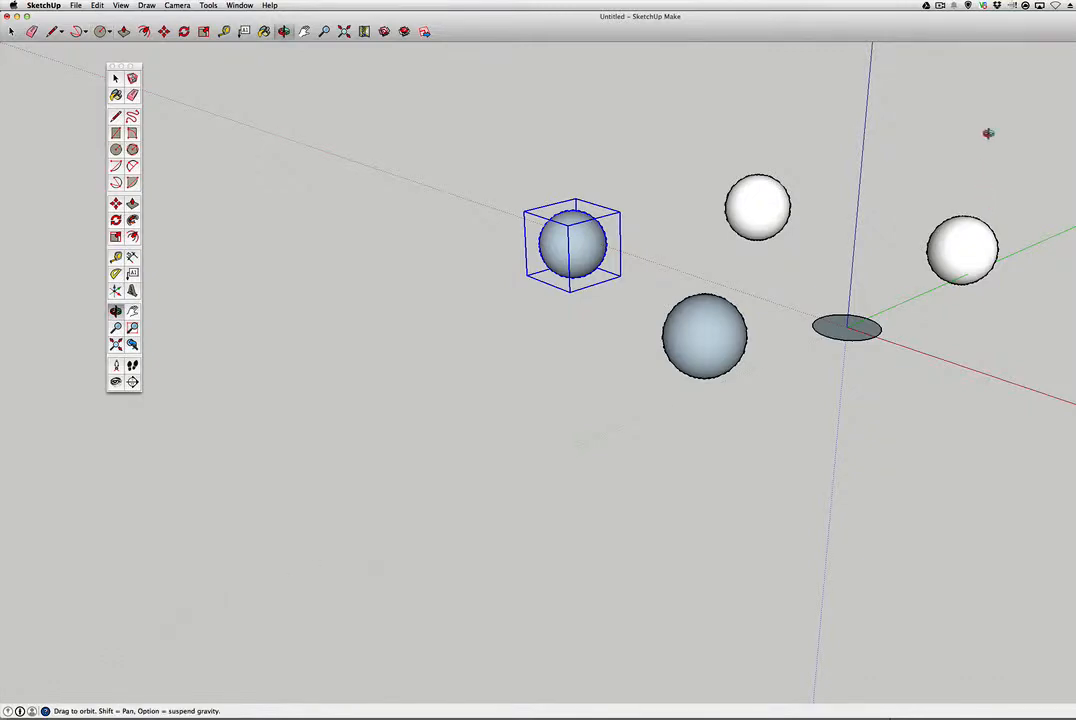
pyautogui.moveTo(990, 112); pyautogui.dragTo(1000, 121)
pyautogui.moveTo(860, 50); pyautogui.dragTo(905, 90)
pyautogui.press('space')
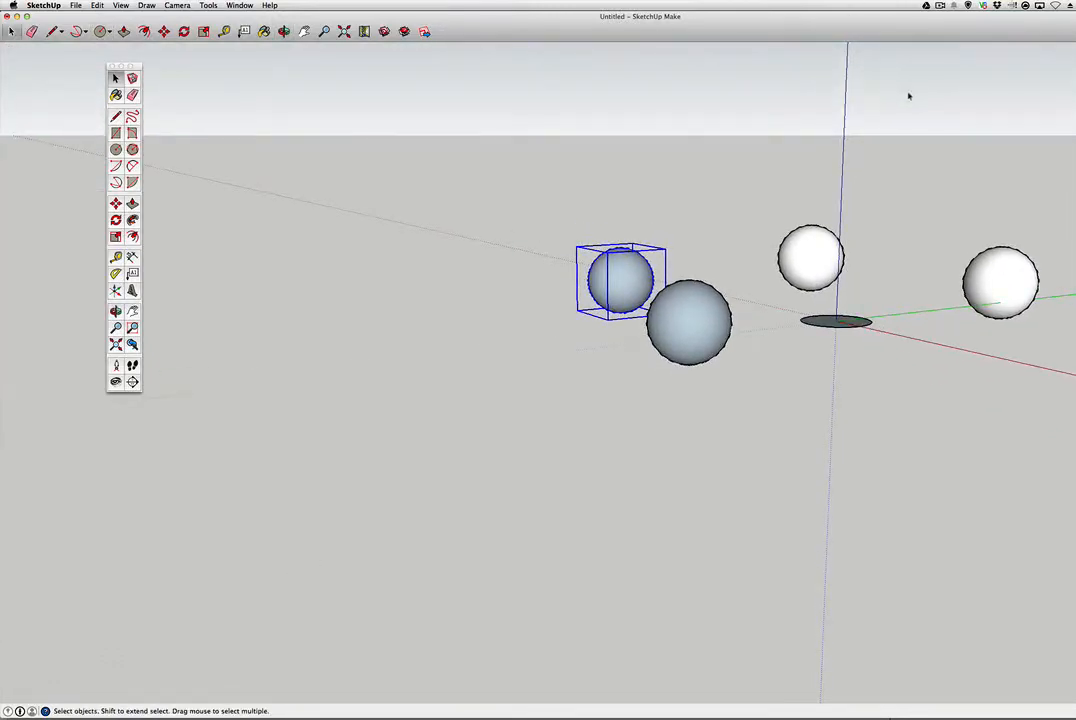
pyautogui.press('c')
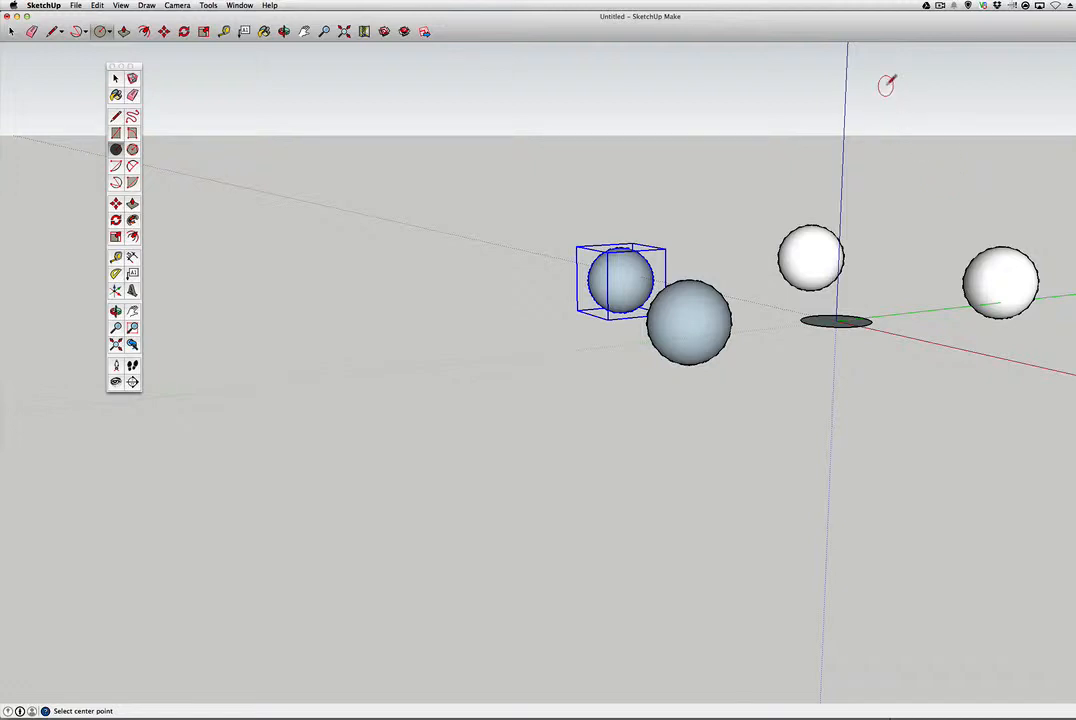
pyautogui.click(837, 320)
pyautogui.scroll(-2, 837, 320)
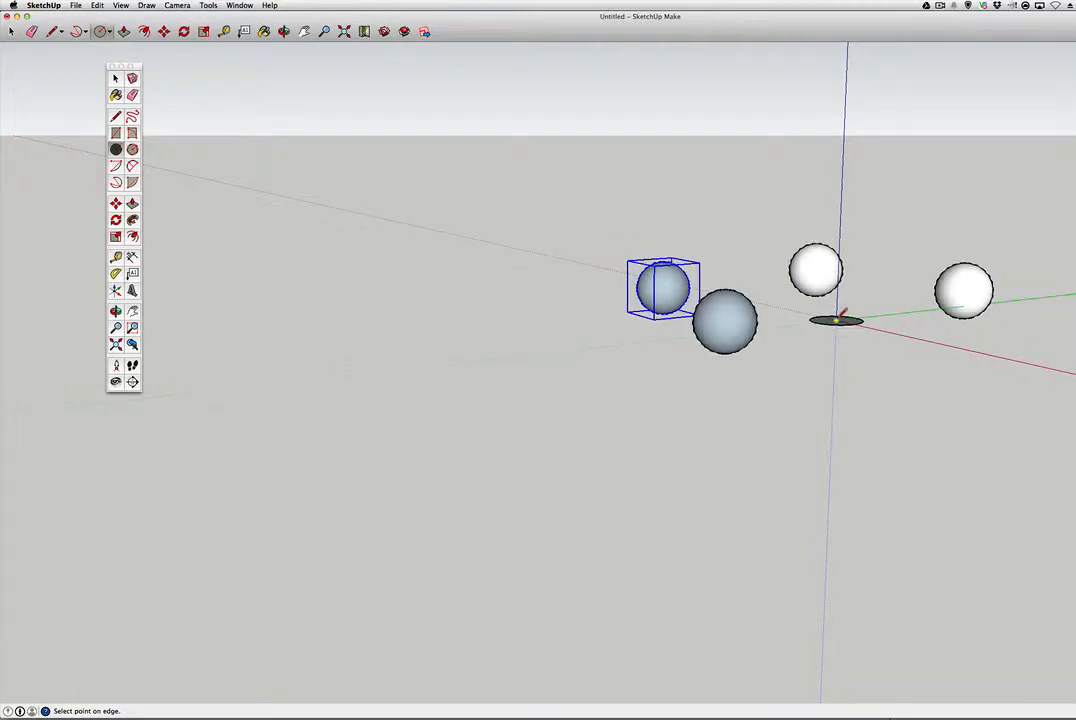
pyautogui.scroll(6, 837, 320)
pyautogui.scroll(4, 840, 314)
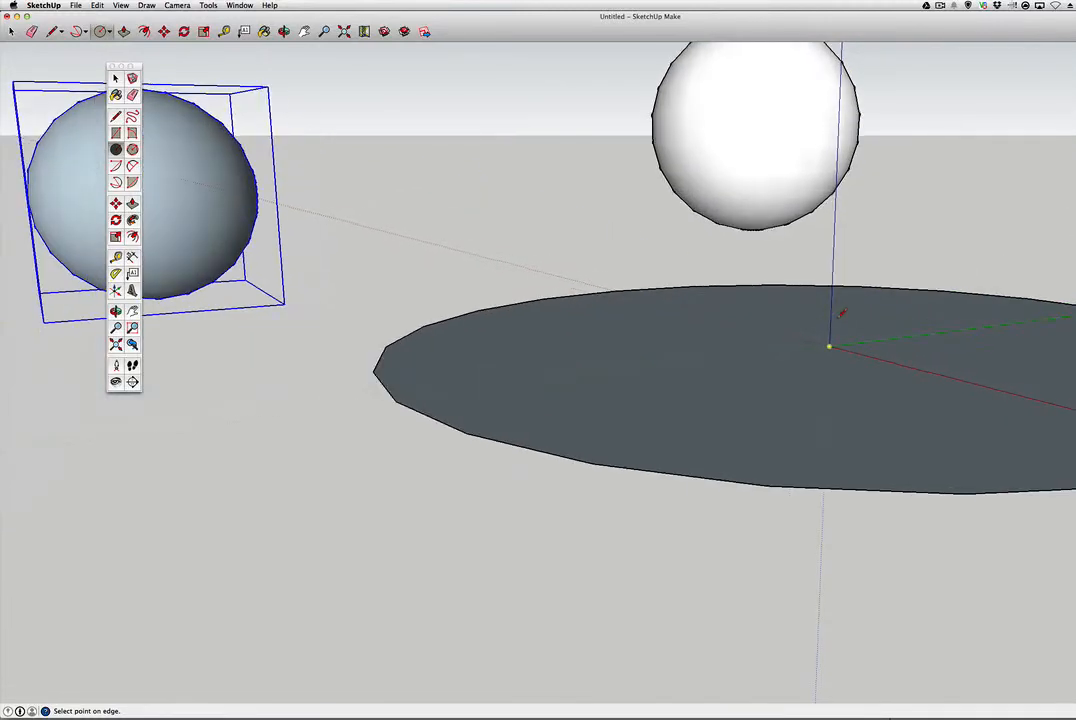
pyautogui.click(821, 256)
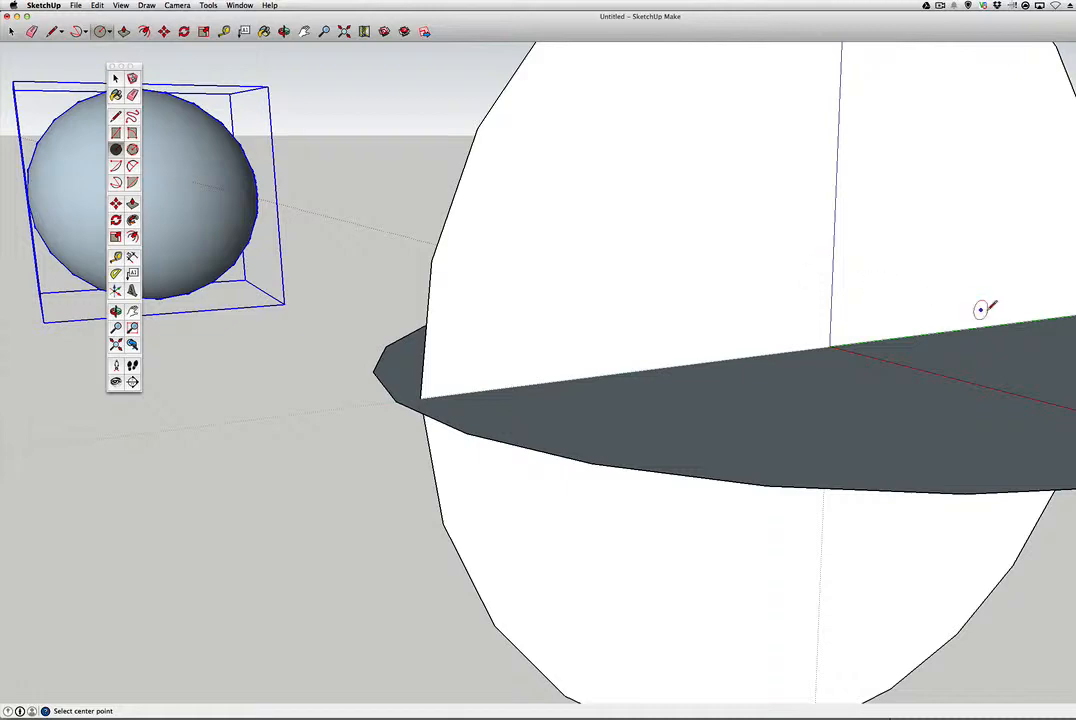
# Step: Try to sweep the vertical circle's face along the horizontal circle with Follow Me
pyautogui.scroll(-6, 843, 285)
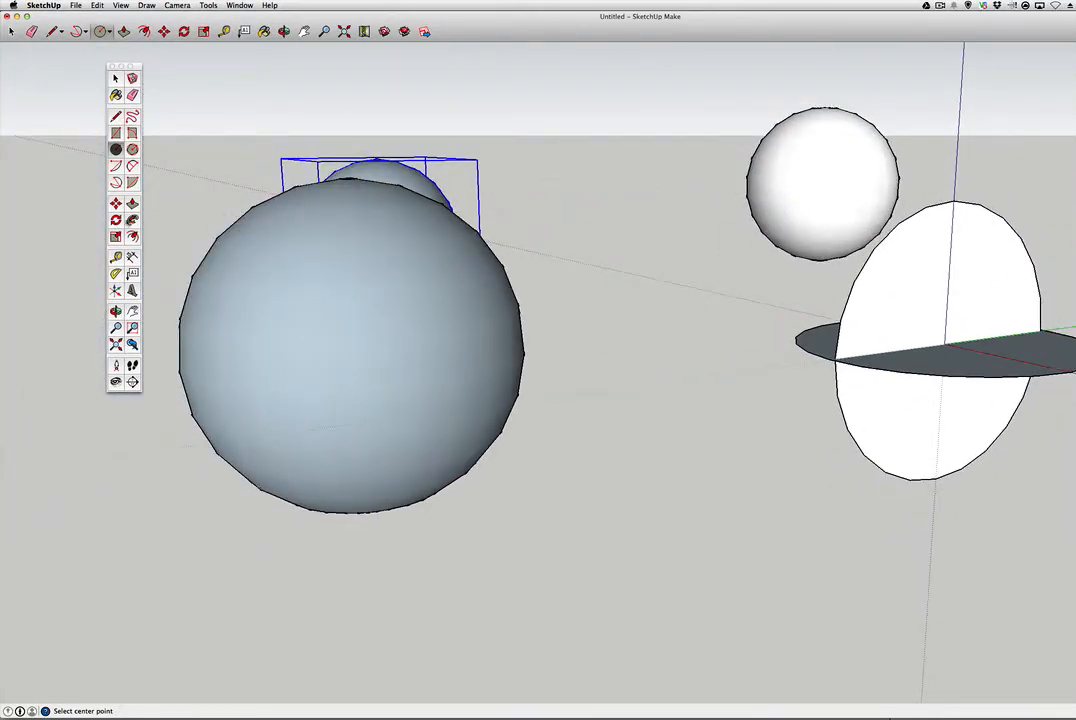
pyautogui.press('p')
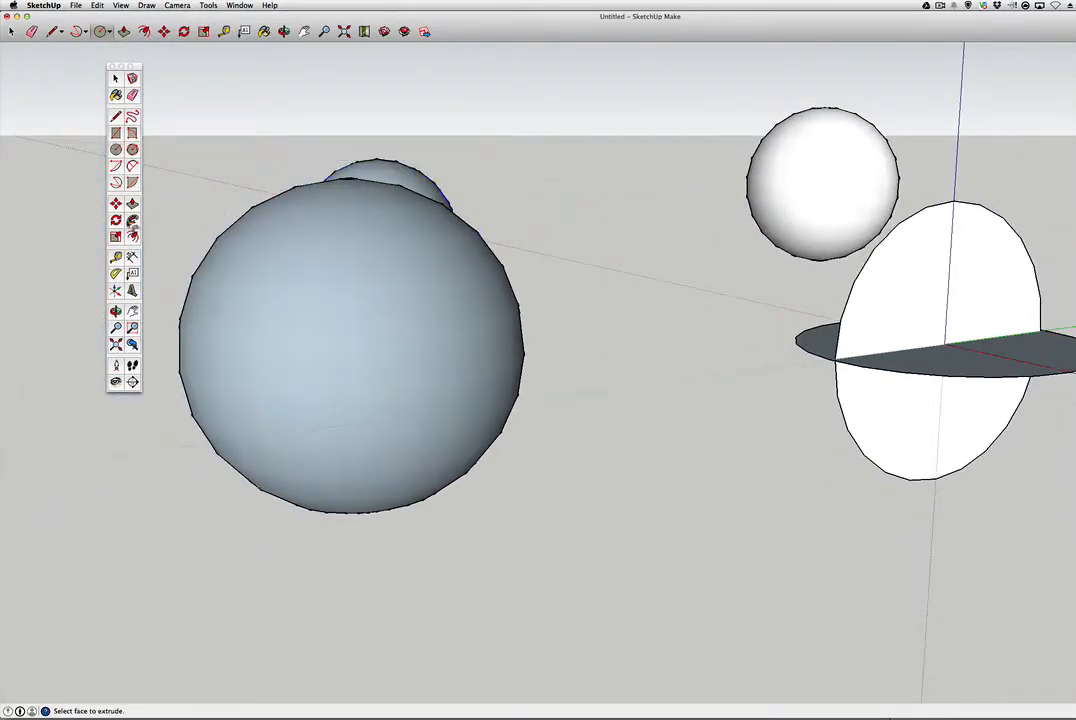
pyautogui.click(975, 280)
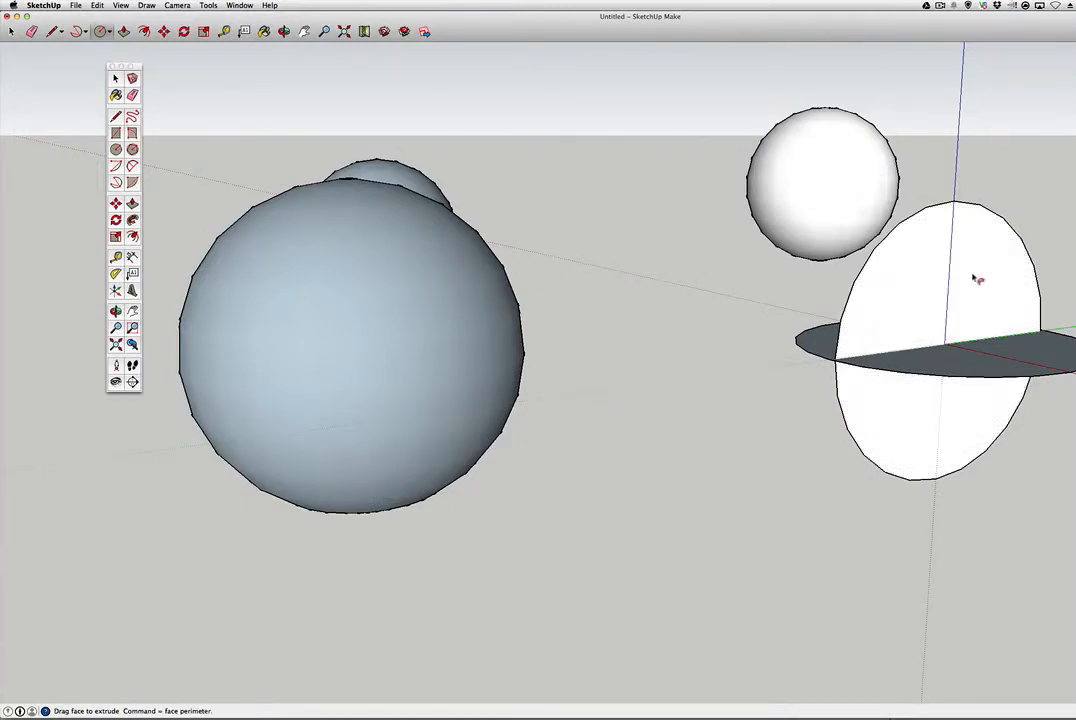
pyautogui.click(1033, 366)
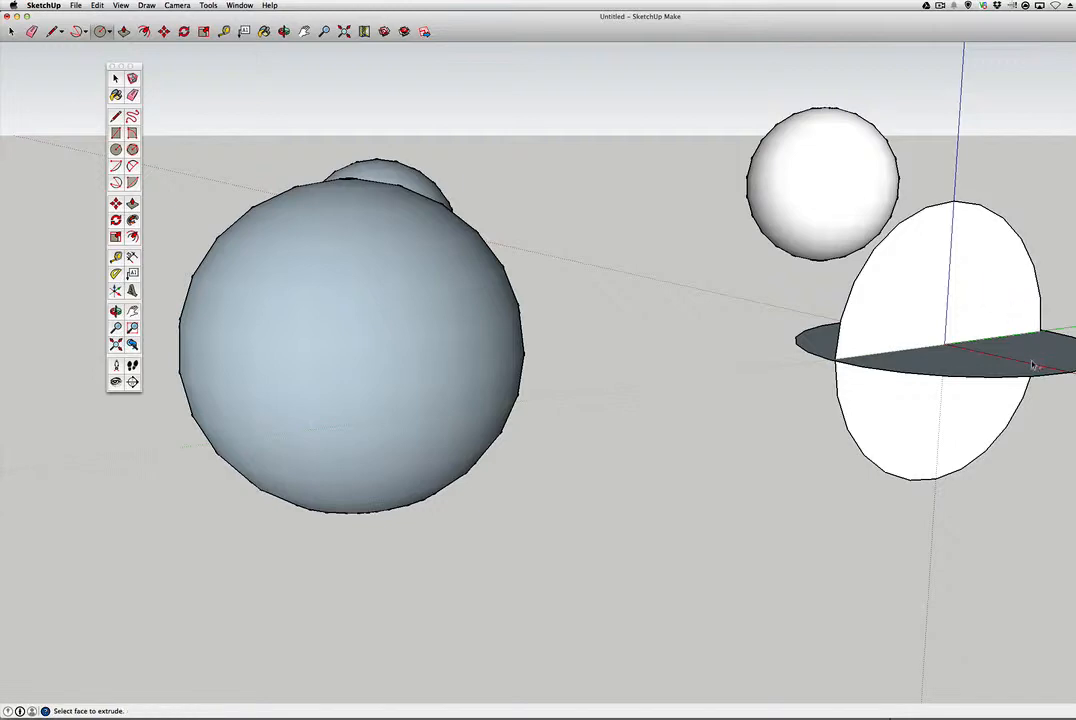
pyautogui.click(1035, 350)
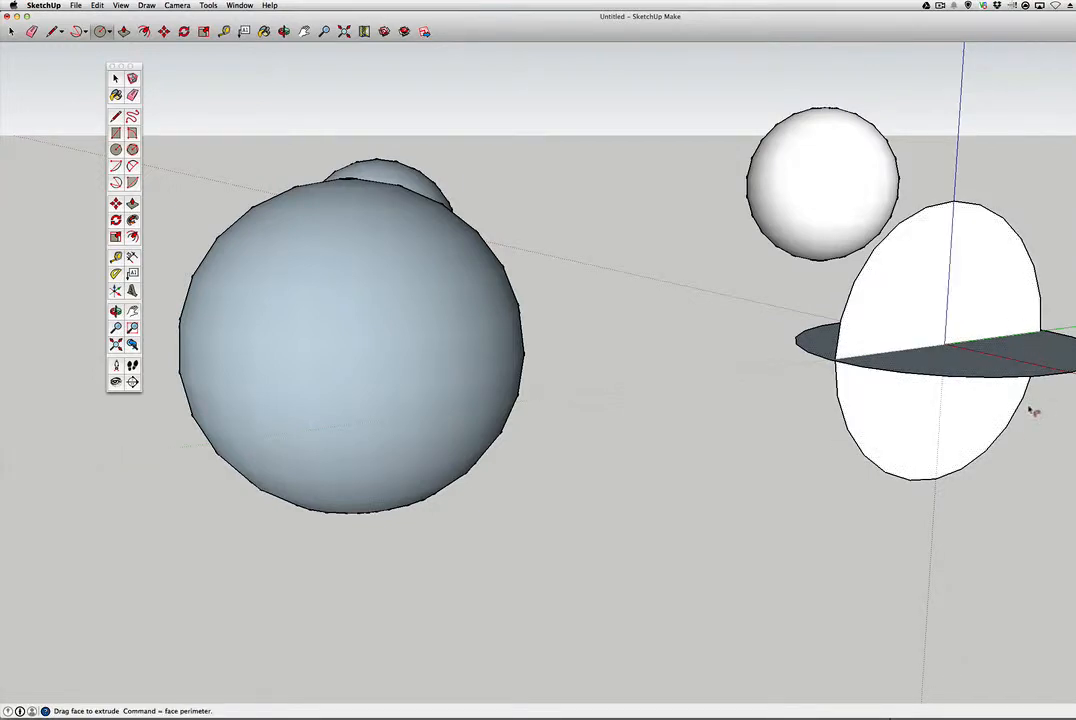
# Step: Preview a Follow Me sweep of the vertical circle around the horizontal circle's edge and cancel it
pyautogui.press('o')
pyautogui.moveTo(1009, 440); pyautogui.dragTo(588, 384)
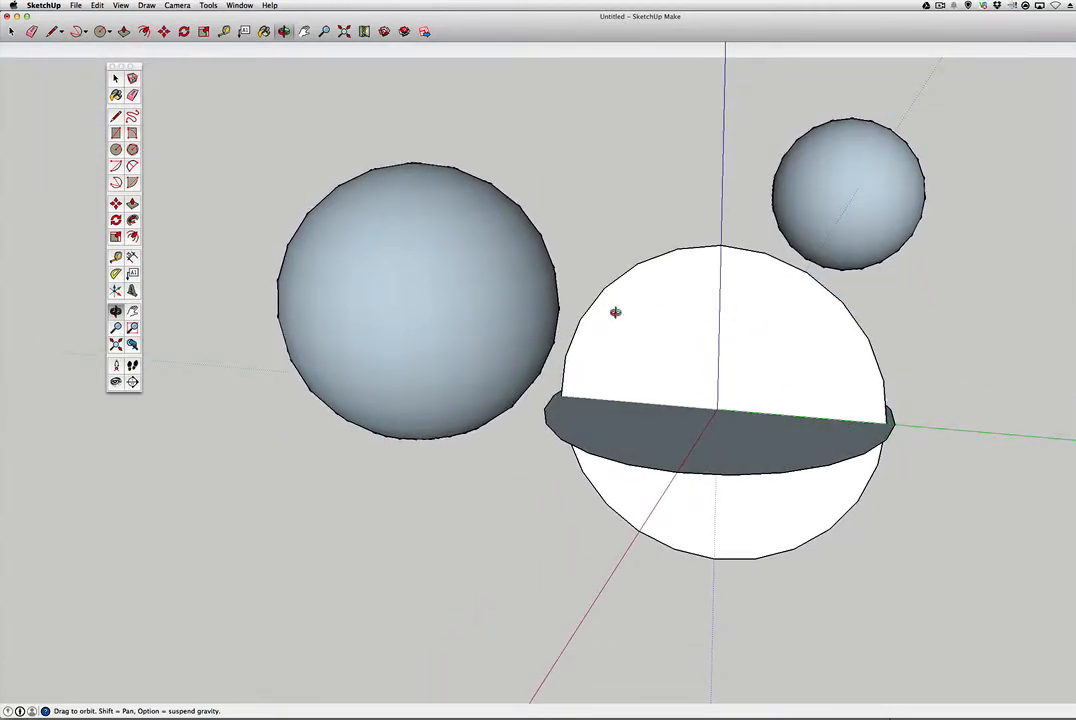
pyautogui.press('space')
pyautogui.press('p')
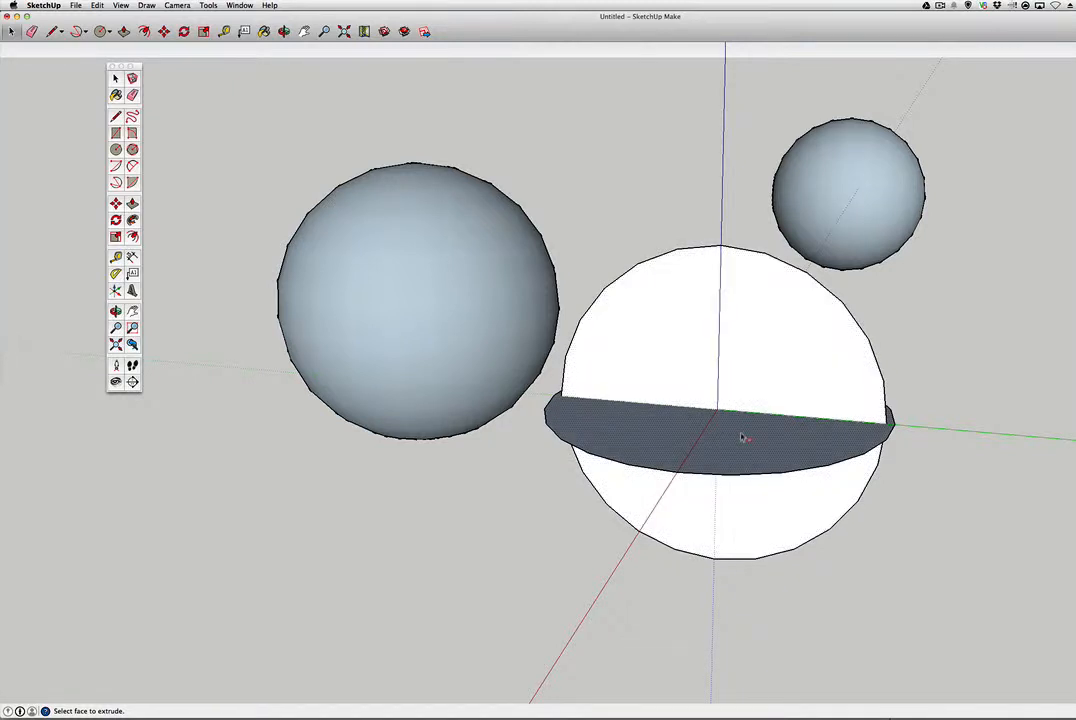
pyautogui.click(884, 425)
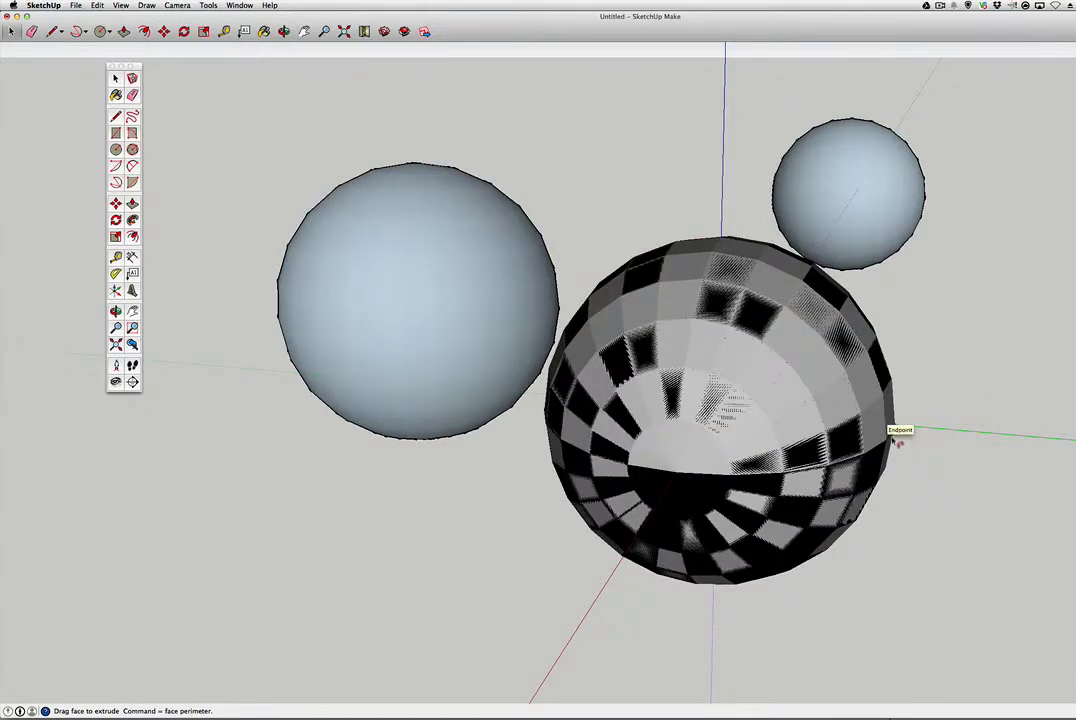
pyautogui.press('Escape')
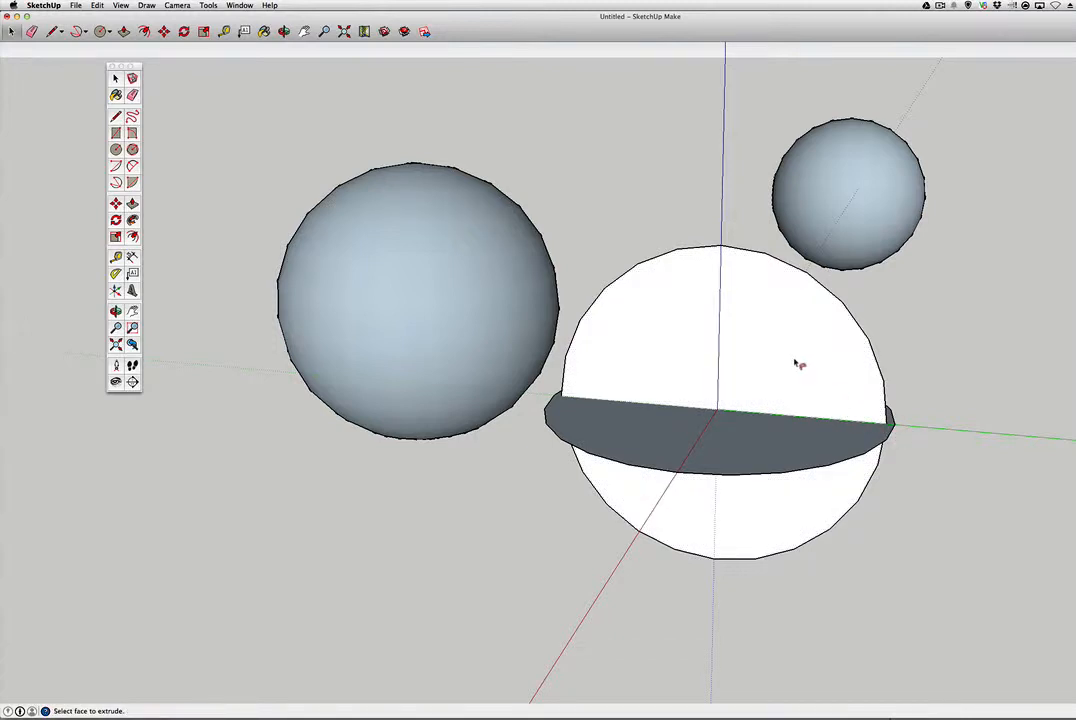
# Step: Try the Follow Me sweep again with the vertical face selected beforehand, following the full edge of the horizontal circle
pyautogui.moveTo(792, 461); pyautogui.dragTo(923, 421)
pyautogui.moveTo(757, 158); pyautogui.dragTo(953, 384)
pyautogui.press('space')
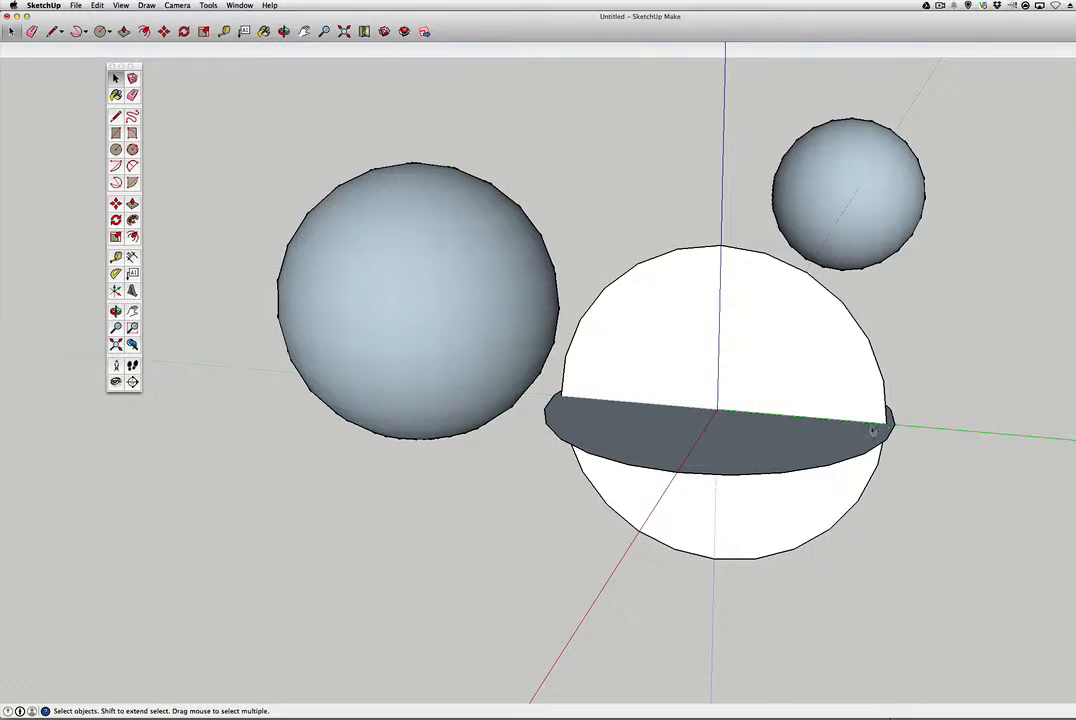
pyautogui.rightClick(842, 379)
pyautogui.click(799, 379)
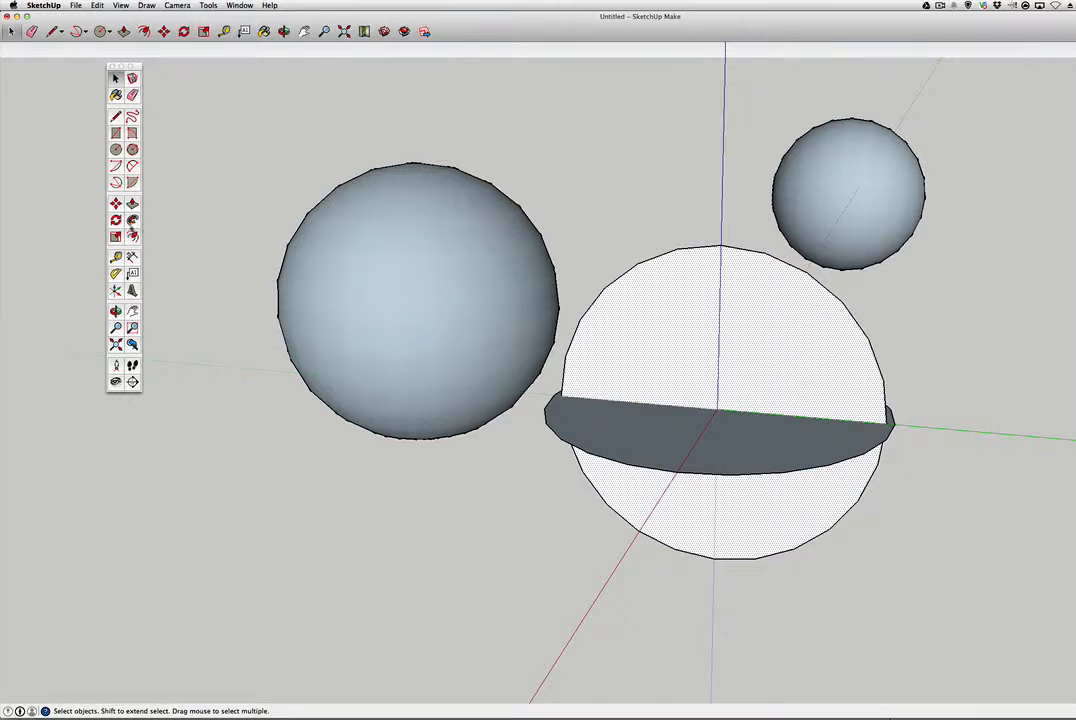
pyautogui.click(132, 203)
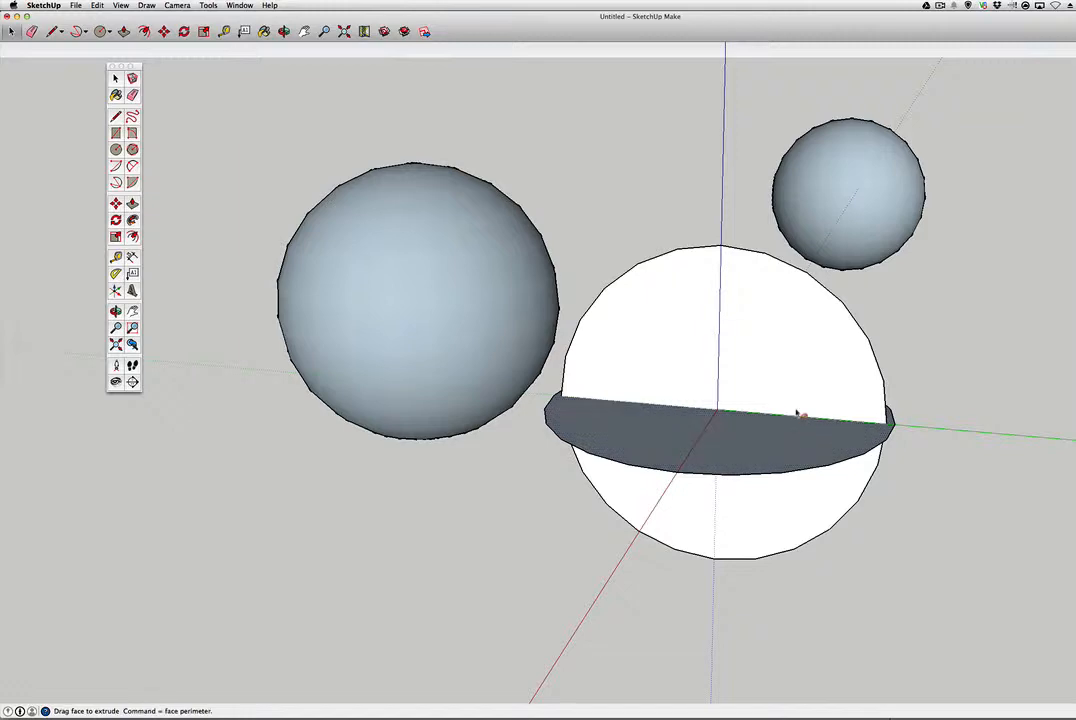
pyautogui.moveTo(870, 353); pyautogui.dragTo(878, 497)
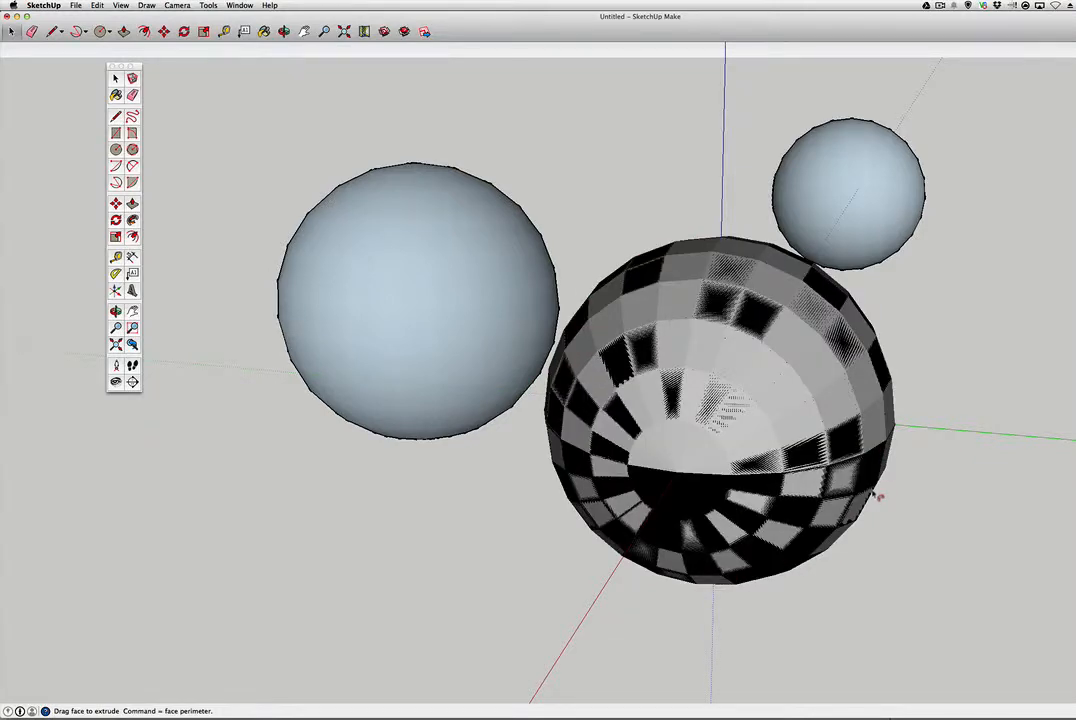
pyautogui.moveTo(878, 497)
pyautogui.mouseDown()
pyautogui.moveTo(1021, 391)
pyautogui.moveTo(898, 365)
pyautogui.moveTo(893, 447)
pyautogui.moveTo(944, 444)
pyautogui.moveTo(889, 437)
pyautogui.mouseUp()
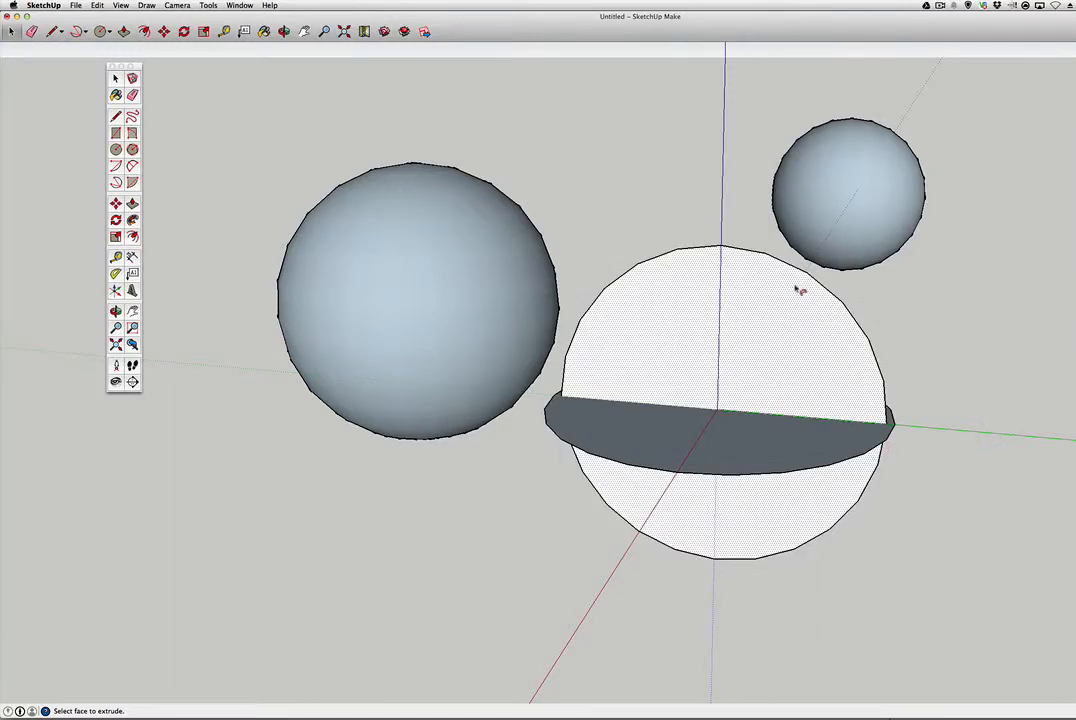
# Step: Restart Follow Me with the vertical circle's face as the profile and try another sweep around the horizontal circle
pyautogui.press('space')
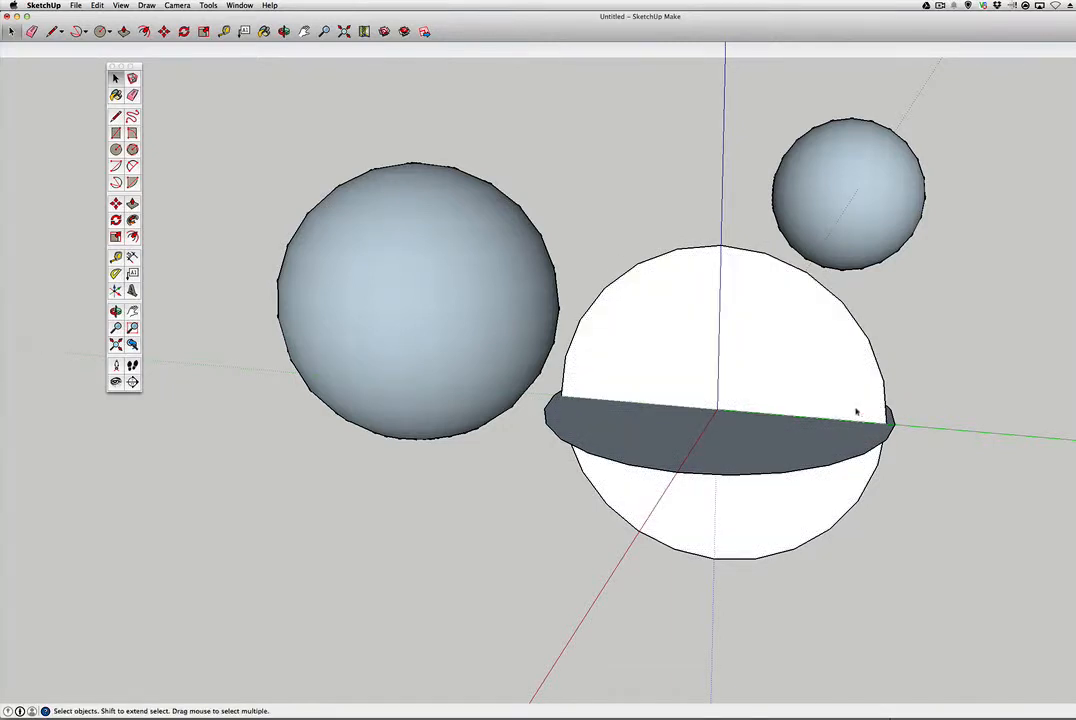
pyautogui.click(838, 396)
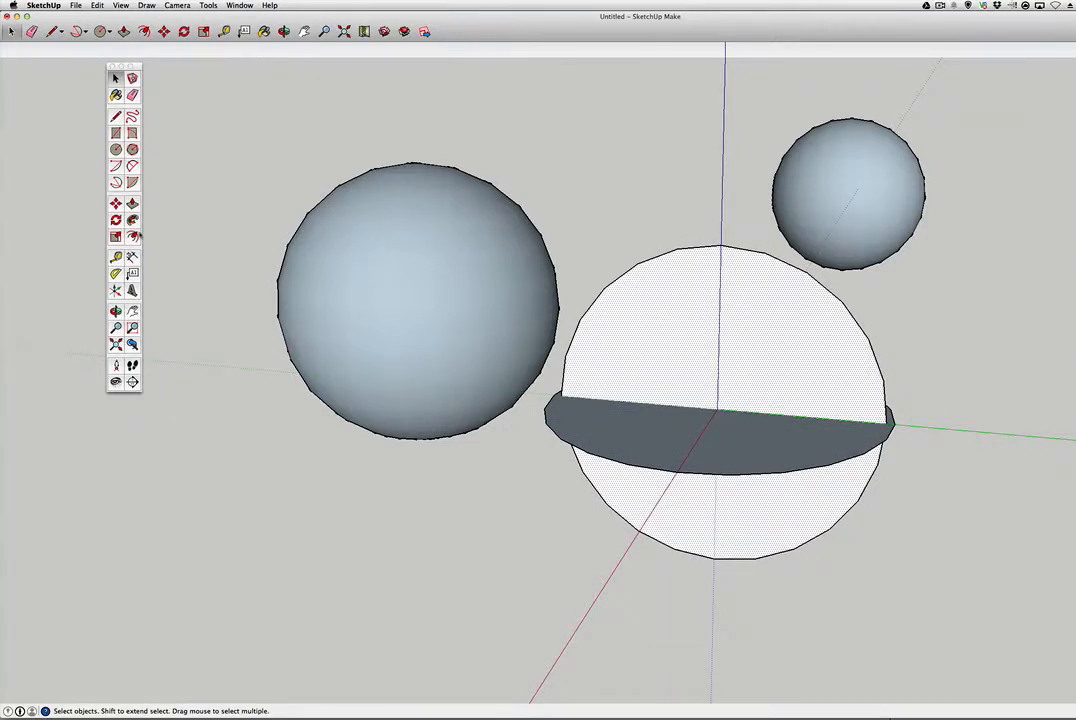
pyautogui.press('p')
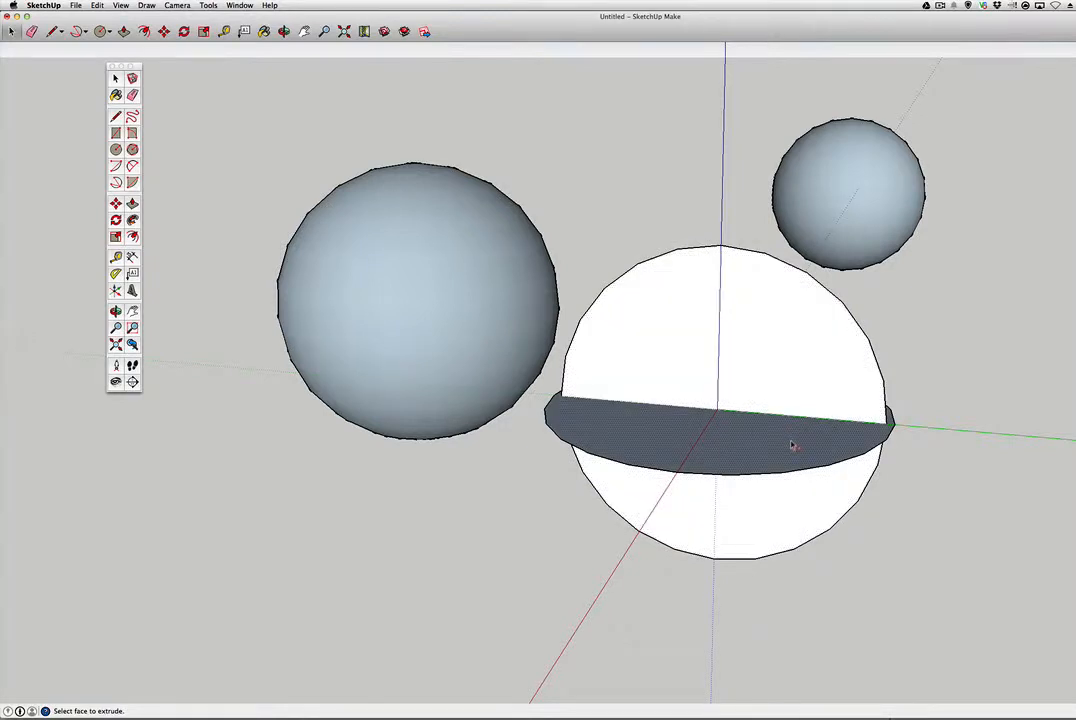
pyautogui.click(797, 367)
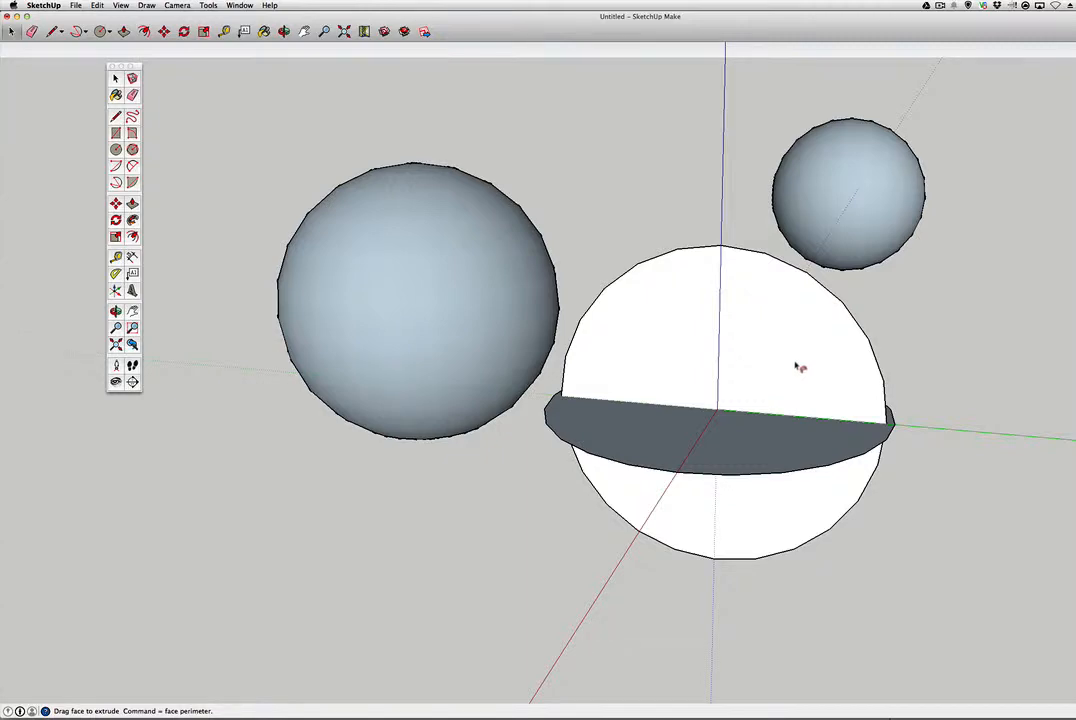
pyautogui.scroll(10, 797, 367)
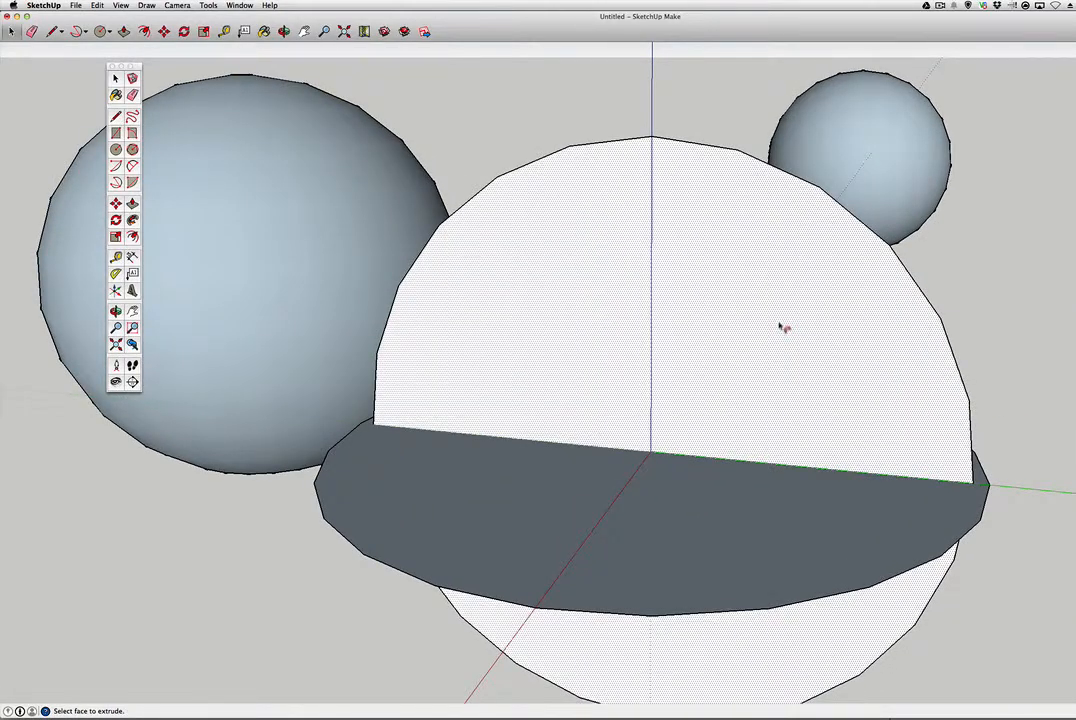
pyautogui.click(765, 535)
pyautogui.click(885, 589)
pyautogui.click(702, 220)
pyautogui.click(705, 222)
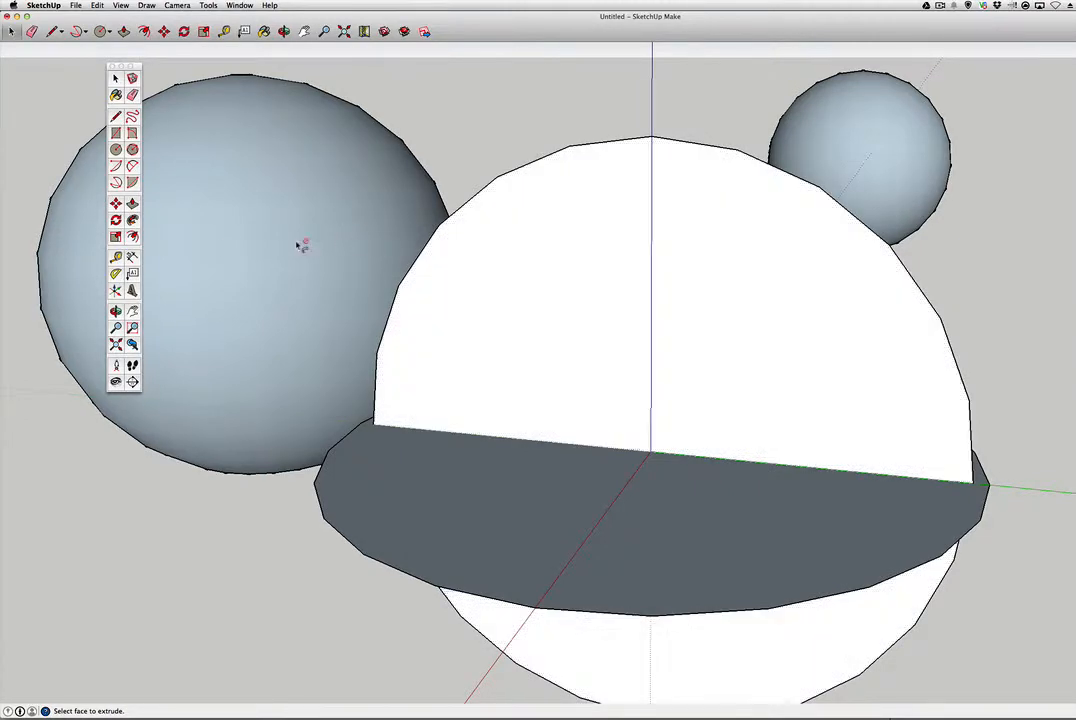
pyautogui.click(132, 236)
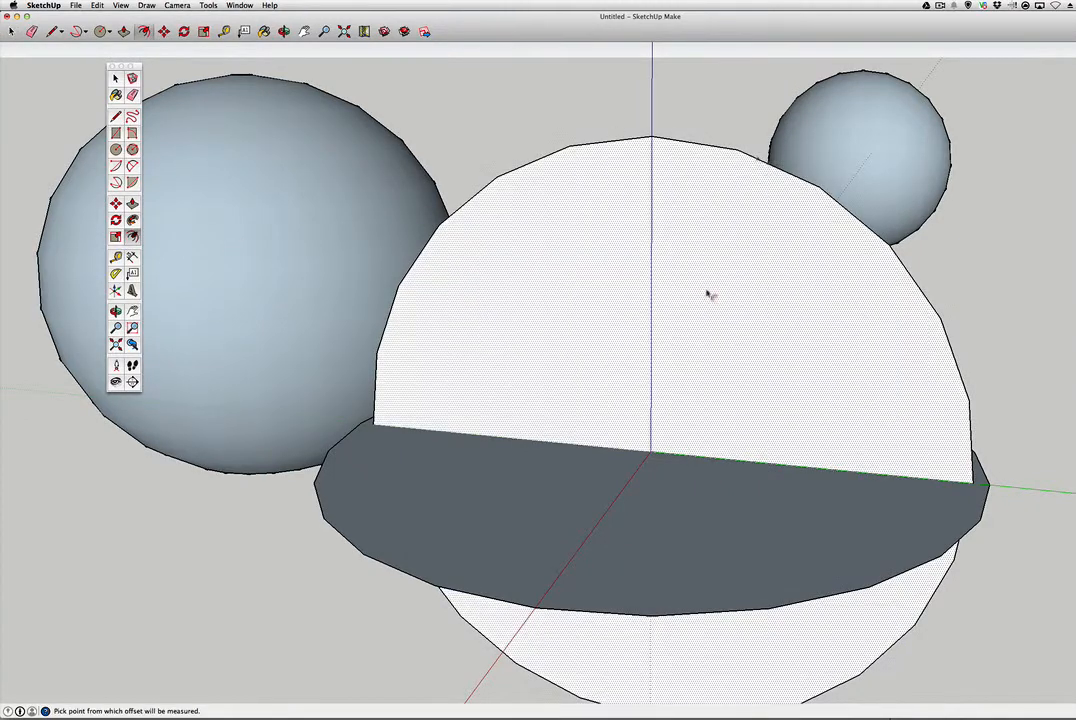
pyautogui.click(763, 299)
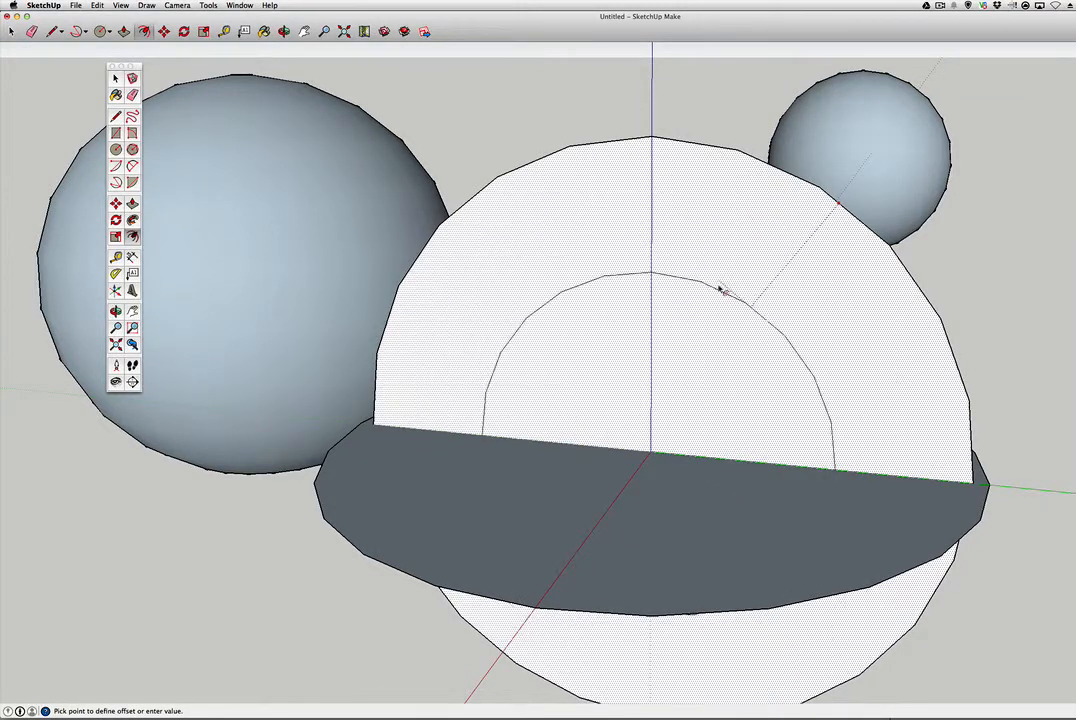
pyautogui.press('Escape')
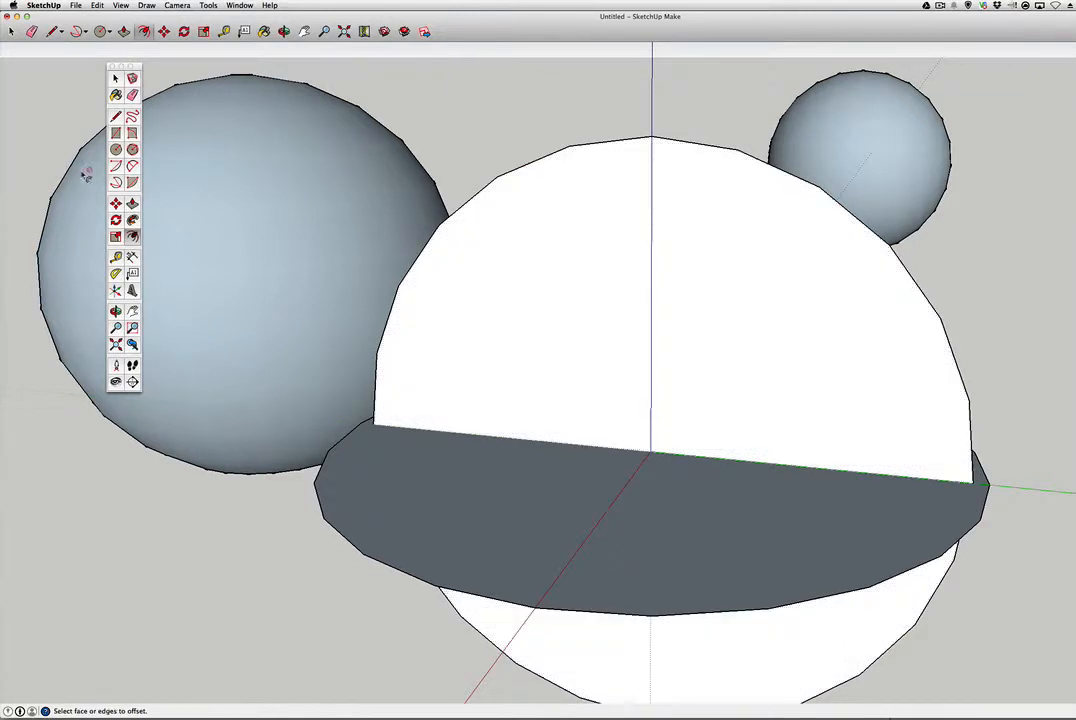
# Step: Try another Follow Me sweep using the vertical circle's face as the profile and the horizontal circle as the path
pyautogui.click(131, 203)
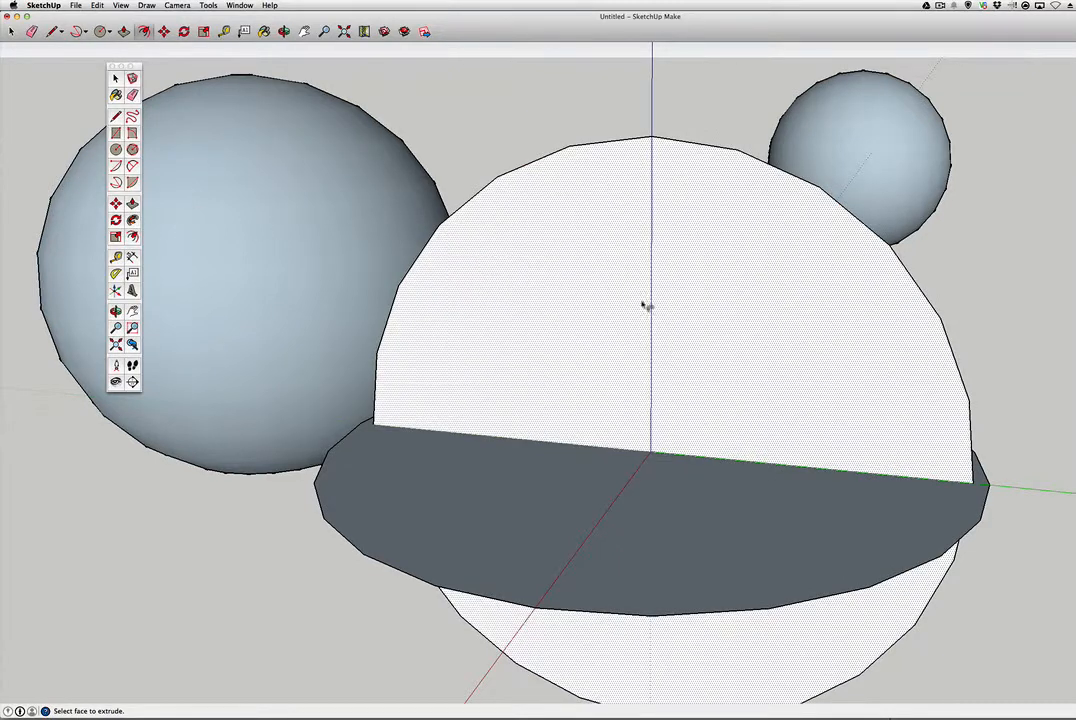
pyautogui.click(820, 312)
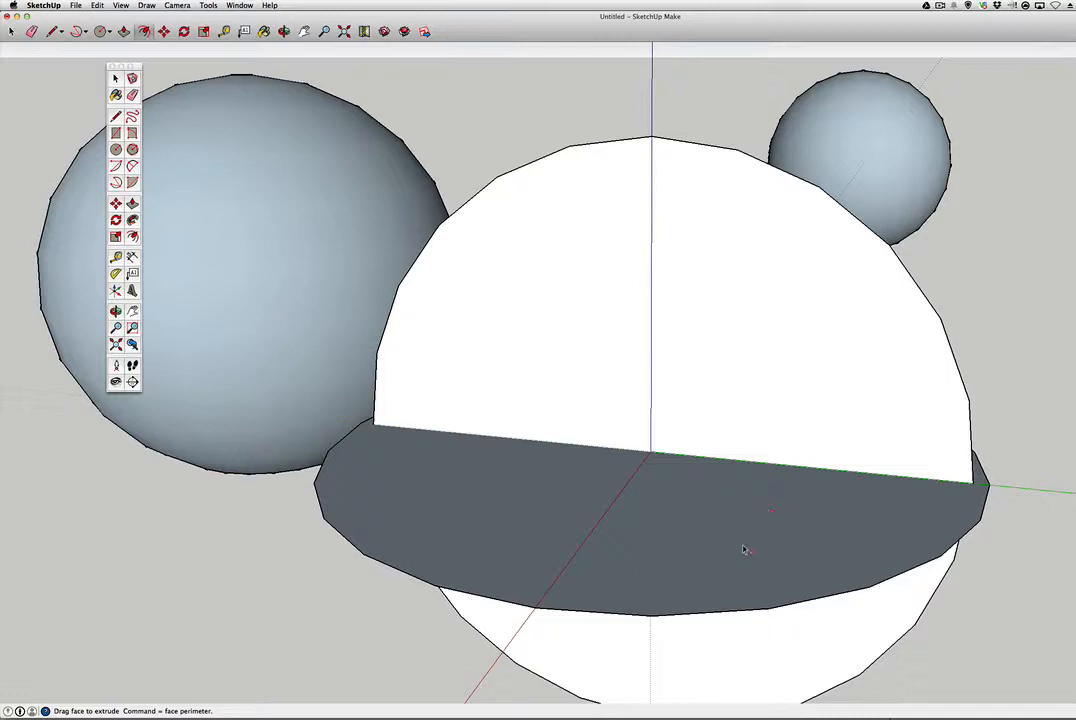
pyautogui.press('Escape')
pyautogui.click(808, 263)
pyautogui.click(808, 265)
pyautogui.click(874, 570)
pyautogui.click(875, 563)
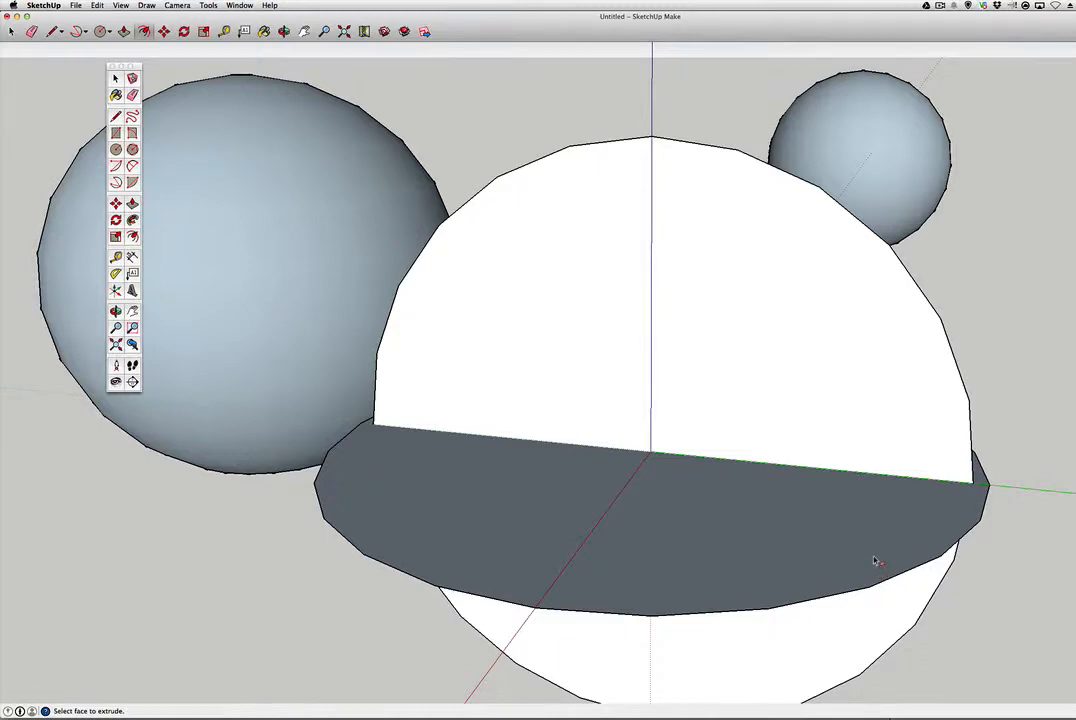
pyautogui.click(902, 408)
pyautogui.scroll(-2, 904, 403)
pyautogui.scroll(-2, 900, 400)
pyautogui.click(890, 400)
pyautogui.click(920, 450)
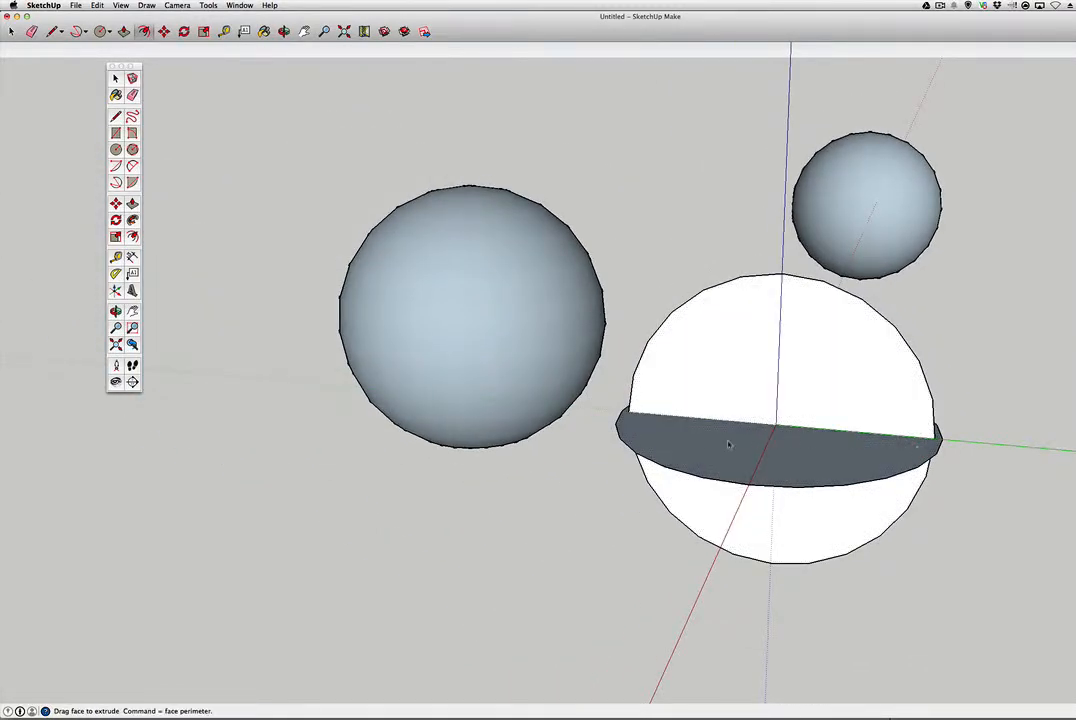
# Step: Restart Follow Me and retry sweeping the upright circle's face around the flat circle
pyautogui.click(132, 219)
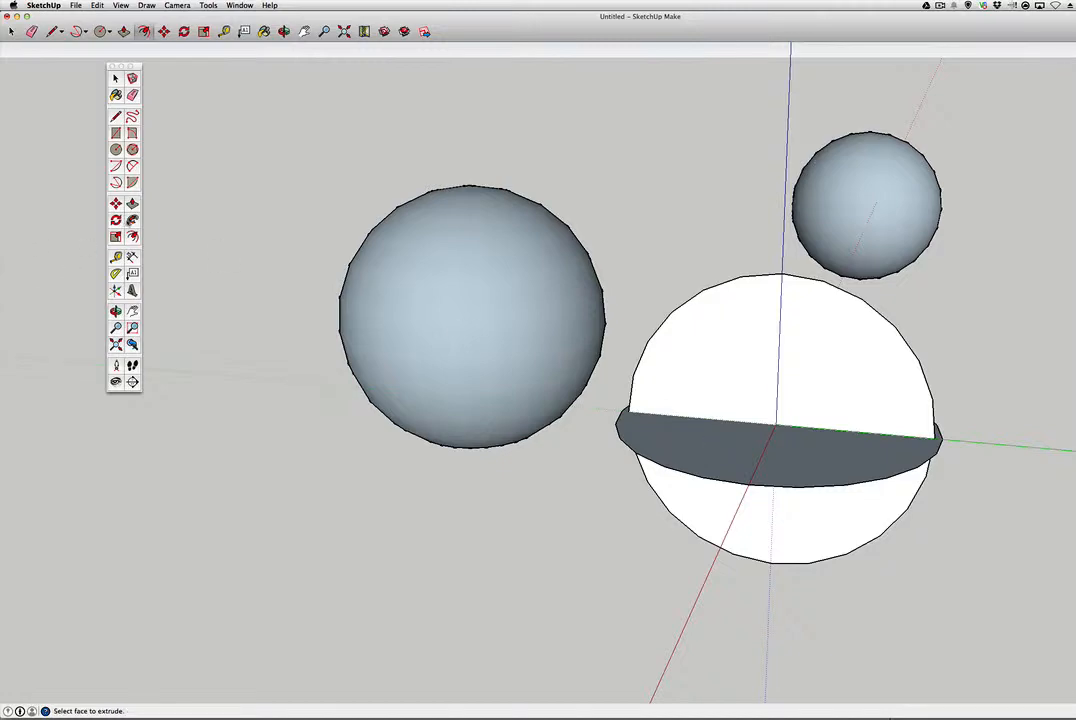
pyautogui.click(838, 366)
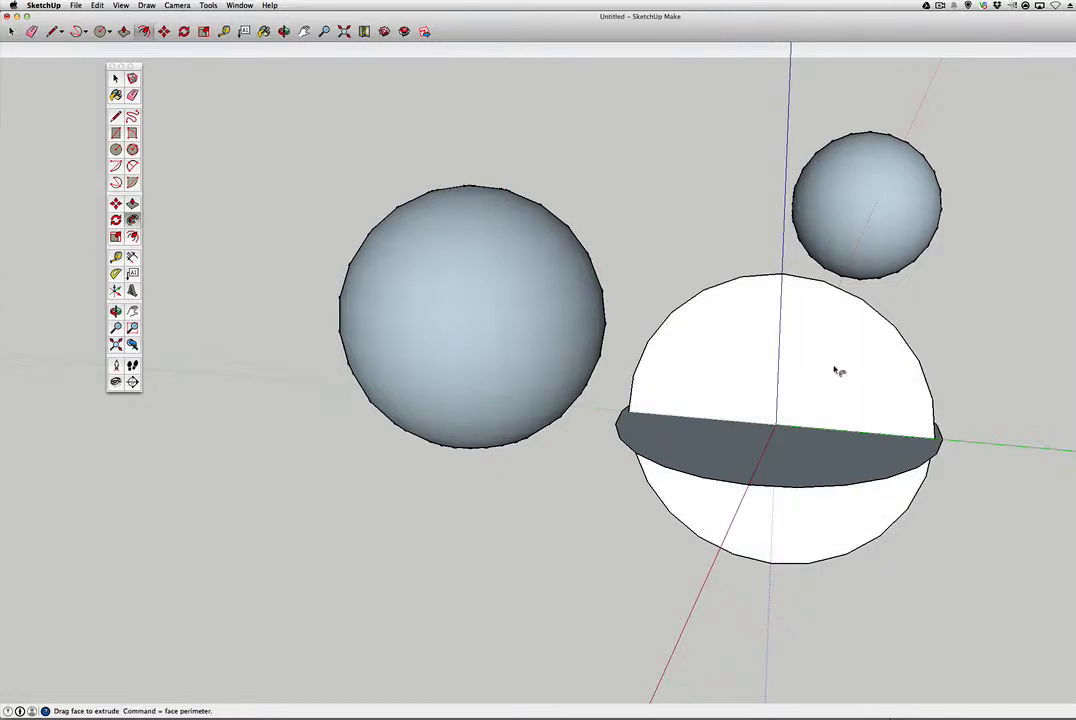
pyautogui.click(831, 454)
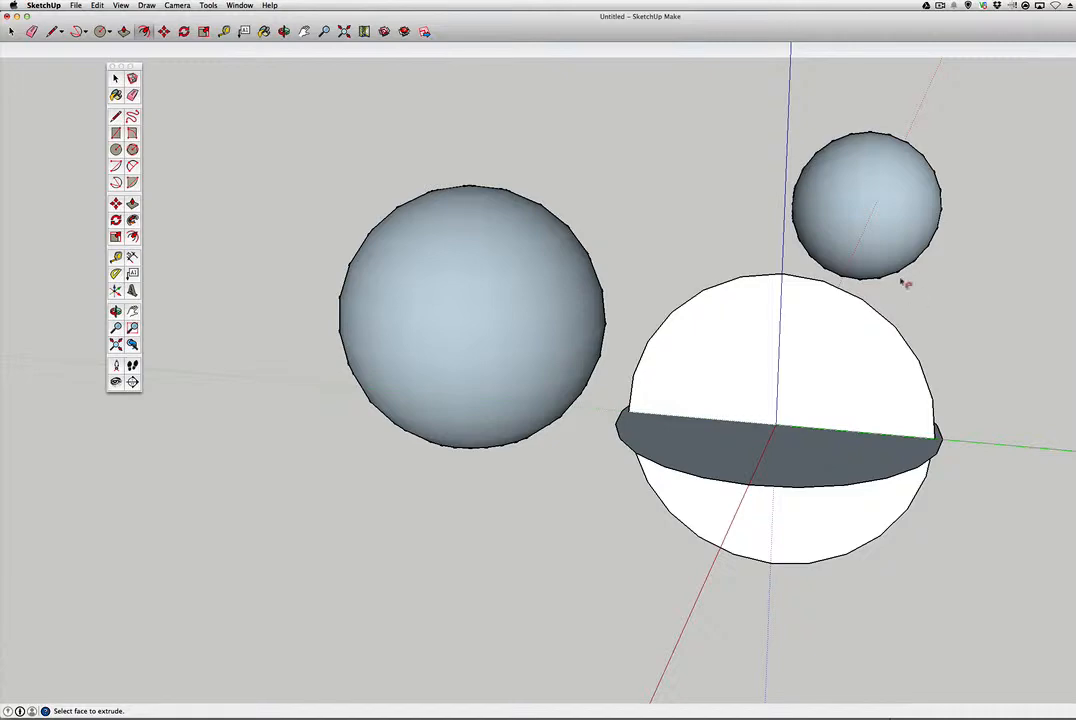
pyautogui.click(789, 283)
pyautogui.click(791, 454)
pyautogui.click(822, 404)
pyautogui.click(770, 282)
pyautogui.click(815, 330)
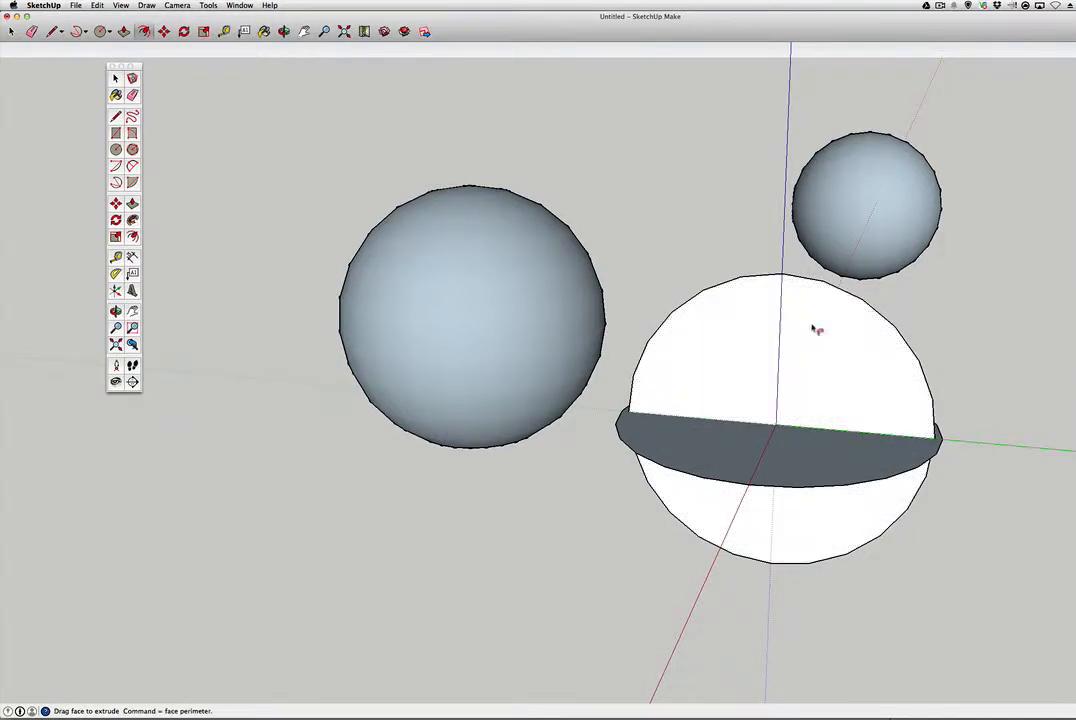
# Step: Try to sweep the horizontal circle's face around the vertical circle's edge with Follow Me
pyautogui.scroll(-6, 1013, 337)
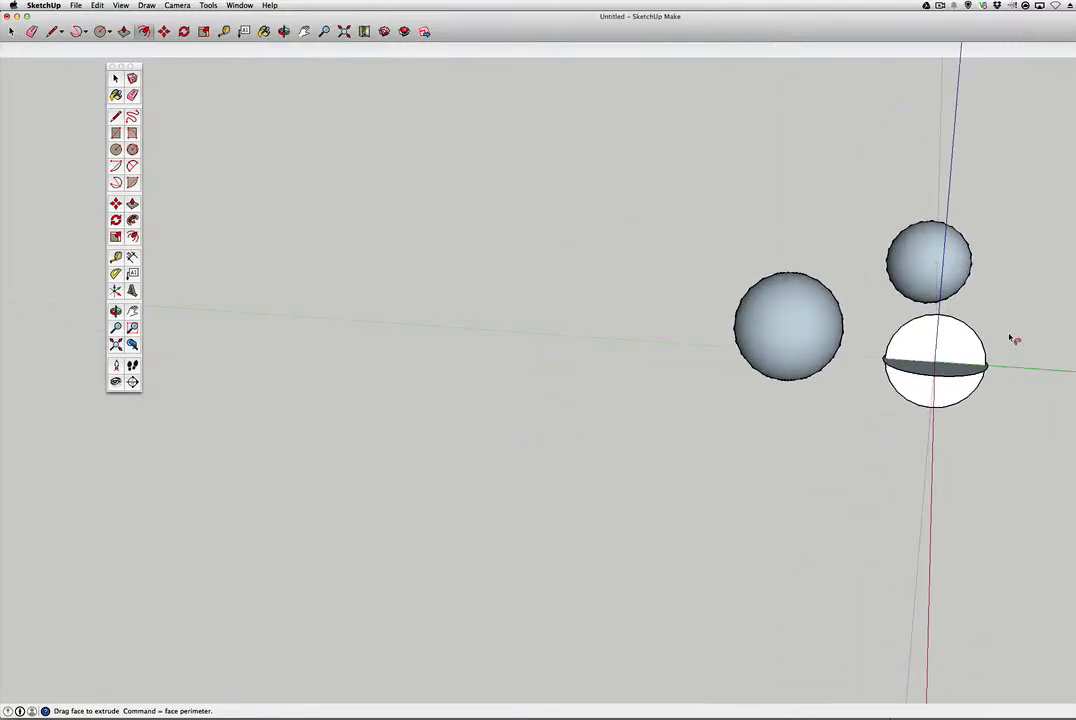
pyautogui.scroll(8, 924, 343)
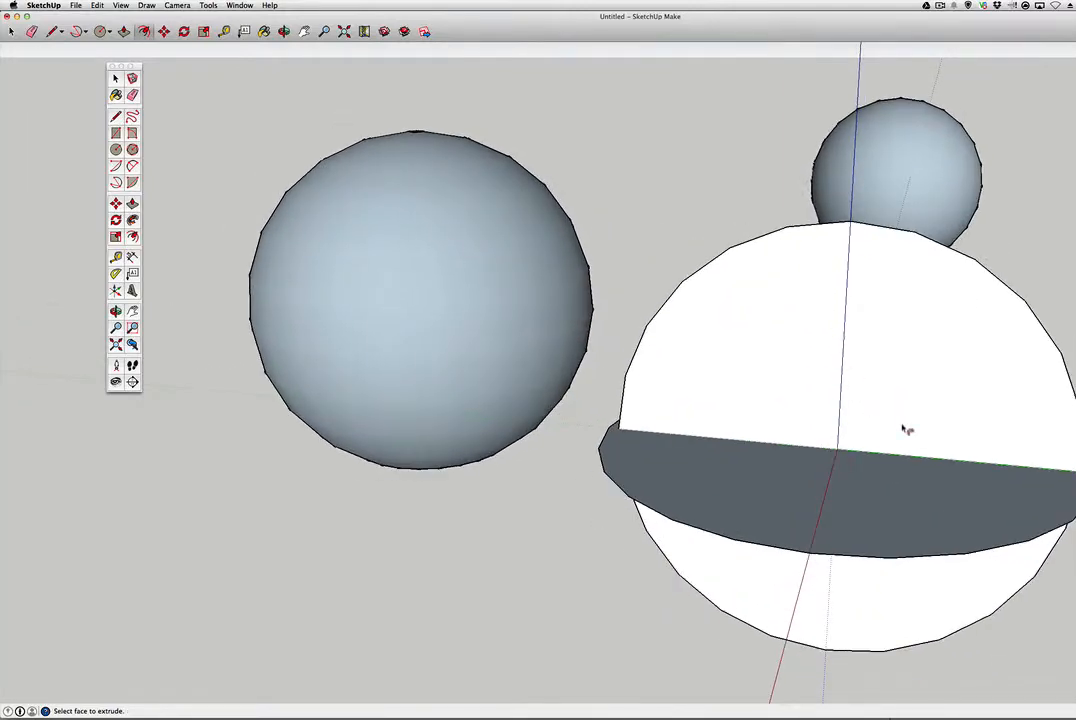
pyautogui.click(915, 349)
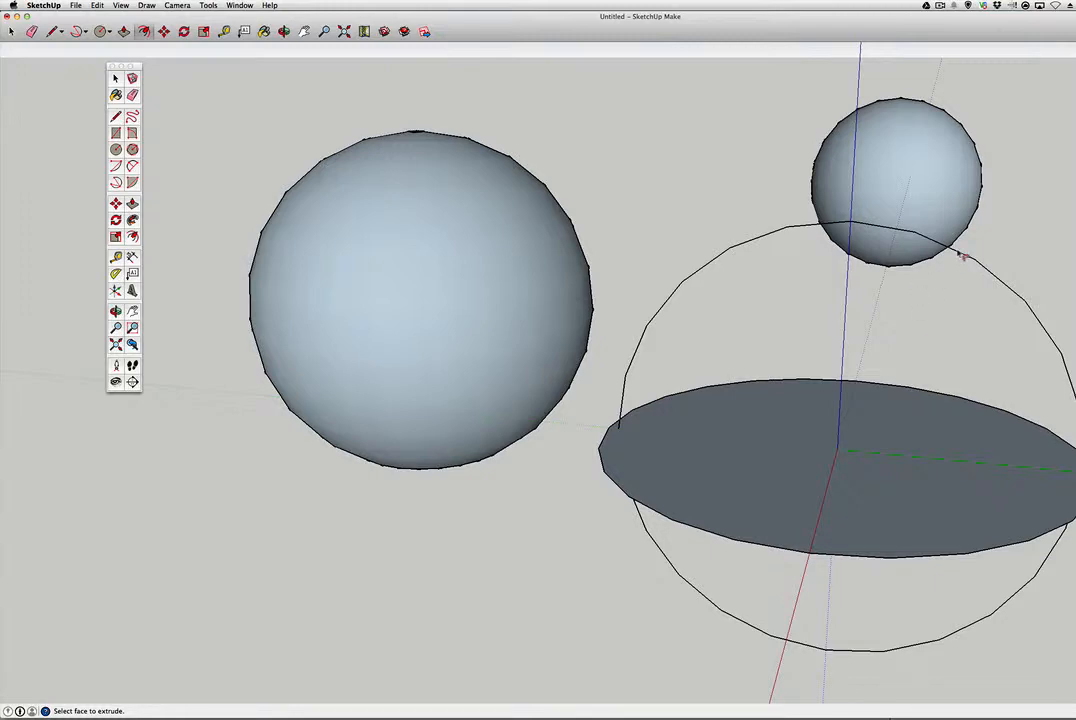
pyautogui.click(1013, 545)
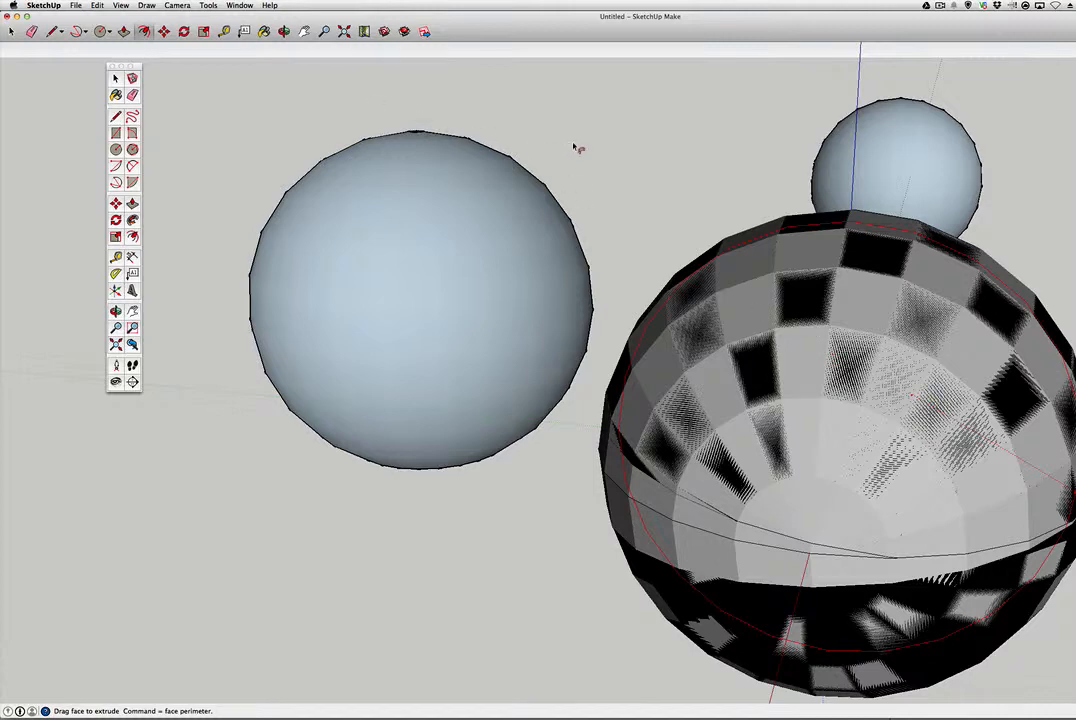
pyautogui.press('space')
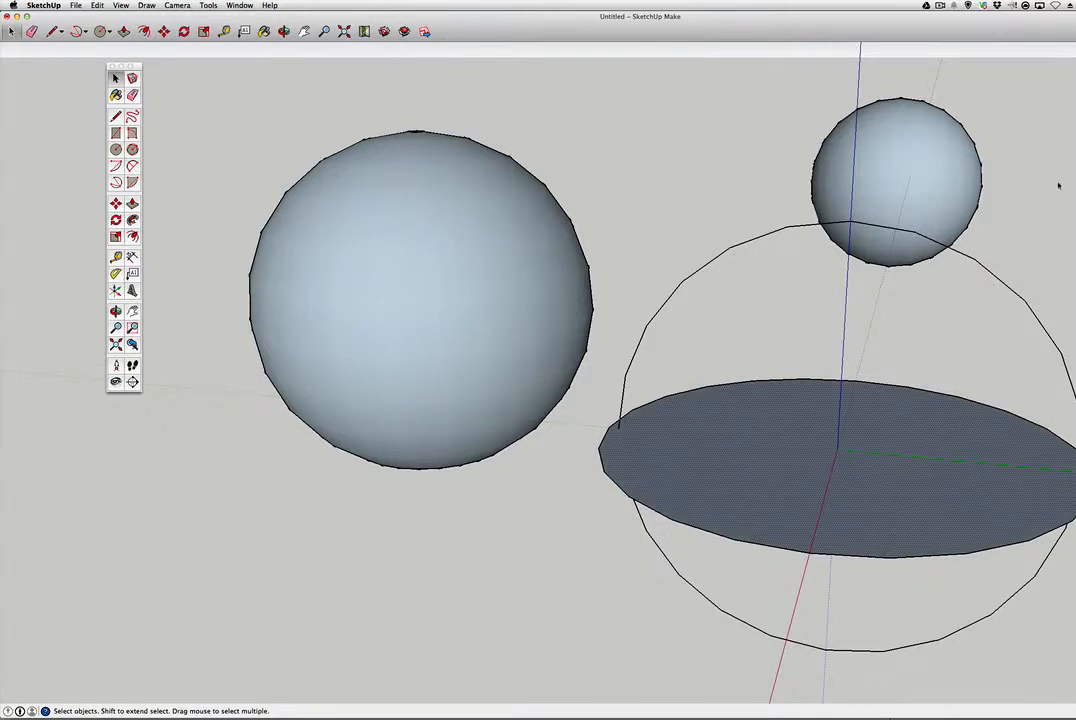
pyautogui.click(986, 269)
pyautogui.press('p')
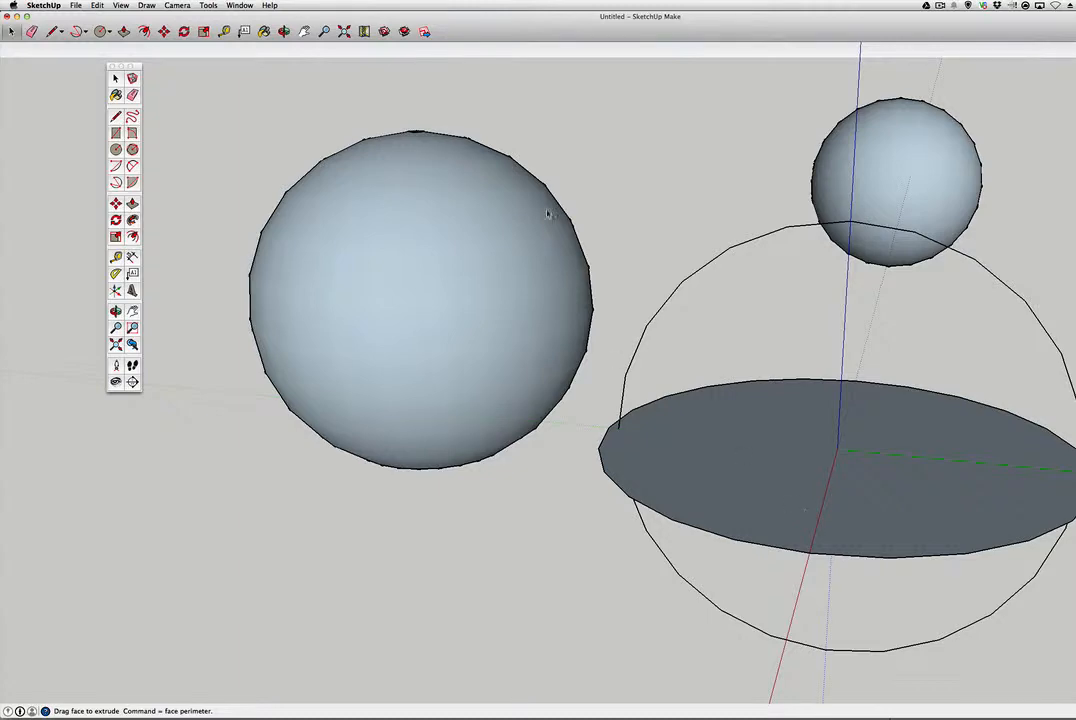
# Step: Delete the horizontal circle with its face and the remaining vertical circle outline at the origin
pyautogui.press('space')
pyautogui.moveTo(658, 207); pyautogui.dragTo(748, 574)
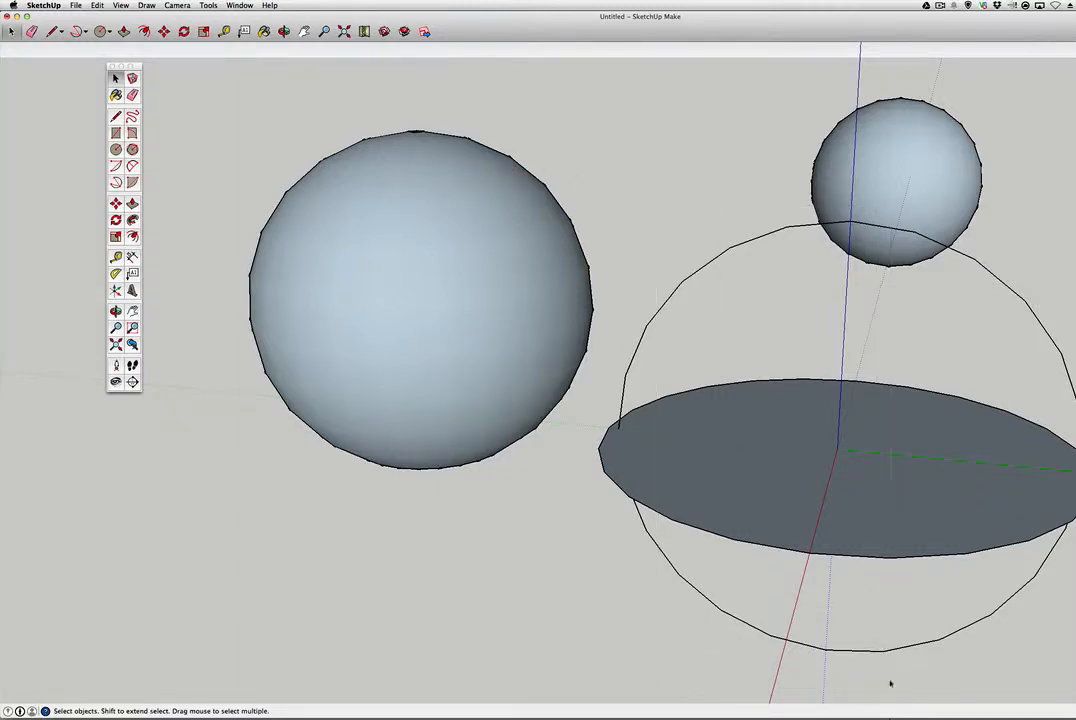
pyautogui.click(662, 460)
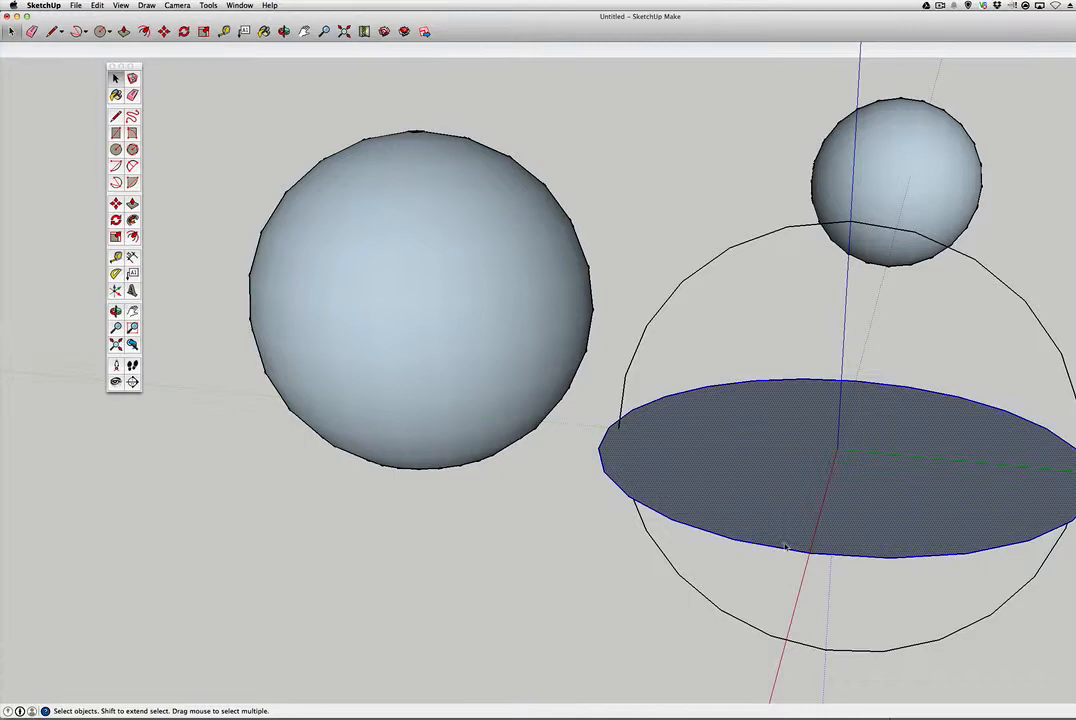
pyautogui.press('Delete')
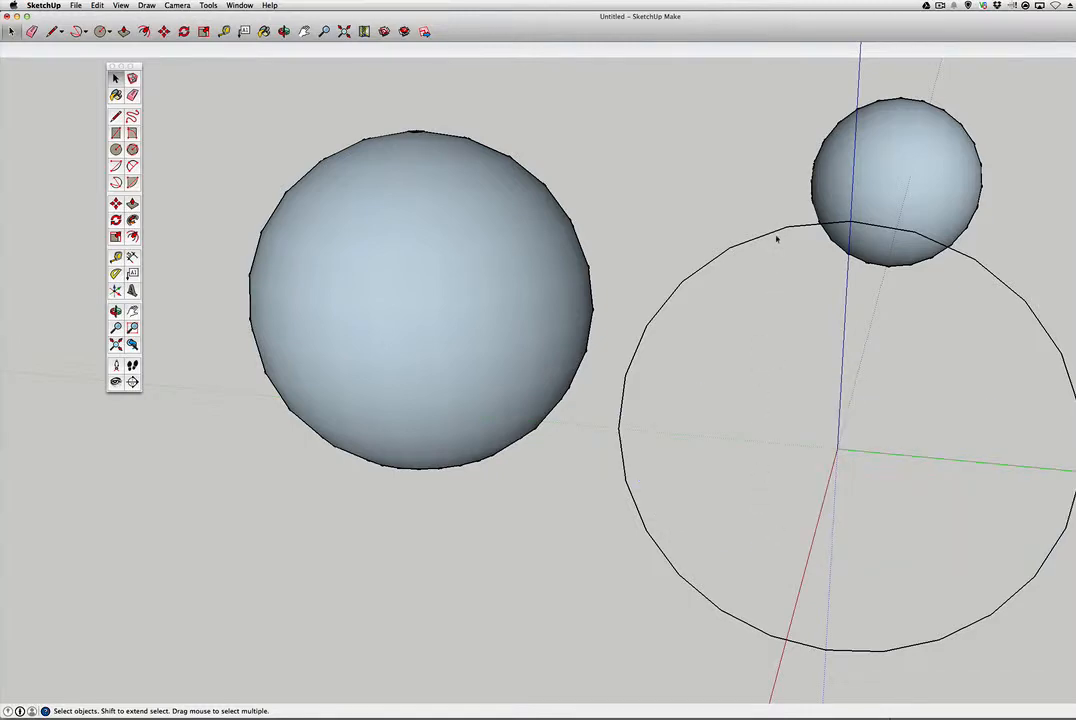
pyautogui.click(776, 236)
pyautogui.press('Delete')
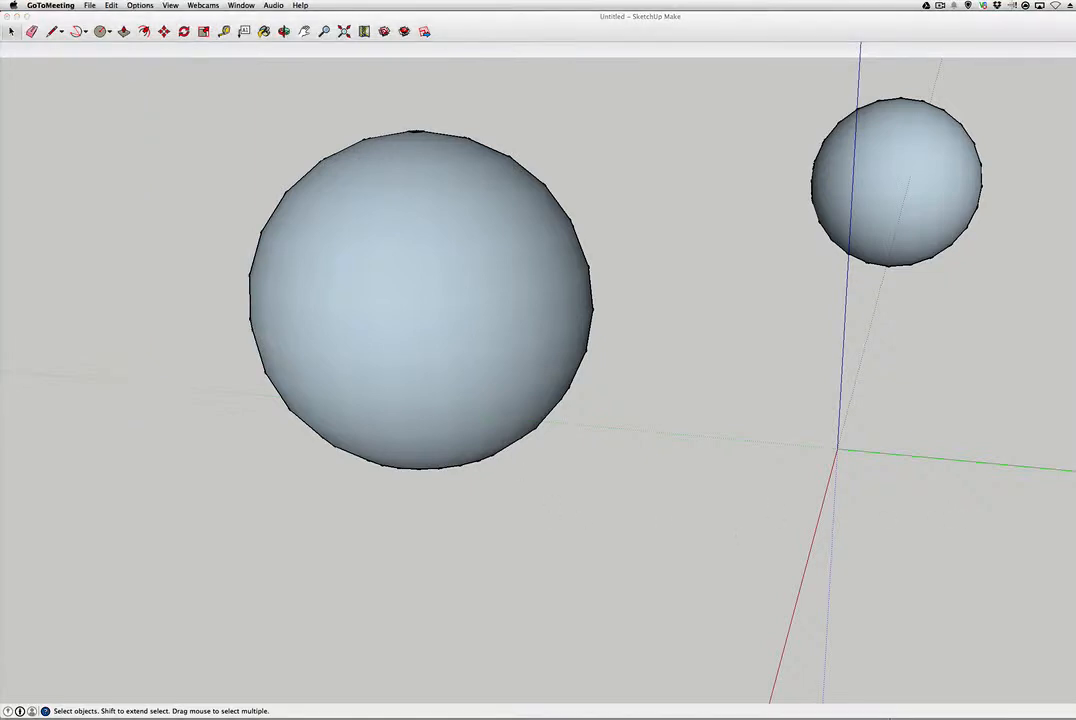
# Step: Check the list of attendee questions in GoToWebinar, then return to the SketchUp model
pyautogui.moveTo(1074, 430); pyautogui.dragTo(823, 345)
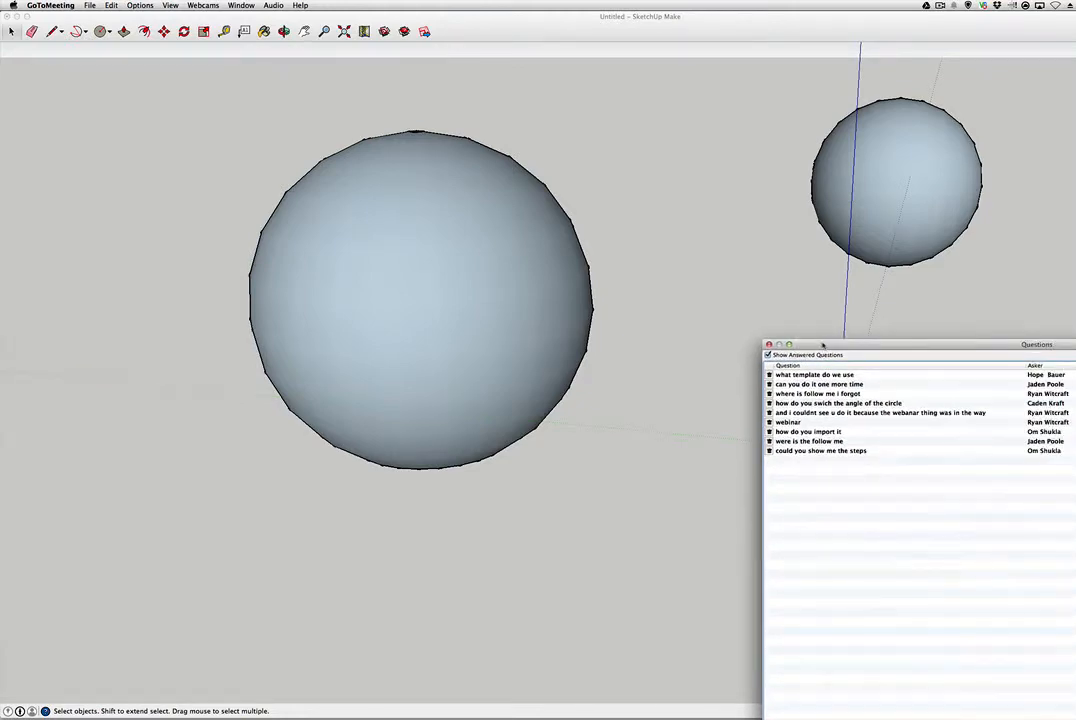
pyautogui.doubleClick(823, 345)
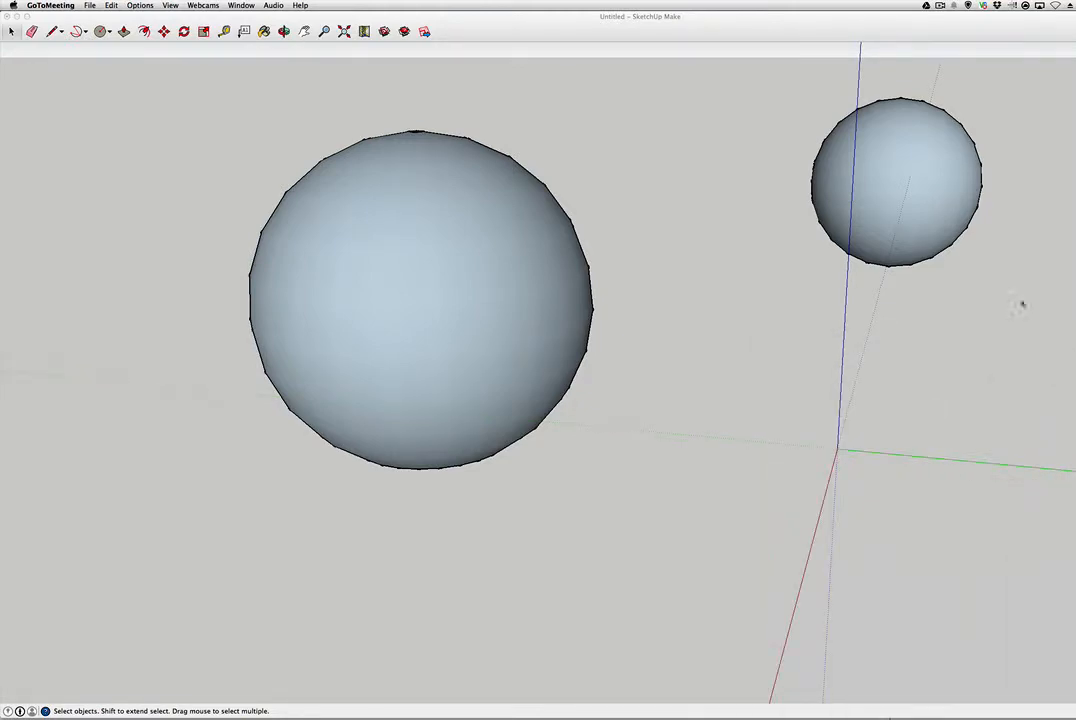
pyautogui.click(887, 193)
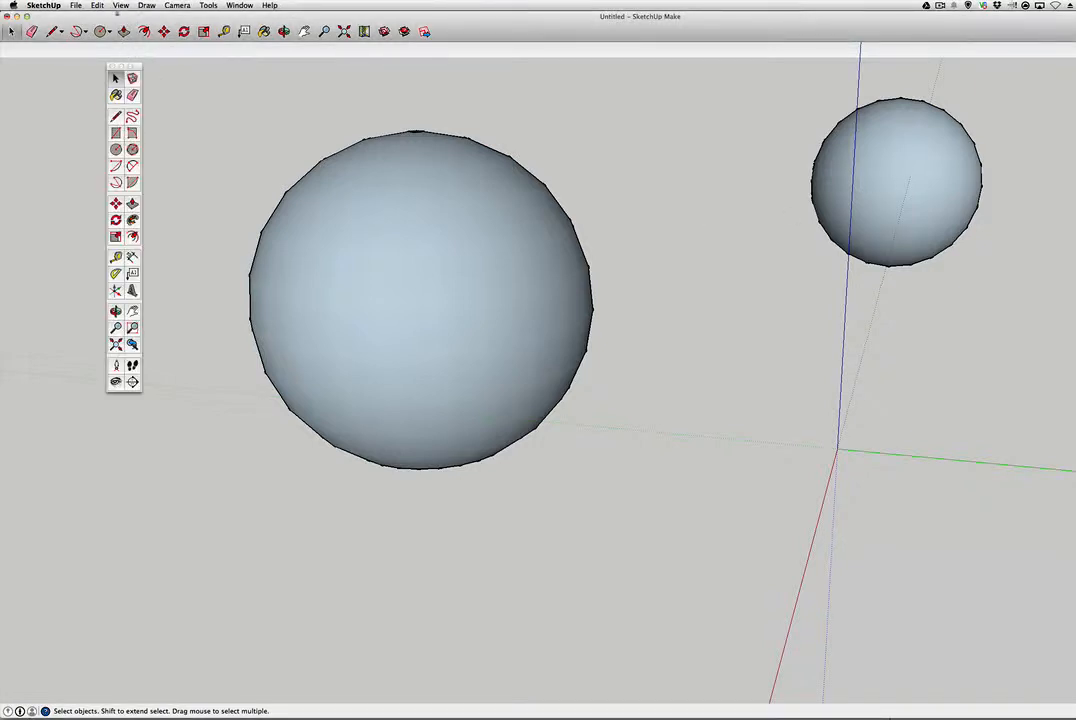
# Step: Open the 3D Warehouse to get models and search it for "sphere"
pyautogui.click(76, 6)
pyautogui.moveTo(122, 158)
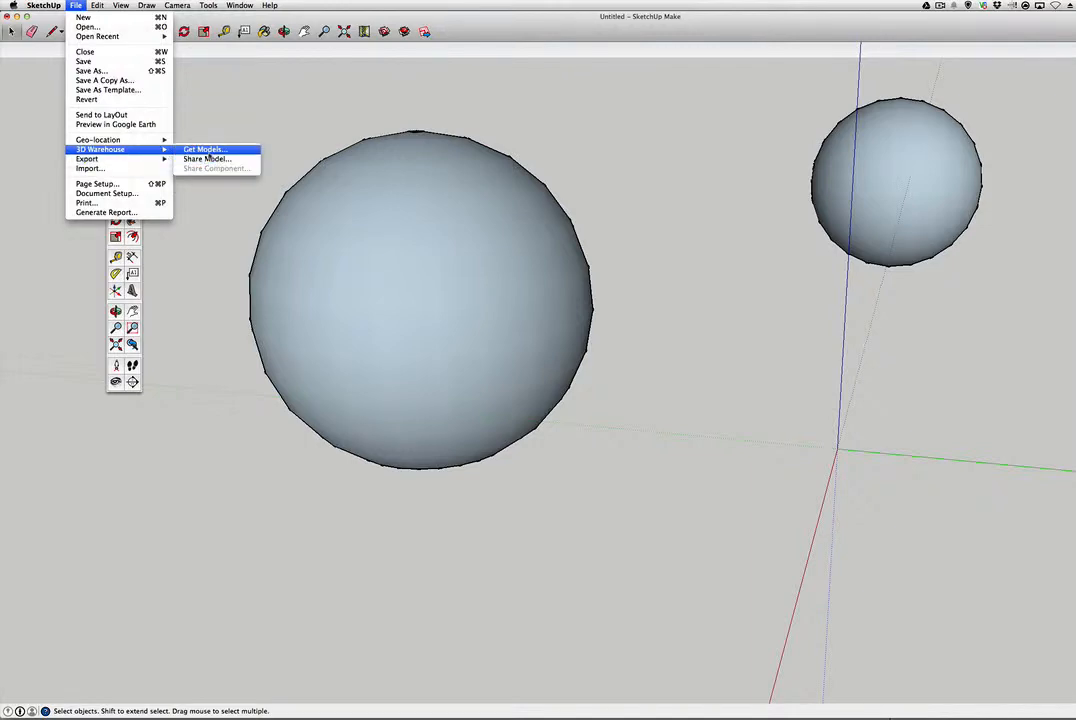
pyautogui.click(205, 151)
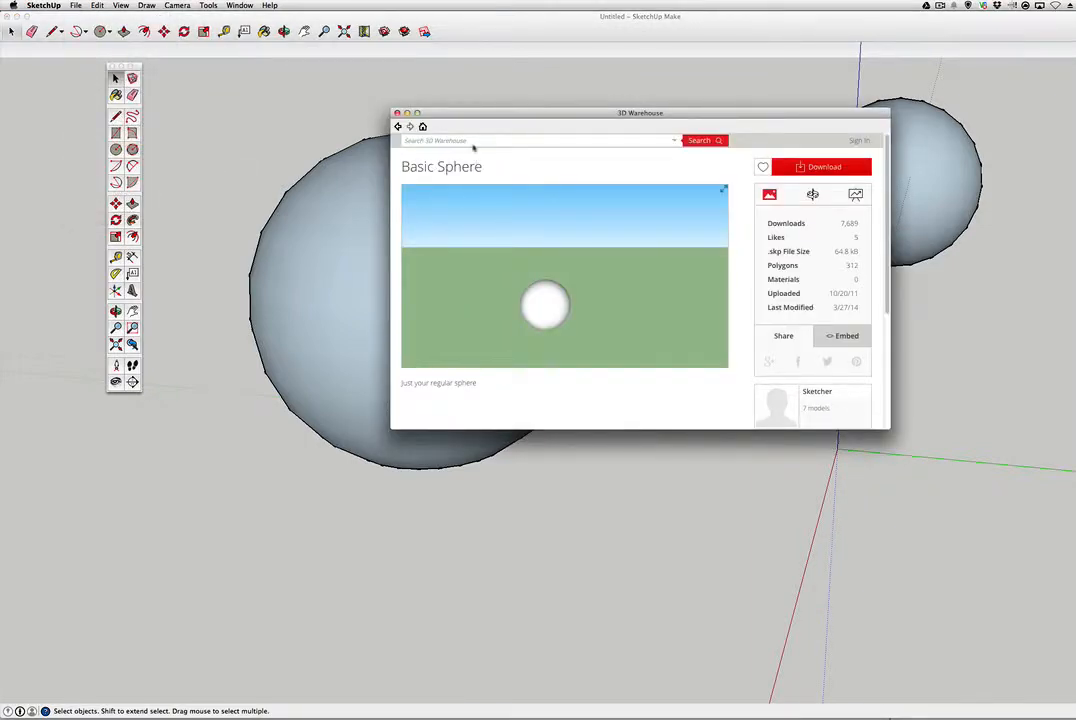
pyautogui.click(398, 126)
pyautogui.write('sp')
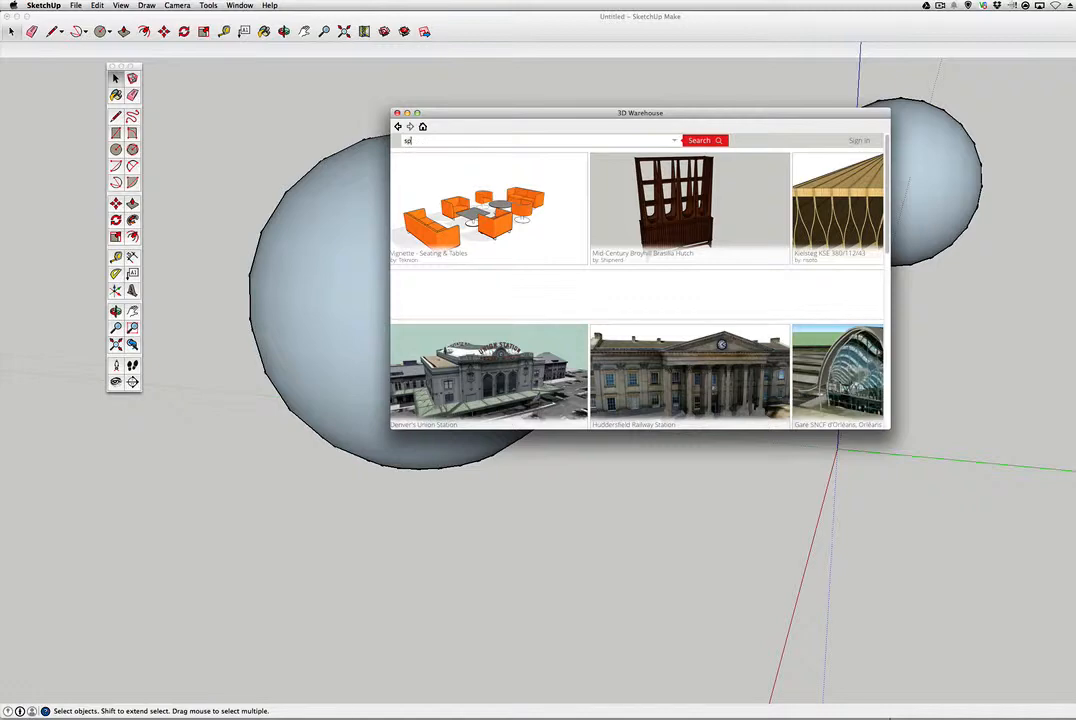
pyautogui.write('here')
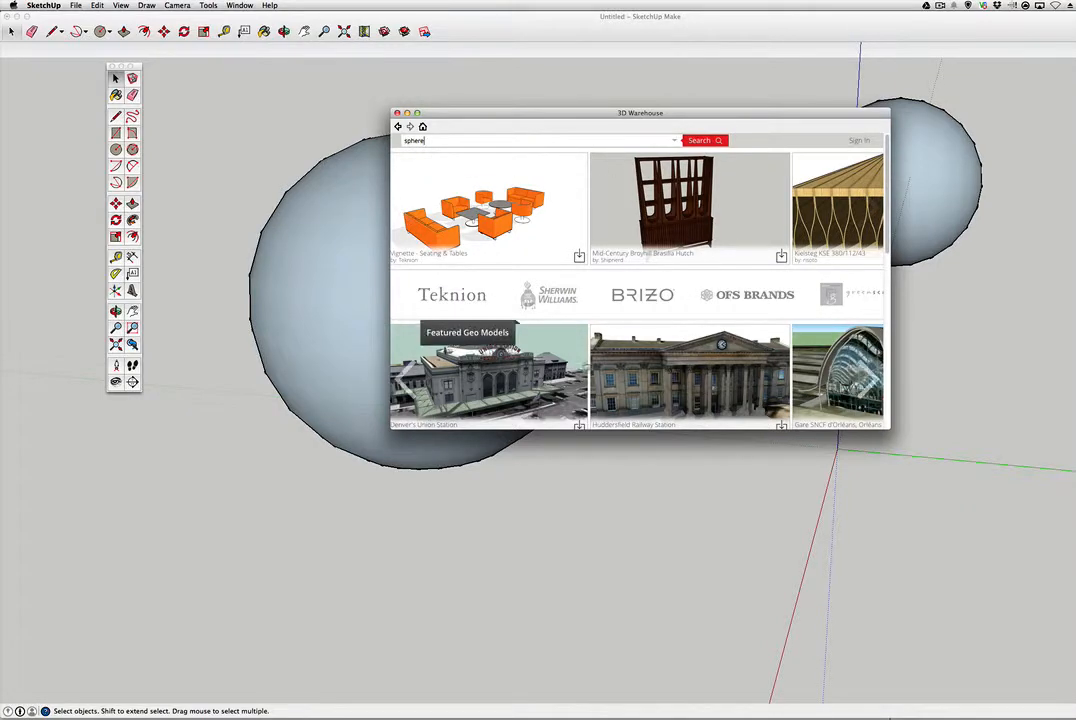
pyautogui.click(696, 141)
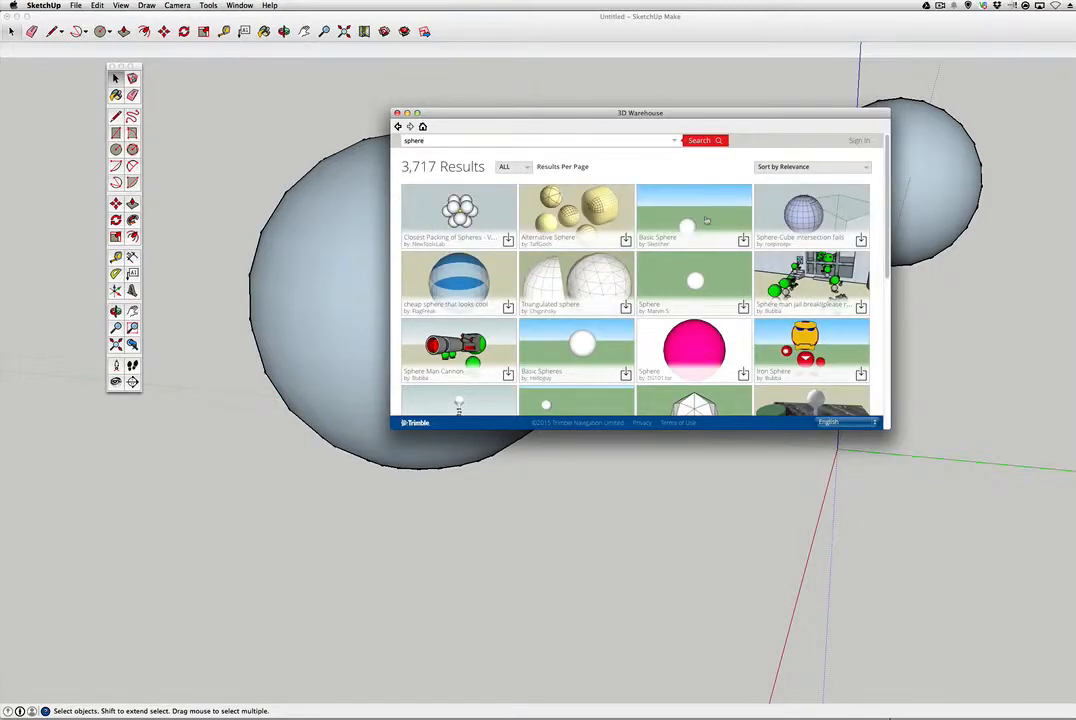
# Step: Load the Basic Sphere model directly into the SketchUp model and place it near the origin
pyautogui.click(706, 220)
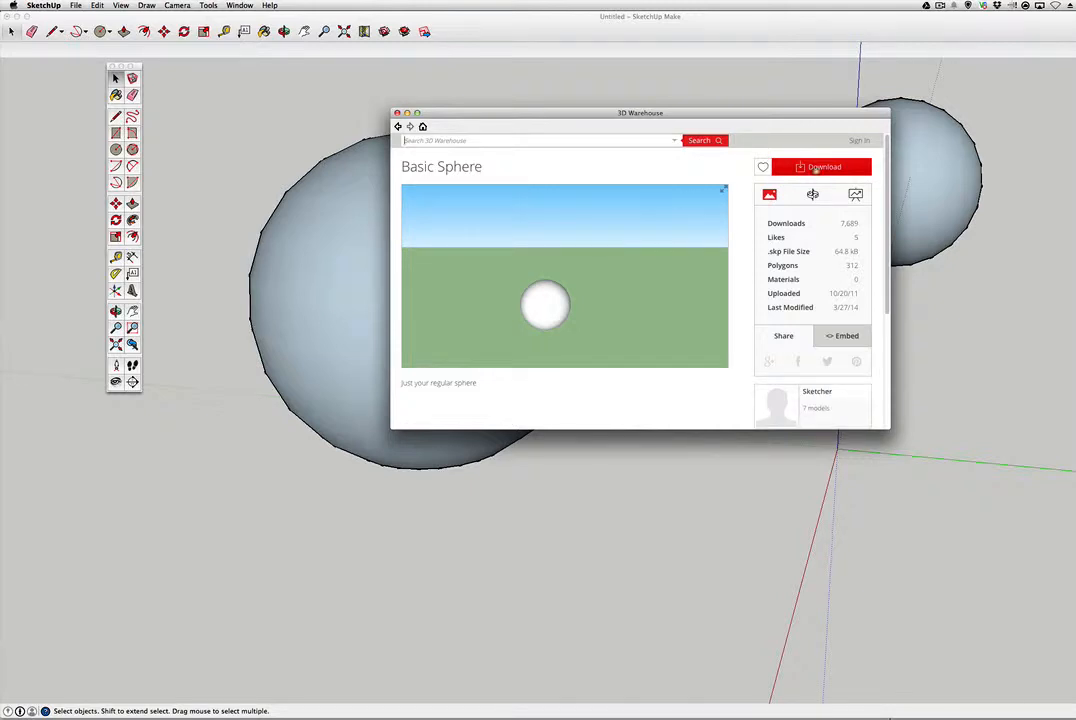
pyautogui.click(841, 167)
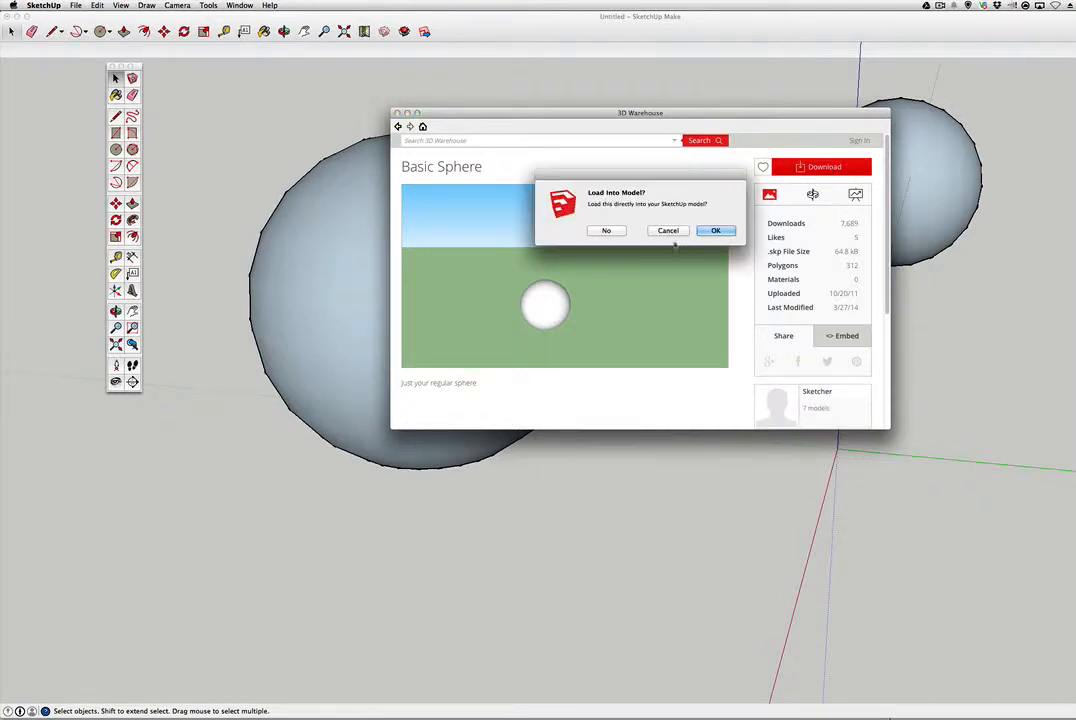
pyautogui.click(714, 231)
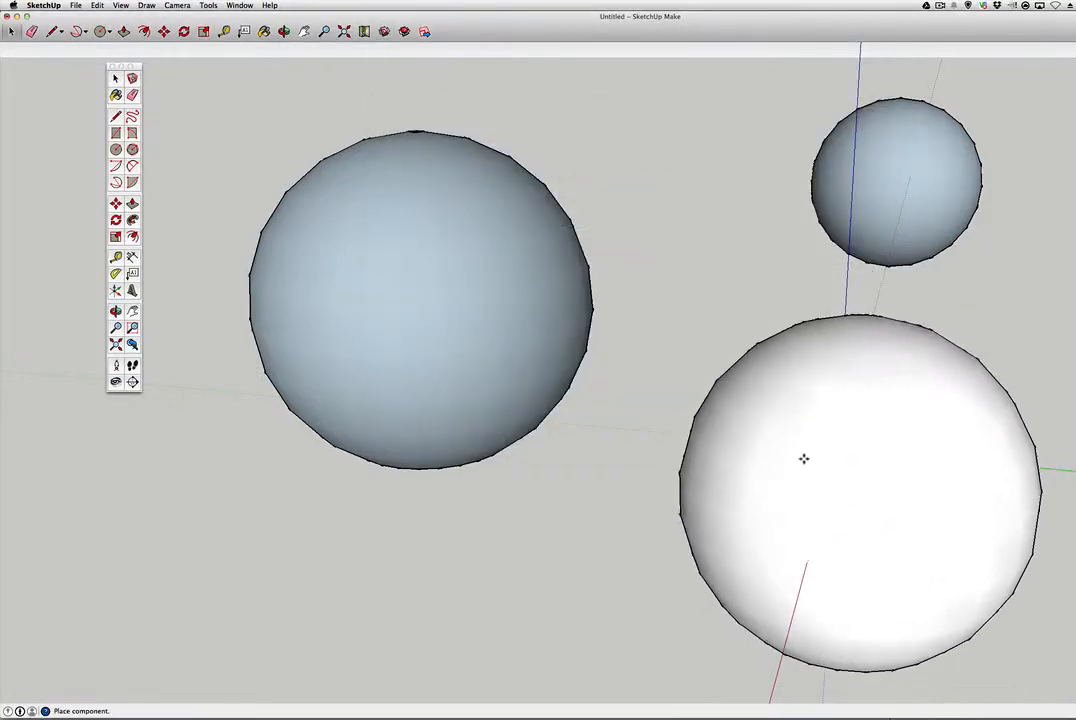
pyautogui.click(834, 441)
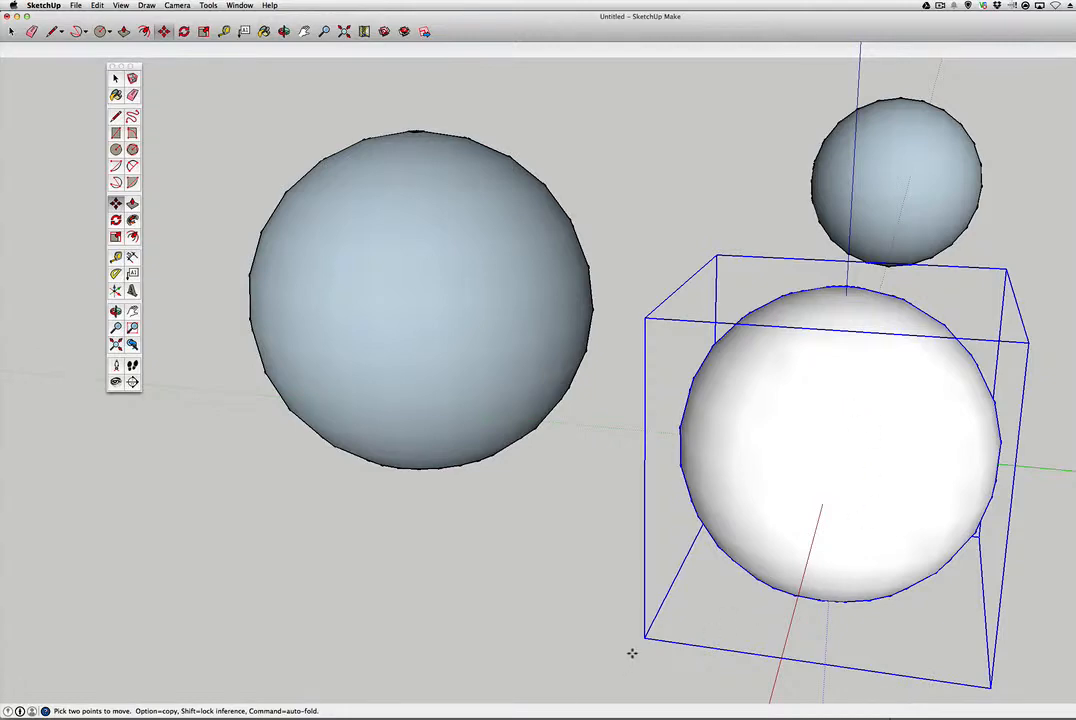
# Step: Try to scale the placed Basic Sphere uniformly from a corner of its bounding box
pyautogui.press('s')
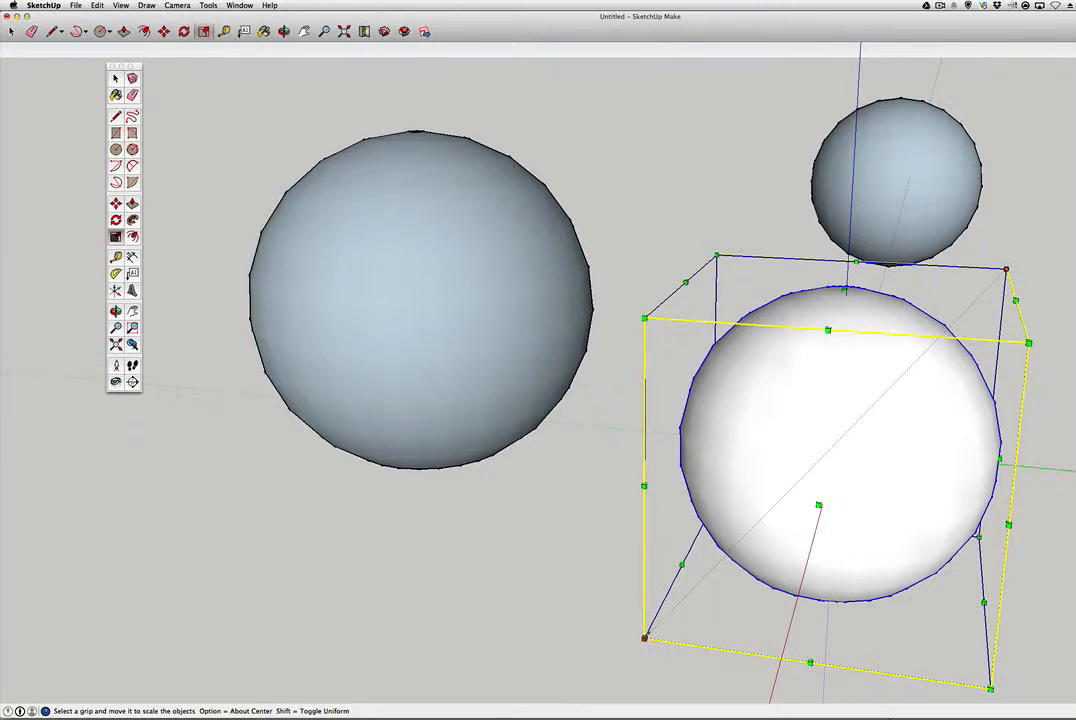
pyautogui.moveTo(644, 637); pyautogui.dragTo(562, 490)
pyautogui.press('space')
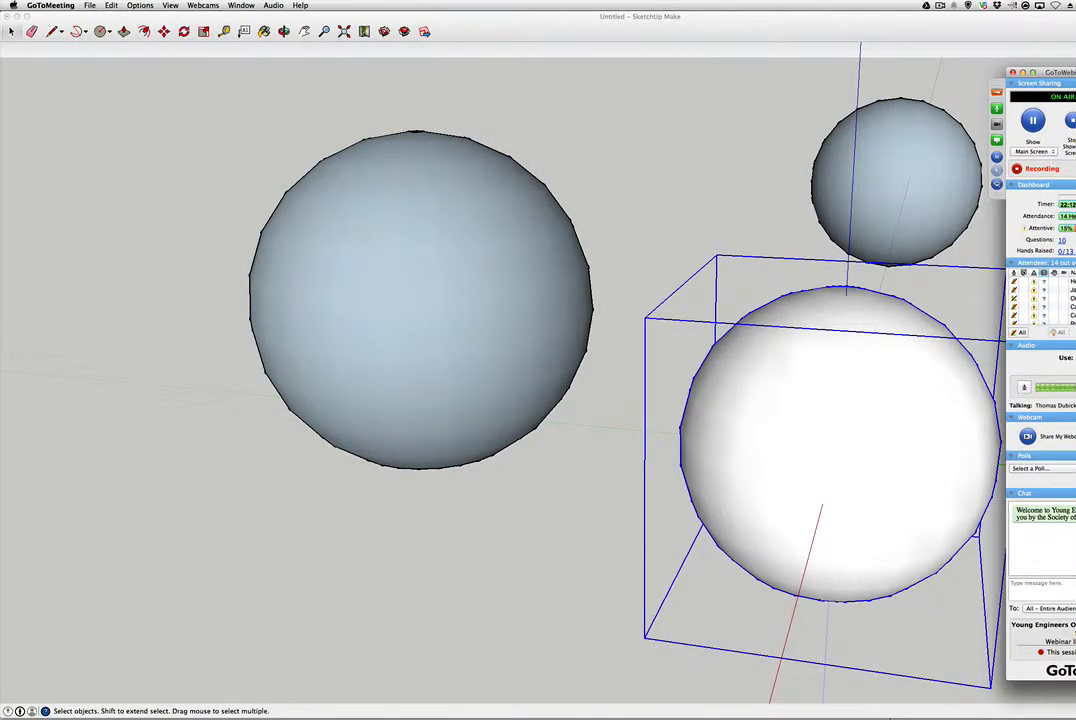
# Step: Review the attendee questions in GoToWebinar and move the question list out of the way
pyautogui.click(1062, 240)
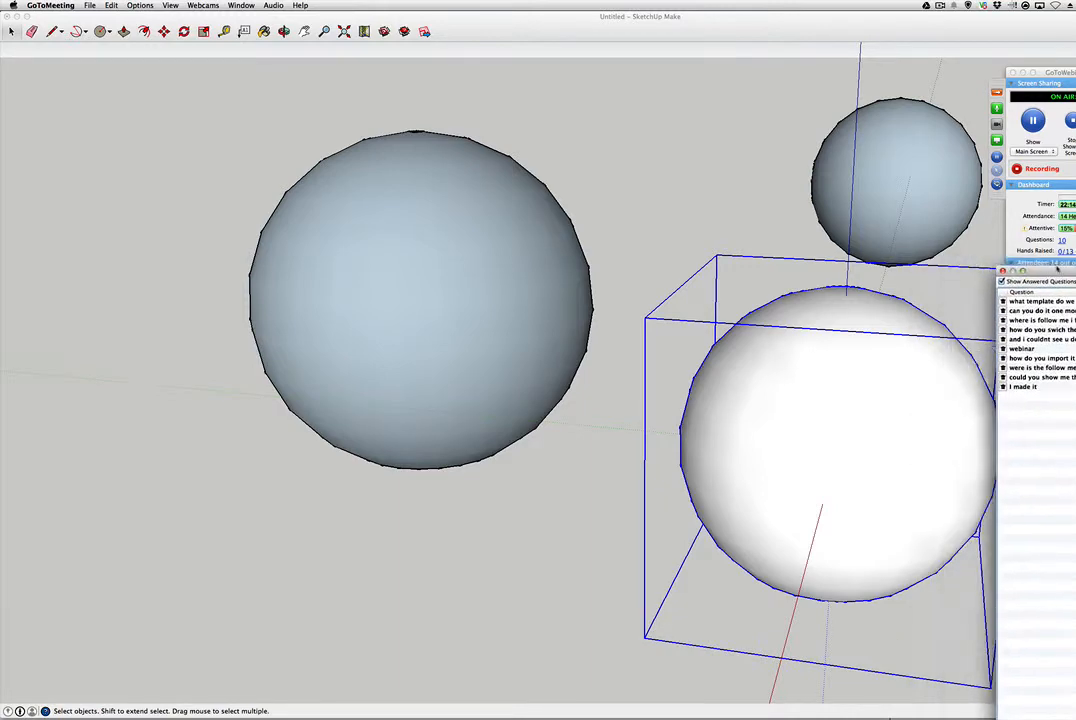
pyautogui.moveTo(992, 260); pyautogui.dragTo(1000, 246)
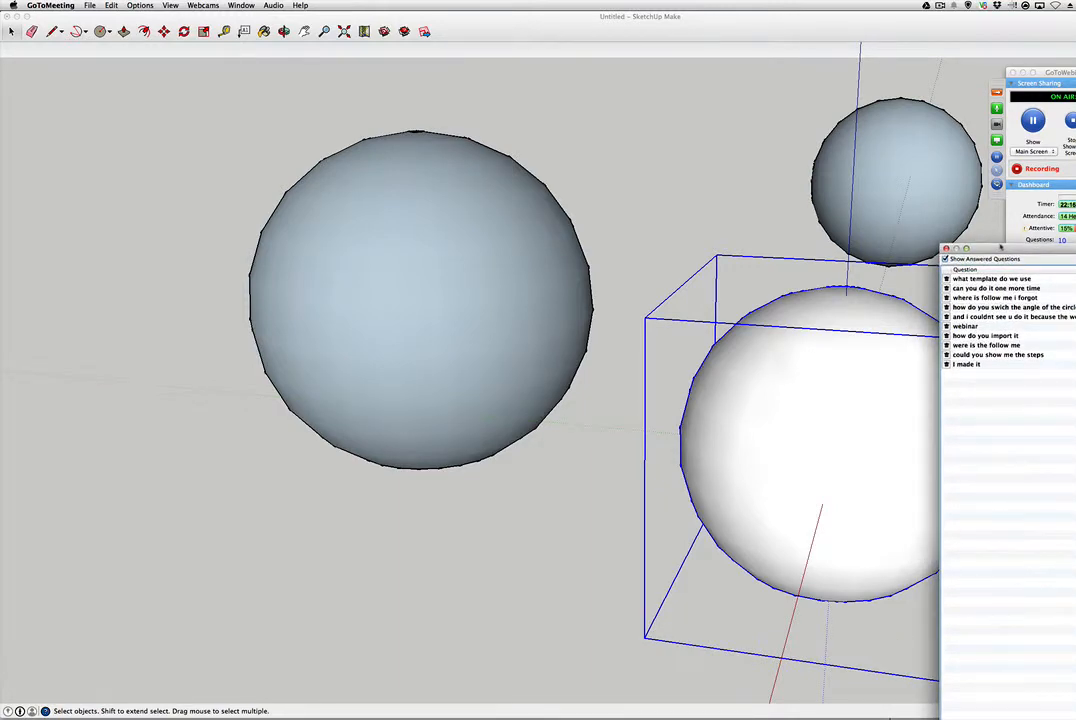
pyautogui.moveTo(1000, 246); pyautogui.dragTo(1075, 251)
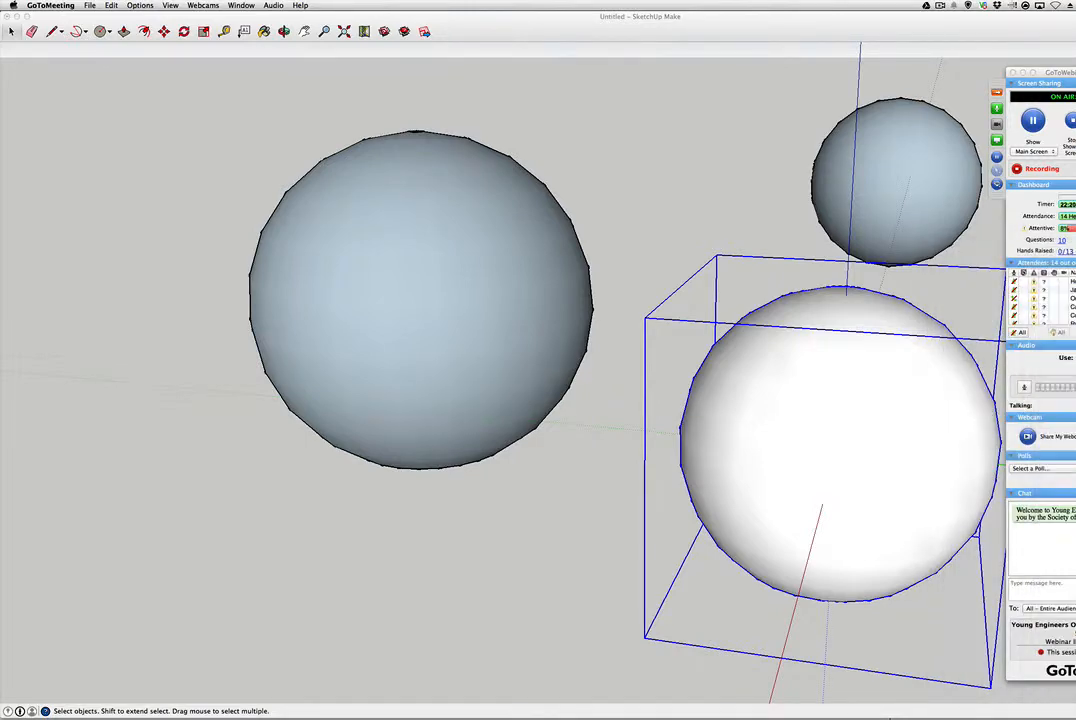
# Step: Clear the webinar control panel from the modelling area, start a new model and delete its default person figure
pyautogui.moveTo(1048, 72); pyautogui.dragTo(1075, 74)
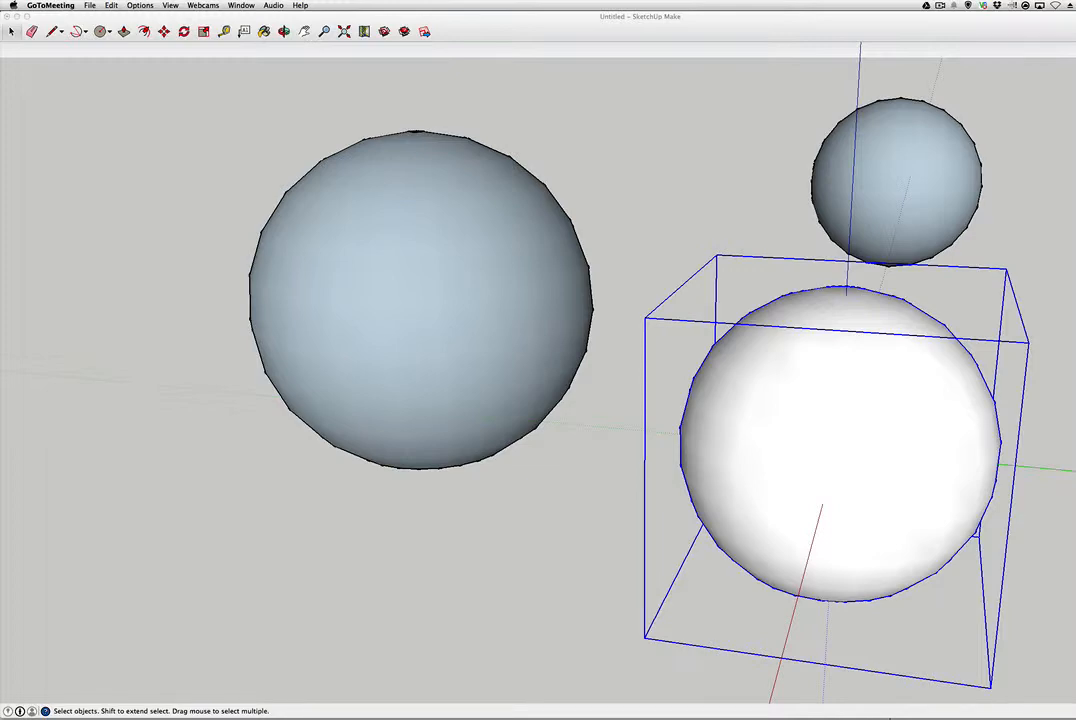
pyautogui.moveTo(1075, 285)
pyautogui.mouseDown()
pyautogui.moveTo(1075, 276)
pyautogui.moveTo(857, 256)
pyautogui.moveTo(1075, 270)
pyautogui.mouseUp()
pyautogui.click(100, 67)
pyautogui.click(72, 6)
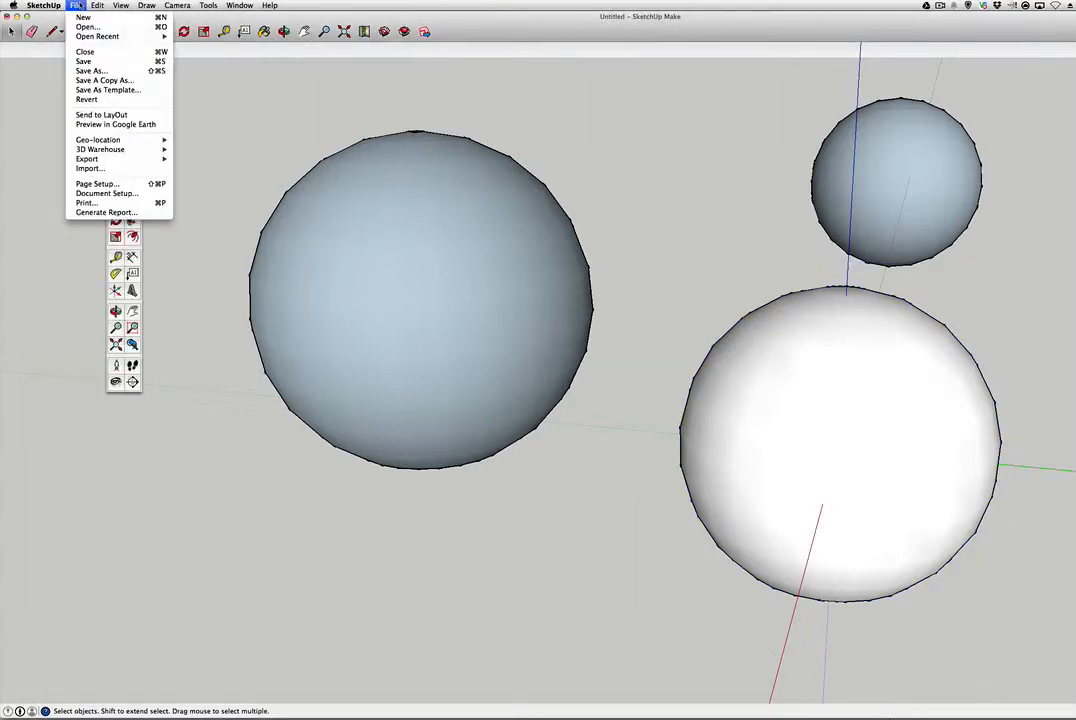
pyautogui.click(84, 18)
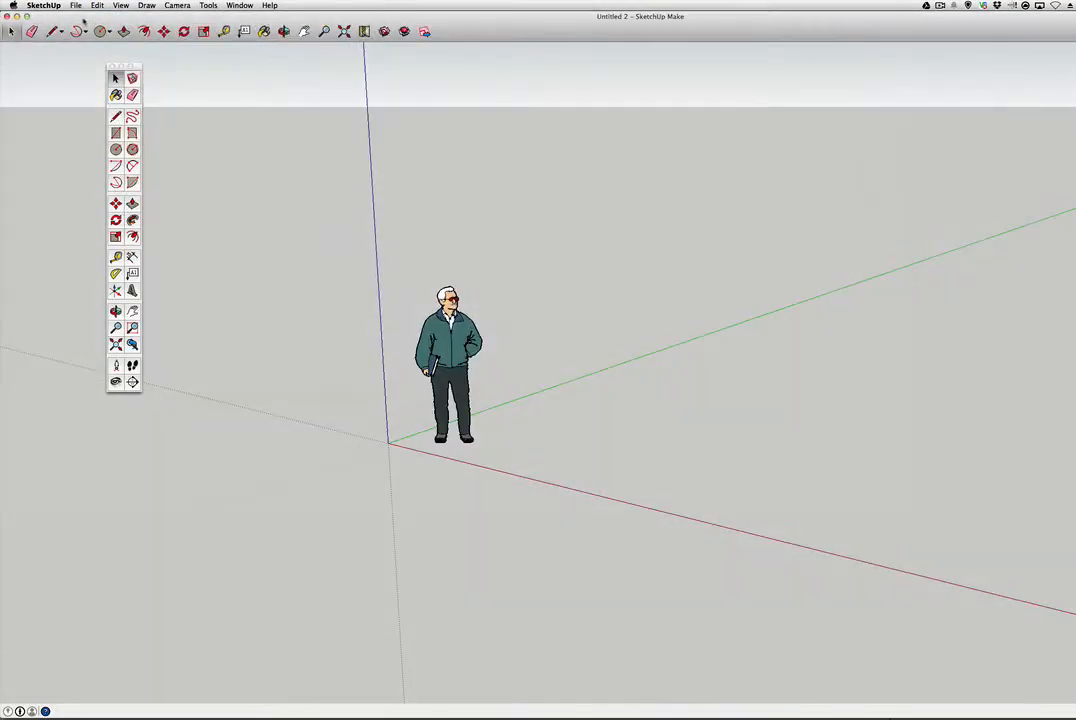
pyautogui.click(451, 356)
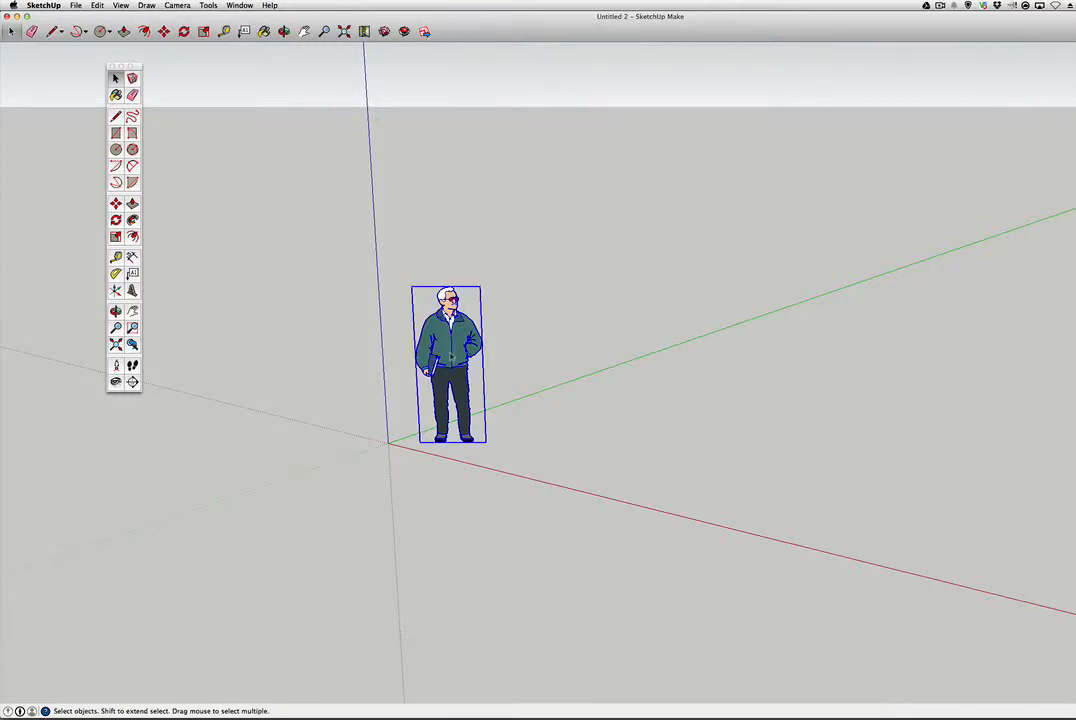
pyautogui.press('Delete')
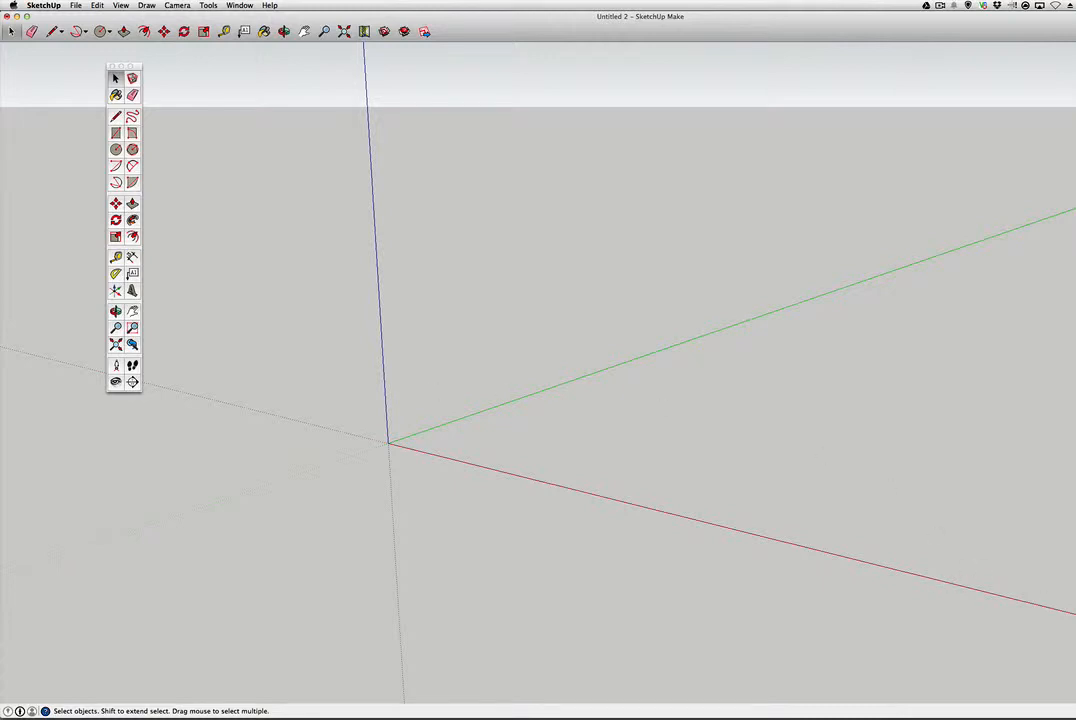
# Step: Review the list of attendee questions and clear it from the modelling area
pyautogui.moveTo(1075, 412); pyautogui.dragTo(810, 390)
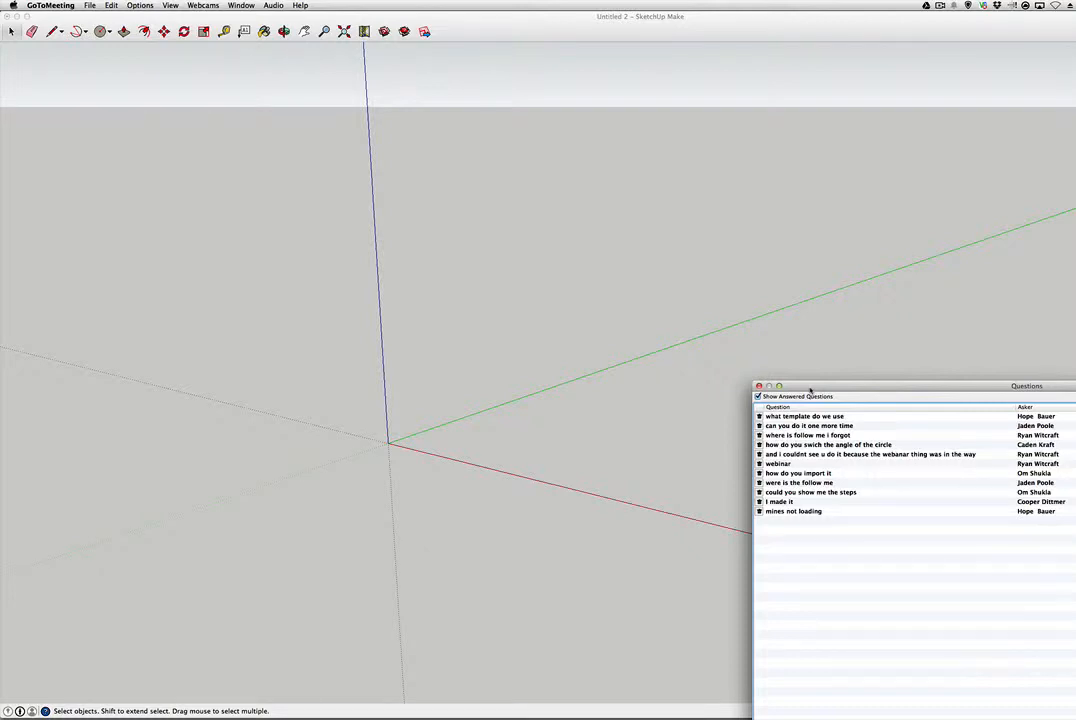
pyautogui.moveTo(810, 390); pyautogui.dragTo(1075, 433)
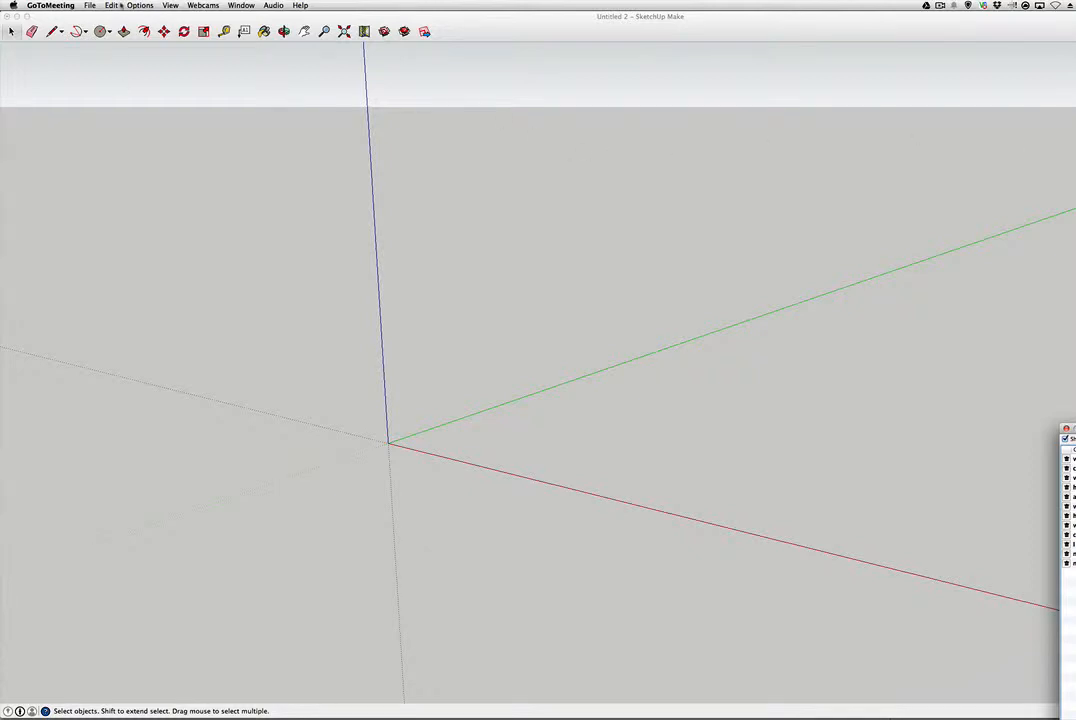
pyautogui.click(89, 6)
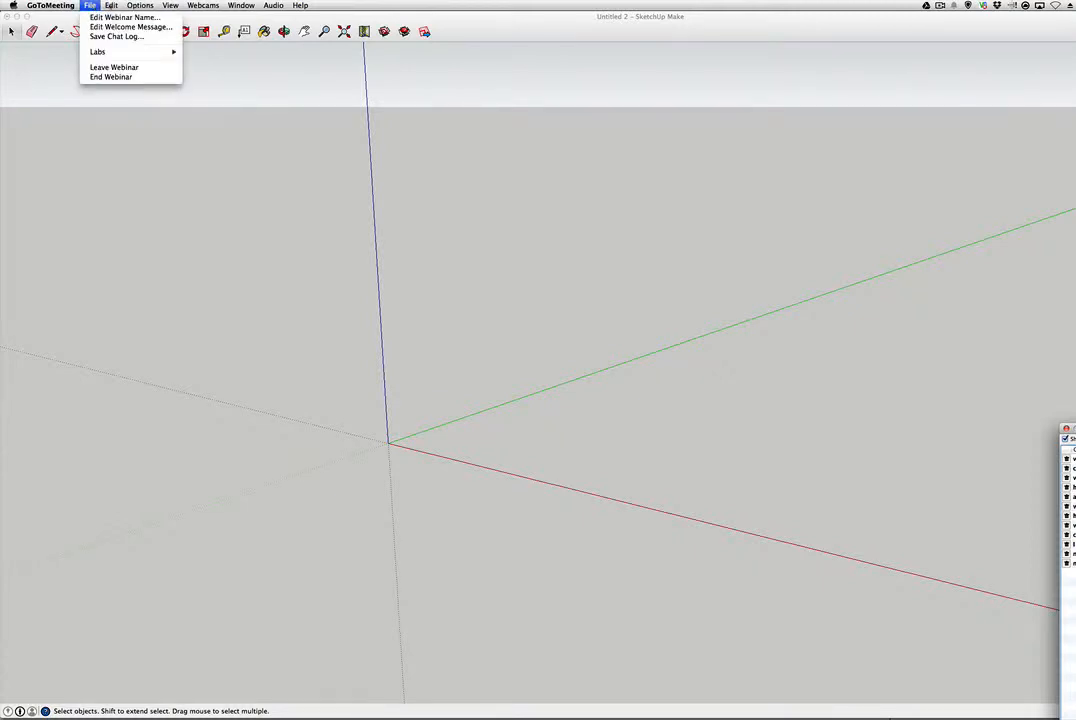
pyautogui.moveTo(73, 6)
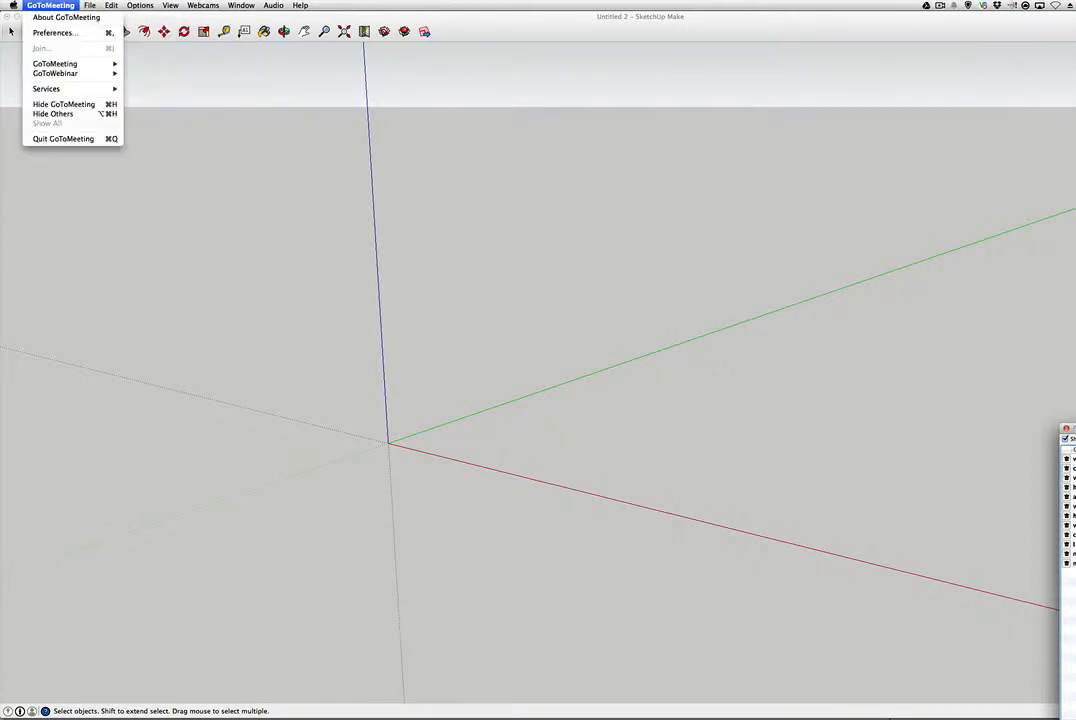
pyautogui.click(899, 388)
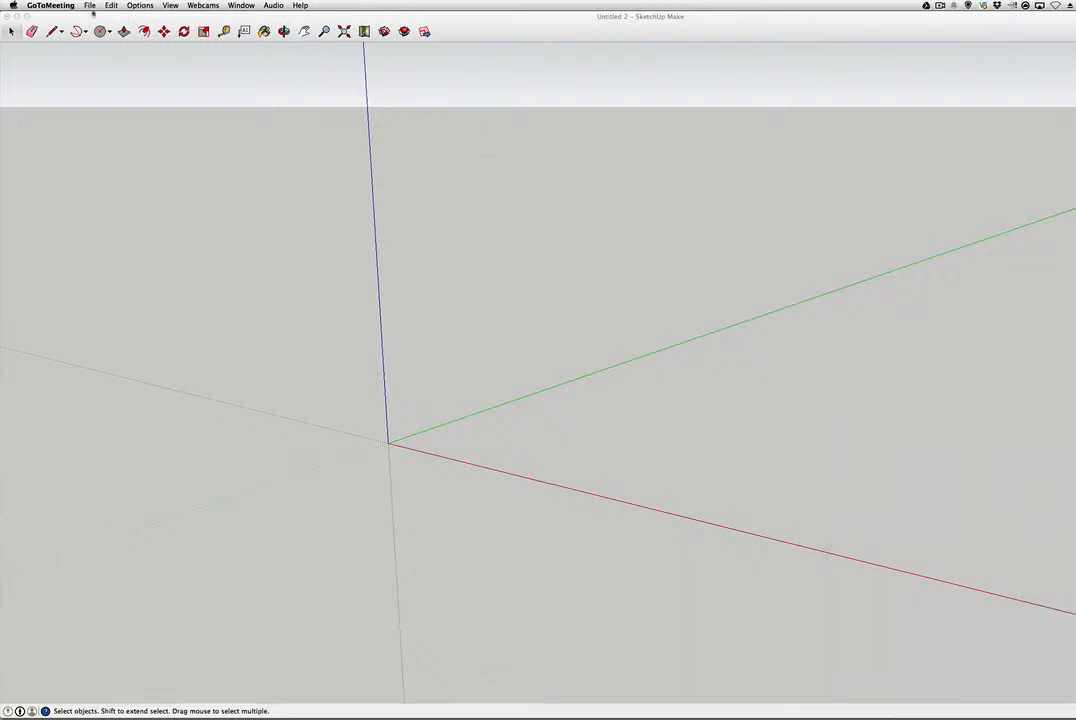
# Step: Move the large tool set clear of the drawing and search the 3D Warehouse for "sphere"
pyautogui.click(161, 110)
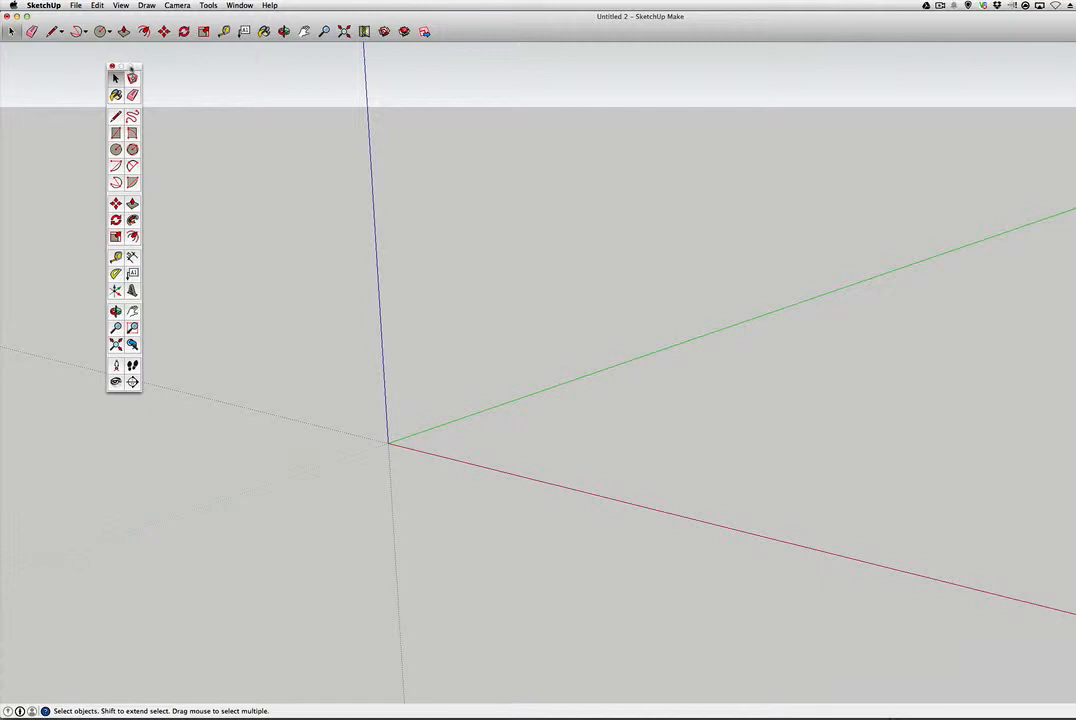
pyautogui.moveTo(122, 66); pyautogui.dragTo(48, 60)
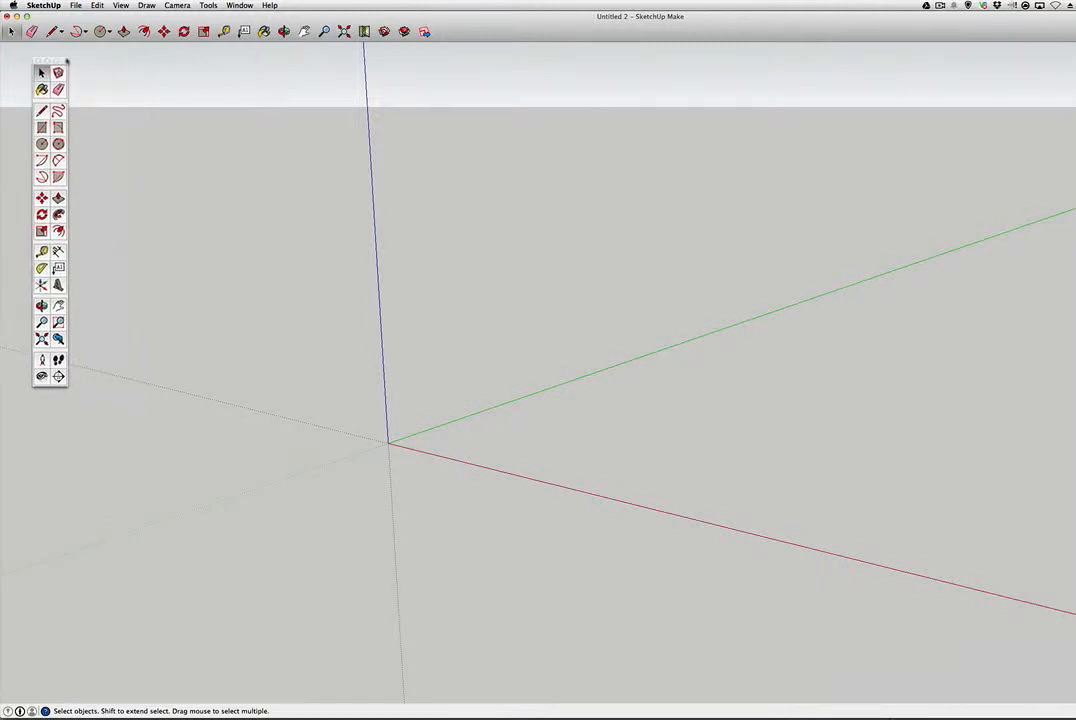
pyautogui.click(75, 5)
pyautogui.moveTo(130, 149)
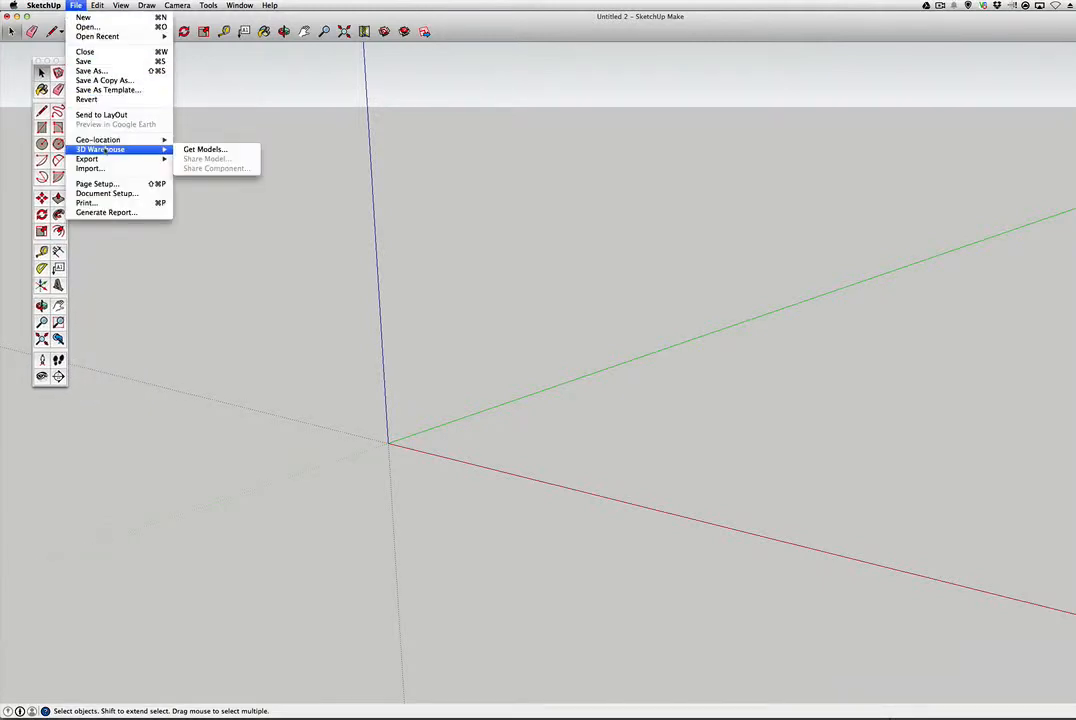
pyautogui.click(189, 149)
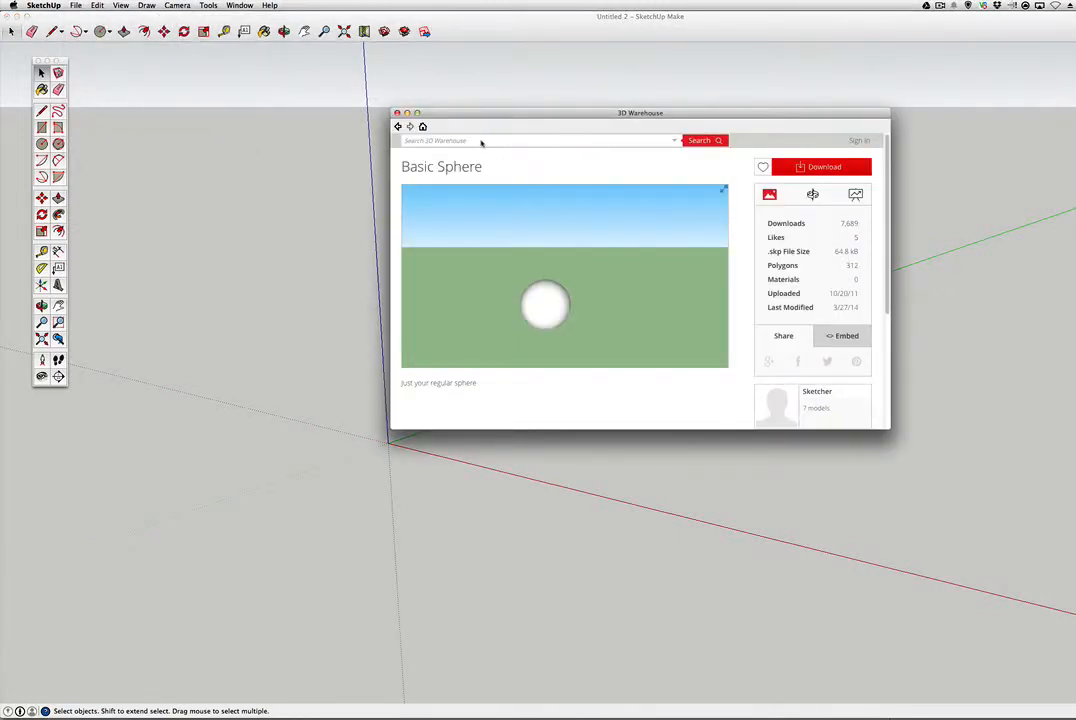
pyautogui.click(481, 142)
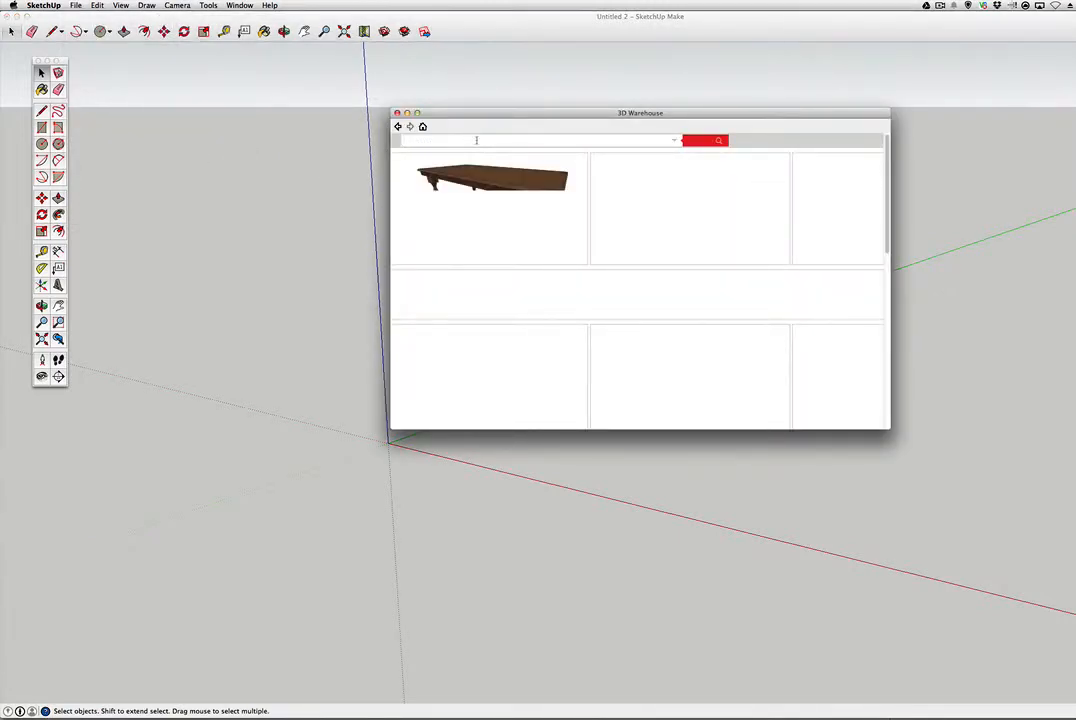
pyautogui.write('s')
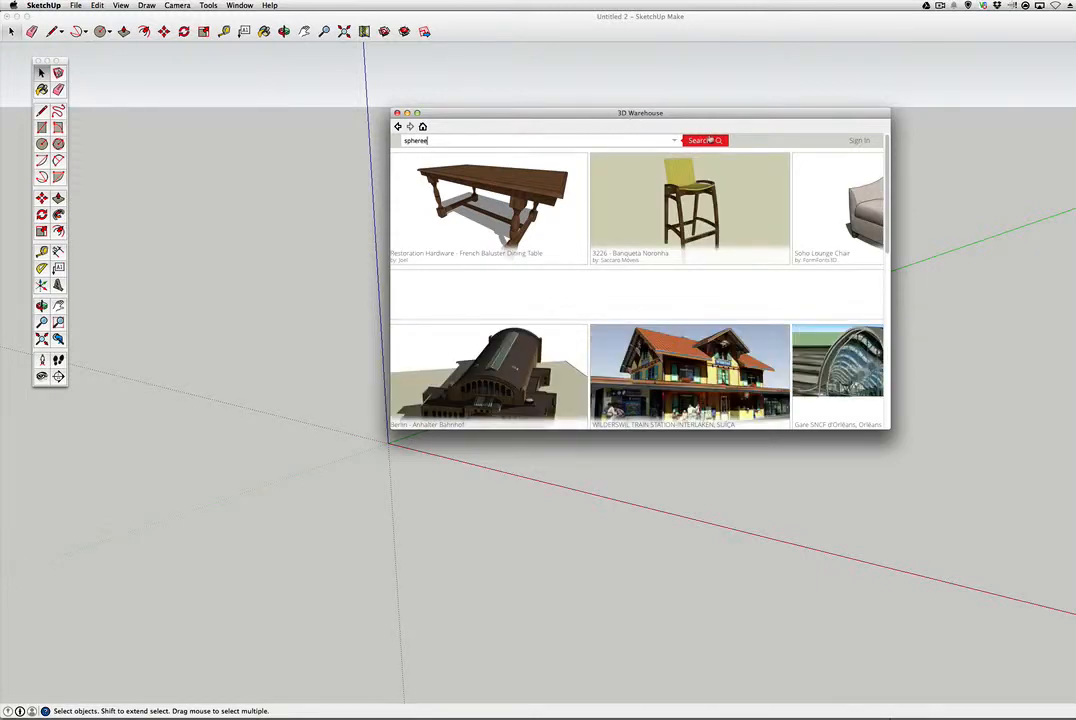
pyautogui.write('pheres')
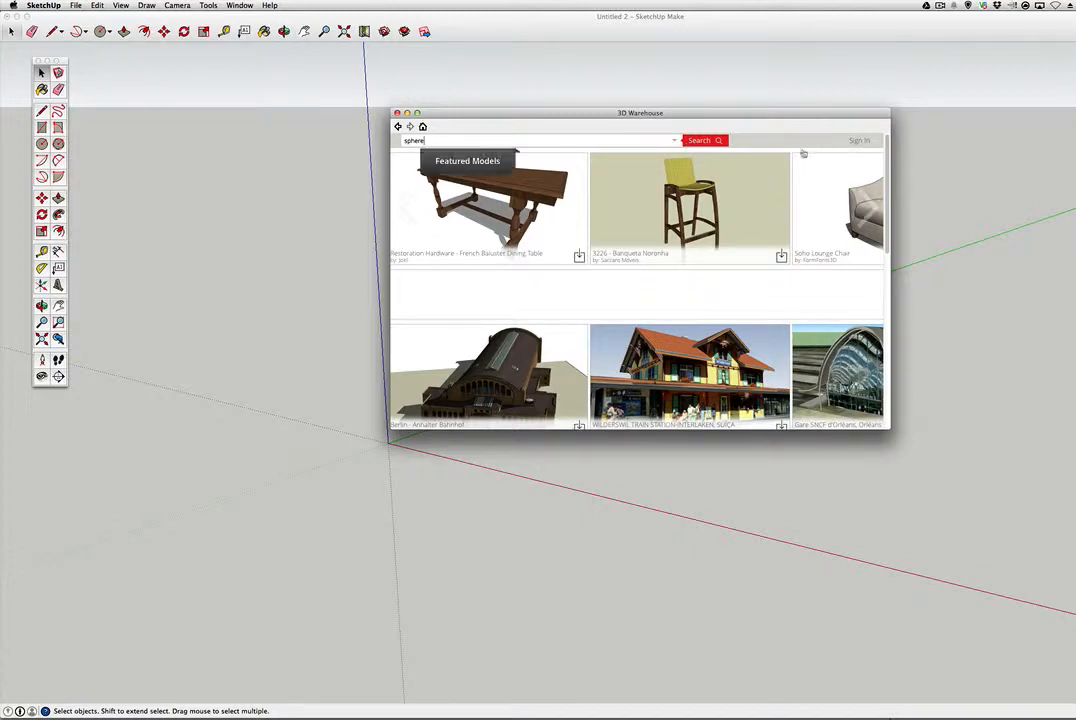
pyautogui.click(714, 141)
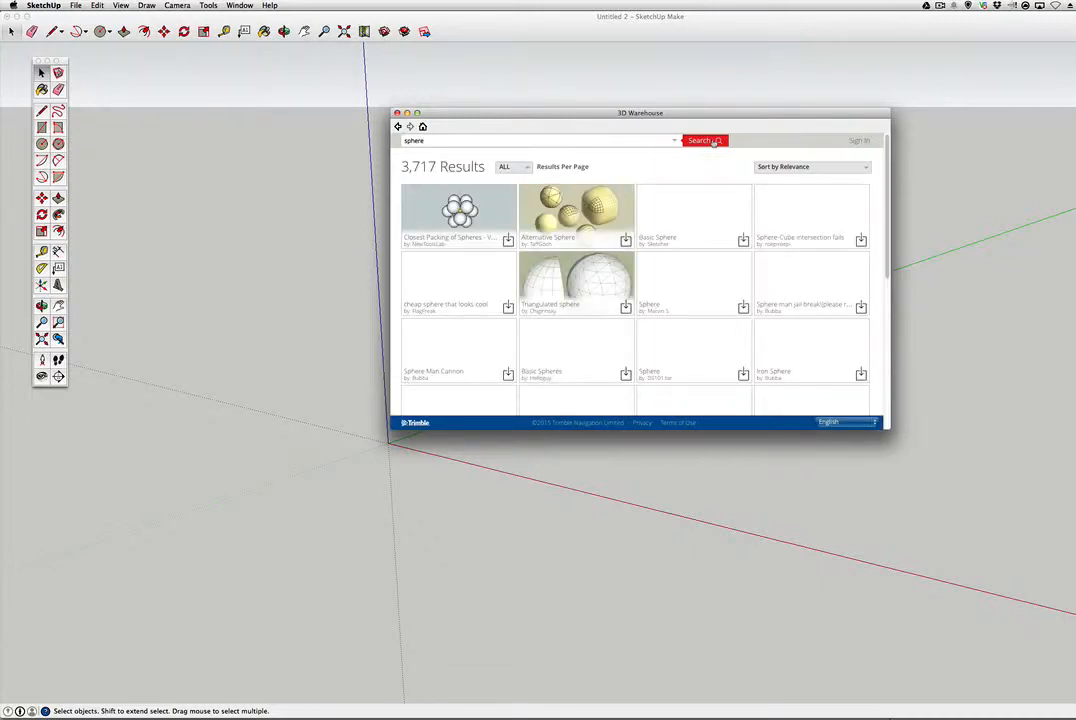
# Step: Load the Basic Sphere from the search results directly into the model and place it on the green axis
pyautogui.click(707, 212)
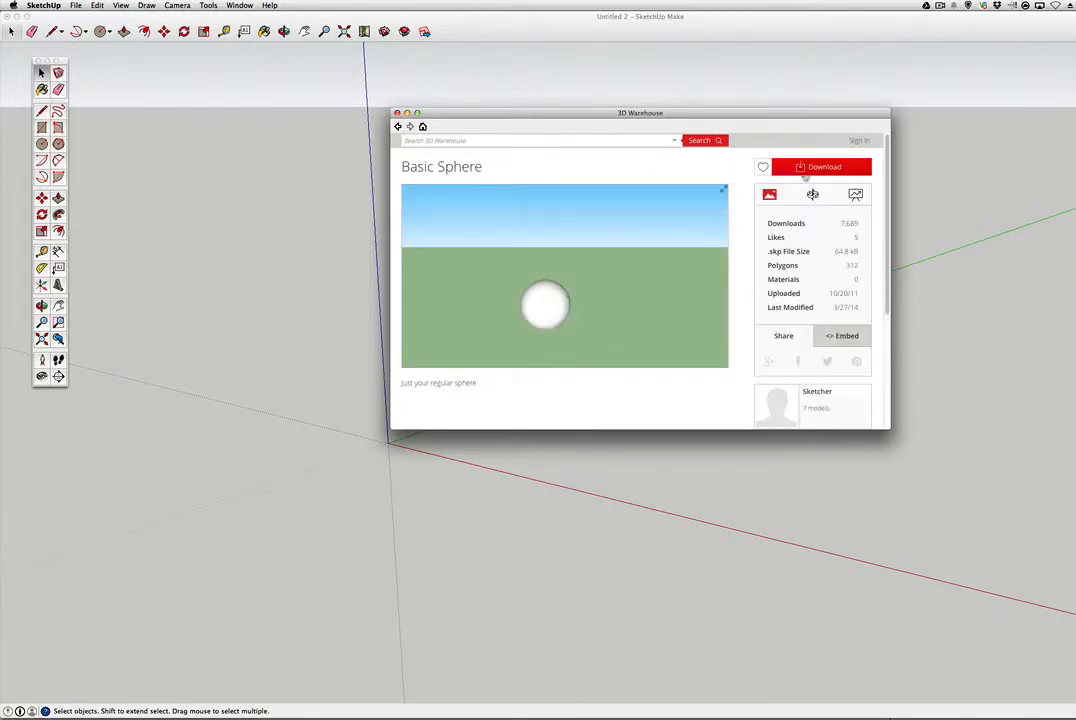
pyautogui.click(818, 168)
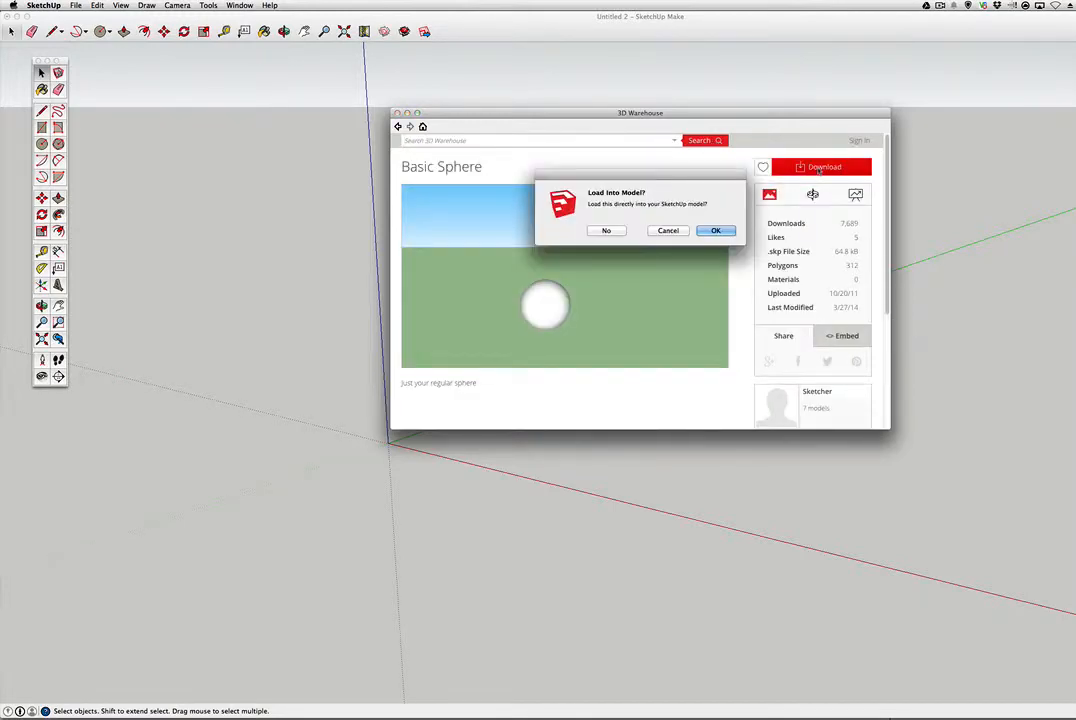
pyautogui.click(716, 231)
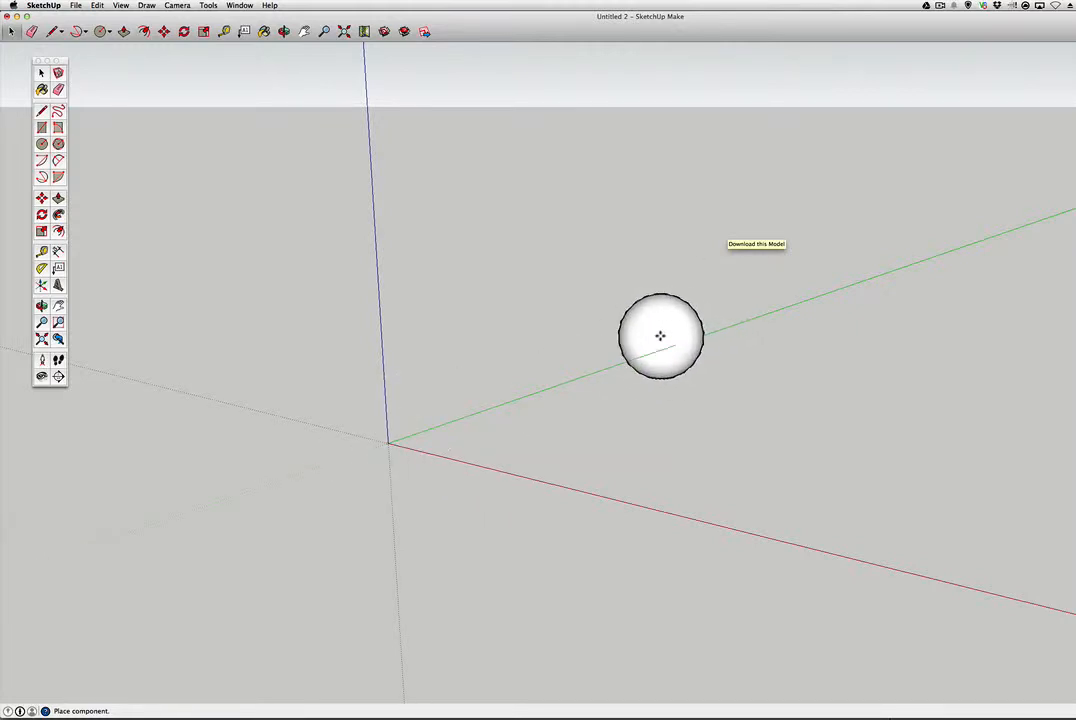
pyautogui.click(665, 347)
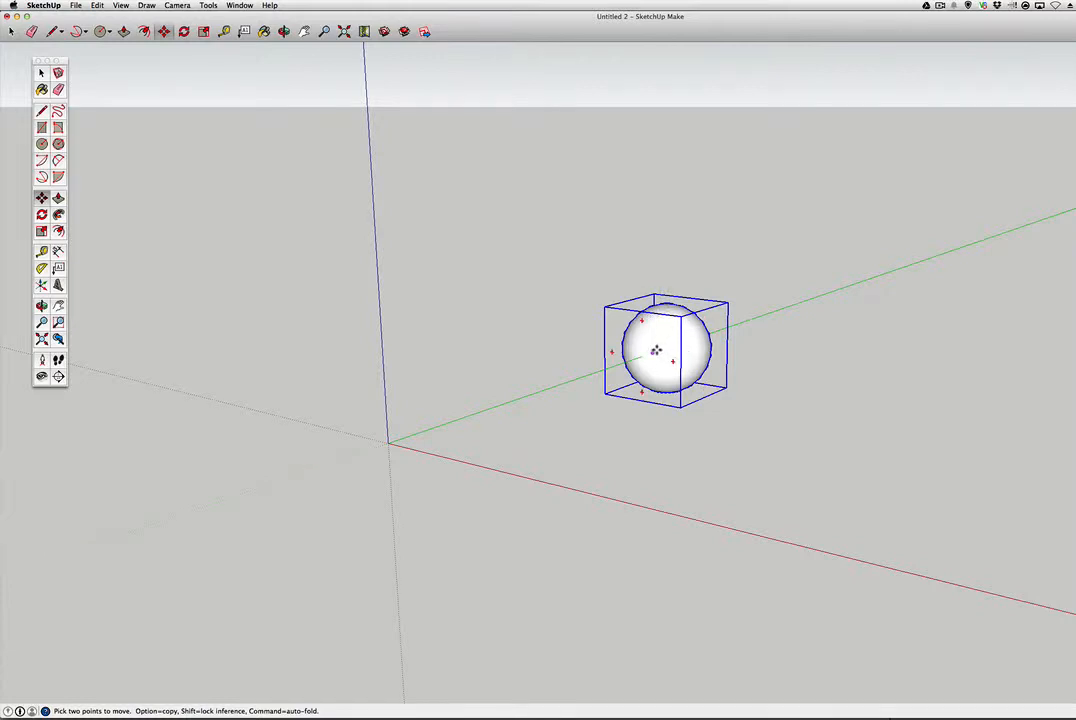
# Step: Move the sphere to the origin and from there onto the red axis
pyautogui.click(648, 351)
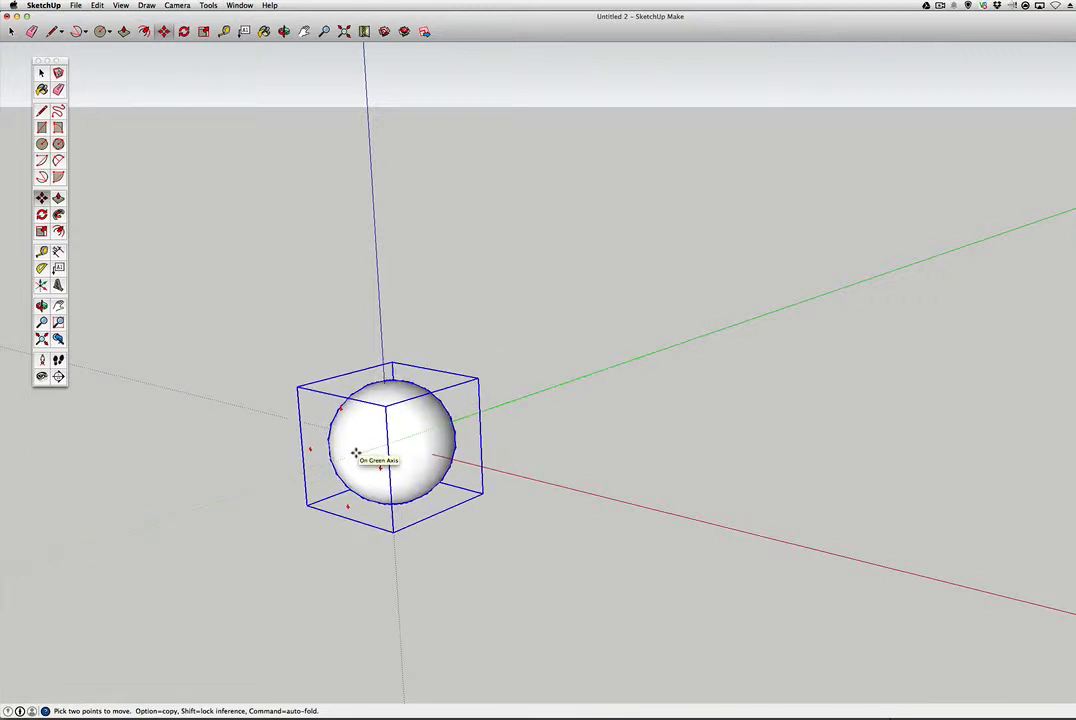
pyautogui.click(418, 447)
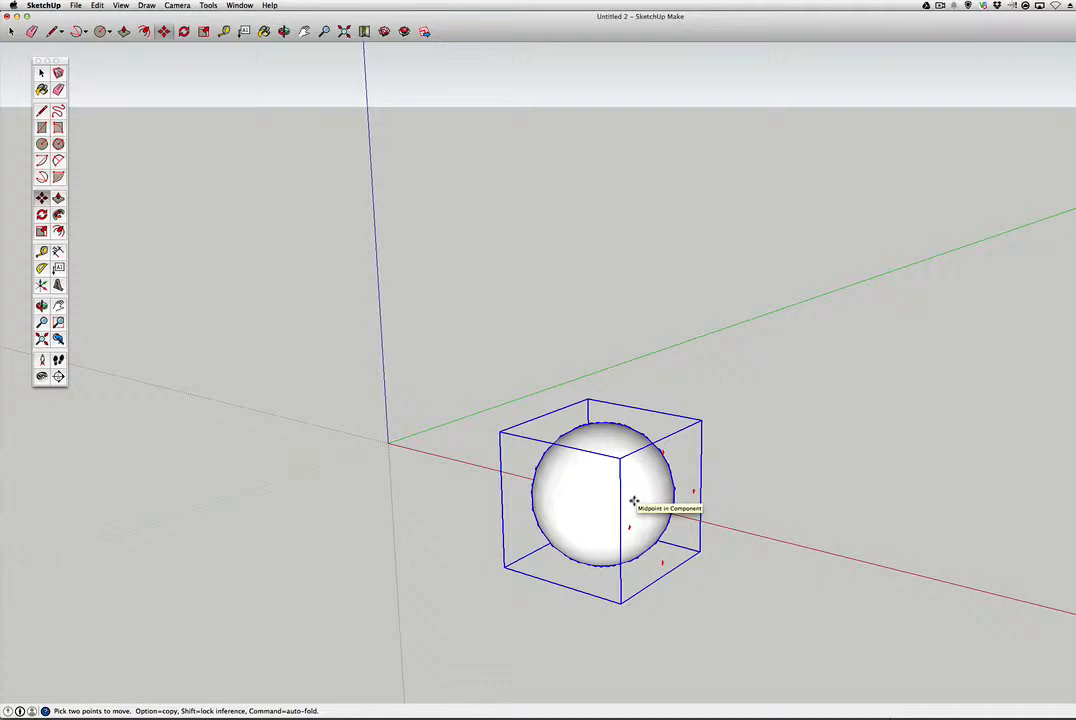
pyautogui.click(634, 500)
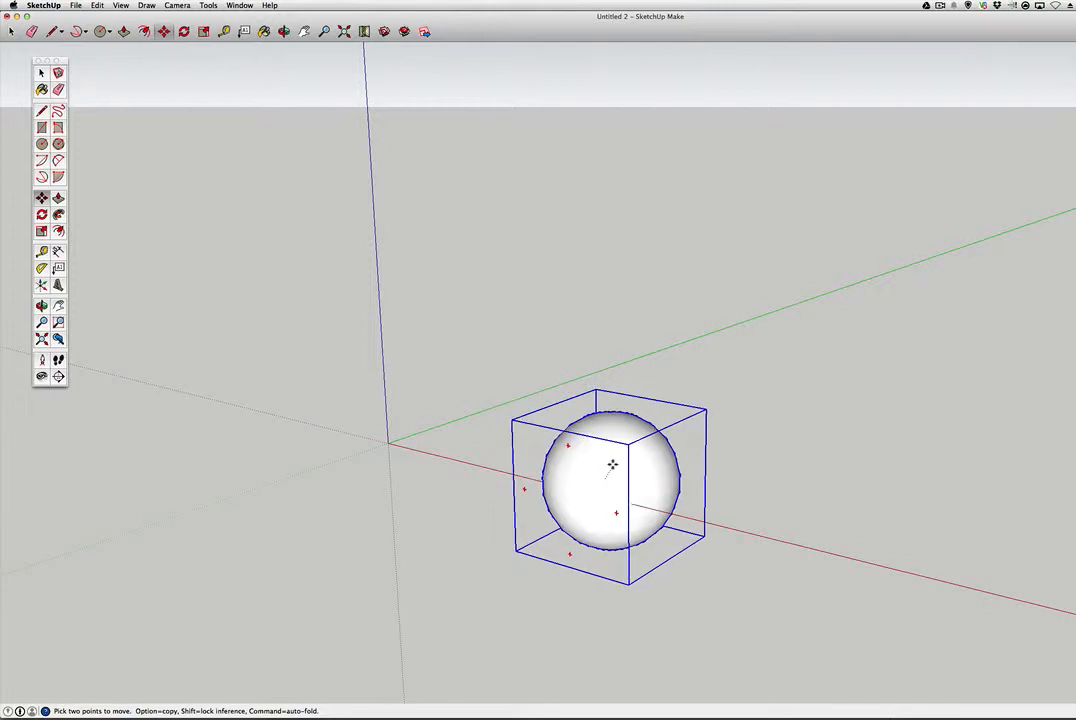
# Step: Delete the imported sphere from the model
pyautogui.press('space')
pyautogui.moveTo(486, 391); pyautogui.dragTo(843, 686)
pyautogui.press('Delete')
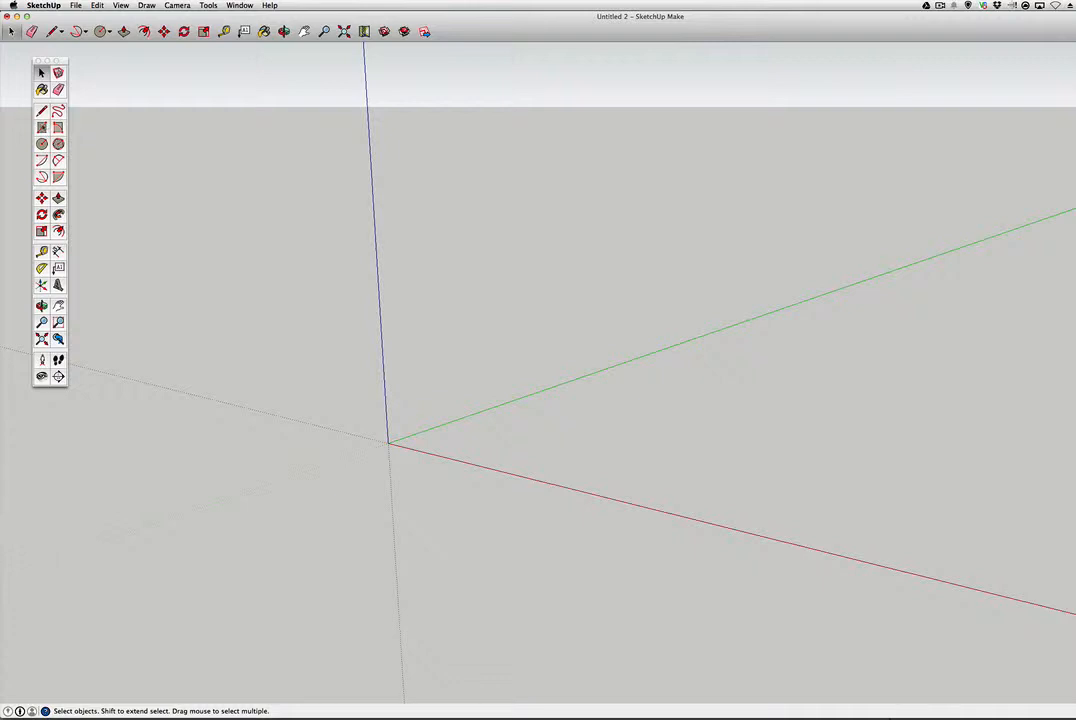
# Step: Draw a long rectangle on the ground between the red and green axes and Push/Pull it up into a box
pyautogui.press('r')
pyautogui.click(542, 411)
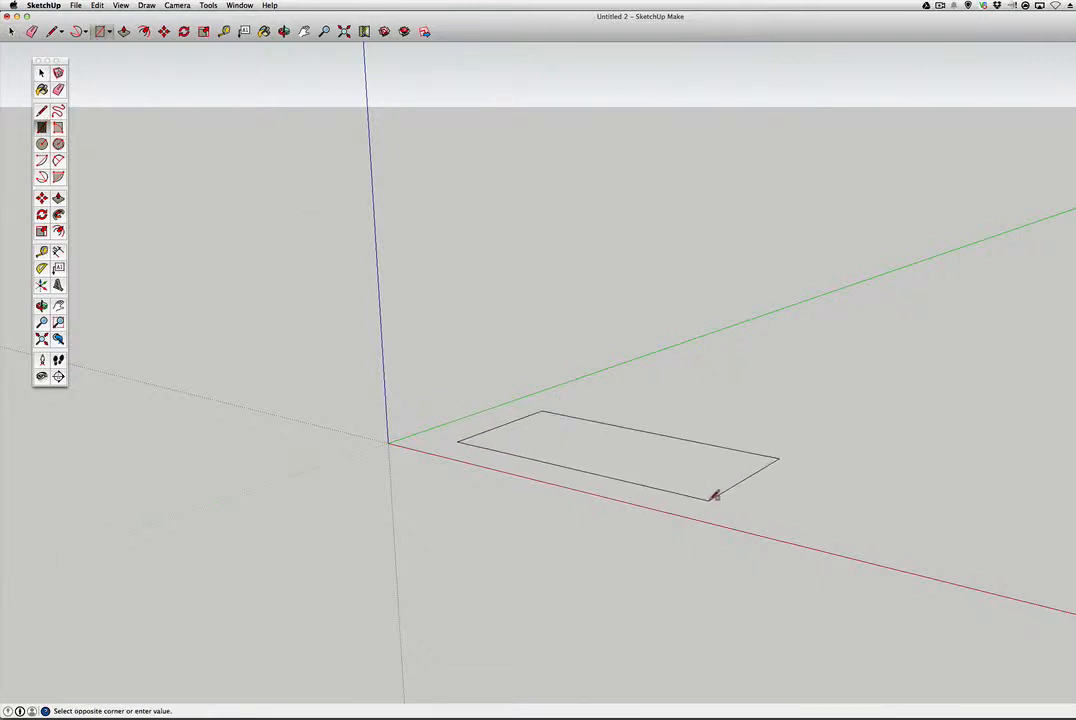
pyautogui.click(714, 497)
pyautogui.press('p')
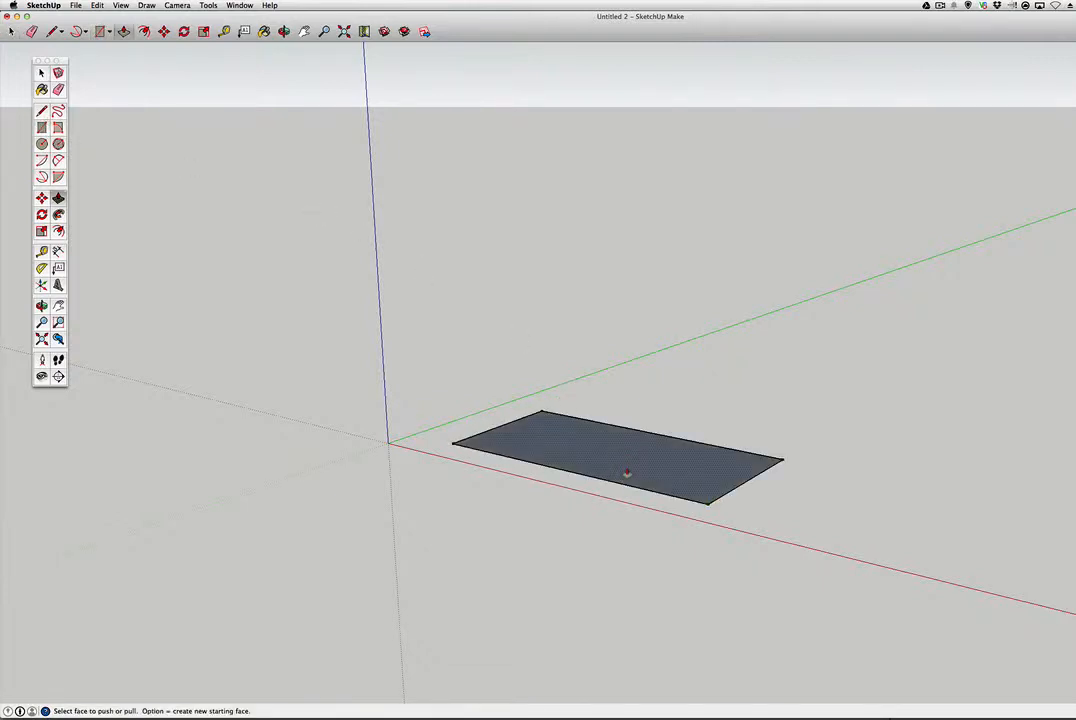
pyautogui.moveTo(623, 471); pyautogui.dragTo(644, 382)
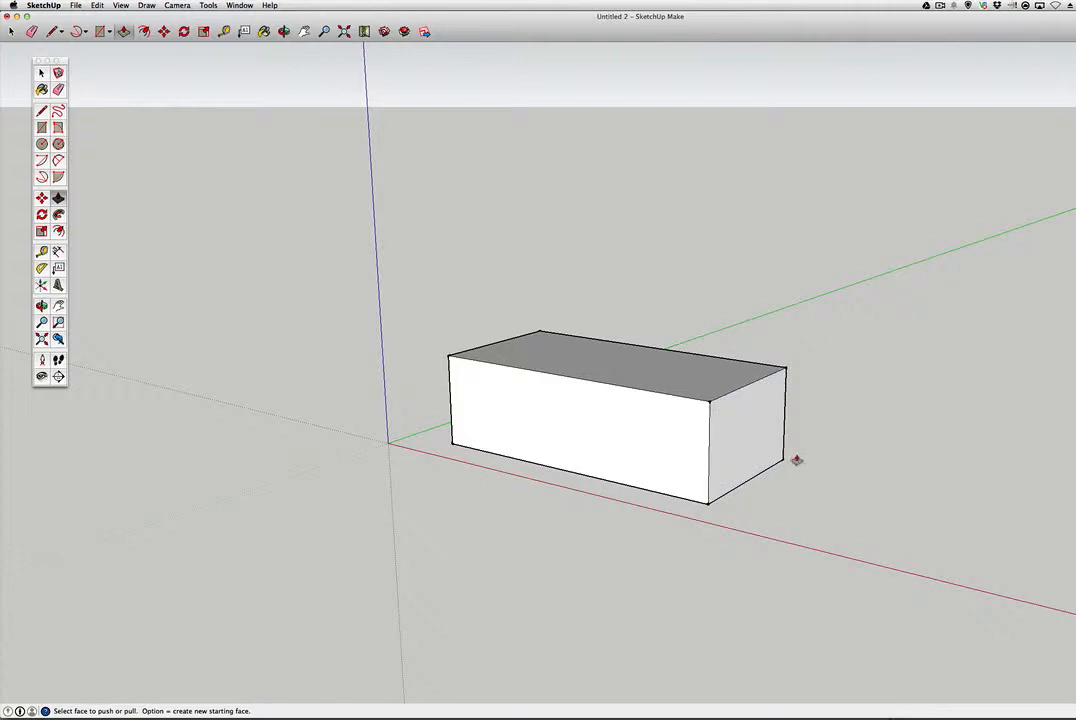
# Step: Draw a rounding two-point arc across the upper corner of the box's end face nearest the blue axis
pyautogui.press('o')
pyautogui.moveTo(827, 450); pyautogui.dragTo(399, 384)
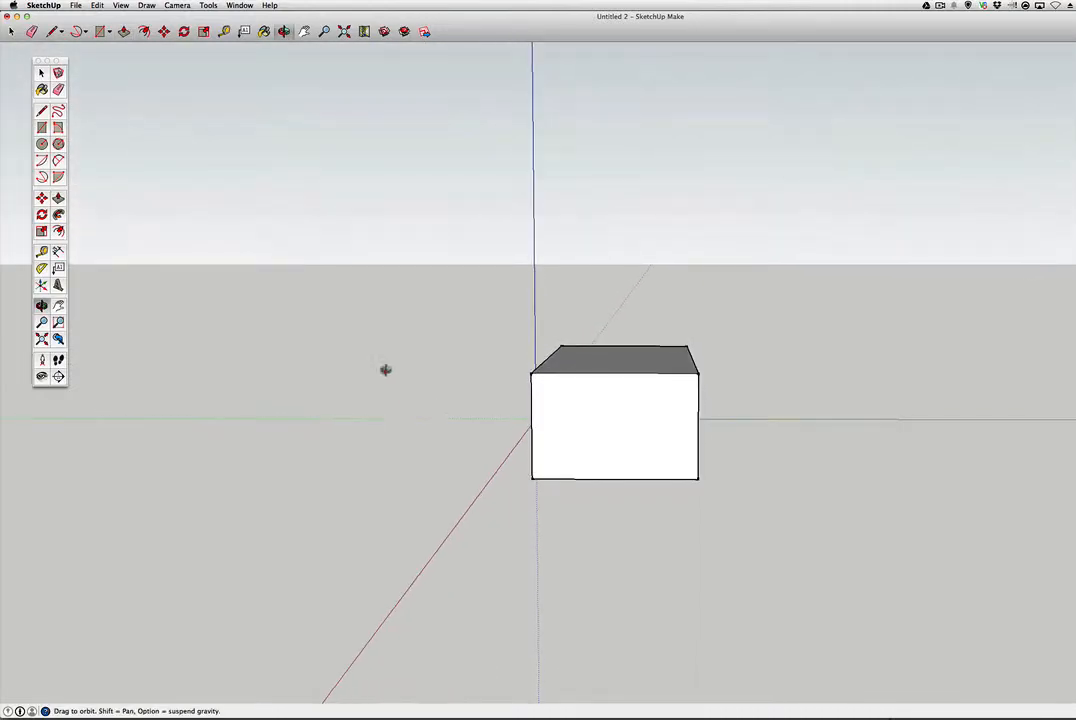
pyautogui.click(58, 160)
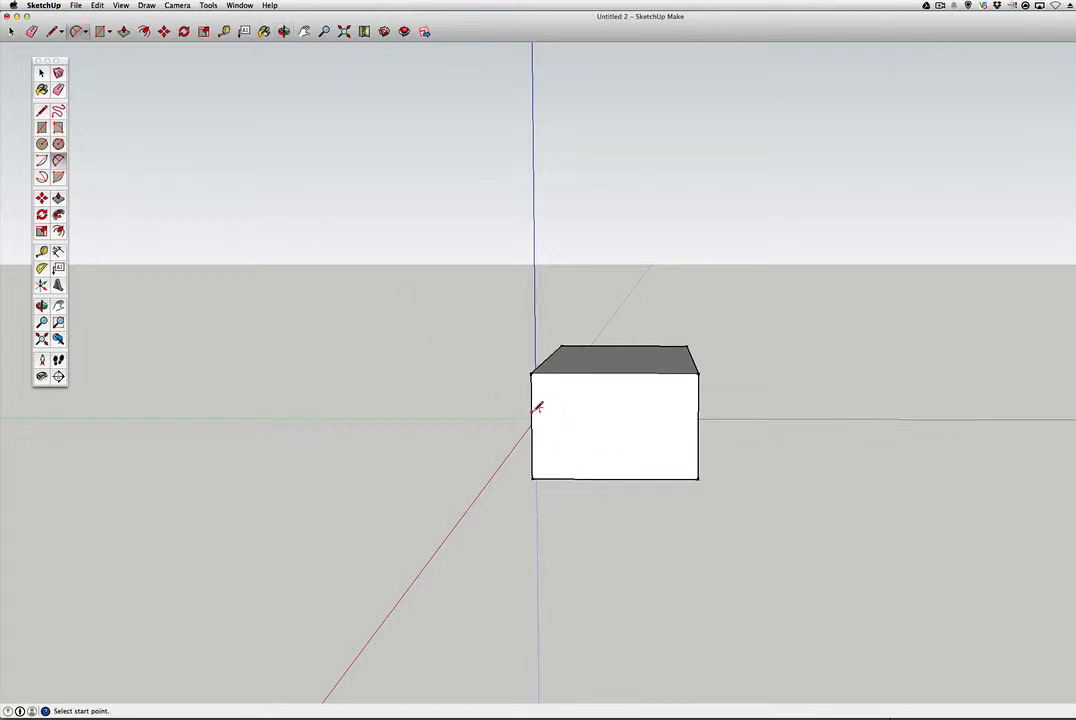
pyautogui.click(537, 407)
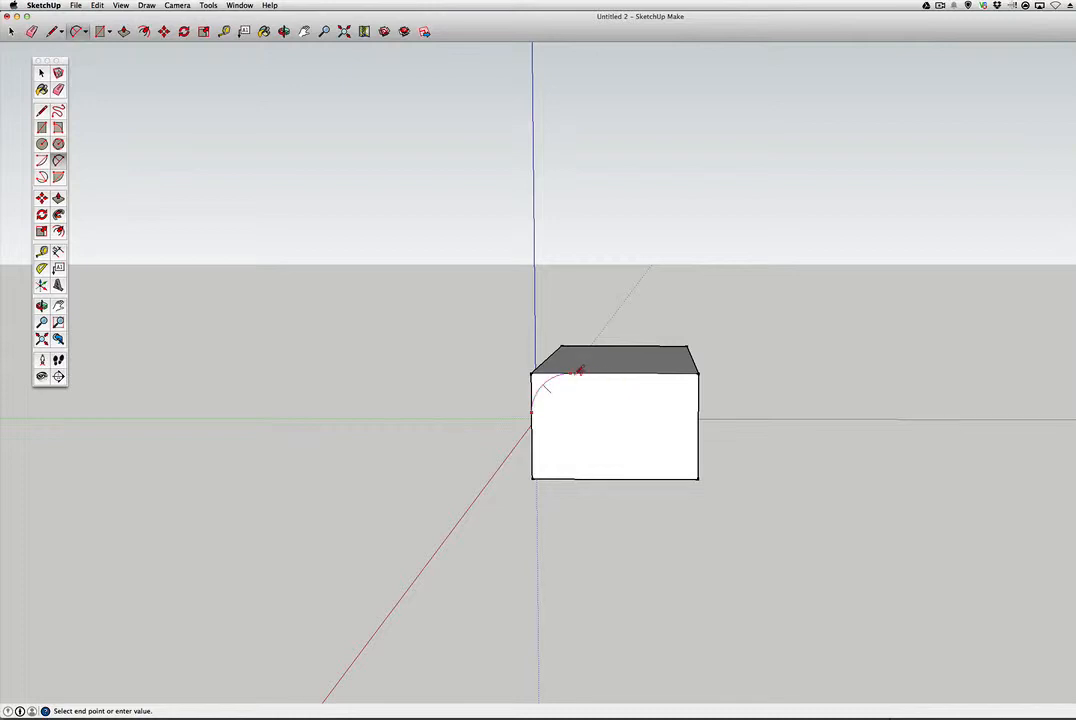
pyautogui.click(571, 375)
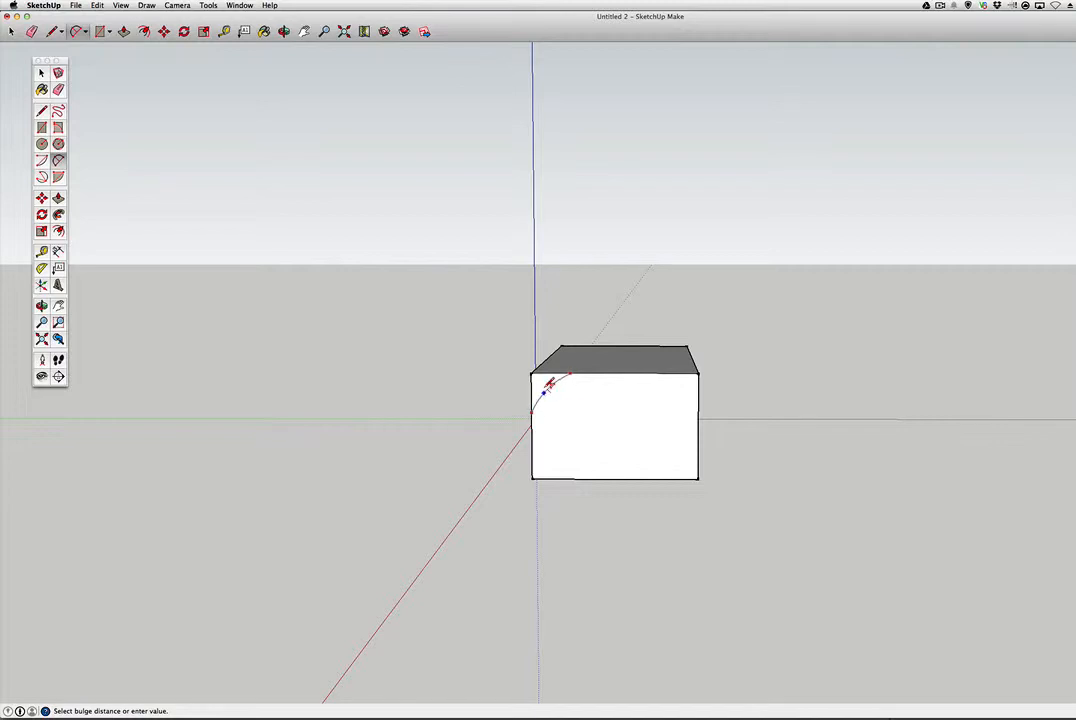
pyautogui.click(546, 387)
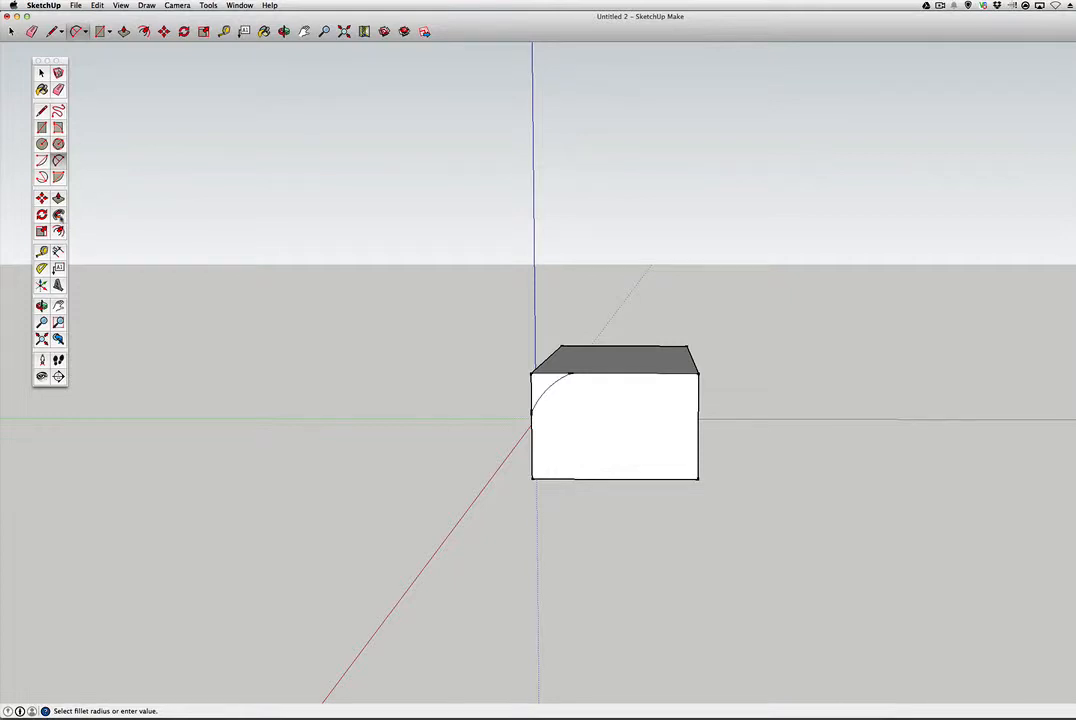
# Step: Use Follow Me to sweep the arc's corner profile around all the box's top edges, rounding them
pyautogui.click(58, 198)
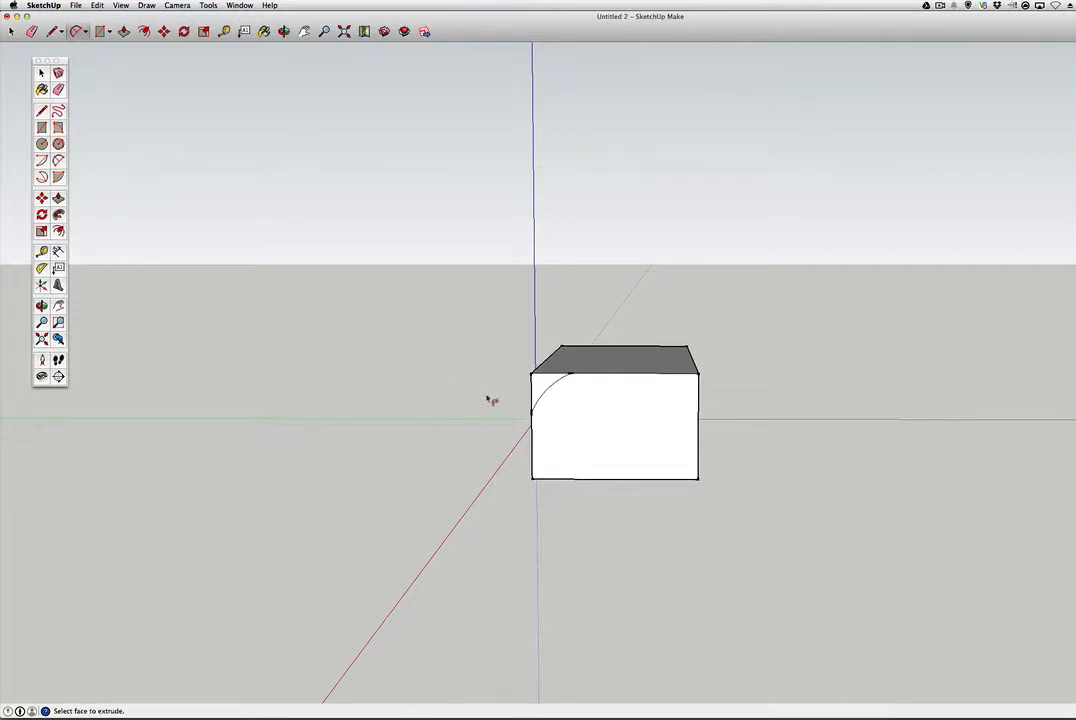
pyautogui.click(548, 388)
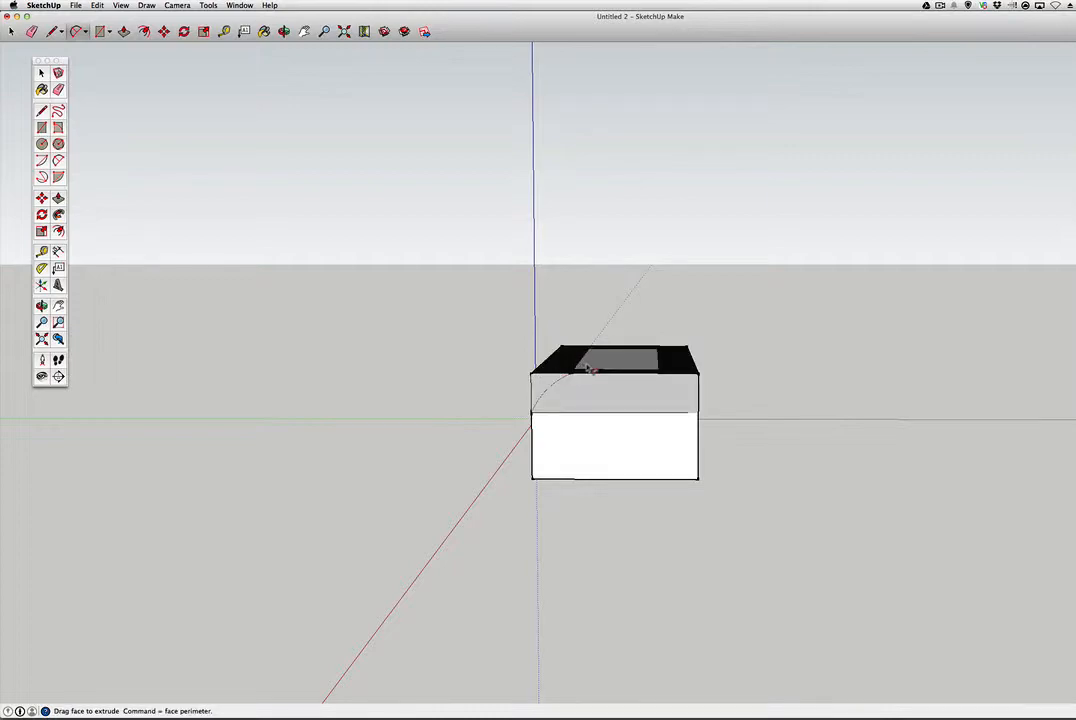
pyautogui.click(565, 352)
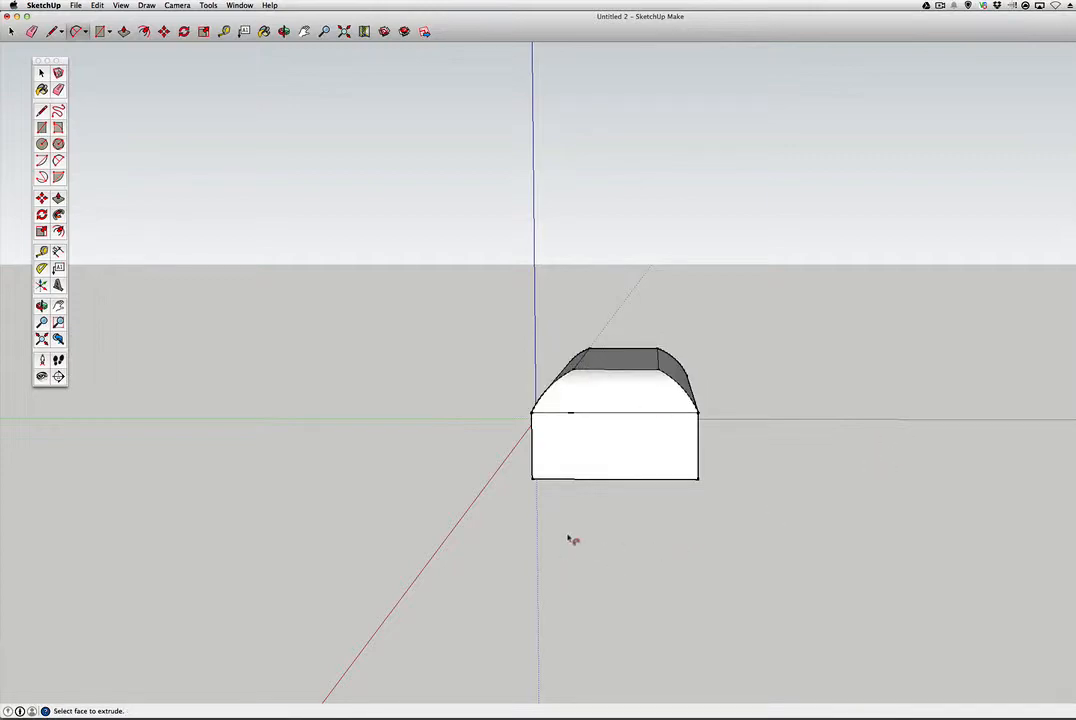
pyautogui.press('o')
pyautogui.moveTo(553, 541); pyautogui.dragTo(952, 602)
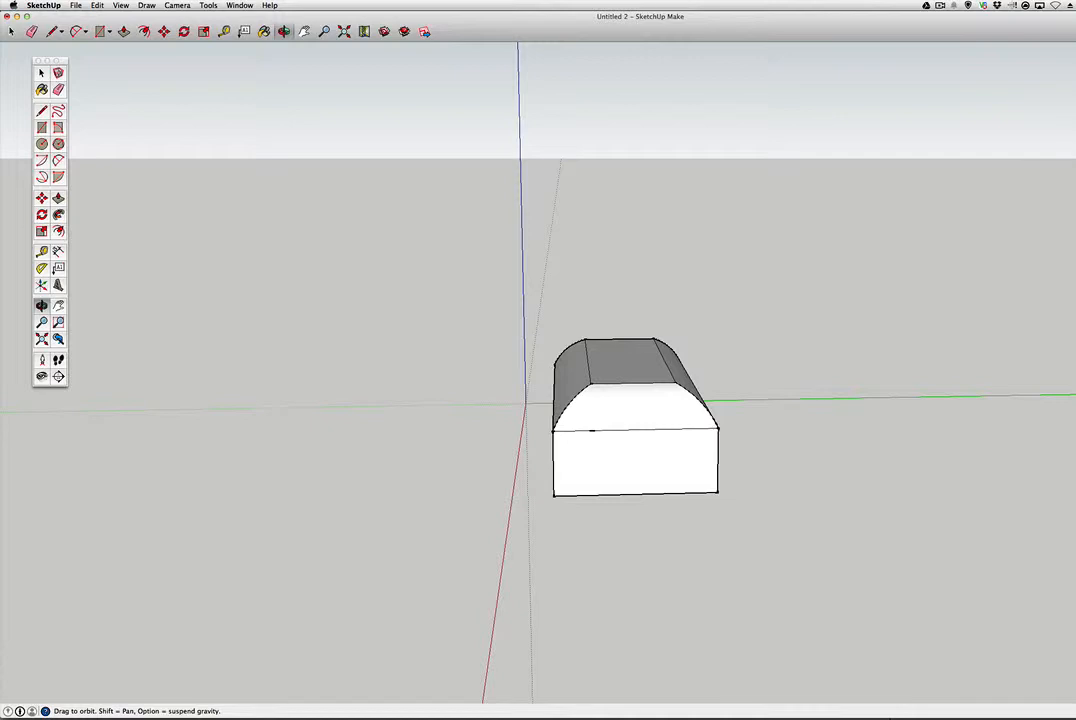
pyautogui.press('super+Tab')
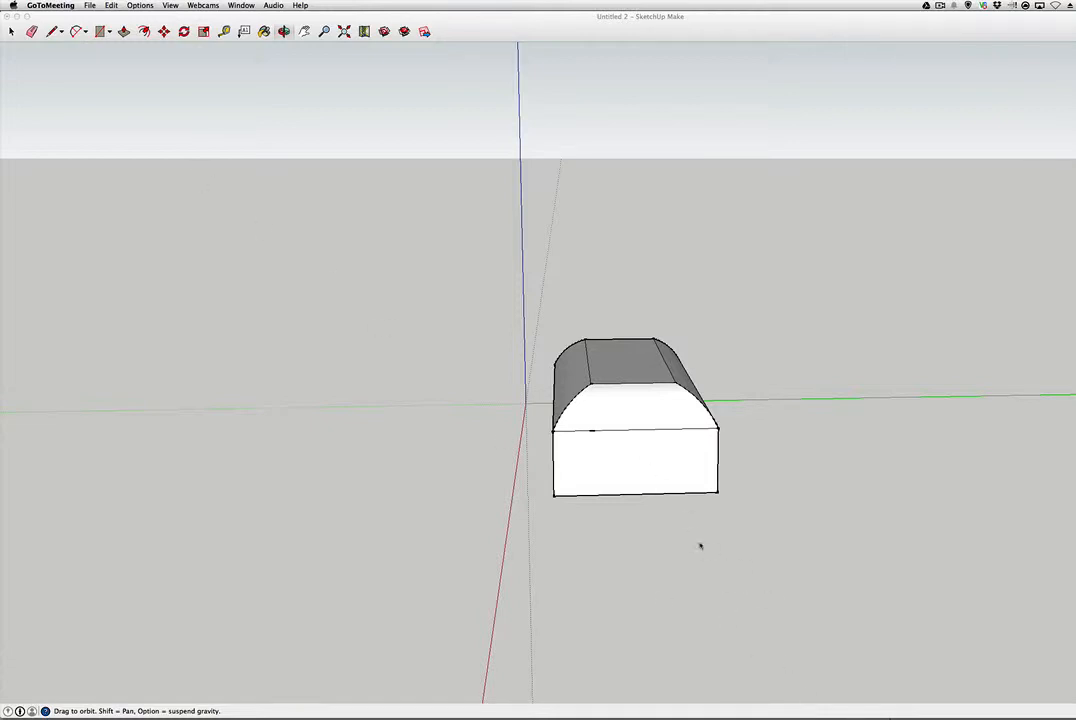
pyautogui.moveTo(700, 545); pyautogui.dragTo(821, 600)
pyautogui.press('space')
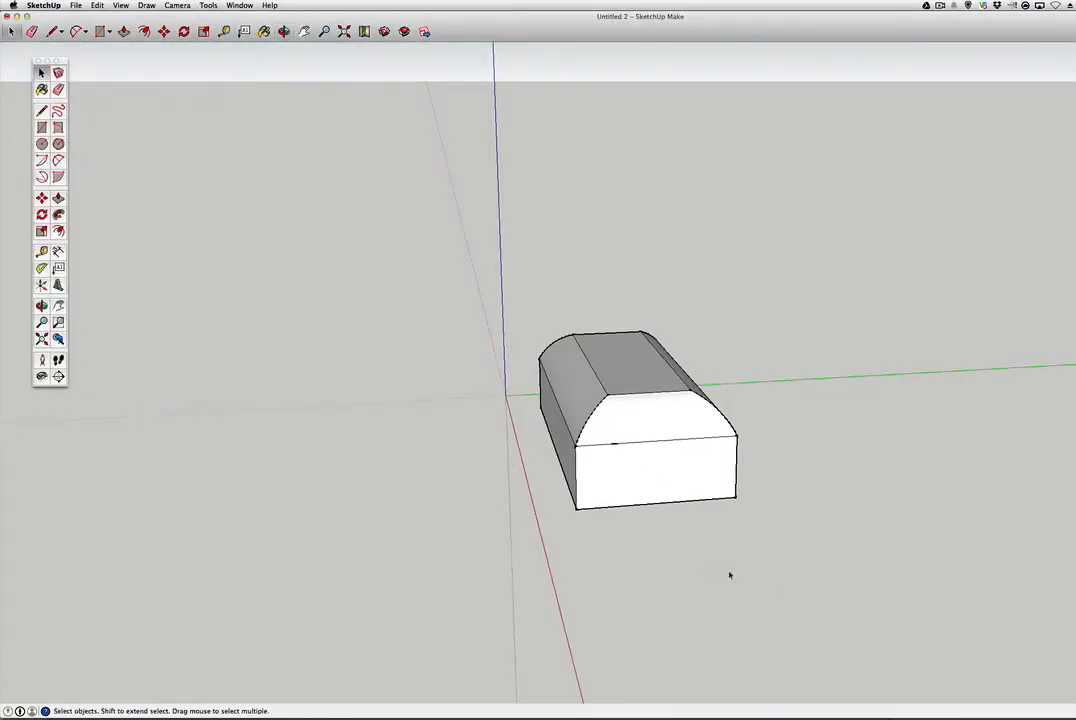
# Step: Draw a rectangle on the ground beside the rounded box and Push/Pull it up into a second, taller box
pyautogui.press('r')
pyautogui.click(750, 570)
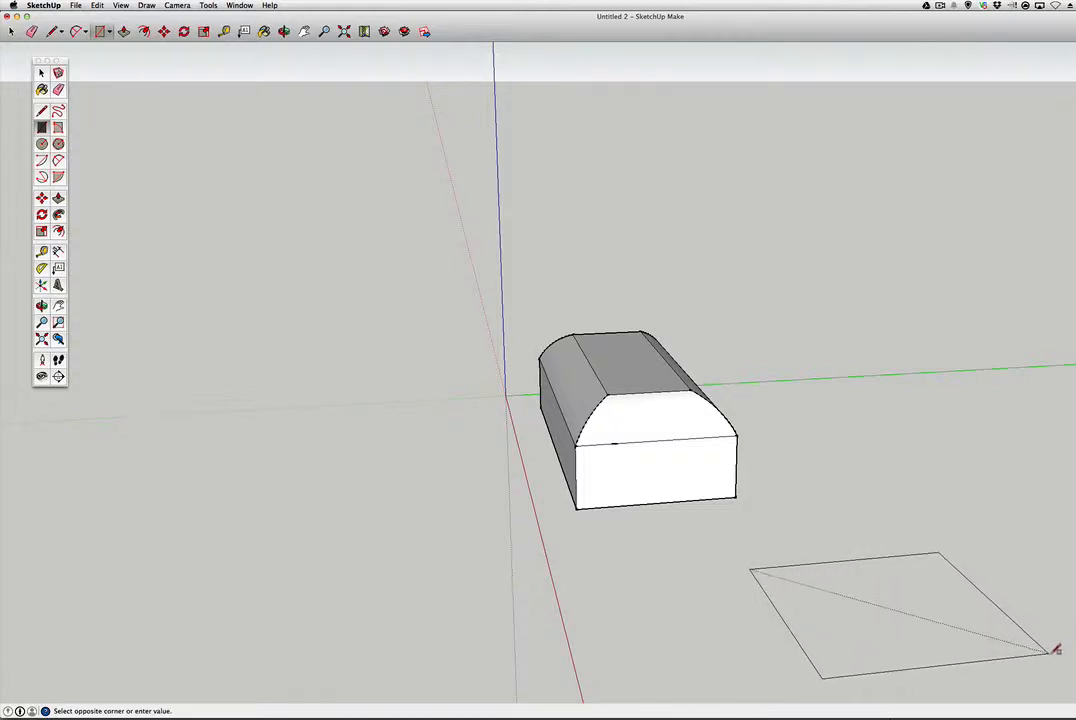
pyautogui.click(1055, 651)
pyautogui.press('p')
pyautogui.moveTo(924, 631); pyautogui.dragTo(922, 466)
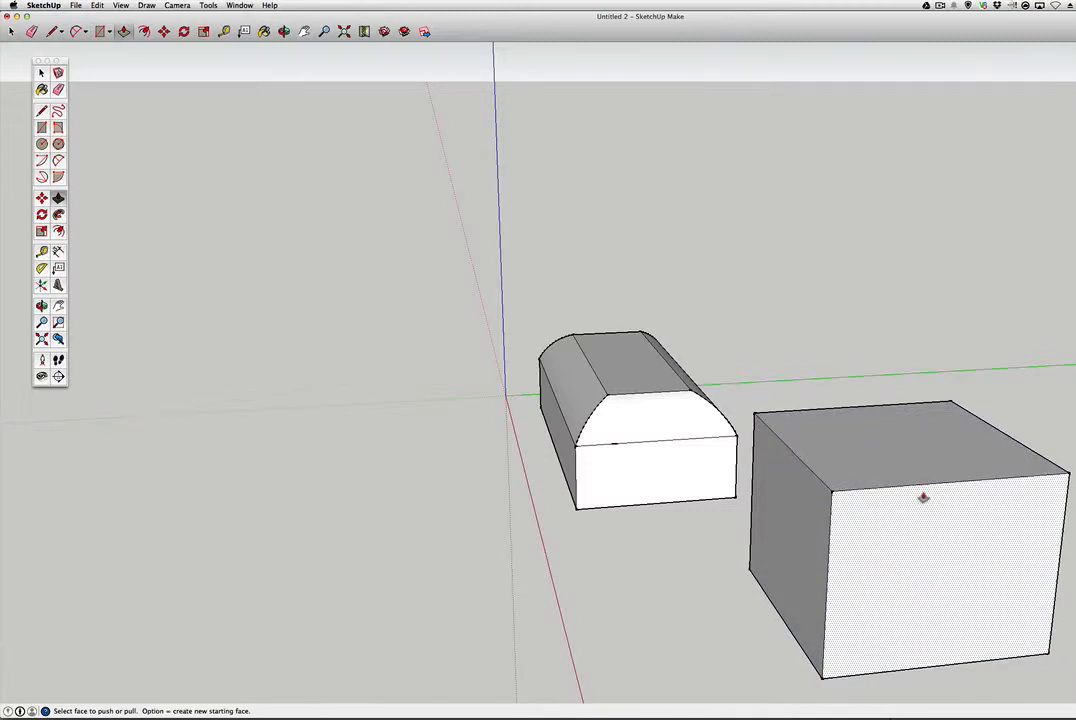
# Step: Draw a rounding two-point arc across the second box's front face at the upper corner nearest the first box
pyautogui.press('space')
pyautogui.press('o')
pyautogui.moveTo(876, 545); pyautogui.dragTo(750, 454)
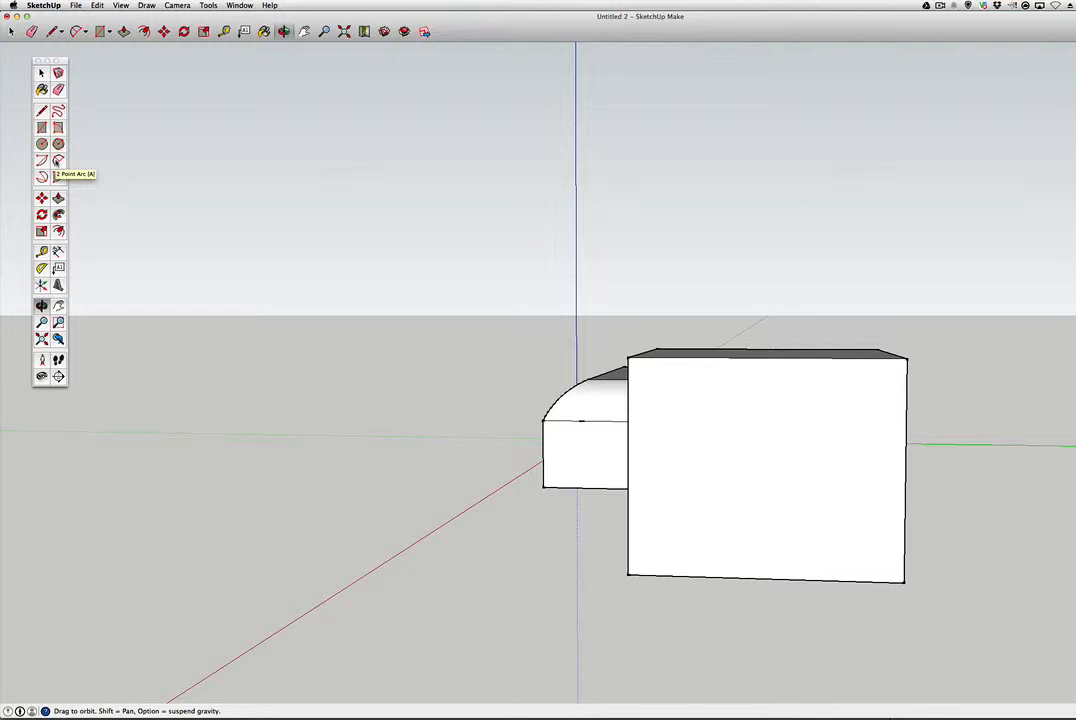
pyautogui.click(57, 161)
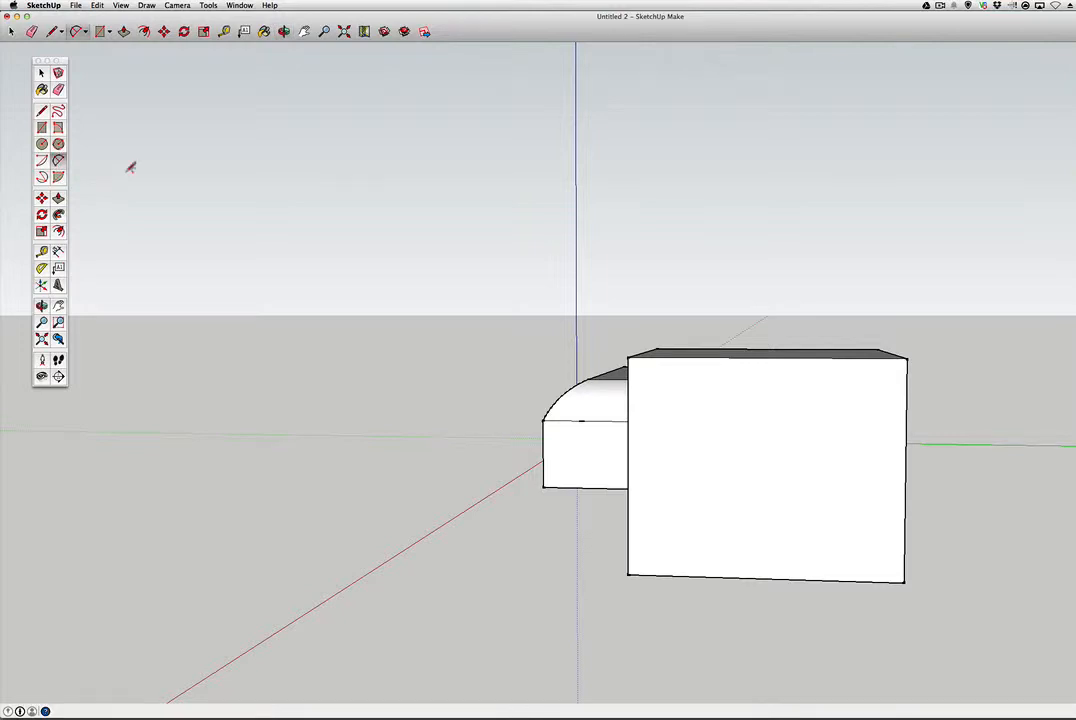
pyautogui.click(634, 407)
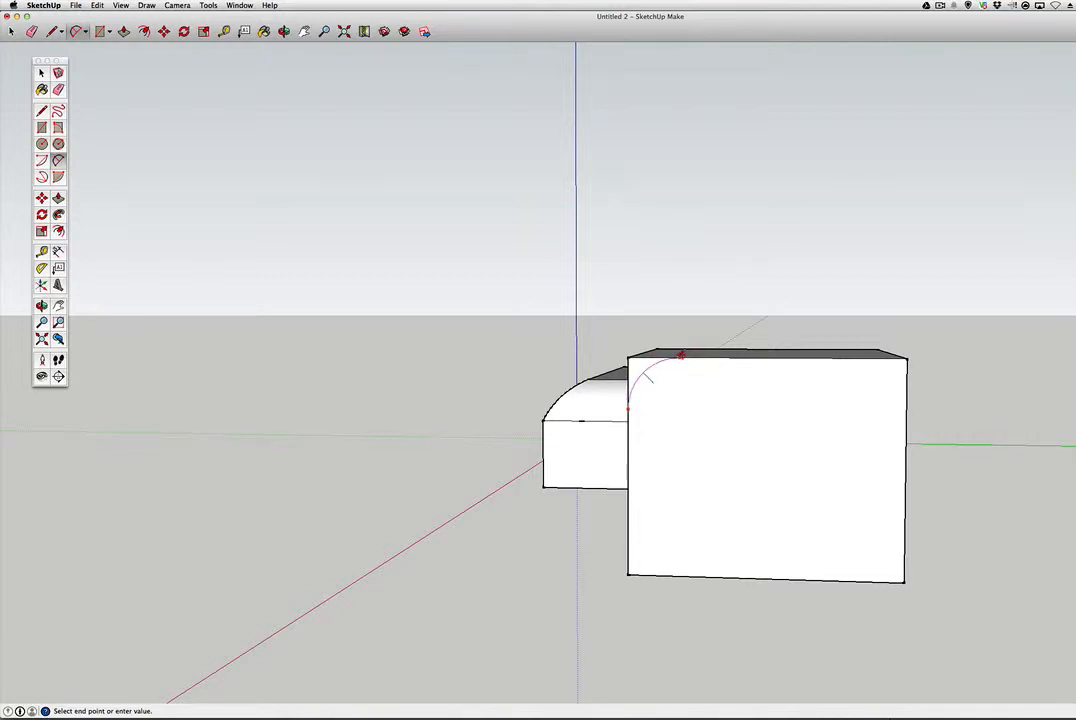
pyautogui.click(680, 356)
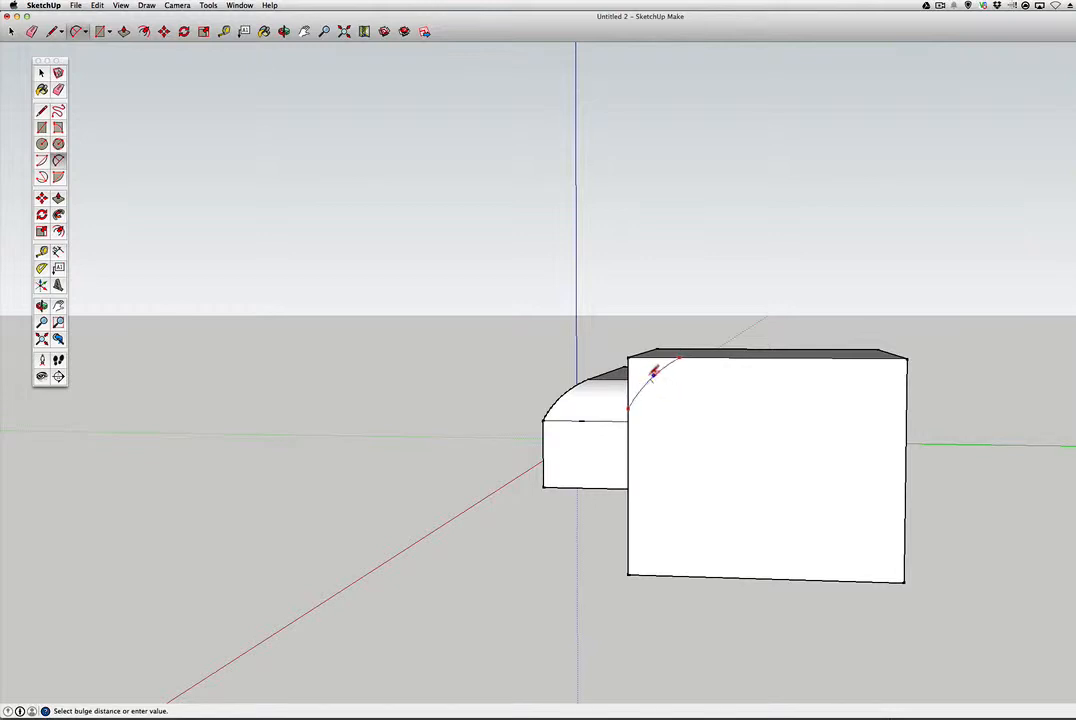
pyautogui.click(651, 372)
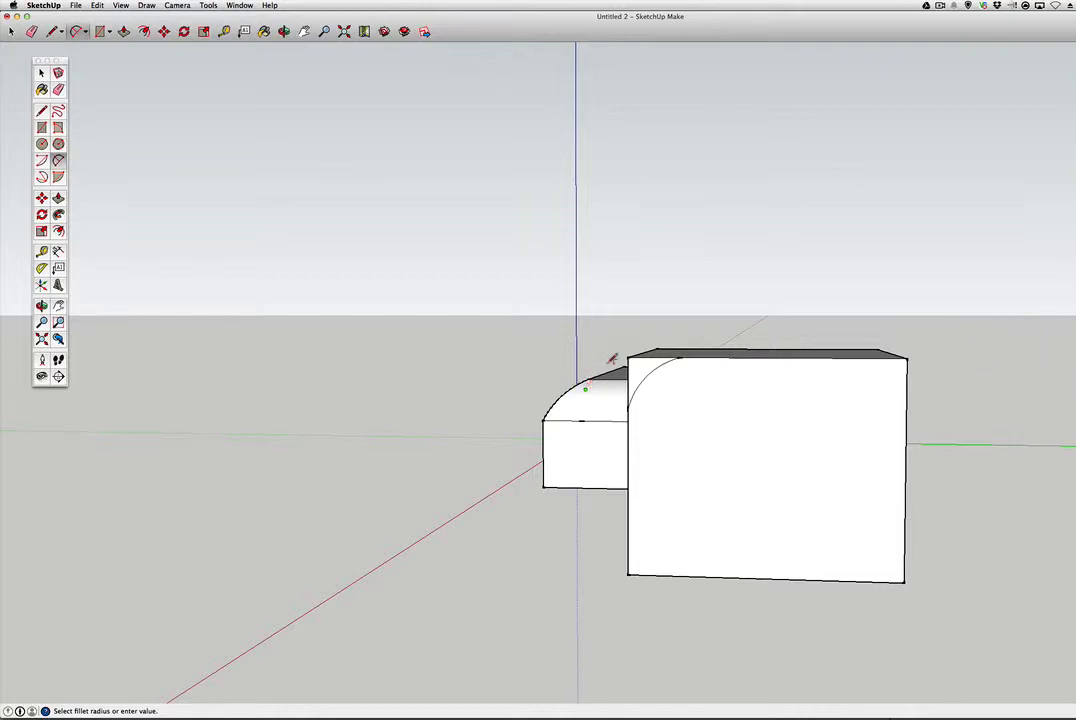
# Step: Try sweeping the second box's corner profile around its top perimeter with Follow Me, and undo the sweep
pyautogui.click(57, 196)
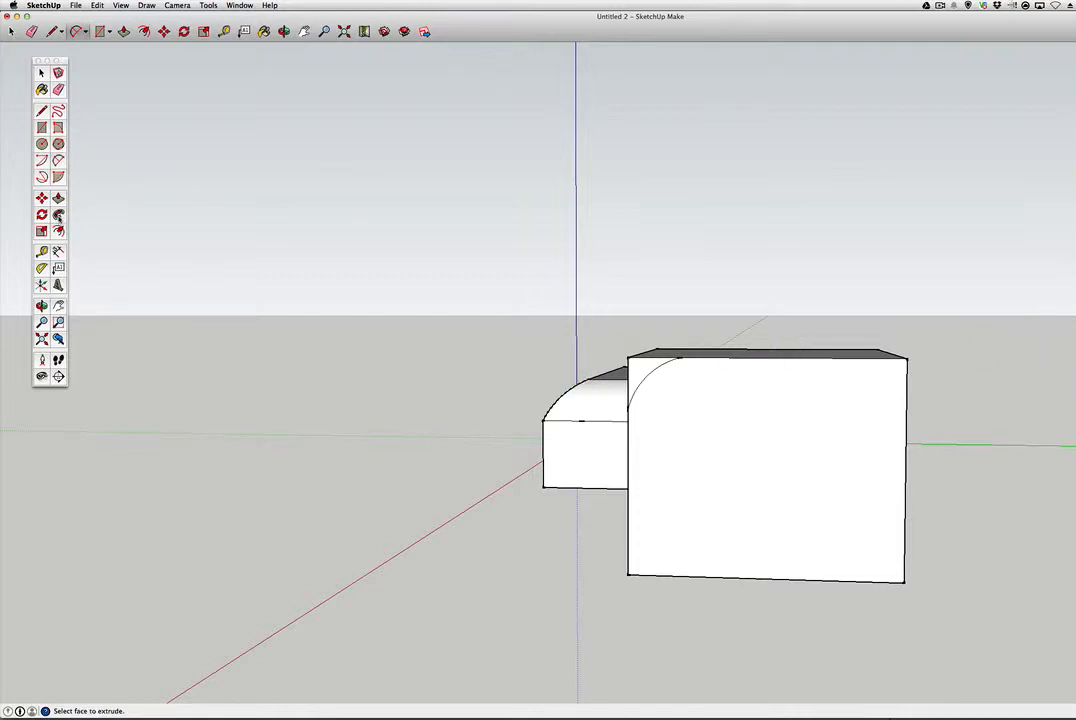
pyautogui.click(650, 370)
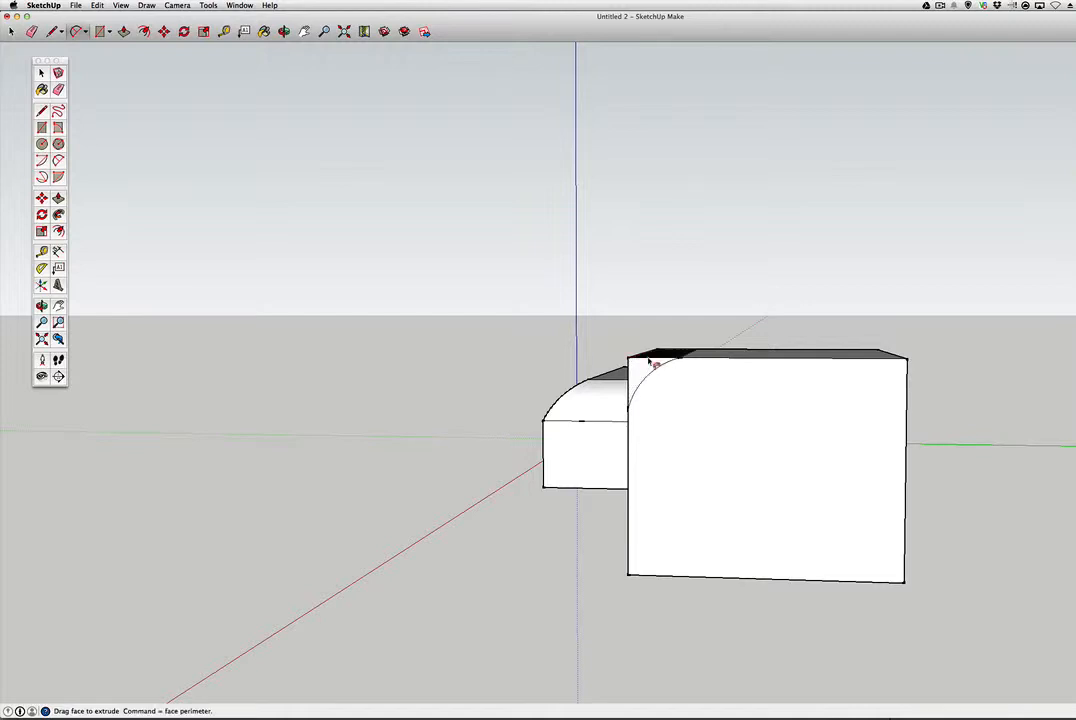
pyautogui.scroll(1, 746, 362)
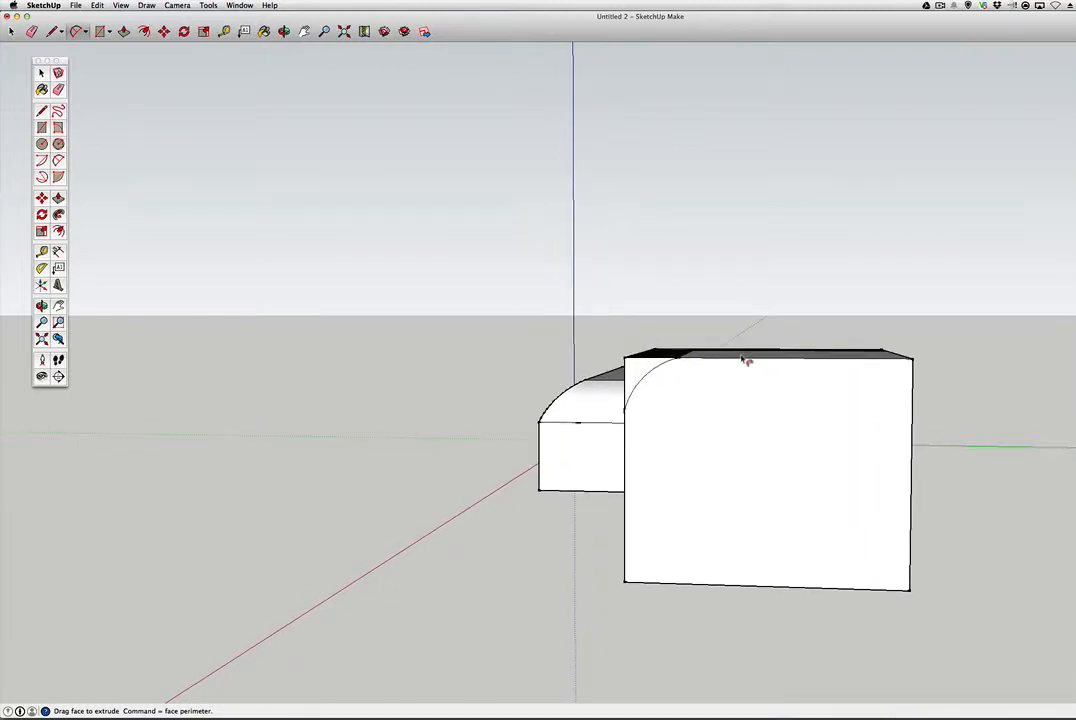
pyautogui.press('o')
pyautogui.moveTo(740, 356); pyautogui.dragTo(715, 518)
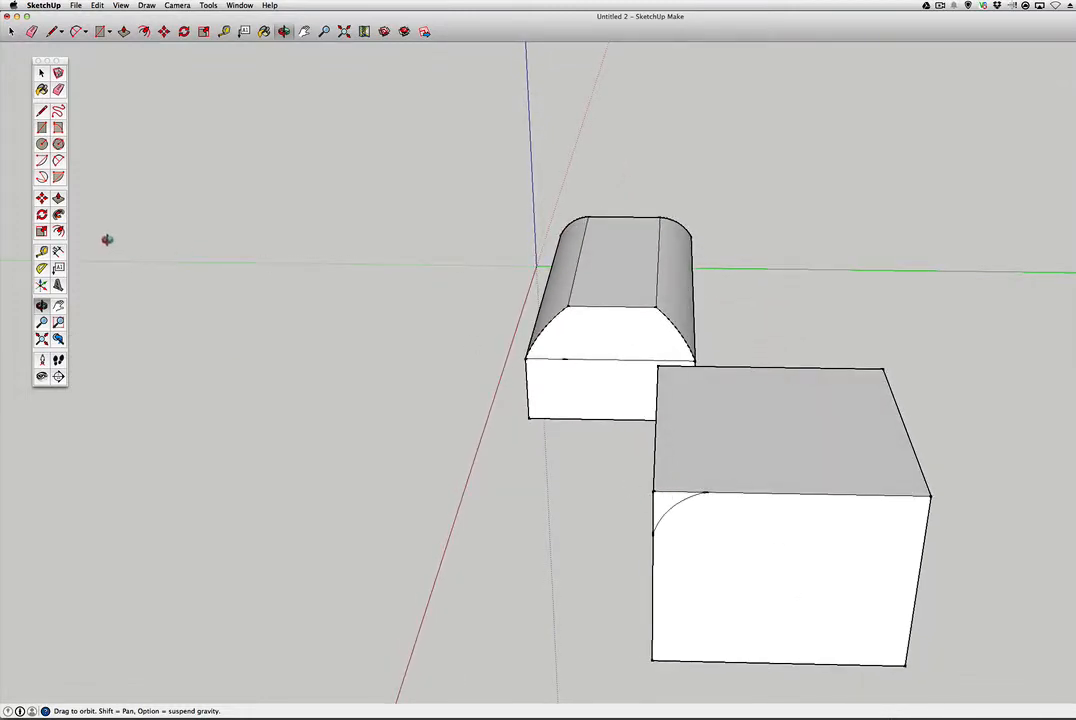
pyautogui.click(58, 197)
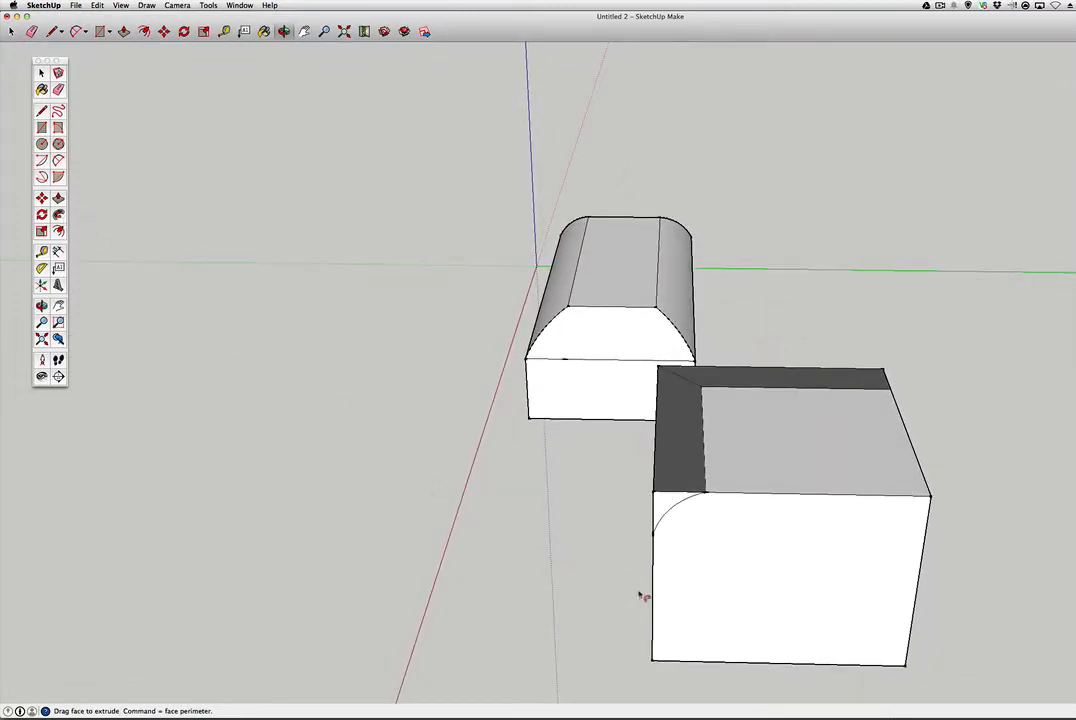
pyautogui.doubleClick(672, 506)
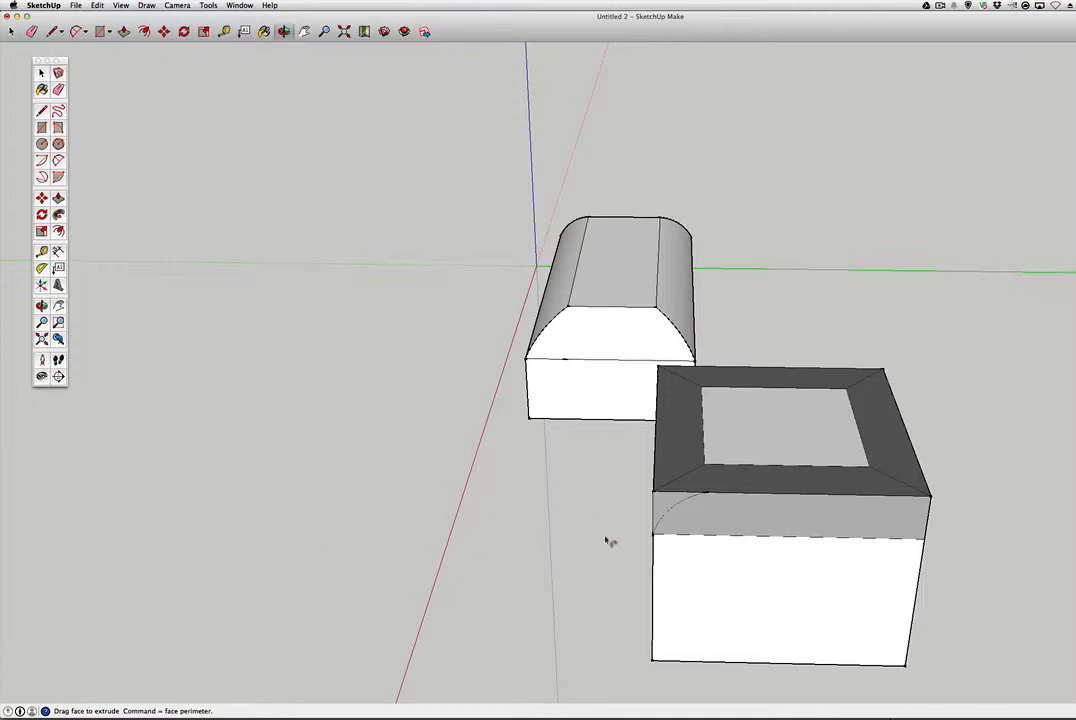
pyautogui.press('super+z')
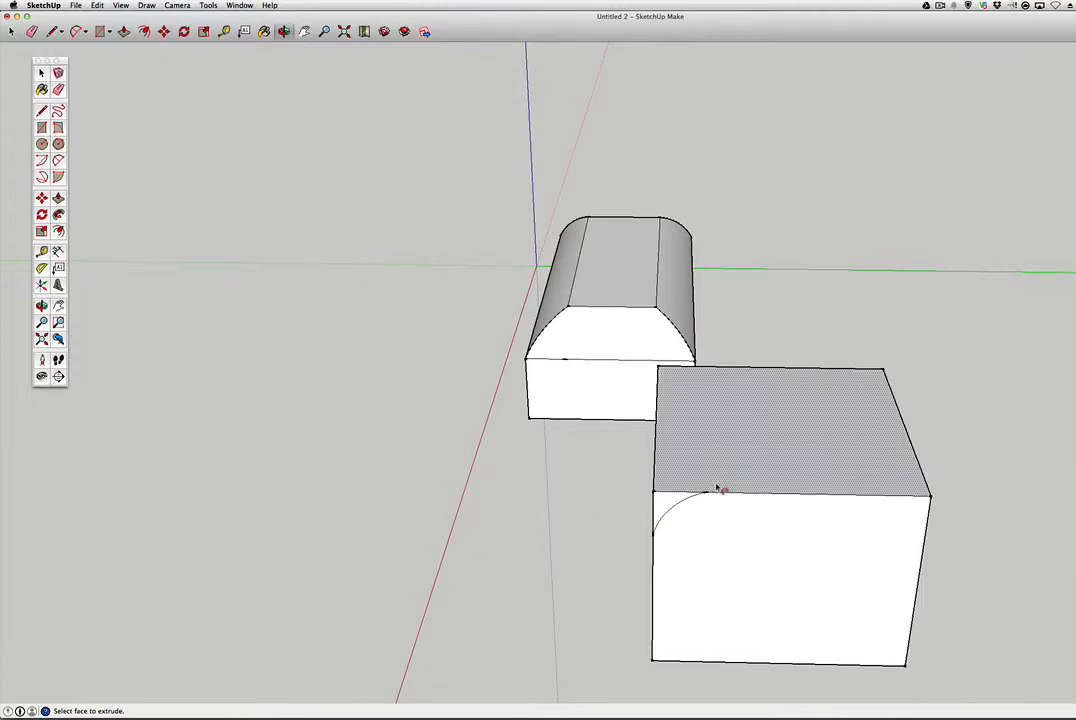
# Step: Sweep the second box's corner profile along only the adjoining side's top edge with Follow Me, and undo it
pyautogui.click(668, 503)
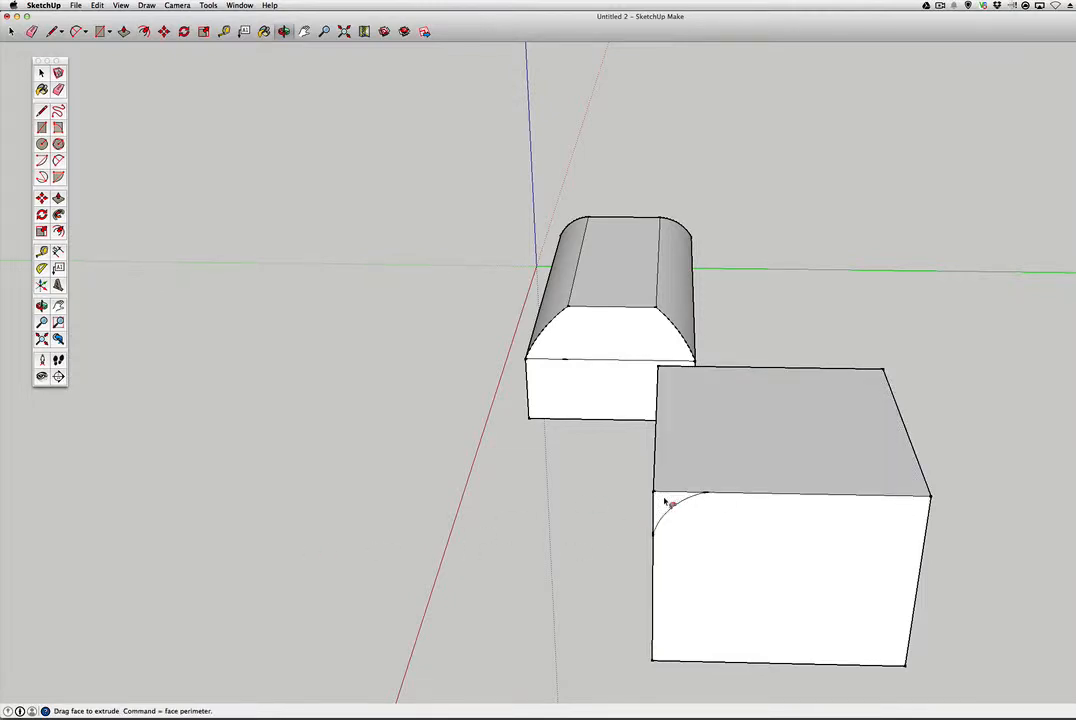
pyautogui.click(684, 497)
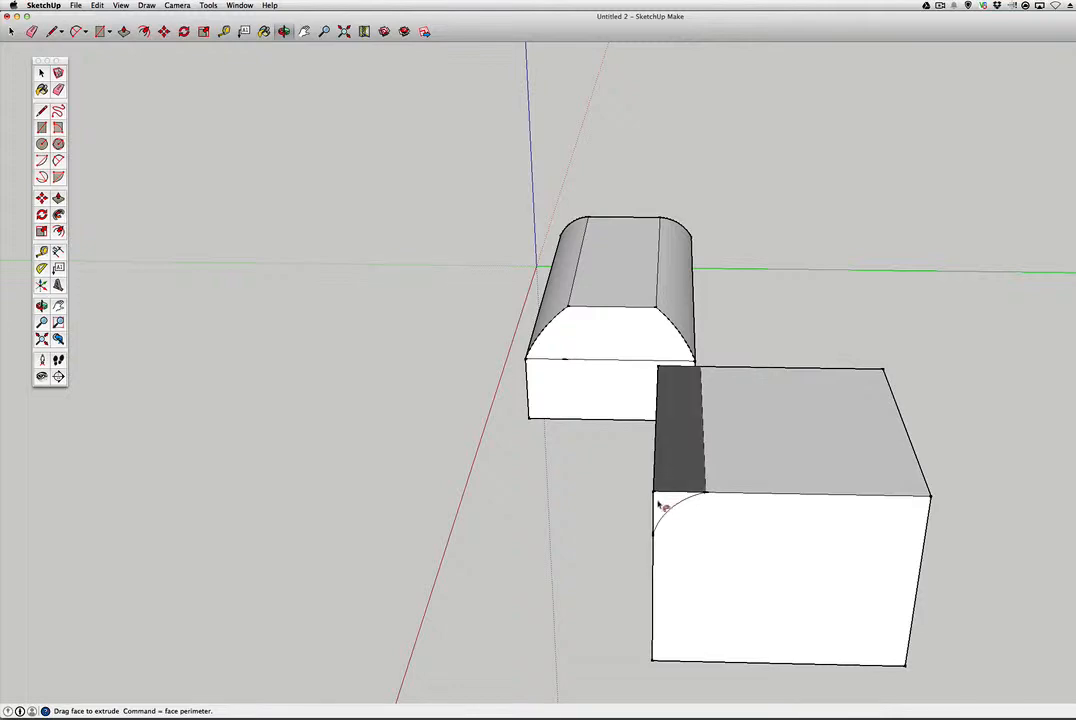
pyautogui.click(200, 253)
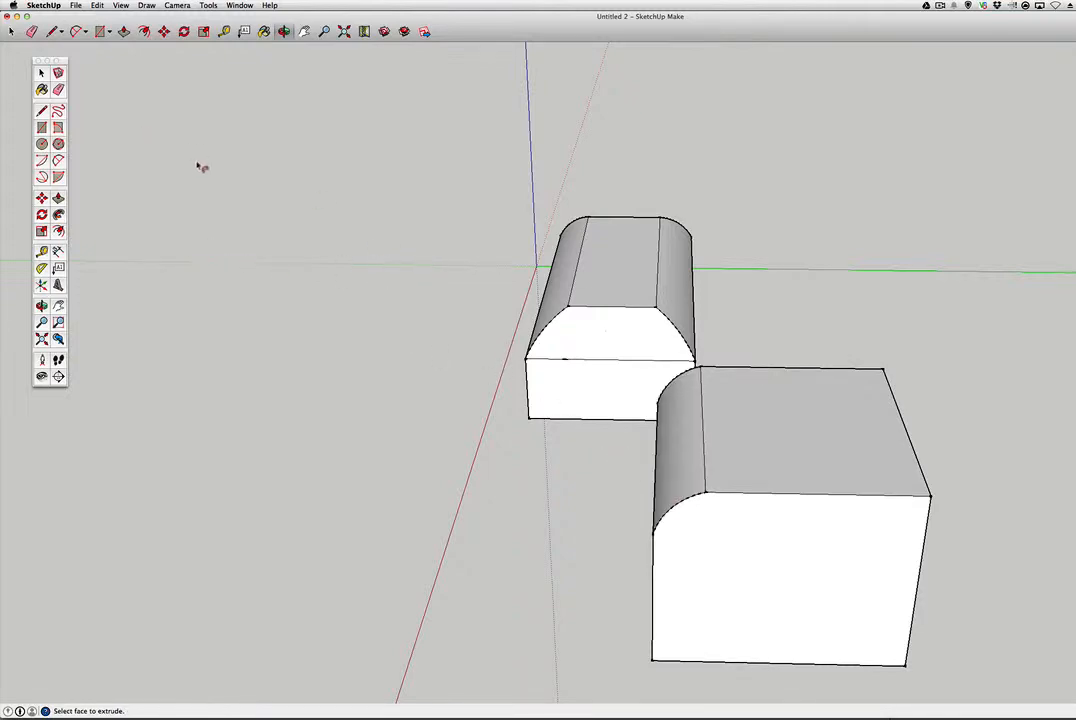
pyautogui.press('super+z')
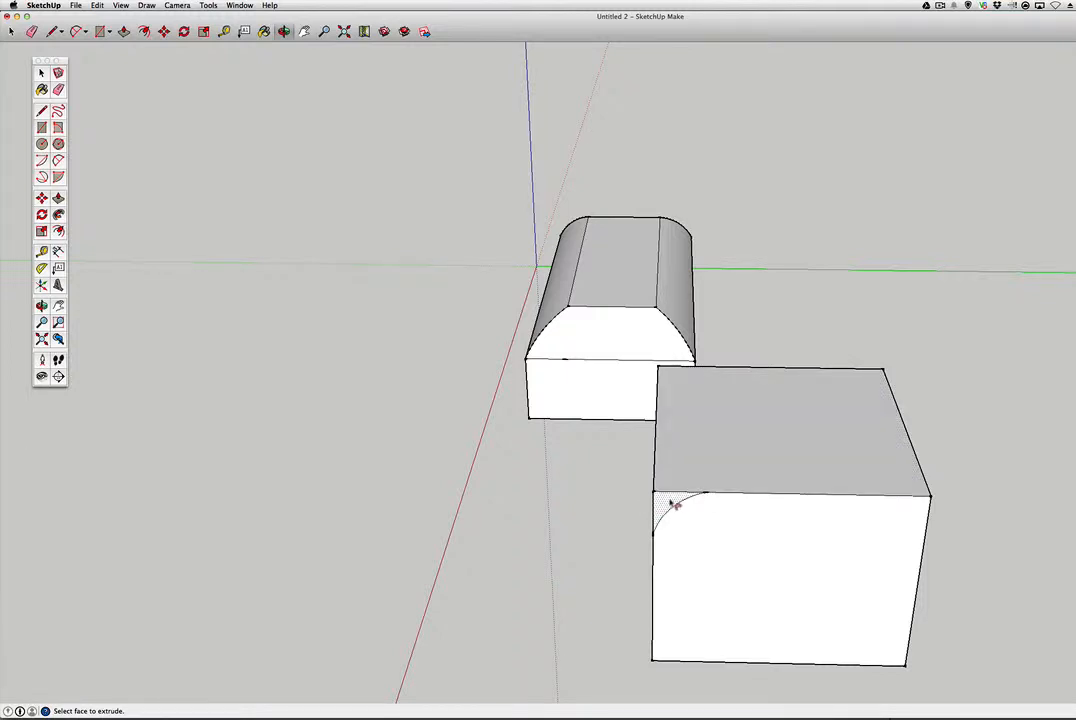
# Step: Round all four top edges of the second box by sweeping its corner profile around them with Follow Me
pyautogui.click(676, 505)
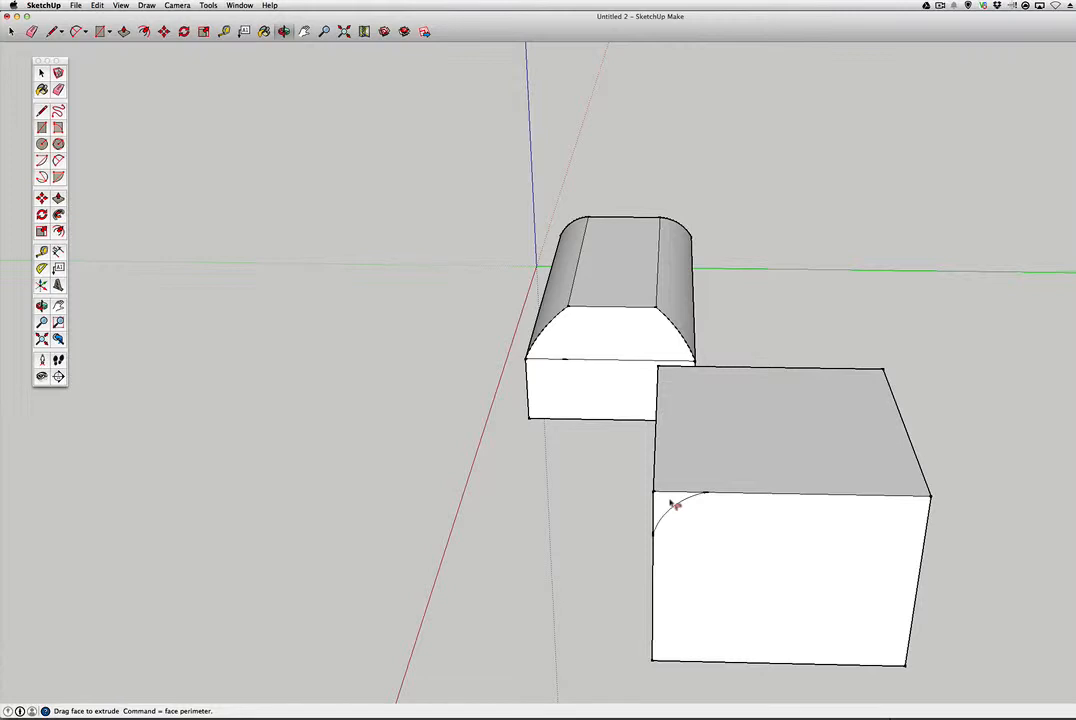
pyautogui.click(675, 500)
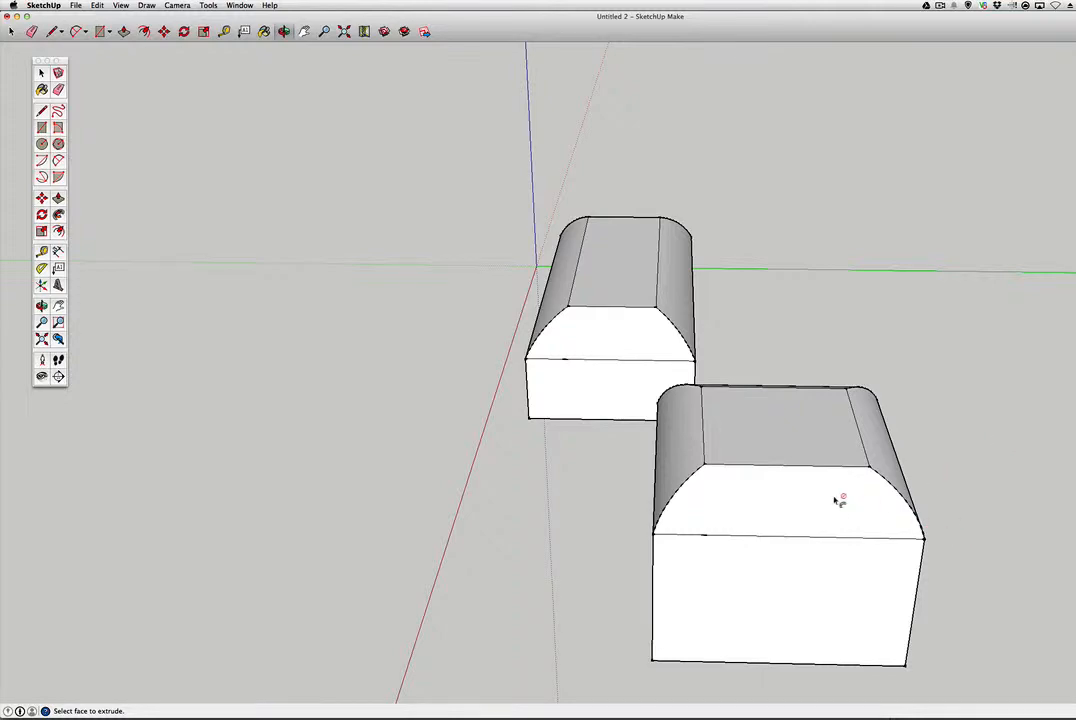
pyautogui.press('o')
pyautogui.moveTo(978, 487); pyautogui.dragTo(360, 390)
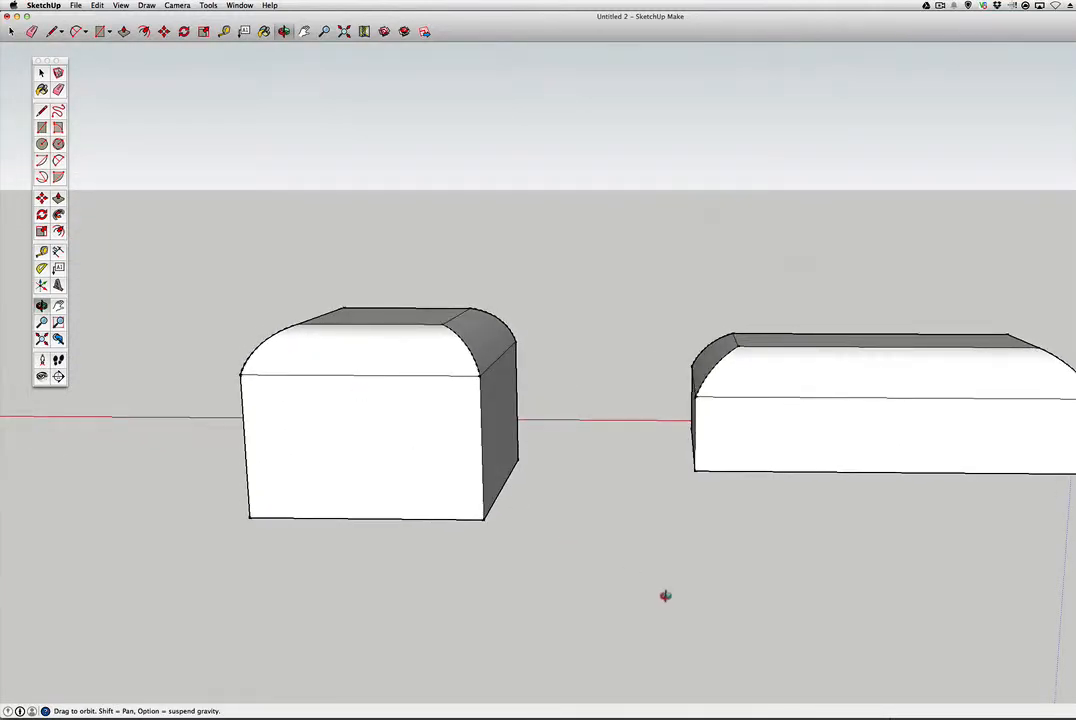
# Step: Draw a wide rectangle on the ground in front of the two rounded boxes and Push/Pull it up into a third box
pyautogui.press('r')
pyautogui.click(607, 573)
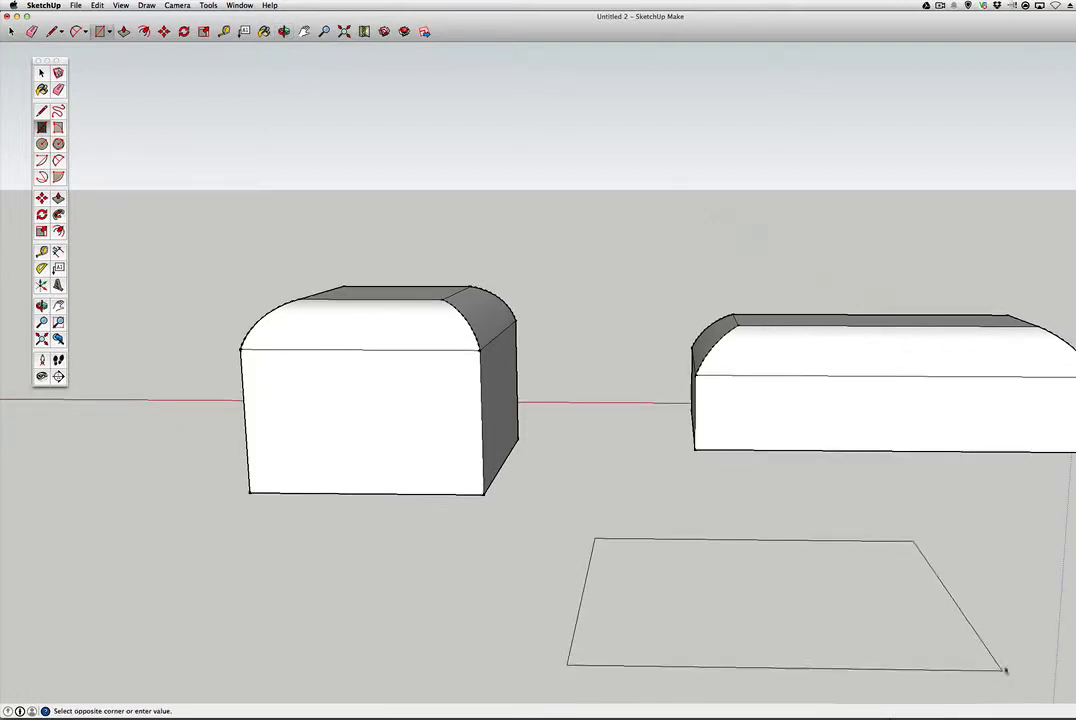
pyautogui.click(1028, 640)
pyautogui.press('p')
pyautogui.moveTo(735, 603); pyautogui.dragTo(728, 450)
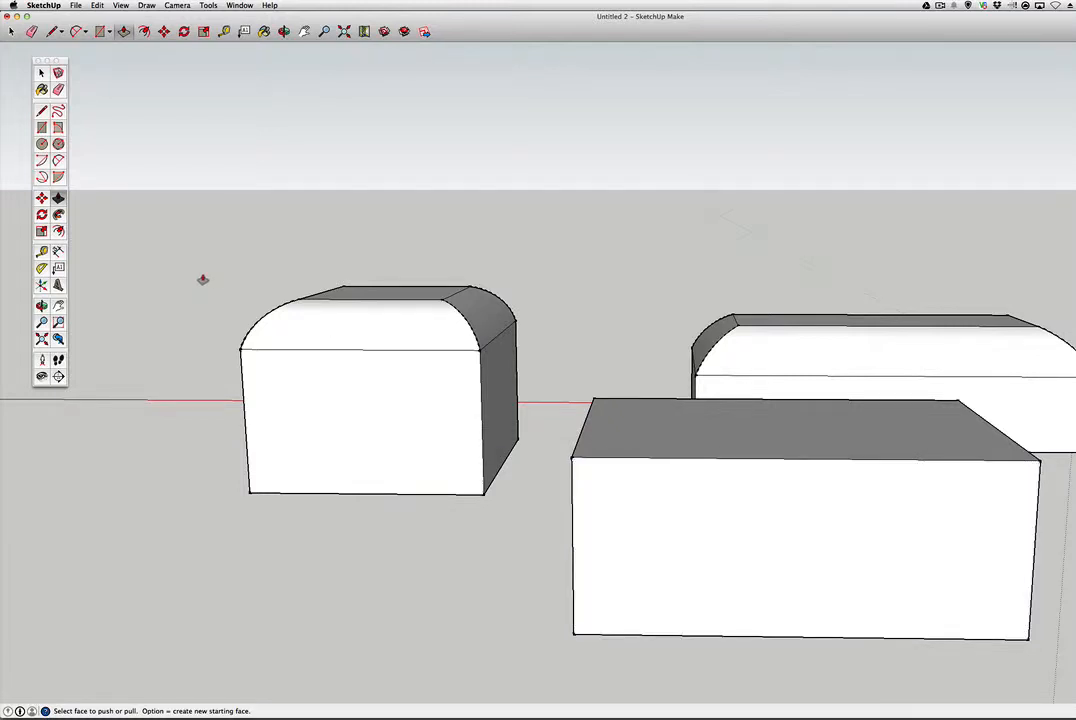
# Step: Draw a two-point arc across the upper corner of the third box's front face on the second box's side
pyautogui.click(57, 159)
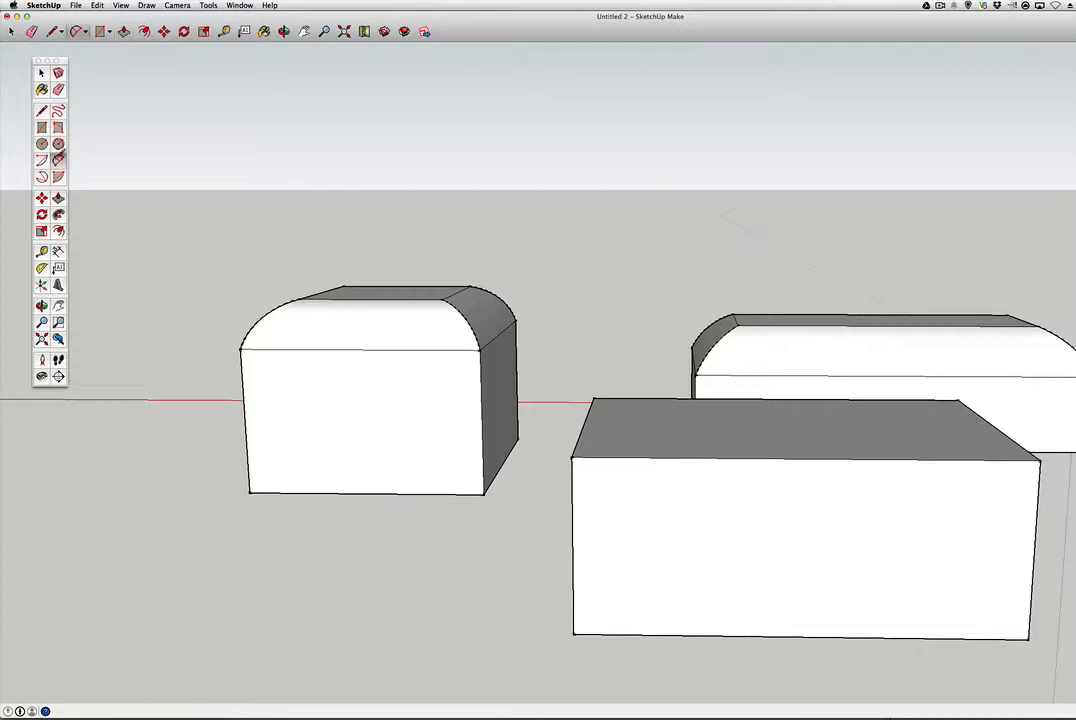
pyautogui.click(574, 534)
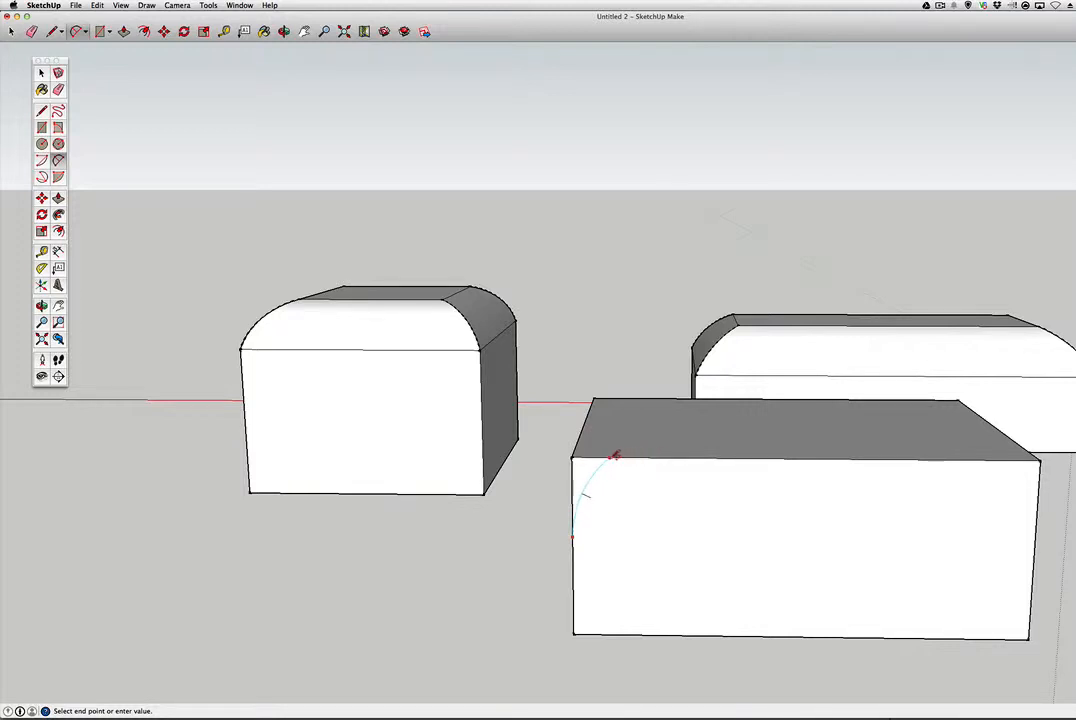
pyautogui.click(605, 457)
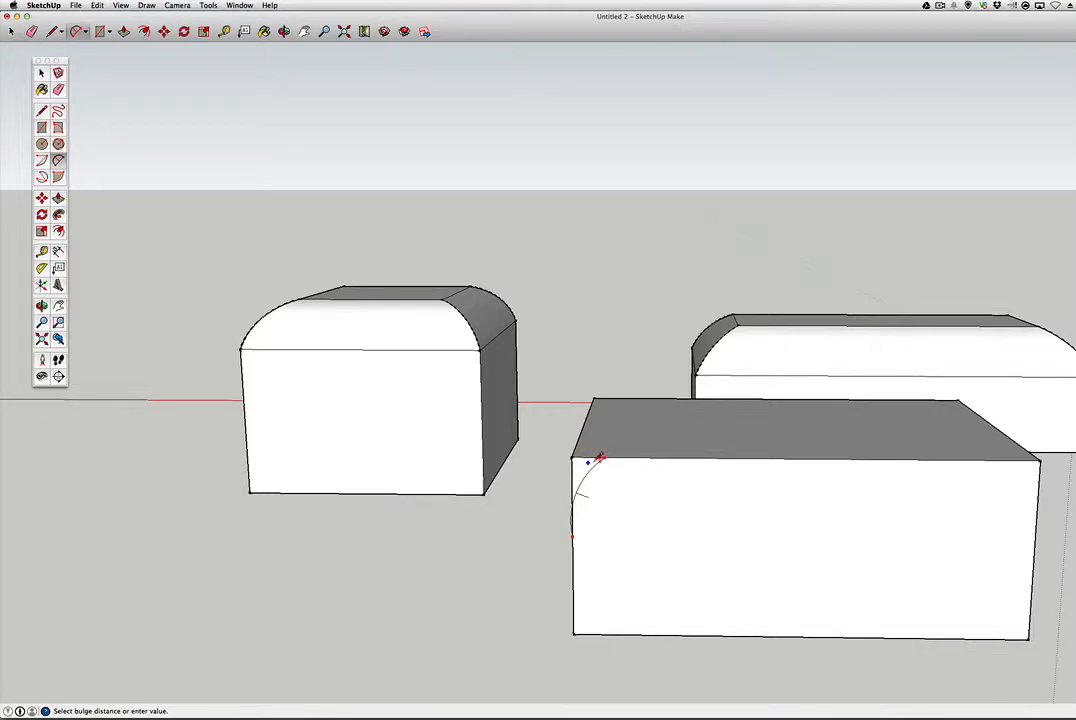
pyautogui.click(596, 458)
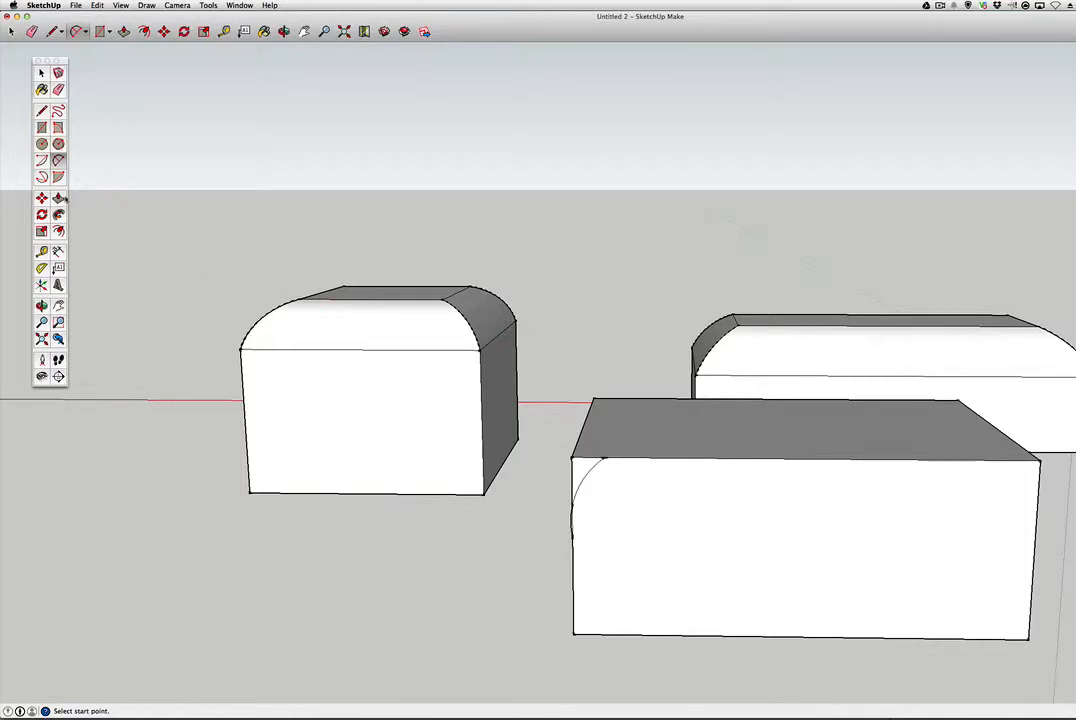
# Step: Round all four top edges of the third box by sweeping its corner profile around them with Follow Me
pyautogui.click(58, 198)
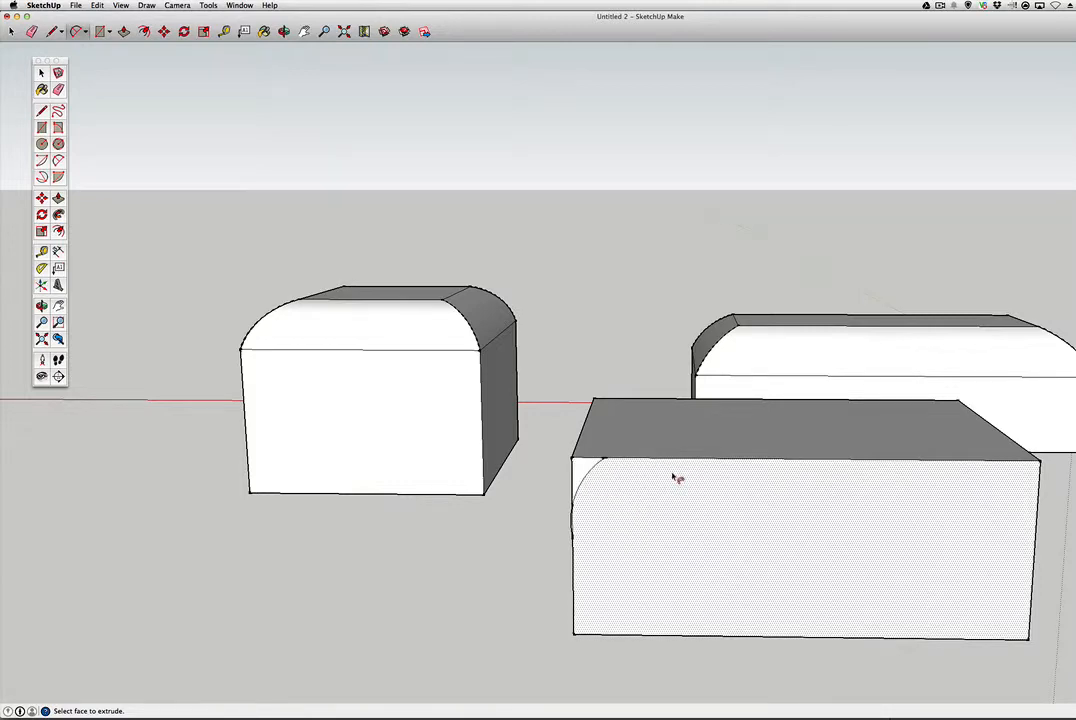
pyautogui.click(612, 452)
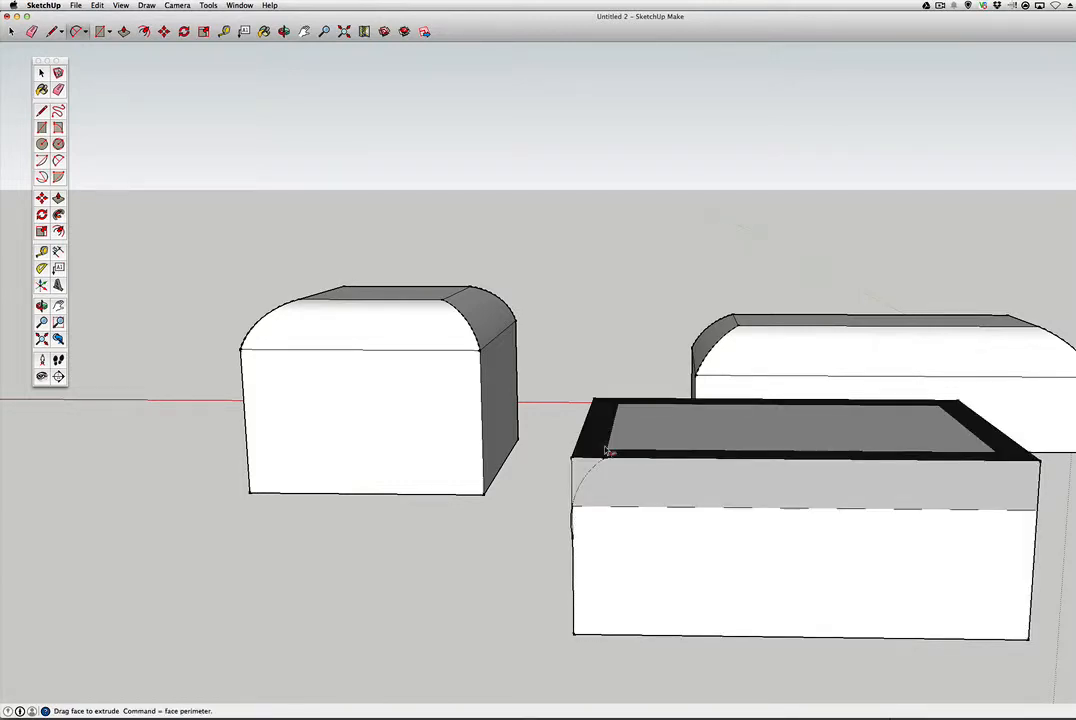
pyautogui.click(652, 444)
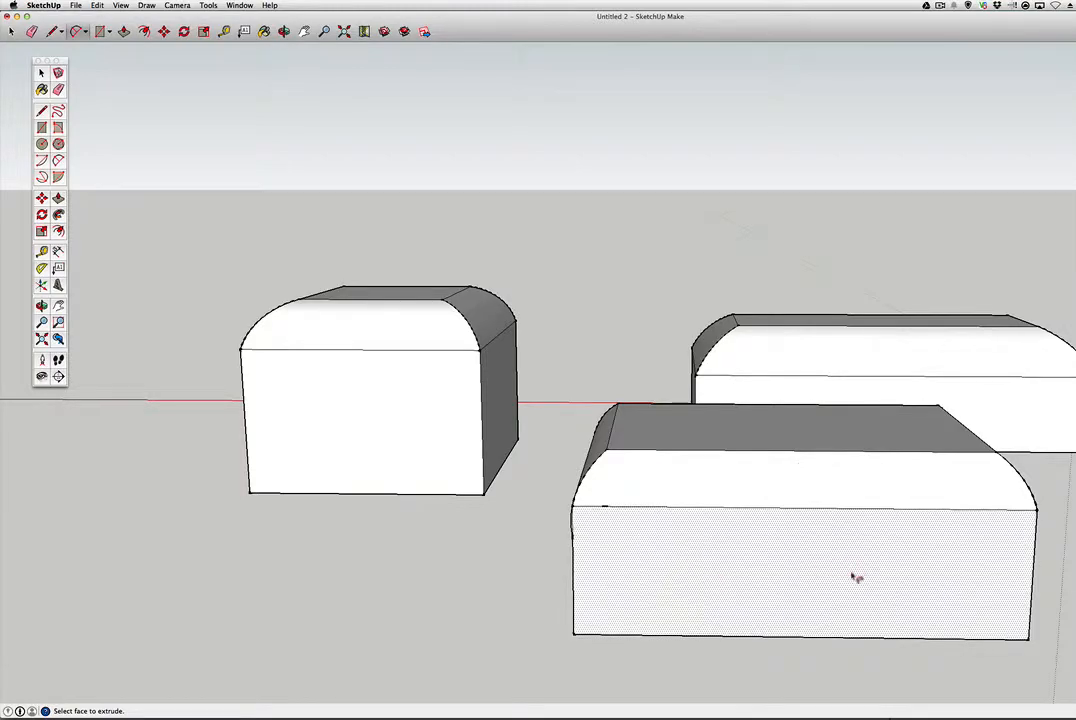
pyautogui.moveTo(778, 608); pyautogui.dragTo(794, 636, button='middle')
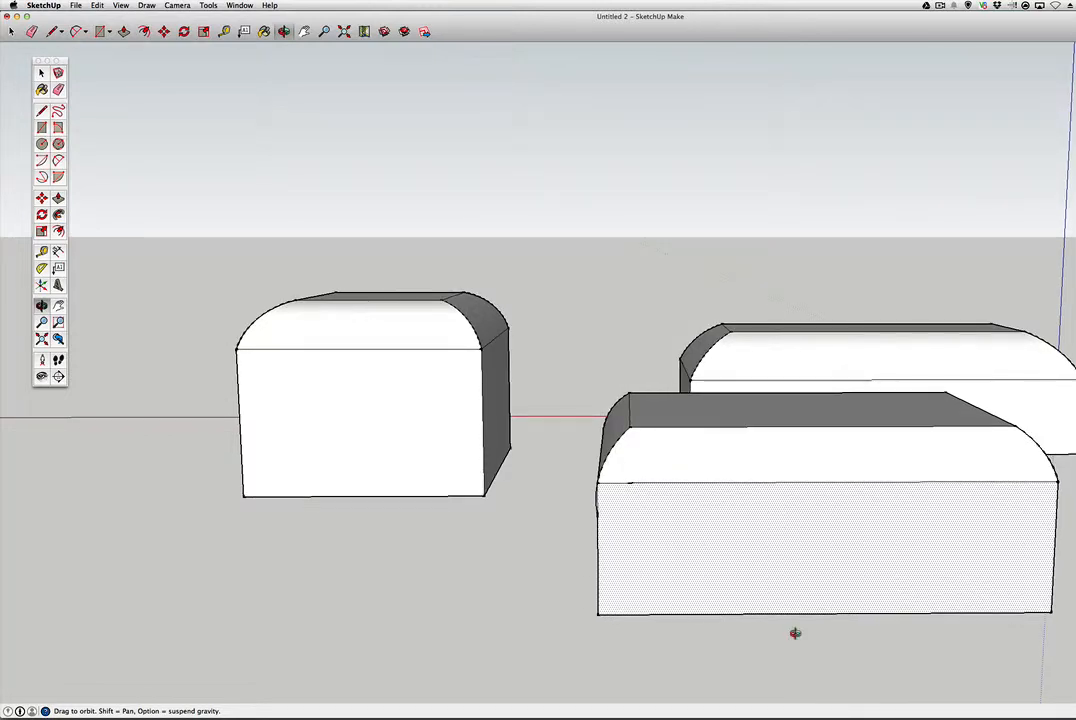
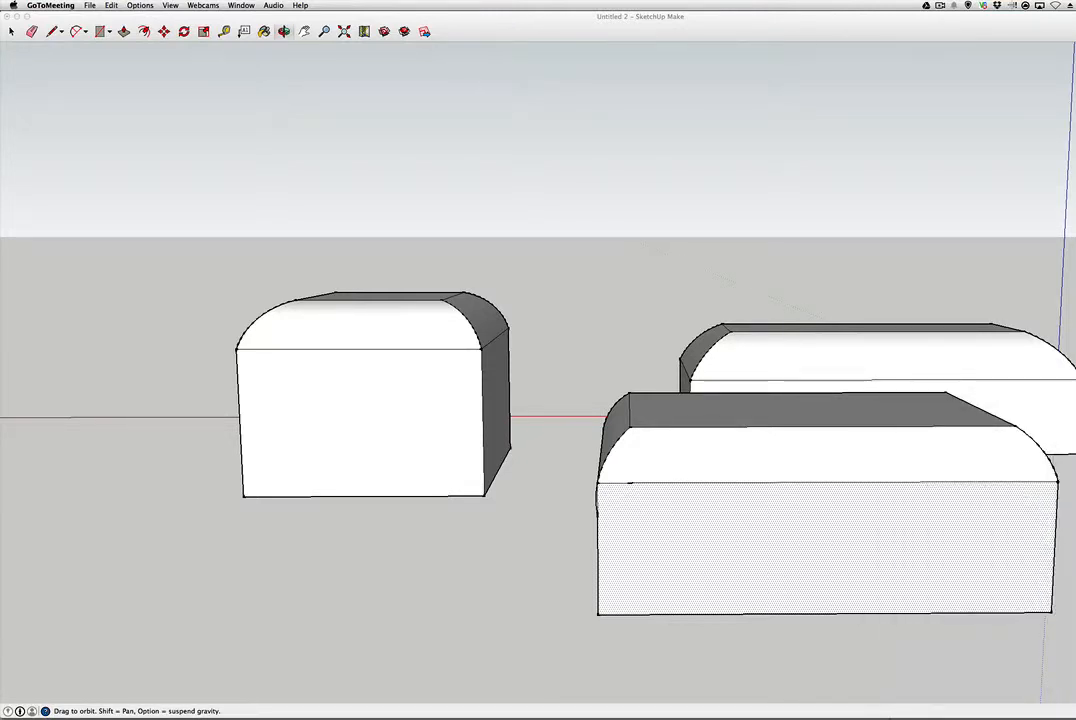
# Step: Examine the three rounded boxes together from an opposite corner and at different distances
pyautogui.scroll(-5, 305, 600)
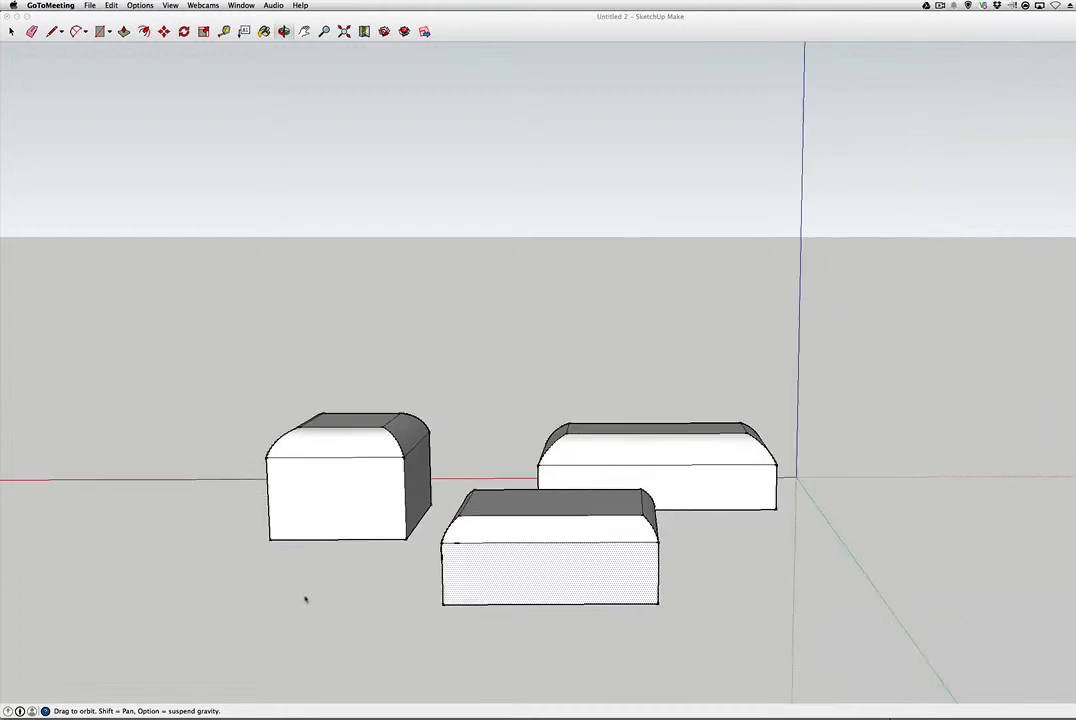
pyautogui.moveTo(219, 600)
pyautogui.mouseDown()
pyautogui.moveTo(456, 629)
pyautogui.moveTo(779, 600)
pyautogui.moveTo(600, 644)
pyautogui.mouseUp()
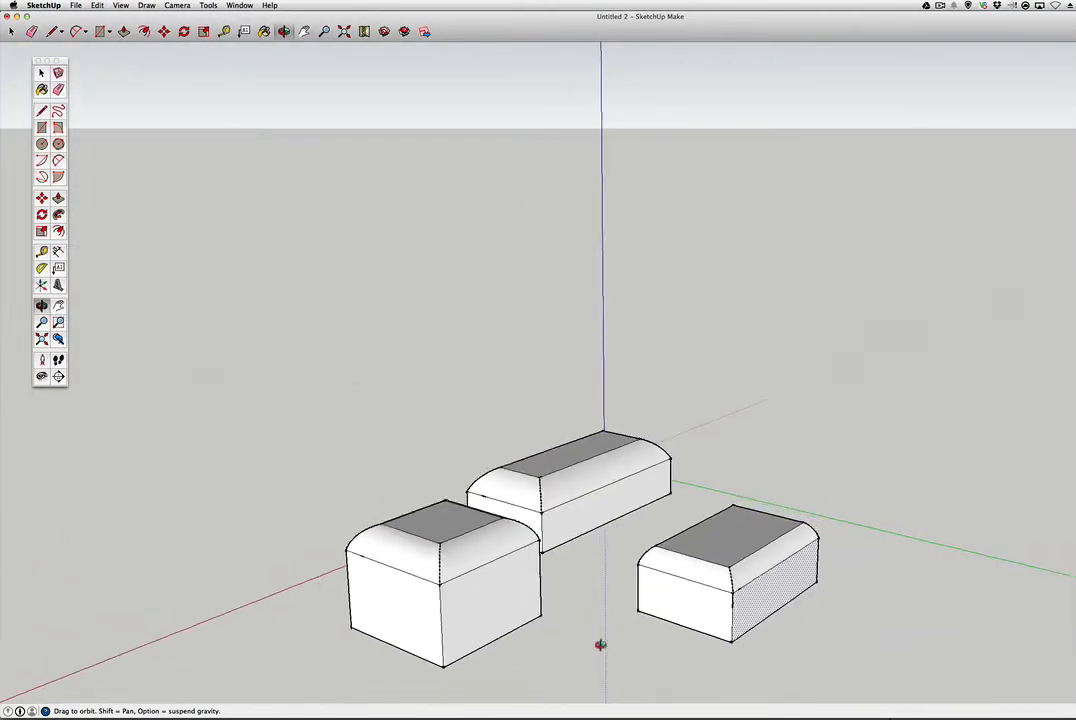
pyautogui.scroll(3, 600, 645)
pyautogui.scroll(-4, 600, 645)
pyautogui.scroll(-1, 600, 644)
pyautogui.scroll(2, 600, 644)
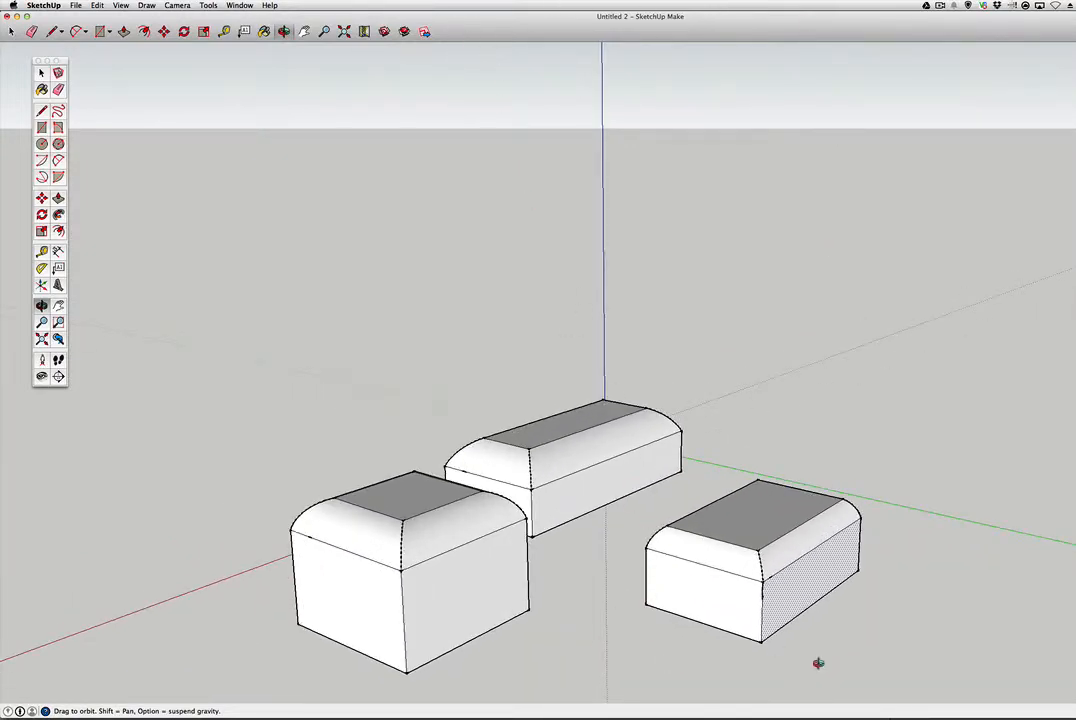
pyautogui.scroll(-5, 745, 610)
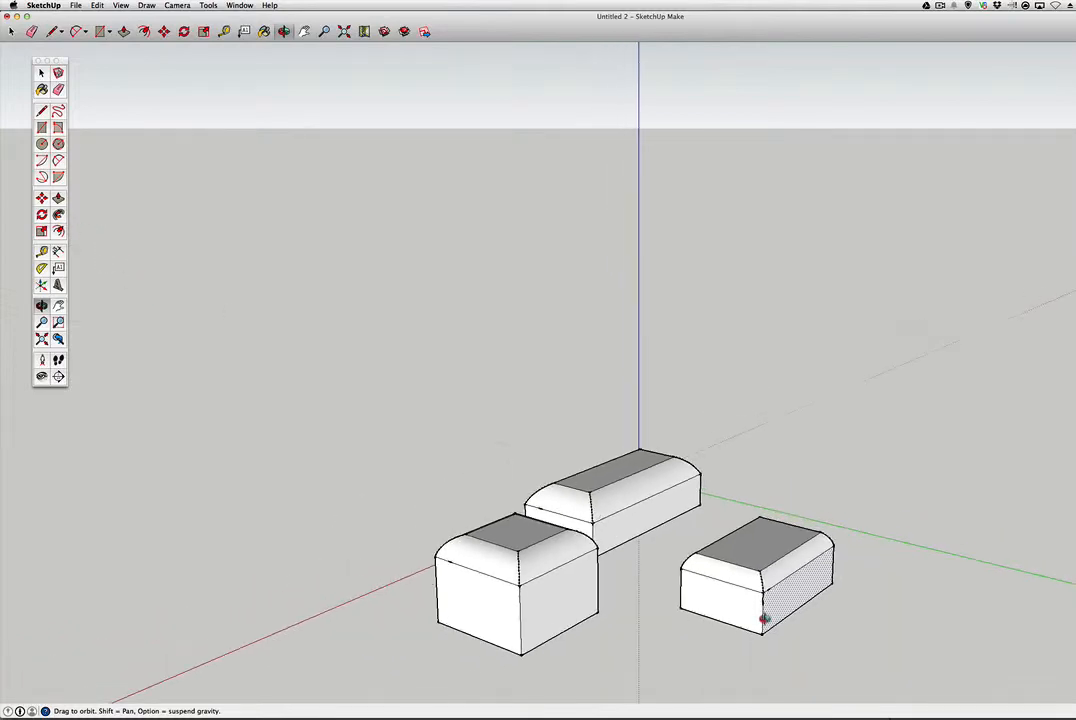
pyautogui.scroll(-2, 764, 619)
pyautogui.scroll(8, 764, 619)
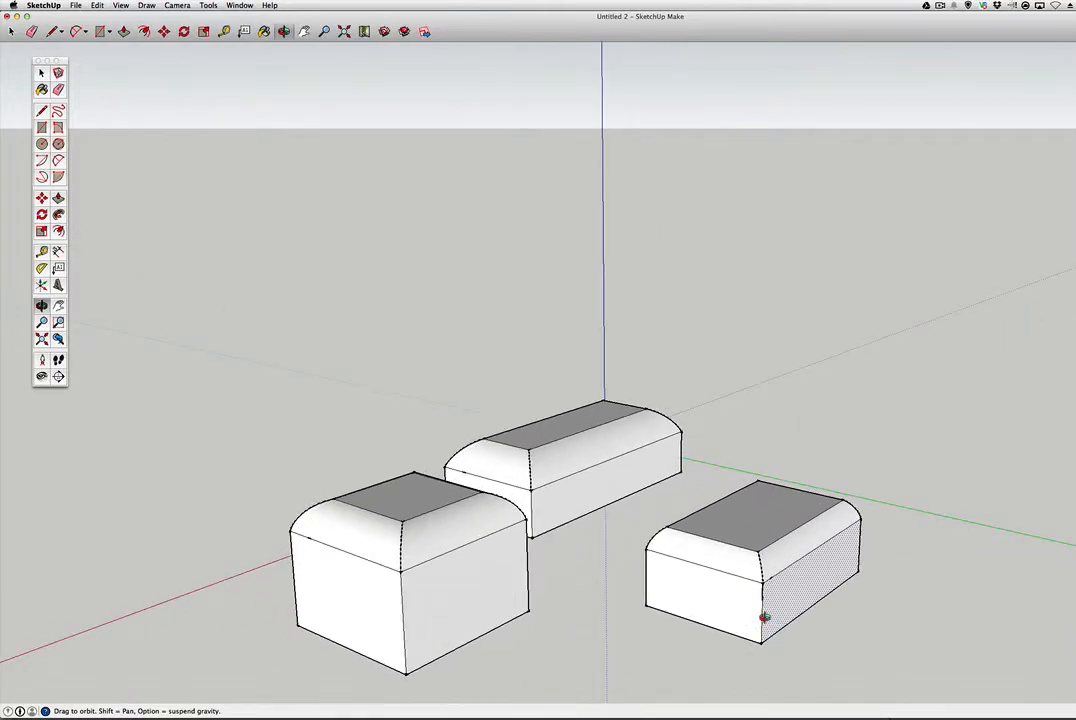
# Step: Draw a square on the ground in front of the third box and Push/Pull it up into a tall fourth box
pyautogui.keyDown('shift'); pyautogui.moveTo(746, 614); pyautogui.dragTo(420, 468); pyautogui.keyUp('shift')
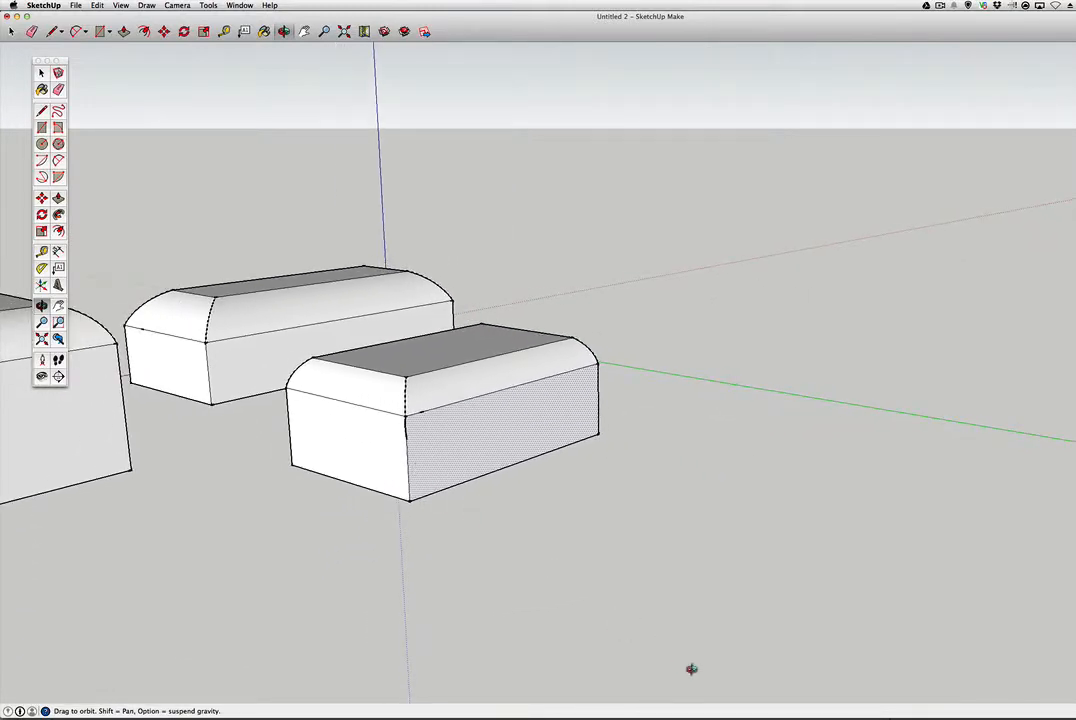
pyautogui.press('r')
pyautogui.click(565, 500)
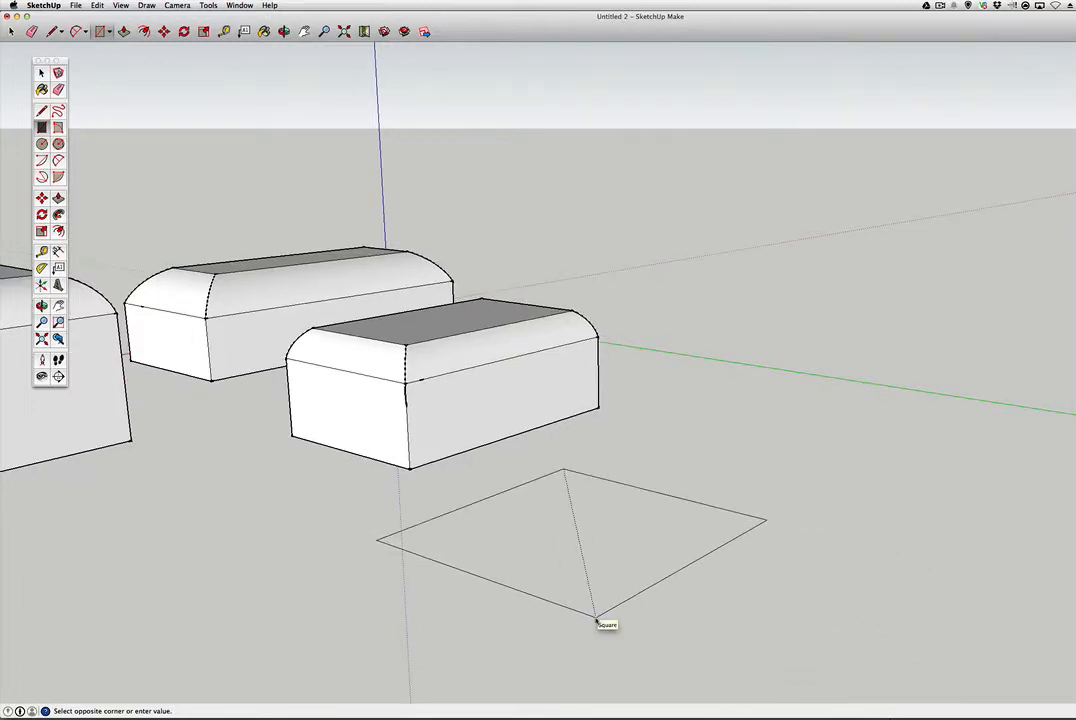
pyautogui.click(596, 620)
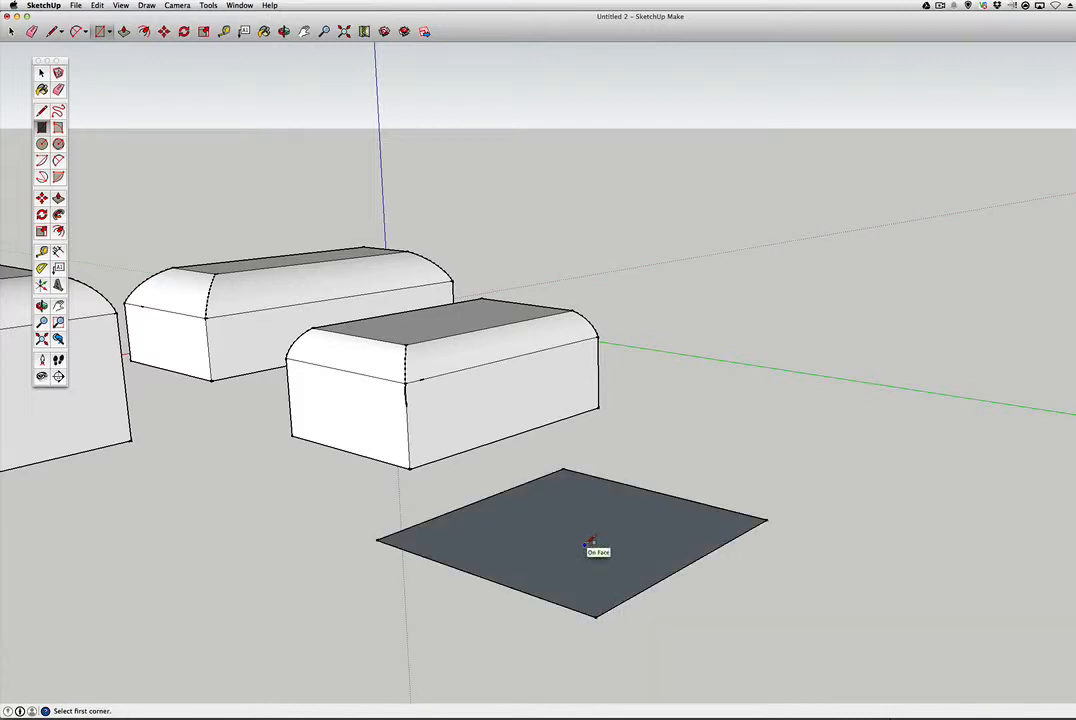
pyautogui.press('p')
pyautogui.moveTo(584, 552); pyautogui.dragTo(606, 385)
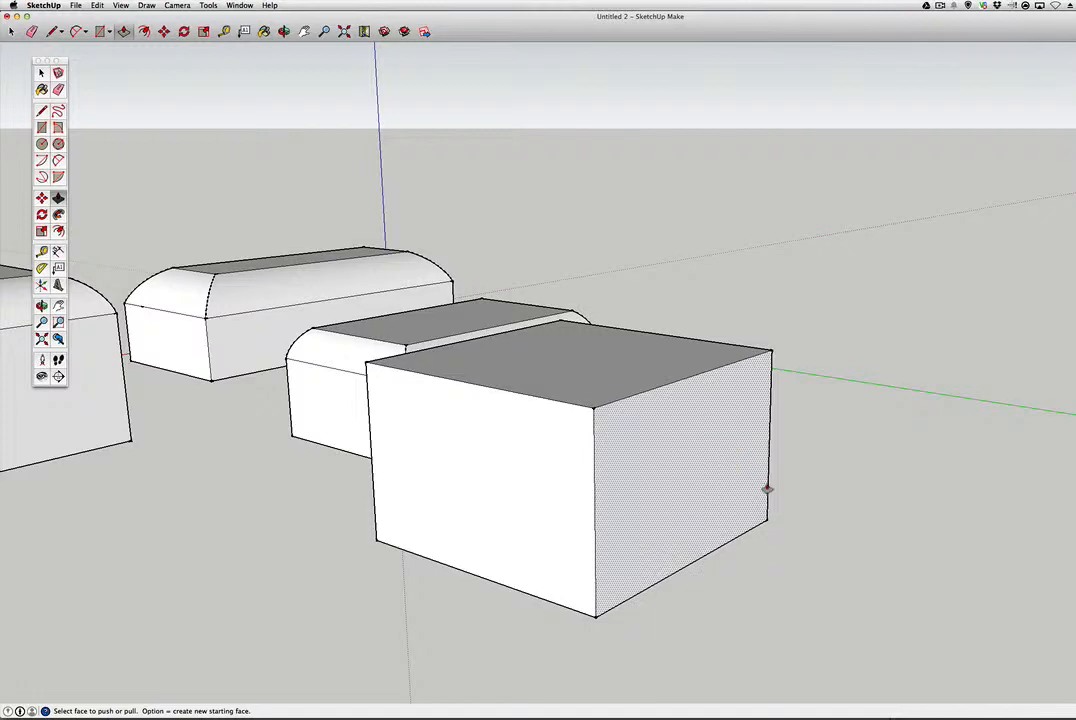
# Step: Start an arc profile on the front face of the fourth box
pyautogui.press('o')
pyautogui.moveTo(766, 490); pyautogui.dragTo(612, 528)
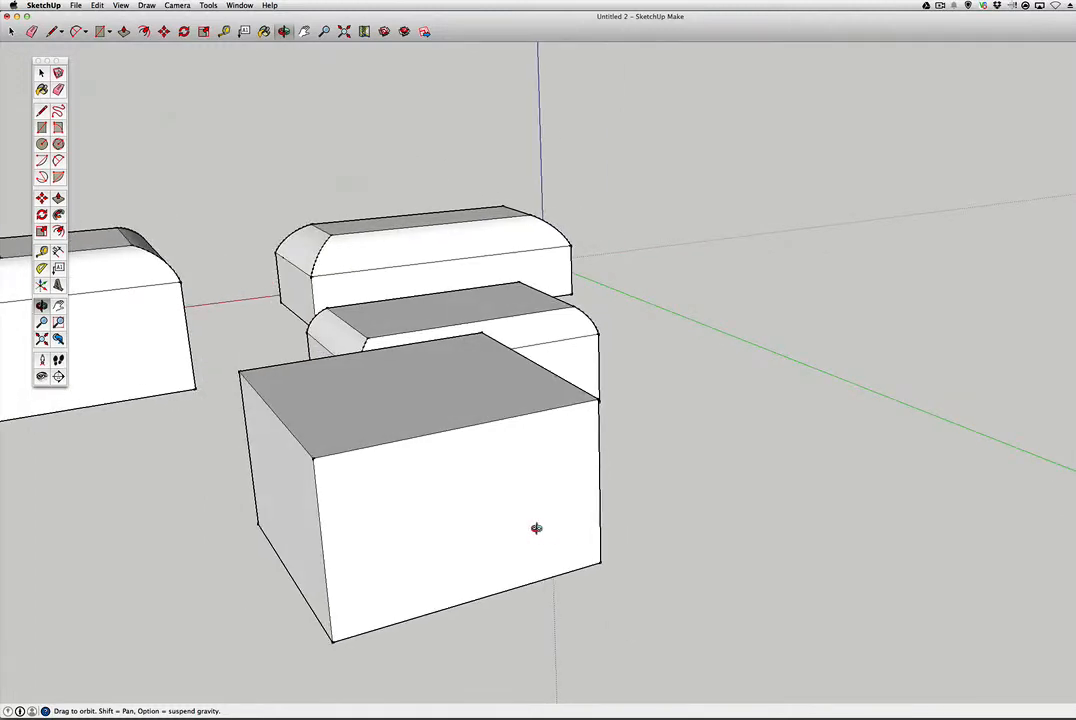
pyautogui.moveTo(468, 528); pyautogui.dragTo(430, 528)
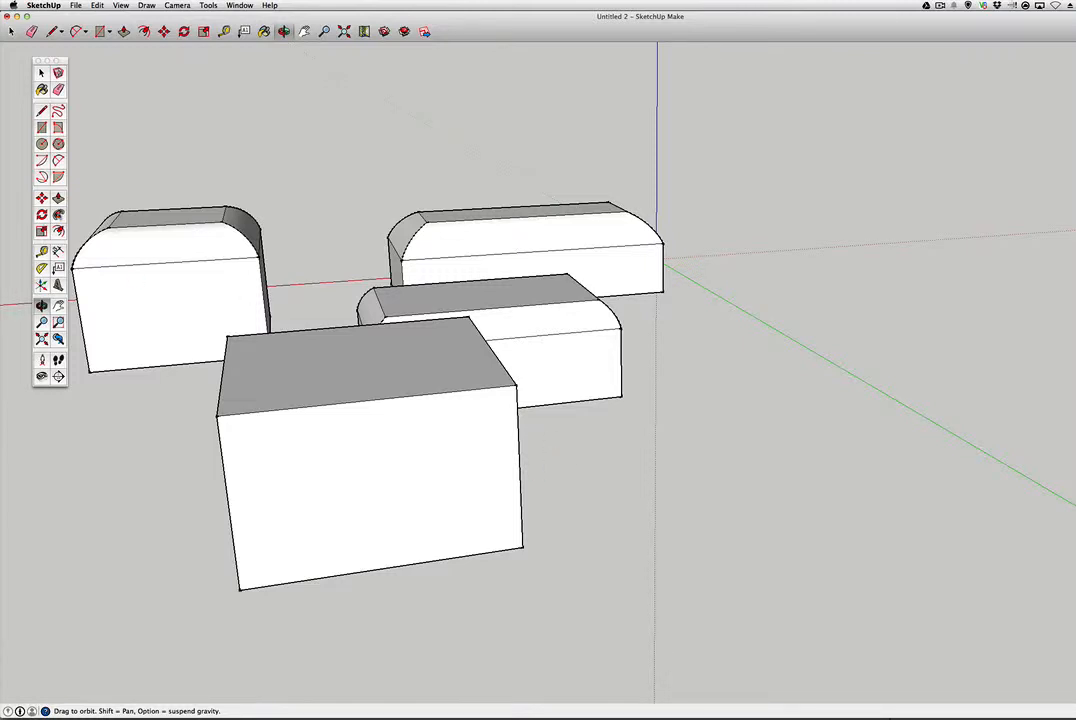
pyautogui.click(58, 127)
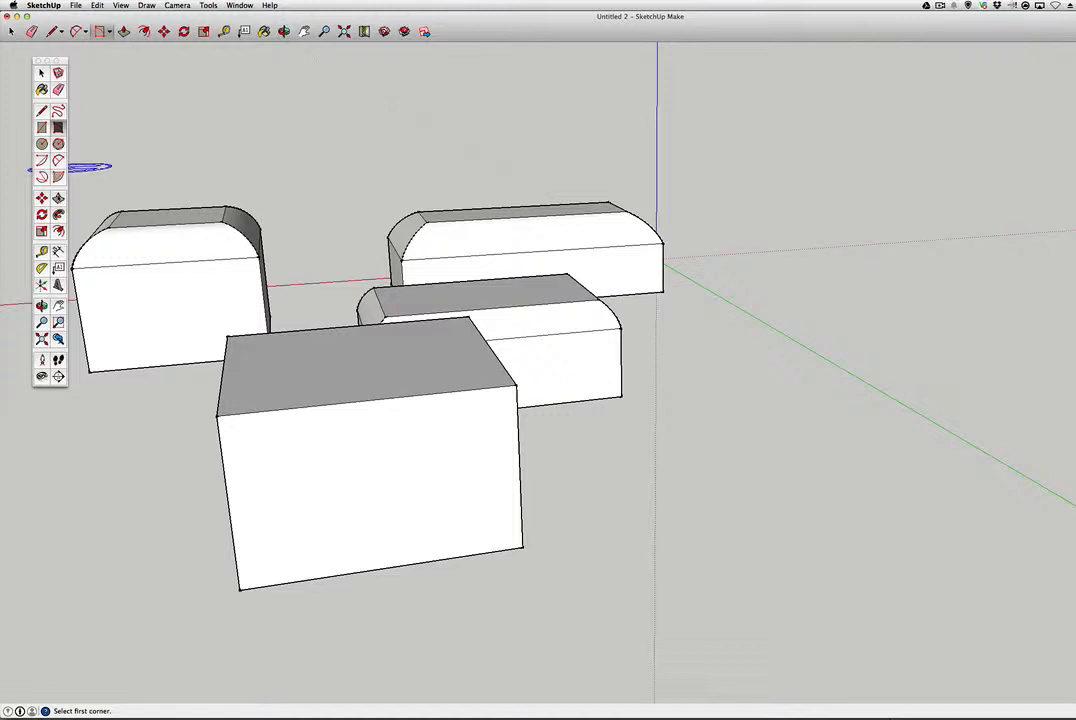
pyautogui.press('space')
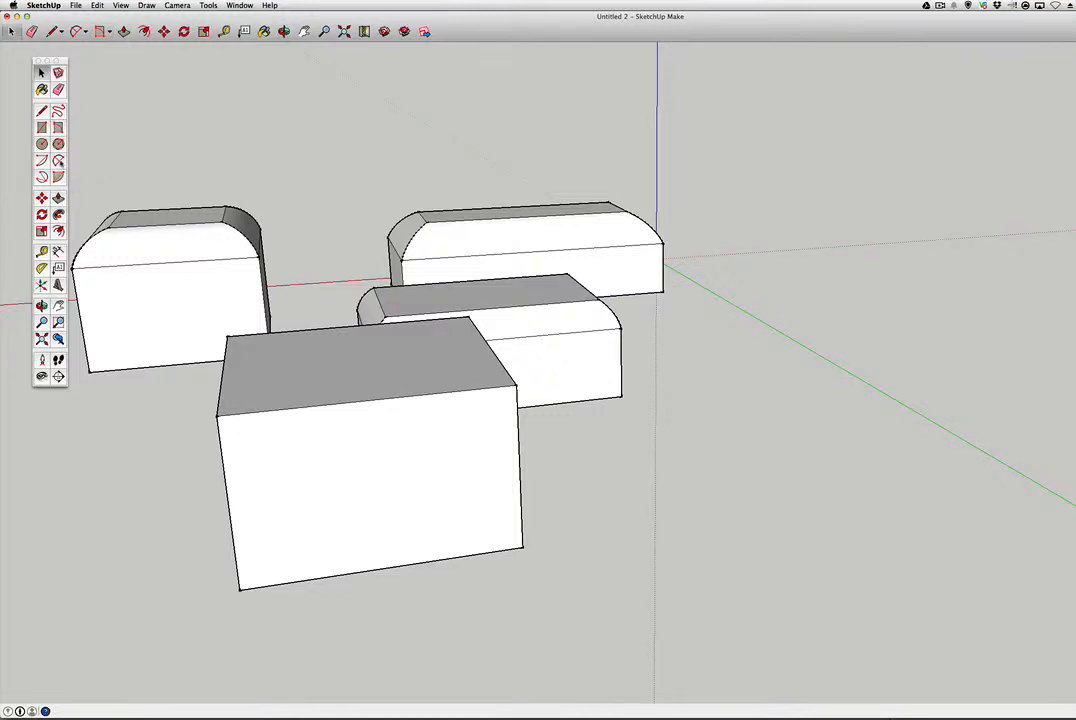
# Step: Draw a two-point arc across the upper-left corner of the nearest plain box's front face
pyautogui.press('a')
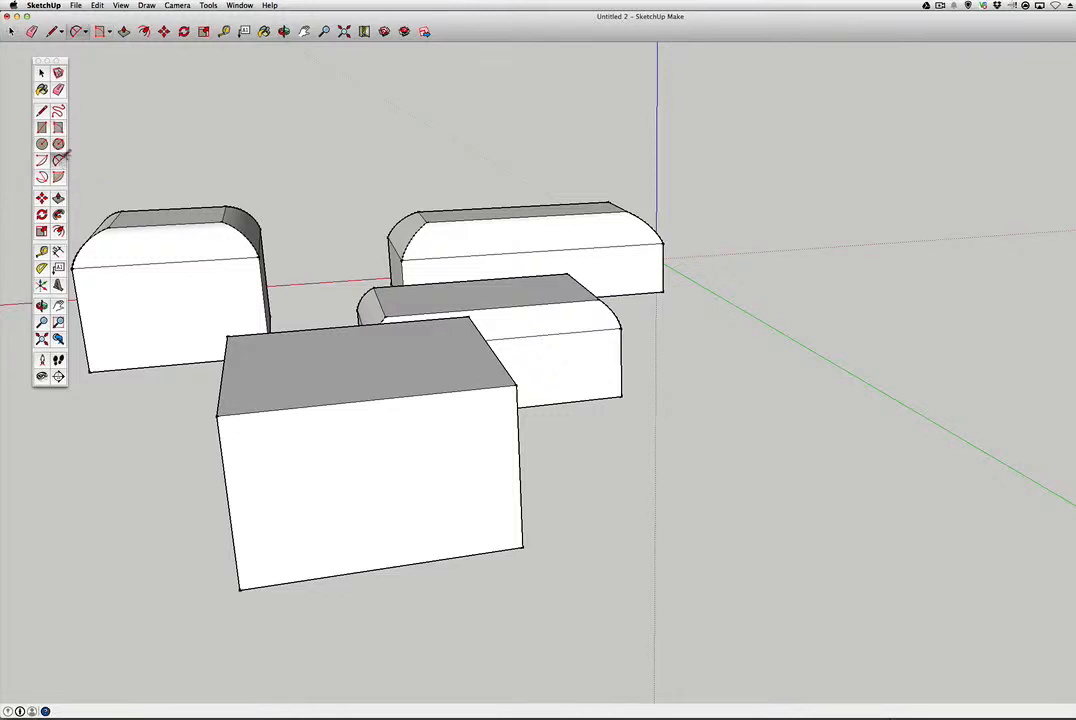
pyautogui.click(226, 469)
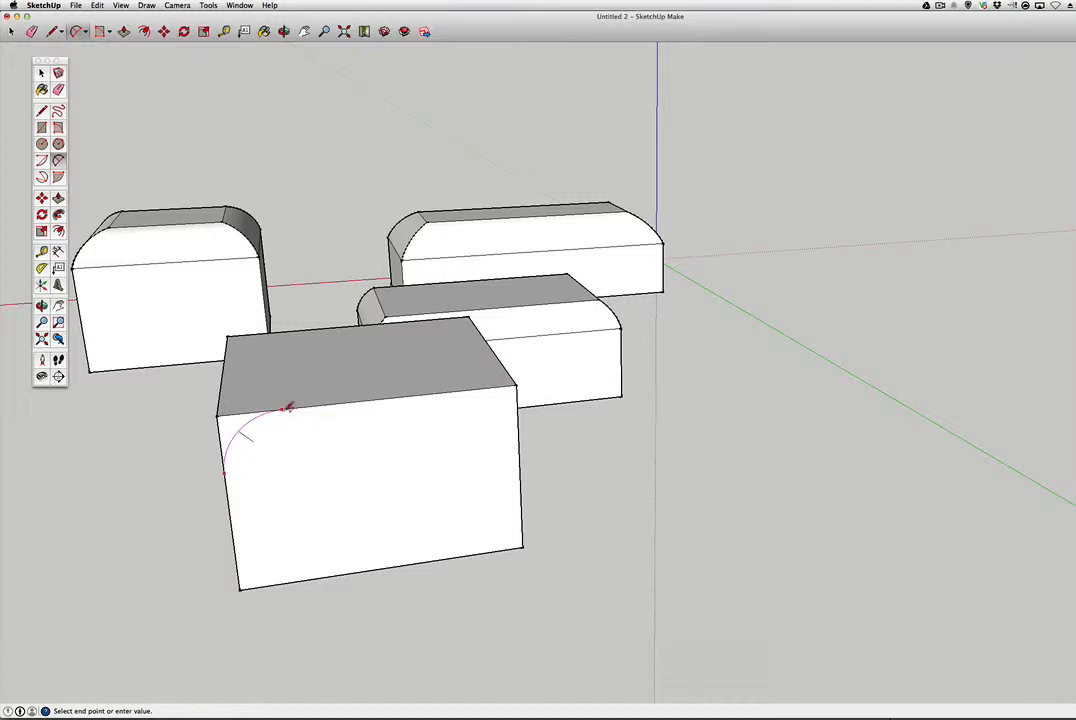
pyautogui.click(283, 409)
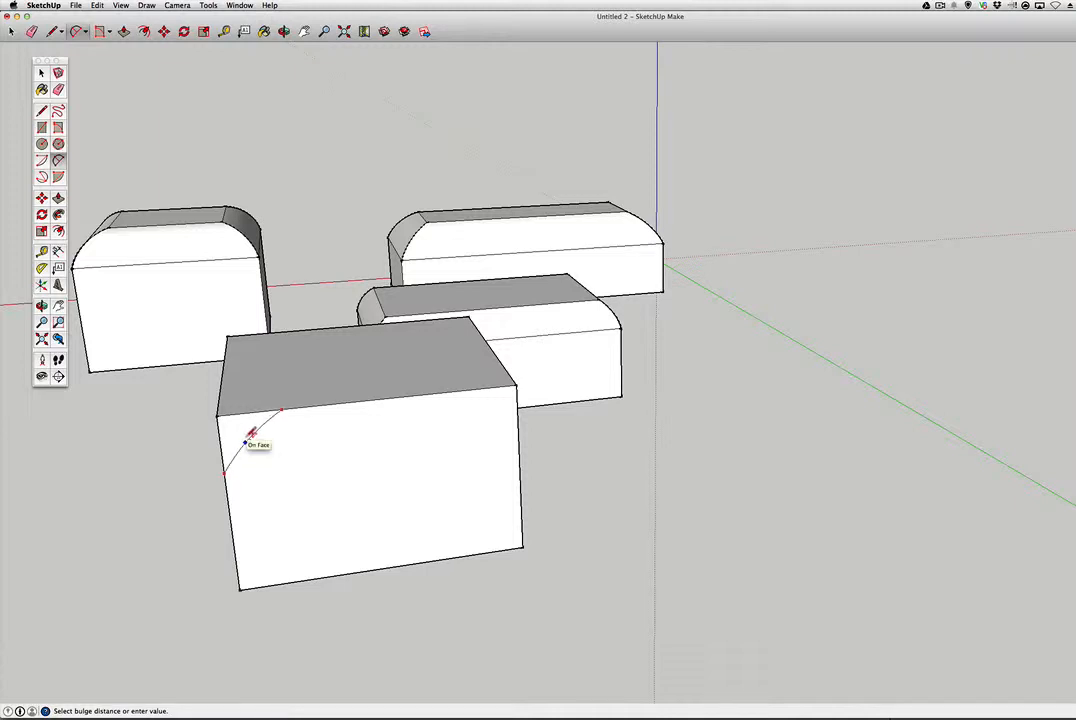
pyautogui.click(252, 432)
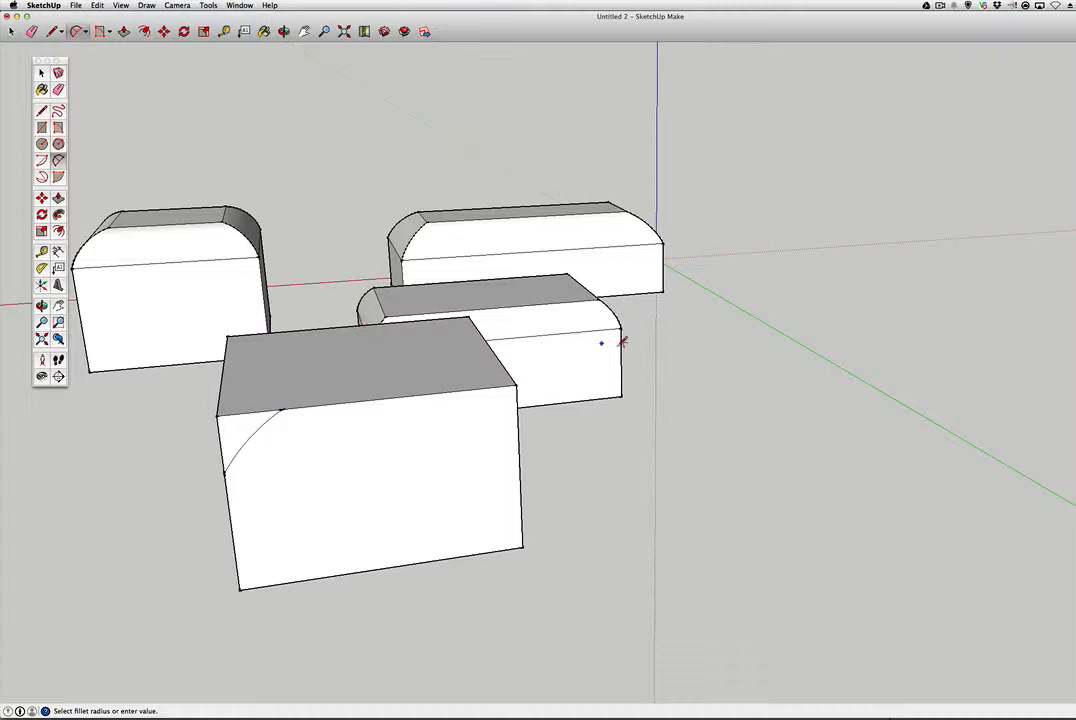
# Step: Sweep the corner profile around the plain box's top face with Follow Me to round off its upper edges
pyautogui.press('p')
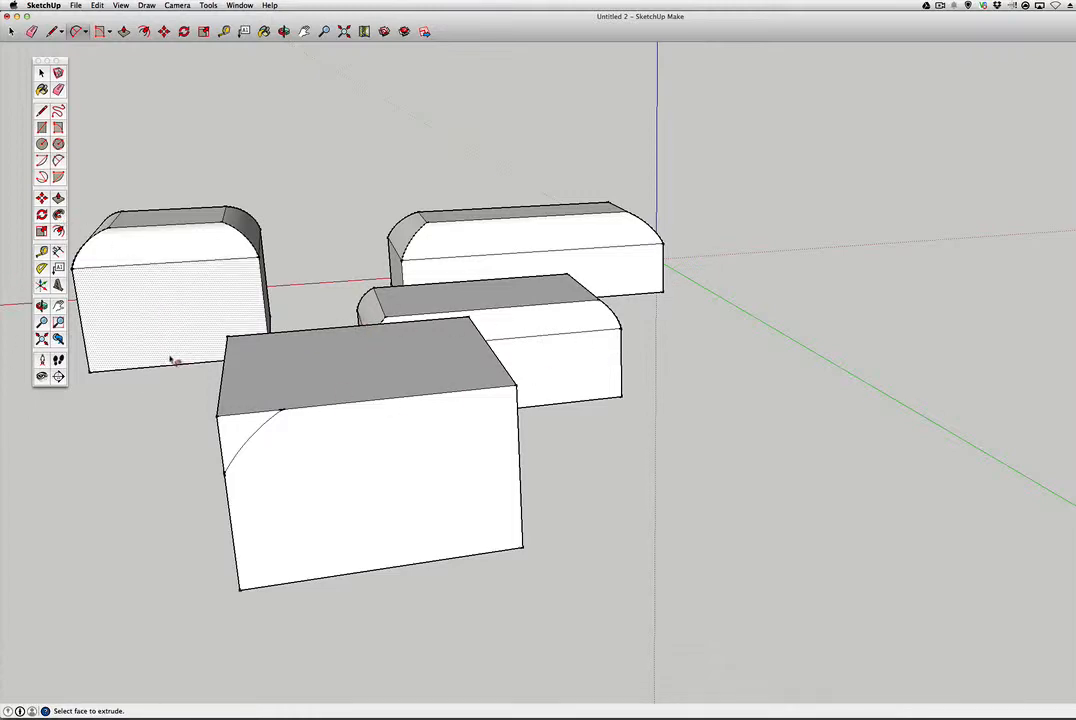
pyautogui.click(248, 430)
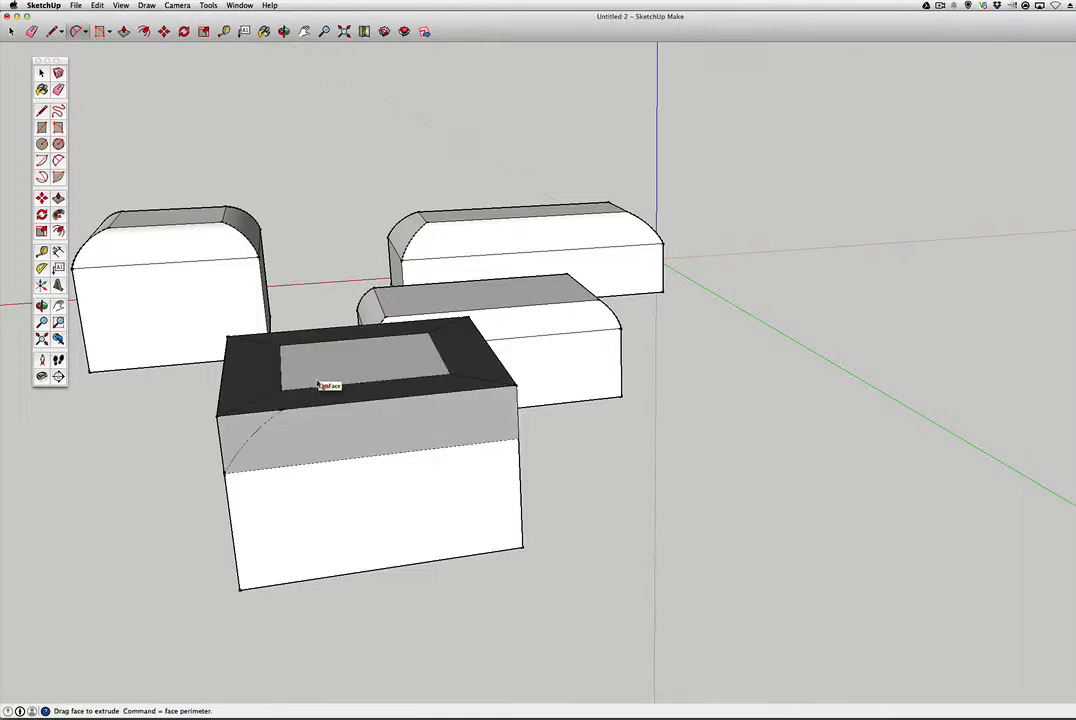
pyautogui.click(320, 385)
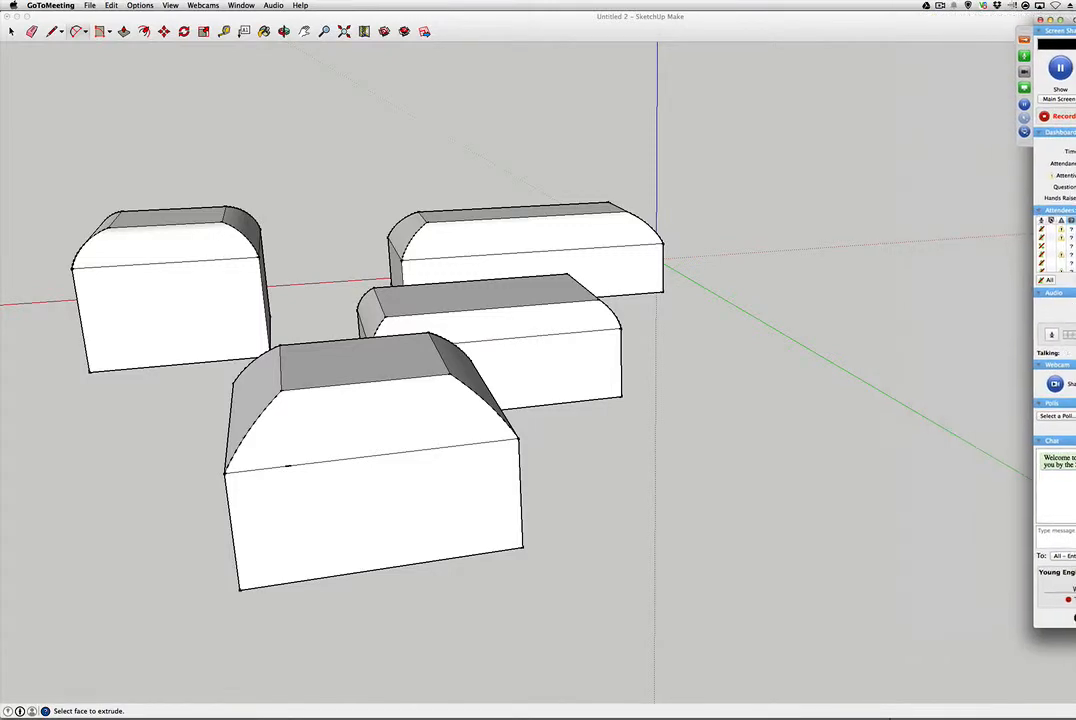
pyautogui.moveTo(1075, 345)
pyautogui.mouseDown()
pyautogui.moveTo(928, 254)
pyautogui.moveTo(1002, 307)
pyautogui.moveTo(1075, 300)
pyautogui.moveTo(1042, 287)
pyautogui.moveTo(940, 350)
pyautogui.moveTo(1068, 300)
pyautogui.mouseUp()
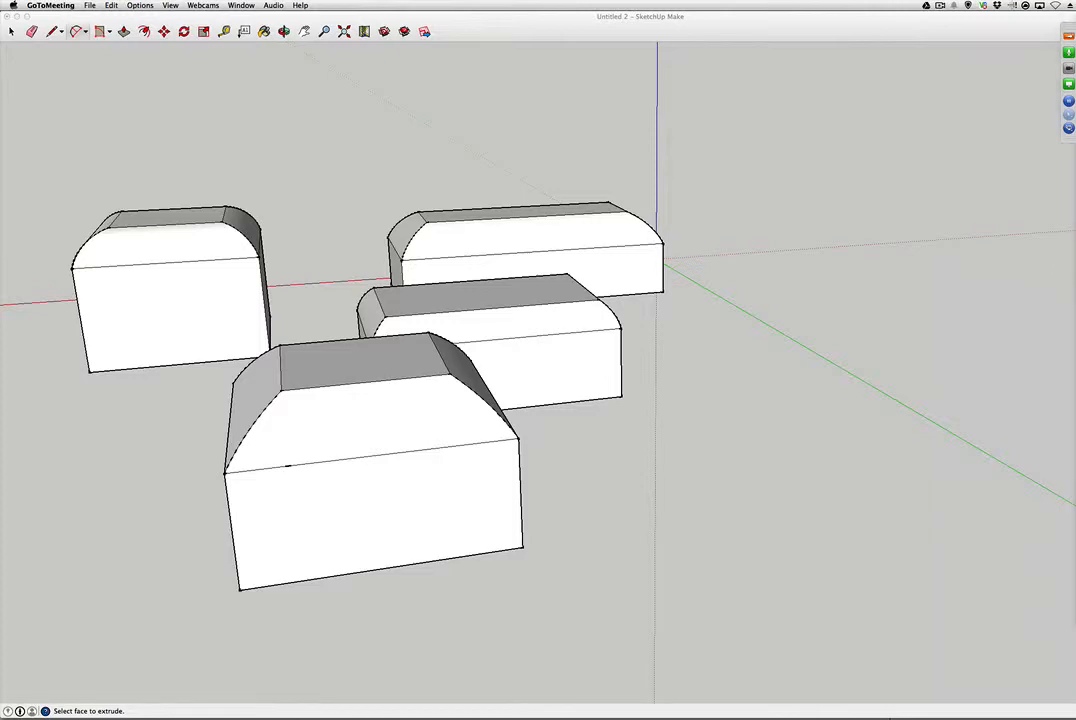
pyautogui.moveTo(1075, 363)
pyautogui.mouseDown()
pyautogui.moveTo(1034, 363)
pyautogui.moveTo(1075, 310)
pyautogui.mouseUp()
pyautogui.click(176, 307)
pyautogui.click(176, 307)
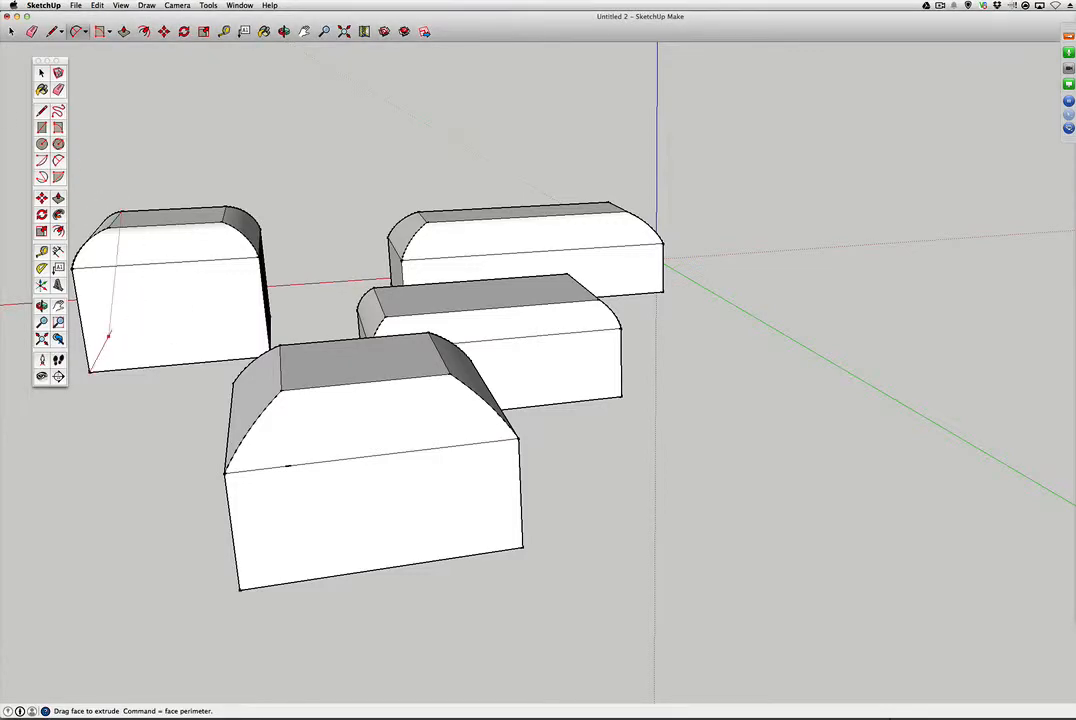
pyautogui.press('space')
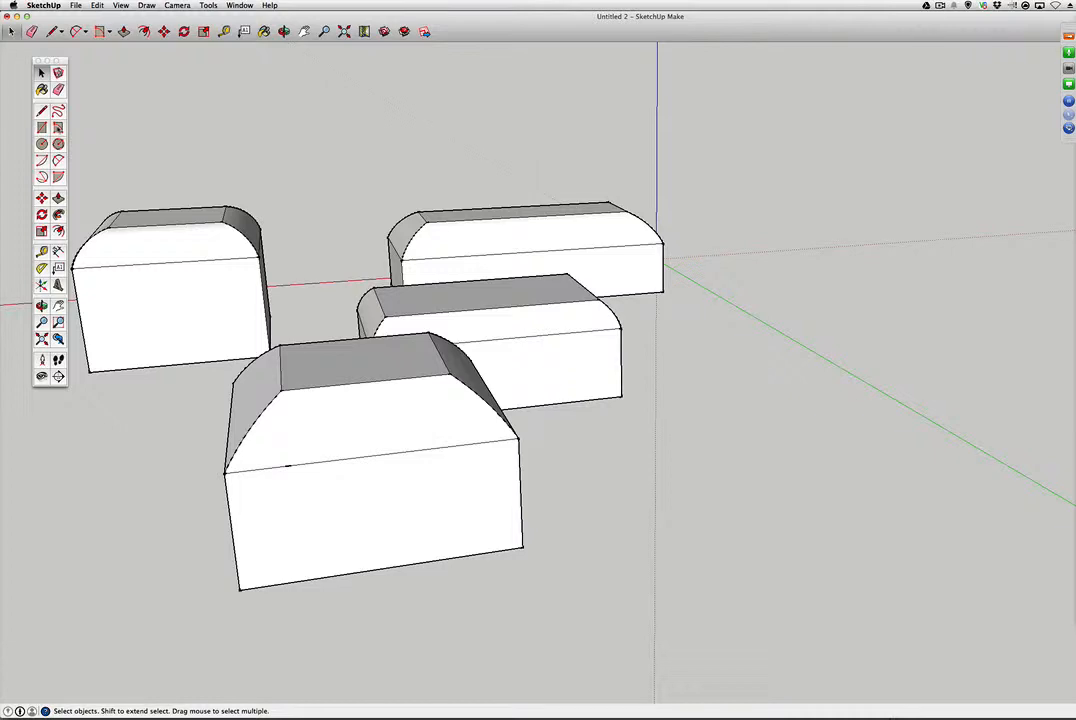
# Step: Draw a tilted rectangle with the Rotated Rectangle tool, starting near the green axis beside the rounded boxes
pyautogui.press('r')
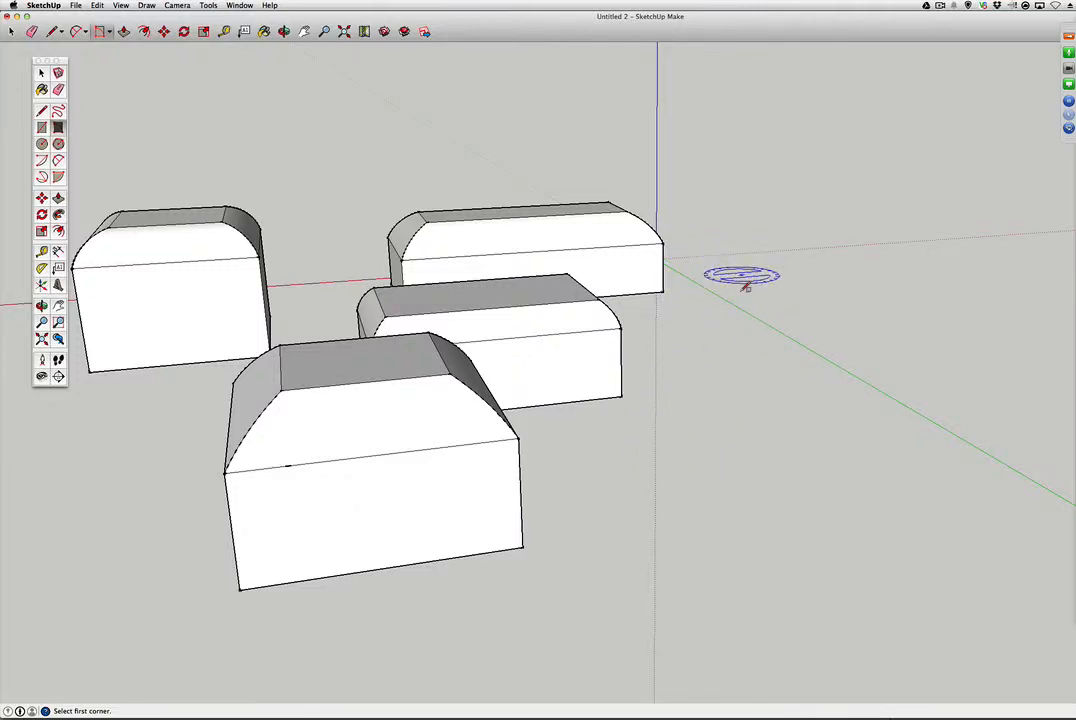
pyautogui.click(776, 328)
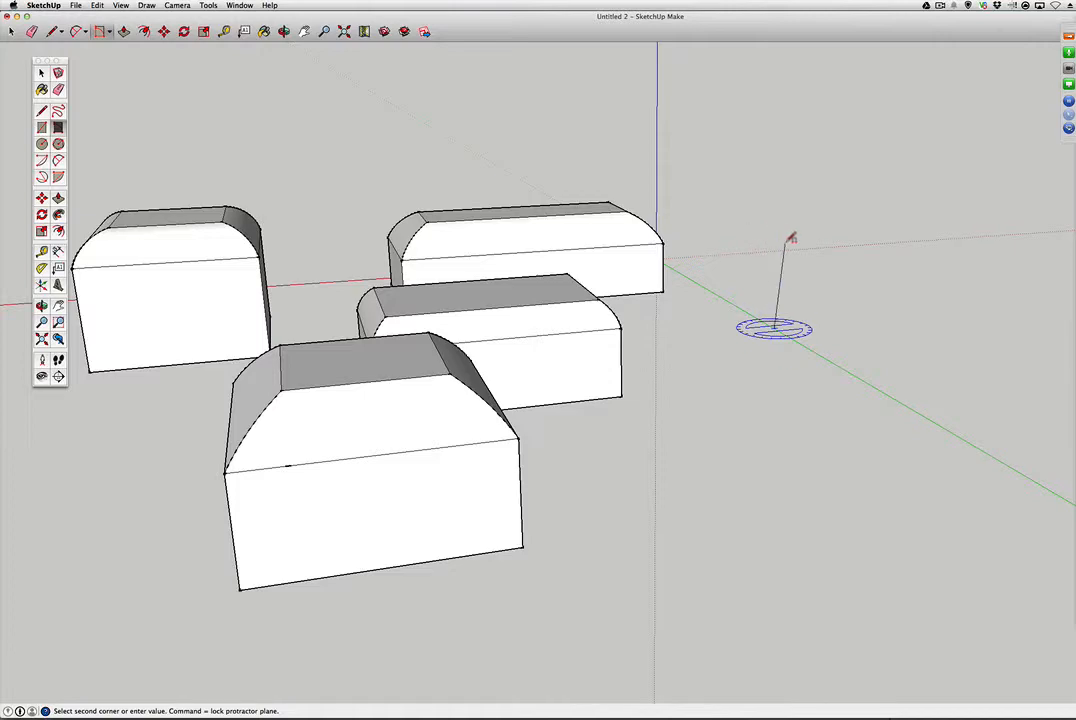
pyautogui.click(832, 281)
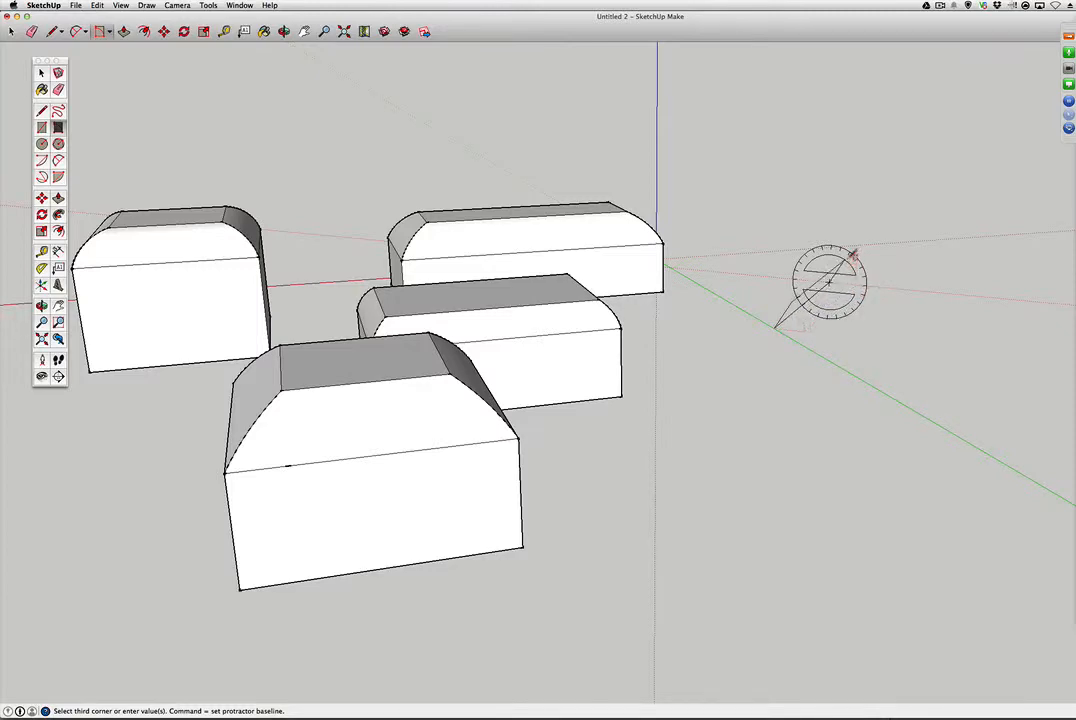
pyautogui.click(955, 232)
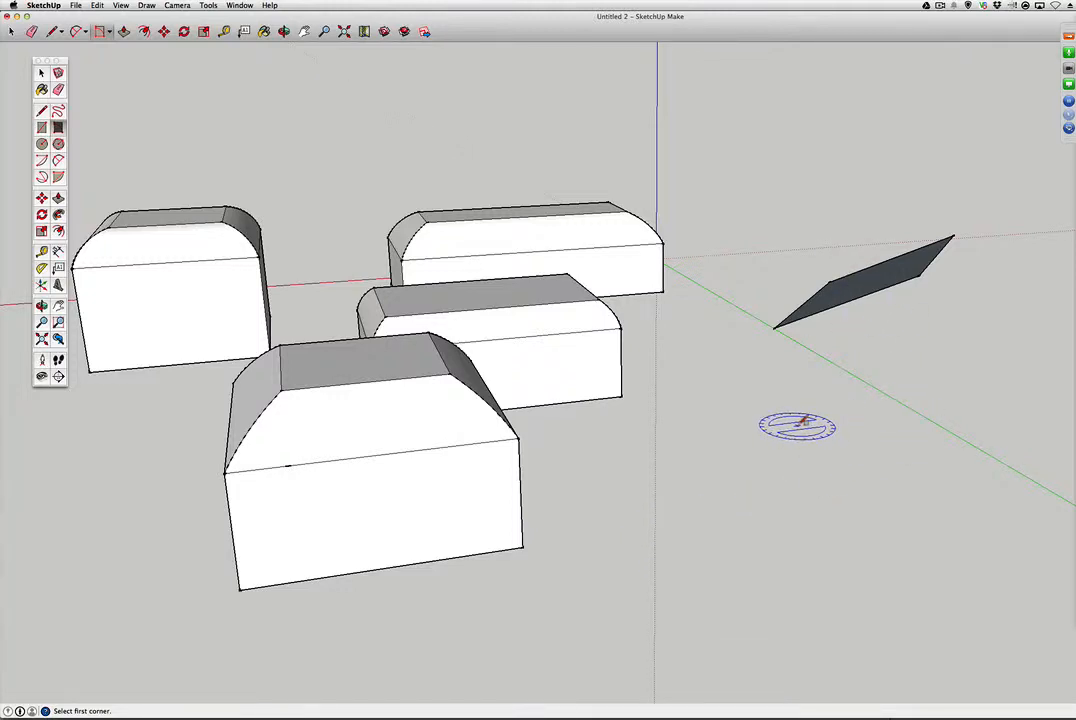
# Step: Draw a second rotated rectangle above the first, with the protractor locked to the green axis for its base edge
pyautogui.click(762, 122)
pyautogui.press('Left')
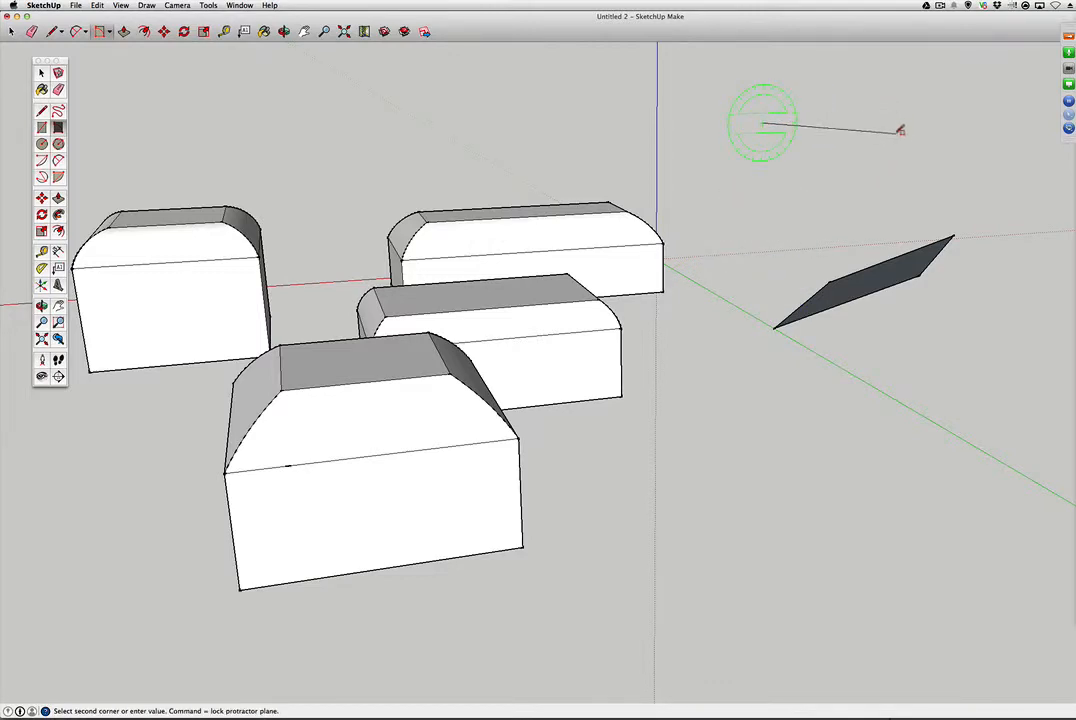
pyautogui.click(921, 118)
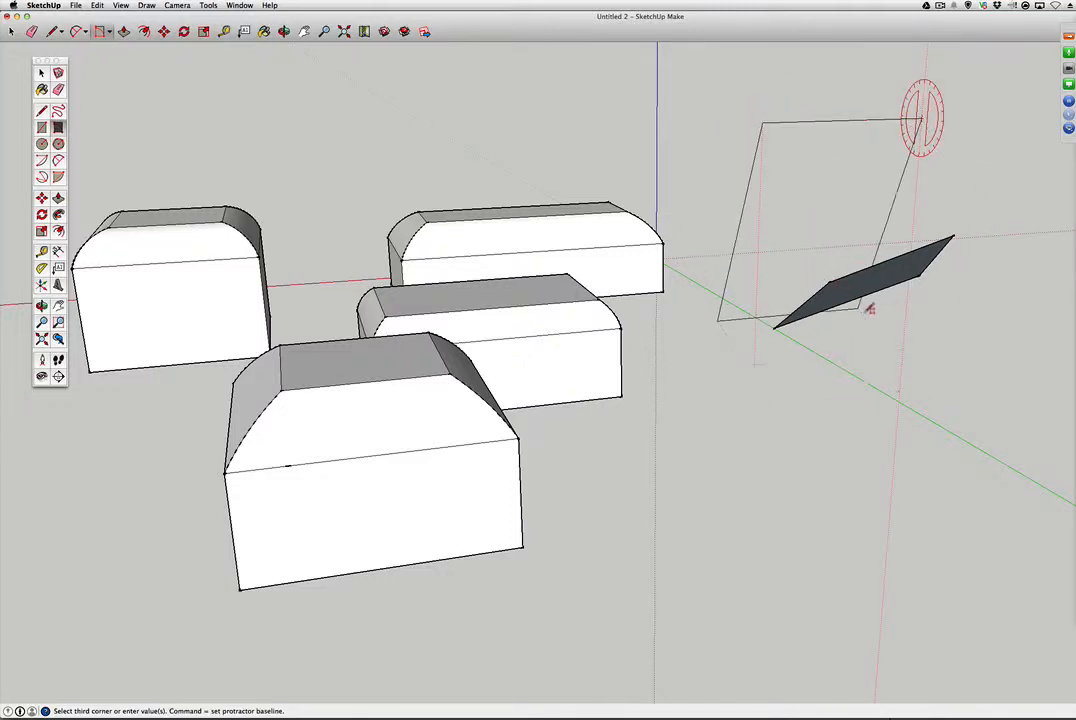
pyautogui.click(769, 197)
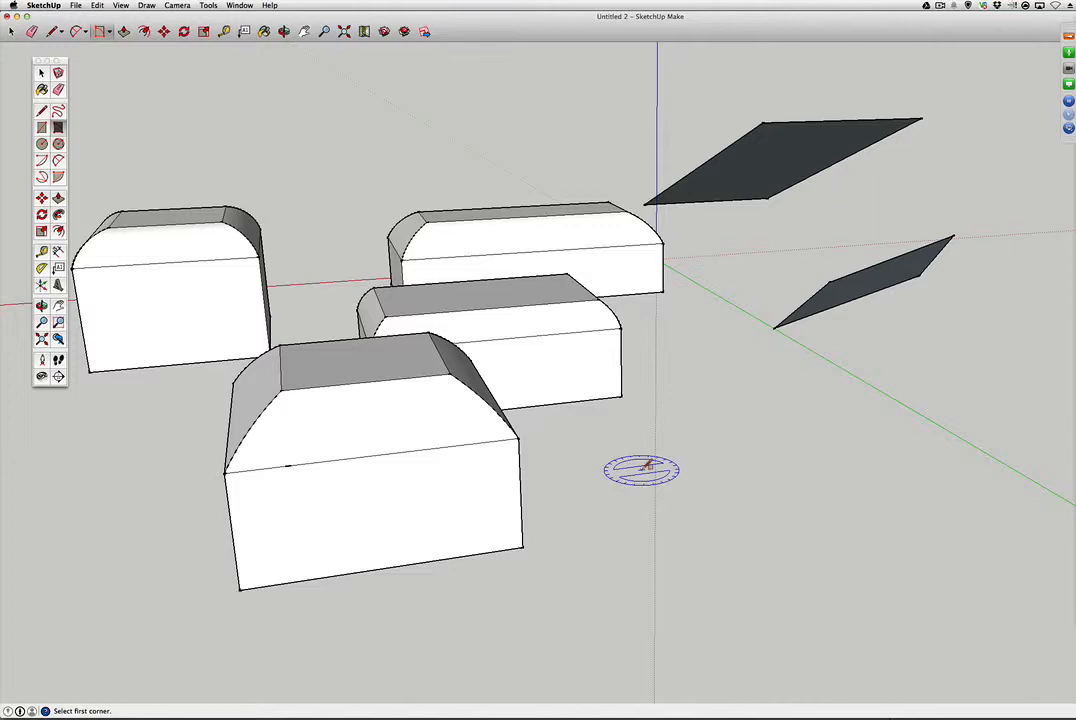
pyautogui.press('space')
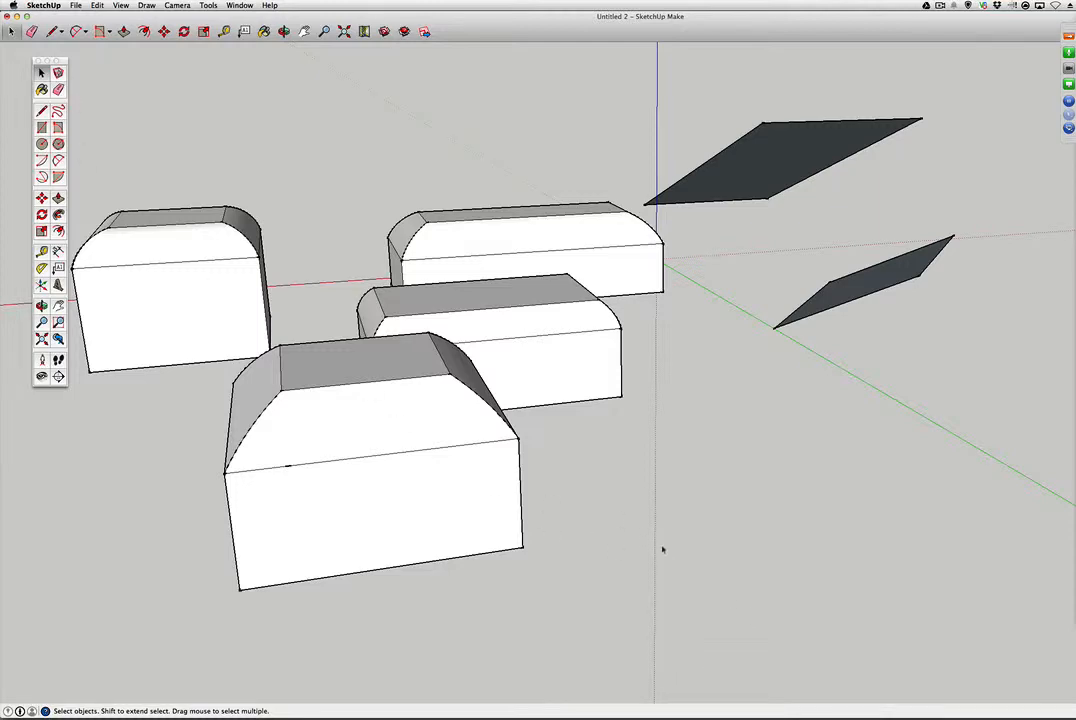
pyautogui.press('r')
pyautogui.click(716, 463)
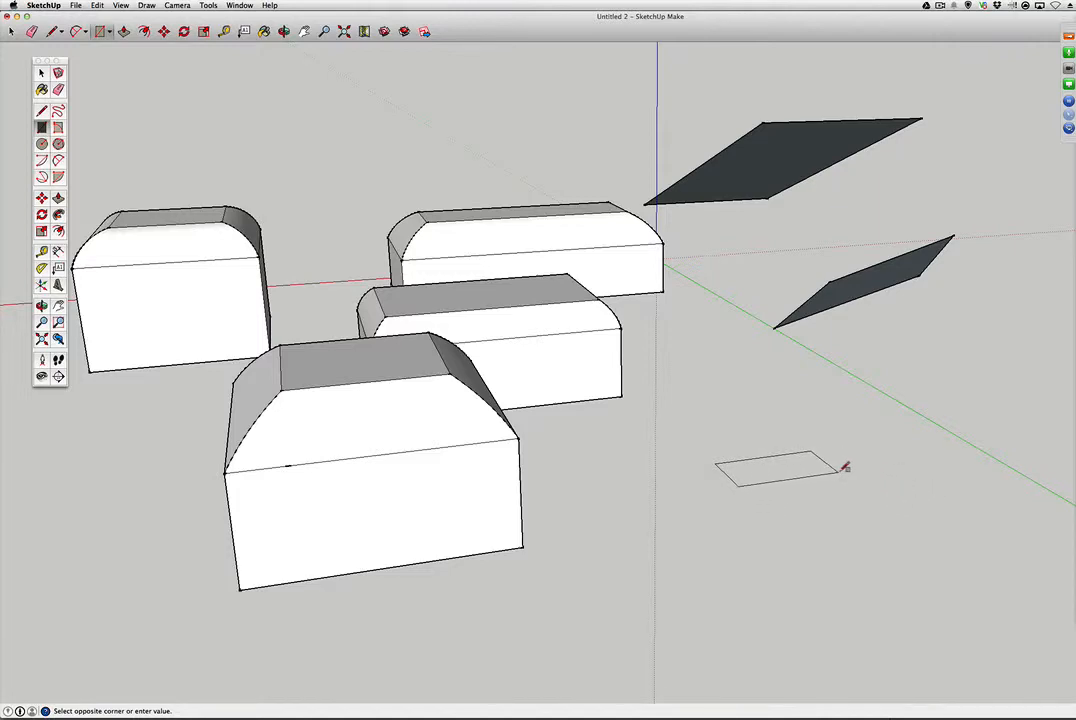
# Step: Create a new empty model
pyautogui.click(76, 5)
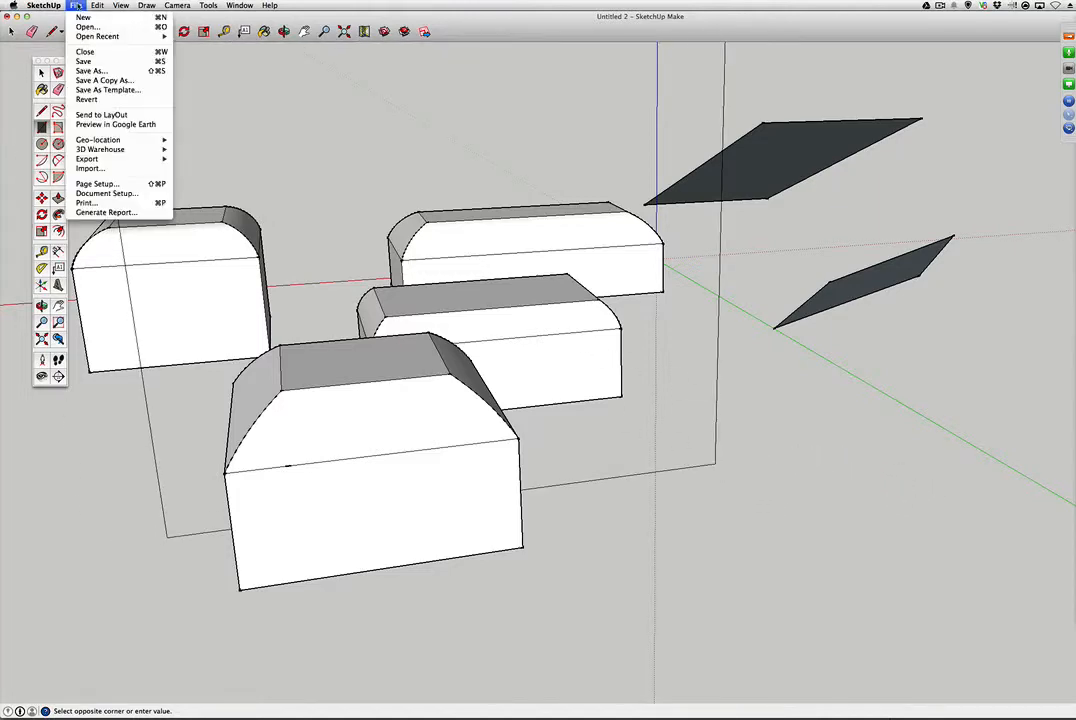
pyautogui.click(534, 232)
pyautogui.press('super+n')
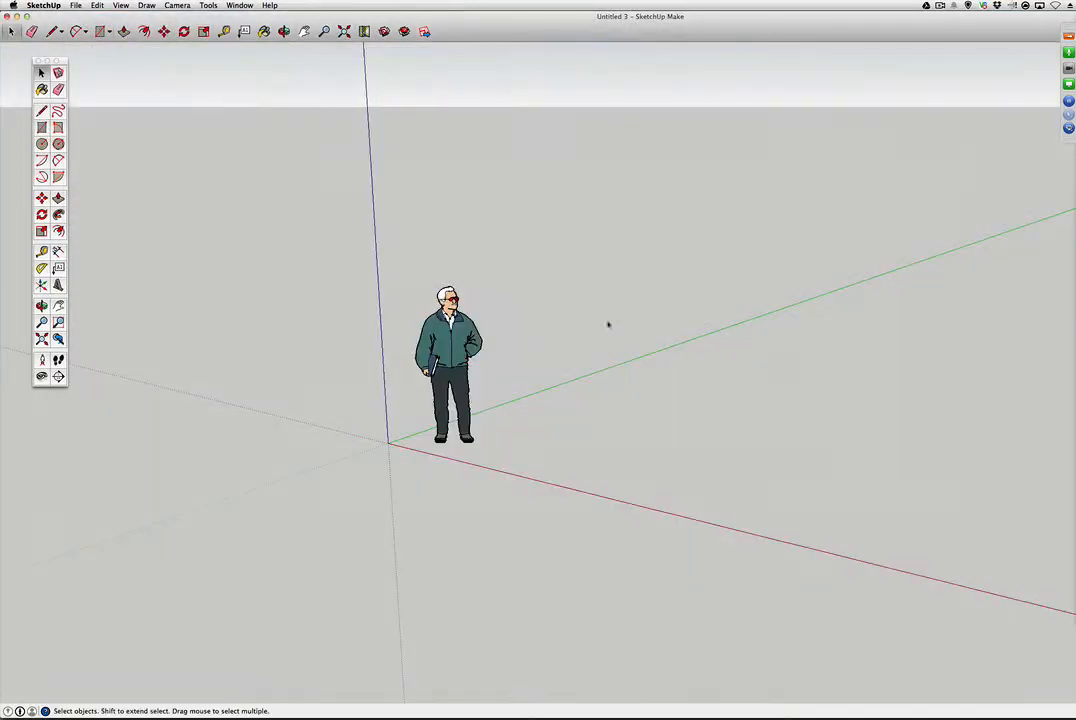
# Step: Draw a rectangle on the ground beside the figure and pull it up into a box taller than the figure
pyautogui.press('r')
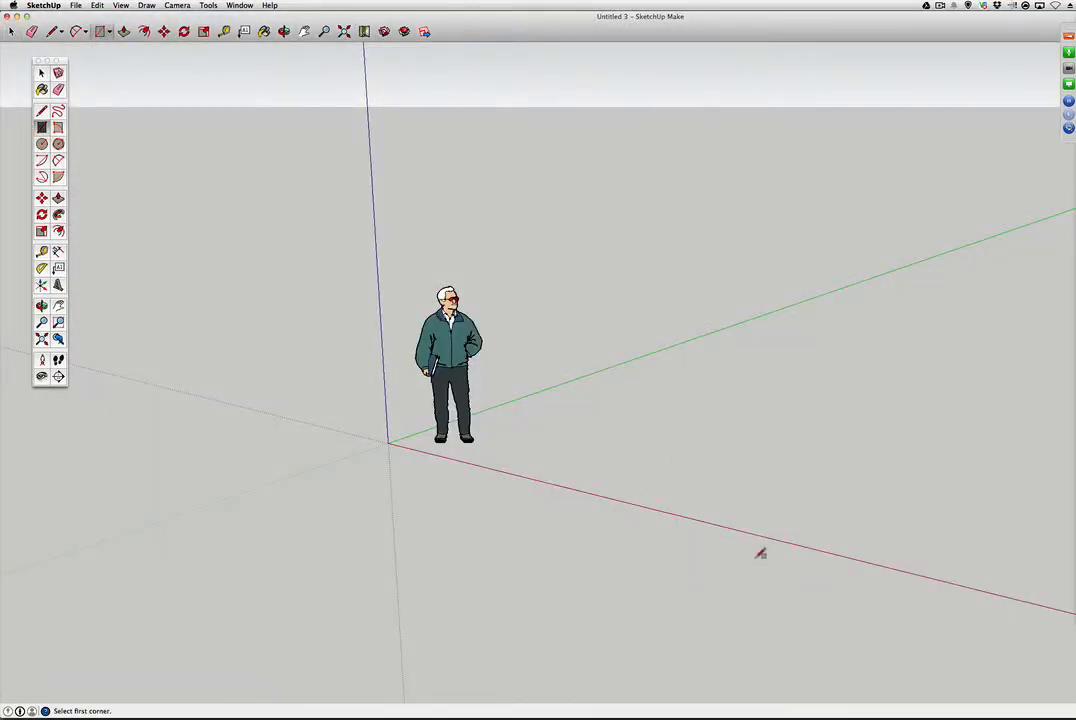
pyautogui.click(662, 399)
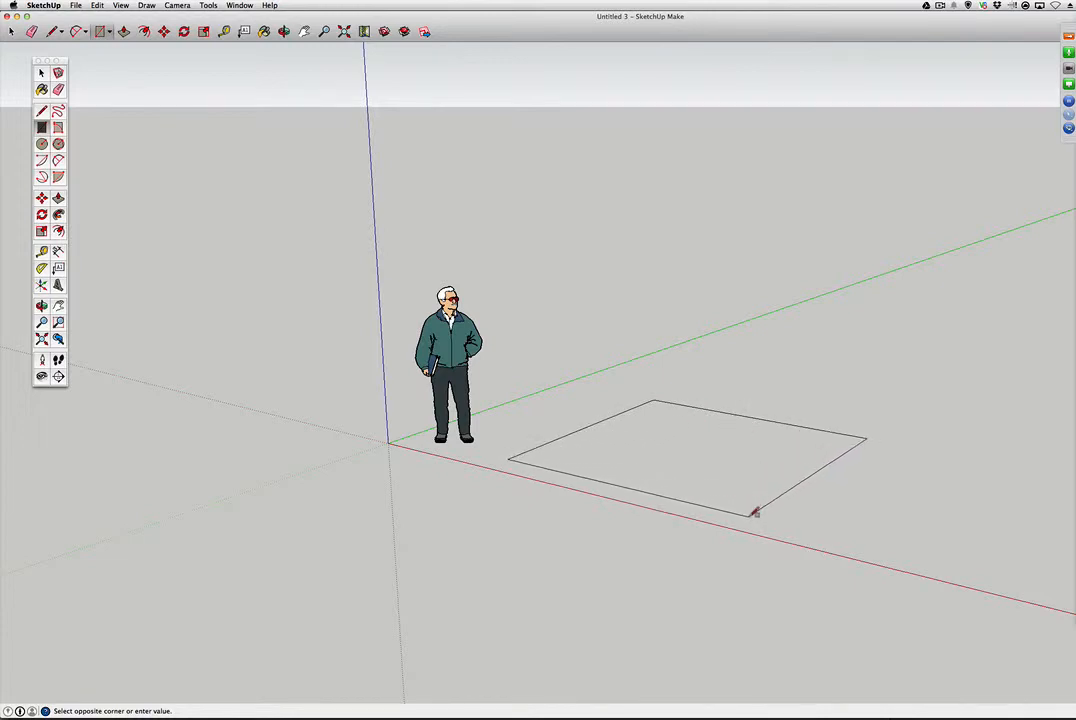
pyautogui.click(750, 521)
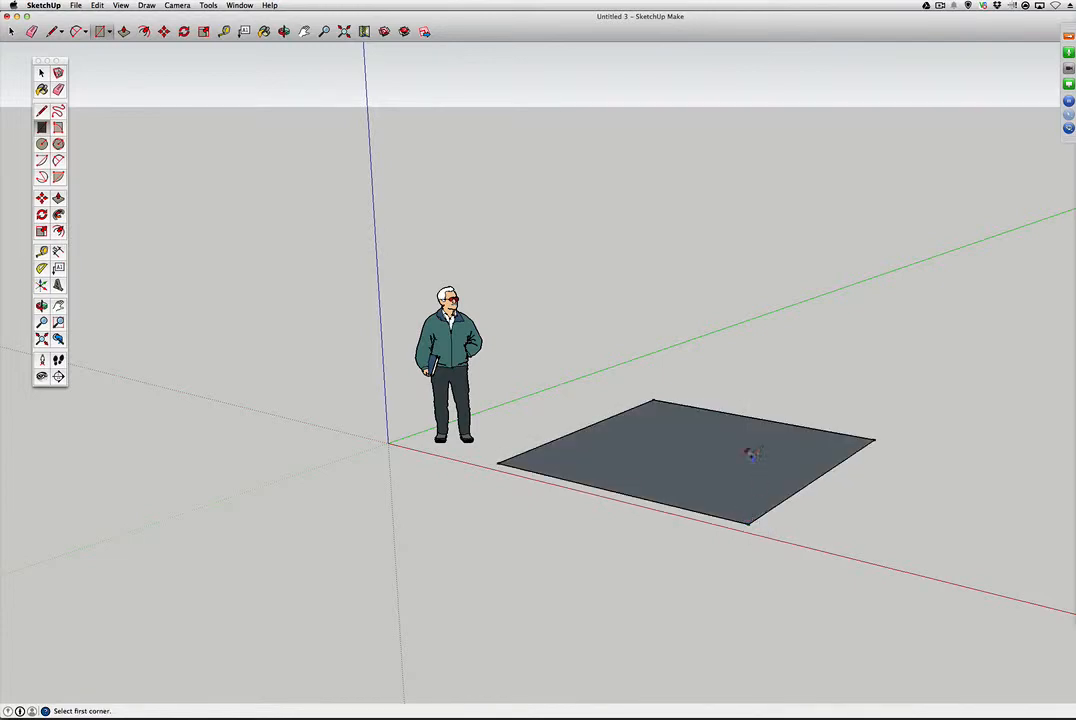
pyautogui.press('p')
pyautogui.moveTo(704, 468); pyautogui.dragTo(742, 260)
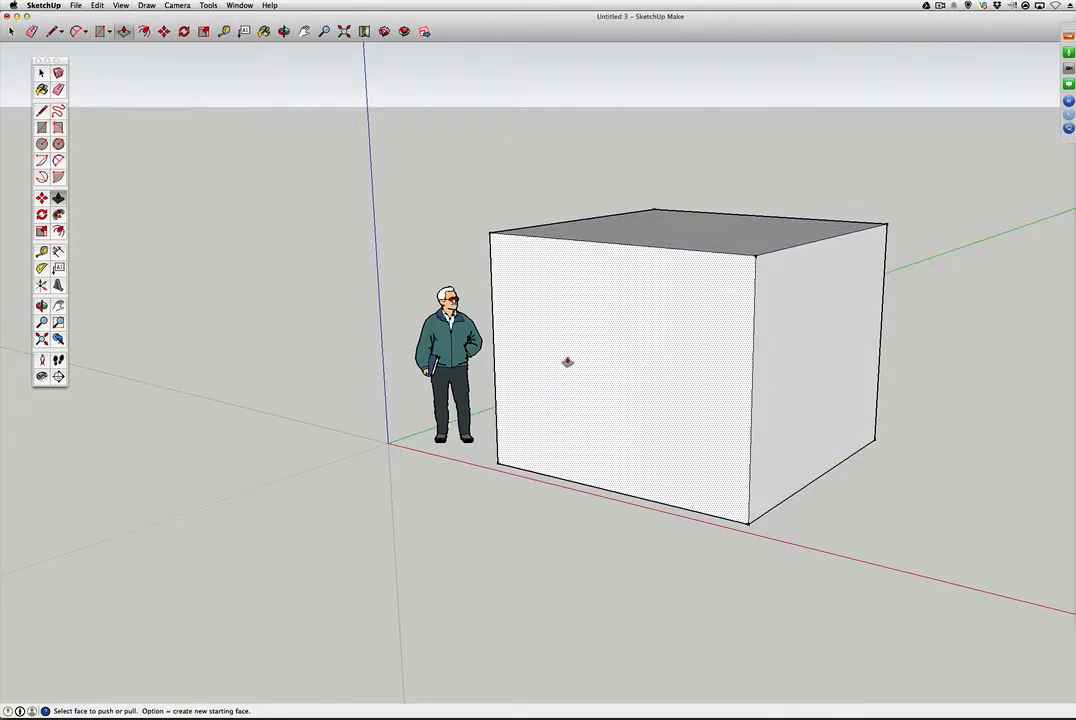
pyautogui.press('space')
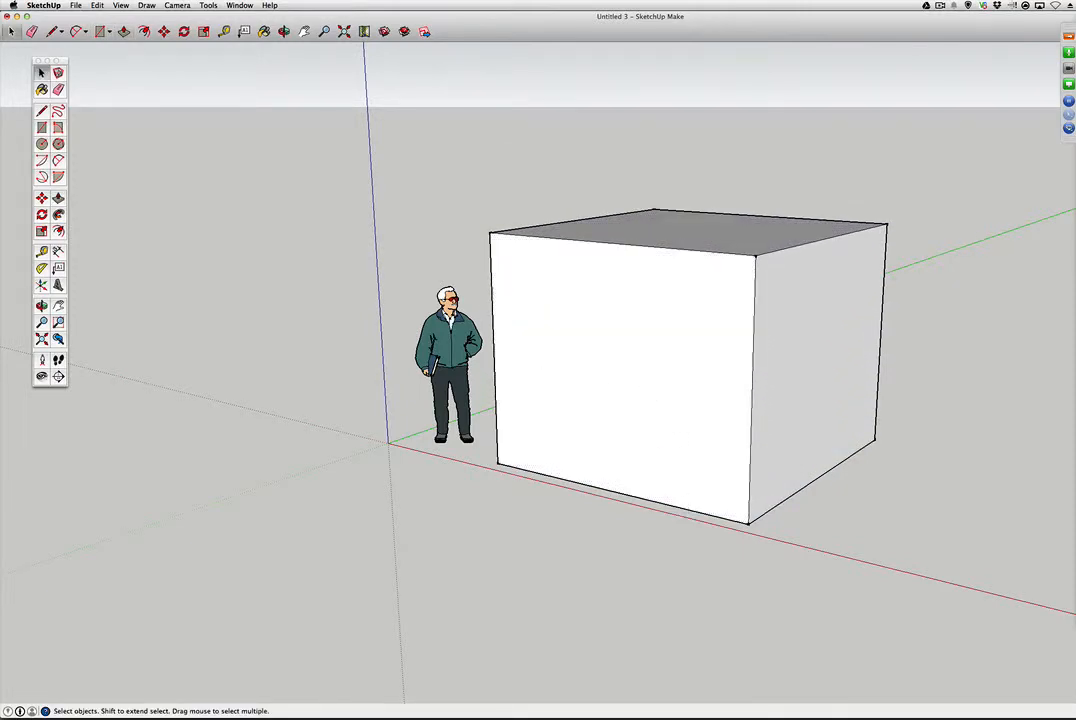
# Step: Draw a small window-sized rectangle on the front face of the box
pyautogui.press('r')
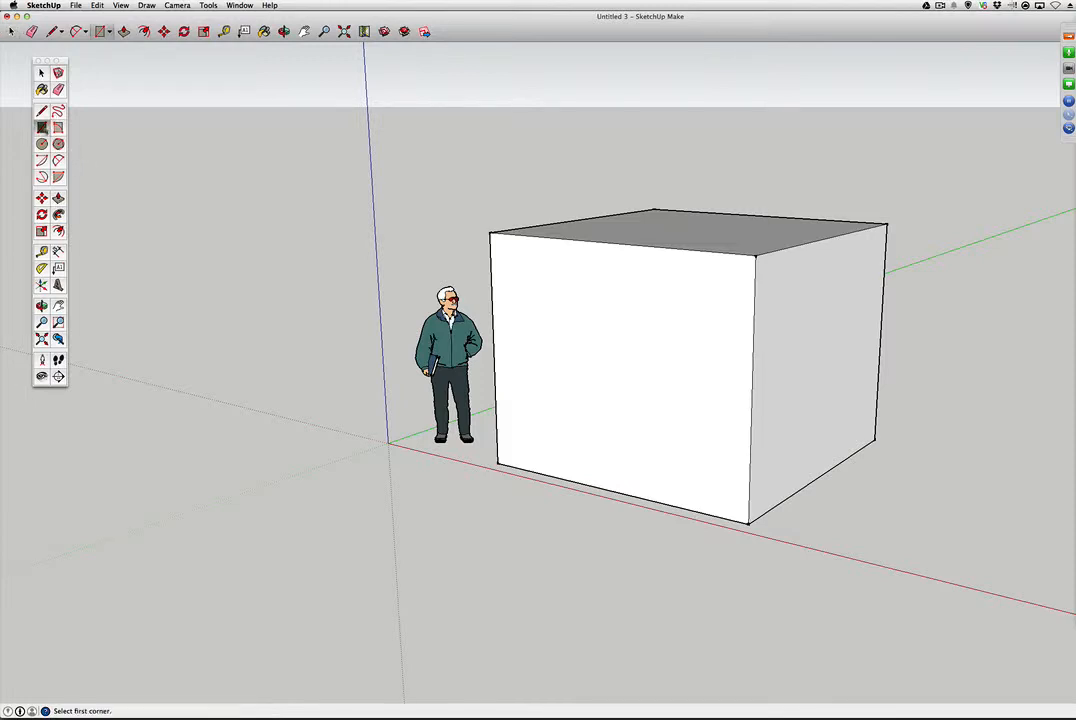
pyautogui.click(559, 316)
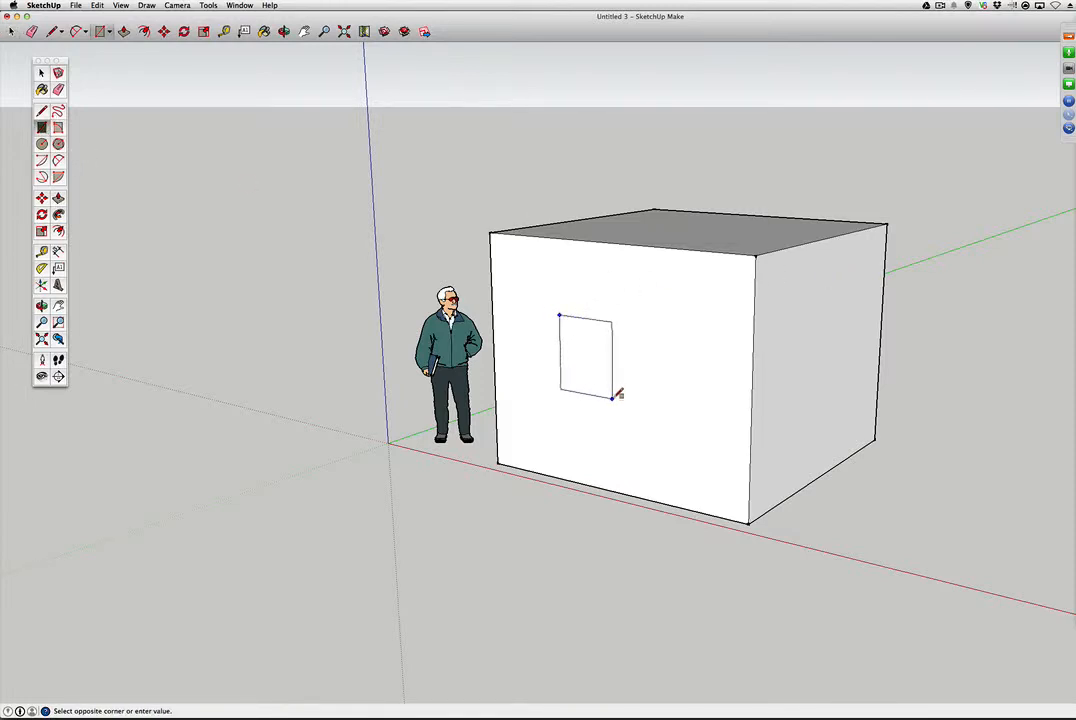
pyautogui.click(615, 388)
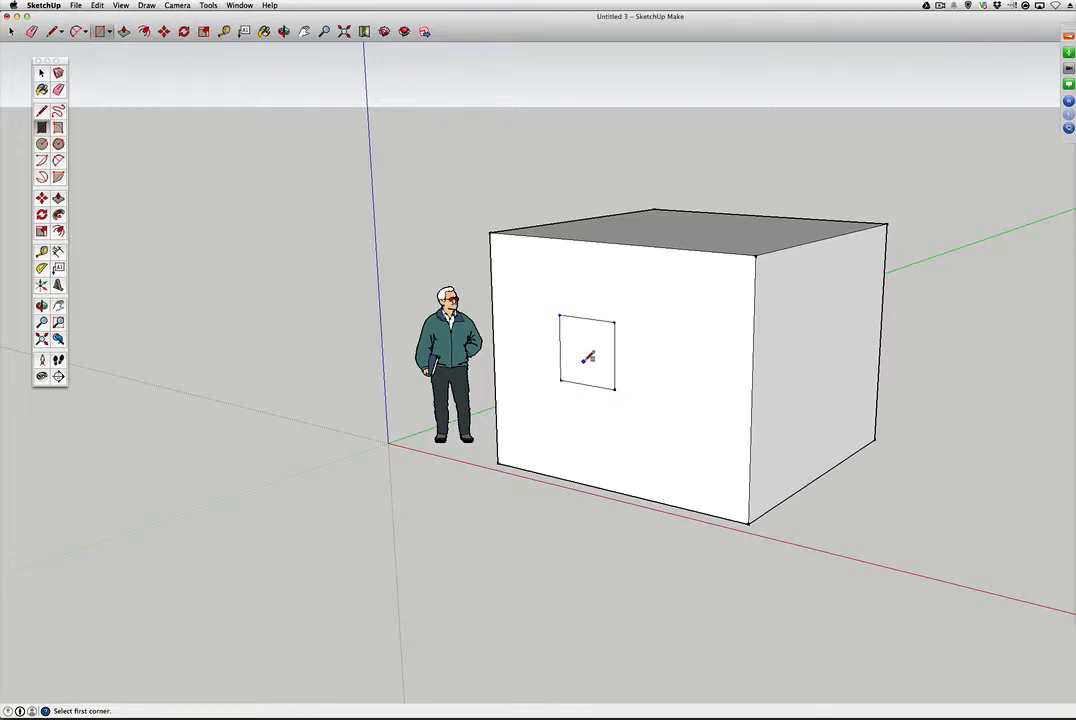
# Step: Try to push the small rectangle on the front face back into the box
pyautogui.press('p')
pyautogui.press('o')
pyautogui.moveTo(567, 422); pyautogui.dragTo(862, 370)
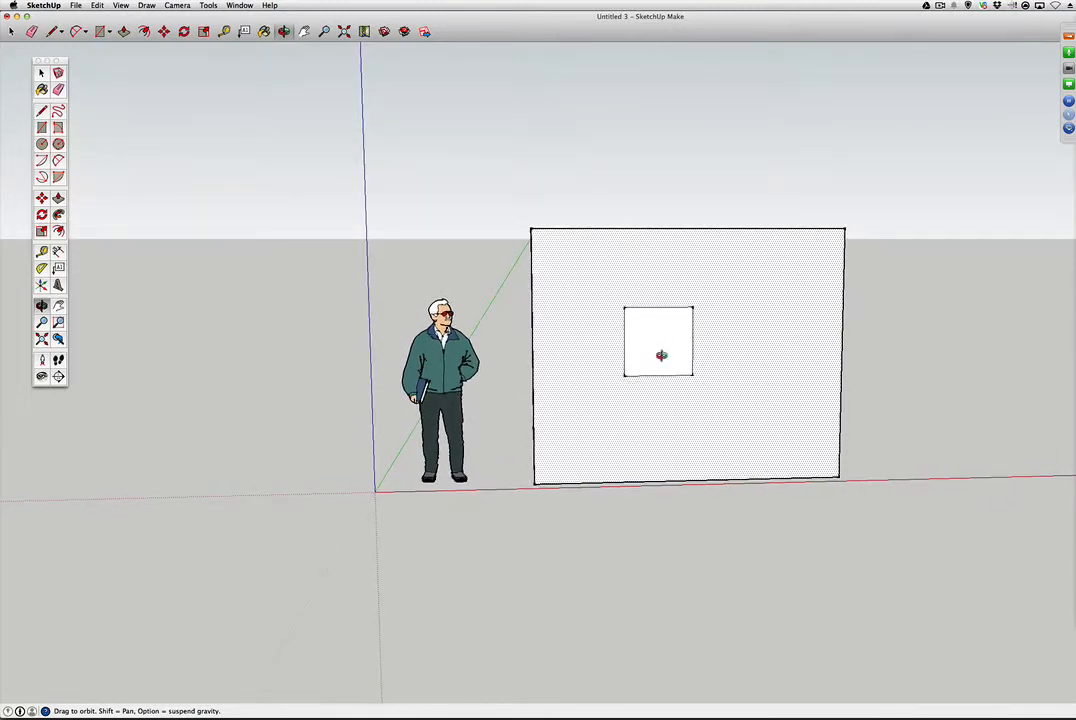
pyautogui.press('space')
pyautogui.press('p')
pyautogui.click(657, 350)
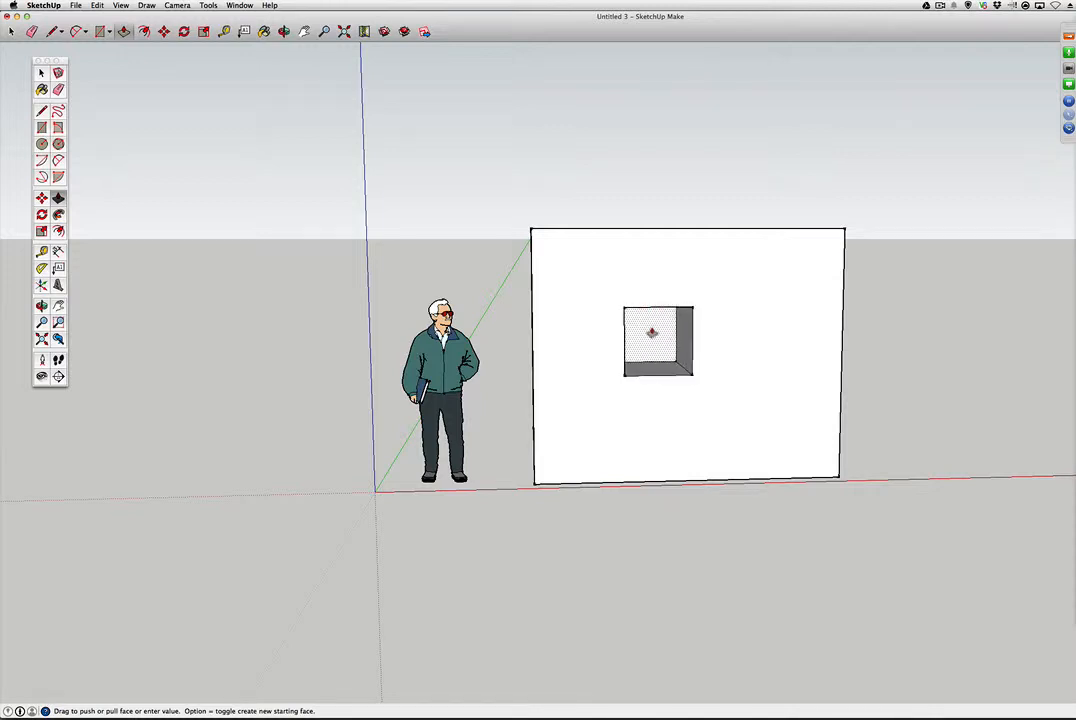
pyautogui.click(660, 349)
pyautogui.press('space')
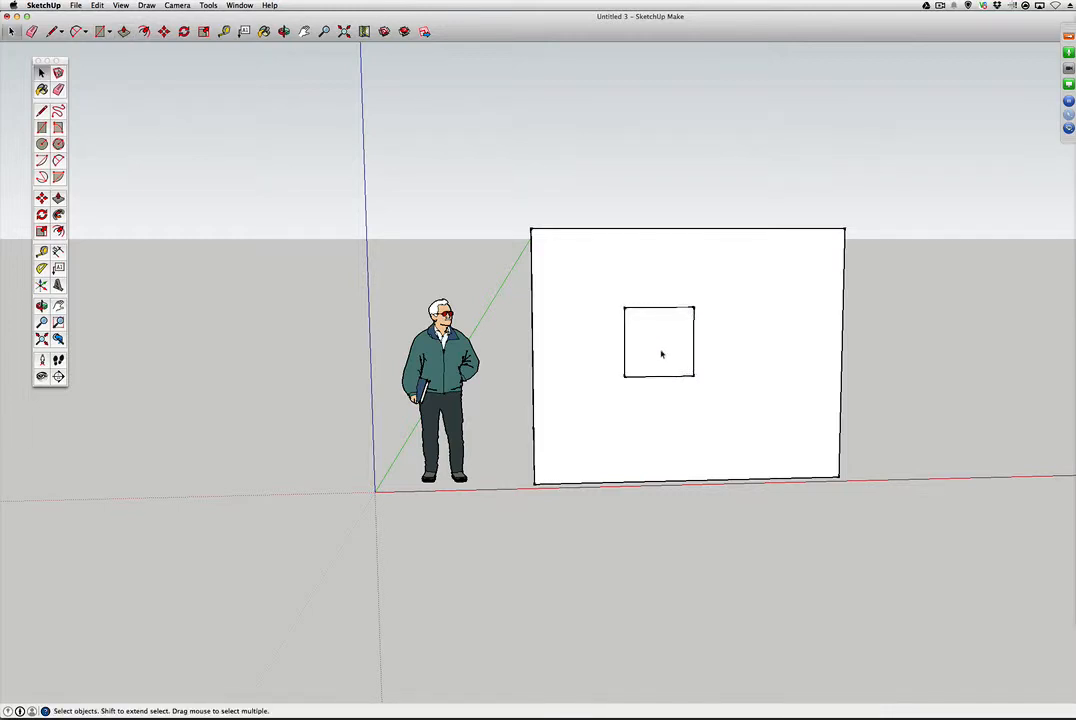
# Step: Push the small rectangle back to the box's rear face to cut an opening through the whole box
pyautogui.press('o')
pyautogui.moveTo(660, 348); pyautogui.dragTo(629, 328)
pyautogui.press('p')
pyautogui.click(653, 344)
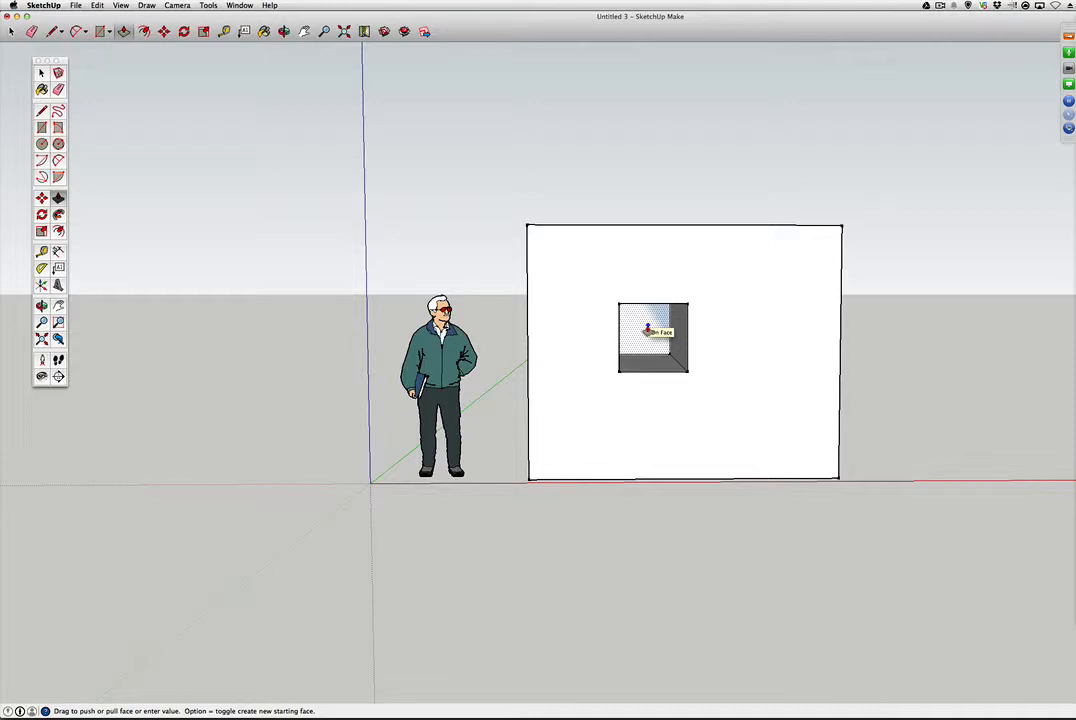
pyautogui.click(652, 332)
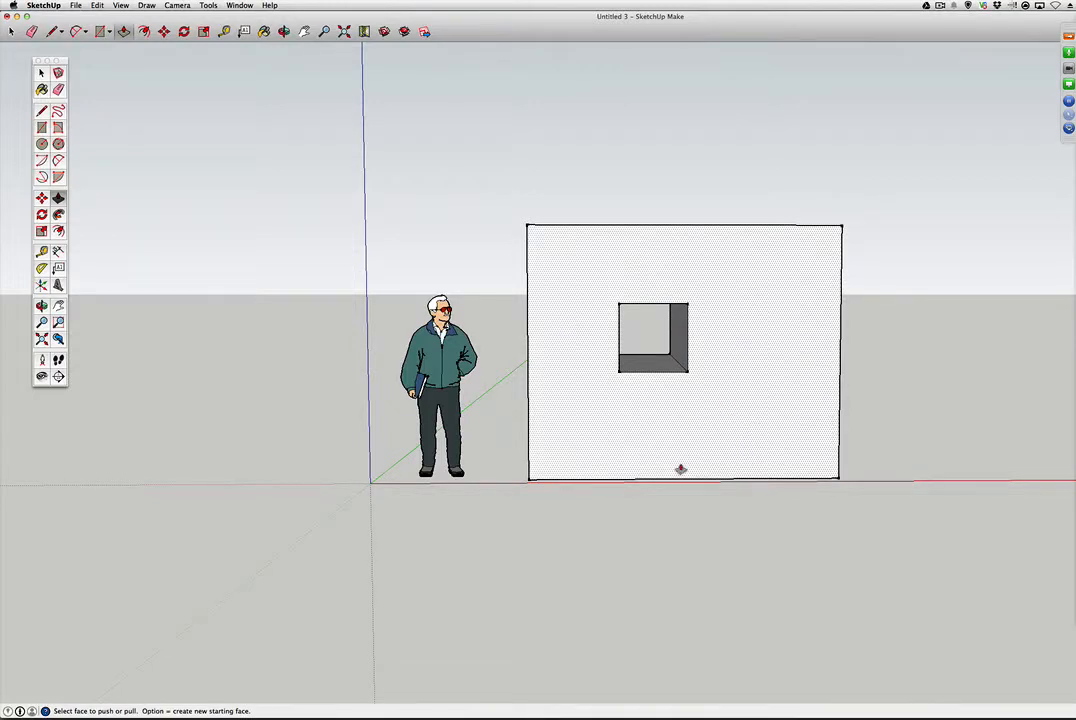
pyautogui.press('o')
pyautogui.moveTo(681, 479); pyautogui.dragTo(773, 422)
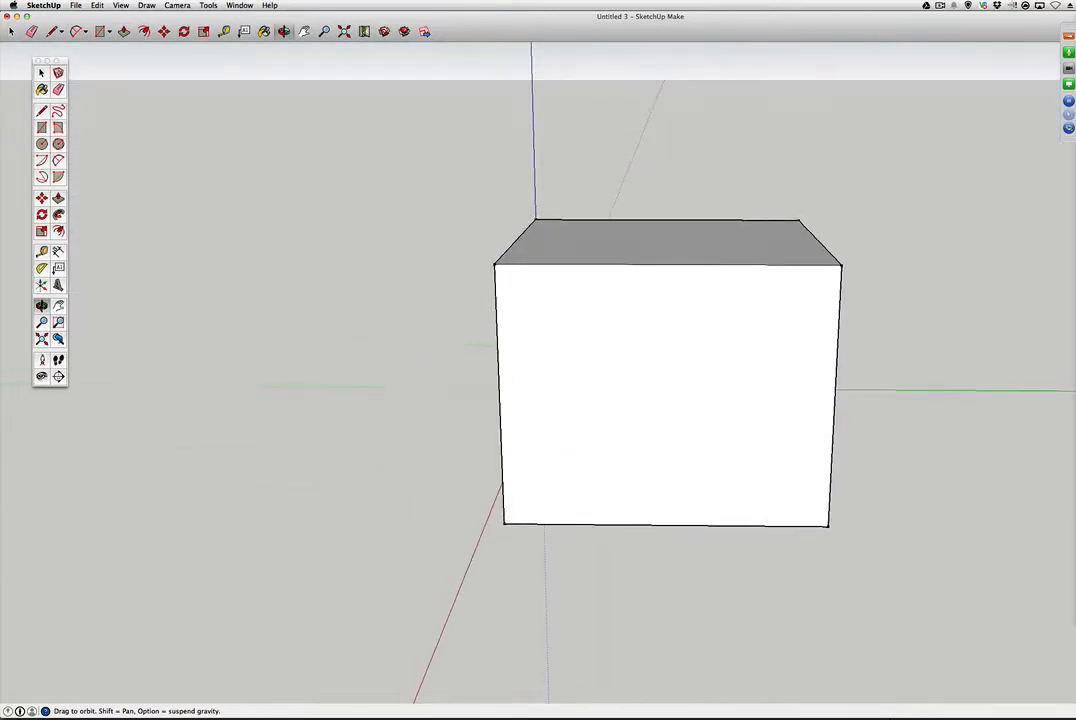
# Step: Draw a nearly full-circle three-point arc on the front face beside the window opening and close its gap with a second arc
pyautogui.moveTo(983, 435); pyautogui.dragTo(769, 449)
pyautogui.moveTo(519, 466); pyautogui.dragTo(886, 449)
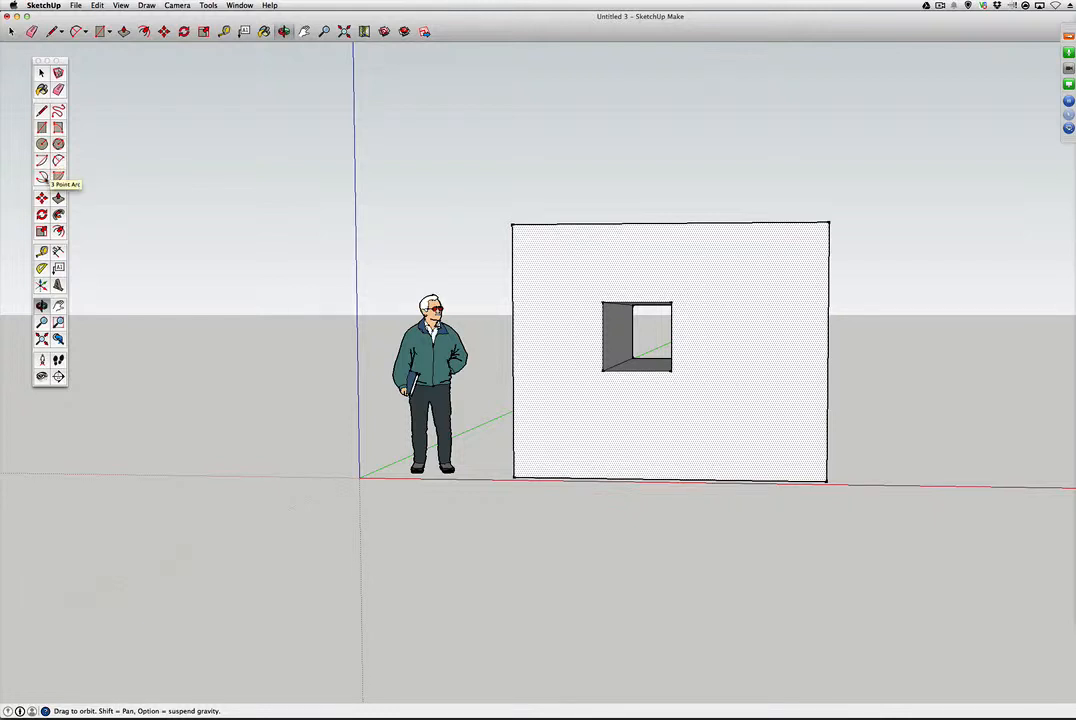
pyautogui.click(42, 177)
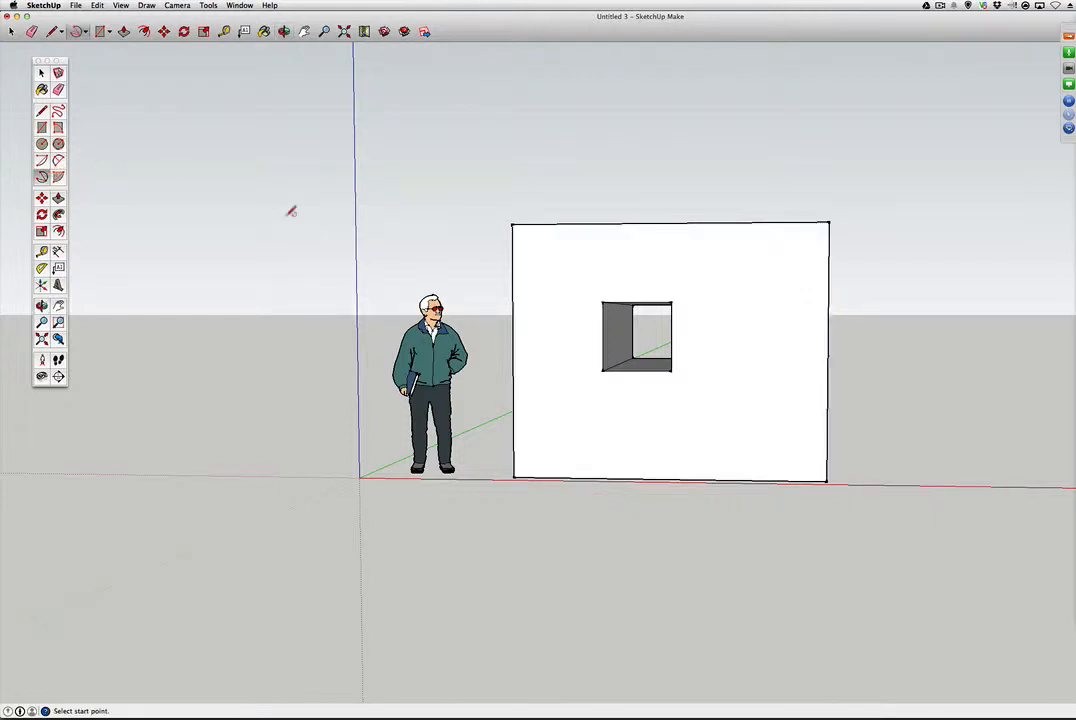
pyautogui.click(716, 332)
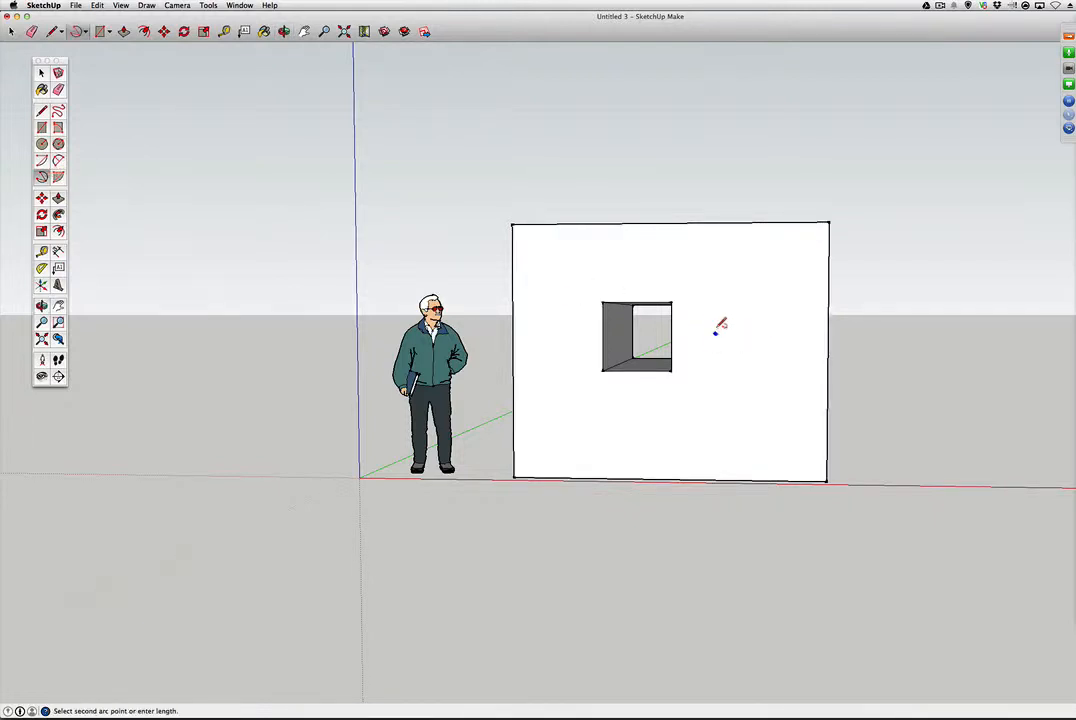
pyautogui.click(789, 332)
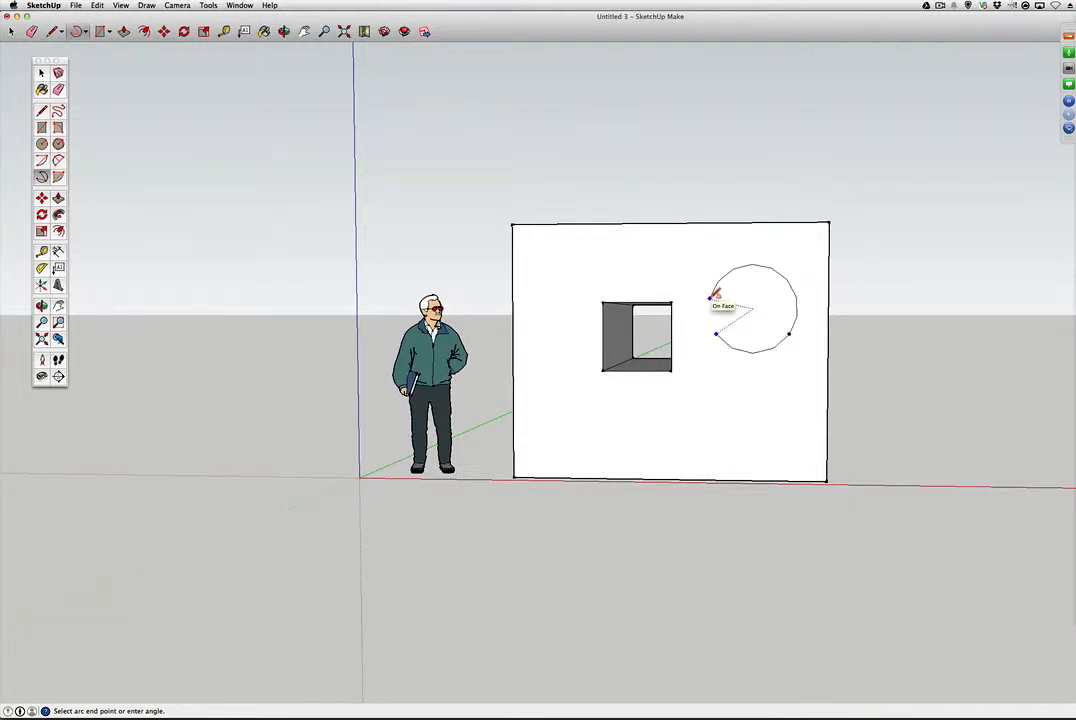
pyautogui.click(714, 296)
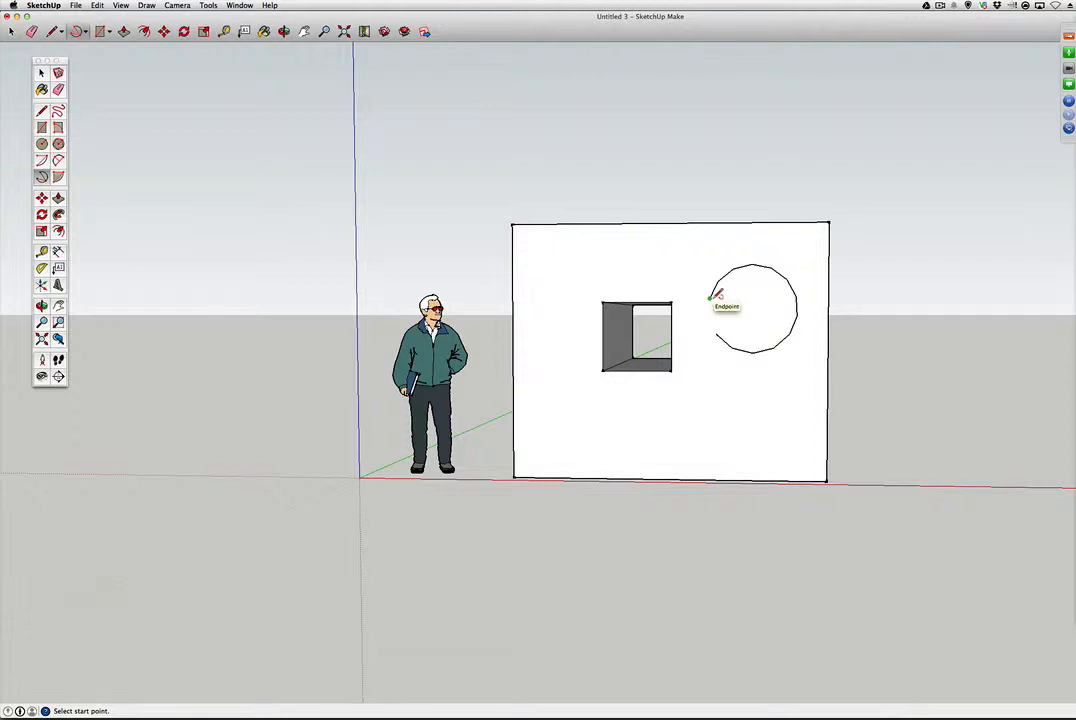
pyautogui.click(712, 297)
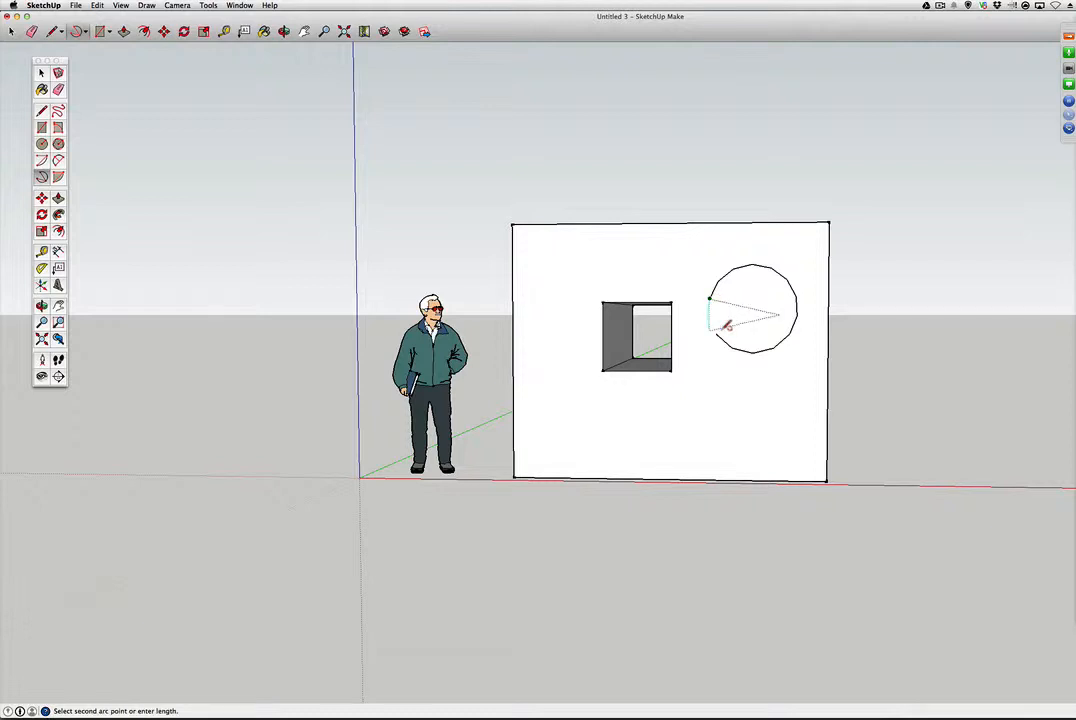
pyautogui.click(716, 333)
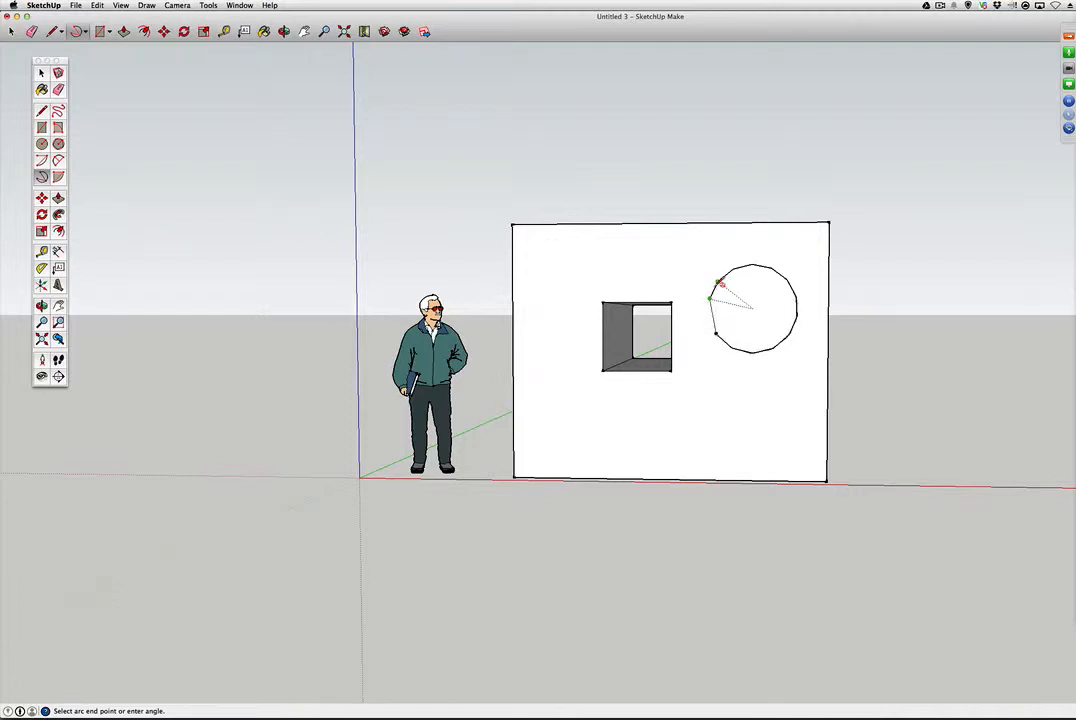
pyautogui.click(716, 285)
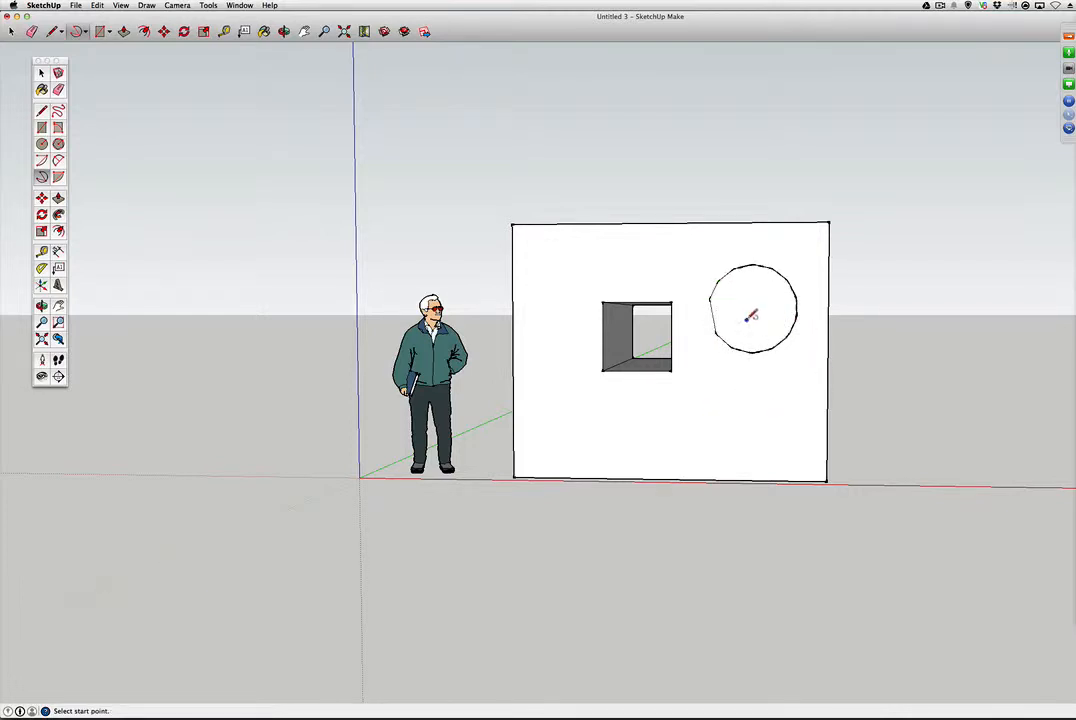
# Step: Try to push the area inside the round outline back into the box
pyautogui.press('p')
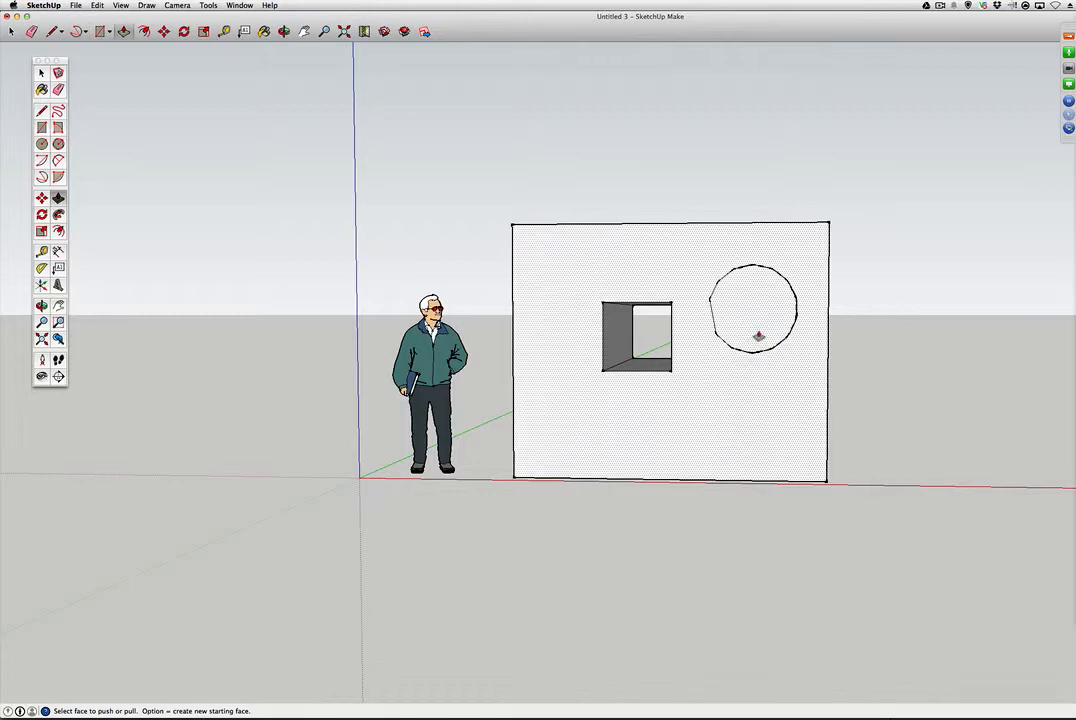
pyautogui.click(758, 336)
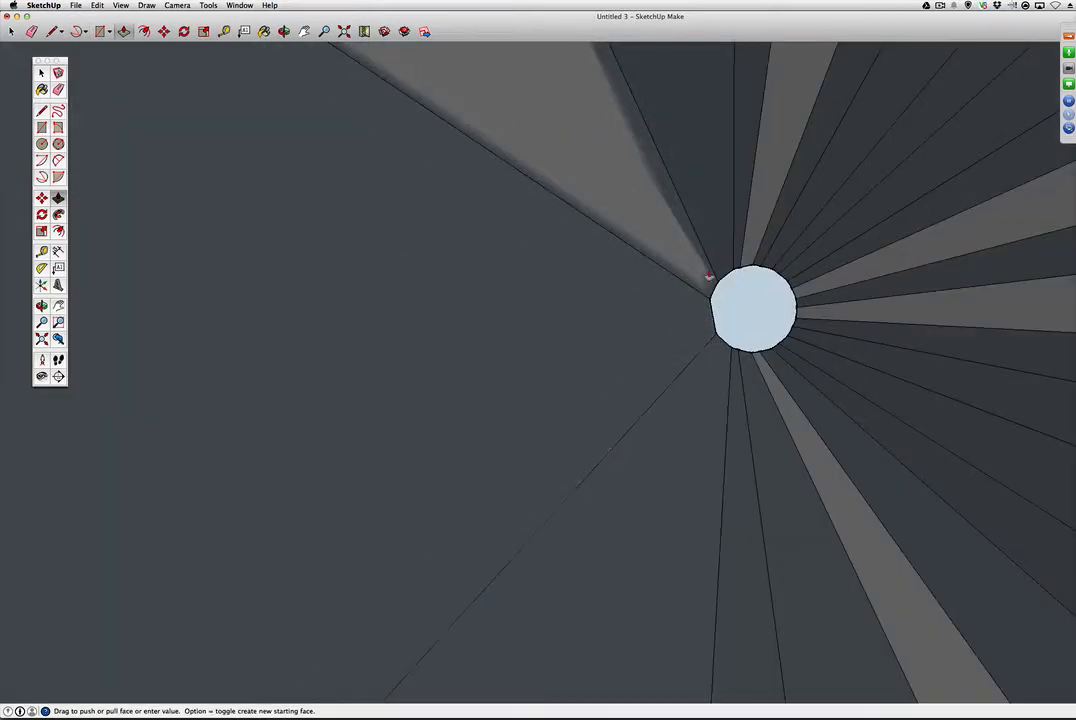
pyautogui.press('Escape')
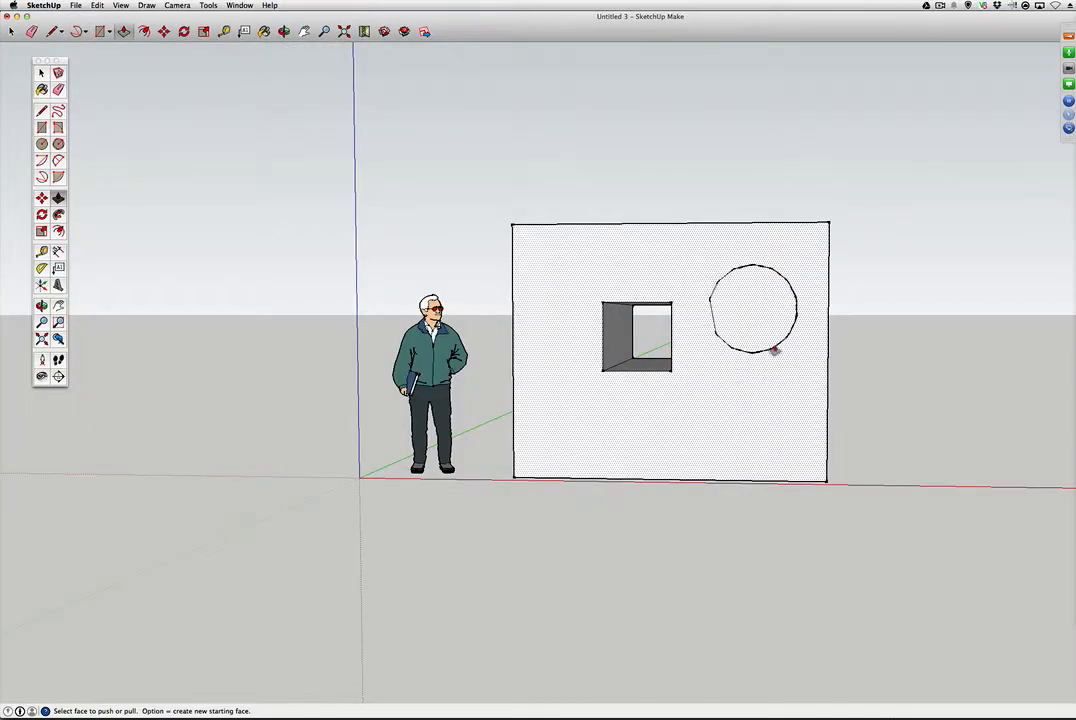
# Step: Check the face selection at the round outline's edge and undo the arcs drawn on the front face
pyautogui.press('space')
pyautogui.doubleClick(743, 351)
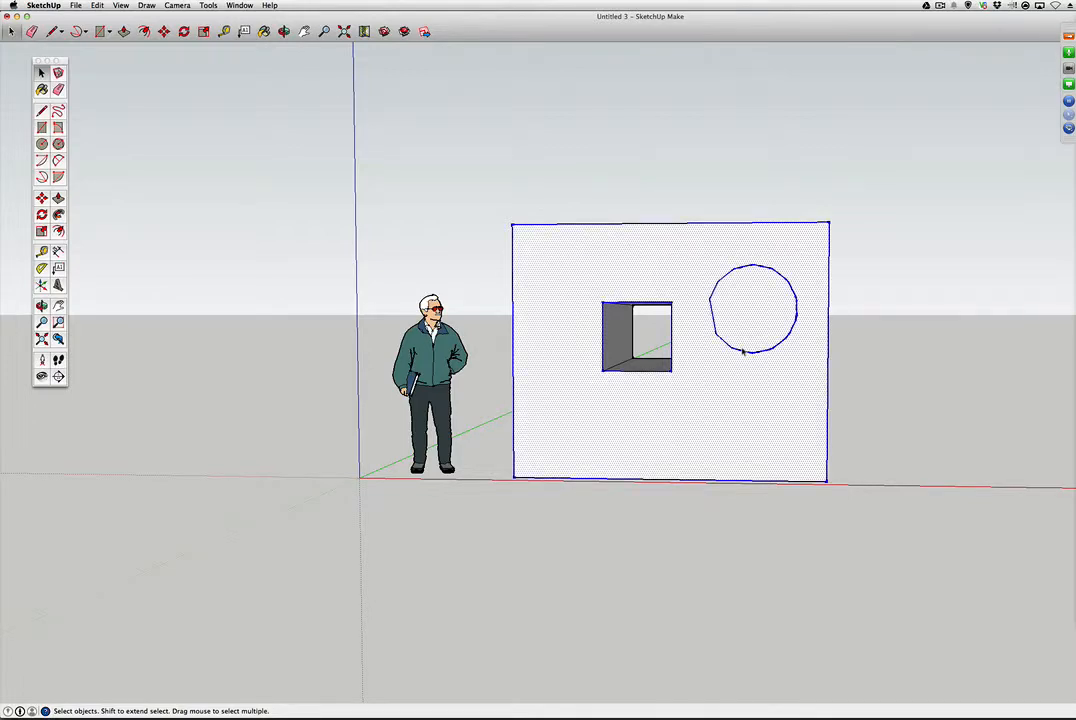
pyautogui.click(743, 351)
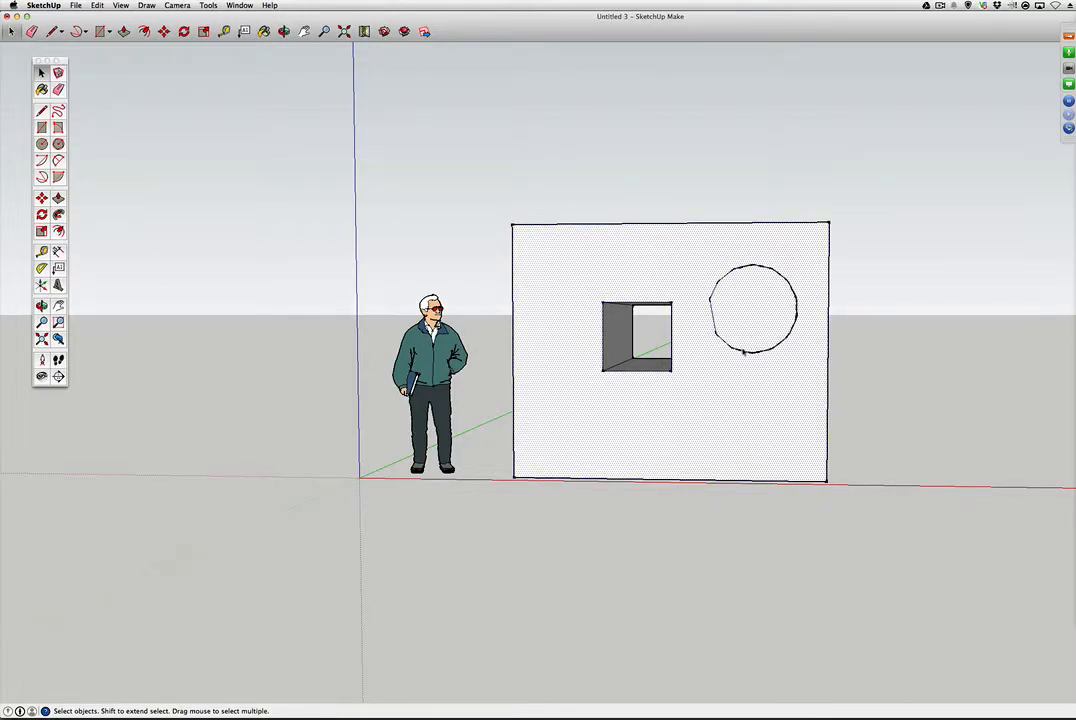
pyautogui.press('super+z')
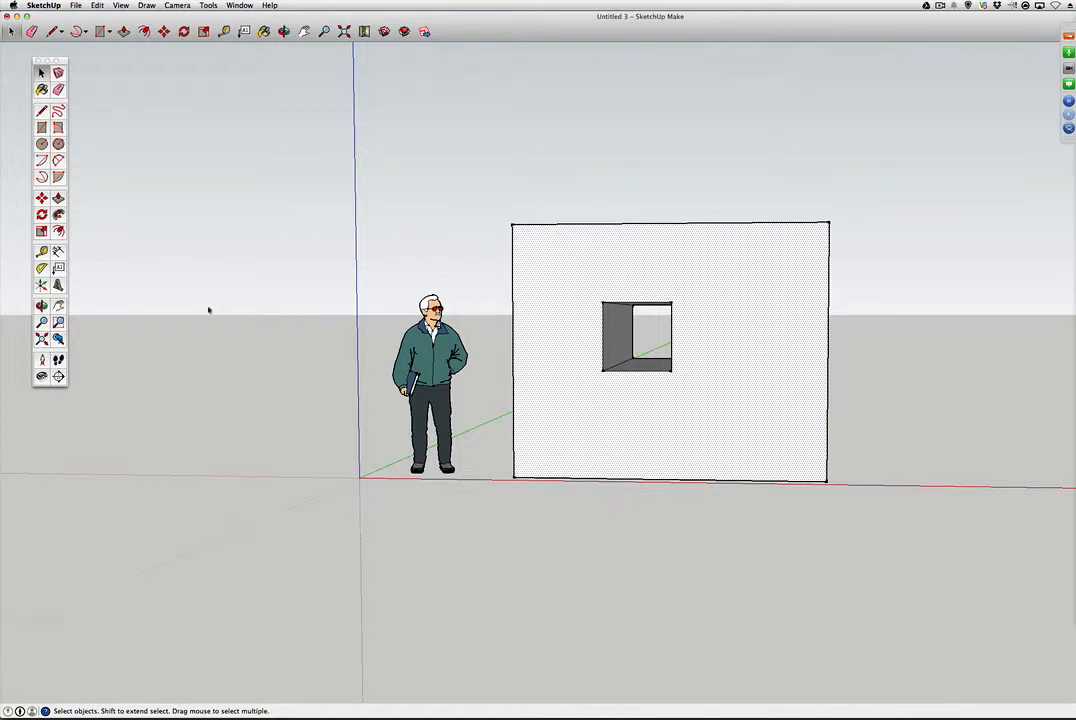
# Step: Draw a half-circle two-point arc on the front face beside the window opening and close it with a straight base line
pyautogui.press('a')
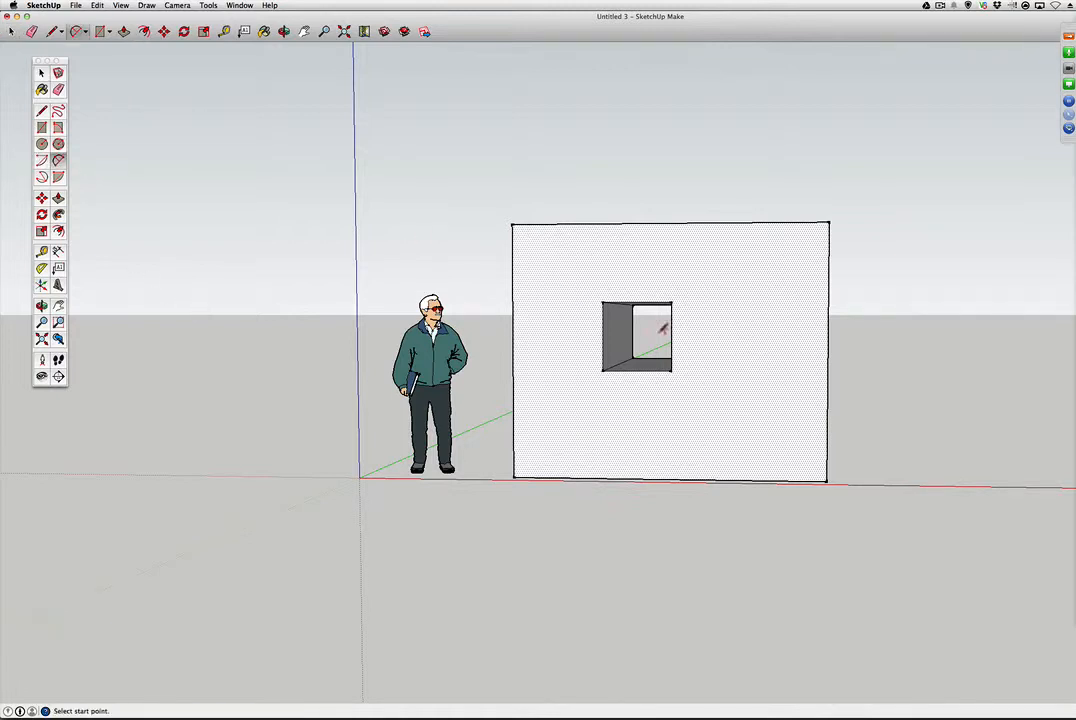
pyautogui.click(717, 332)
pyautogui.click(794, 332)
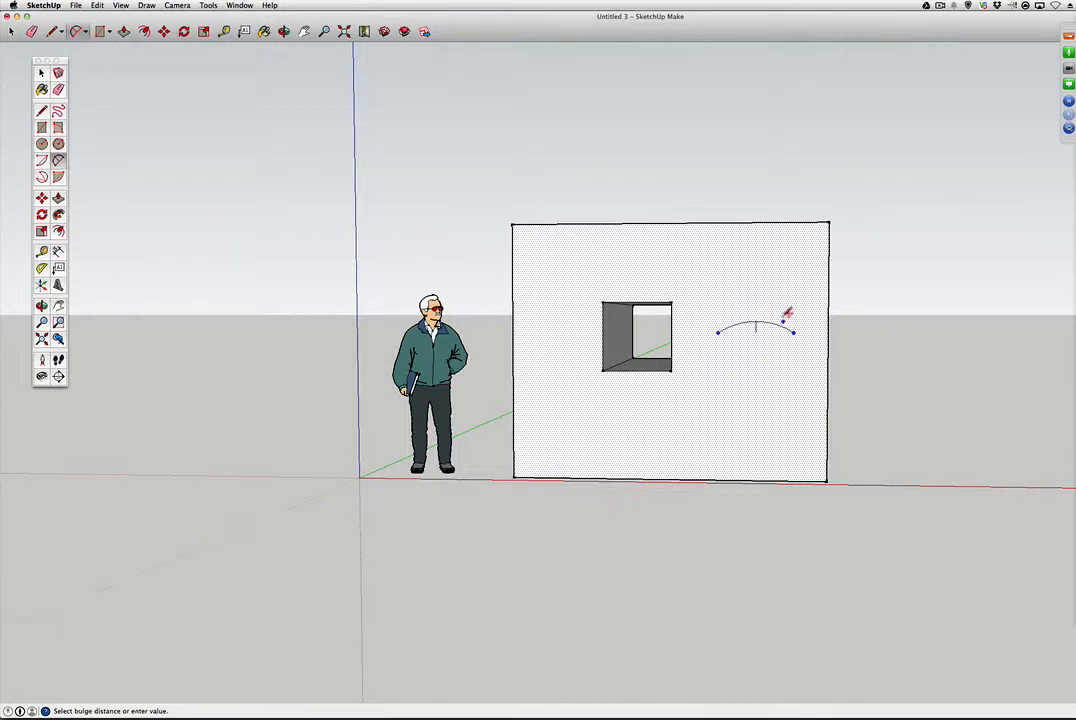
pyautogui.click(763, 290)
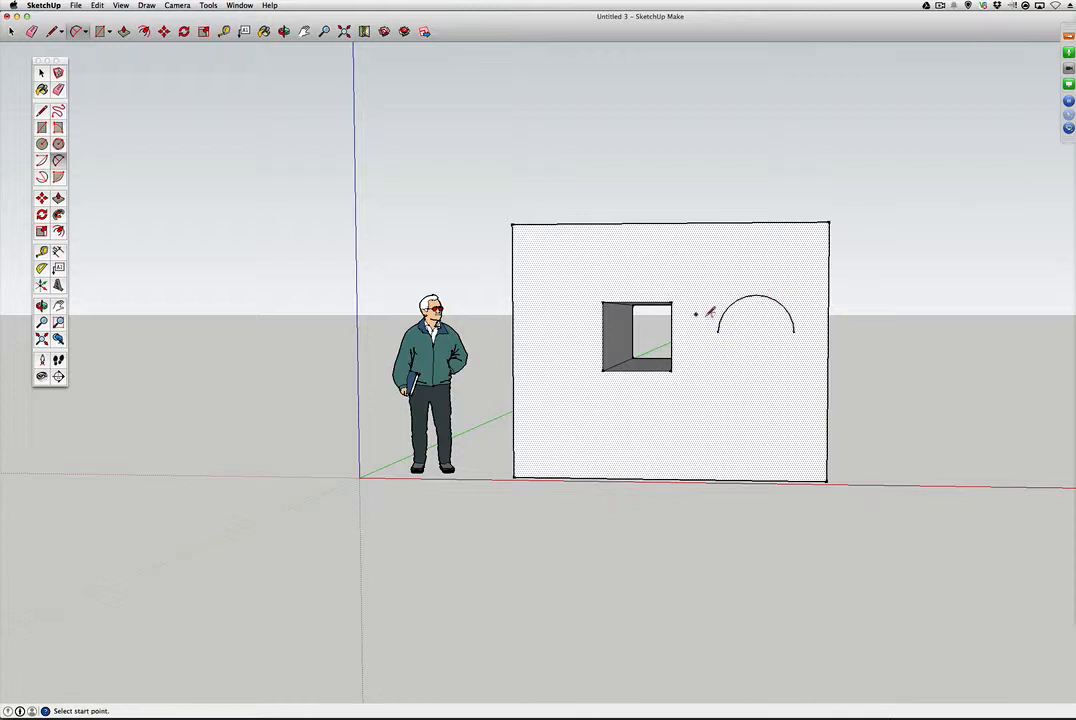
pyautogui.press('space')
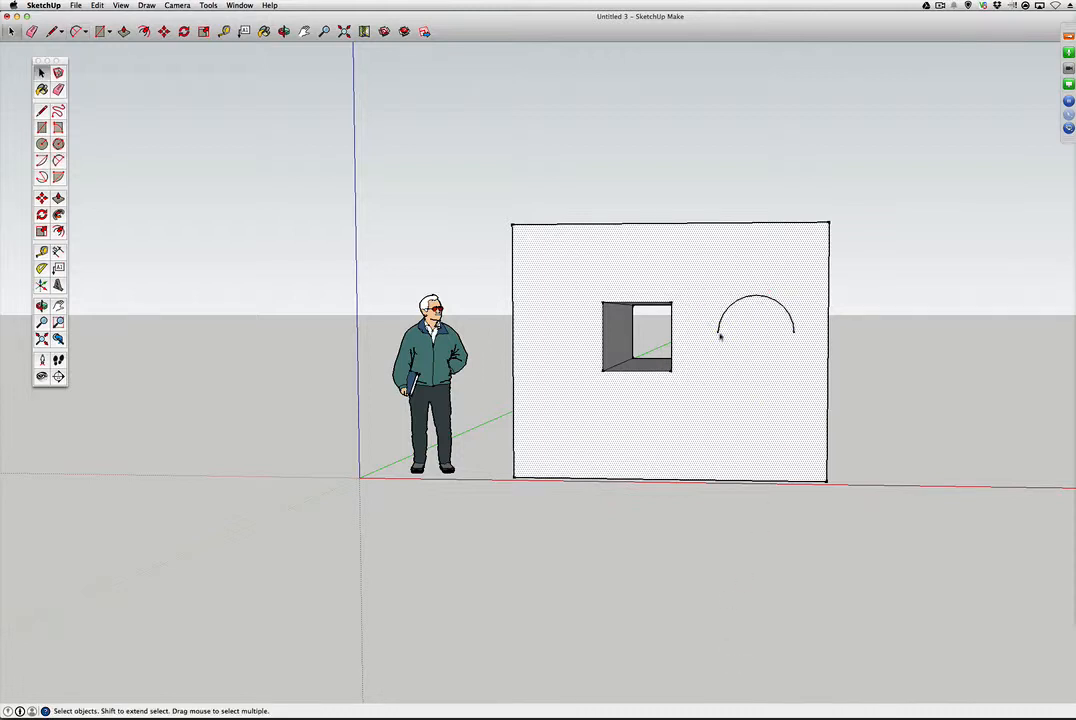
pyautogui.press('l')
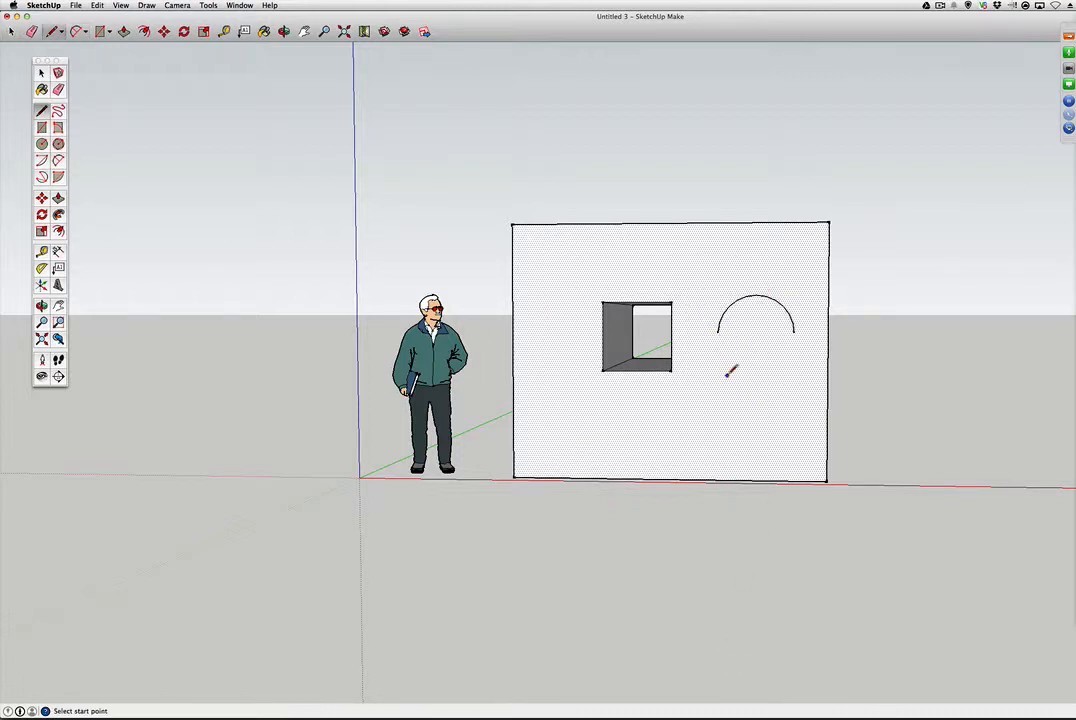
pyautogui.click(717, 332)
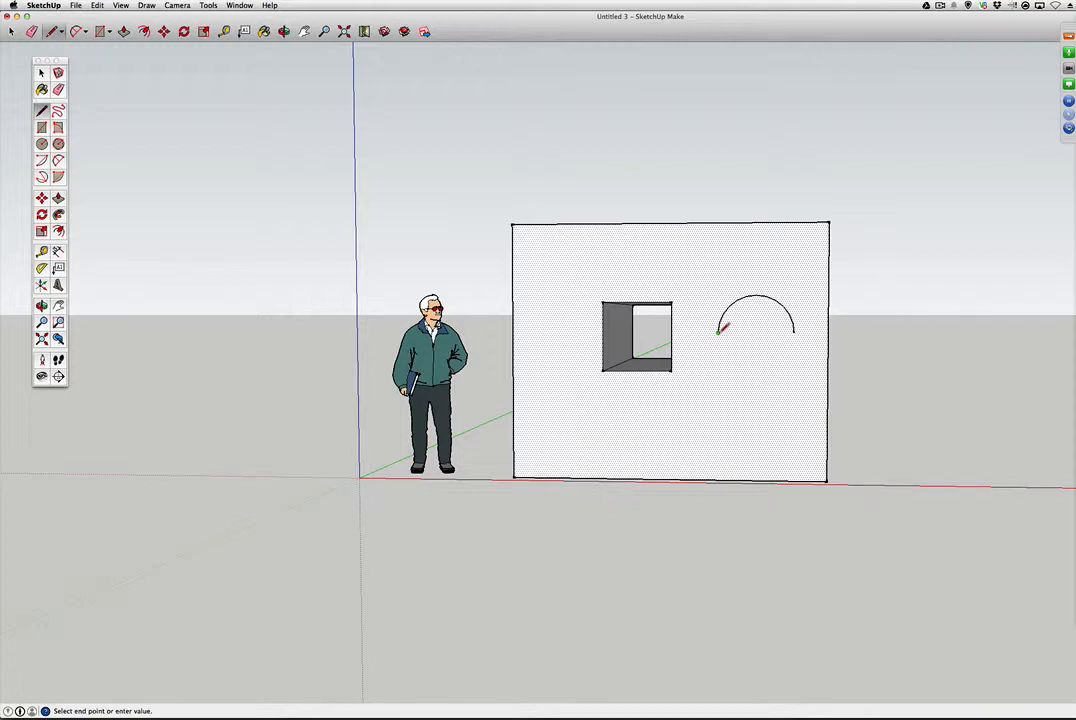
pyautogui.click(795, 330)
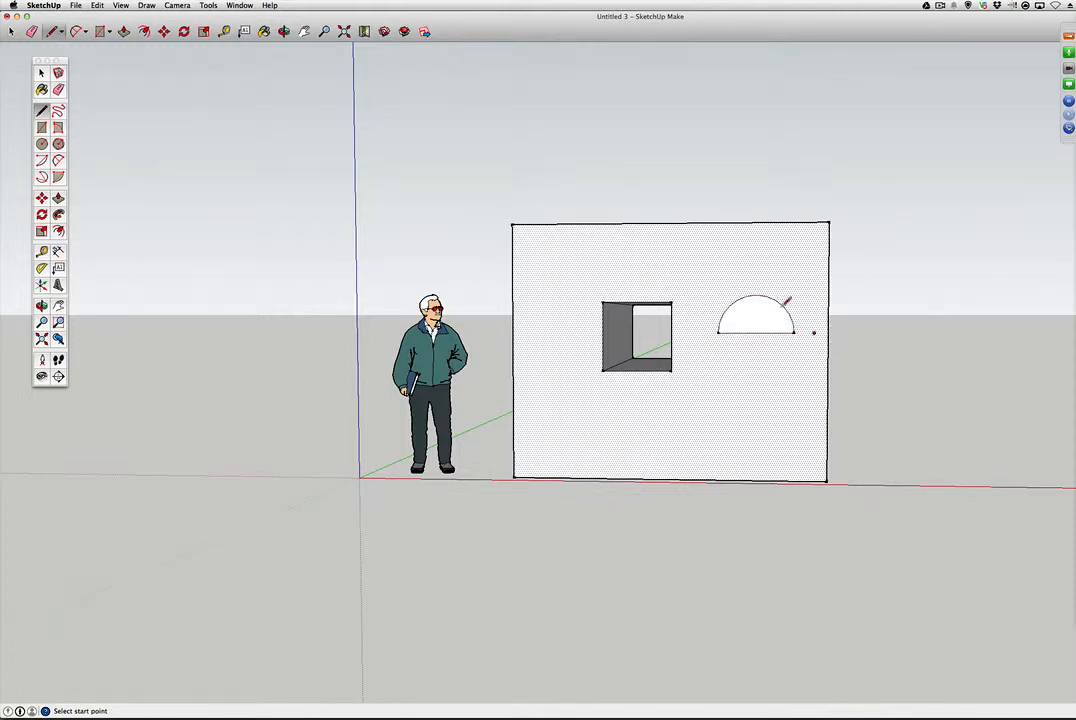
pyautogui.press('p')
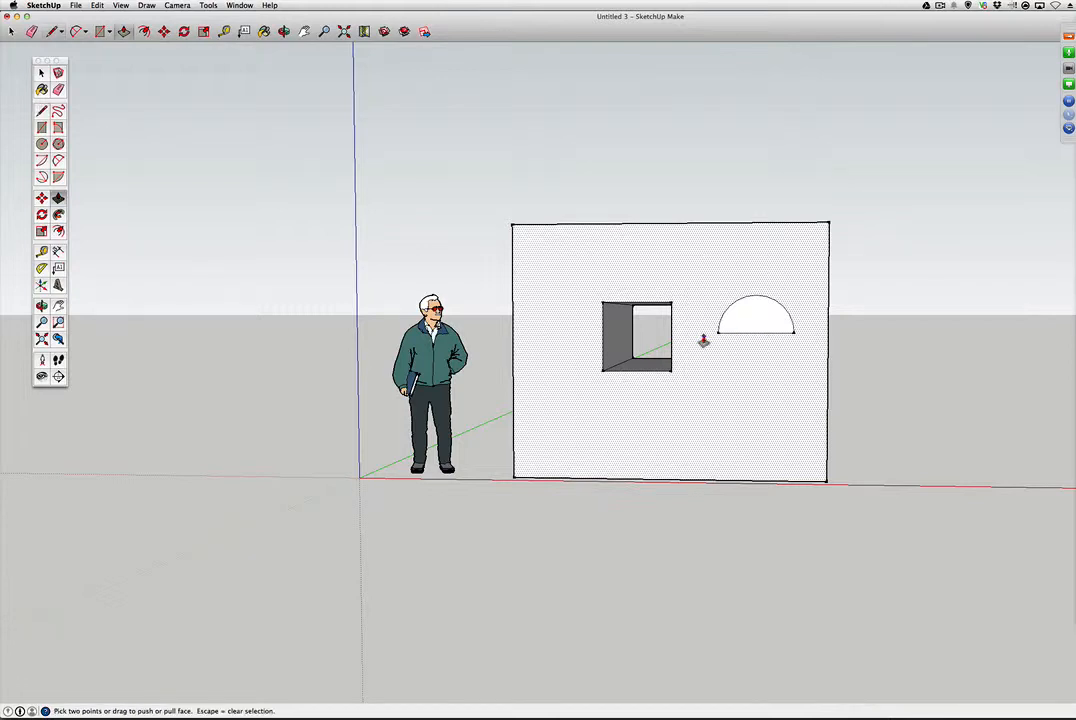
pyautogui.click(757, 317)
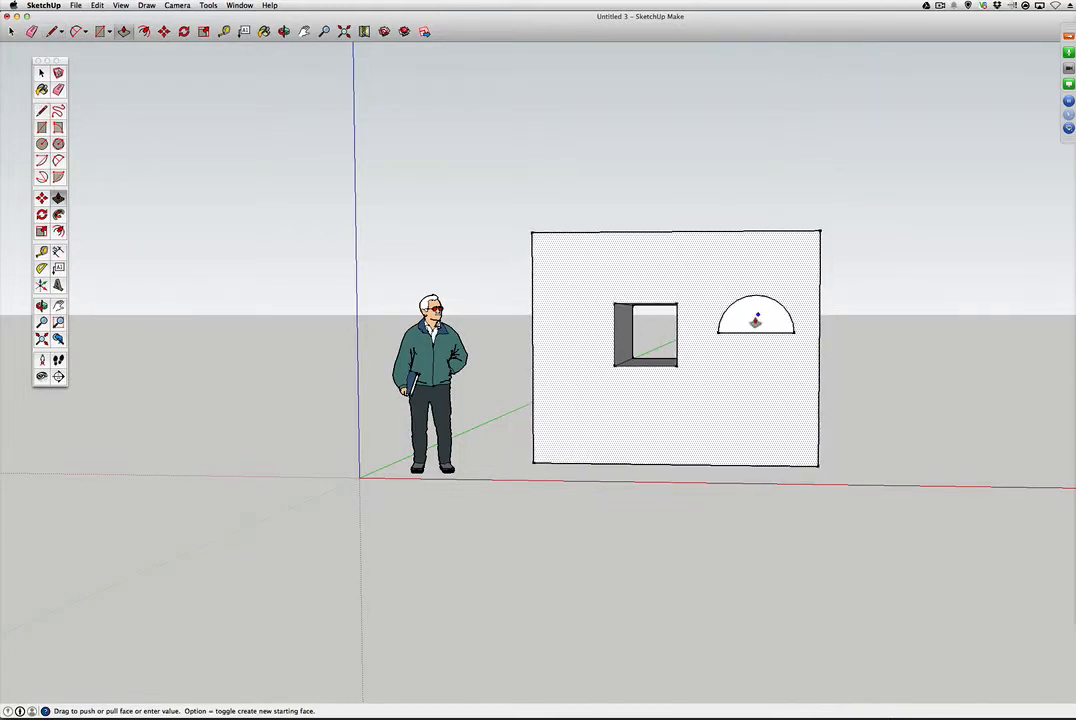
pyautogui.click(757, 321)
pyautogui.press('space')
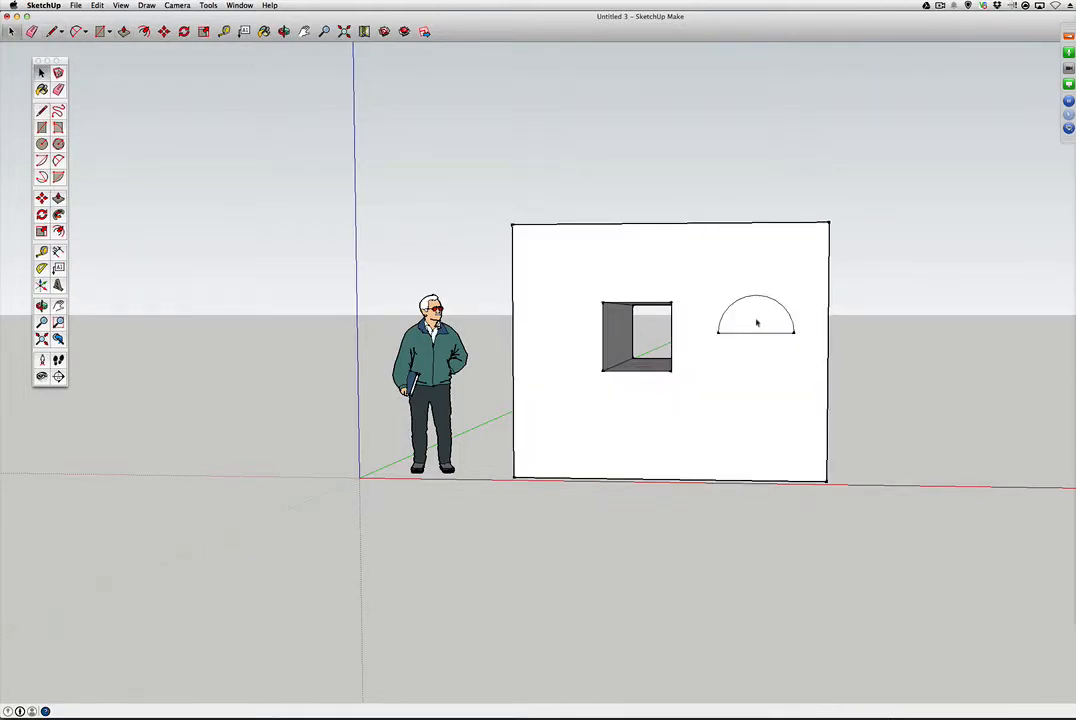
# Step: Select the half-circle face and push it back to the box's rear face to cut an arched opening through the box
pyautogui.click(756, 323)
pyautogui.press('p')
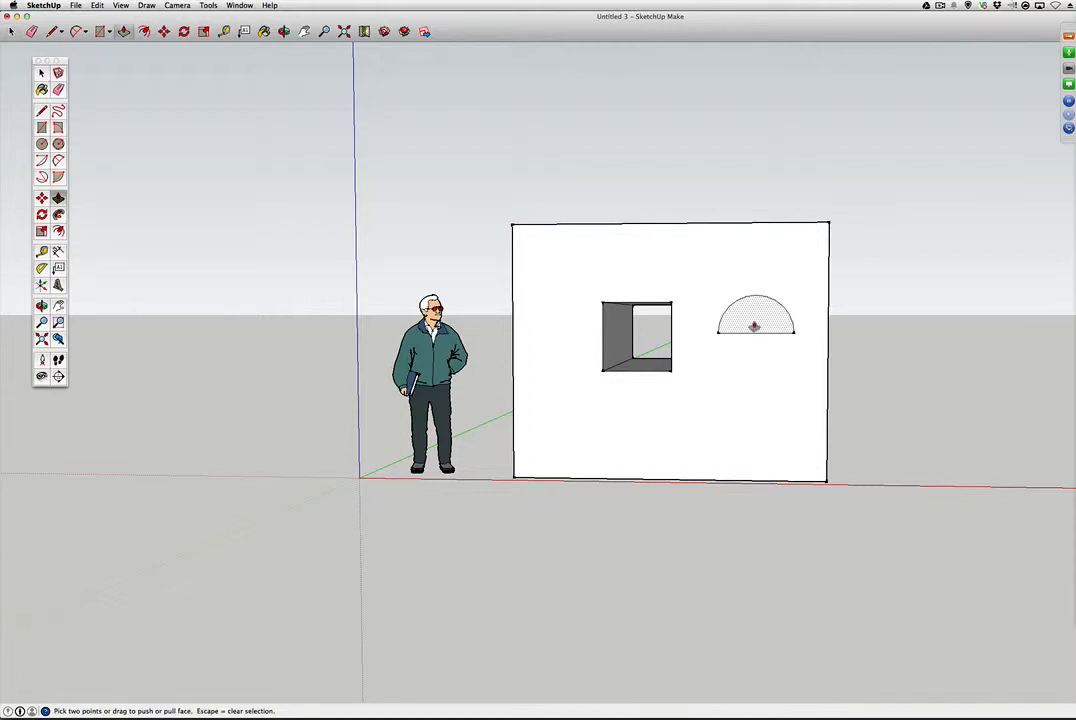
pyautogui.click(755, 321)
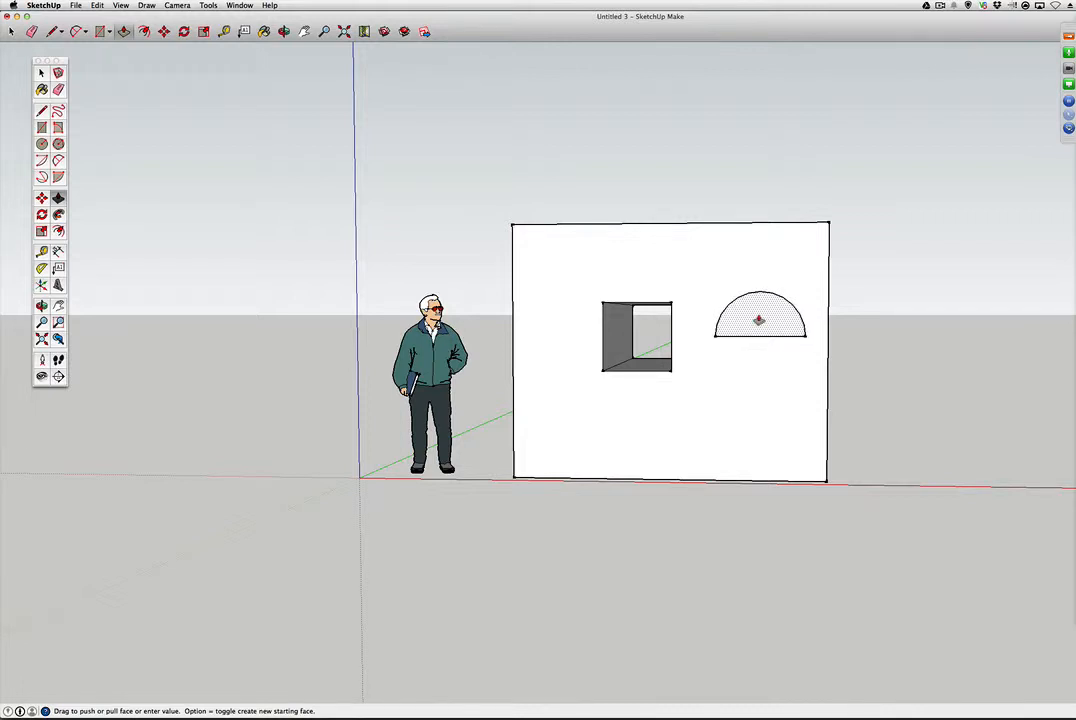
pyautogui.press('space')
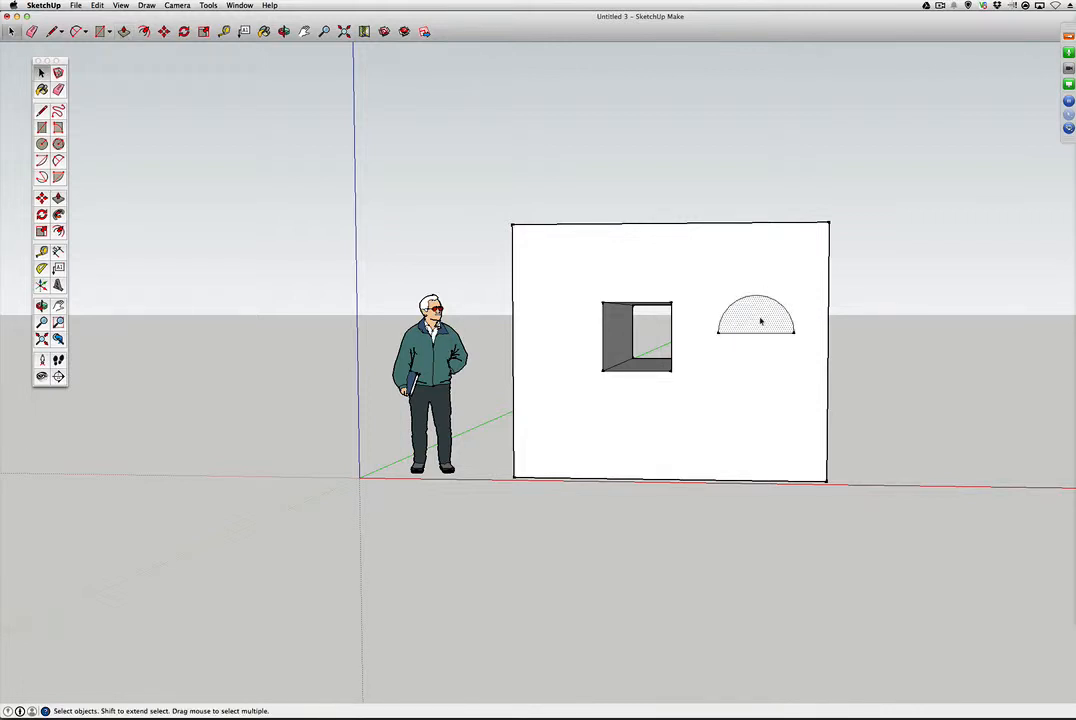
pyautogui.press('p')
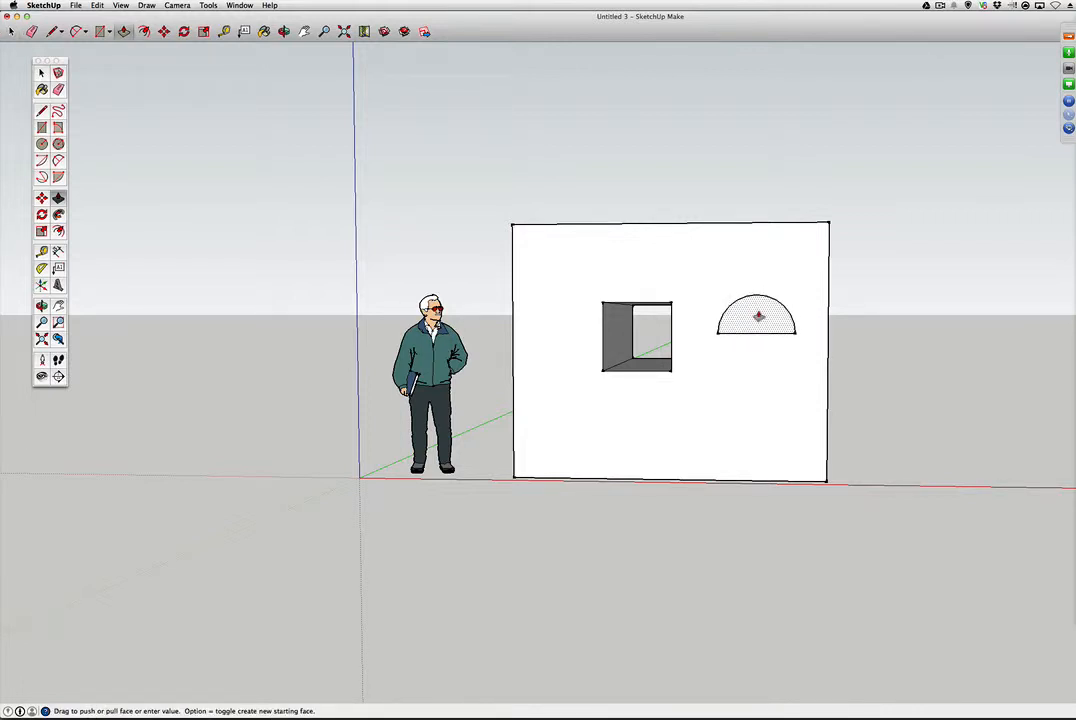
pyautogui.press('Escape')
pyautogui.moveTo(764, 325)
pyautogui.mouseDown()
pyautogui.moveTo(773, 384)
pyautogui.moveTo(898, 443)
pyautogui.moveTo(800, 295)
pyautogui.moveTo(761, 312)
pyautogui.moveTo(765, 324)
pyautogui.moveTo(752, 320)
pyautogui.mouseUp()
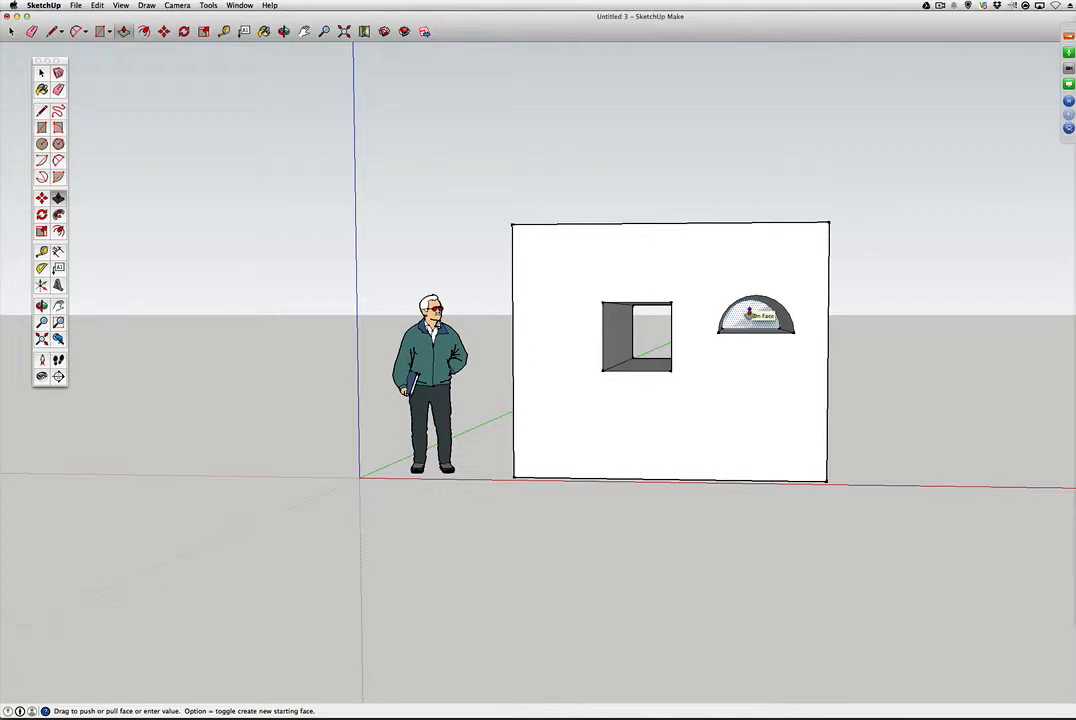
pyautogui.click(751, 316)
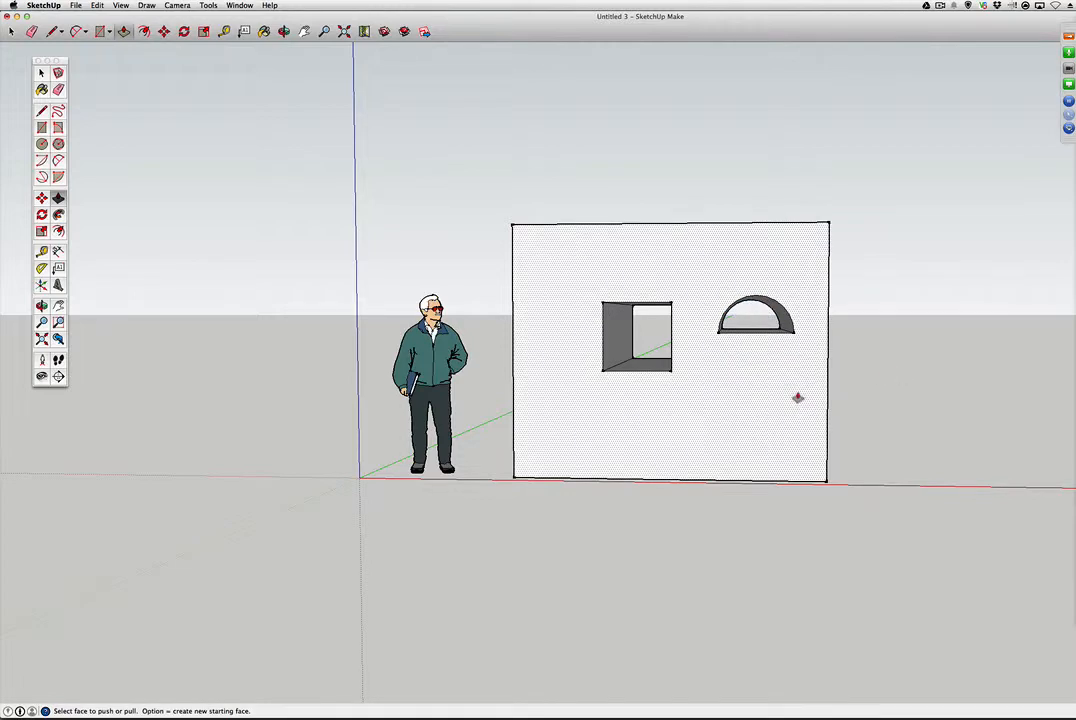
# Step: Examine the rectangular and half-circle openings through the box from several viewing angles
pyautogui.moveTo(783, 405); pyautogui.dragTo(673, 368, button='middle')
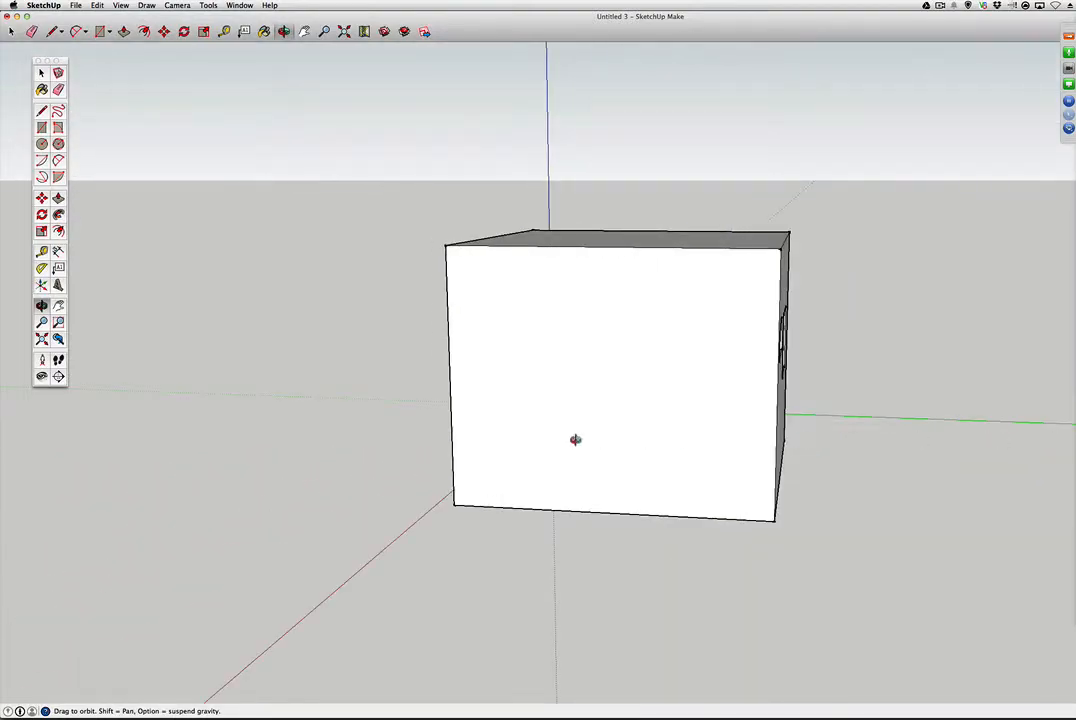
pyautogui.moveTo(600, 437); pyautogui.dragTo(952, 463, button='middle')
pyautogui.press('super+3')
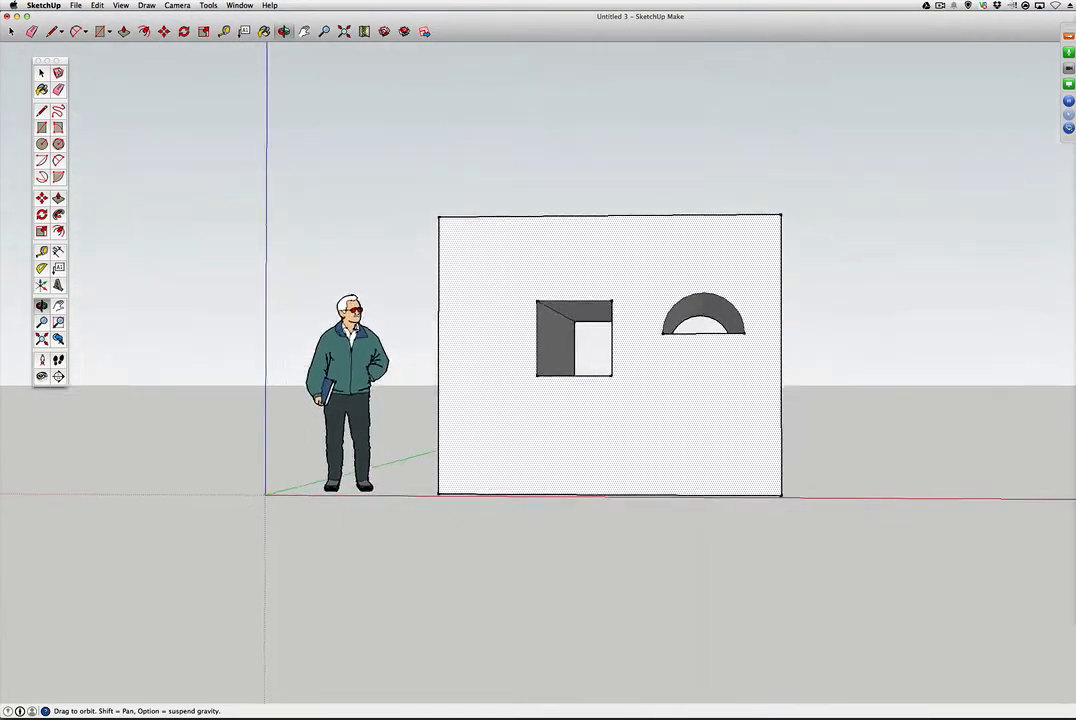
pyautogui.moveTo(610, 360); pyautogui.dragTo(615, 390)
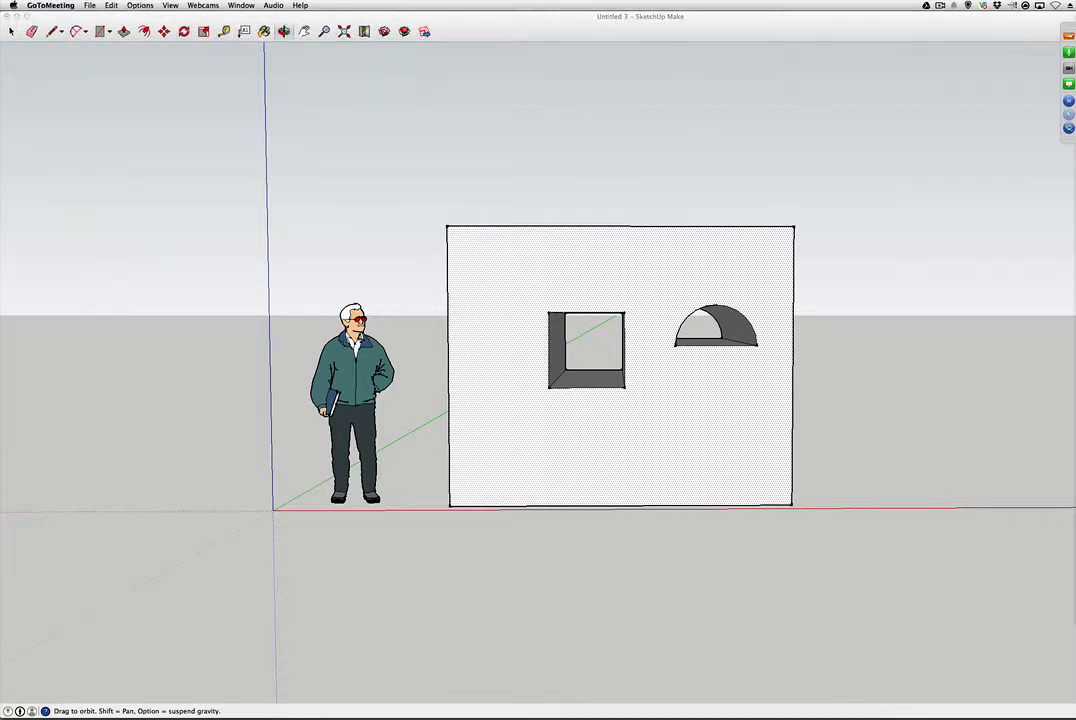
pyautogui.click(940, 6)
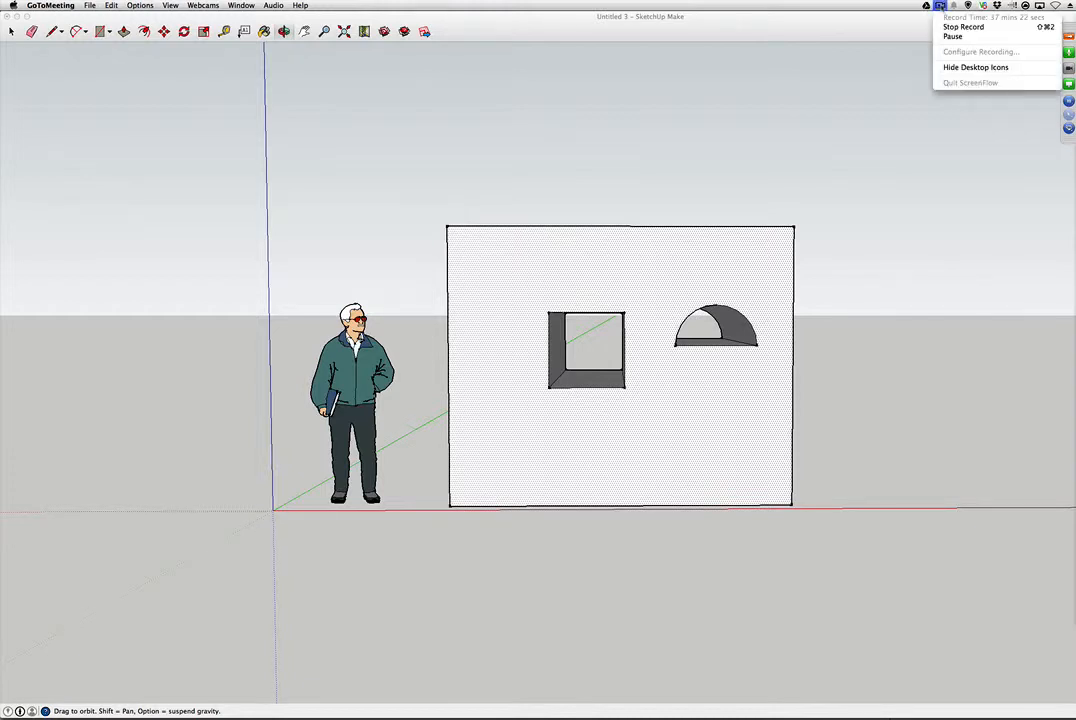
pyautogui.click(955, 37)
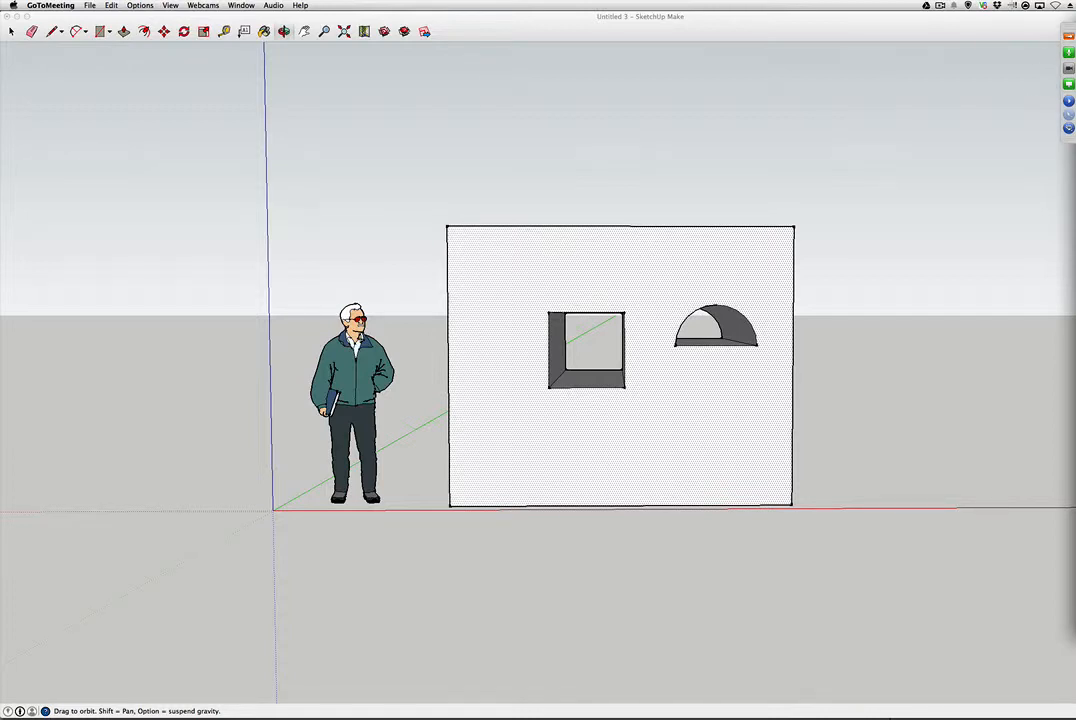
pyautogui.click(940, 5)
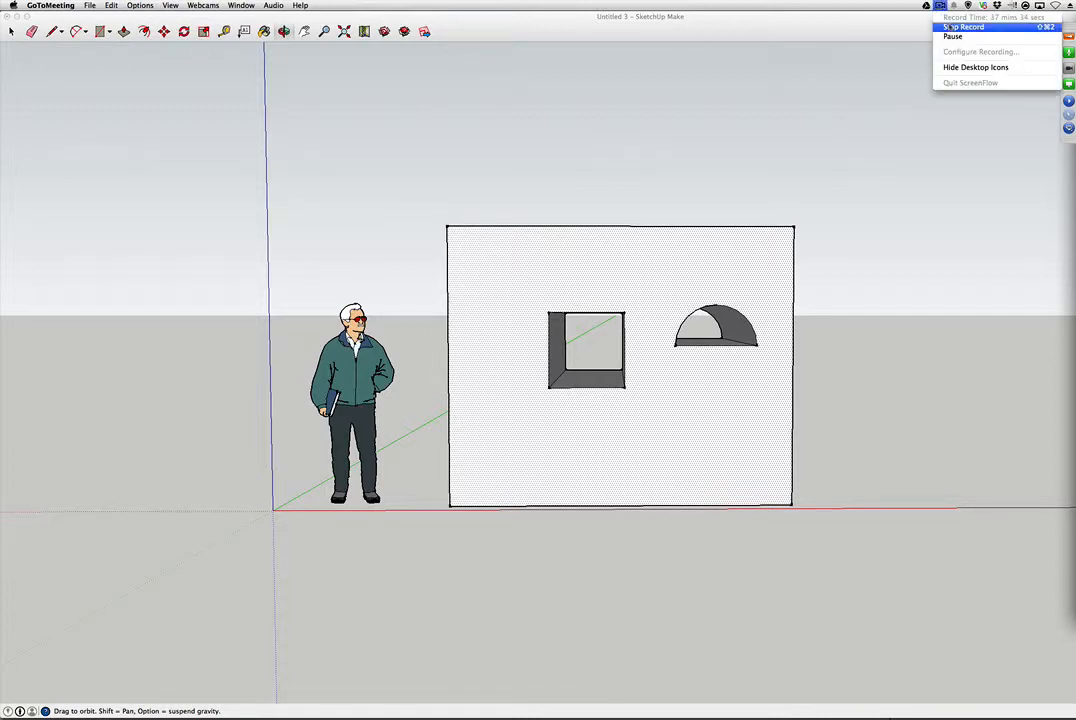
pyautogui.click(952, 36)
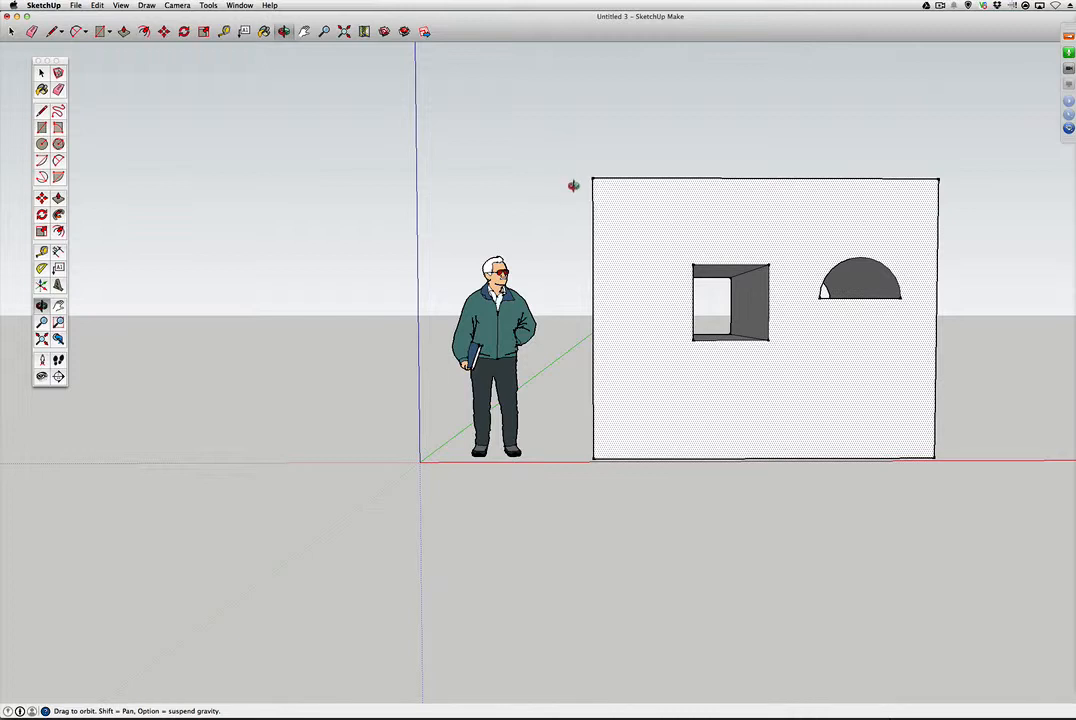
# Step: Select the entire box with its rectangular and half-circle openings and delete it
pyautogui.press('space')
pyautogui.click(576, 204)
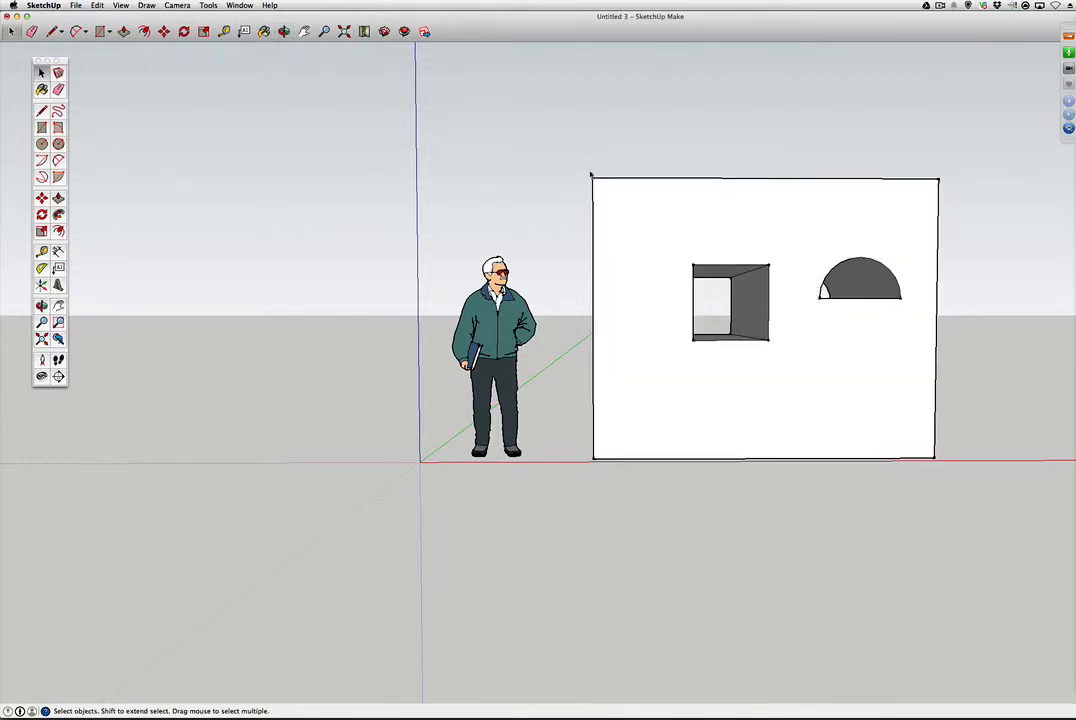
pyautogui.press('o')
pyautogui.moveTo(677, 307); pyautogui.dragTo(671, 519)
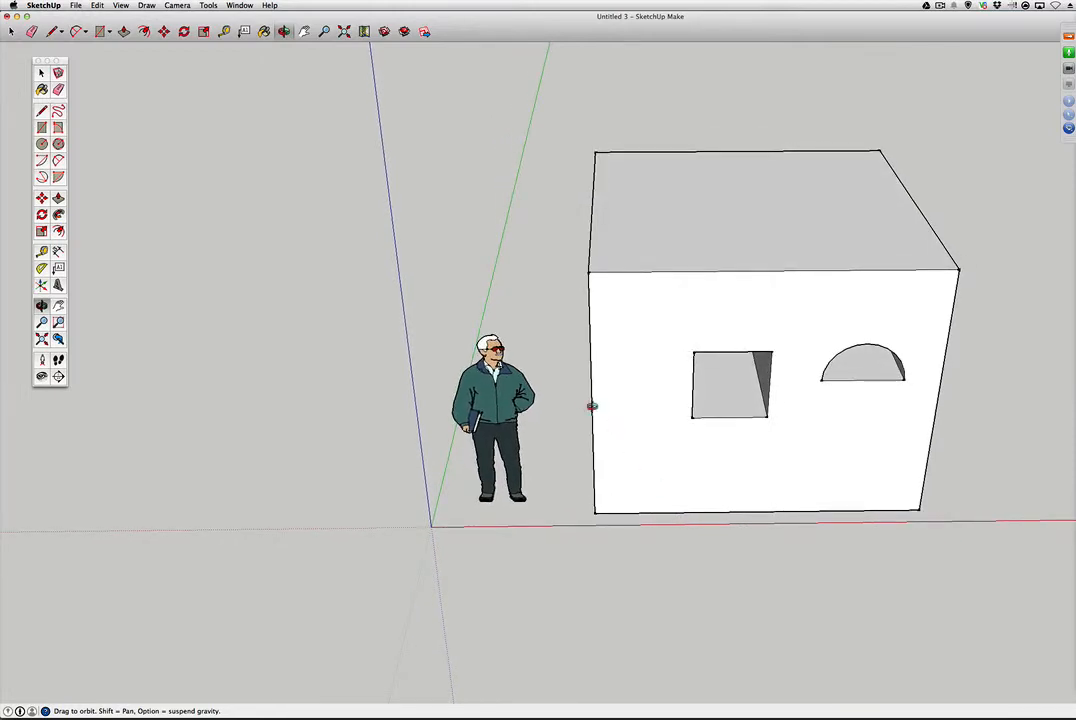
pyautogui.press('space')
pyautogui.moveTo(555, 117); pyautogui.dragTo(968, 523)
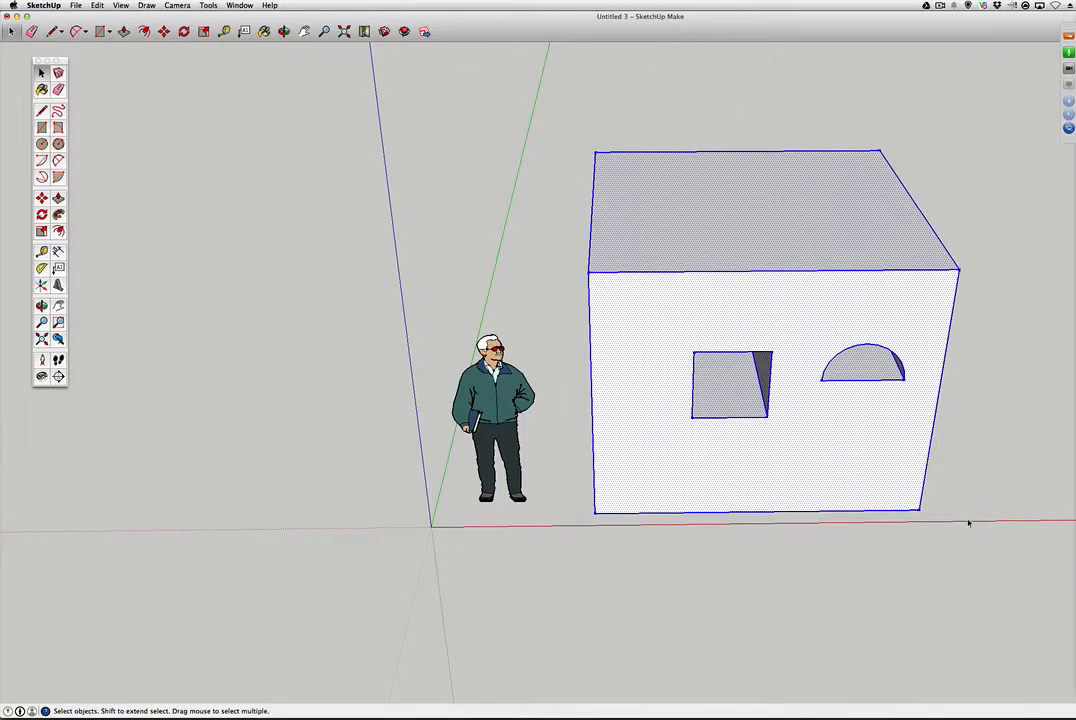
pyautogui.click(801, 328)
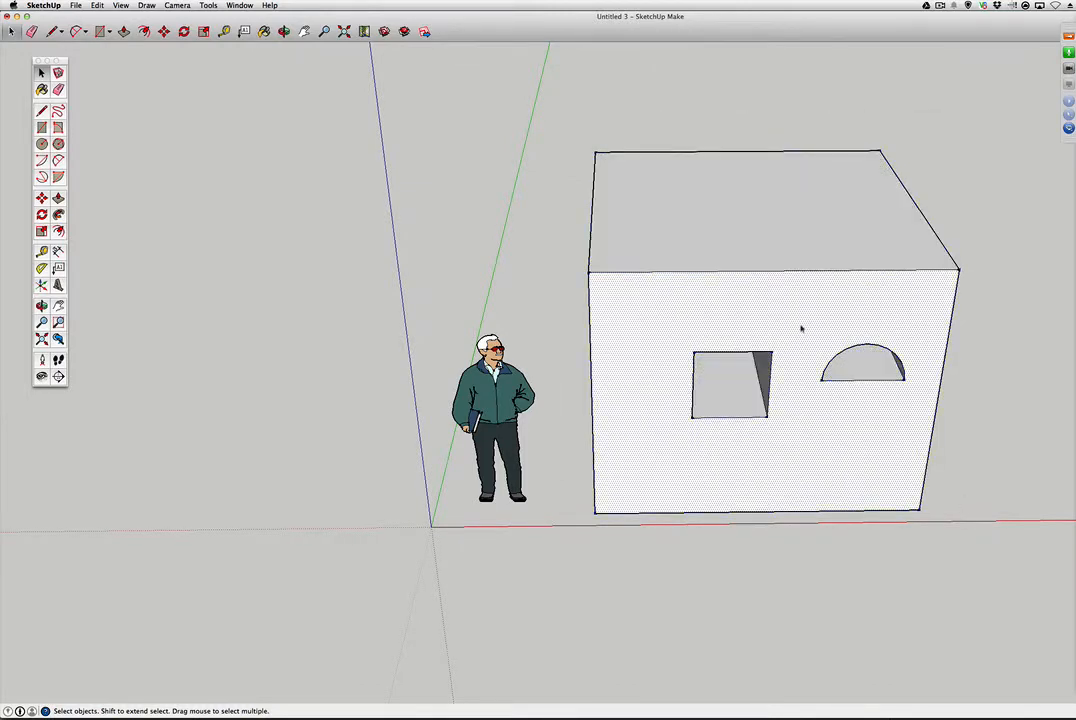
pyautogui.tripleClick(801, 328)
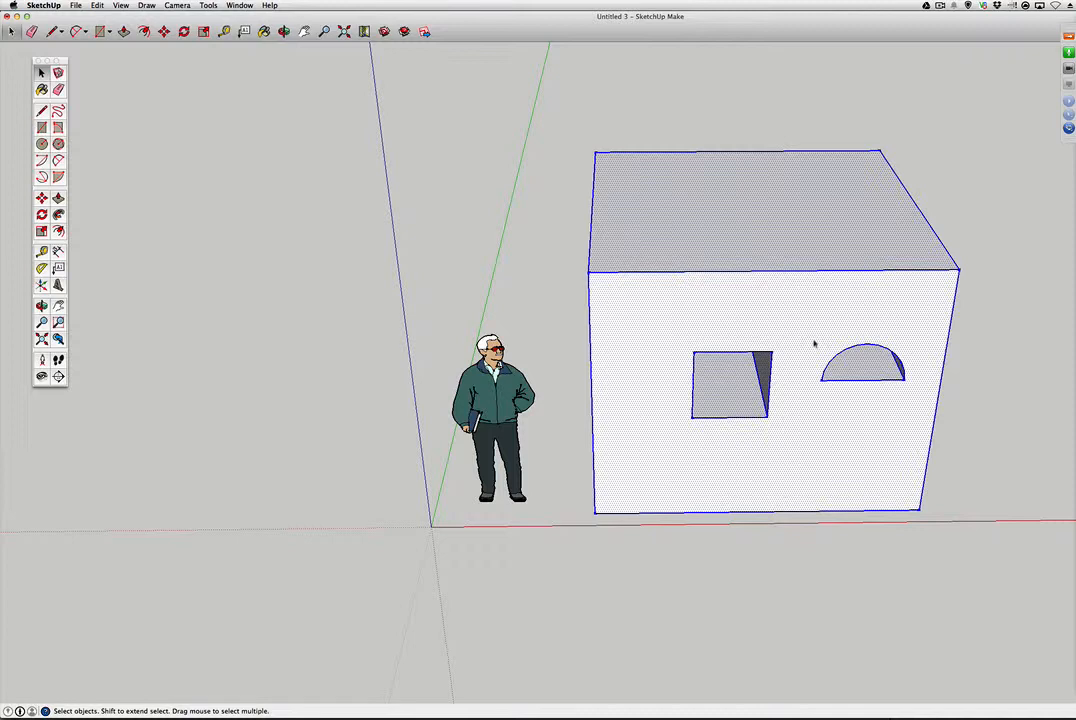
pyautogui.press('Delete')
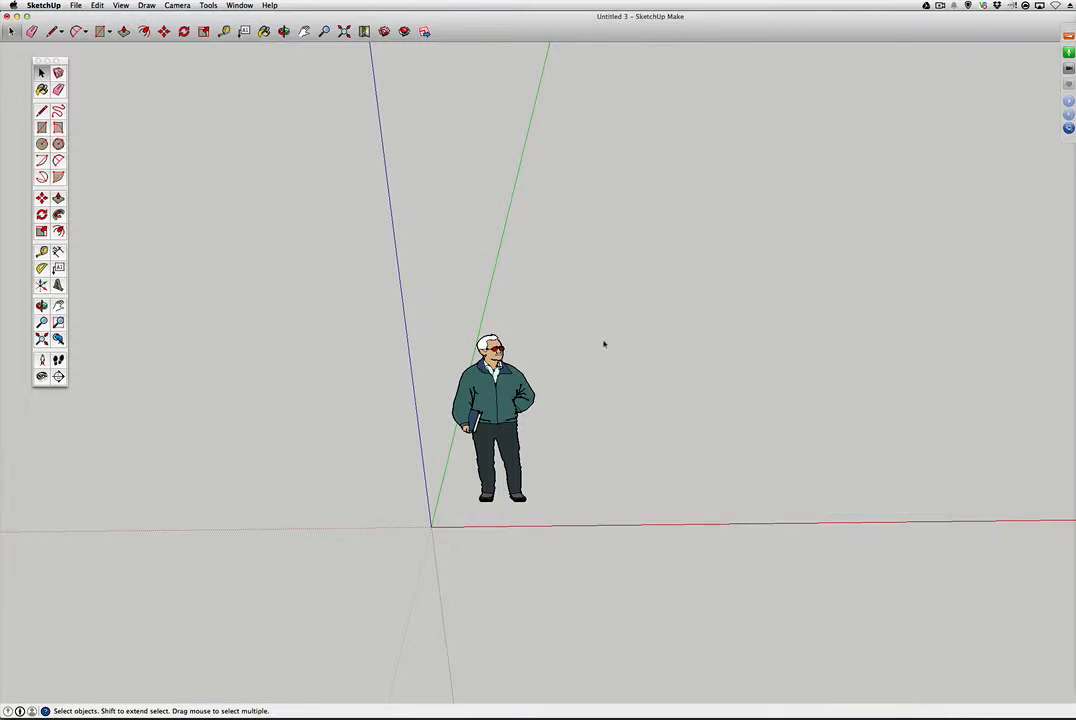
# Step: Draw a wide, shallow rectangle on the ground plane behind and beside the standing figure
pyautogui.press('p')
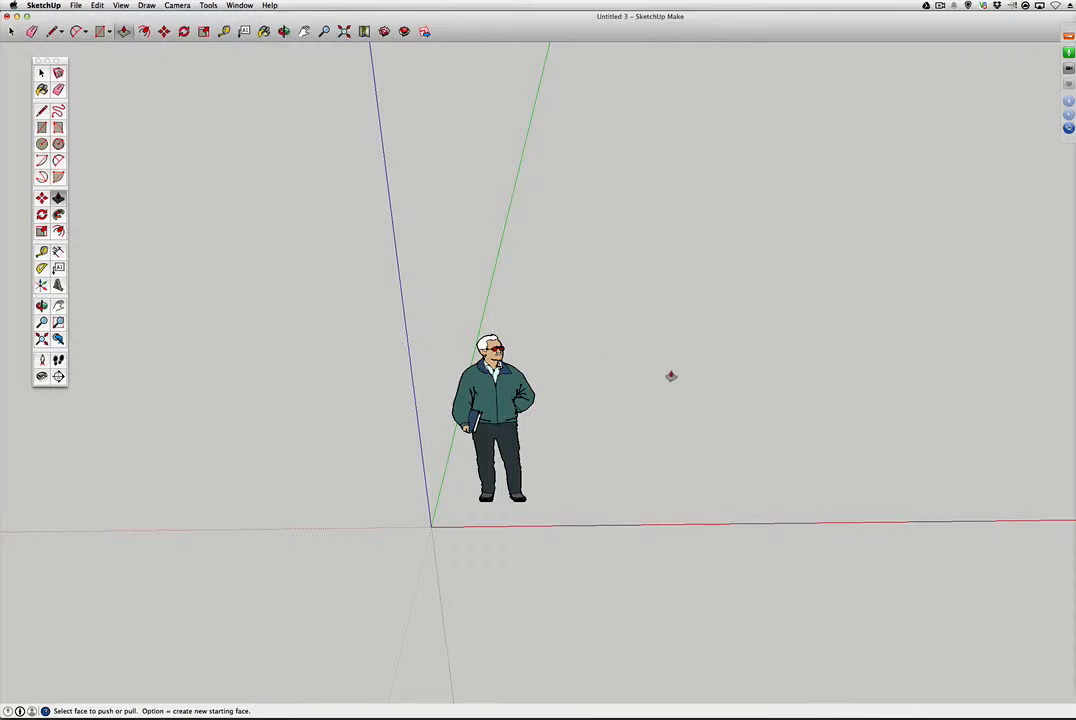
pyautogui.press('o')
pyautogui.moveTo(675, 377); pyautogui.dragTo(710, 209)
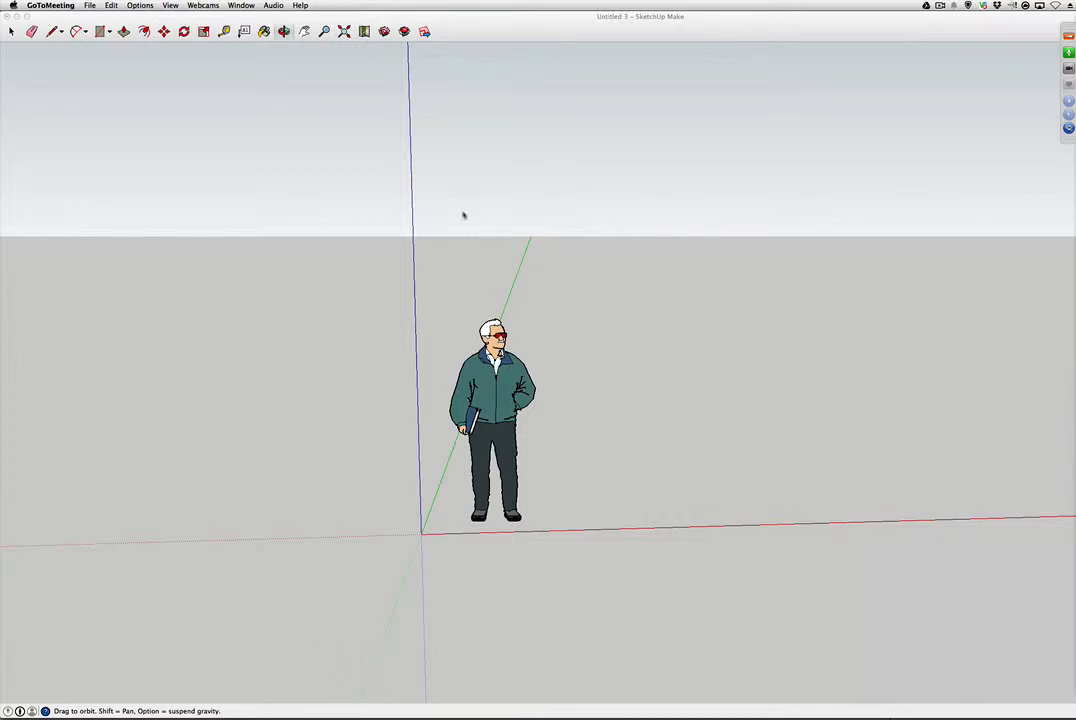
pyautogui.click(101, 31)
pyautogui.click(652, 370)
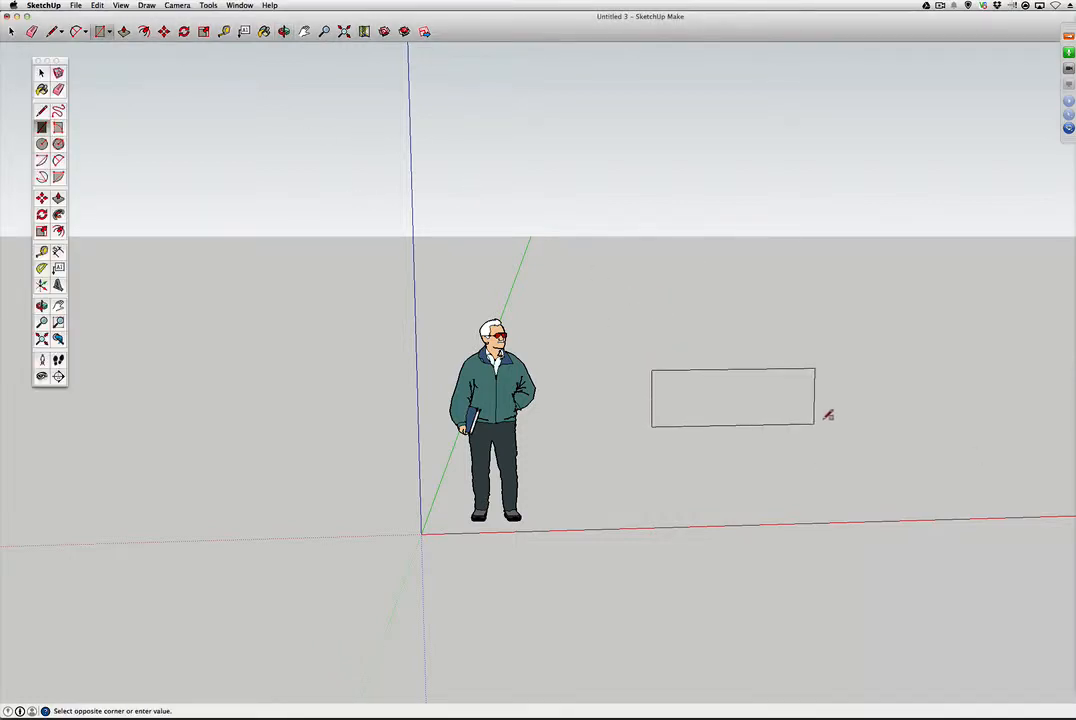
pyautogui.click(865, 405)
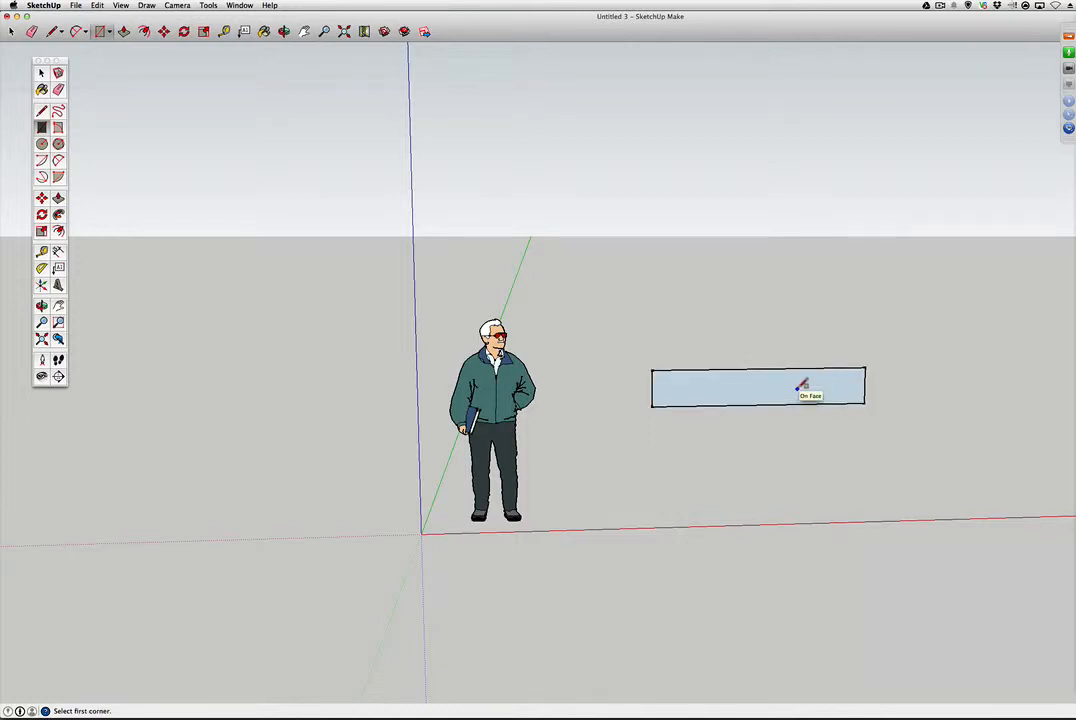
# Step: Pull the ground rectangle upward with Push/Pull to form a box taller than the figure
pyautogui.press('p')
pyautogui.moveTo(793, 387); pyautogui.dragTo(759, 269)
pyautogui.press('Escape')
pyautogui.moveTo(756, 356); pyautogui.dragTo(756, 242)
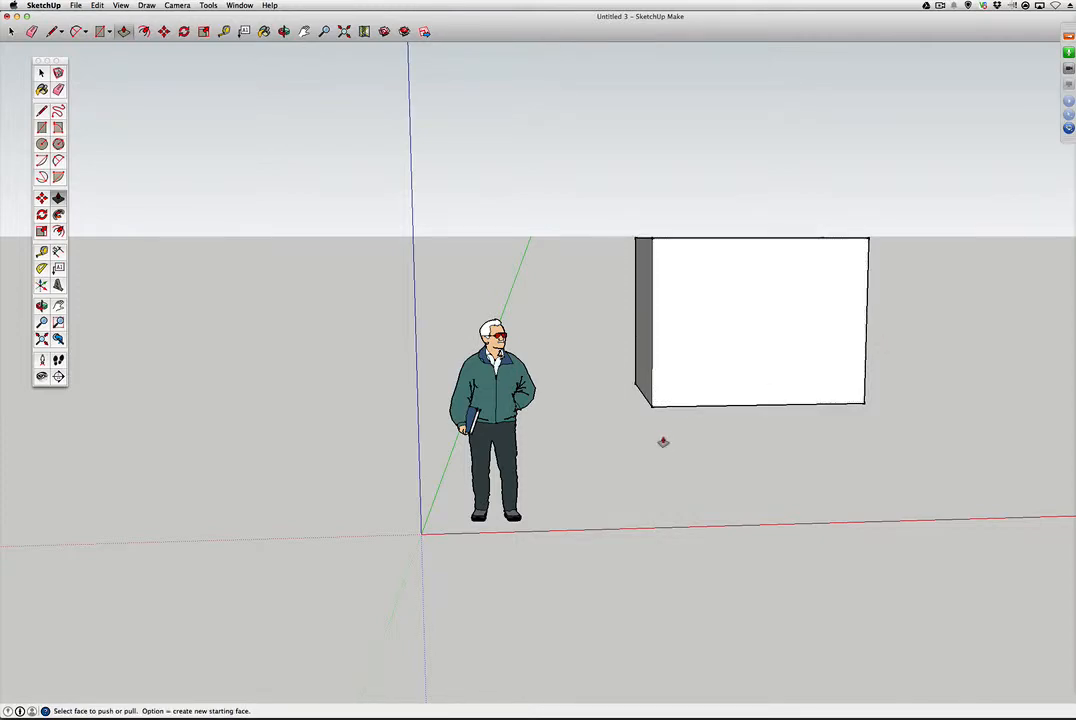
# Step: Draw a window-shaped rectangle on the upper middle of the box's front face
pyautogui.click(41, 127)
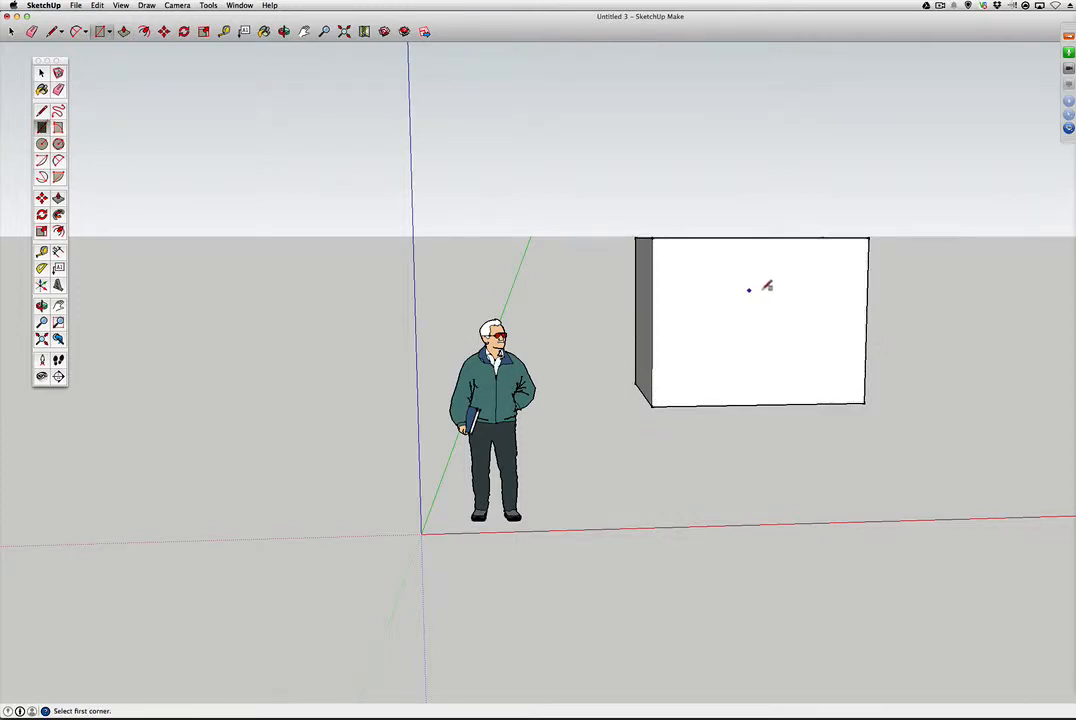
pyautogui.click(710, 270)
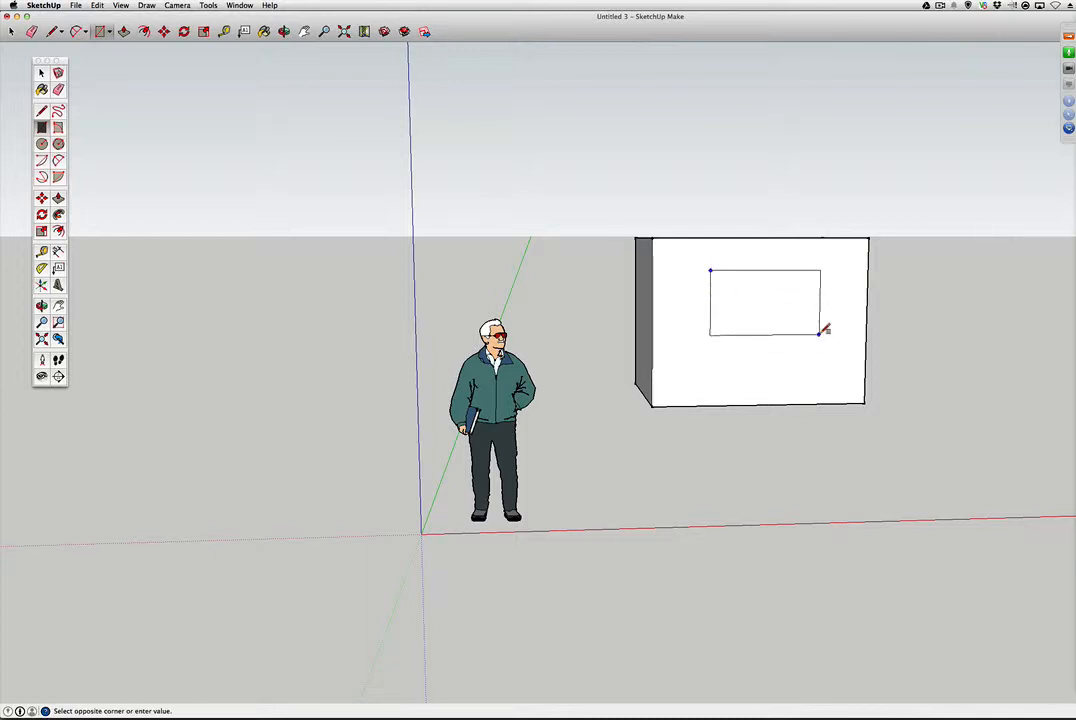
pyautogui.click(820, 338)
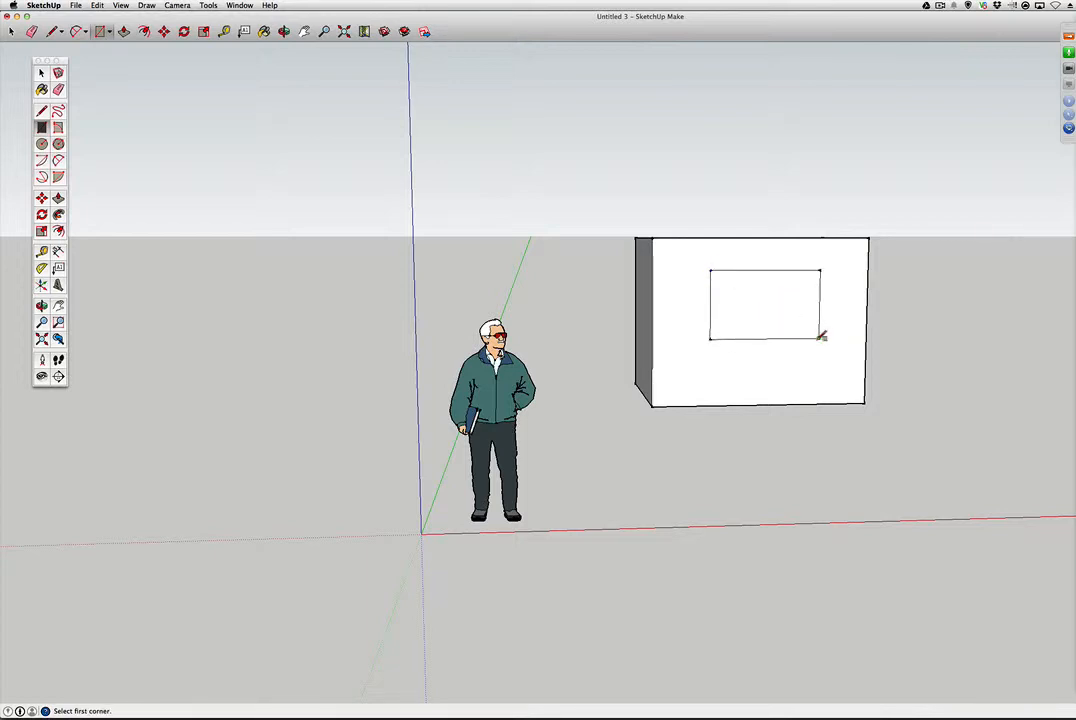
# Step: Push the window rectangle back to the box's rear face to cut an opening through the box
pyautogui.press('o')
pyautogui.moveTo(857, 427); pyautogui.dragTo(750, 424)
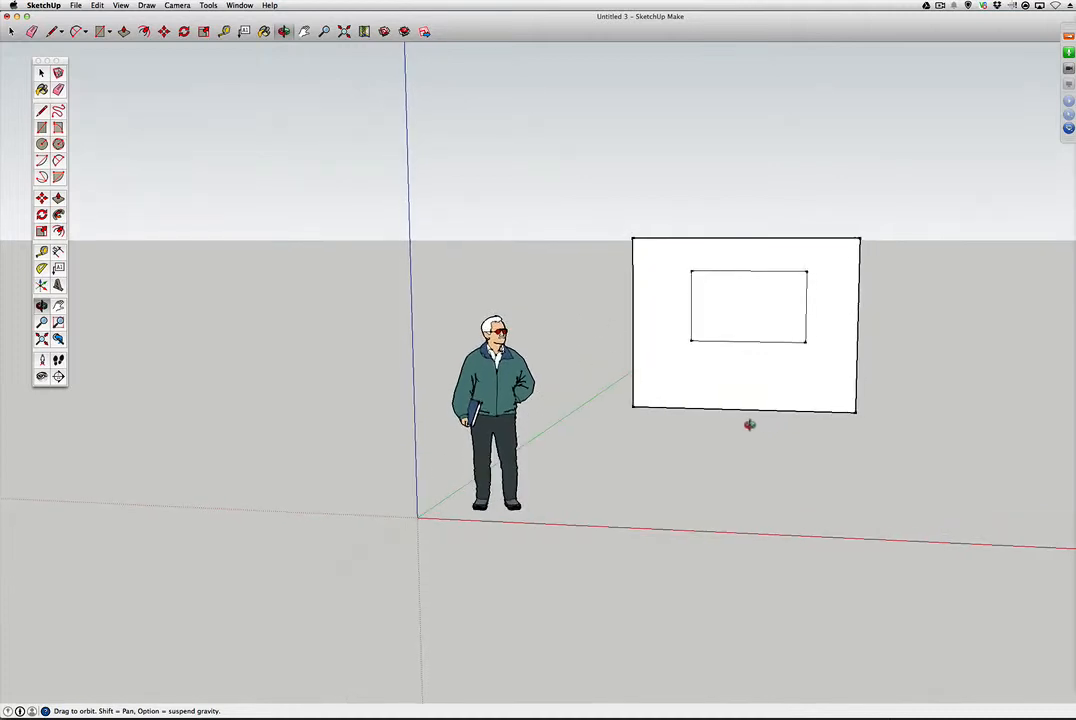
pyautogui.press('p')
pyautogui.click(748, 323)
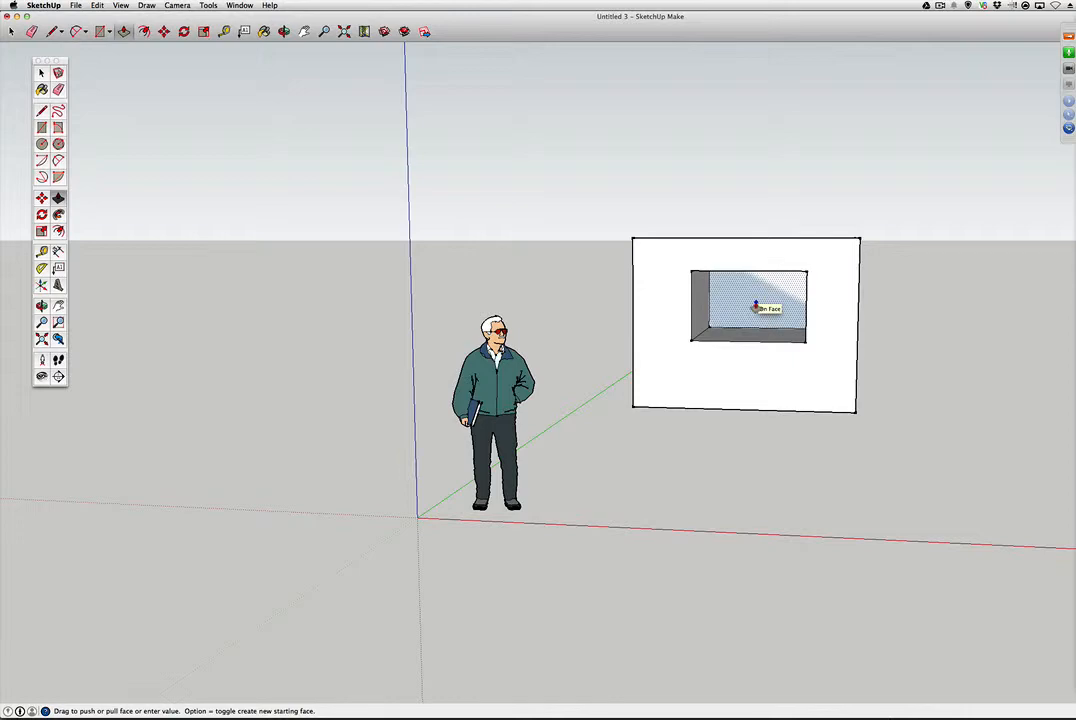
pyautogui.click(757, 307)
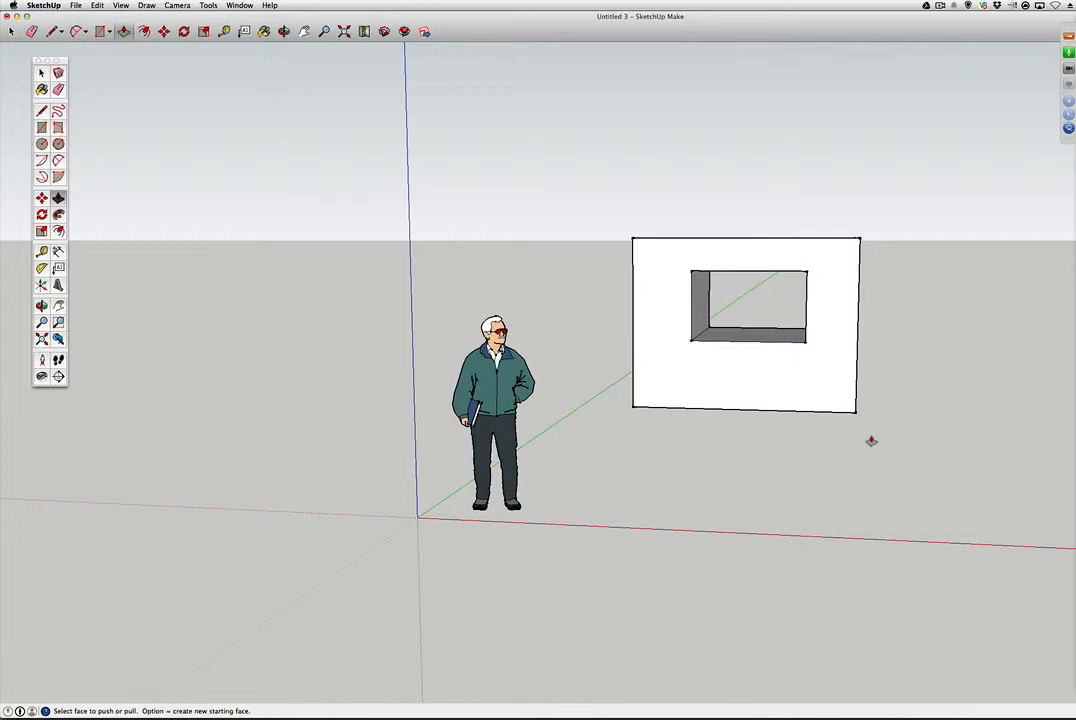
pyautogui.press('o')
pyautogui.moveTo(879, 439); pyautogui.dragTo(841, 555)
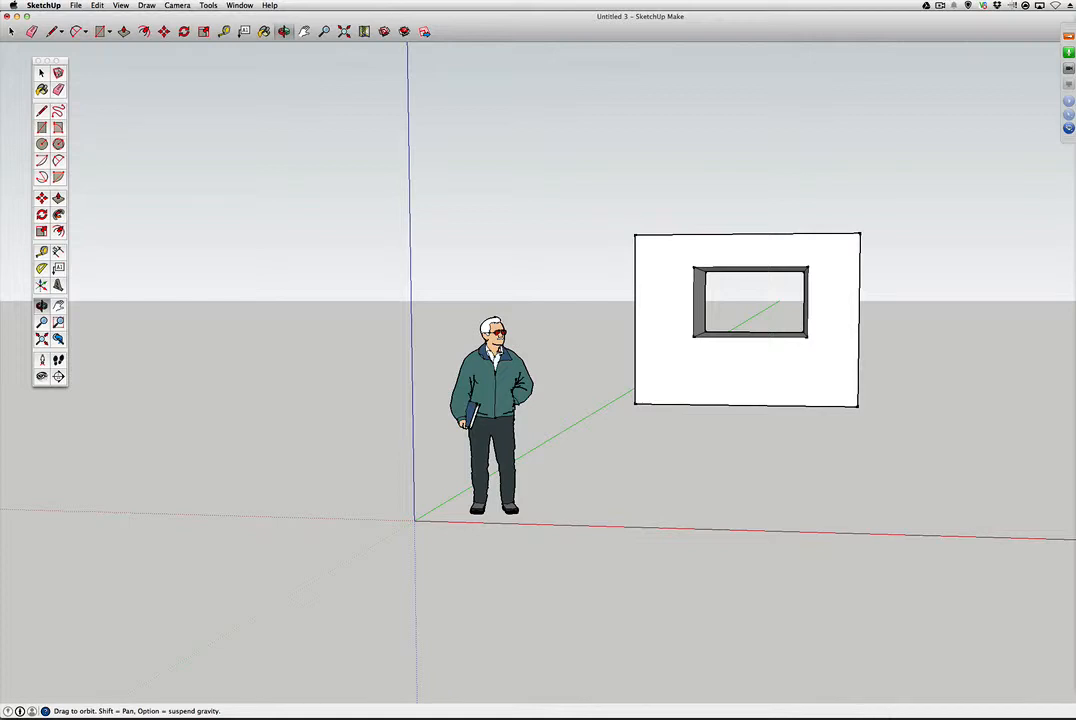
# Step: Undo the Push/Pull that cut the window opening
pyautogui.press('super+Tab')
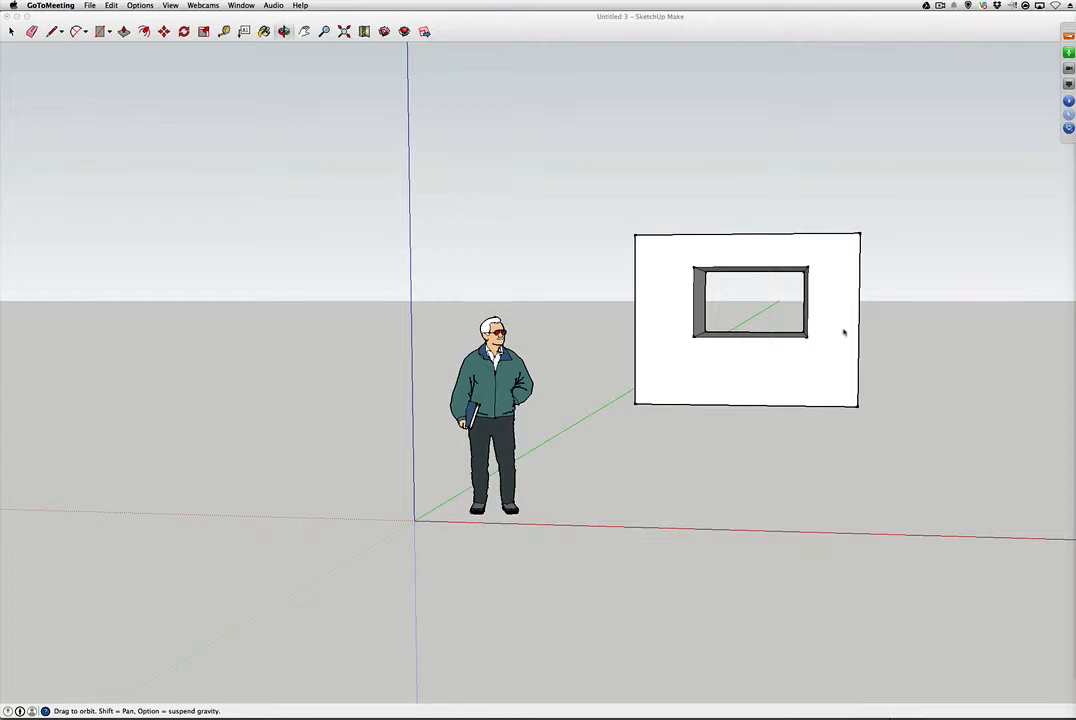
pyautogui.click(792, 352)
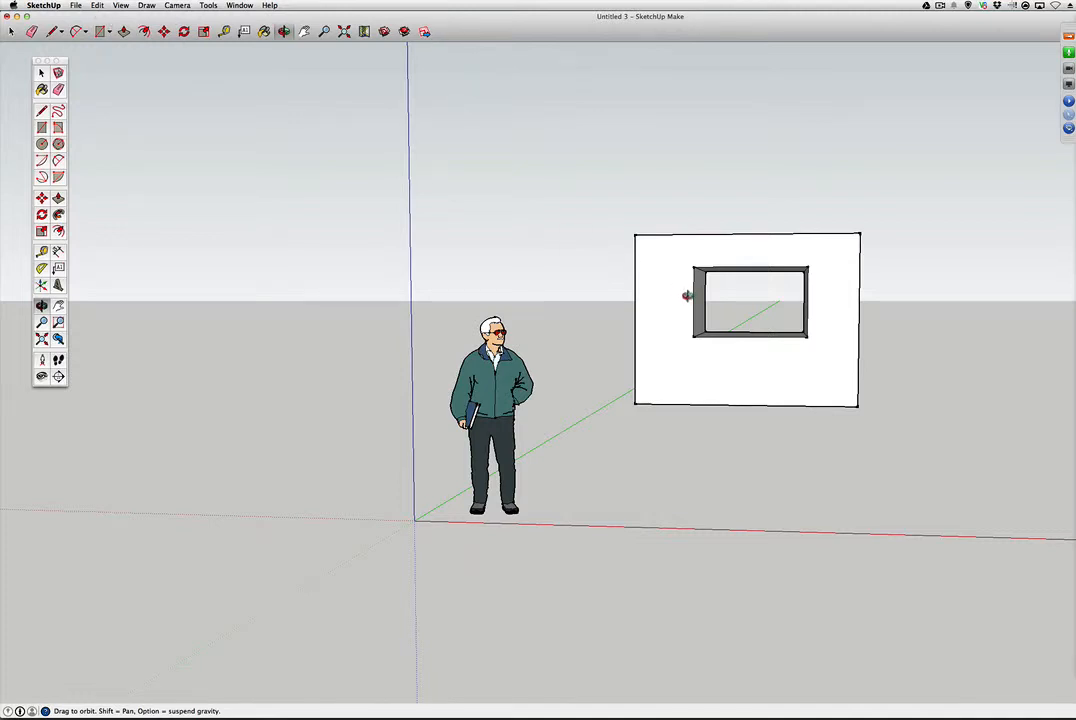
pyautogui.press('space')
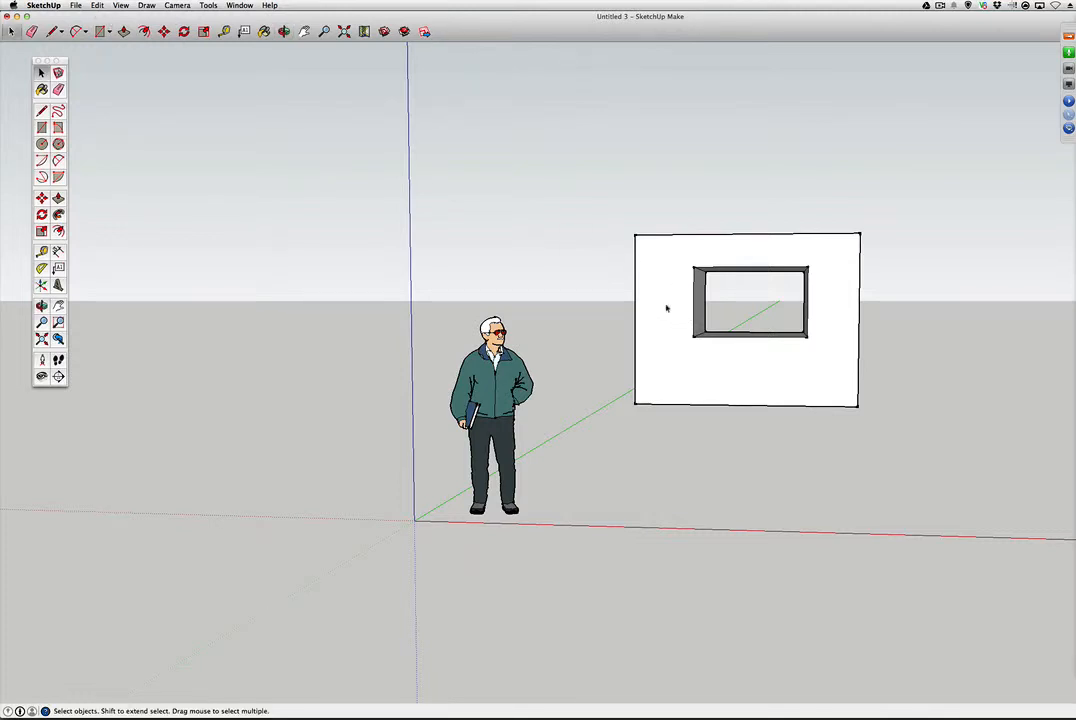
pyautogui.click(97, 6)
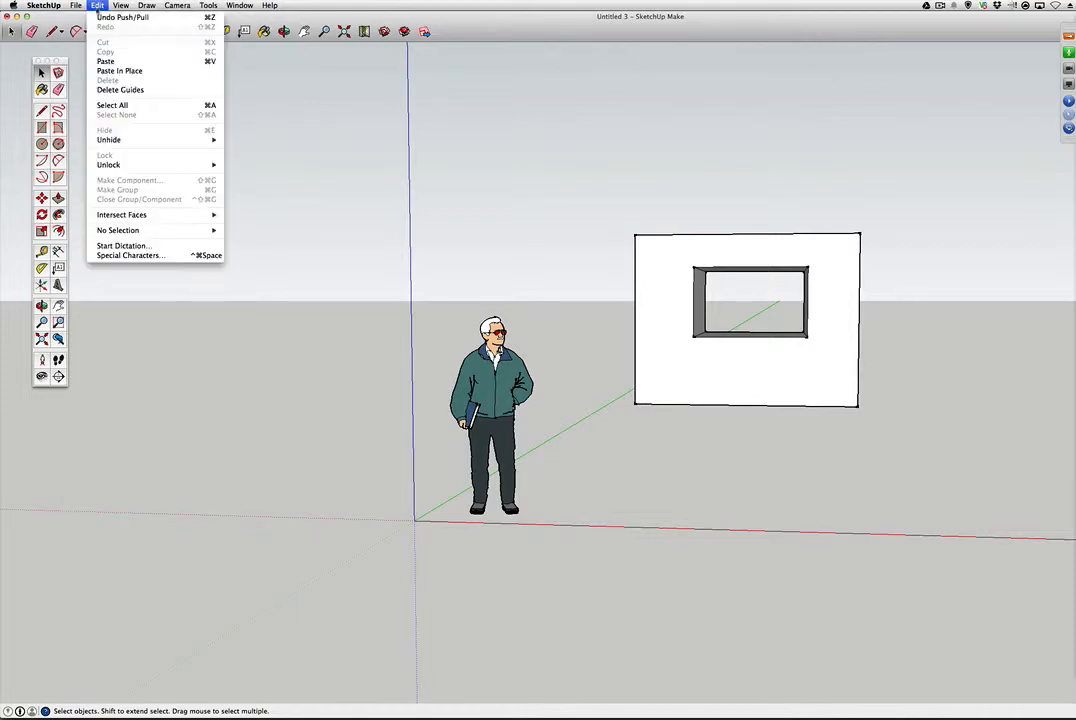
pyautogui.click(101, 17)
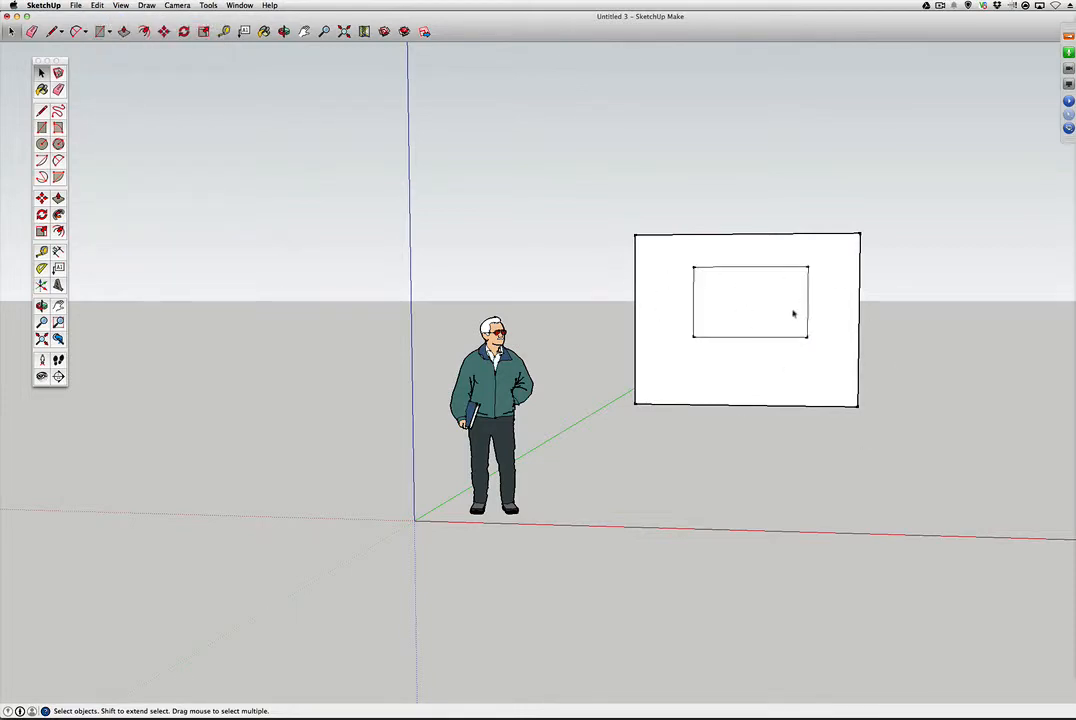
# Step: Cut the window opening again by pushing the rectangle on the front face through to the rear face
pyautogui.press('p')
pyautogui.moveTo(772, 310); pyautogui.dragTo(774, 300)
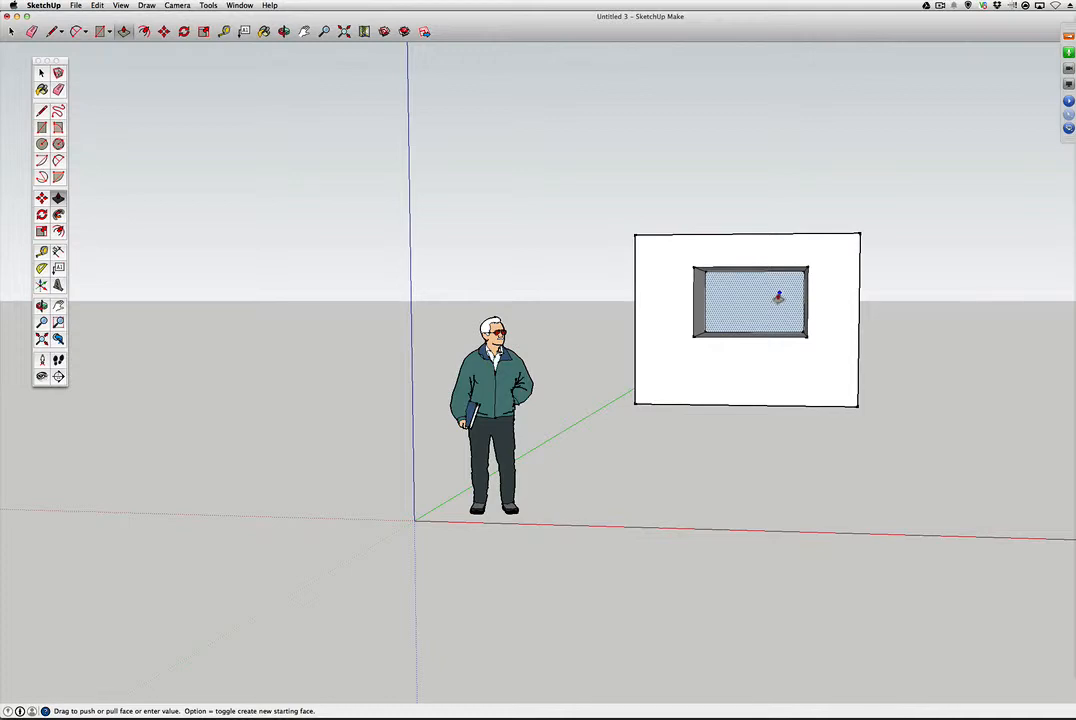
pyautogui.moveTo(761, 302)
pyautogui.mouseDown()
pyautogui.moveTo(754, 310)
pyautogui.moveTo(769, 298)
pyautogui.moveTo(766, 312)
pyautogui.moveTo(781, 292)
pyautogui.moveTo(771, 312)
pyautogui.moveTo(776, 300)
pyautogui.mouseUp()
pyautogui.moveTo(778, 298); pyautogui.dragTo(780, 303)
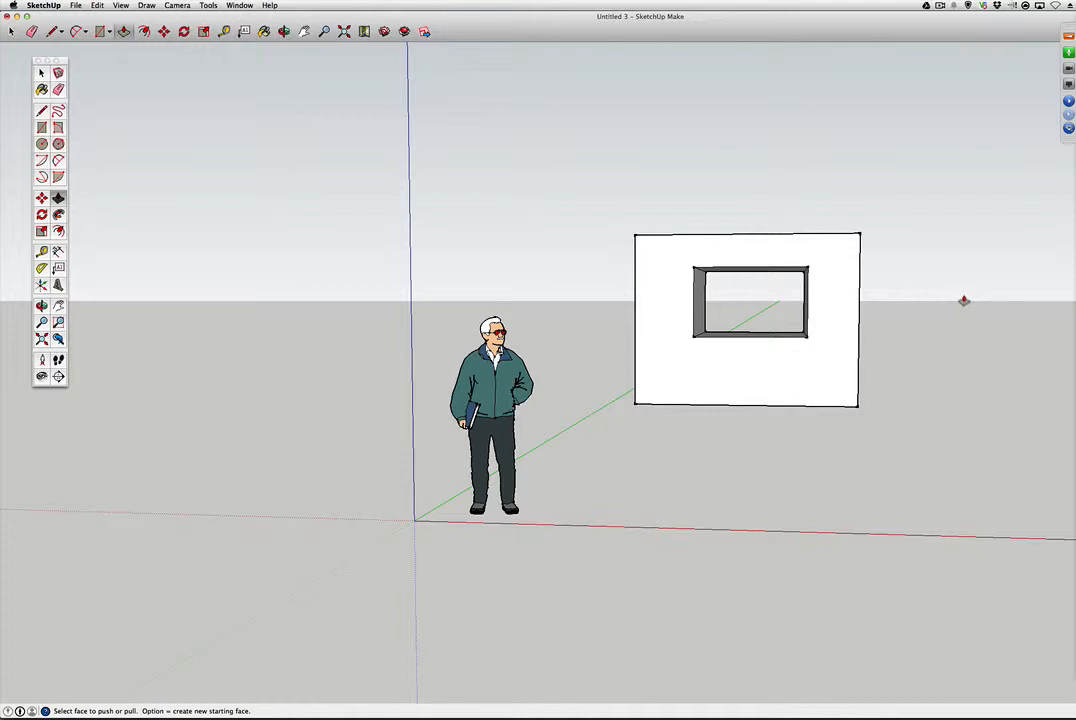
# Step: Undo the latest window cut and repeat the Push/Pull of the rectangle back to the box's rear face
pyautogui.press('super+Tab')
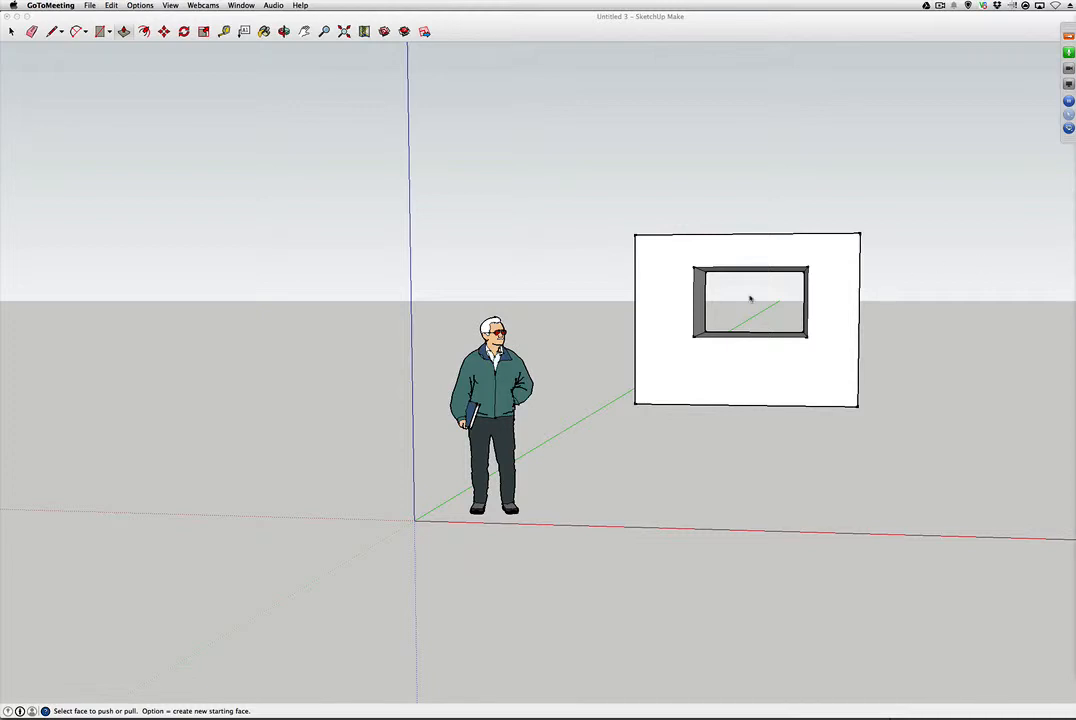
pyautogui.click(800, 385)
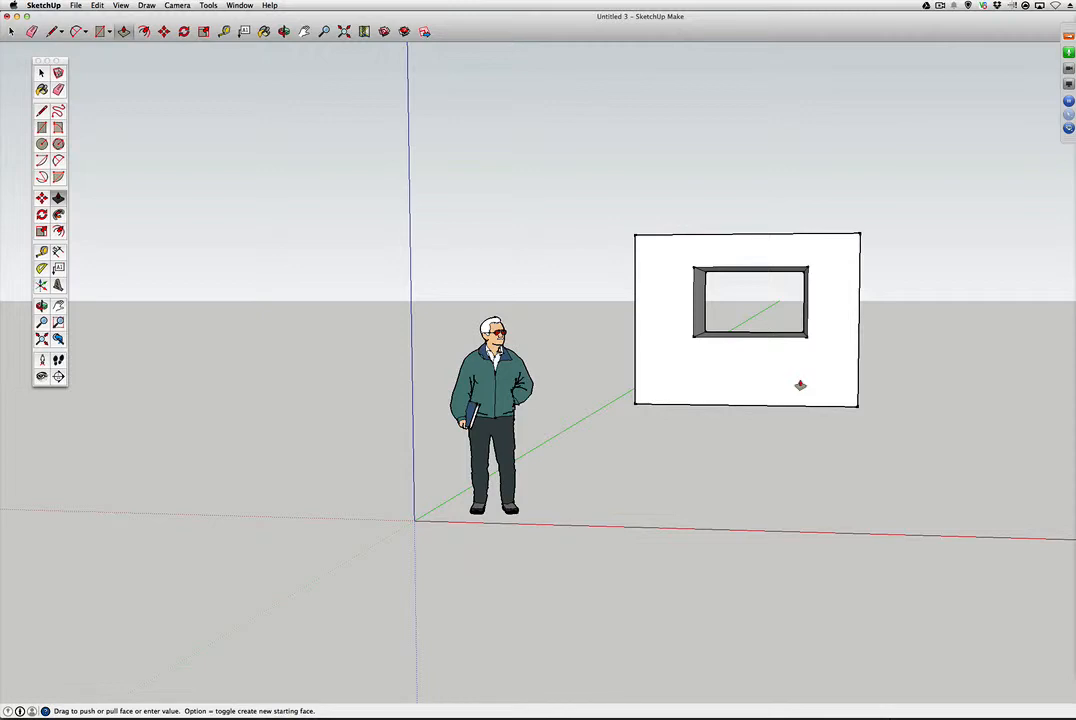
pyautogui.press('Escape')
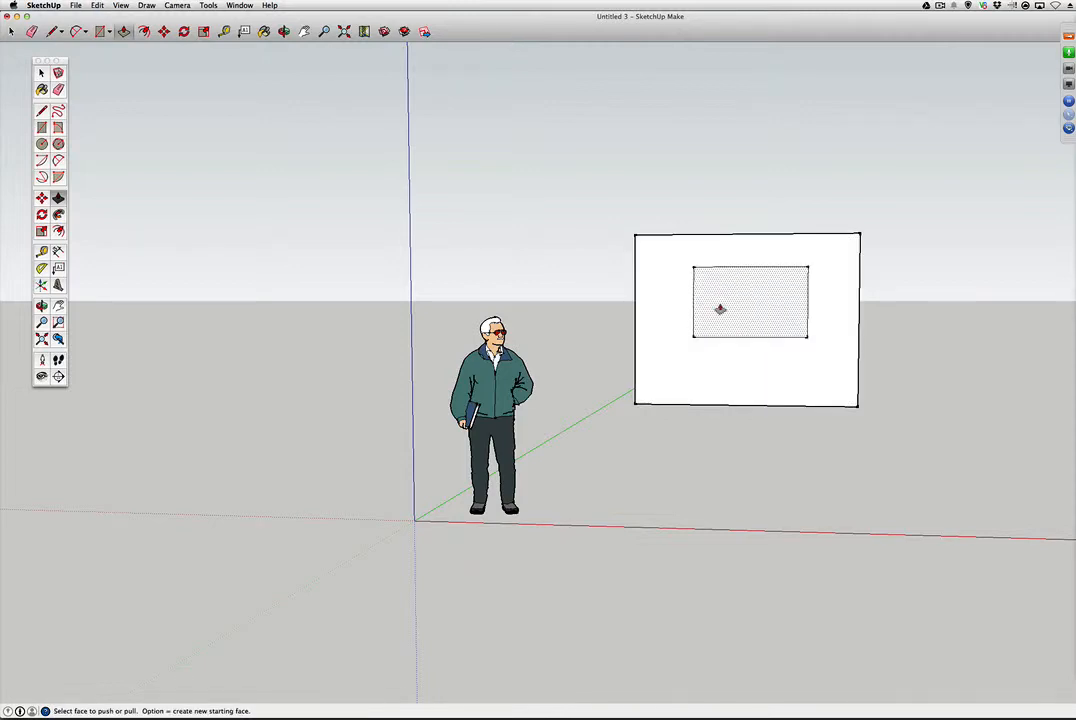
pyautogui.click(750, 308)
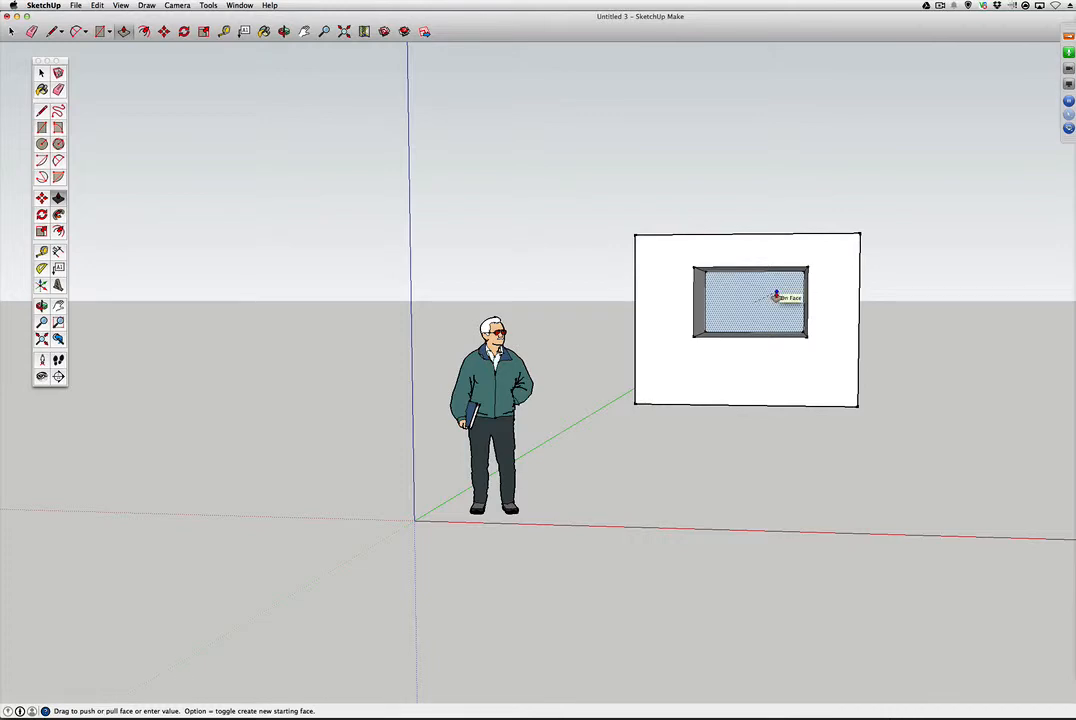
pyautogui.click(776, 297)
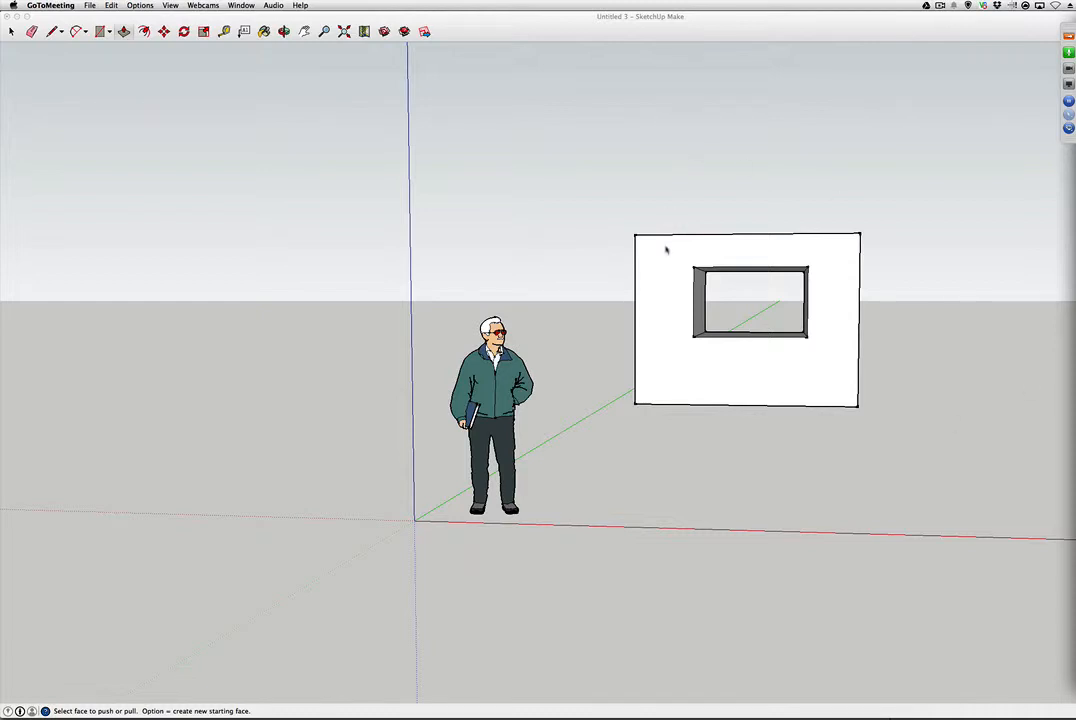
# Step: Select the whole box with its window opening and delete it
pyautogui.click(607, 192)
pyautogui.press('space')
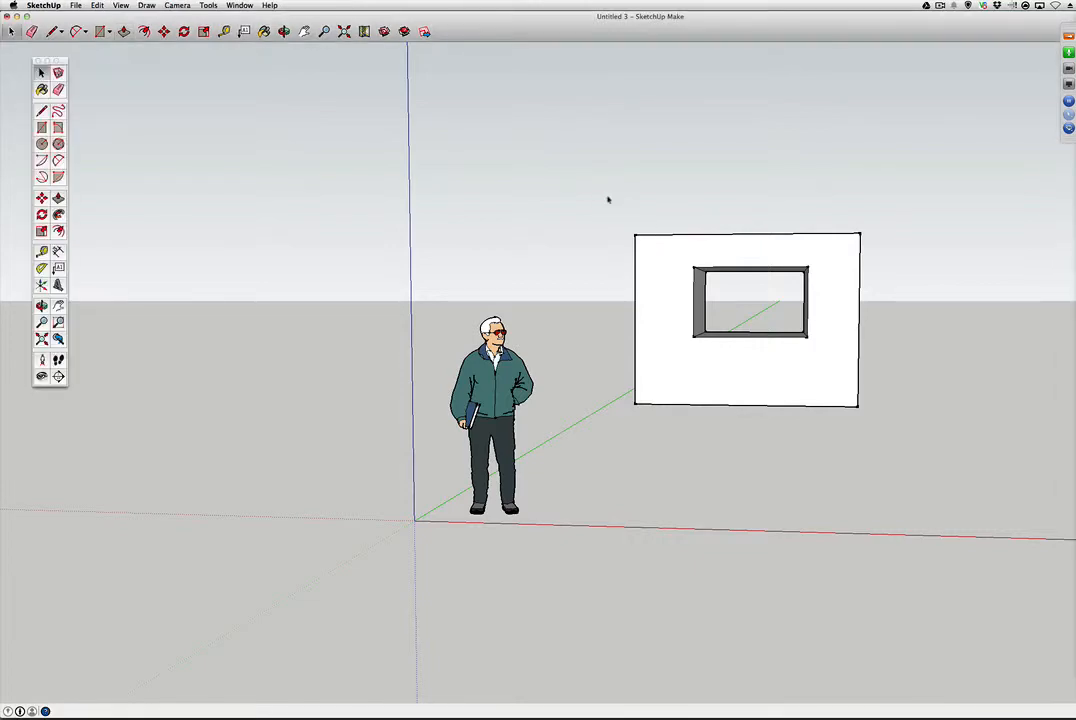
pyautogui.moveTo(605, 186); pyautogui.dragTo(952, 464)
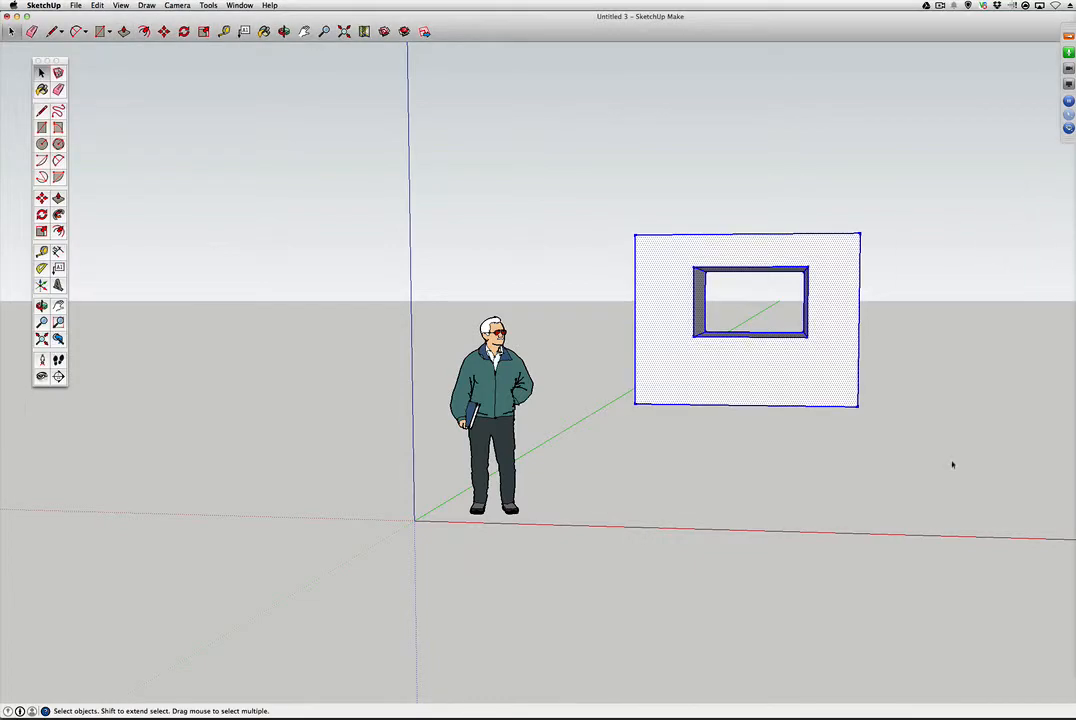
pyautogui.press('Delete')
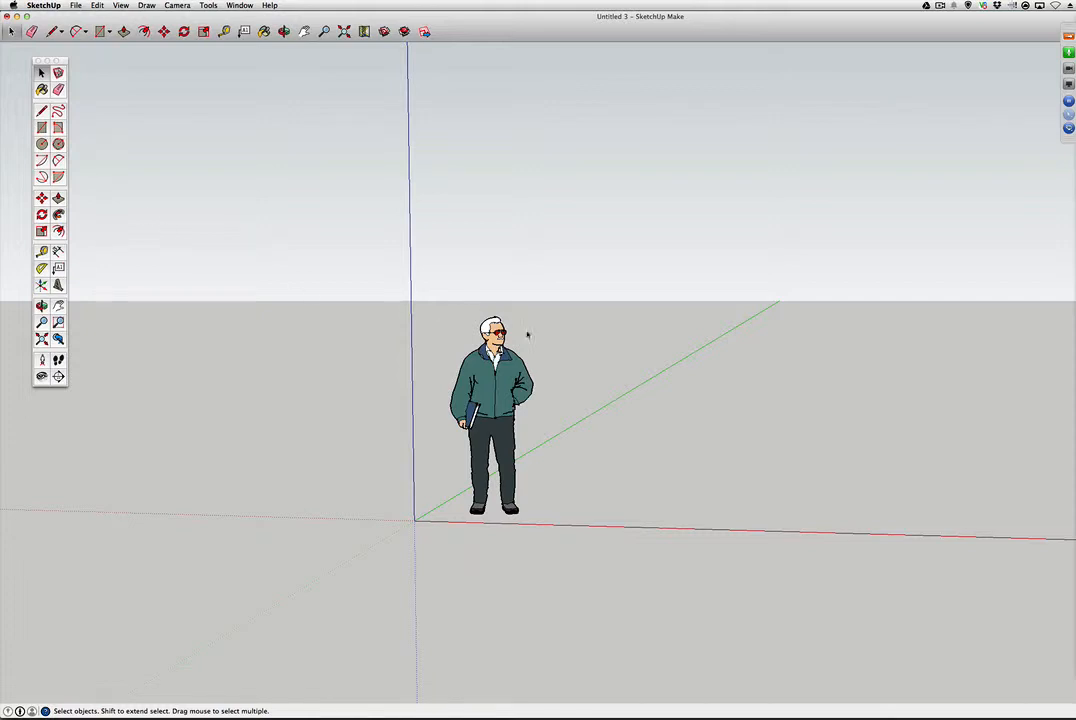
# Step: Draw an upright rectangle of 2000 × 1000 mm beside the standing figure
pyautogui.press('r')
pyautogui.click(655, 460)
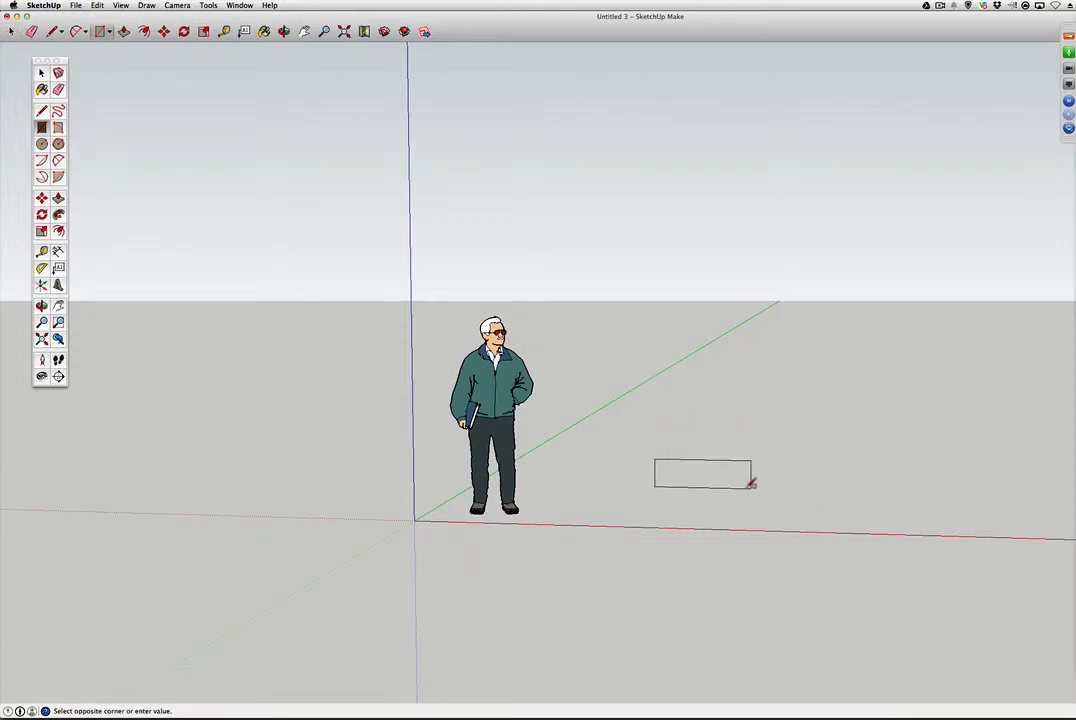
pyautogui.click(870, 501)
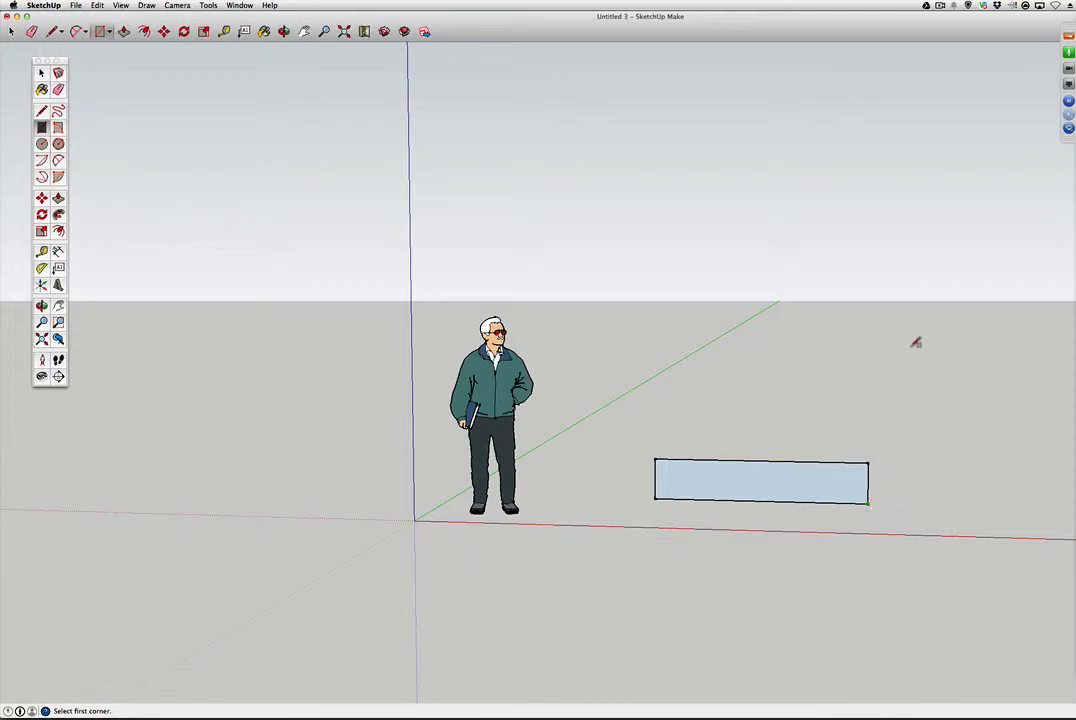
pyautogui.moveTo(925, 14)
pyautogui.mouseDown()
pyautogui.moveTo(660, 3)
pyautogui.moveTo(716, 8)
pyautogui.mouseUp()
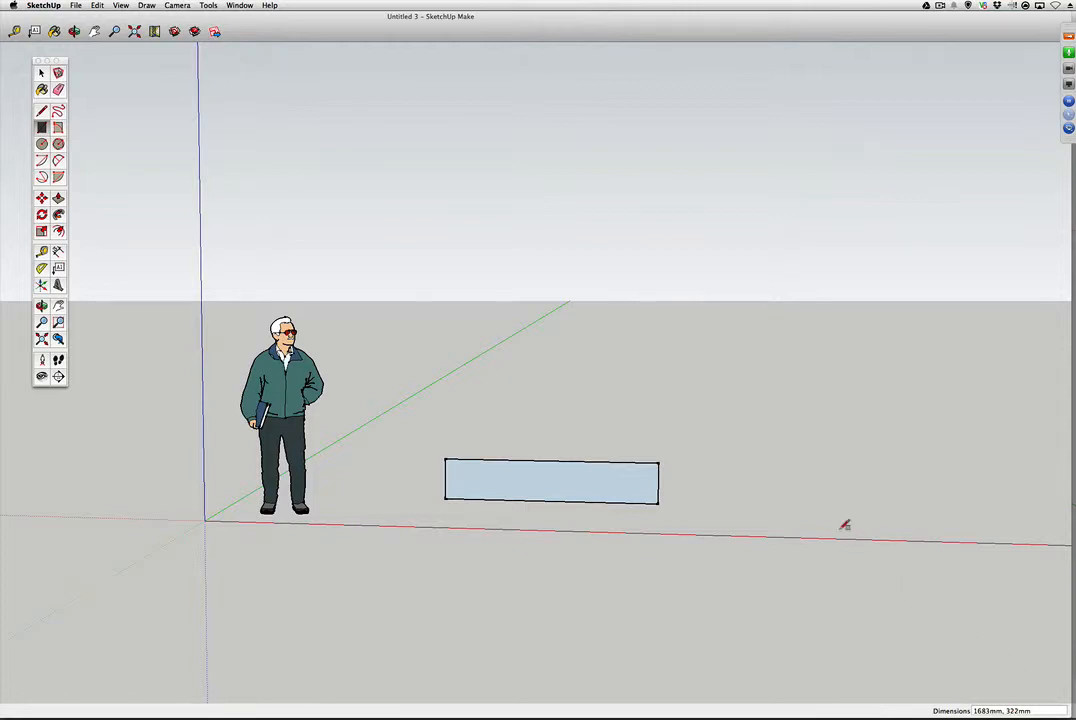
pyautogui.write('4')
pyautogui.write('00')
pyautogui.write(',1000')
pyautogui.press('Return')
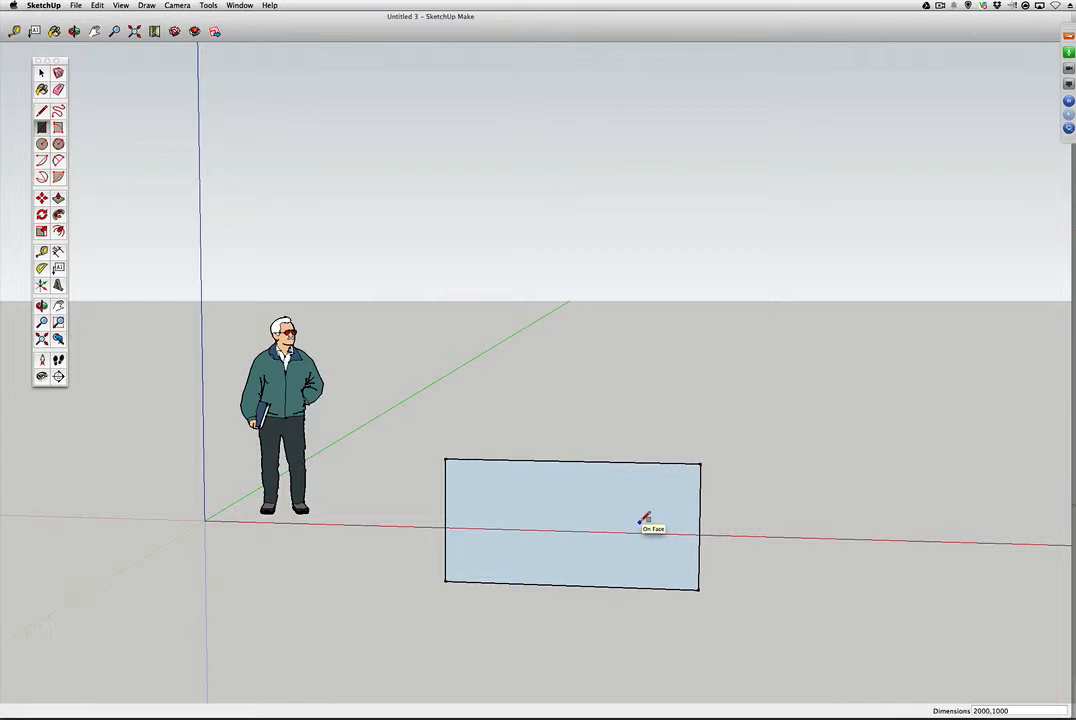
# Step: Push/Pull the rectangle 3000 mm to form a solid box
pyautogui.press('p')
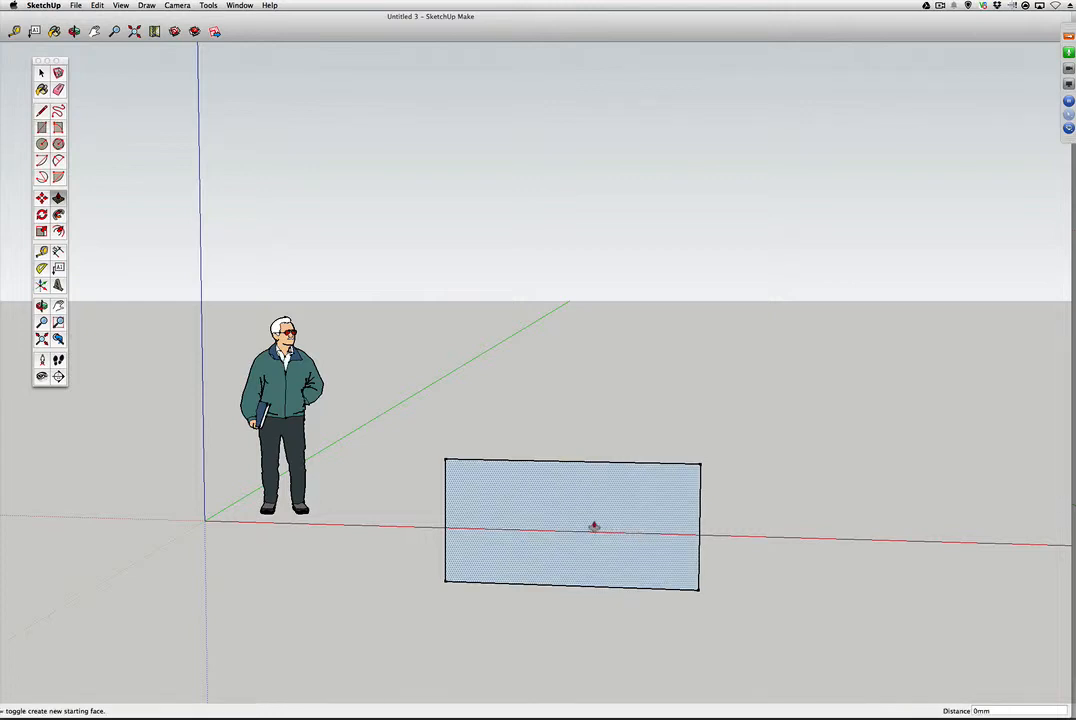
pyautogui.click(594, 526)
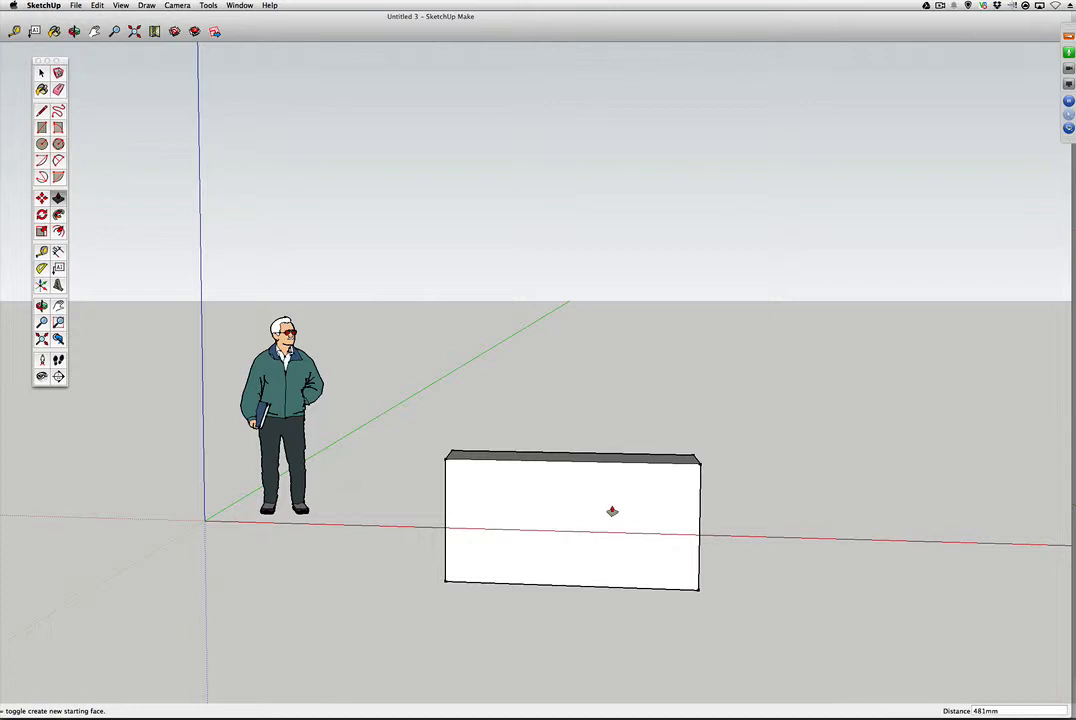
pyautogui.write('300')
pyautogui.press('Return')
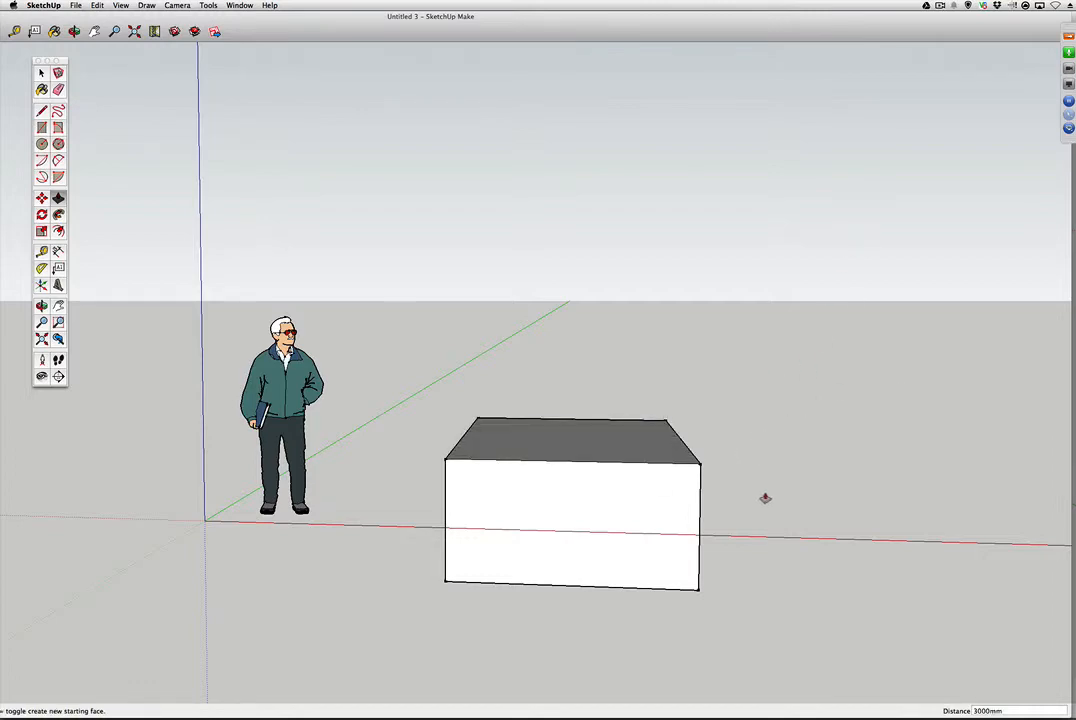
pyautogui.press('o')
pyautogui.moveTo(766, 494); pyautogui.dragTo(690, 460)
pyautogui.moveTo(868, 556); pyautogui.dragTo(758, 524)
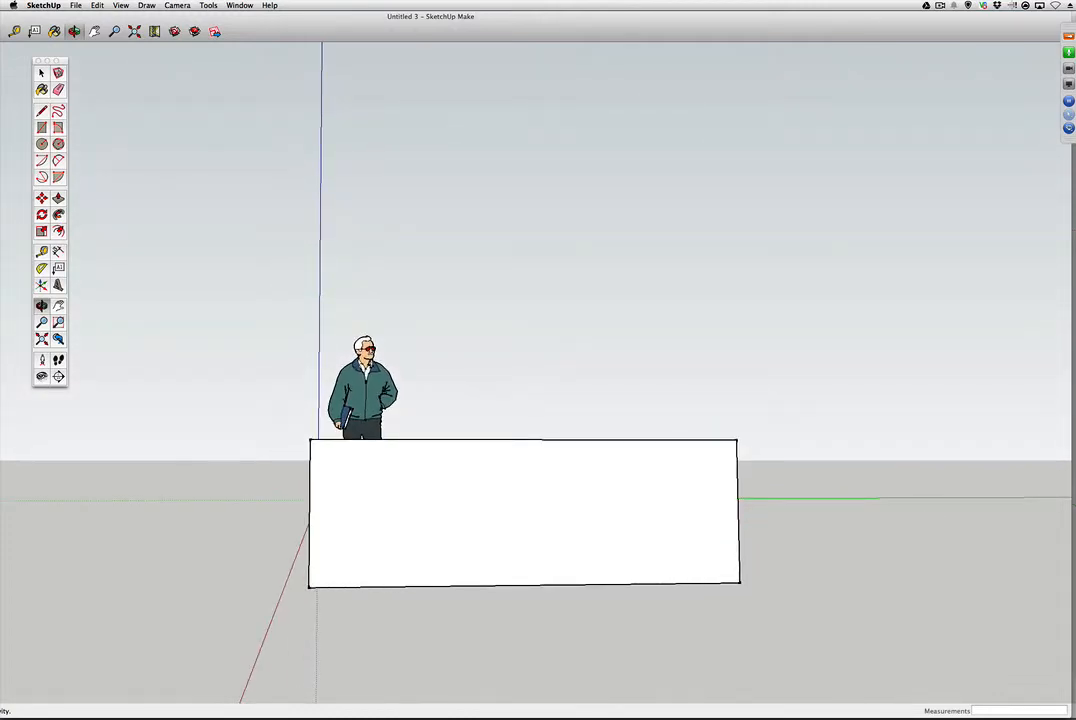
pyautogui.moveTo(578, 602)
pyautogui.mouseDown()
pyautogui.moveTo(815, 660)
pyautogui.moveTo(667, 641)
pyautogui.moveTo(730, 665)
pyautogui.moveTo(781, 646)
pyautogui.moveTo(759, 689)
pyautogui.moveTo(765, 616)
pyautogui.moveTo(622, 697)
pyautogui.moveTo(1000, 686)
pyautogui.moveTo(715, 685)
pyautogui.mouseUp()
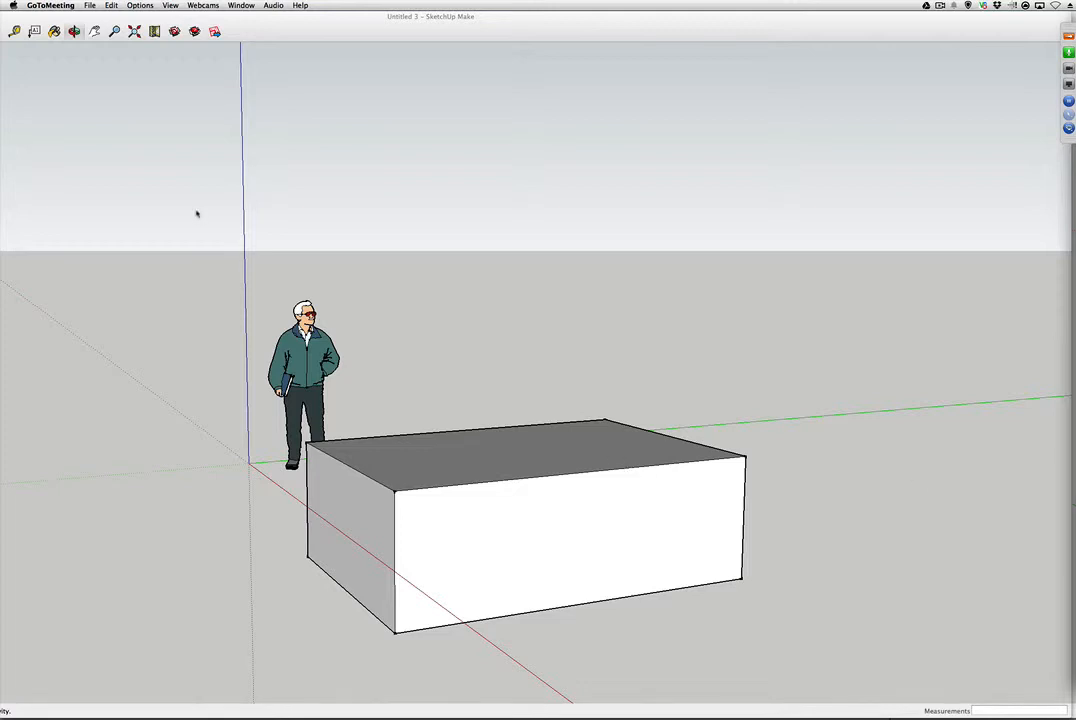
# Step: Move the floating tool palette further down the drawing area
pyautogui.click(169, 5)
pyautogui.click(150, 70)
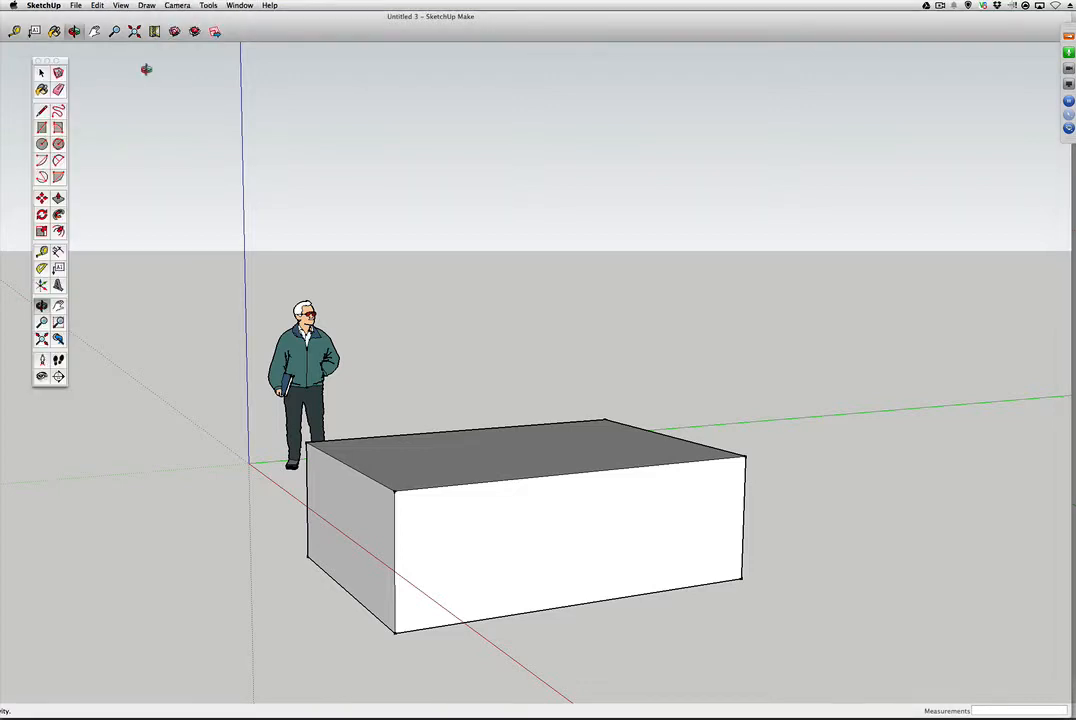
pyautogui.moveTo(69, 57); pyautogui.dragTo(55, 156)
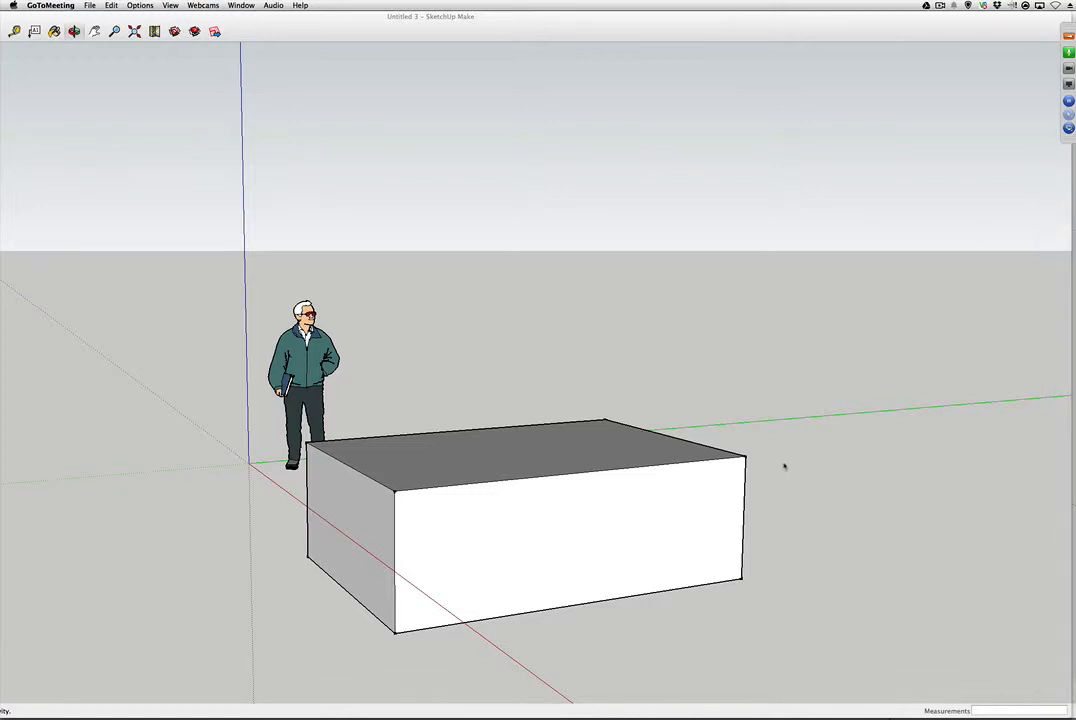
pyautogui.click(622, 511)
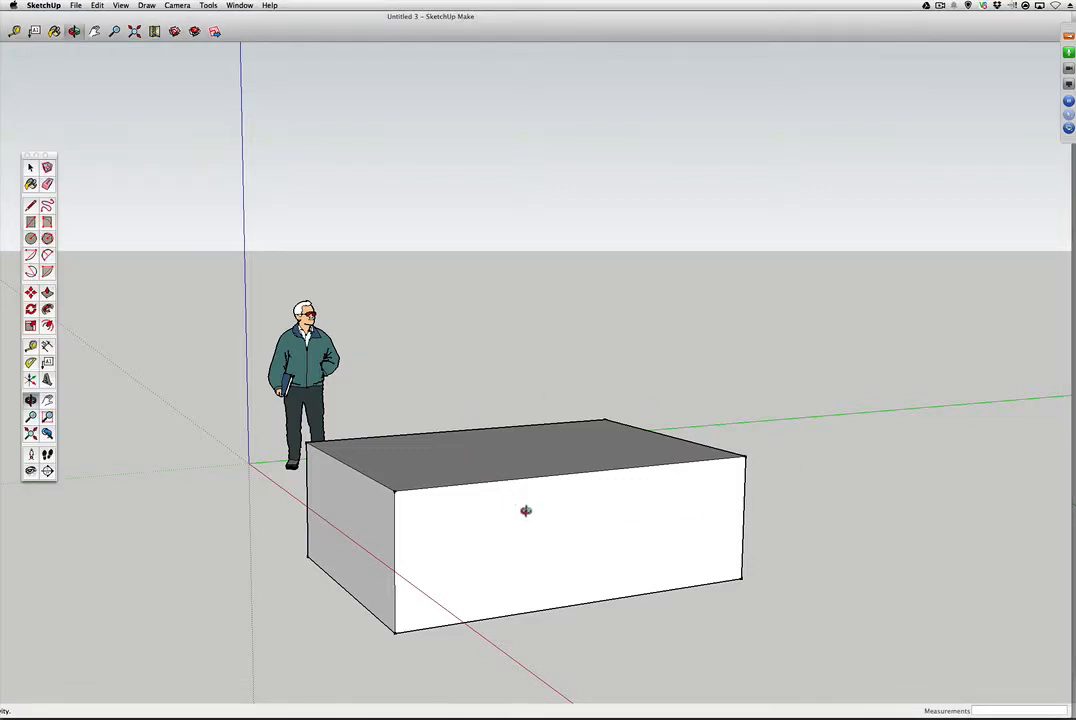
pyautogui.press('space')
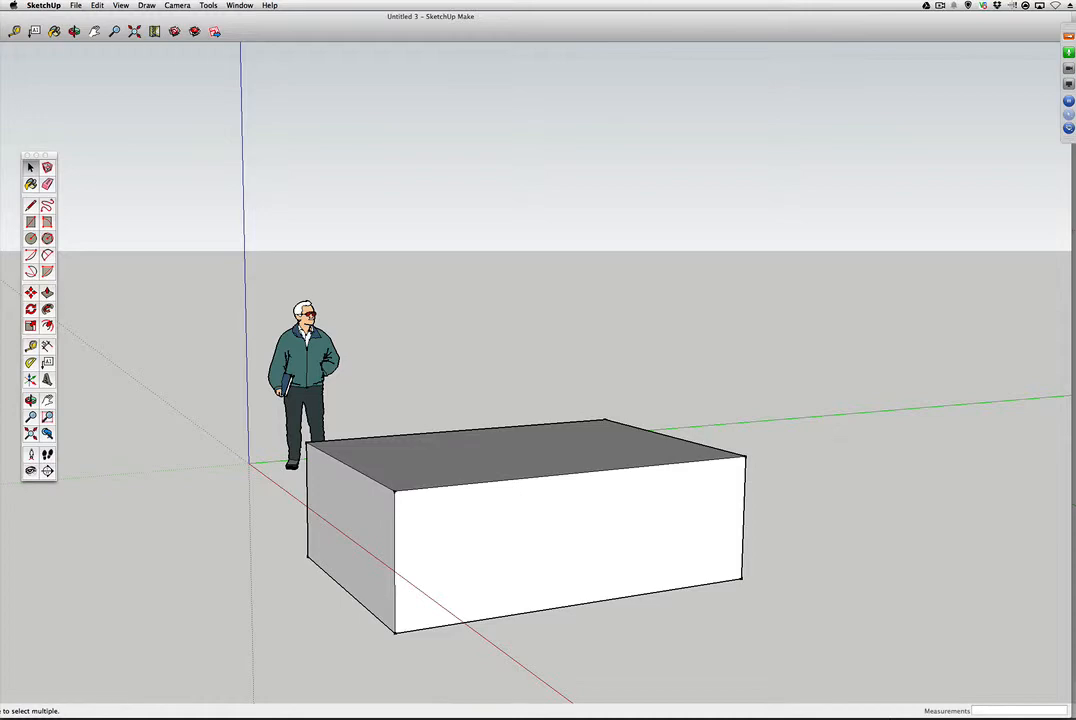
pyautogui.press('super+Tab')
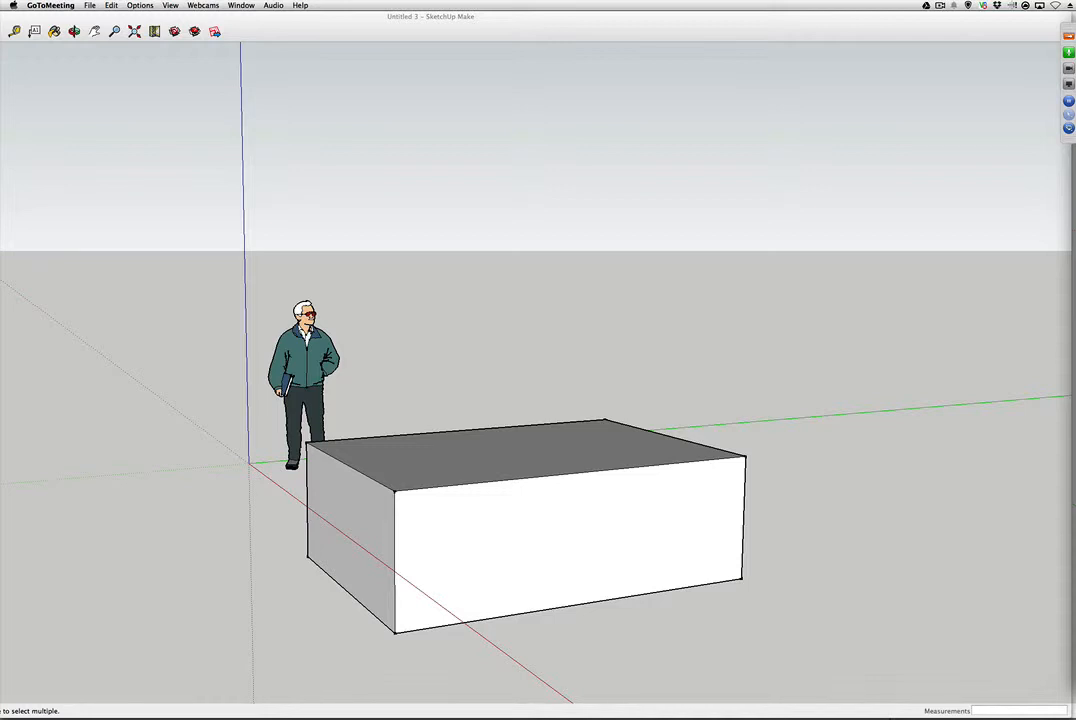
pyautogui.click(842, 481)
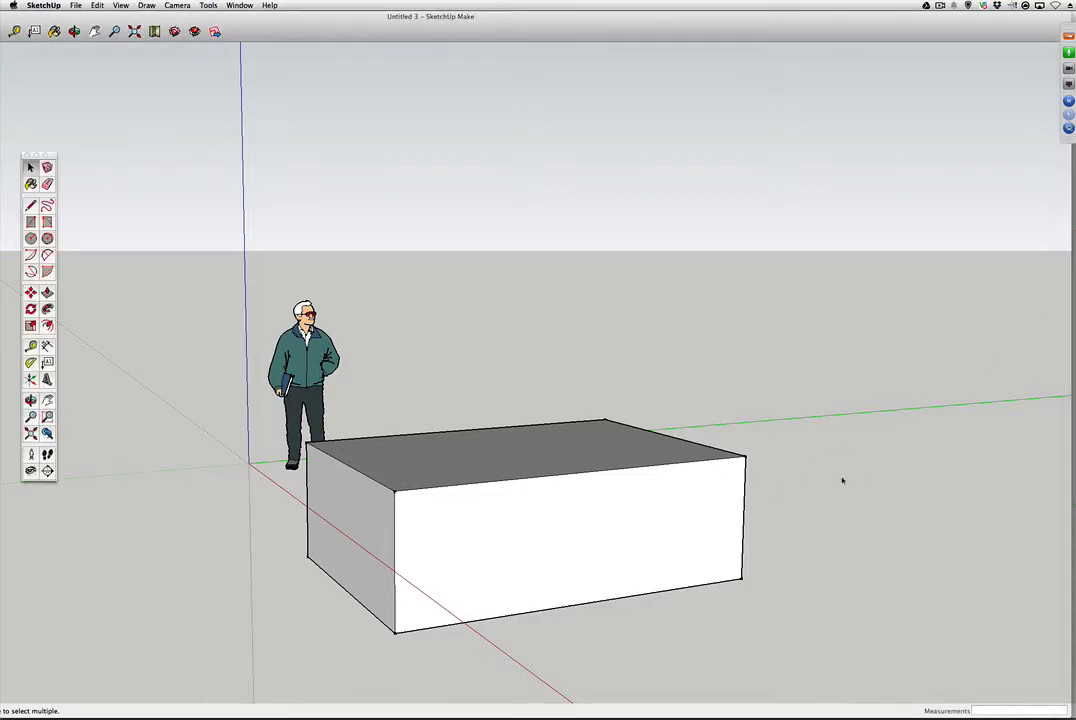
pyautogui.press('o')
pyautogui.moveTo(816, 562); pyautogui.dragTo(685, 555)
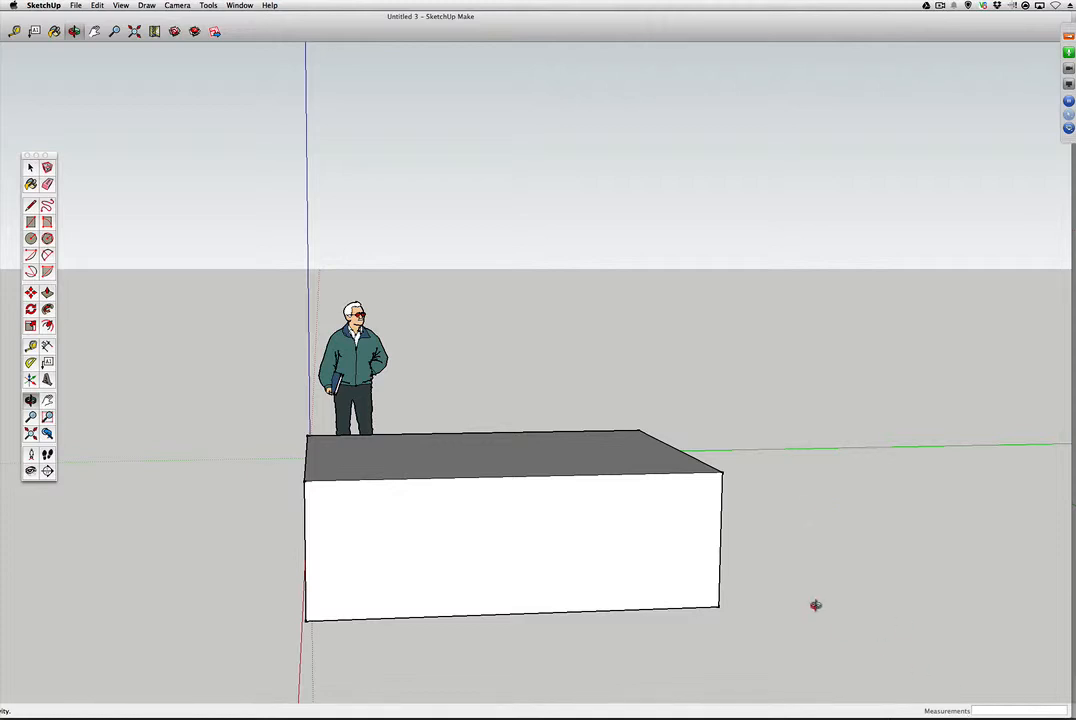
pyautogui.moveTo(836, 576); pyautogui.dragTo(868, 615)
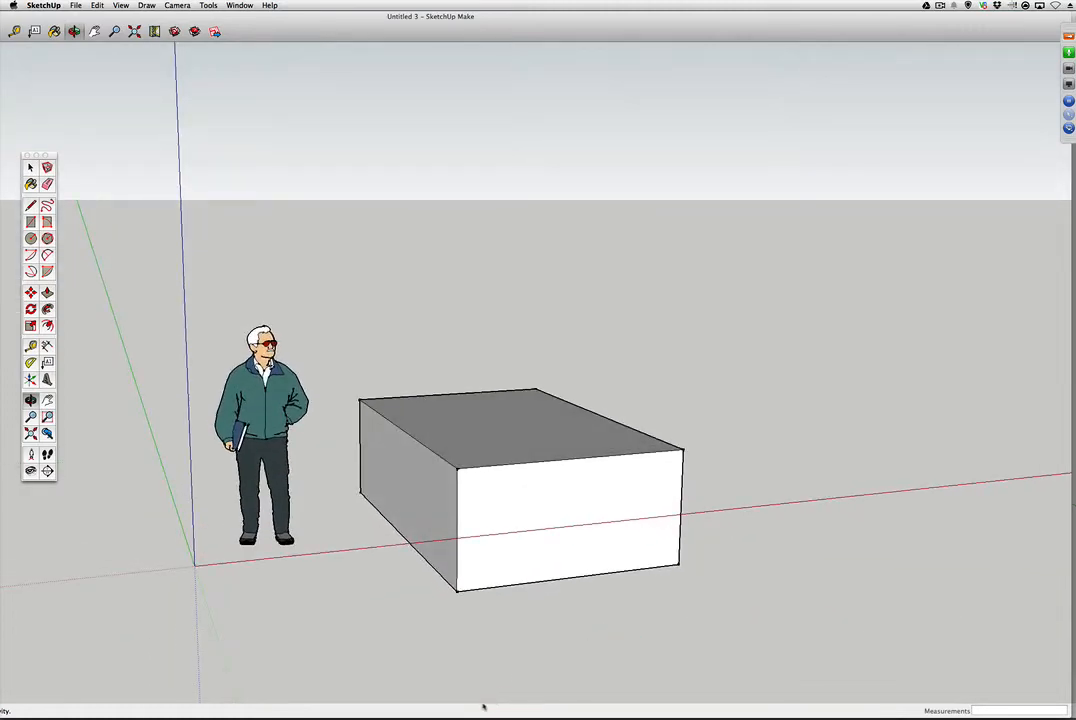
# Step: Draw a rectangle on the ground beside the box, with a 2000 mm side along the red axis
pyautogui.press('r')
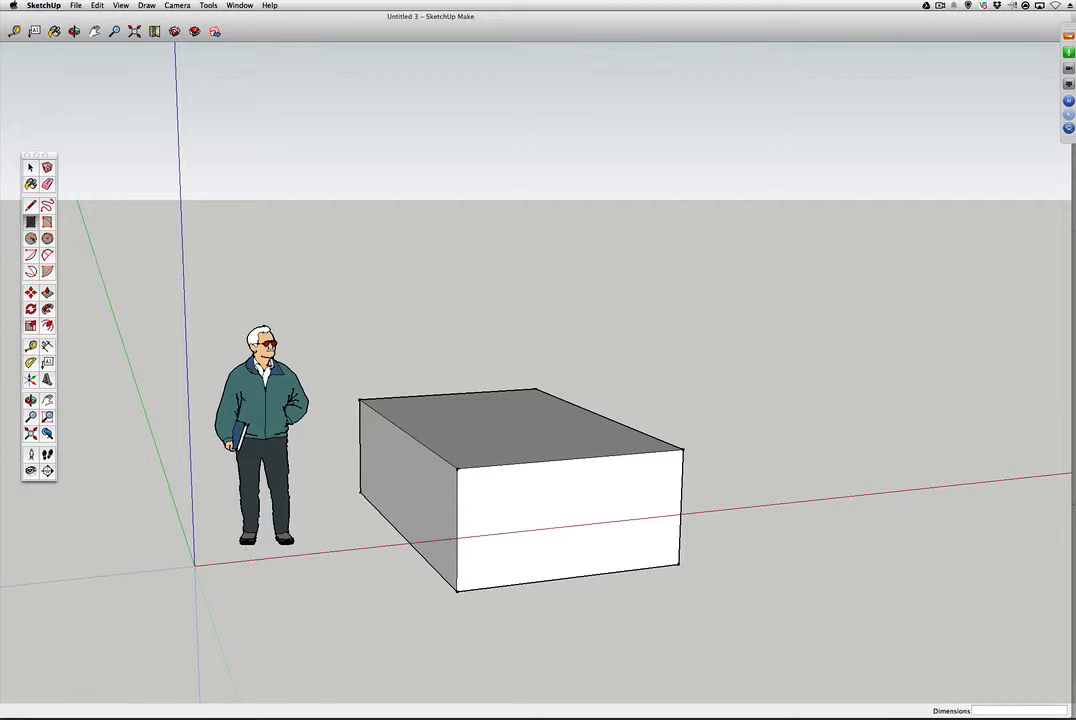
pyautogui.click(836, 589)
pyautogui.click(1041, 614)
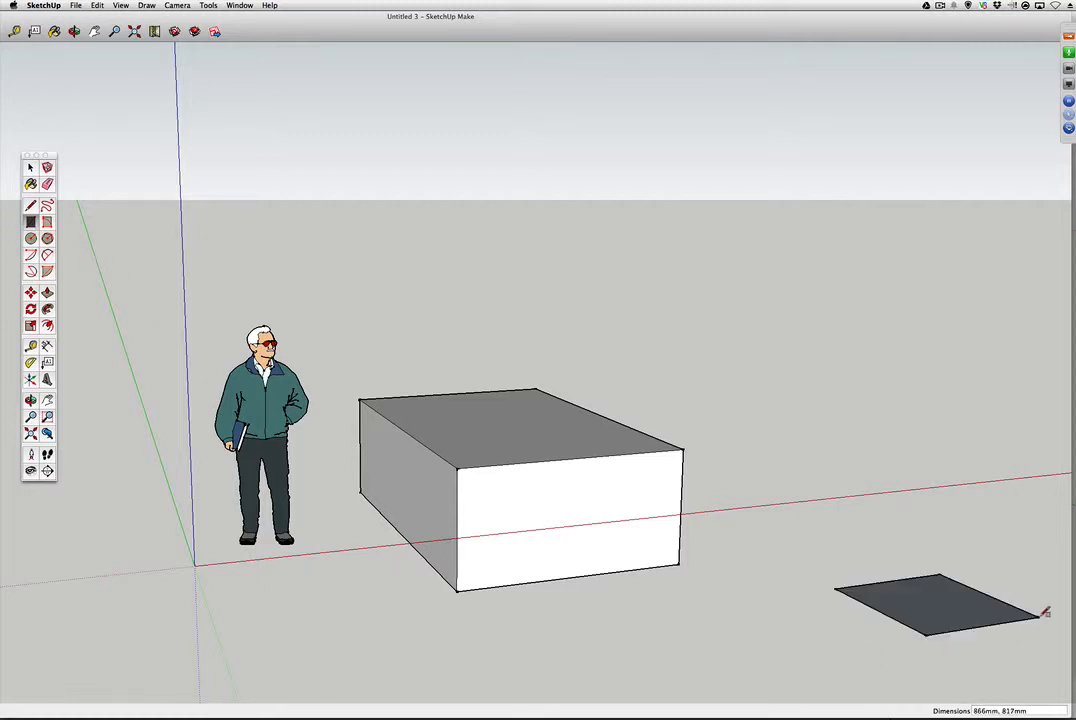
pyautogui.write('2000,200')
pyautogui.press('Return')
# Step: Push/Pull the ground rectangle up 4000 mm, and undo both the extrusion and the rectangle
pyautogui.press('p')
pyautogui.click(1000, 625)
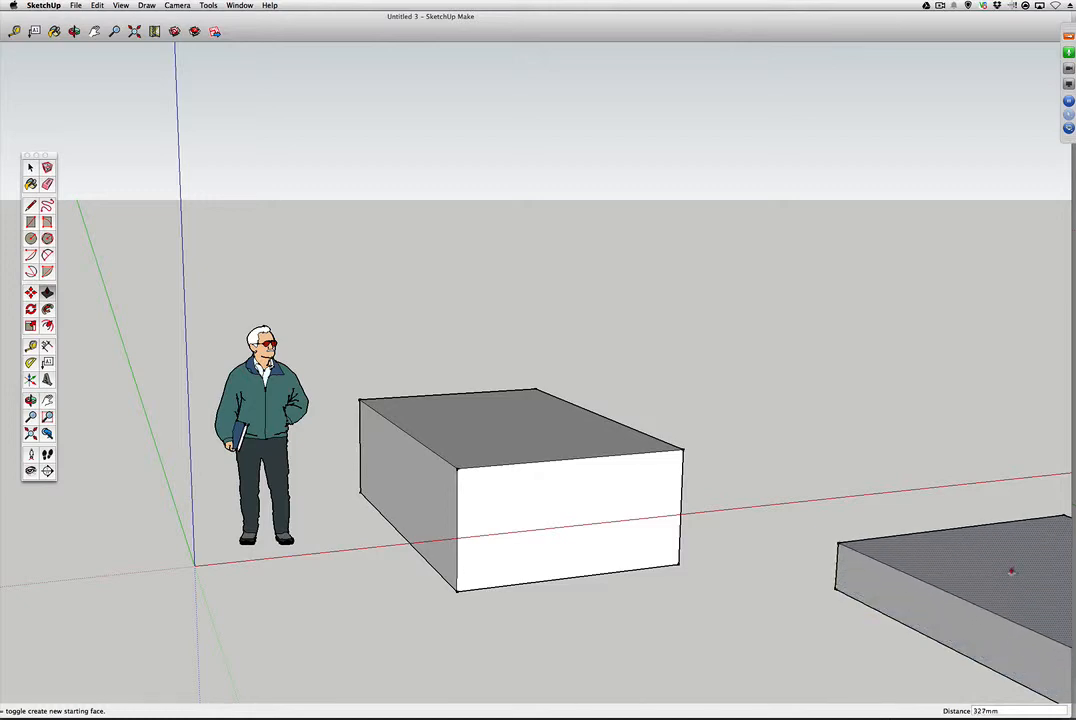
pyautogui.write('200')
pyautogui.press('BackSpace')
pyautogui.press('BackSpace')
pyautogui.press('BackSpace')
pyautogui.write('4000')
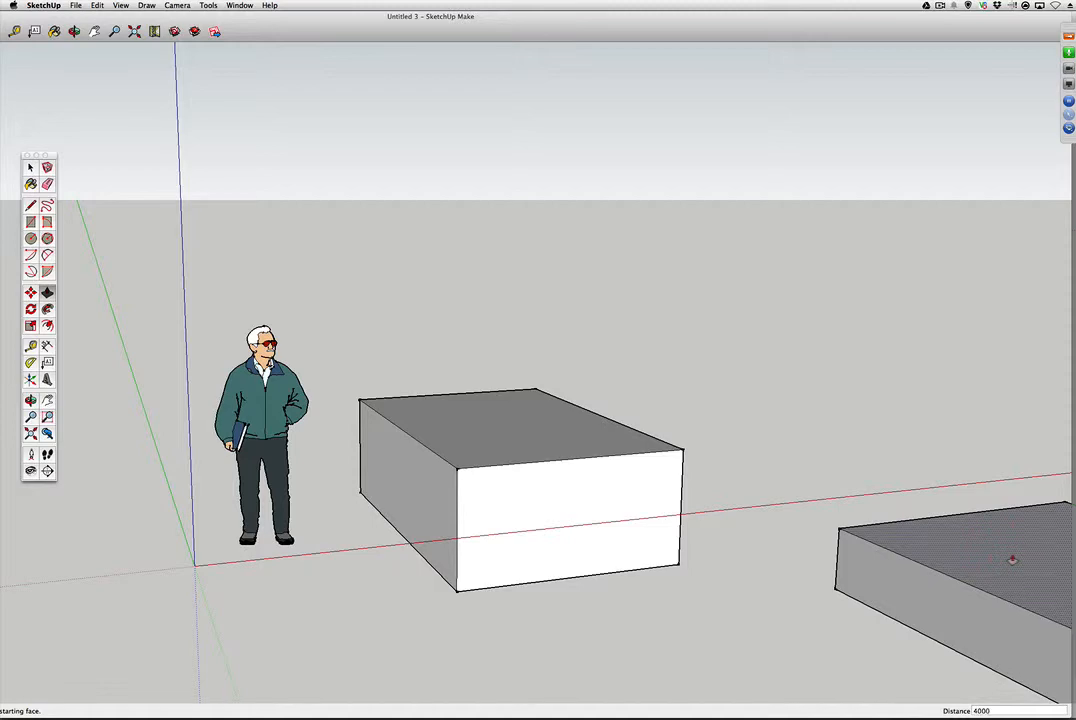
pyautogui.press('Return')
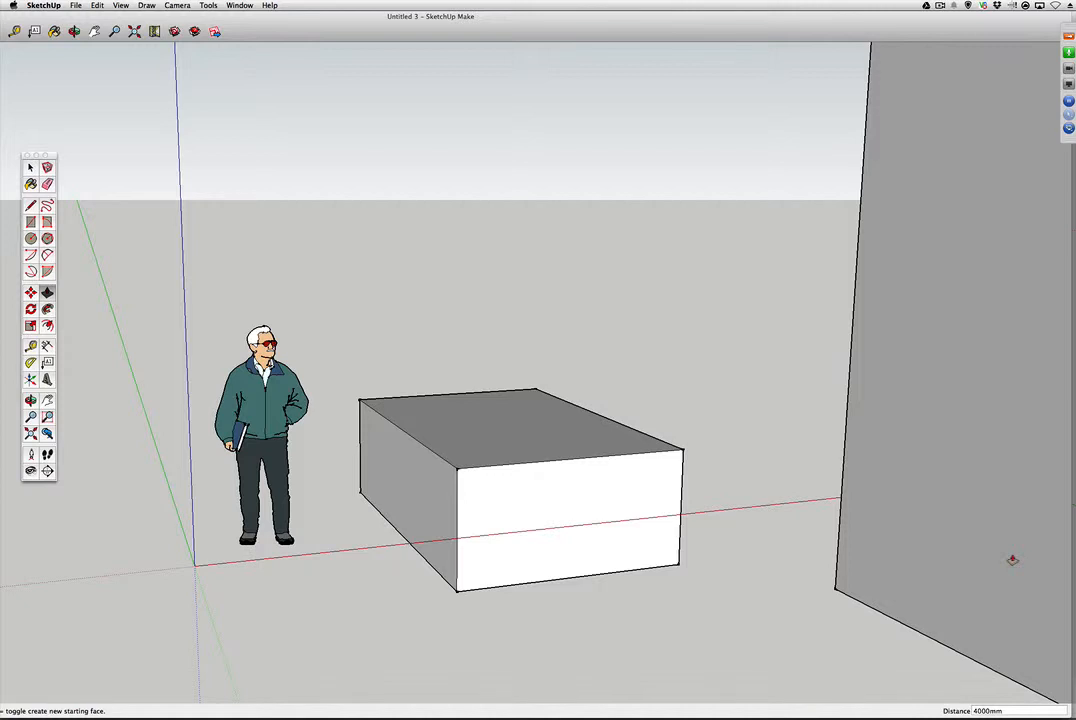
pyautogui.press('super+z')
pyautogui.press('super+z')
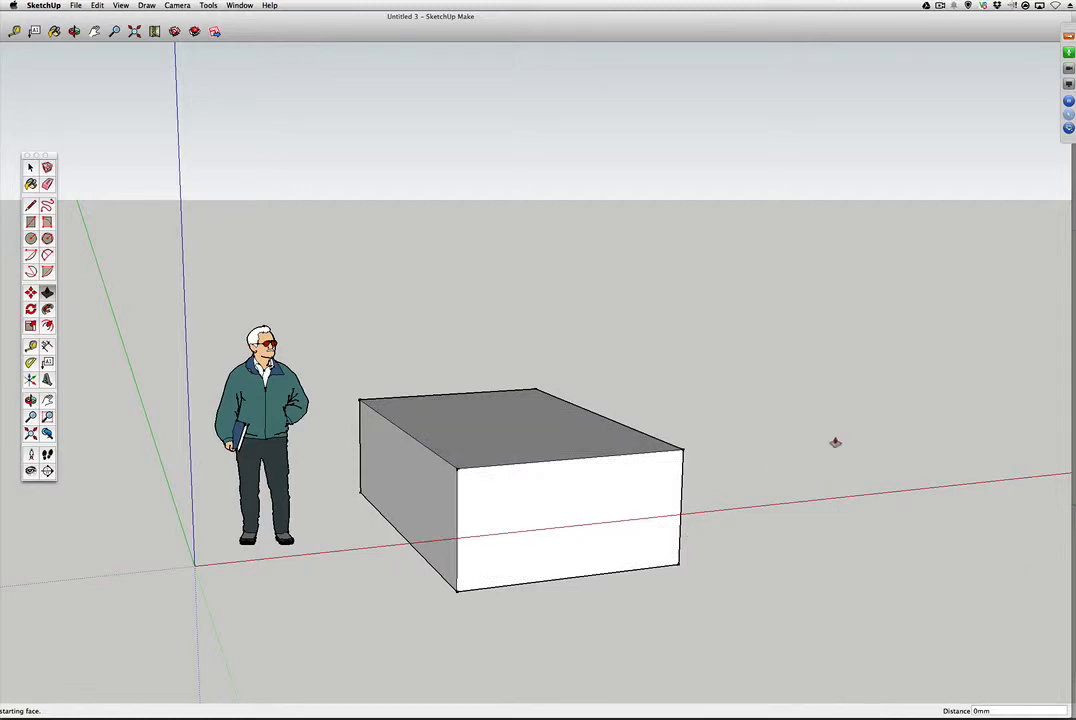
# Step: Offset the outline of the box's long front face inward by 250 mm
pyautogui.moveTo(838, 447); pyautogui.dragTo(156, 418, button='middle')
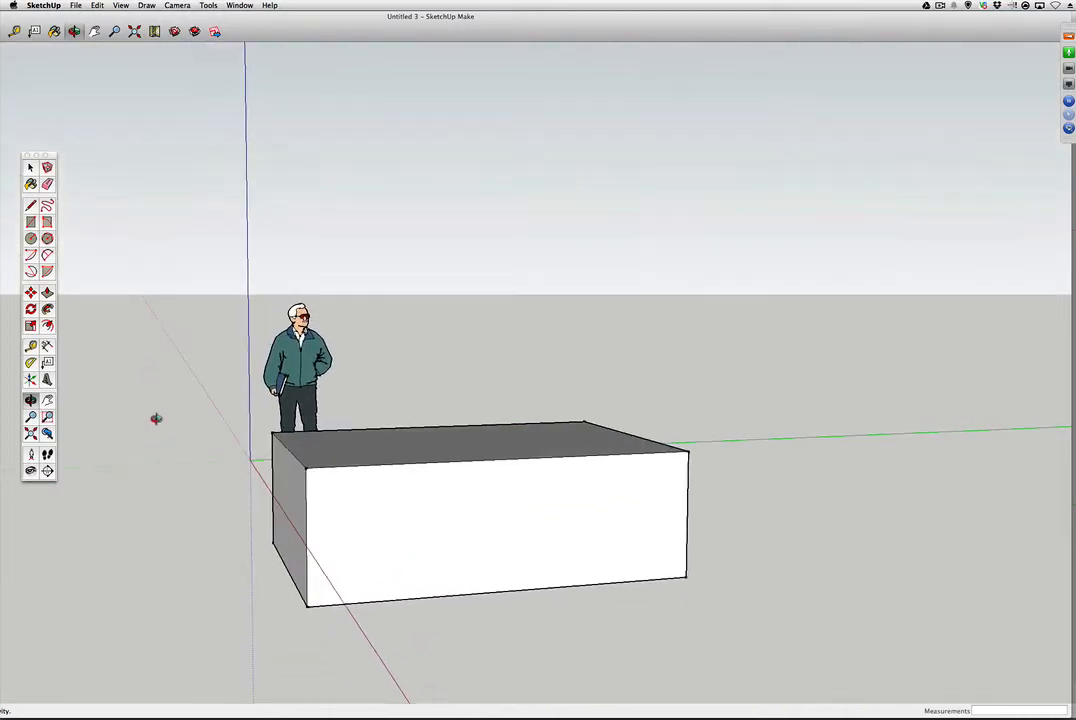
pyautogui.moveTo(773, 480); pyautogui.dragTo(848, 528, button='middle')
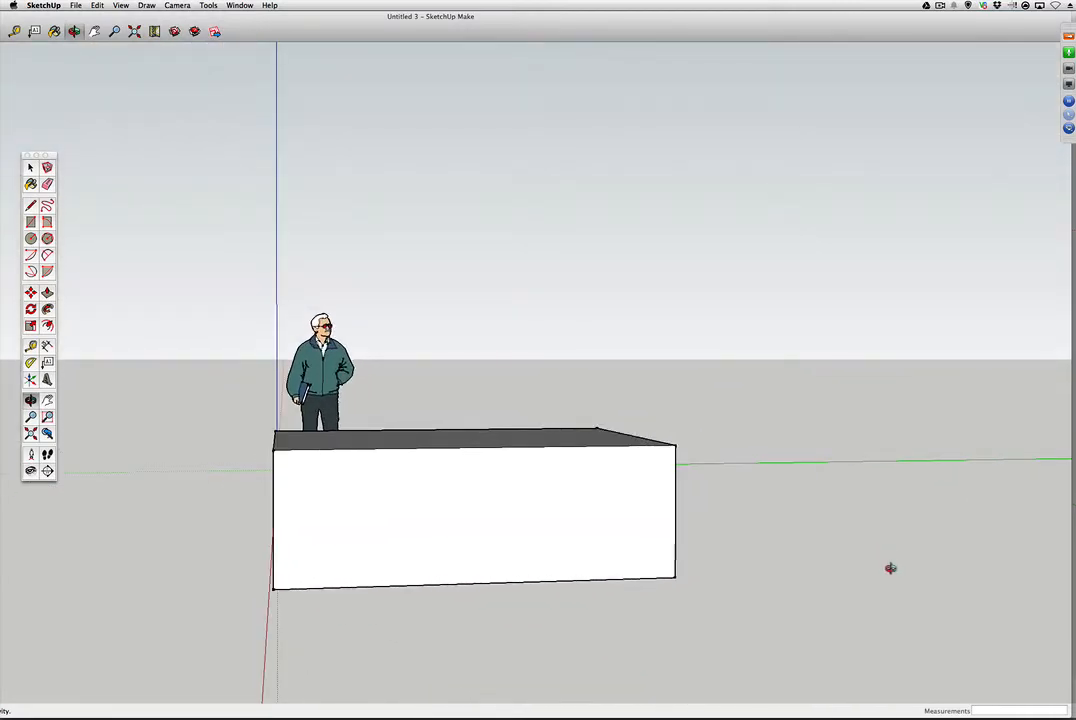
pyautogui.click(48, 326)
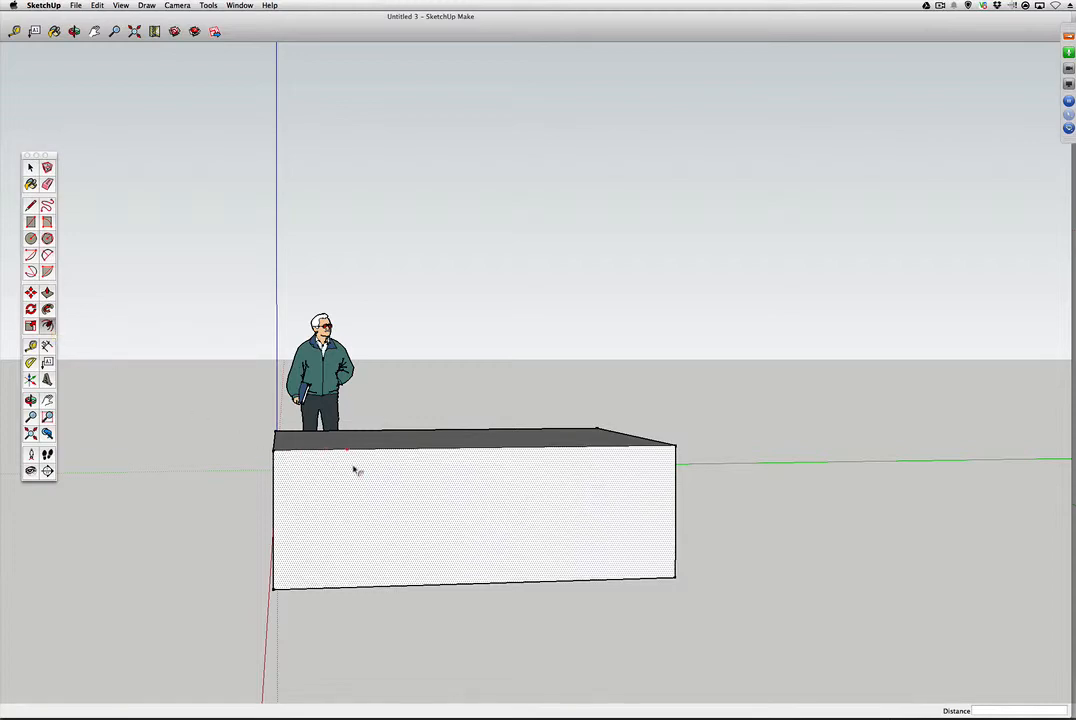
pyautogui.click(456, 457)
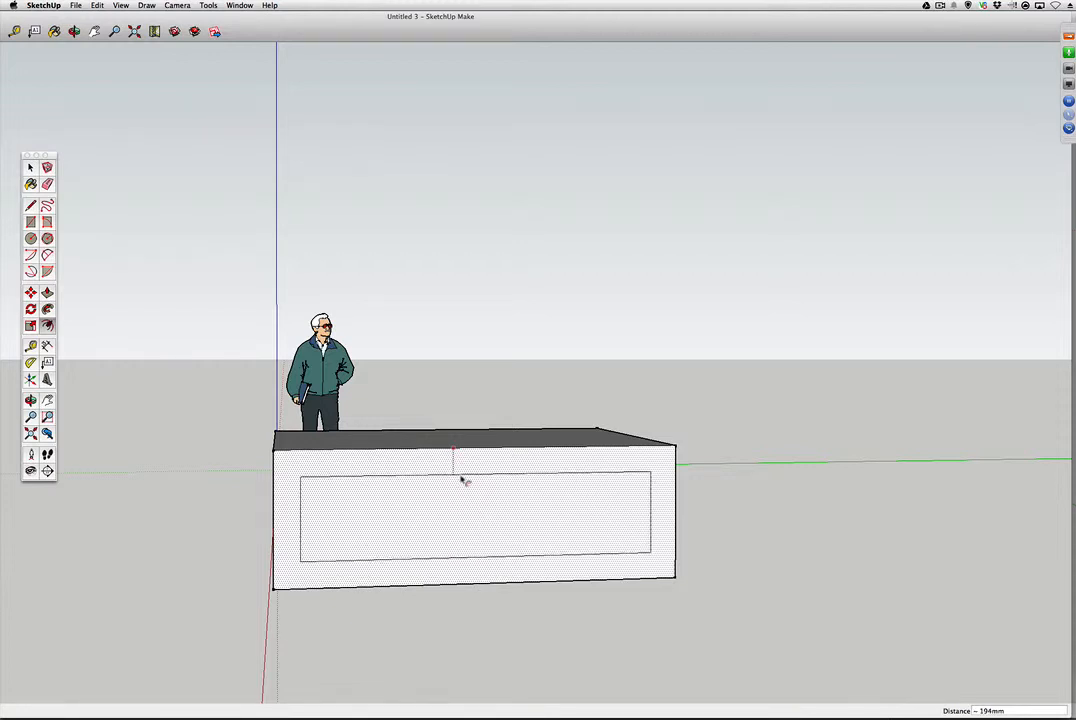
pyautogui.write('250')
pyautogui.press('Return')
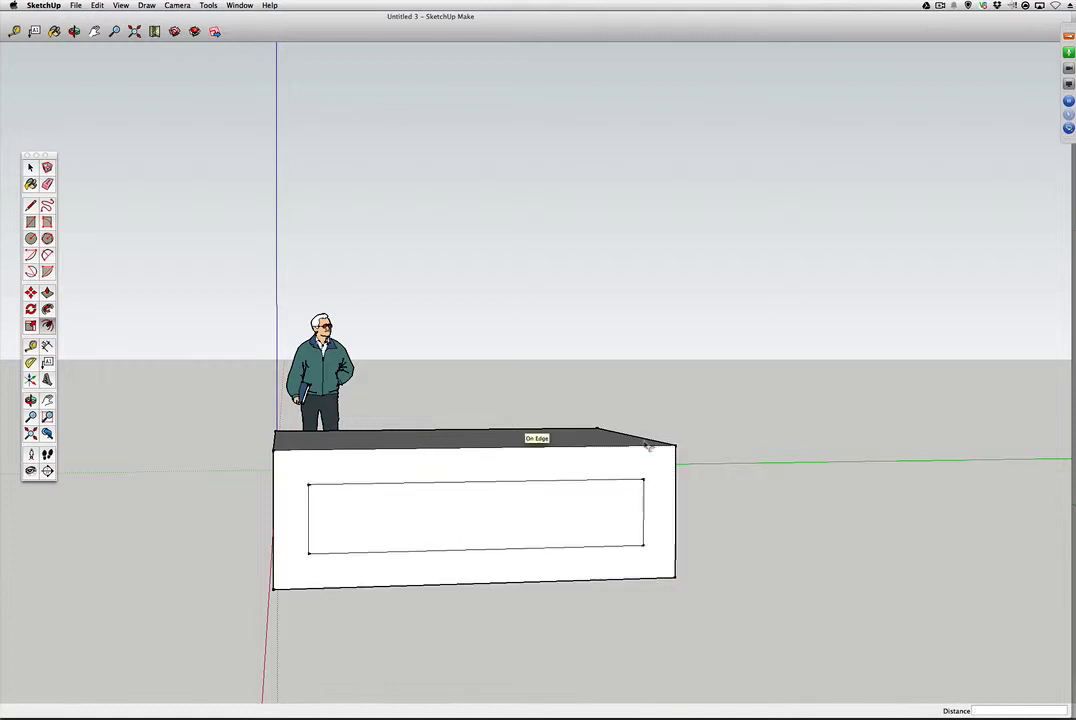
# Step: Cut an opening through the box by pushing the offset inner rectangle back to the rear face
pyautogui.press('p')
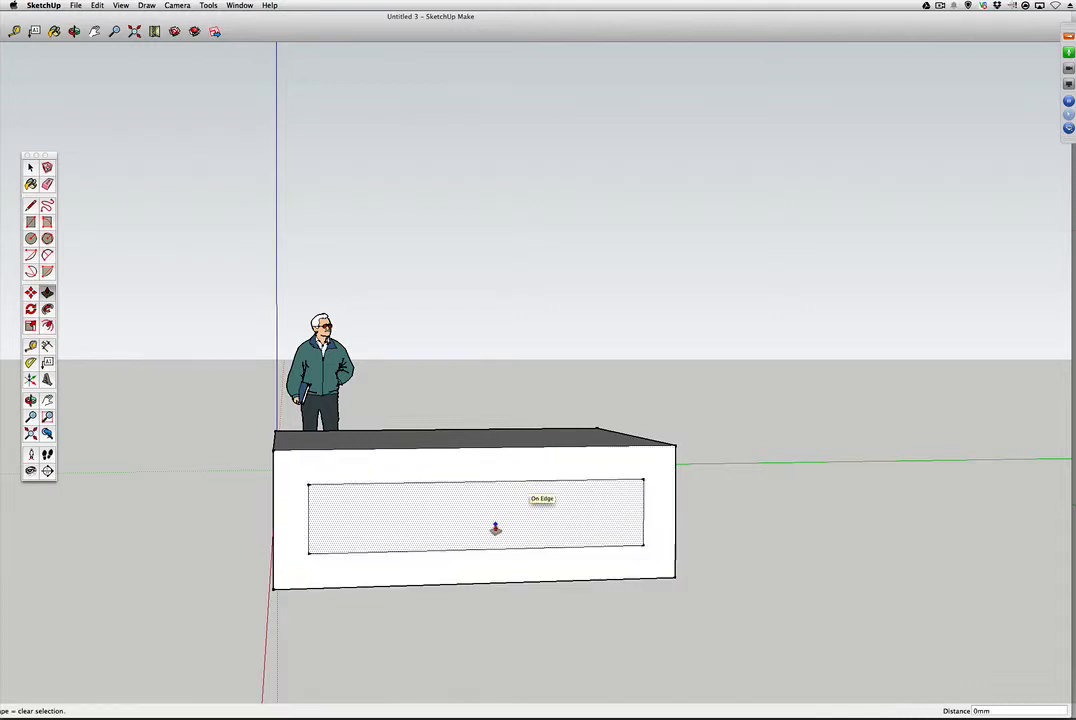
pyautogui.click(492, 523)
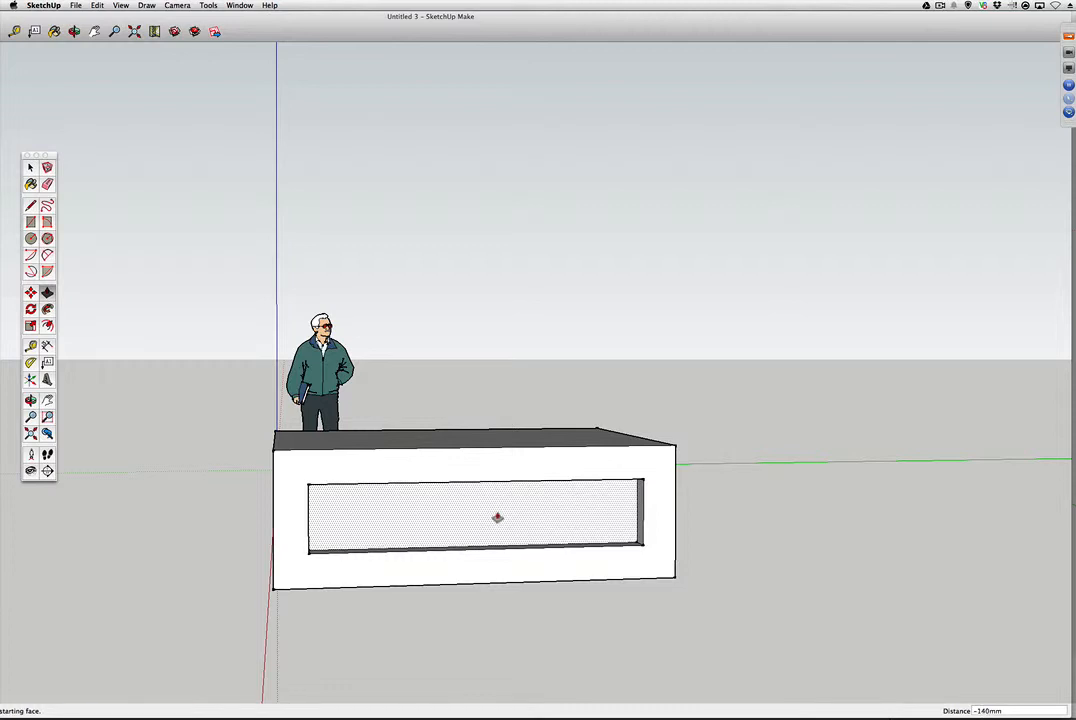
pyautogui.moveTo(497, 512)
pyautogui.mouseDown(button='middle')
pyautogui.moveTo(492, 463)
pyautogui.moveTo(489, 510)
pyautogui.mouseUp(button='middle')
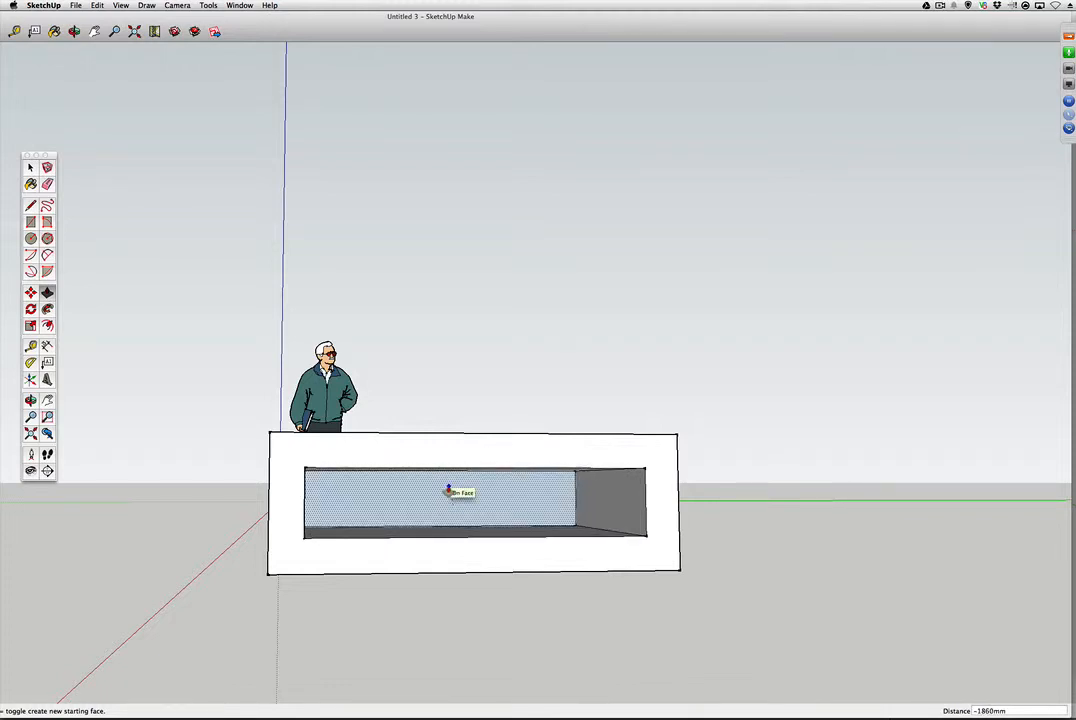
pyautogui.click(448, 492)
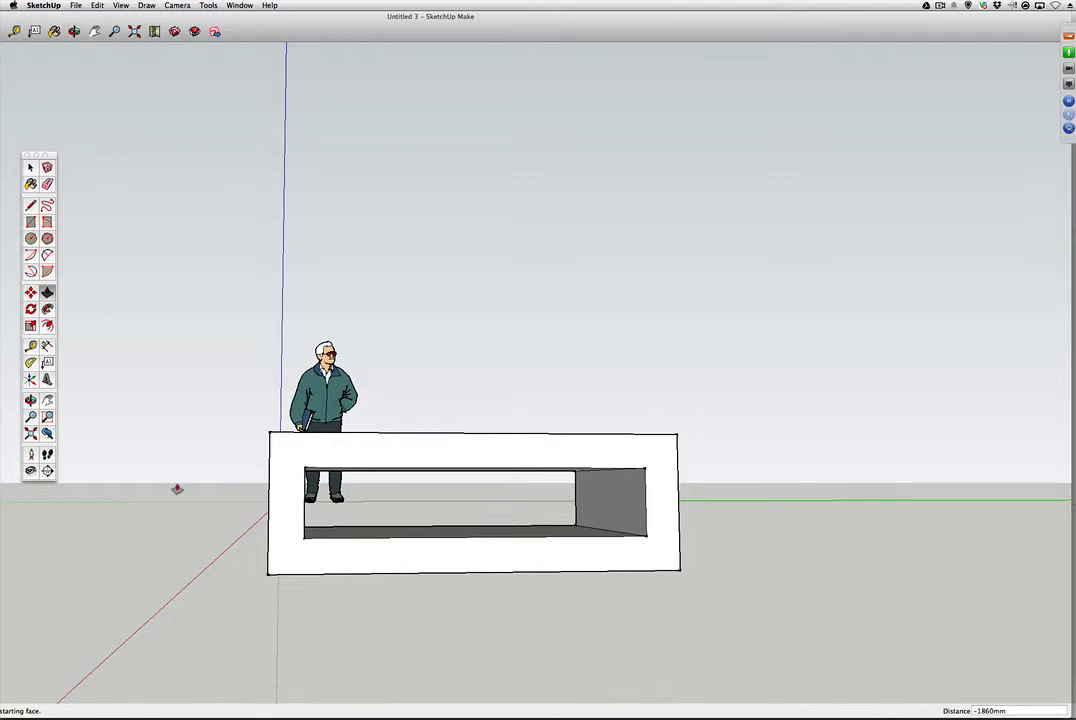
# Step: Draw a 250 mm vertical line from the opening's lower-left corner down to the front face's bottom edge
pyautogui.press('l')
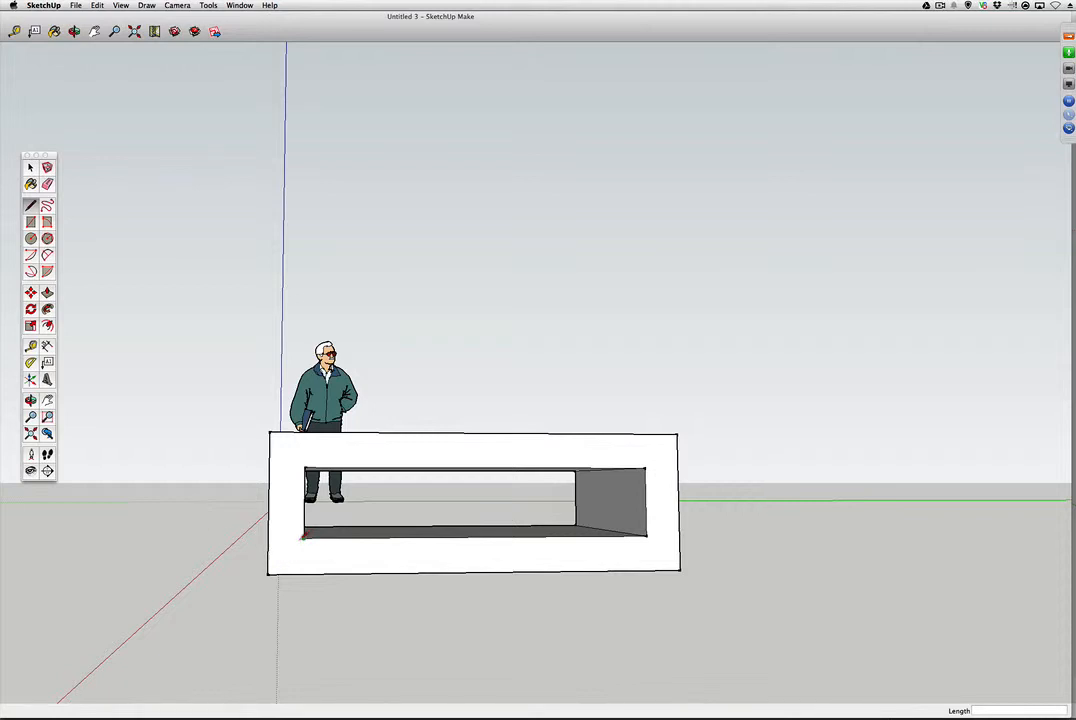
pyautogui.click(304, 537)
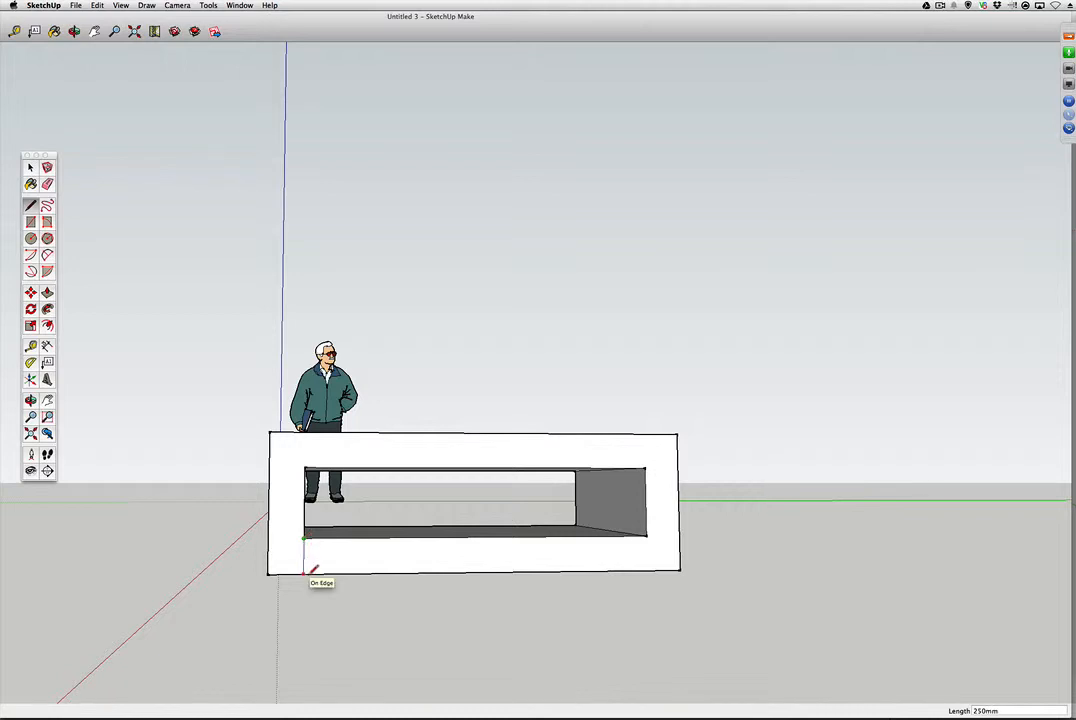
pyautogui.click(304, 573)
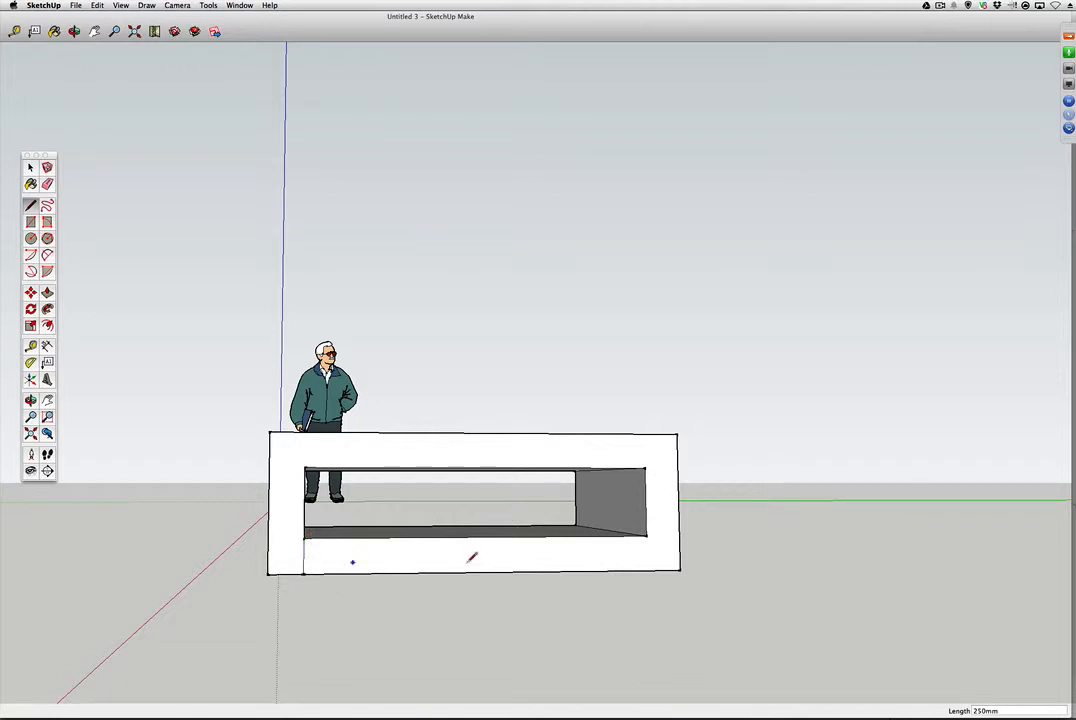
# Step: Draw a vertical line from the opening's lower-right corner down to the front face's bottom edge
pyautogui.click(646, 537)
pyautogui.click(648, 571)
# Step: Push the strip between the two vertical lines below the opening back 2000 mm to the rear face
pyautogui.press('p')
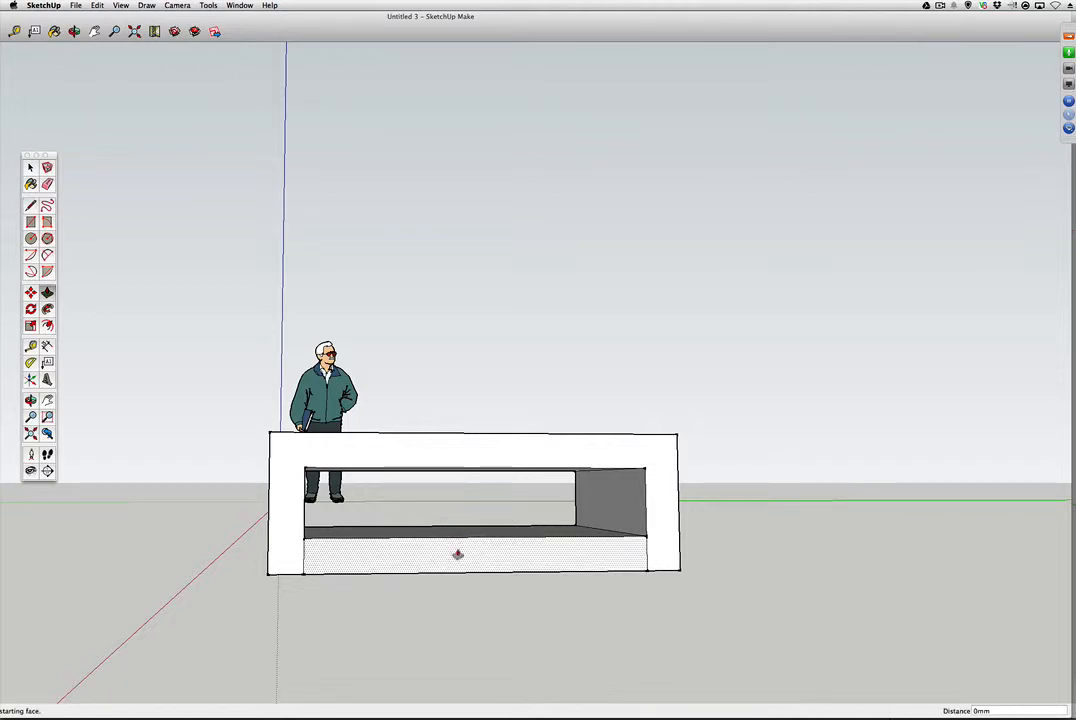
pyautogui.click(460, 556)
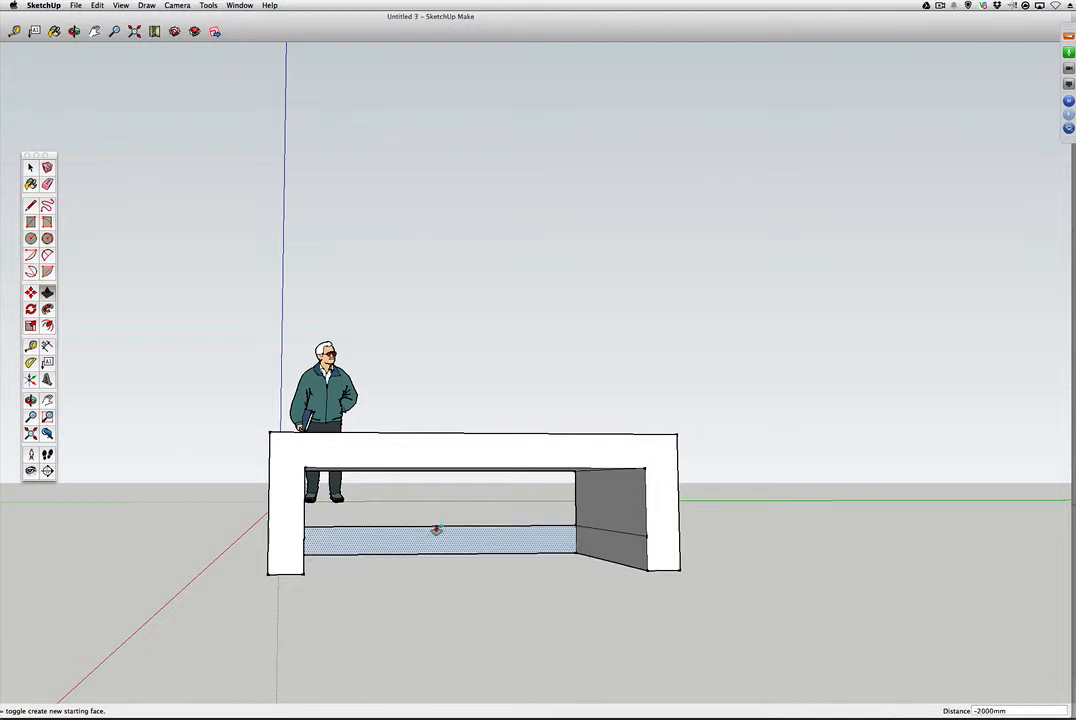
pyautogui.press('Escape')
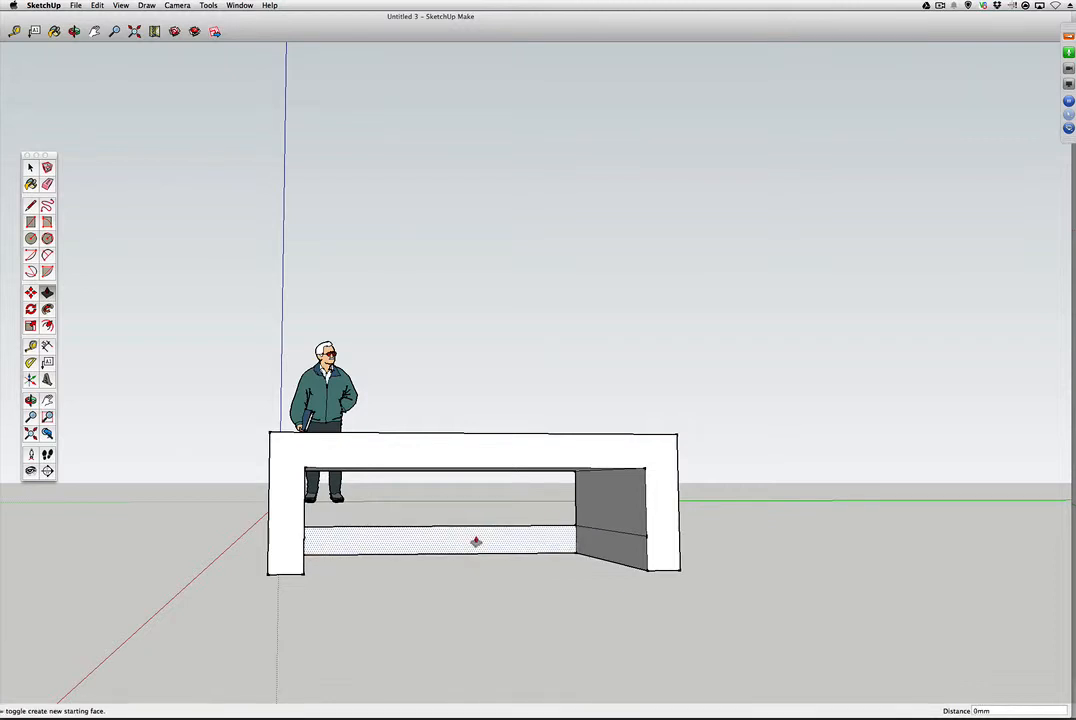
pyautogui.click(476, 541)
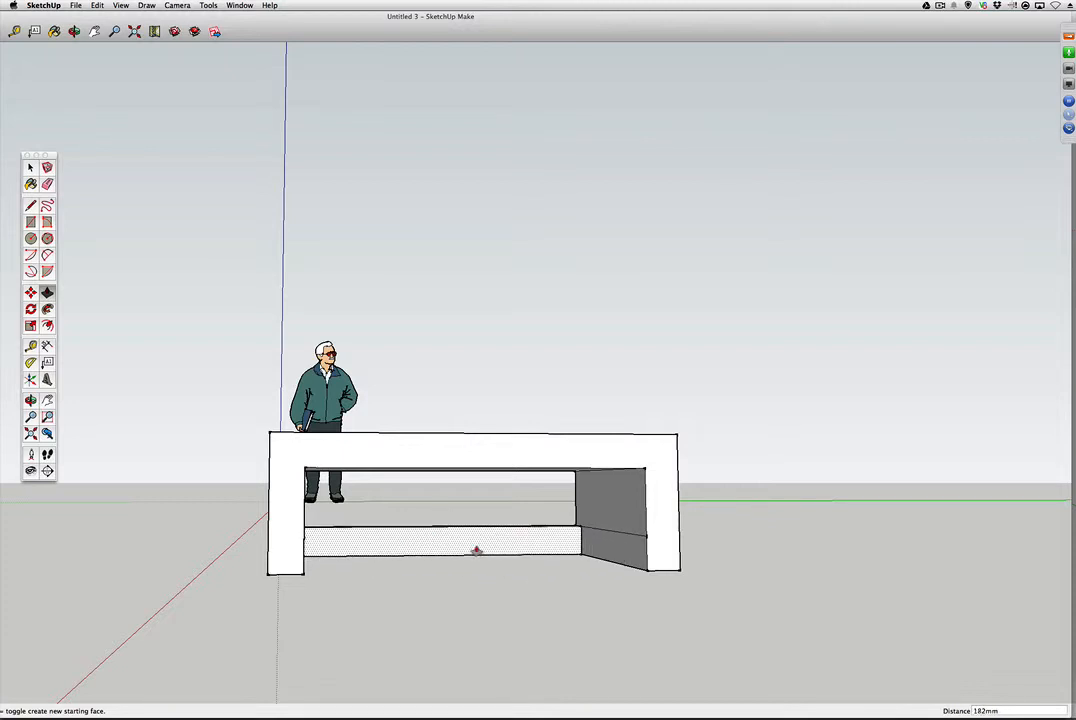
pyautogui.press('space')
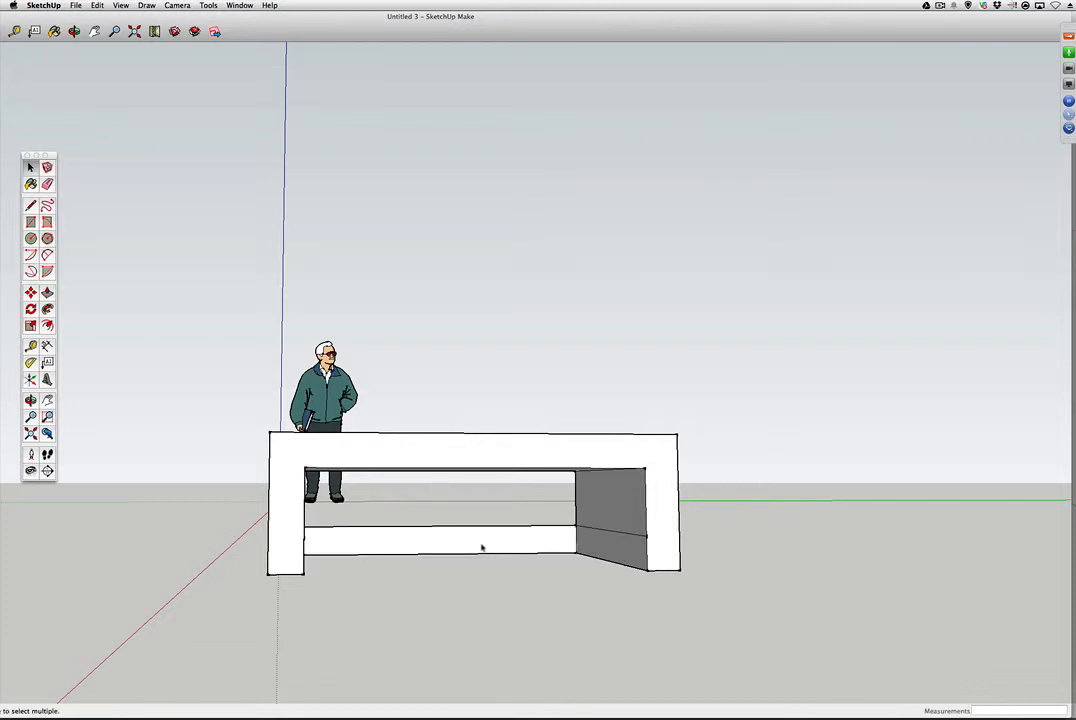
# Step: Delete the strip face left at the rear with its edges, and undo both the deletion and the Push/Pull
pyautogui.doubleClick(482, 548)
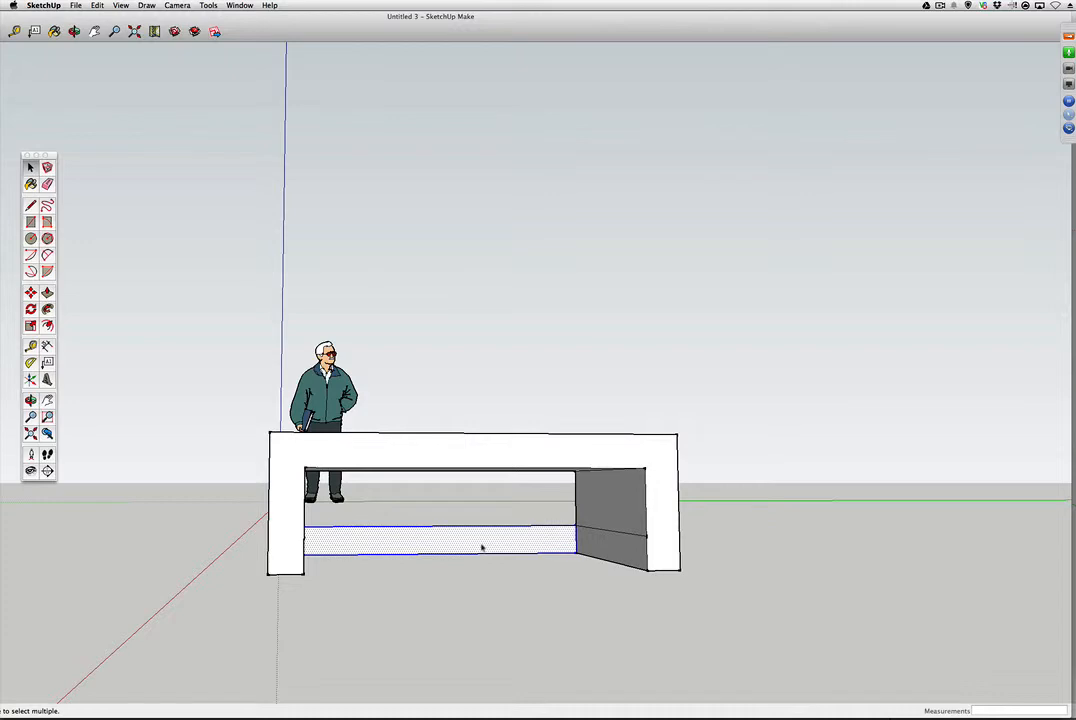
pyautogui.press('Delete')
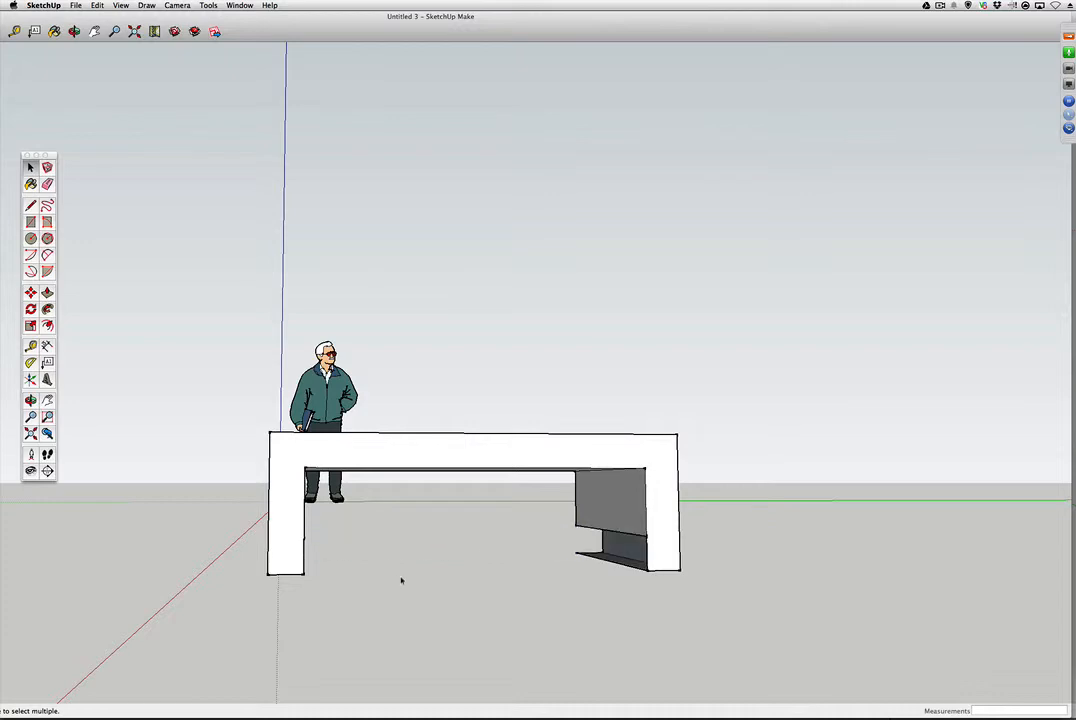
pyautogui.press('o')
pyautogui.moveTo(408, 584); pyautogui.dragTo(259, 557)
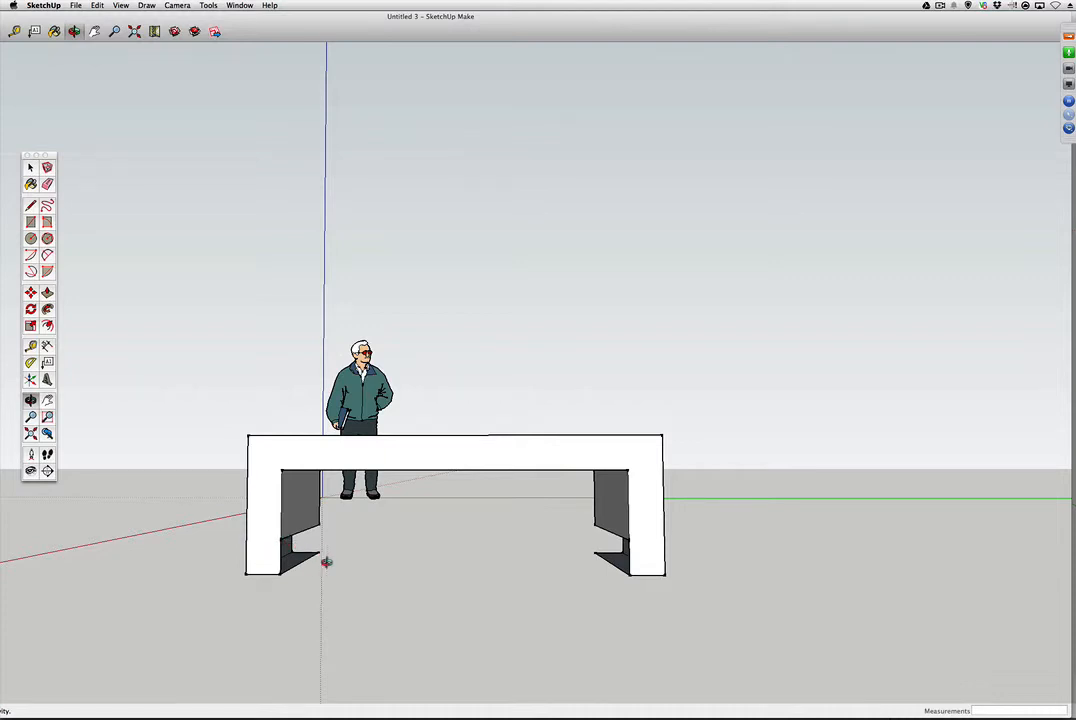
pyautogui.press('super+z')
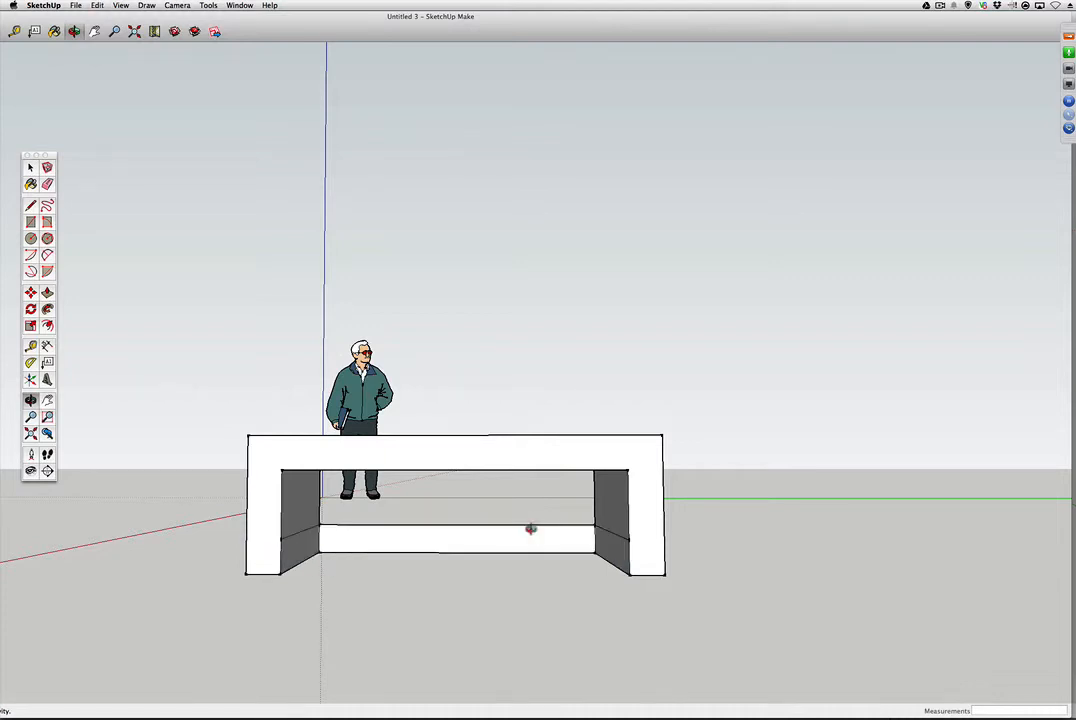
pyautogui.press('super+z')
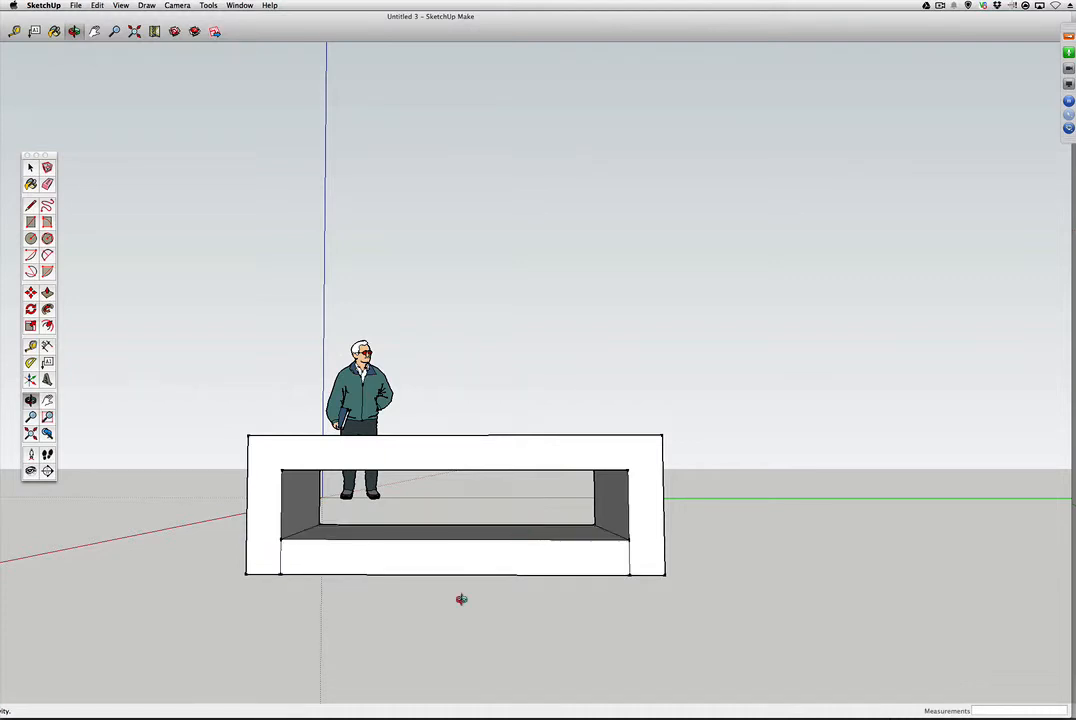
# Step: Delete only the front face of the strip below the opening, and undo the deletion
pyautogui.press('space')
pyautogui.click(414, 560)
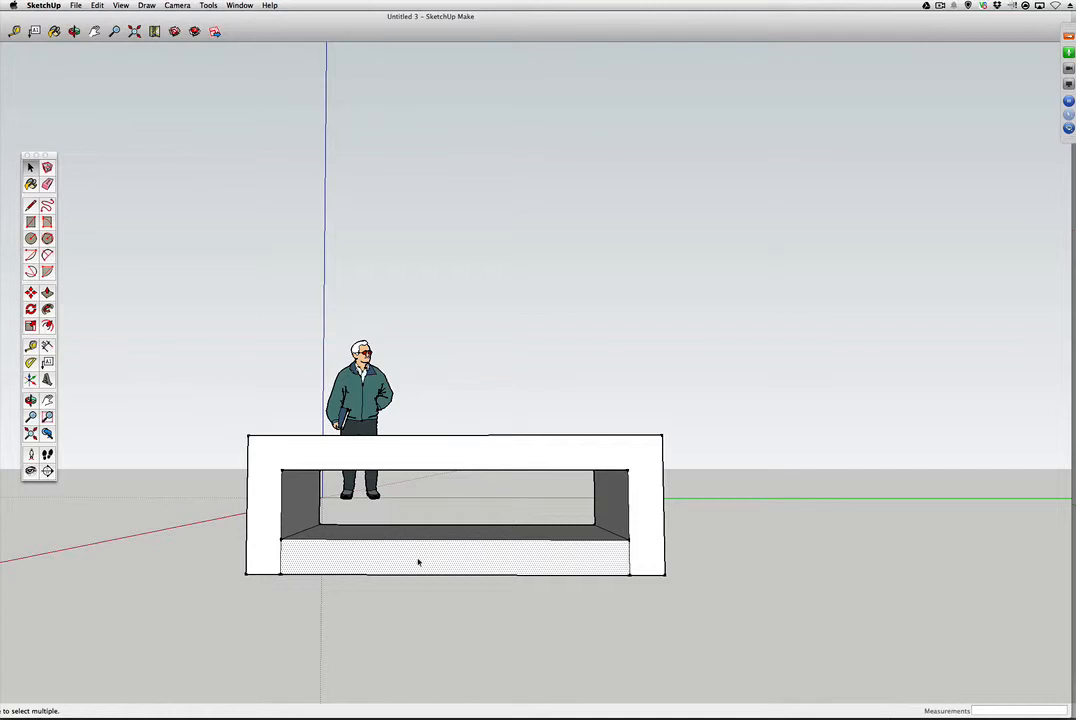
pyautogui.press('Delete')
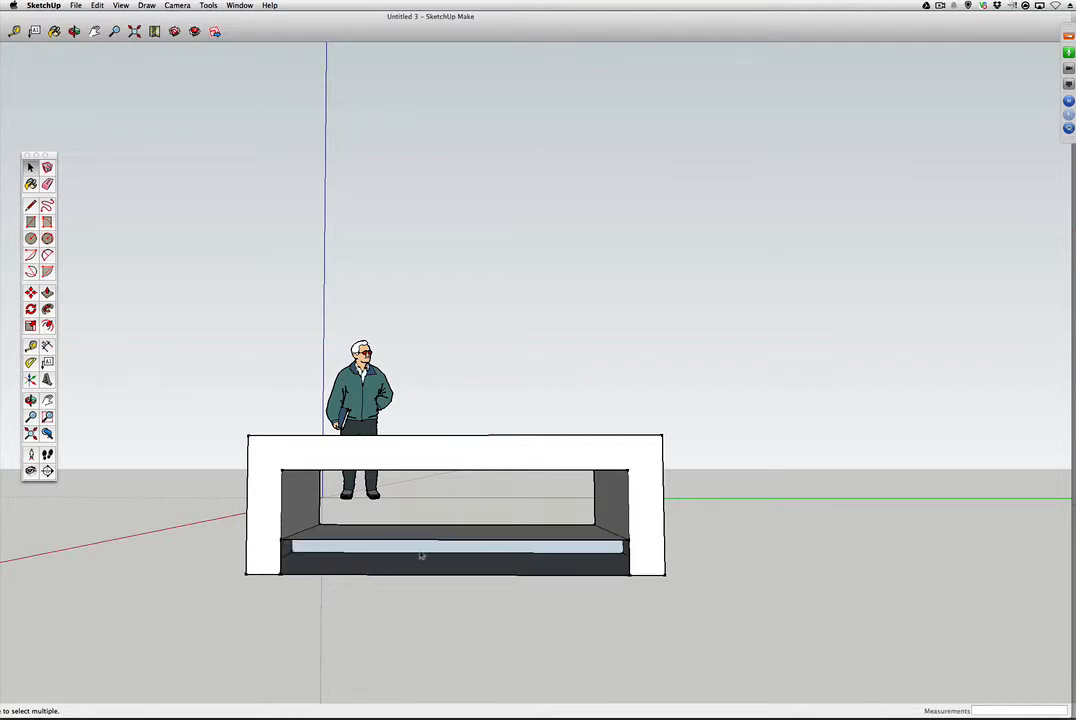
pyautogui.press('super+z')
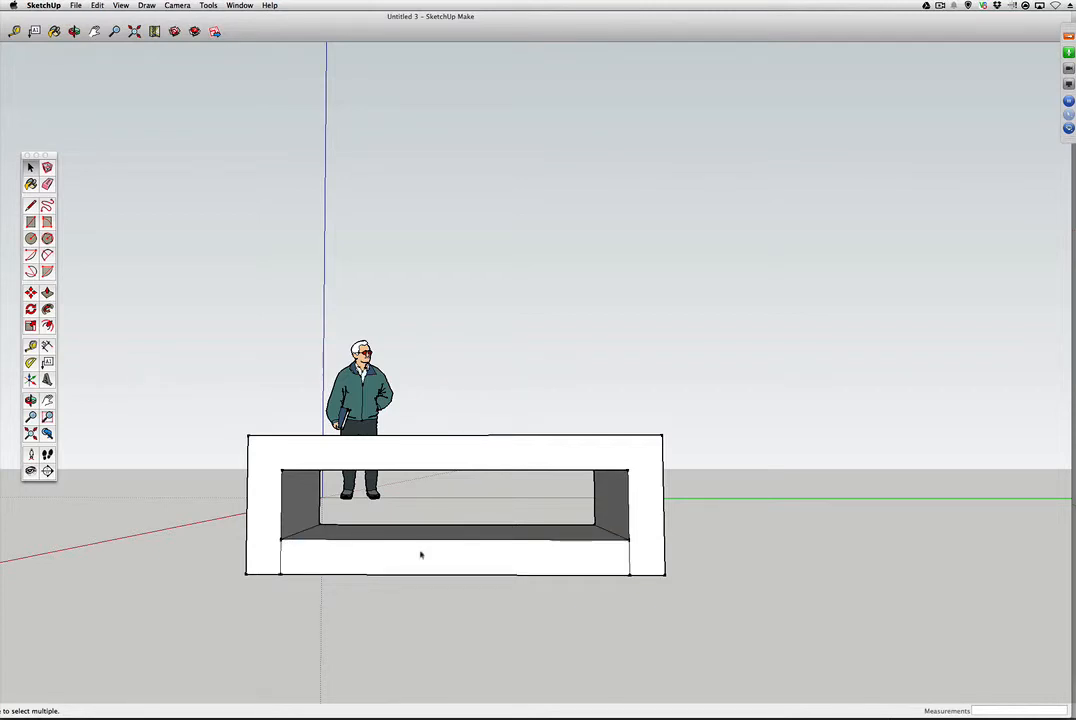
# Step: Try deleting the lower strip's front face together with its bounding edges
pyautogui.click(421, 555)
pyautogui.doubleClick(421, 555)
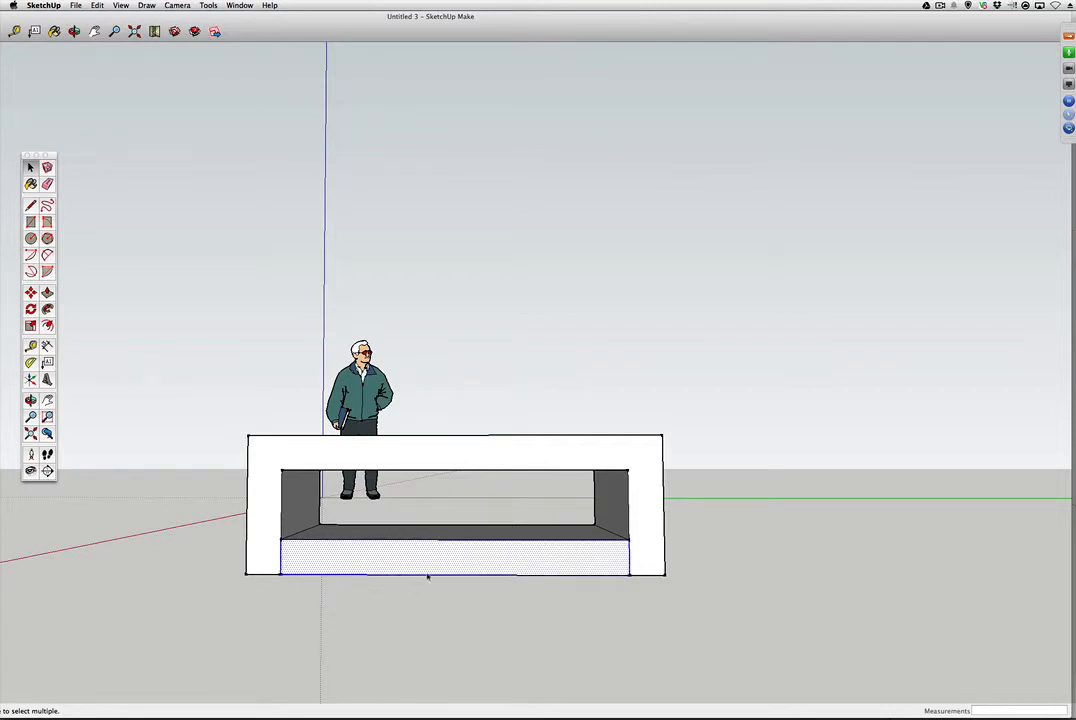
pyautogui.press('Delete')
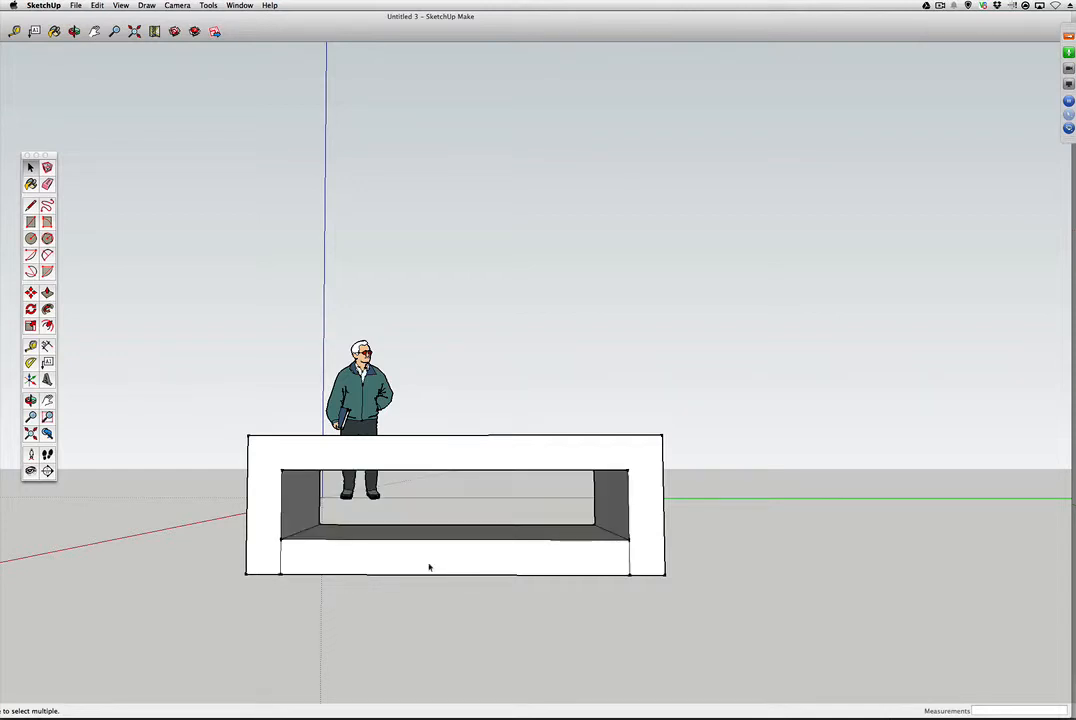
pyautogui.click(429, 567)
pyautogui.doubleClick(429, 567)
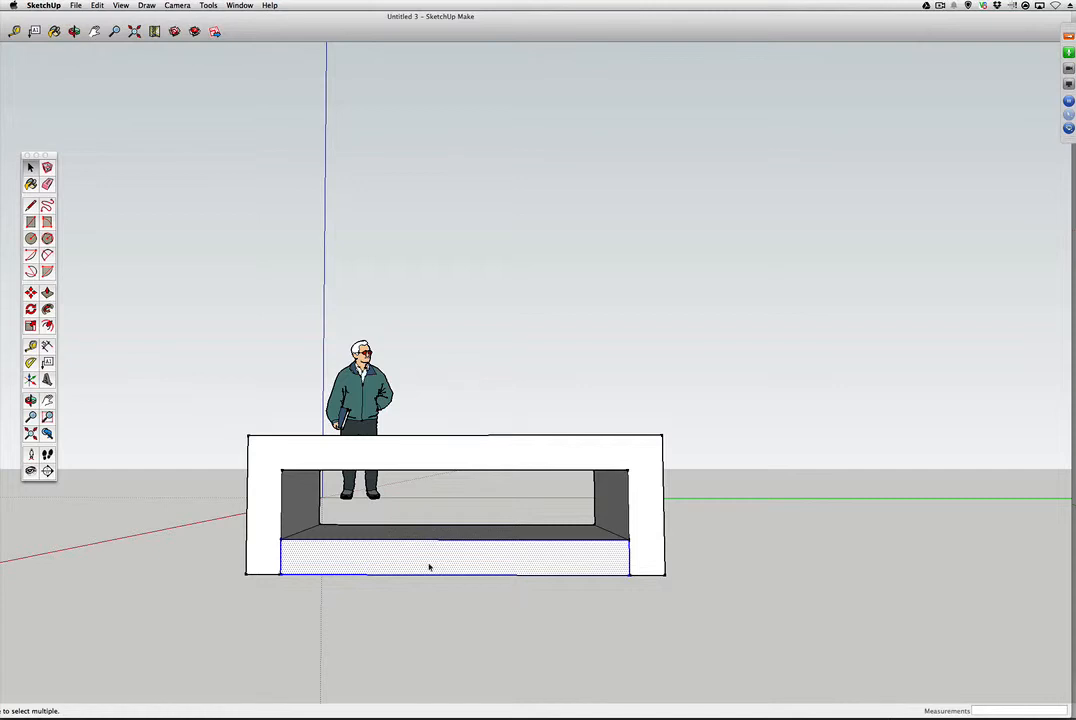
pyautogui.press('Delete')
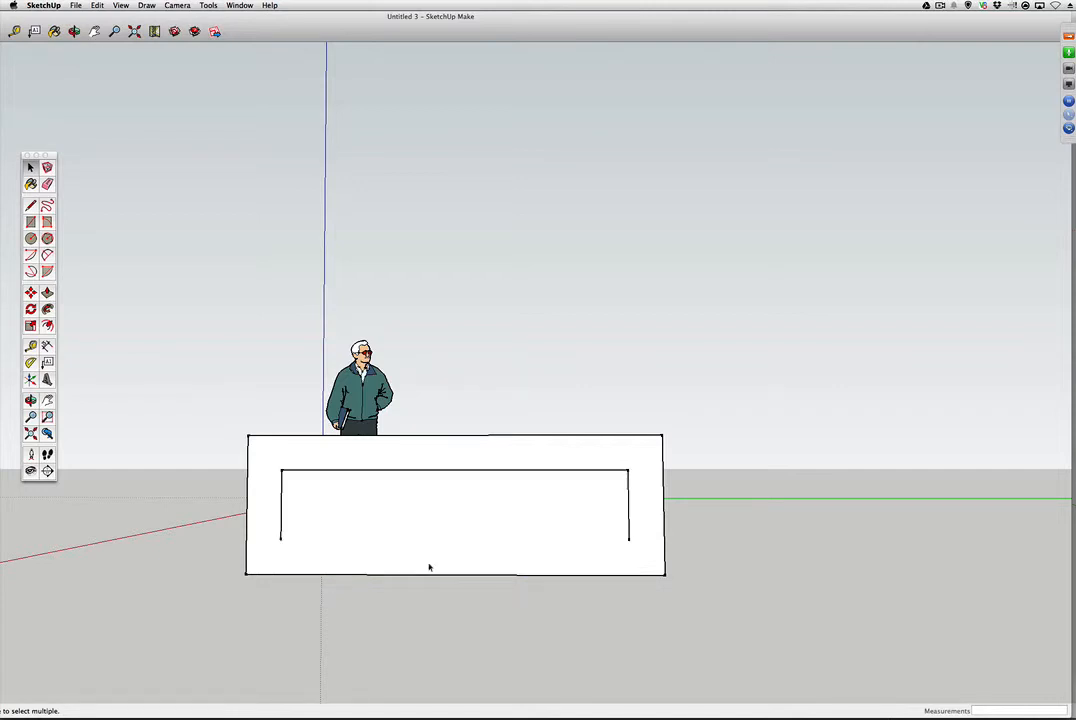
# Step: Delete the faces of the lower strip while keeping its long edges
pyautogui.click(442, 554)
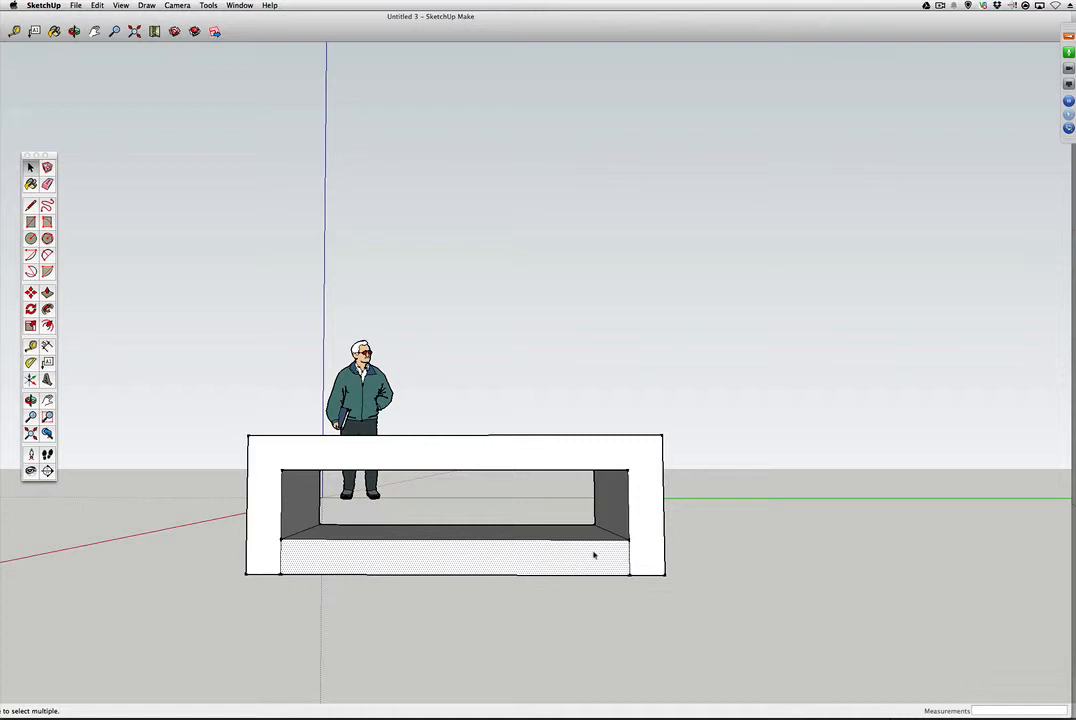
pyautogui.press('Delete')
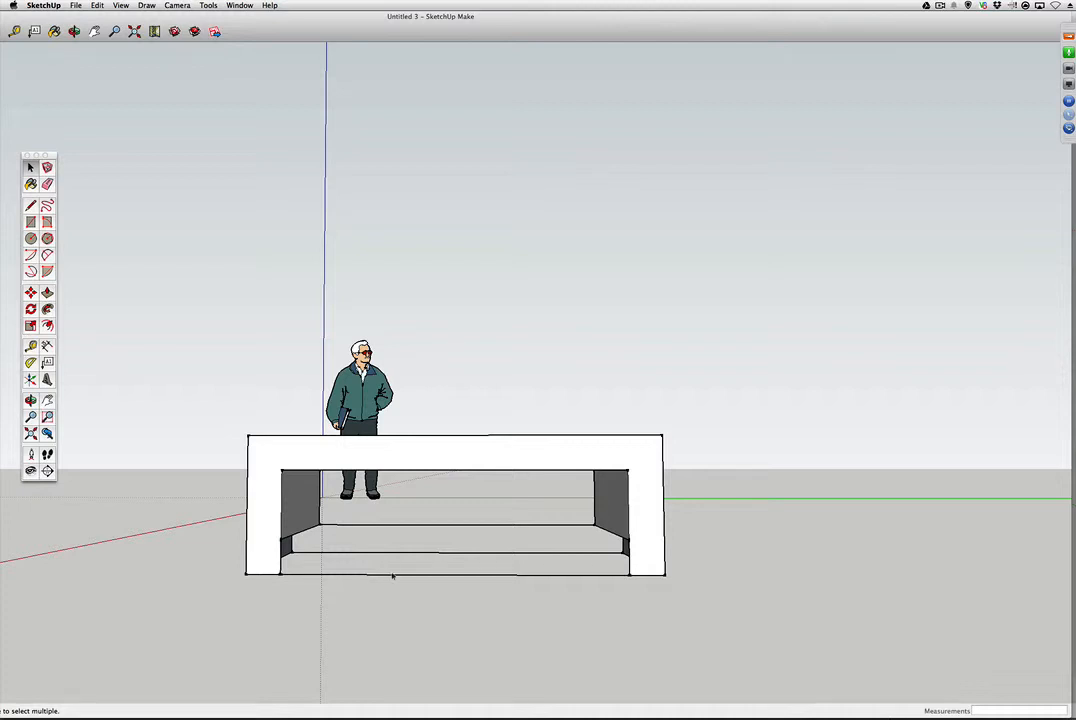
# Step: Undo the face deletions back past the second vertical dividing line, and redo drawing that line
pyautogui.press('super+z')
pyautogui.press('super+z')
pyautogui.press('super+z')
pyautogui.press('super+z')
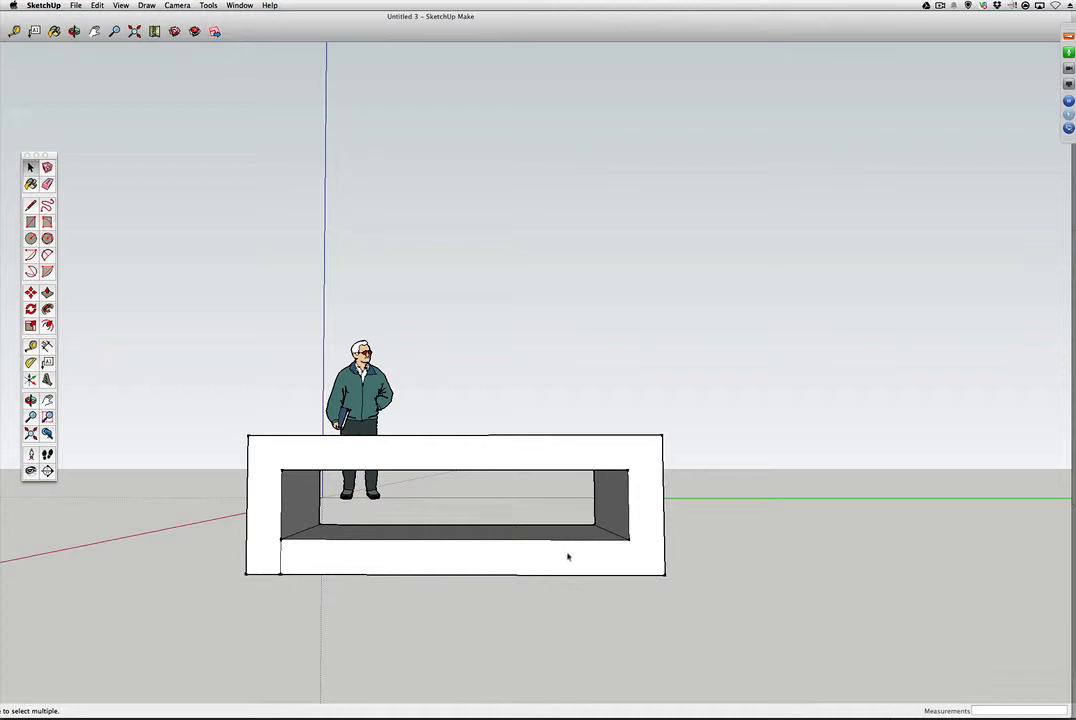
pyautogui.click(97, 6)
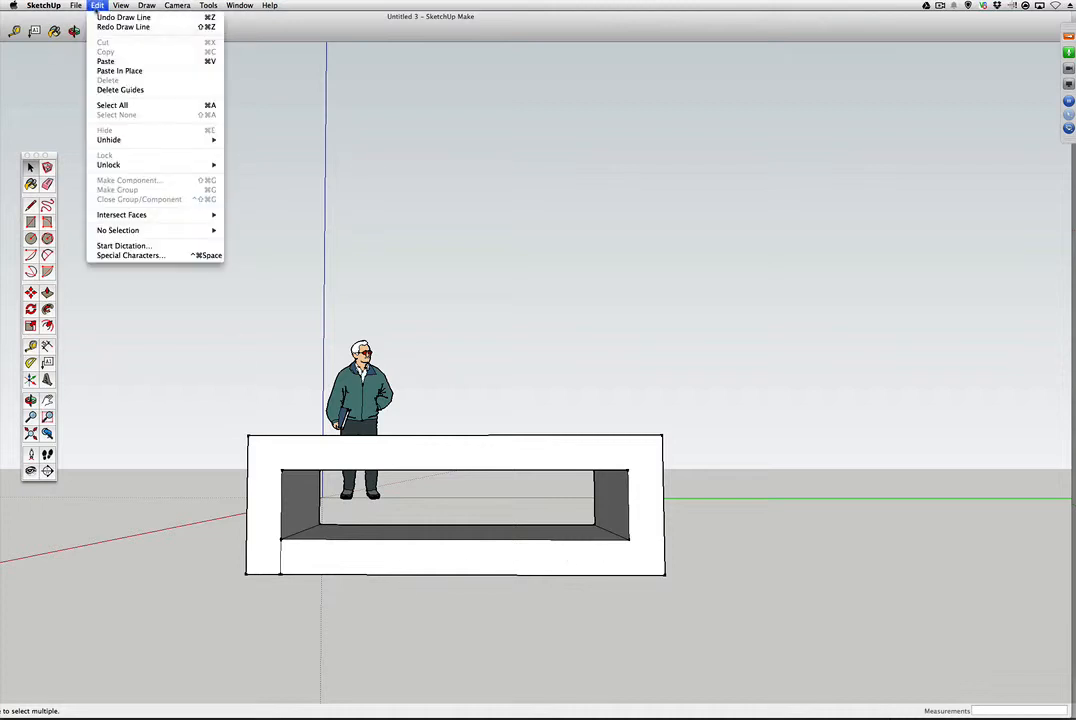
pyautogui.click(113, 28)
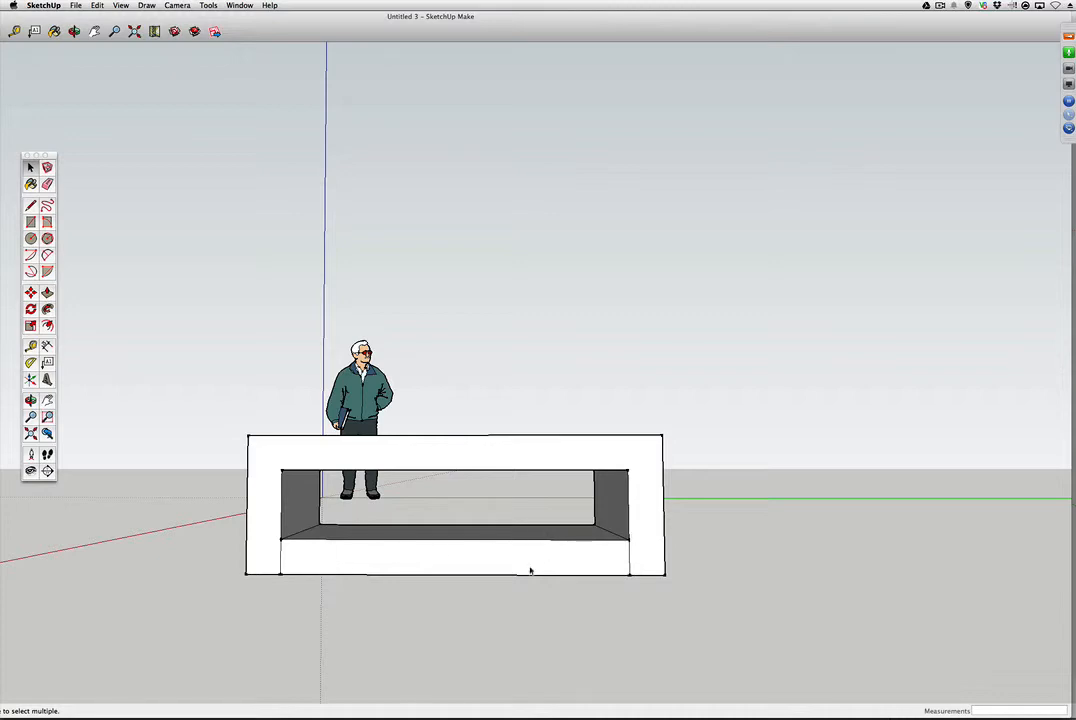
# Step: Delete both short vertical dividing lines below the opening, and undo the deletion
pyautogui.moveTo(493, 581)
pyautogui.mouseDown(button='middle')
pyautogui.moveTo(757, 571)
pyautogui.moveTo(16, 588)
pyautogui.moveTo(29, 542)
pyautogui.moveTo(10, 524)
pyautogui.moveTo(7, 557)
pyautogui.moveTo(128, 509)
pyautogui.moveTo(1004, 615)
pyautogui.moveTo(263, 509)
pyautogui.mouseUp(button='middle')
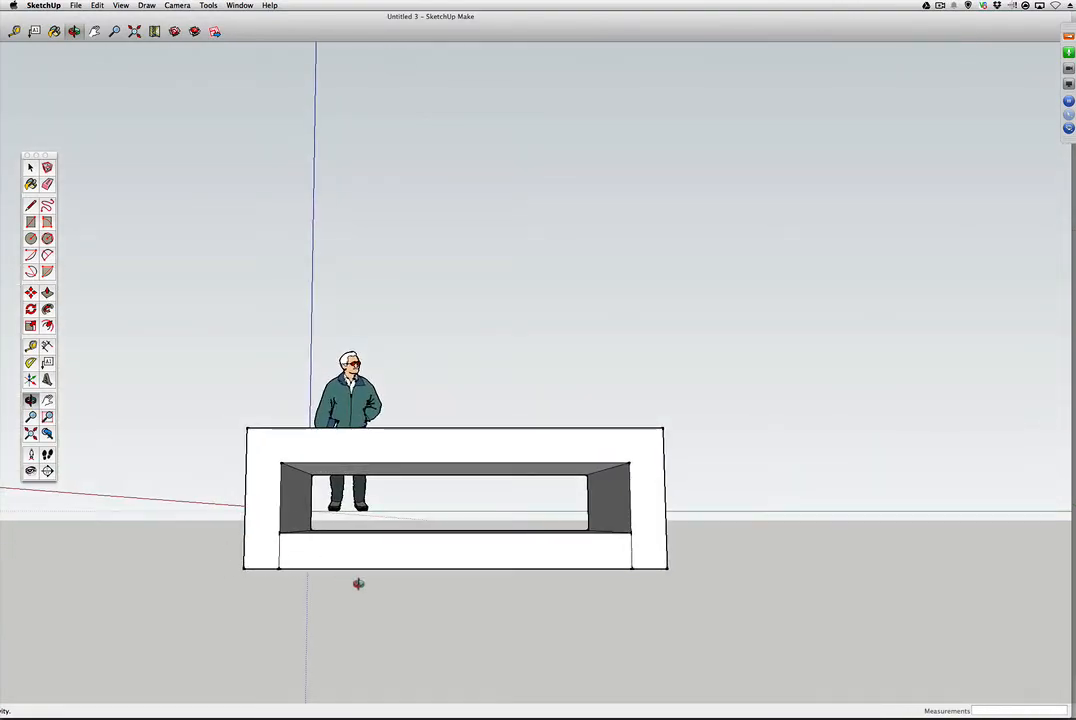
pyautogui.press('space')
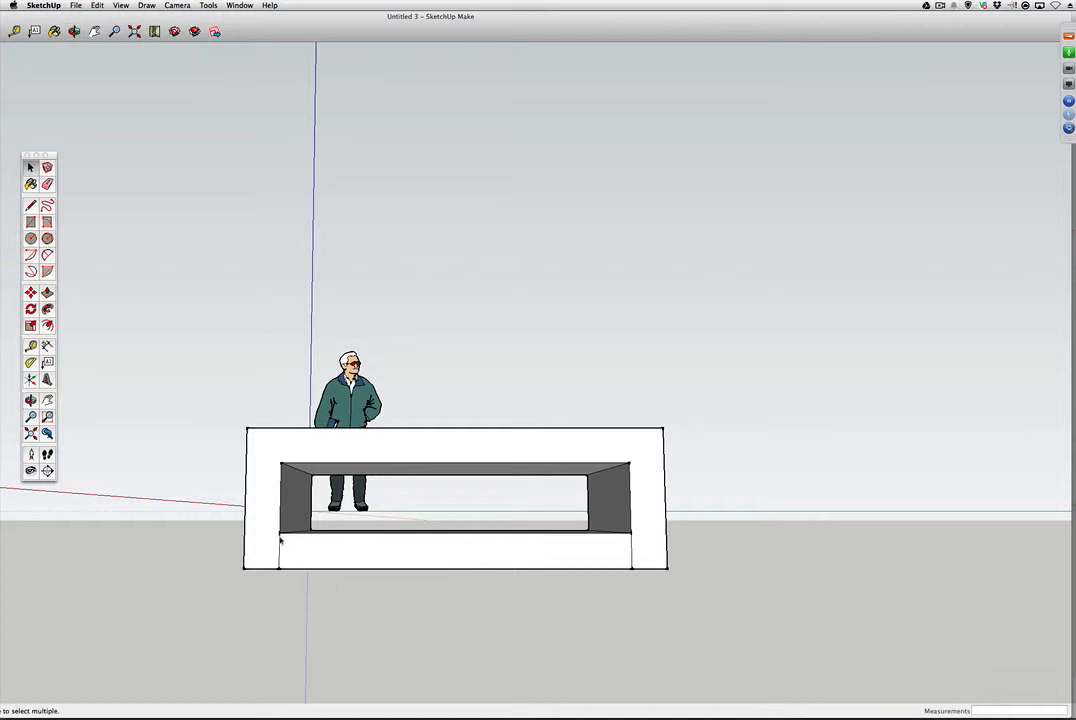
pyautogui.click(280, 545)
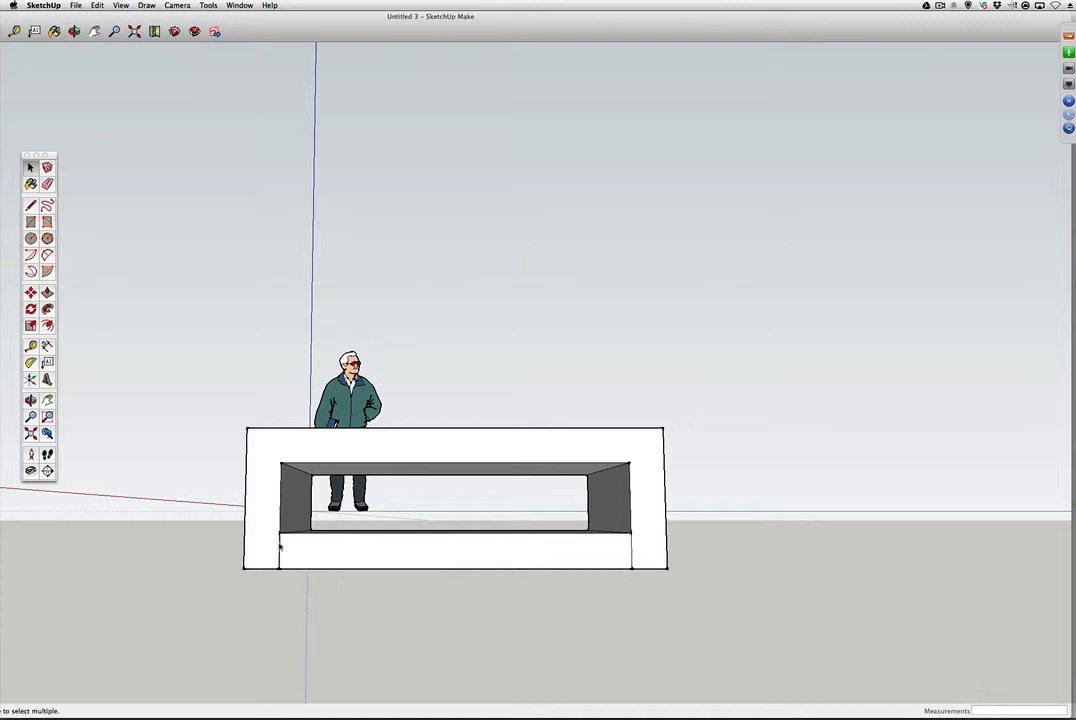
pyautogui.keyDown('shift'); pyautogui.click(631, 550); pyautogui.keyUp('shift')
pyautogui.press('Delete')
pyautogui.press('super+z')
# Step: Delete the front and rear faces of the strip below the opening, and undo both deletions
pyautogui.click(455, 552)
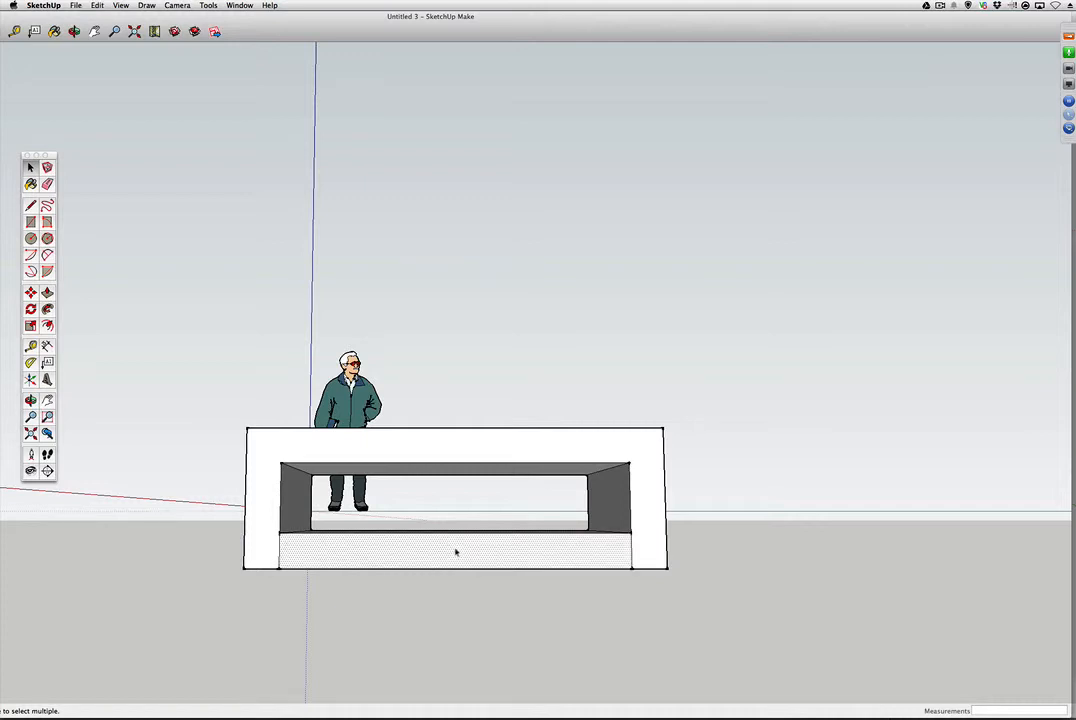
pyautogui.press('Delete')
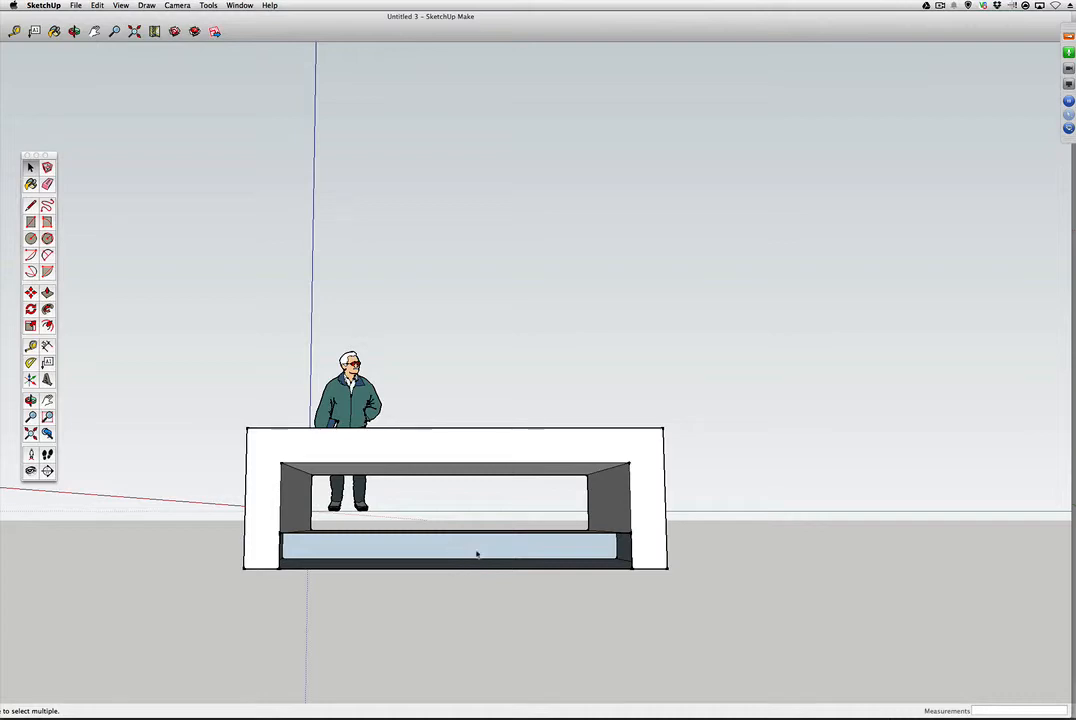
pyautogui.click(477, 551)
pyautogui.press('Delete')
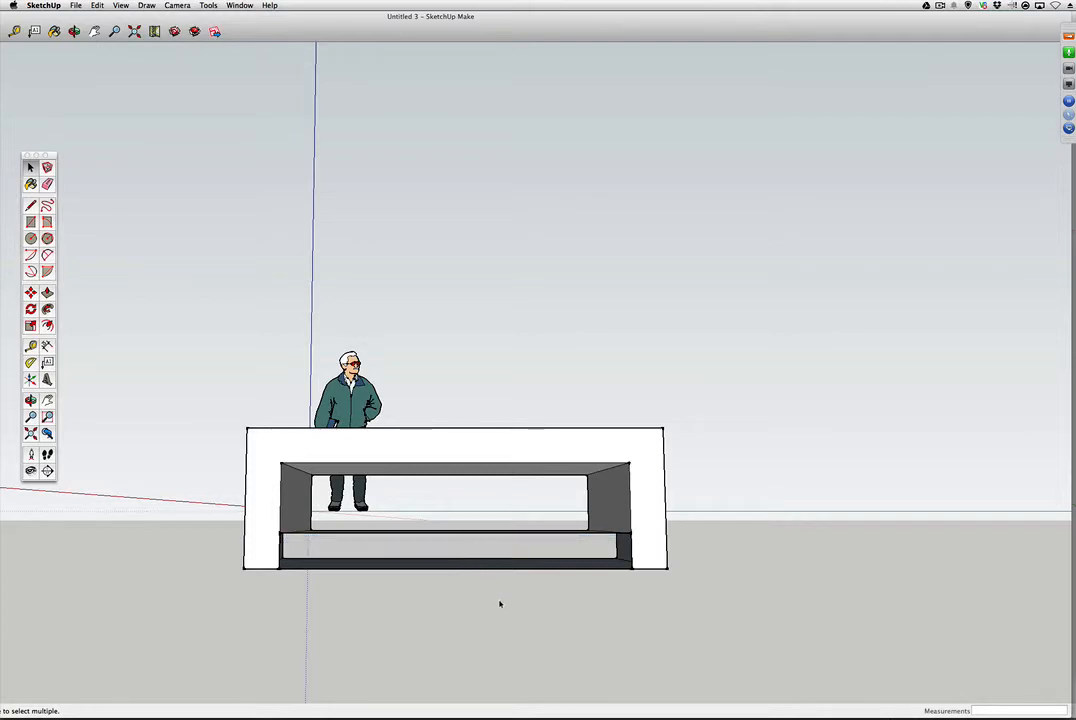
pyautogui.press('o')
pyautogui.moveTo(504, 605); pyautogui.dragTo(530, 553)
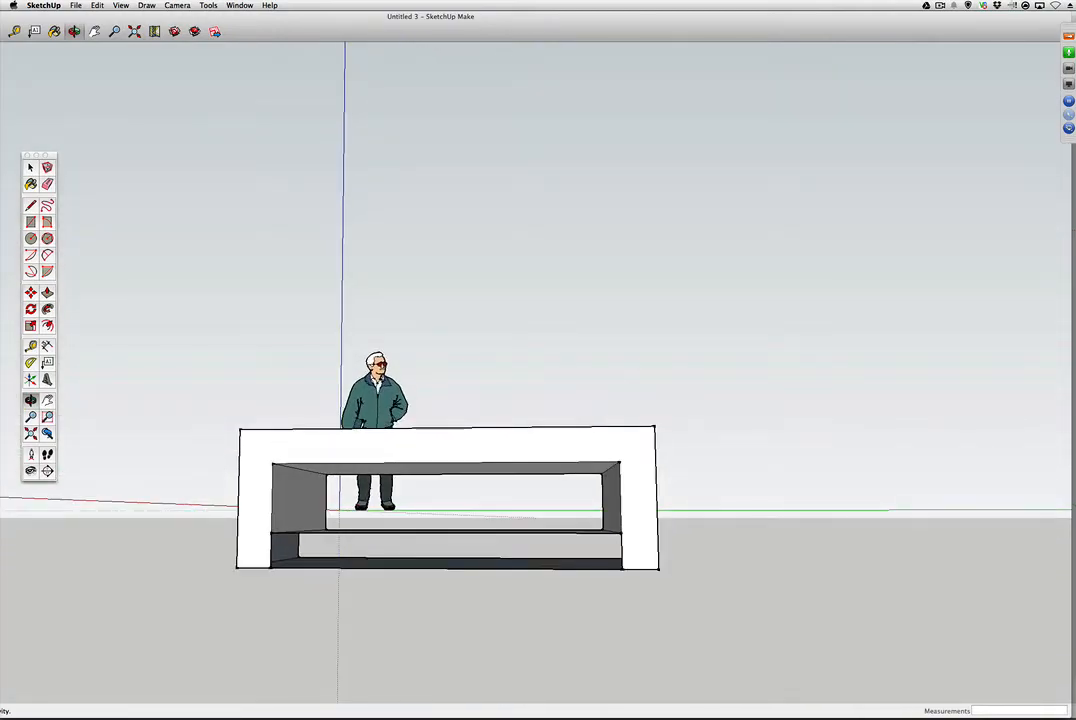
pyautogui.press('super+z')
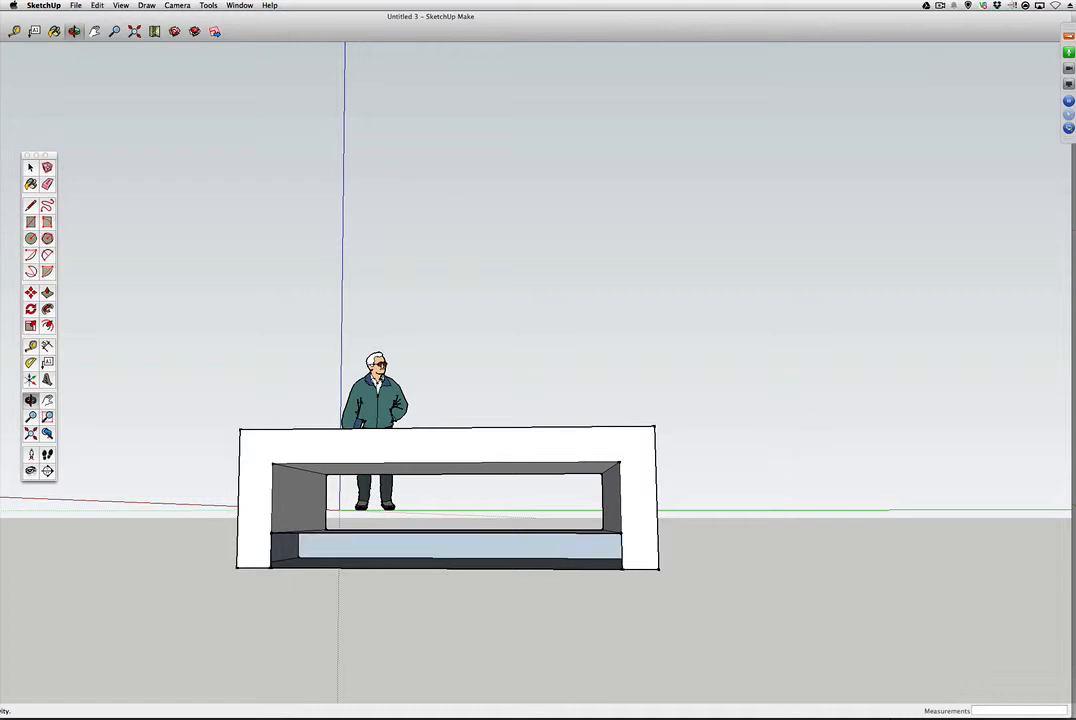
pyautogui.press('super+z')
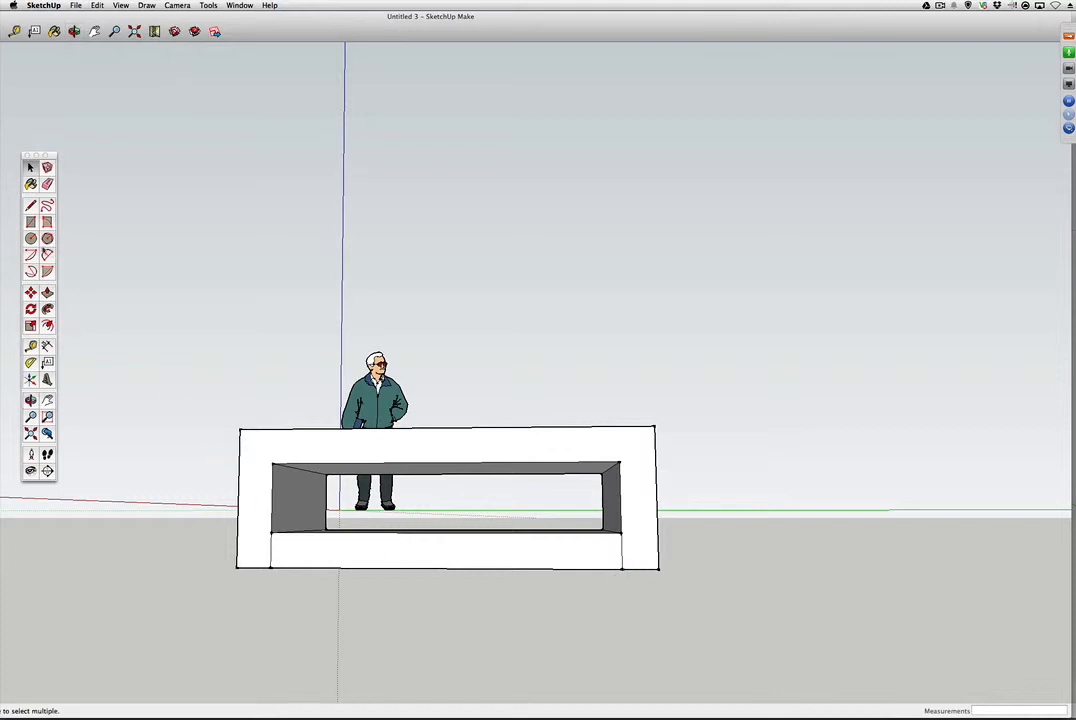
# Step: Offset the outline of the front face below the opening inward by about 56 mm
pyautogui.click(47, 325)
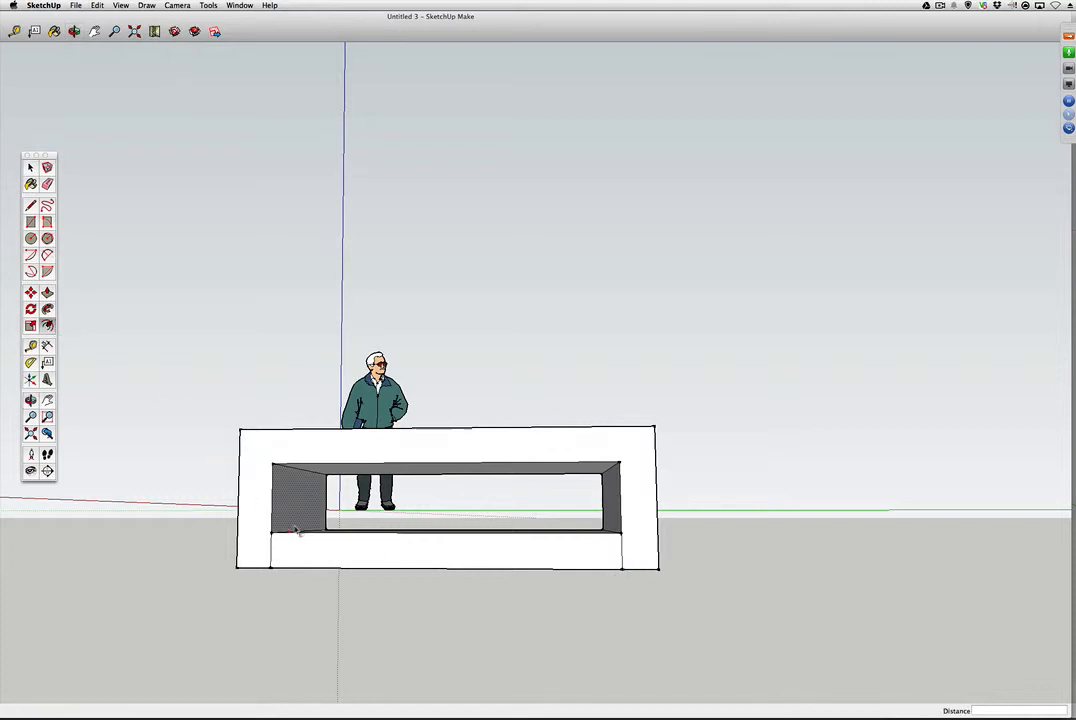
pyautogui.click(430, 543)
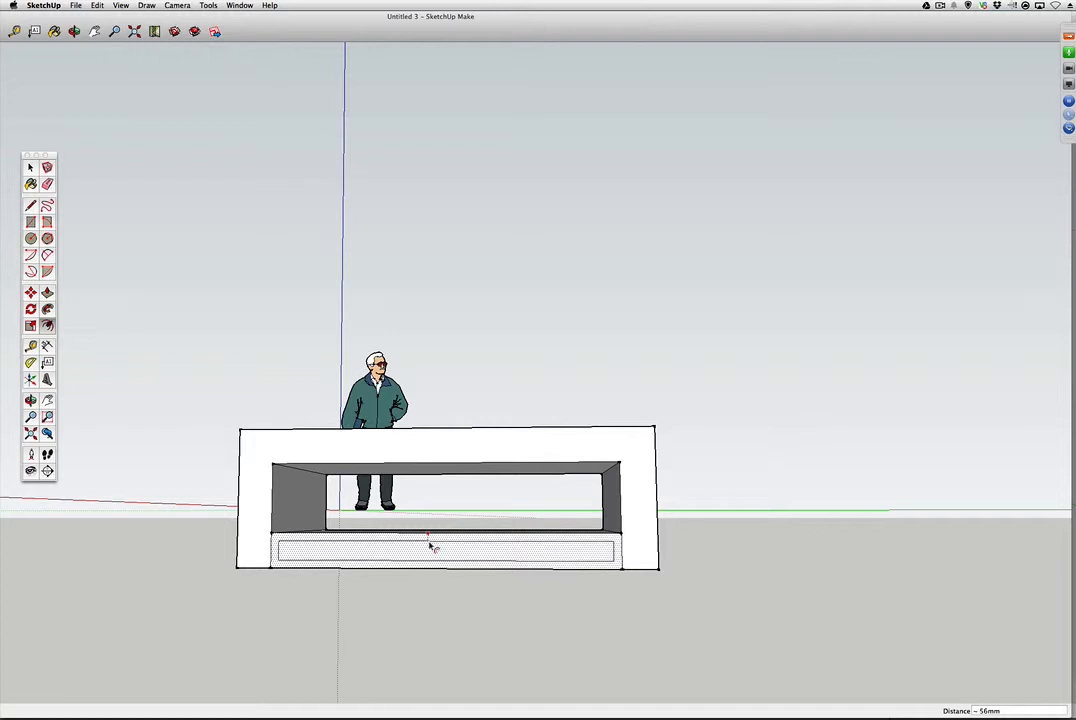
pyautogui.click(432, 546)
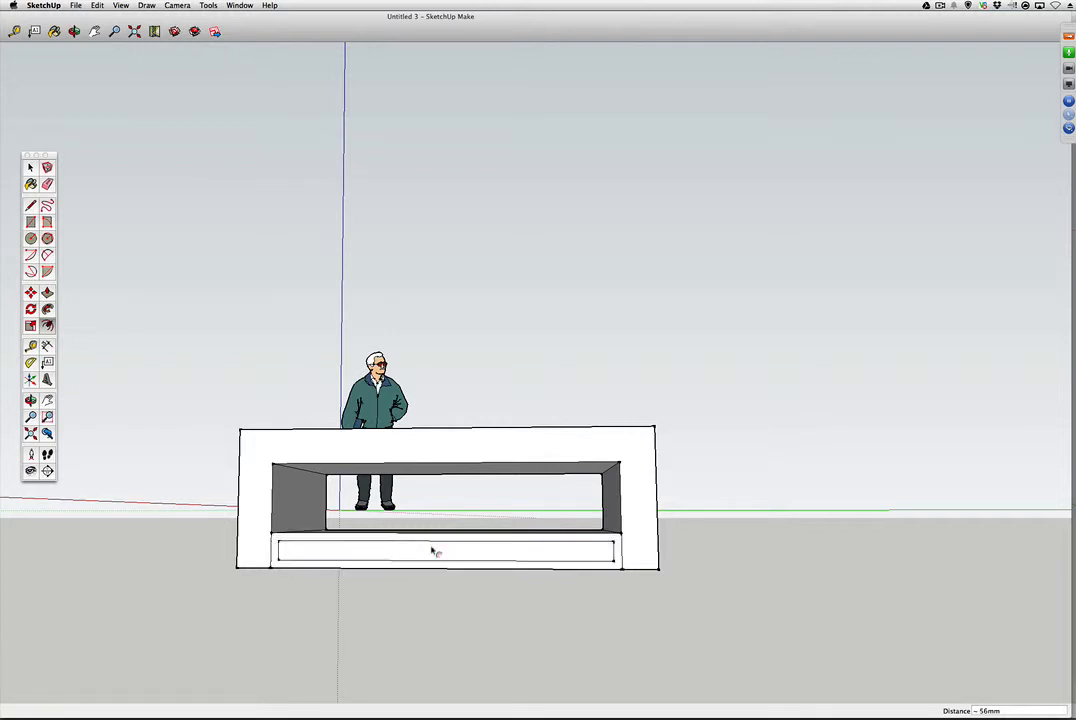
# Step: Push the inset rectangle back by about 1863 mm, and push its end face a further 89 mm through the rear
pyautogui.press('p')
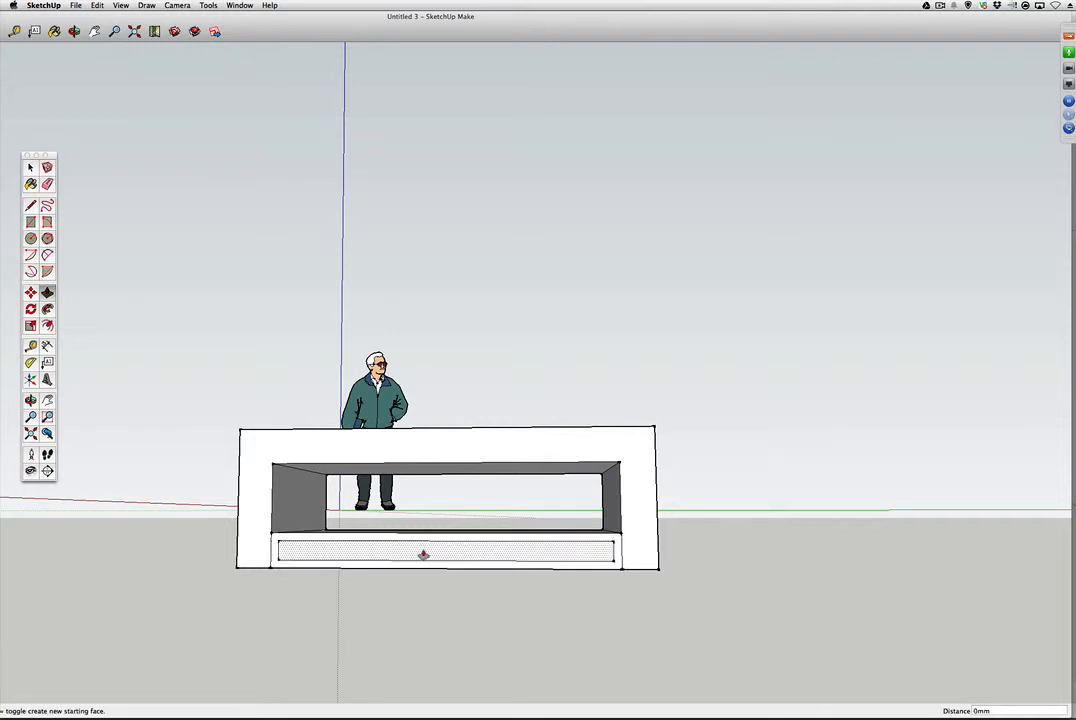
pyautogui.click(424, 554)
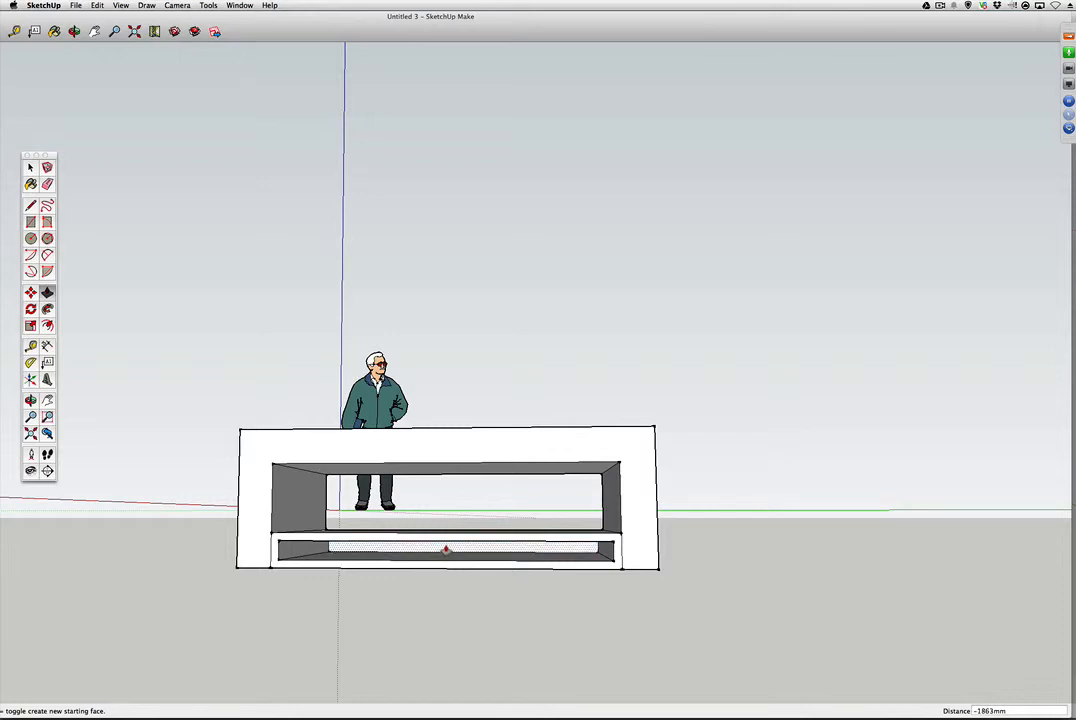
pyautogui.press('o')
pyautogui.moveTo(447, 546)
pyautogui.mouseDown()
pyautogui.moveTo(447, 531)
pyautogui.moveTo(447, 543)
pyautogui.mouseUp()
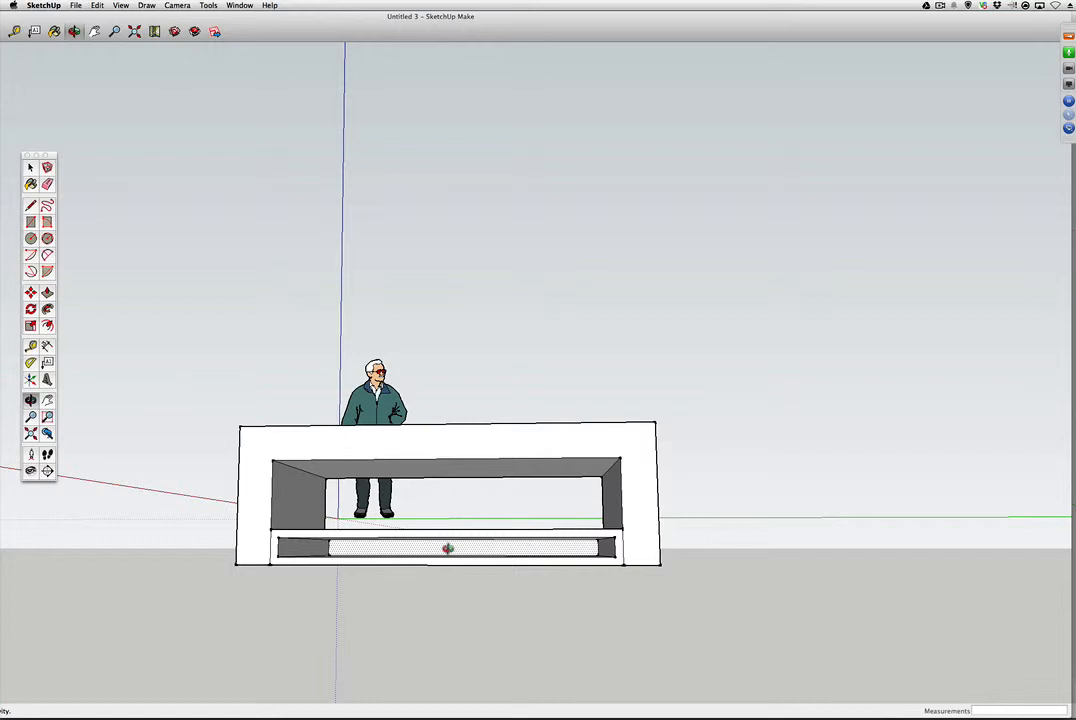
pyautogui.press('p')
pyautogui.click(450, 548)
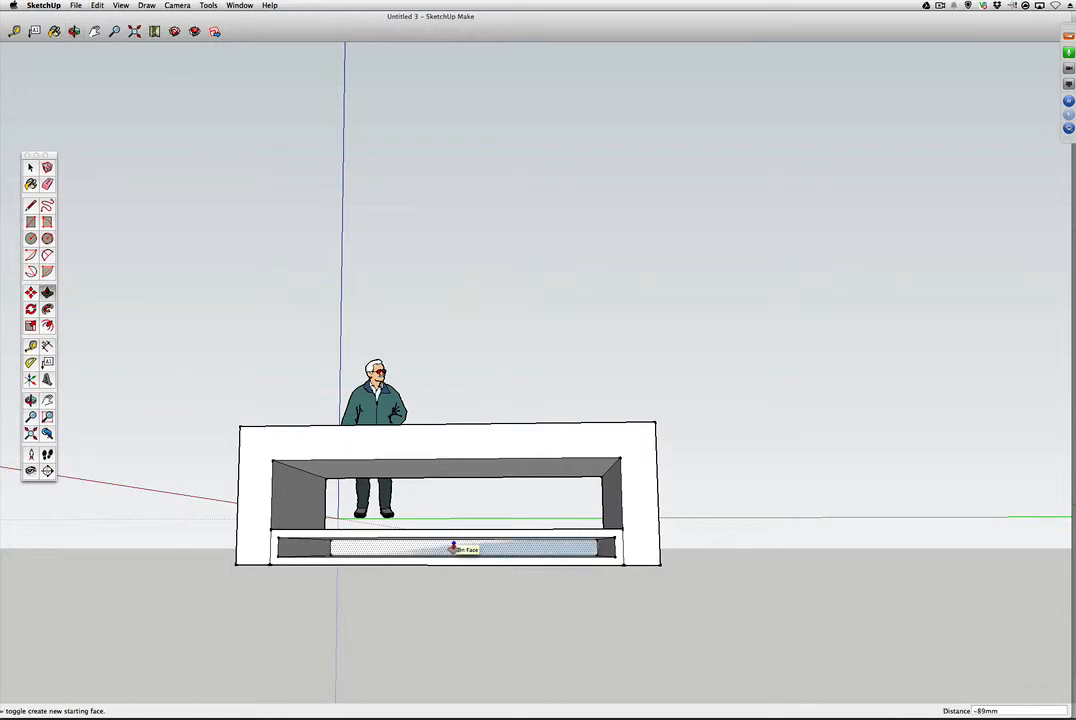
pyautogui.click(451, 547)
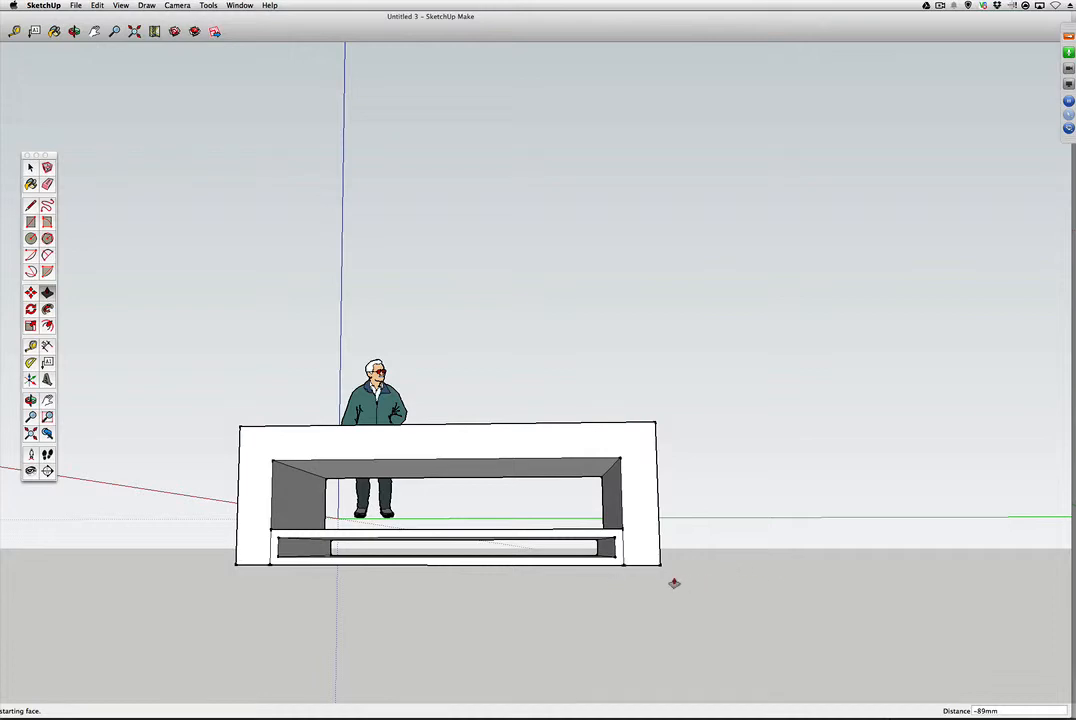
# Step: Draw two short vertical lines from the lower opening's bottom corners down to the frame's bottom front edge
pyautogui.moveTo(655, 581); pyautogui.dragTo(1068, 590, button='middle')
pyautogui.moveTo(377, 620); pyautogui.dragTo(569, 581, button='middle')
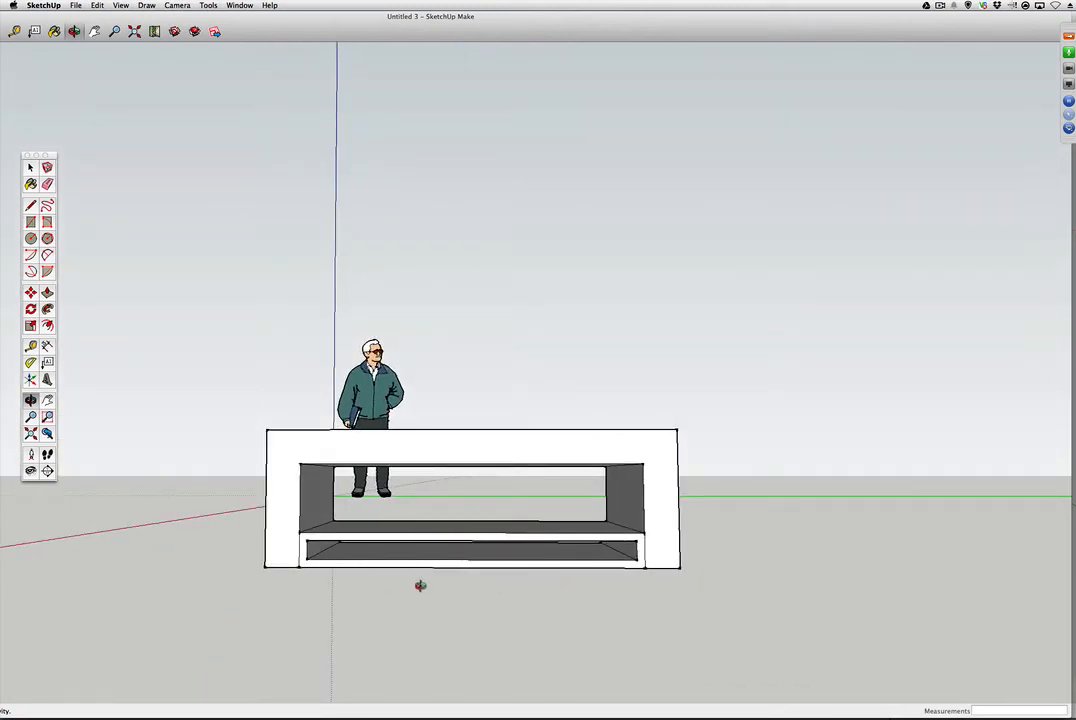
pyautogui.press('p')
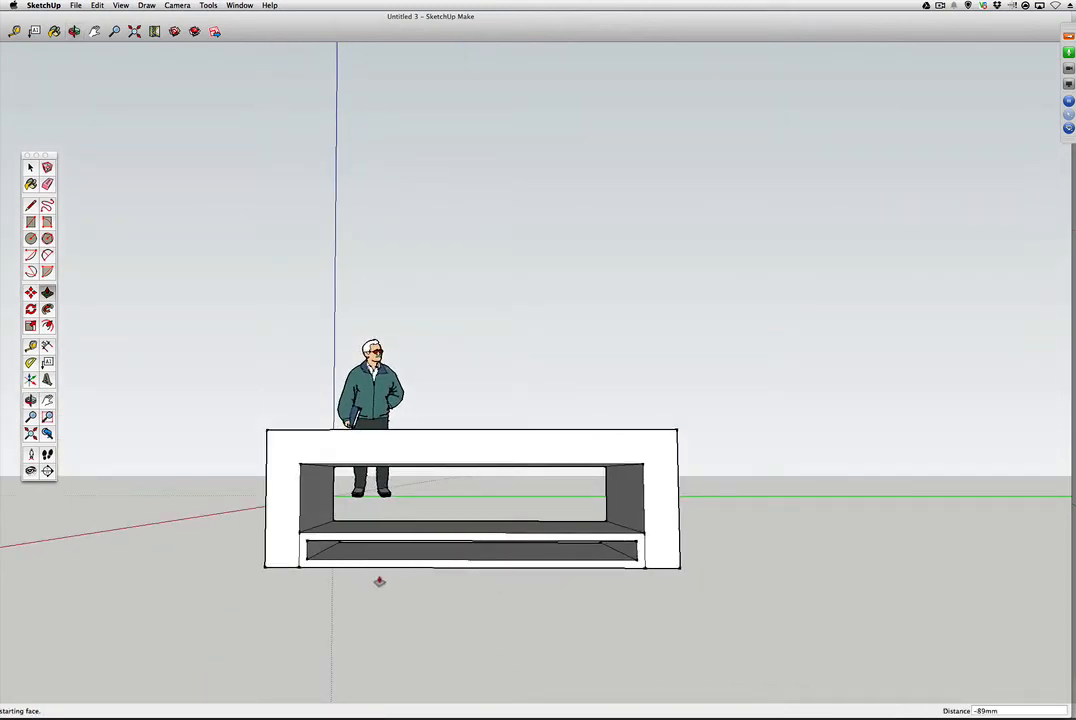
pyautogui.press('l')
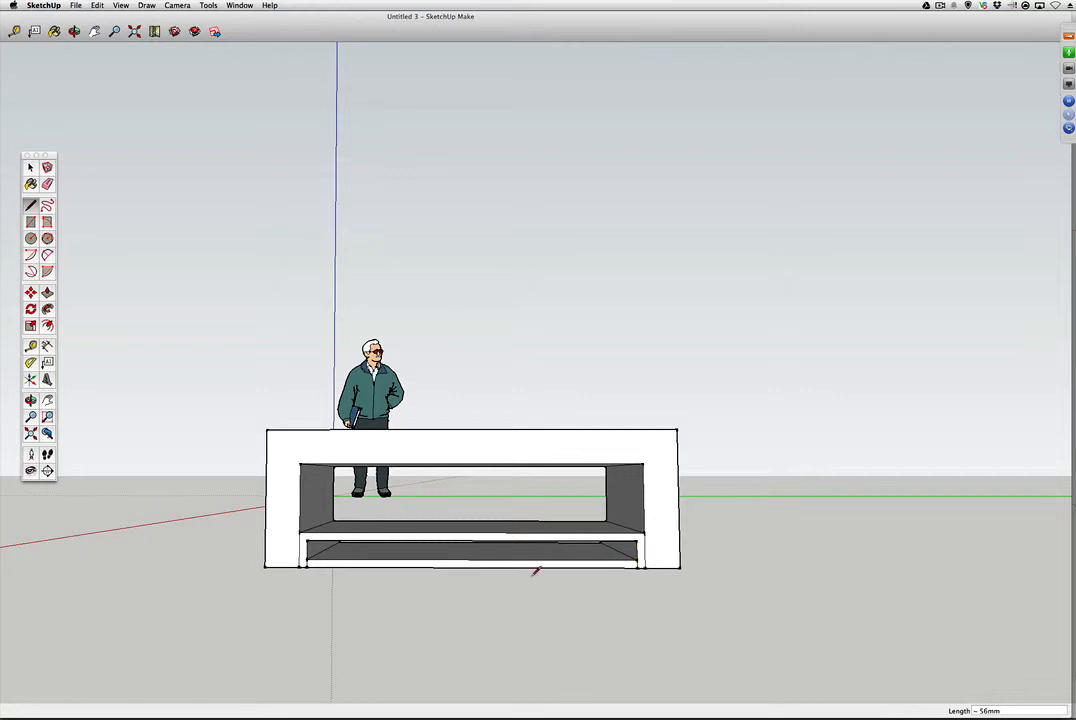
# Step: Delete the narrow front strip beneath the lower opening along with its long edges
pyautogui.press('space')
pyautogui.click(492, 566)
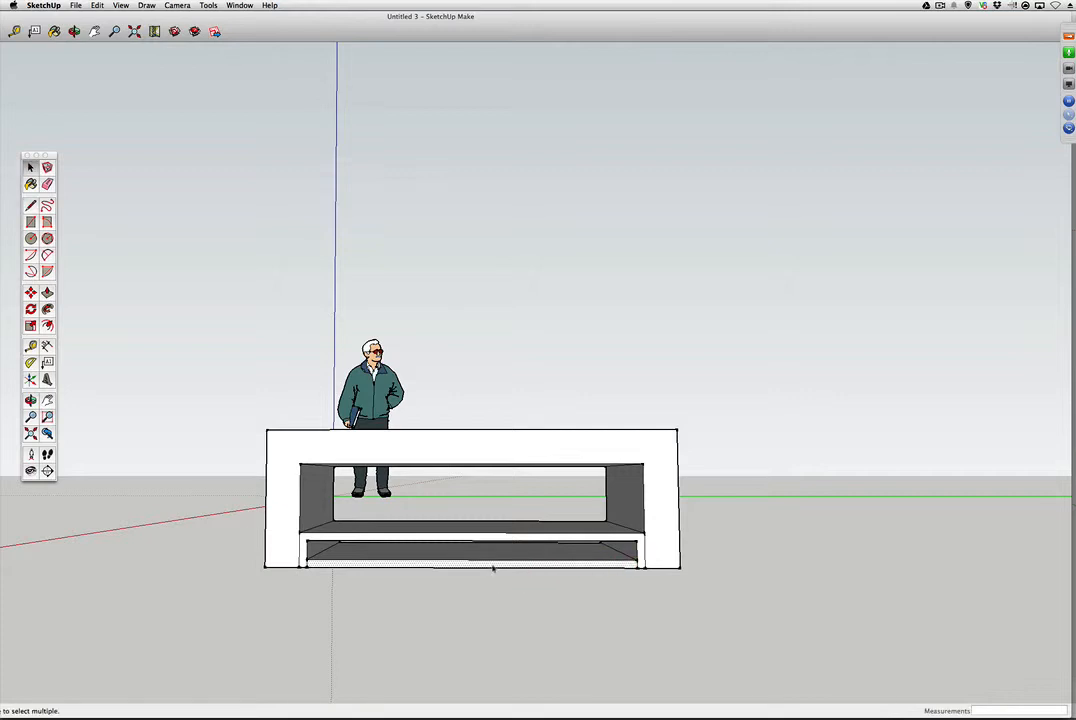
pyautogui.click(492, 567)
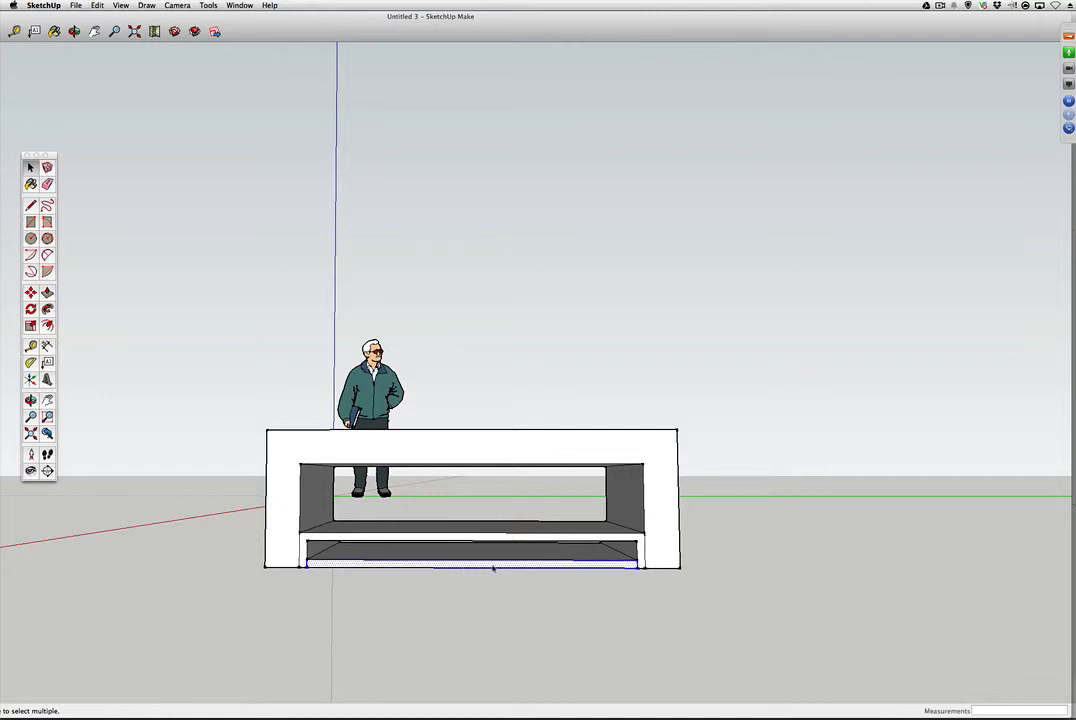
pyautogui.press('Delete')
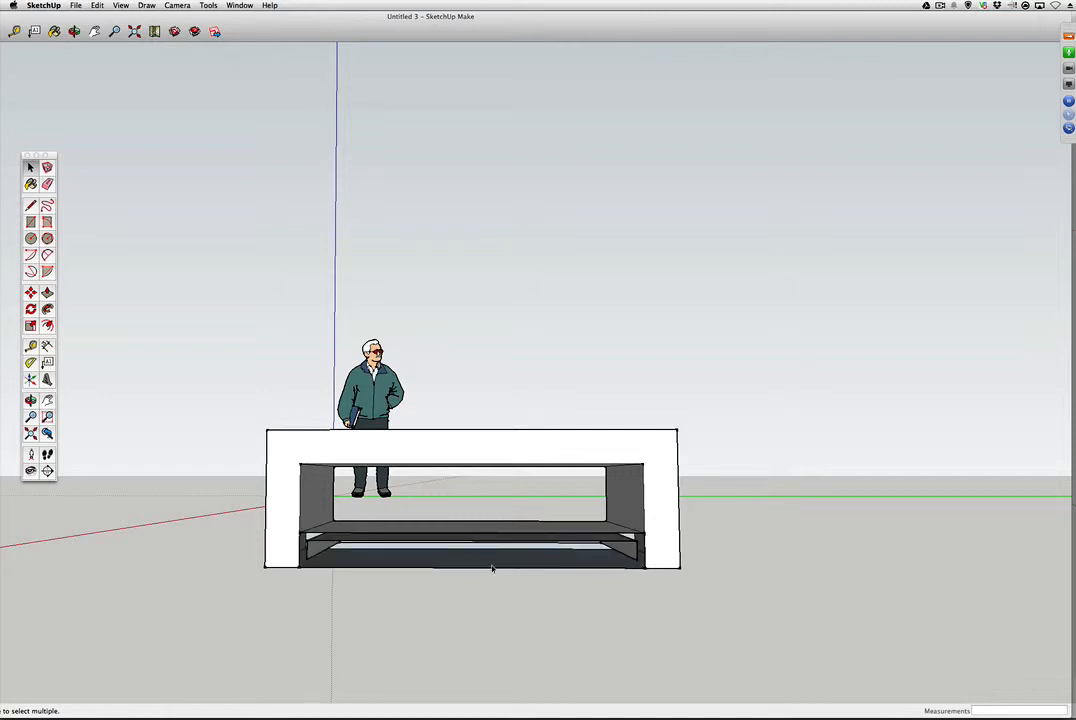
# Step: Delete the horizontal faces between the two openings and the remaining long front and rear edges of that shelf
pyautogui.click(505, 546)
pyautogui.click(440, 548)
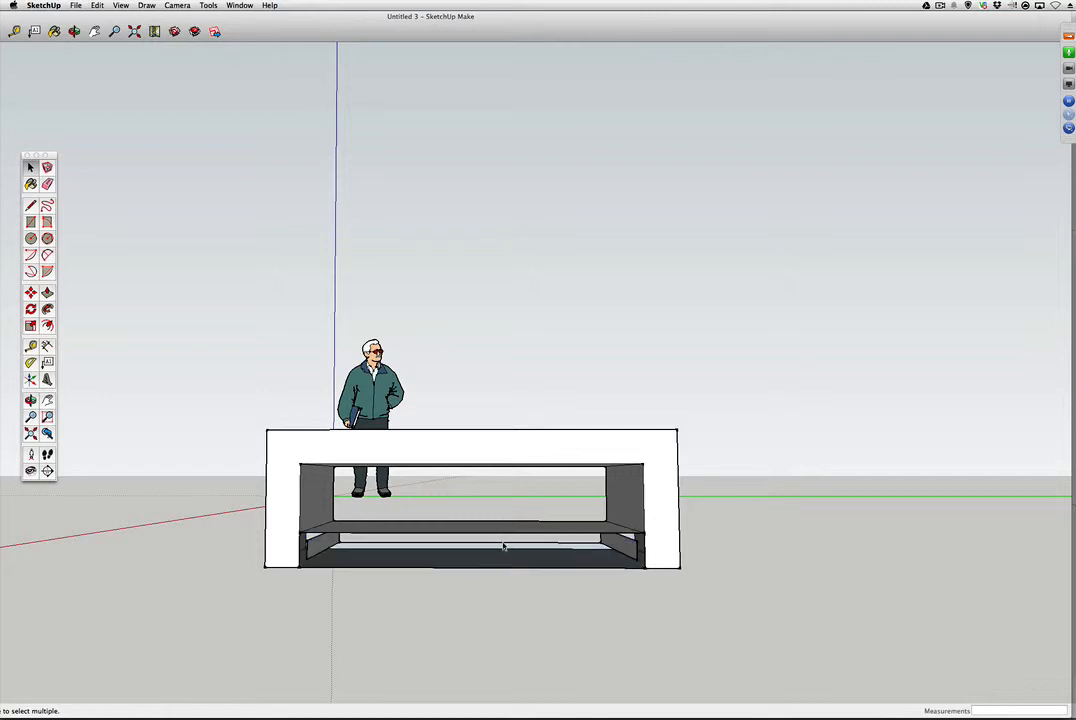
pyautogui.click(330, 543)
pyautogui.click(459, 534)
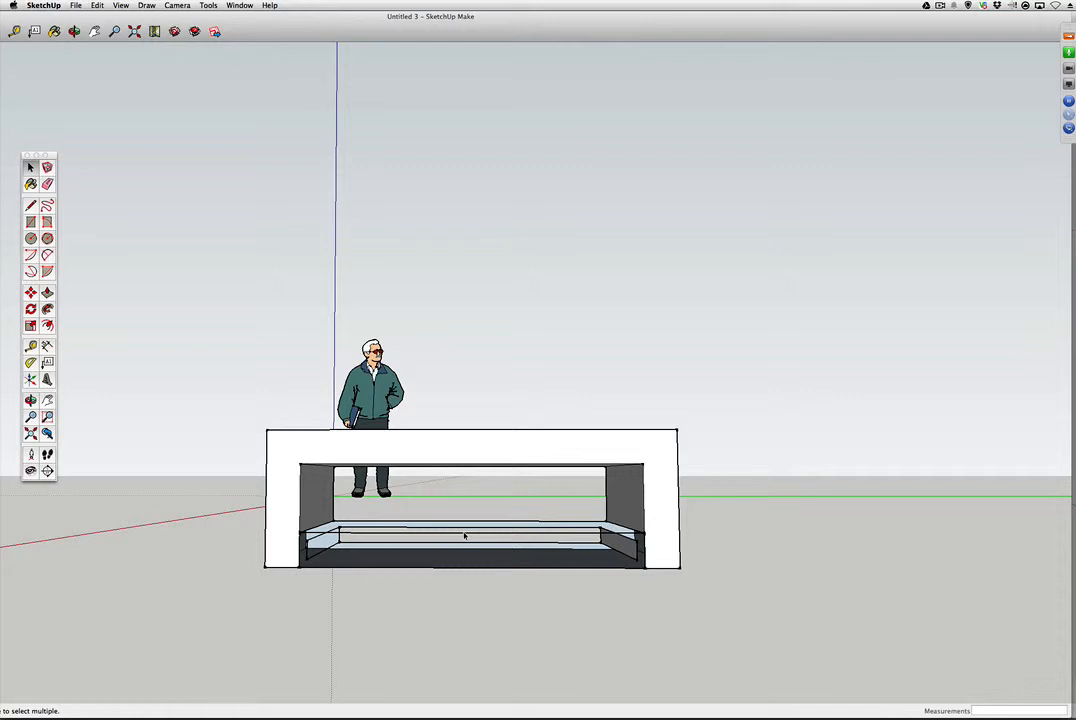
pyautogui.click(495, 537)
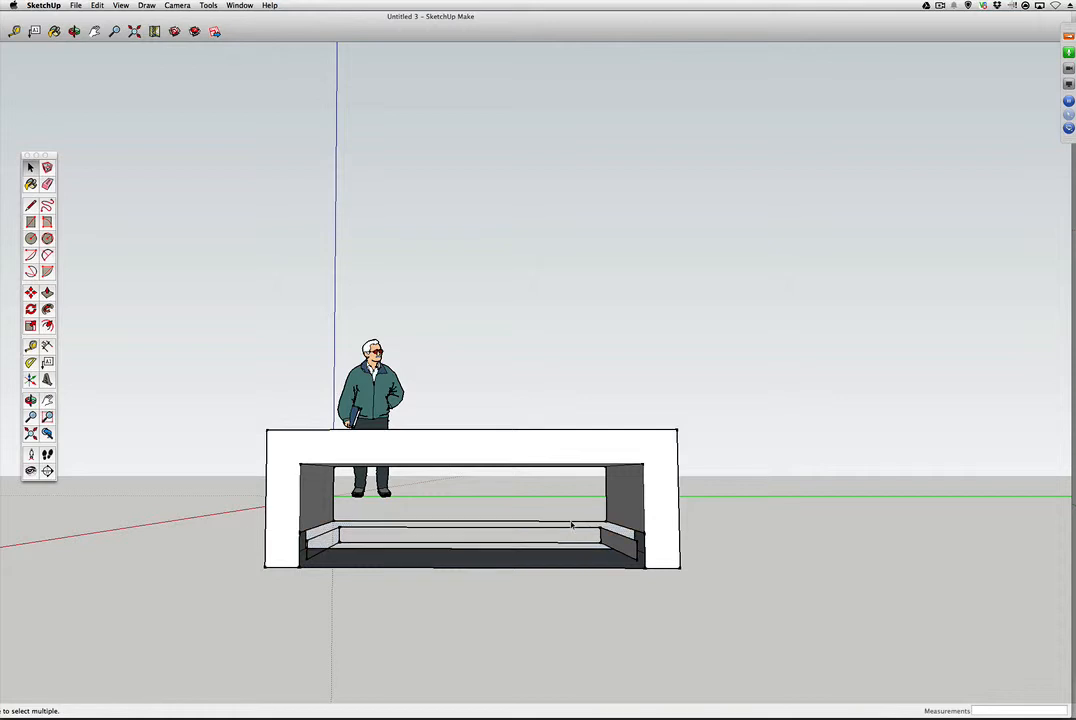
pyautogui.press('super+z')
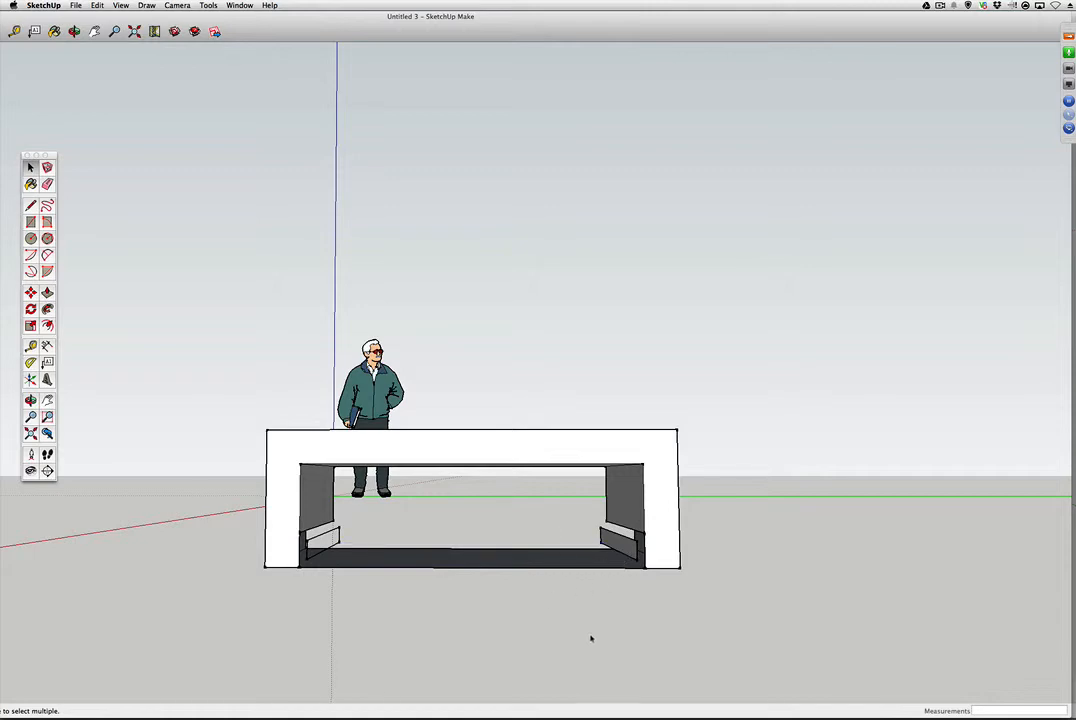
# Step: Delete the floor face, its front and rear edges, and the leftover panels beside both legs to leave a table shape
pyautogui.press('o')
pyautogui.moveTo(590, 638); pyautogui.dragTo(782, 706)
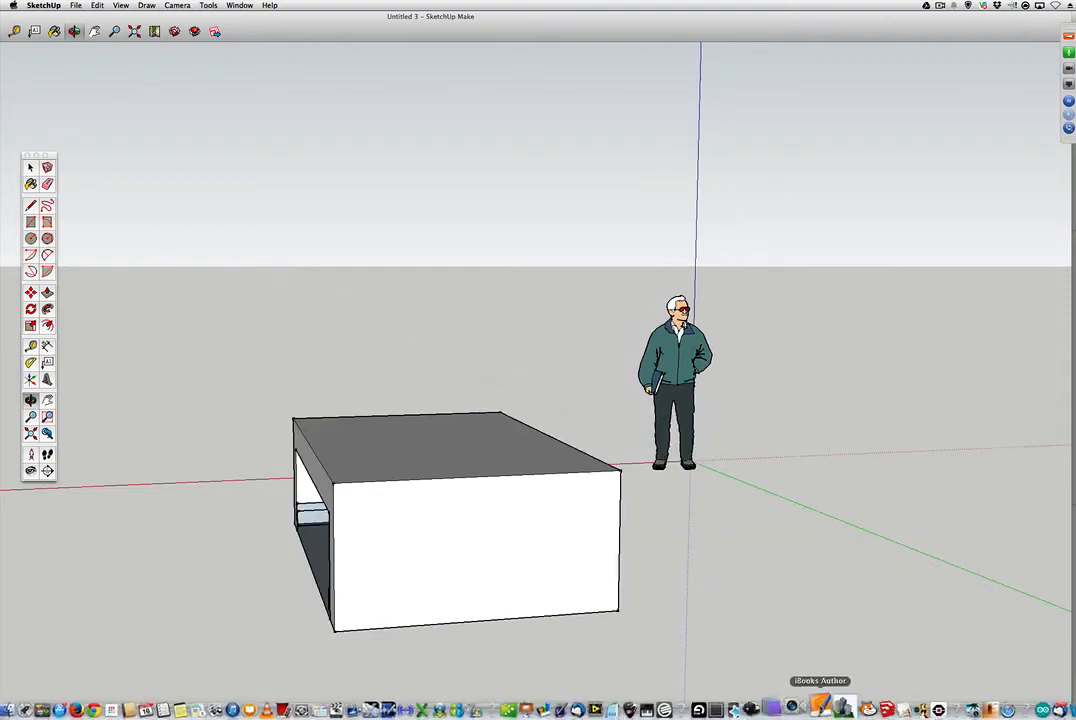
pyautogui.moveTo(667, 558); pyautogui.dragTo(845, 567)
pyautogui.moveTo(281, 644); pyautogui.dragTo(663, 600)
pyautogui.press('space')
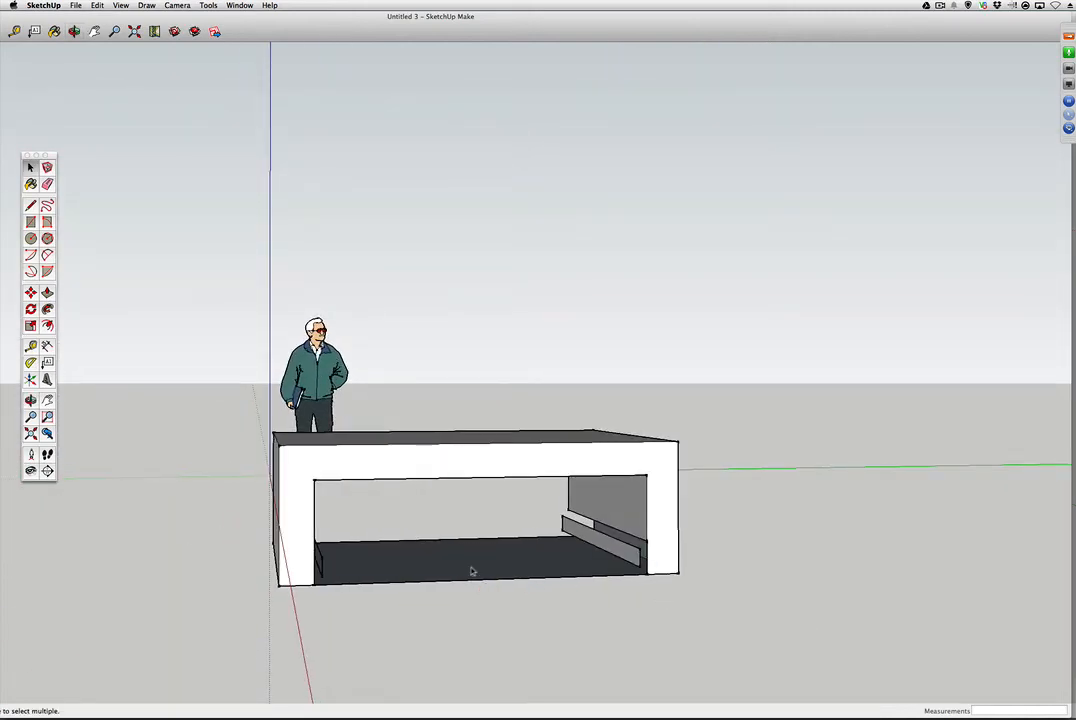
pyautogui.press('Delete')
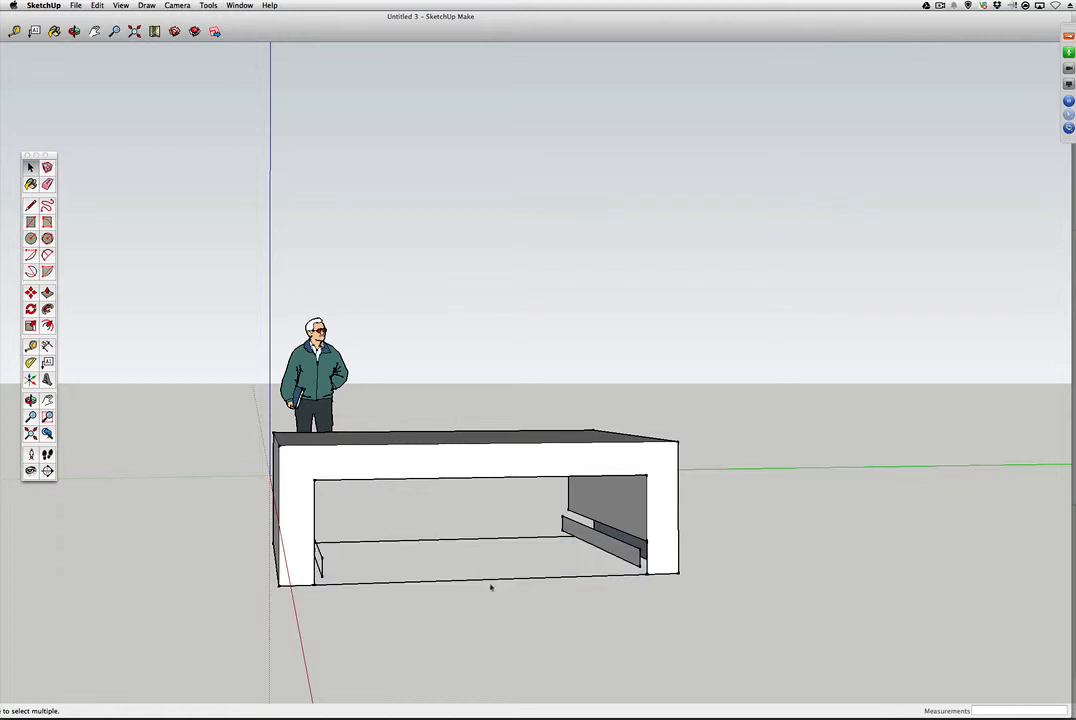
pyautogui.press('Delete')
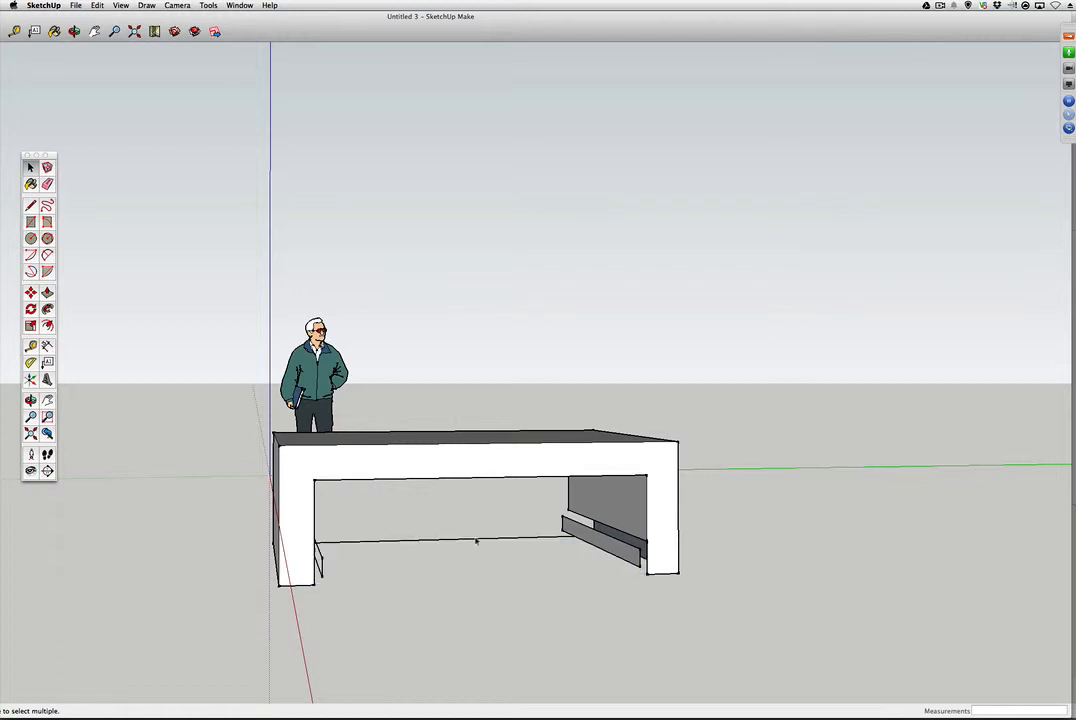
pyautogui.press('Delete')
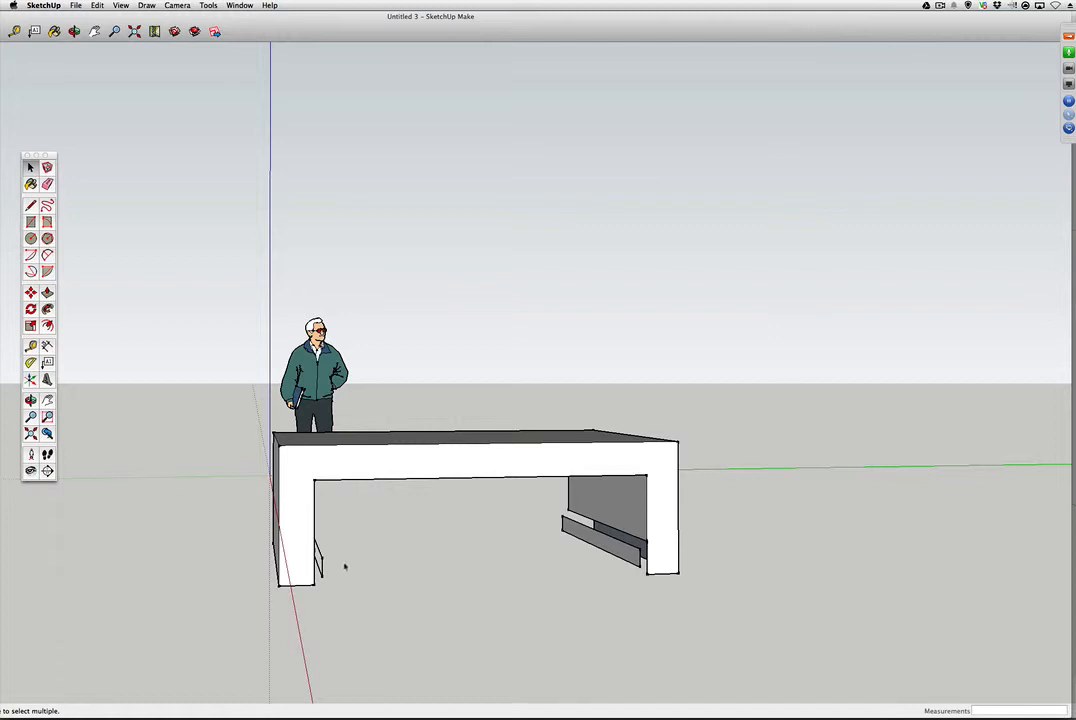
pyautogui.press('Delete')
pyautogui.press('Delete')
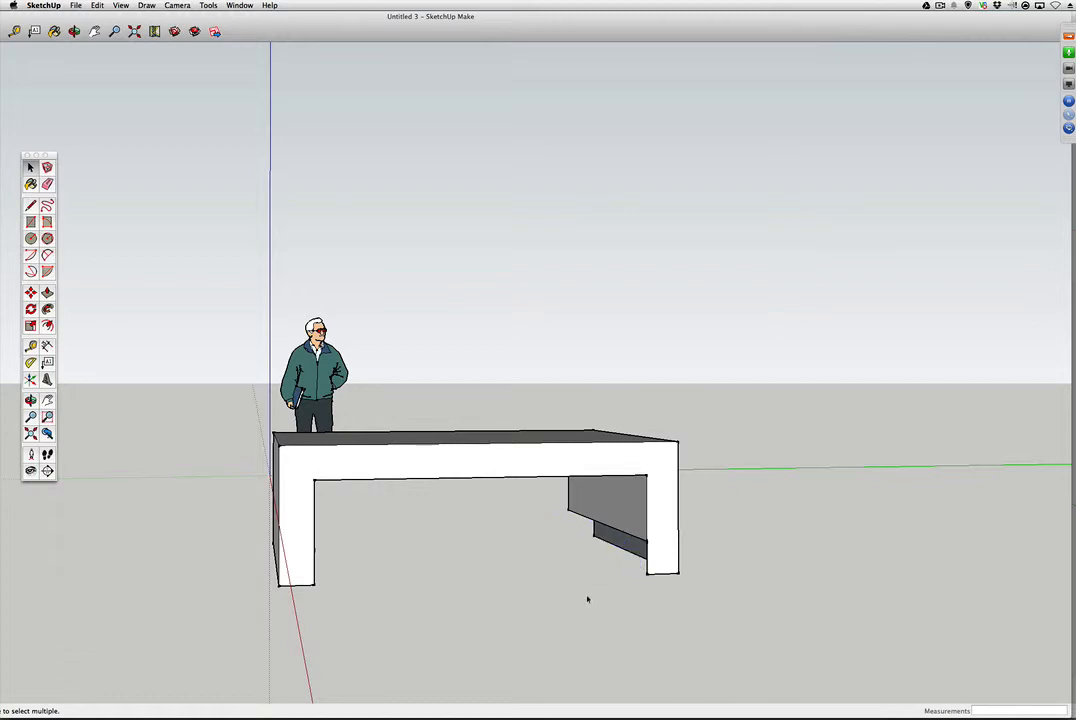
pyautogui.press('o')
pyautogui.moveTo(591, 622); pyautogui.dragTo(562, 612)
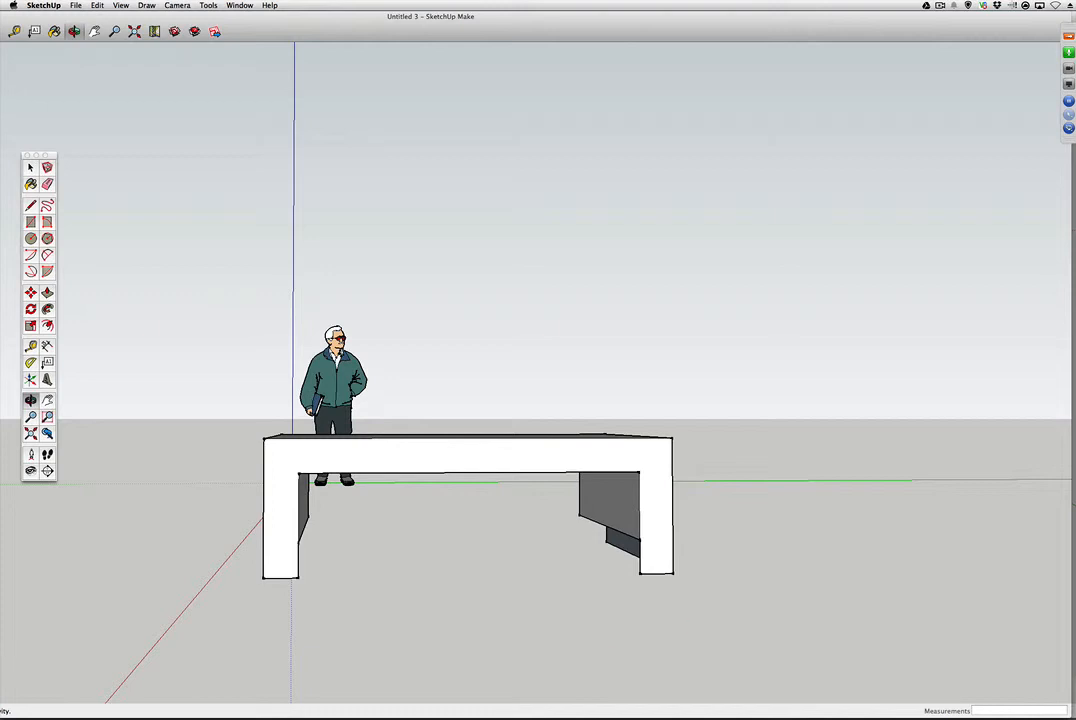
# Step: Check the attendees' questions in the GoToMeeting questions window, and return to SketchUp
pyautogui.press('super+Tab')
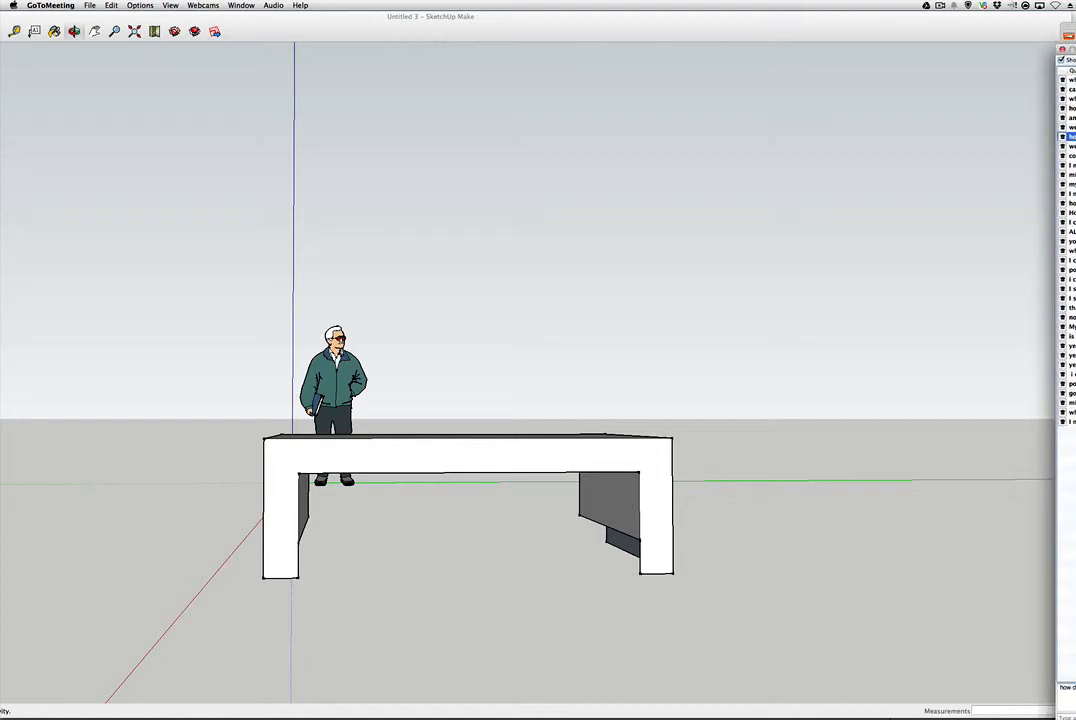
pyautogui.moveTo(1075, 64); pyautogui.dragTo(1008, 64)
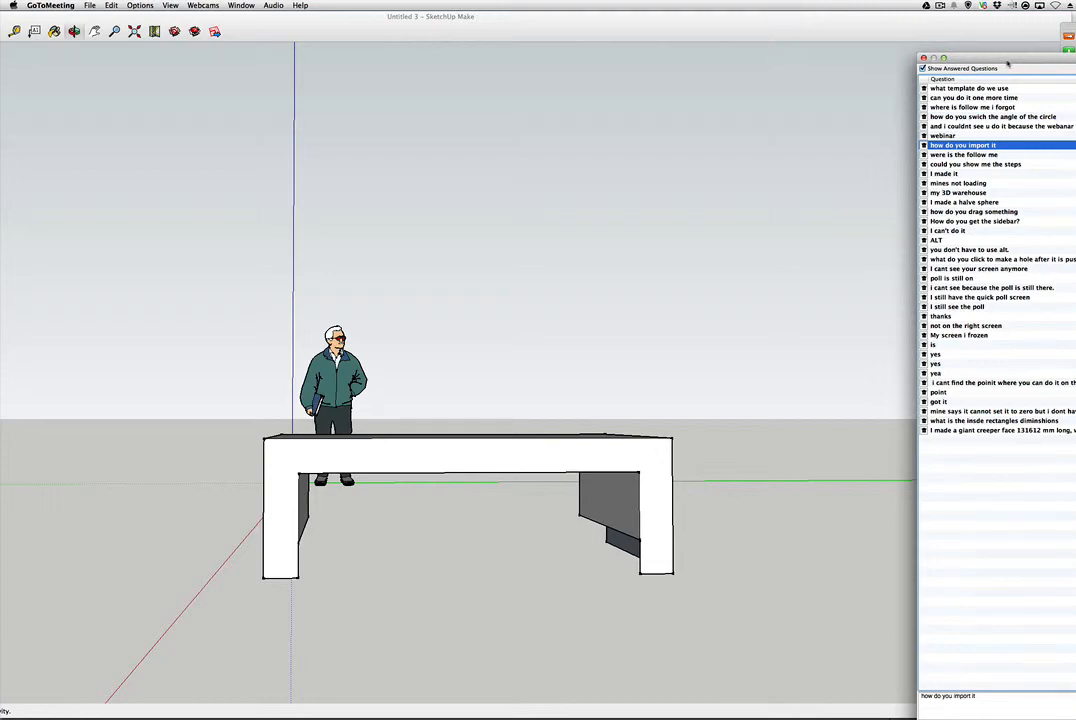
pyautogui.moveTo(1008, 64); pyautogui.dragTo(1075, 69)
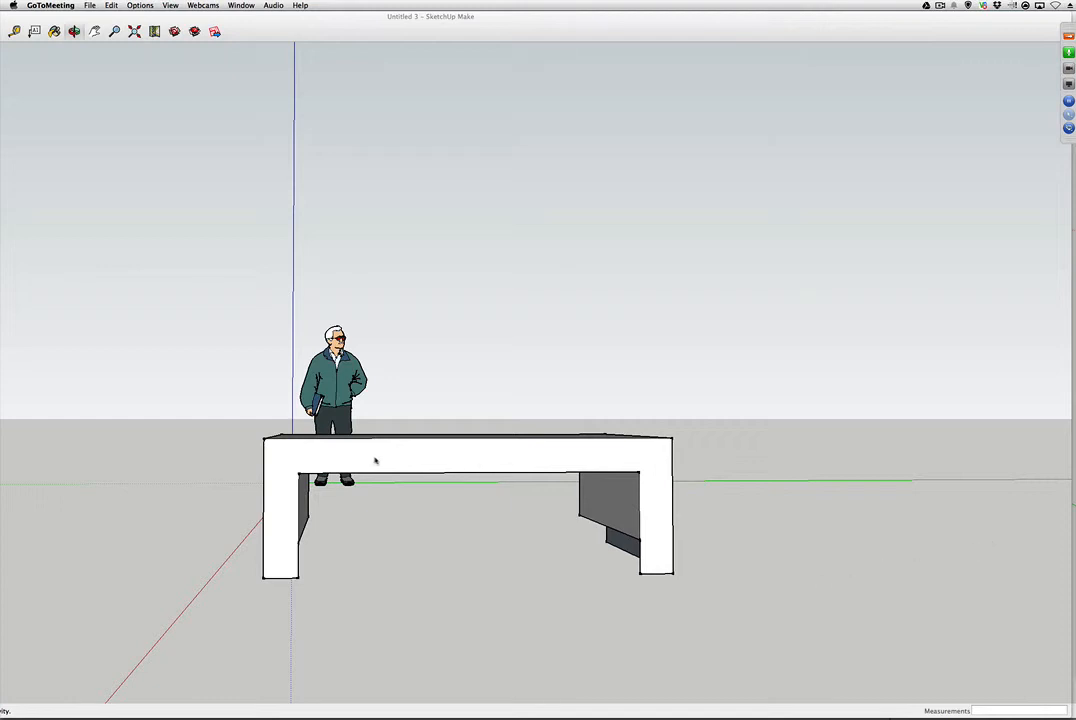
pyautogui.click(374, 458)
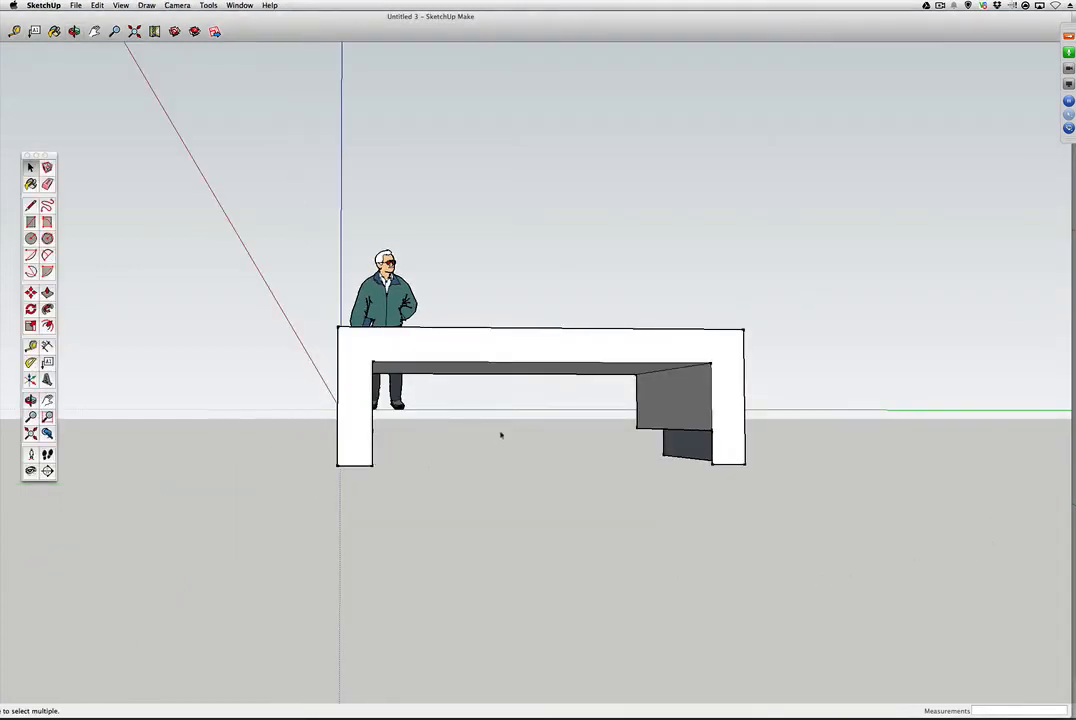
# Step: Select the entire connected table geometry and delete it
pyautogui.moveTo(502, 408); pyautogui.dragTo(467, 391, button='middle')
pyautogui.tripleClick(472, 401)
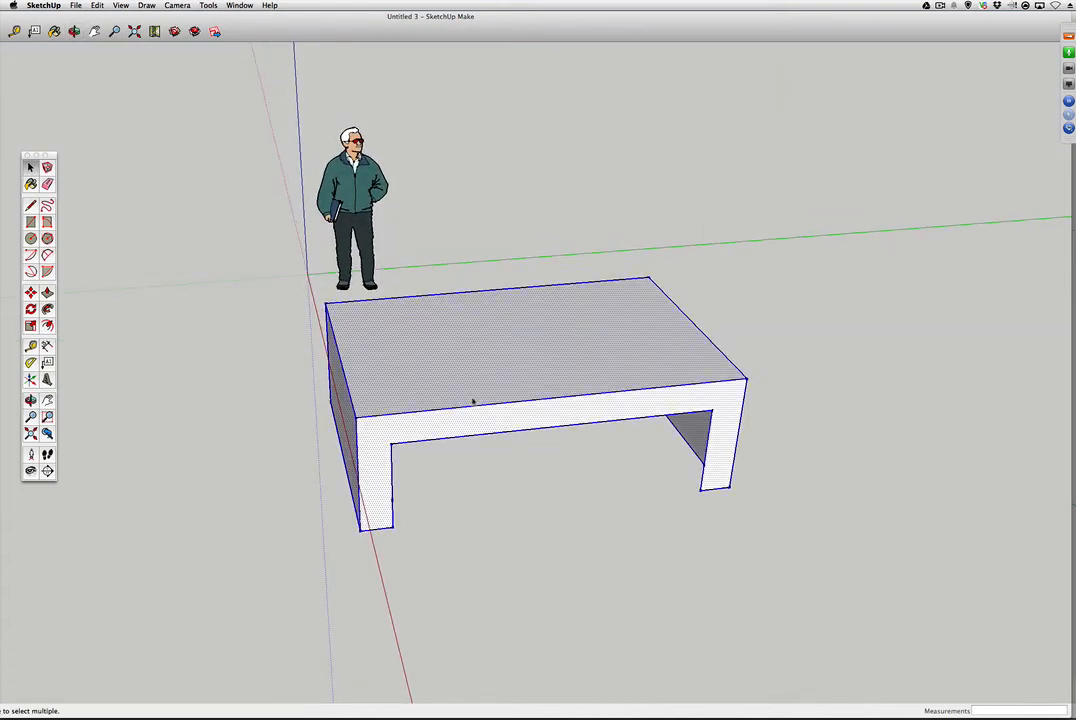
pyautogui.press('Delete')
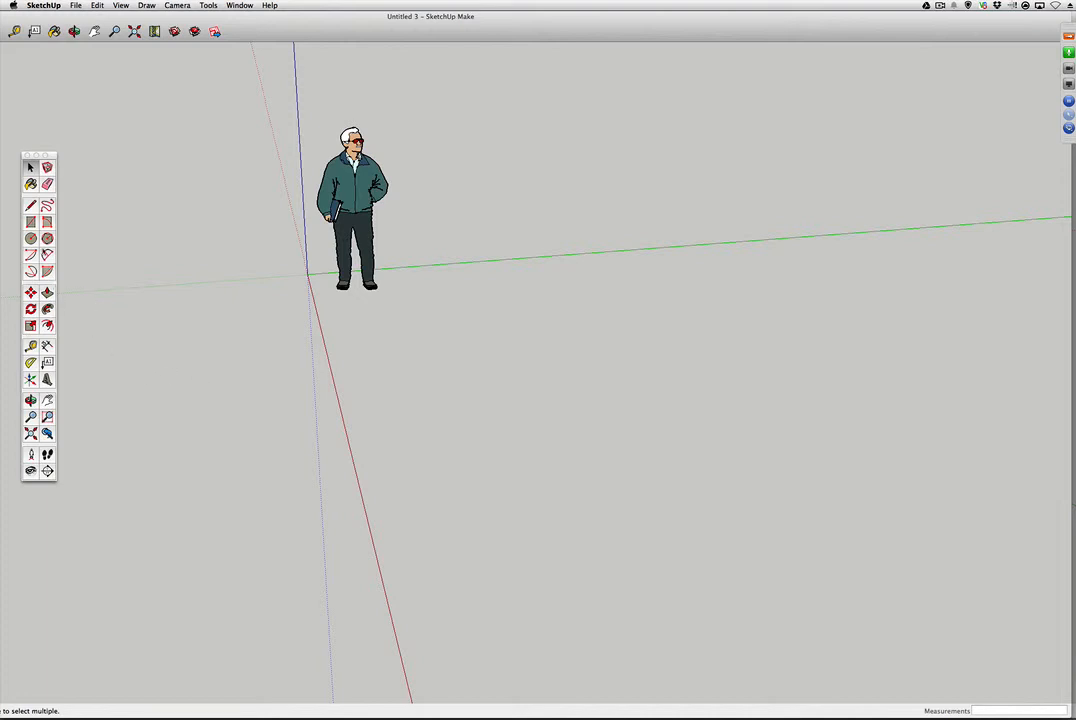
# Step: Draw a long rectangle on the ground beside the figure and pull it up into a low box
pyautogui.click(30, 221)
pyautogui.click(499, 321)
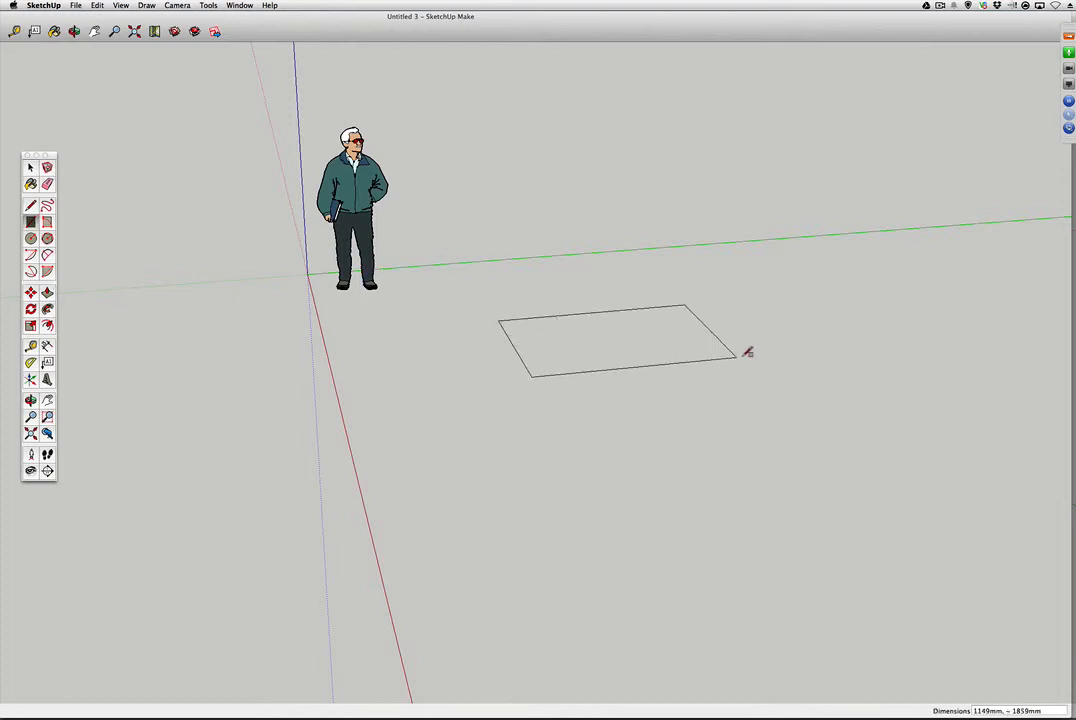
pyautogui.click(840, 325)
pyautogui.press('p')
pyautogui.moveTo(733, 331); pyautogui.dragTo(724, 276)
pyautogui.press('space')
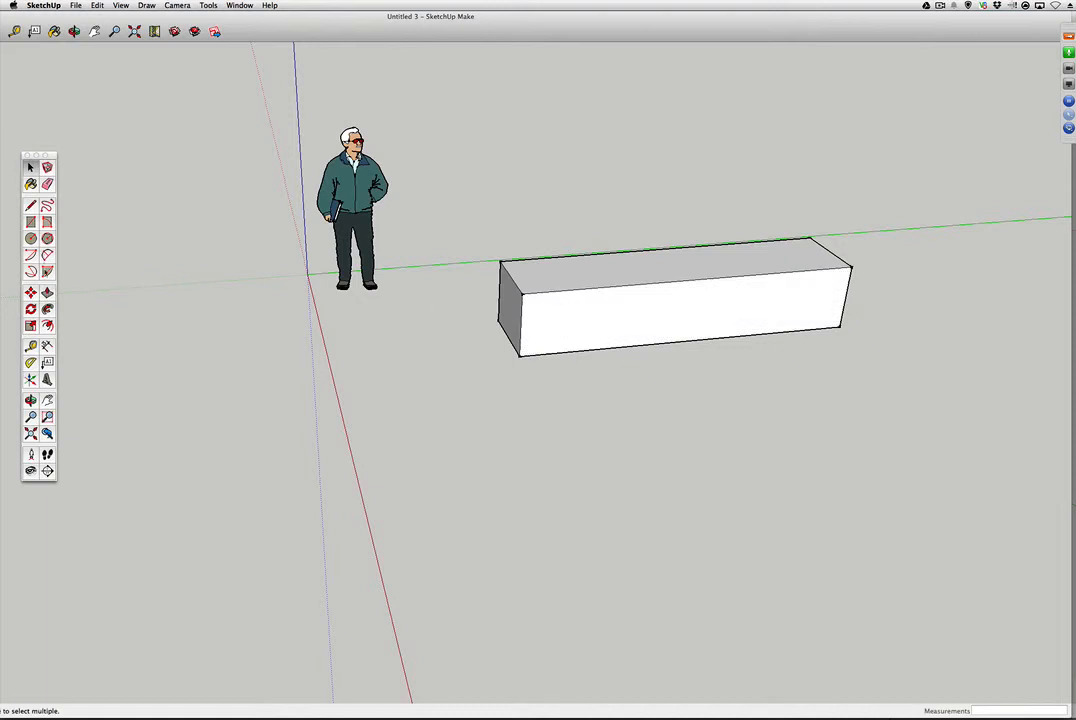
# Step: Offset the box's top face inward by about 59 mm to form a narrow border
pyautogui.click(47, 325)
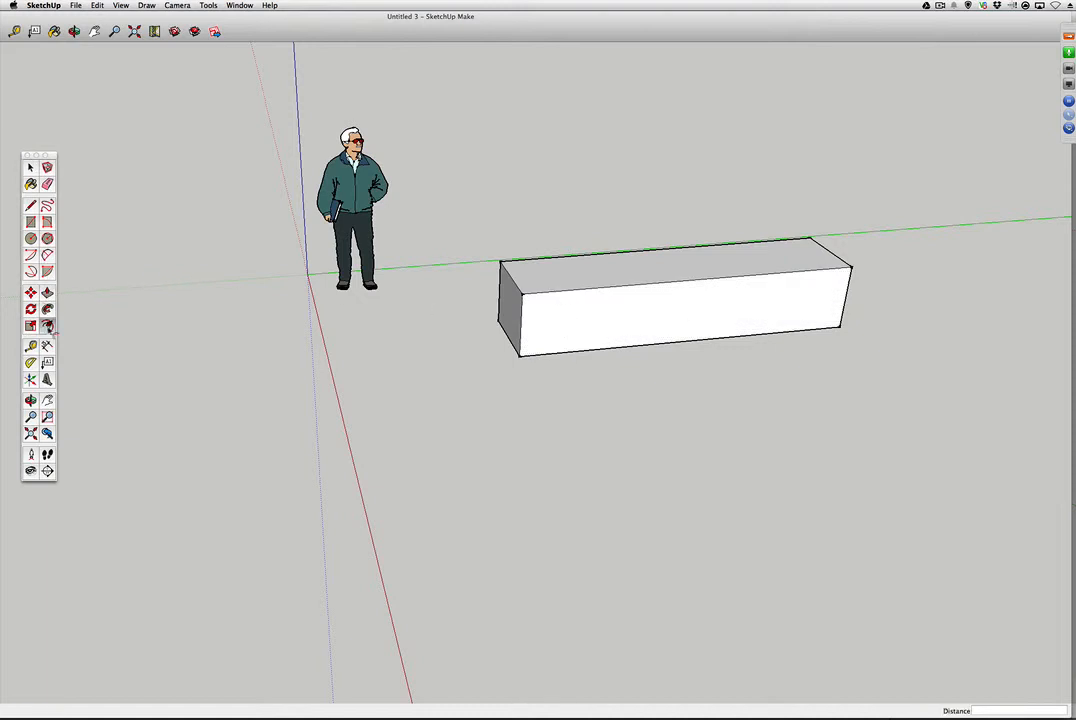
pyautogui.click(658, 286)
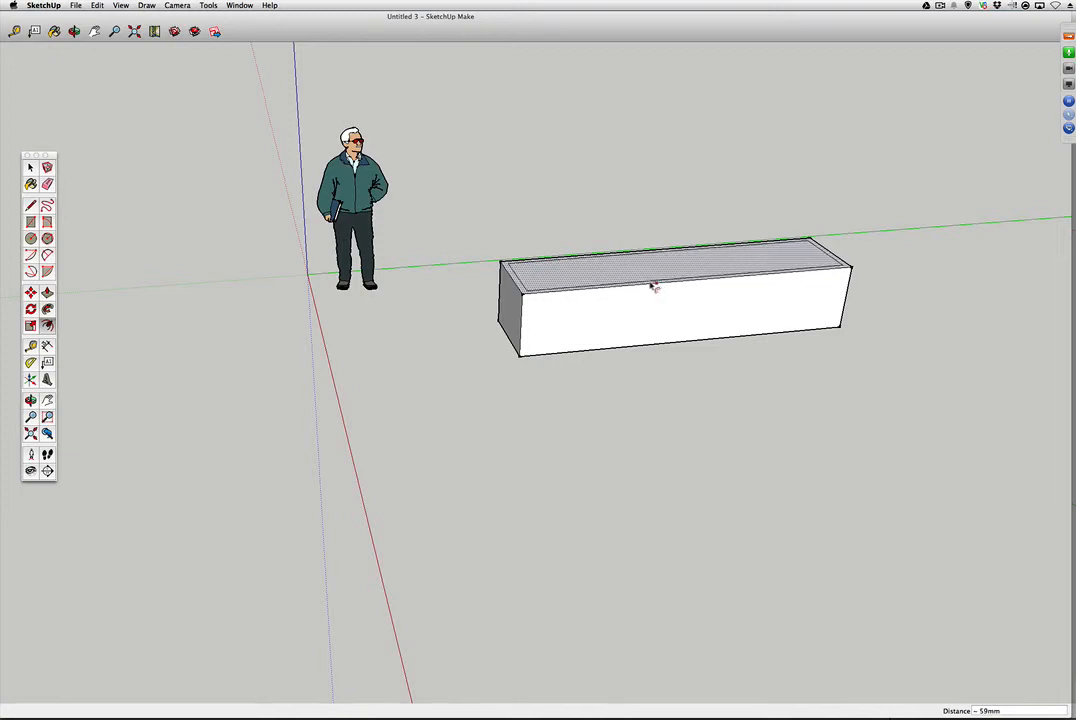
pyautogui.click(652, 286)
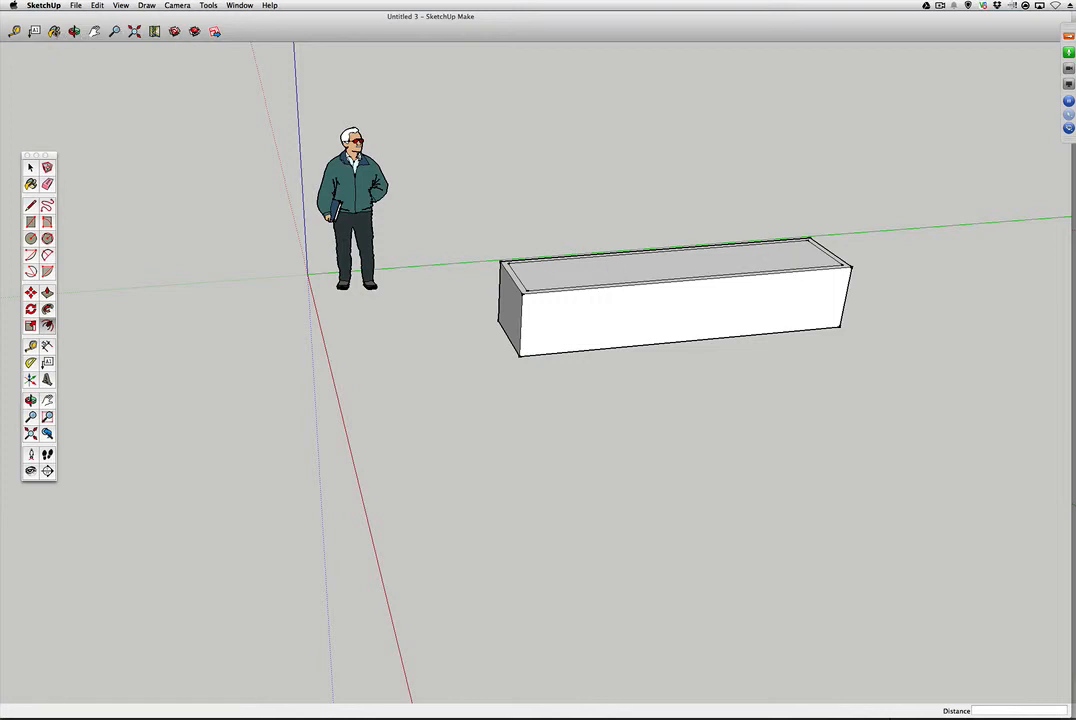
# Step: Paint the inner top face with the olive-green knotted material from the Wood collection
pyautogui.click(54, 32)
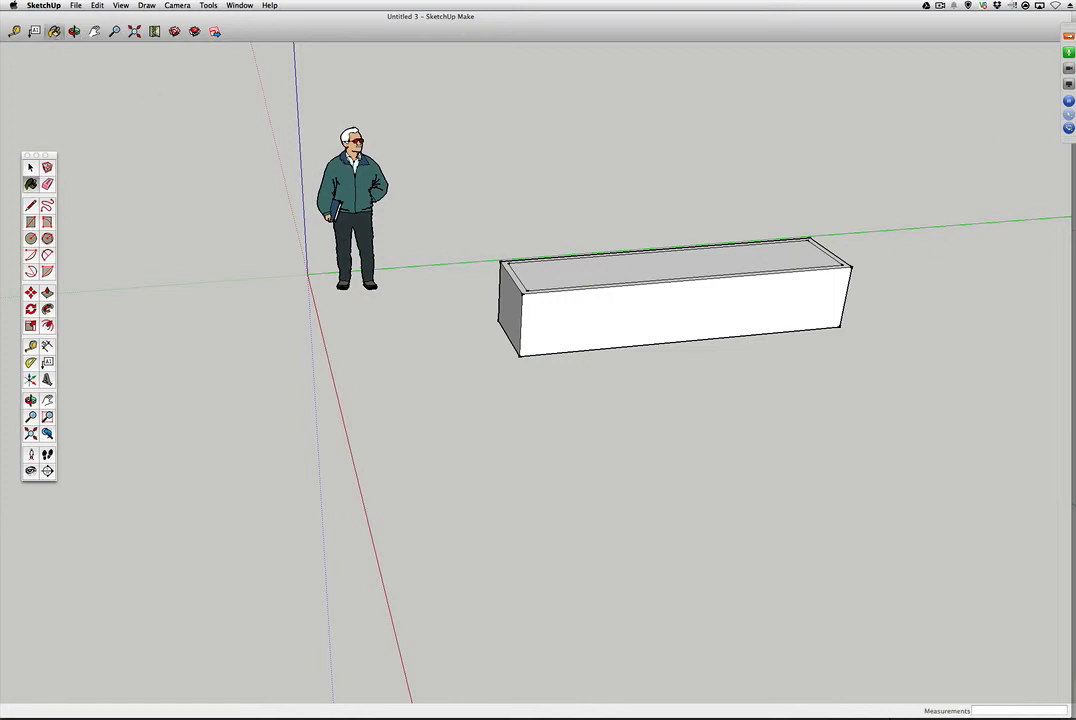
pyautogui.click(1069, 36)
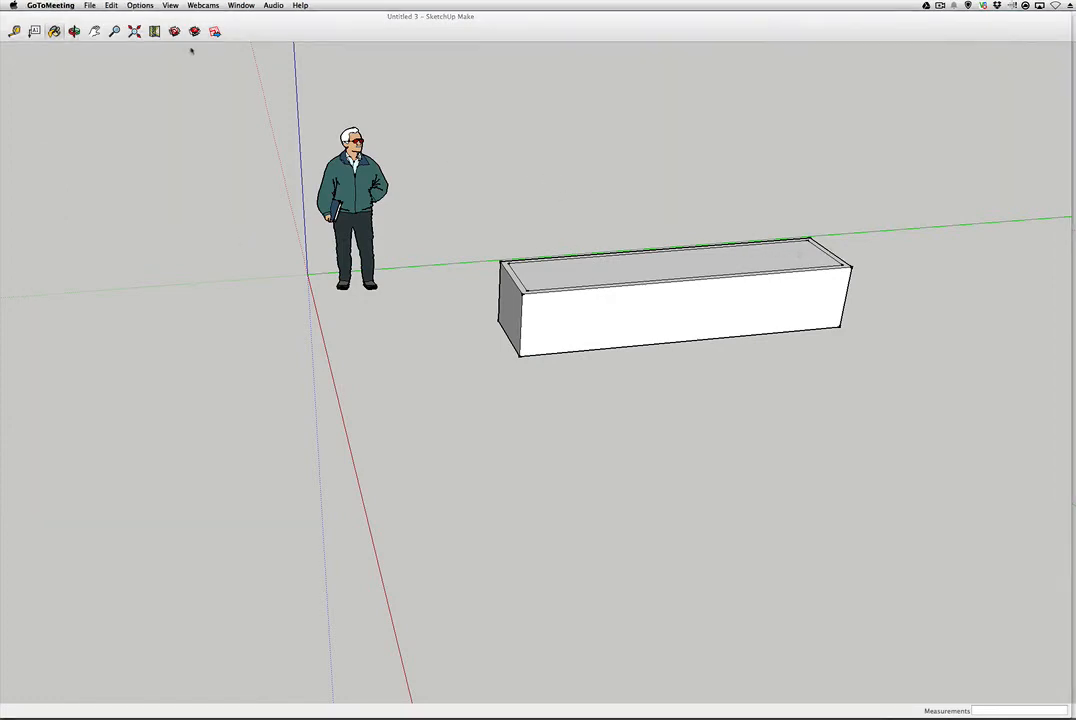
pyautogui.click(66, 26)
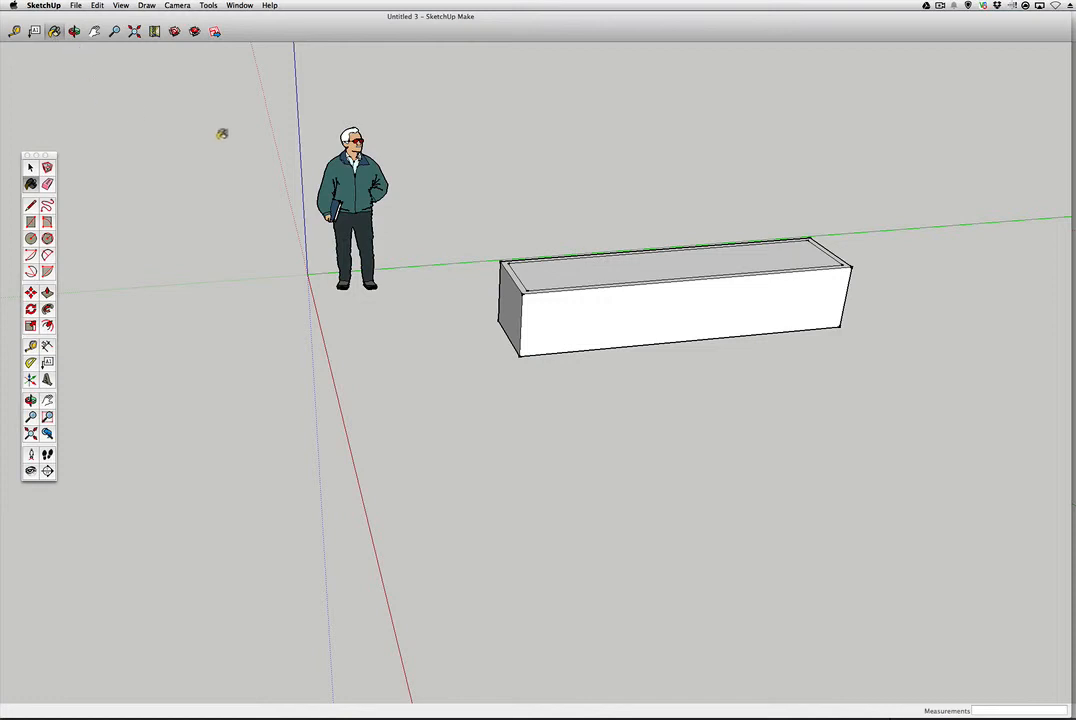
pyautogui.press('b')
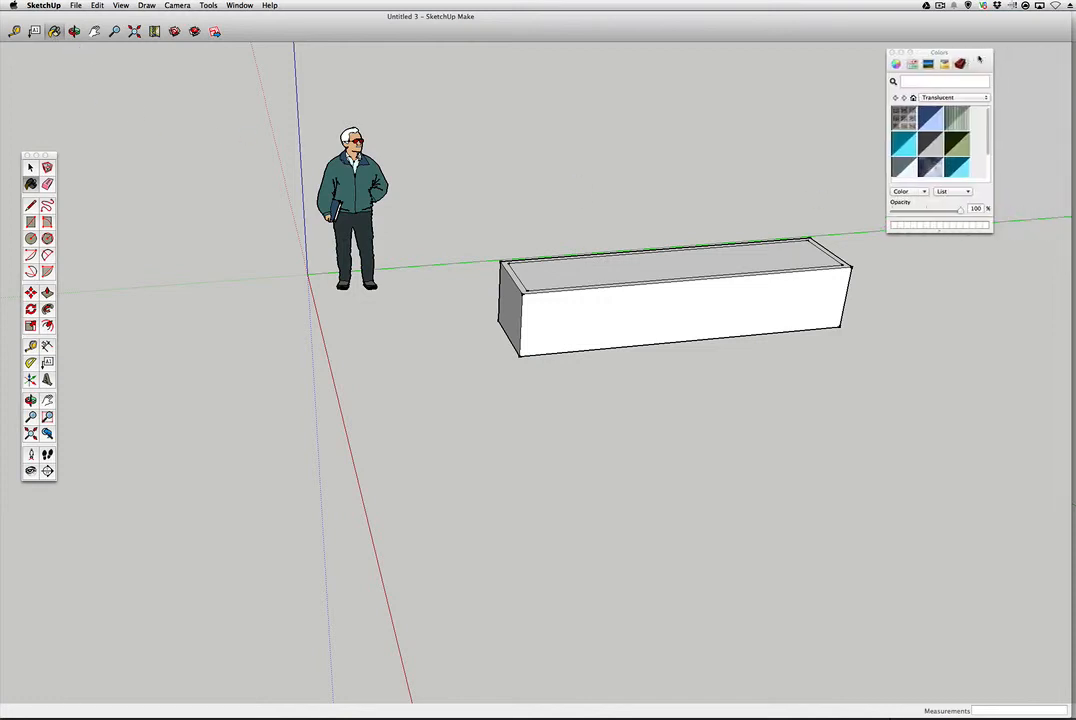
pyautogui.click(971, 93)
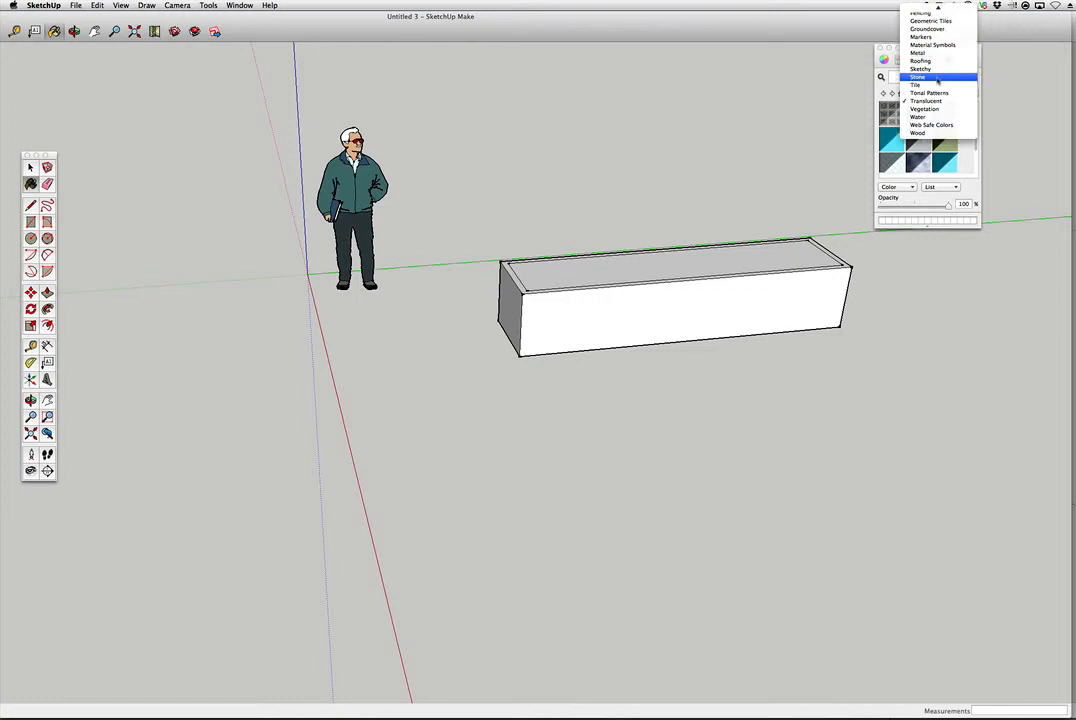
pyautogui.press('Escape')
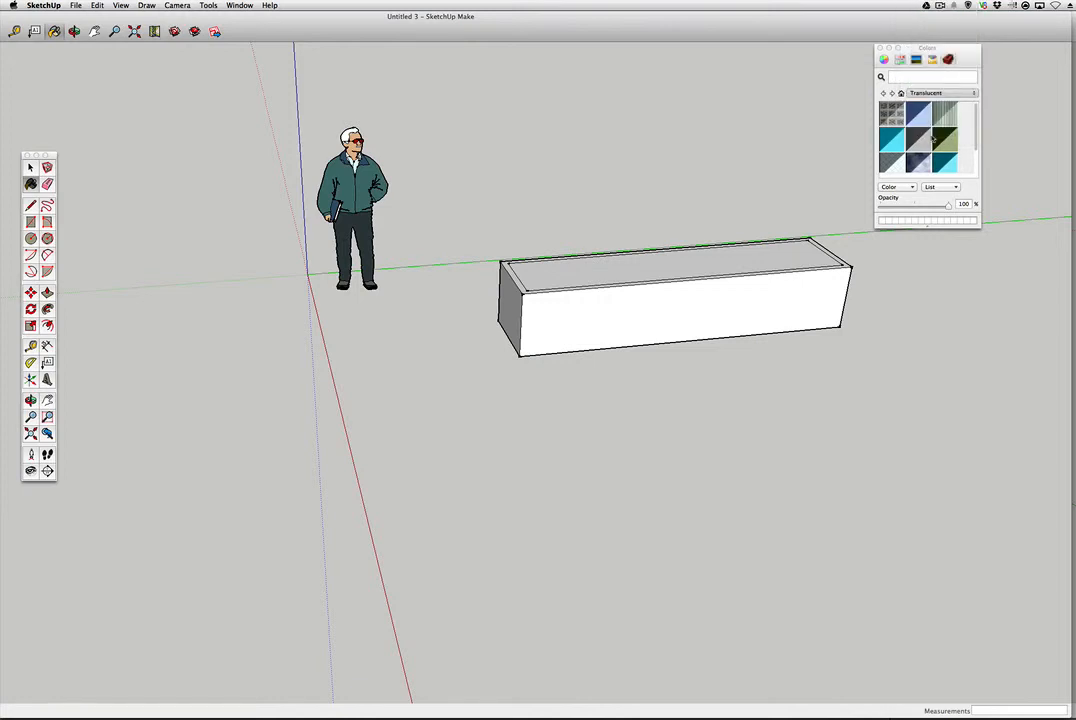
pyautogui.scroll(-3, 952, 146)
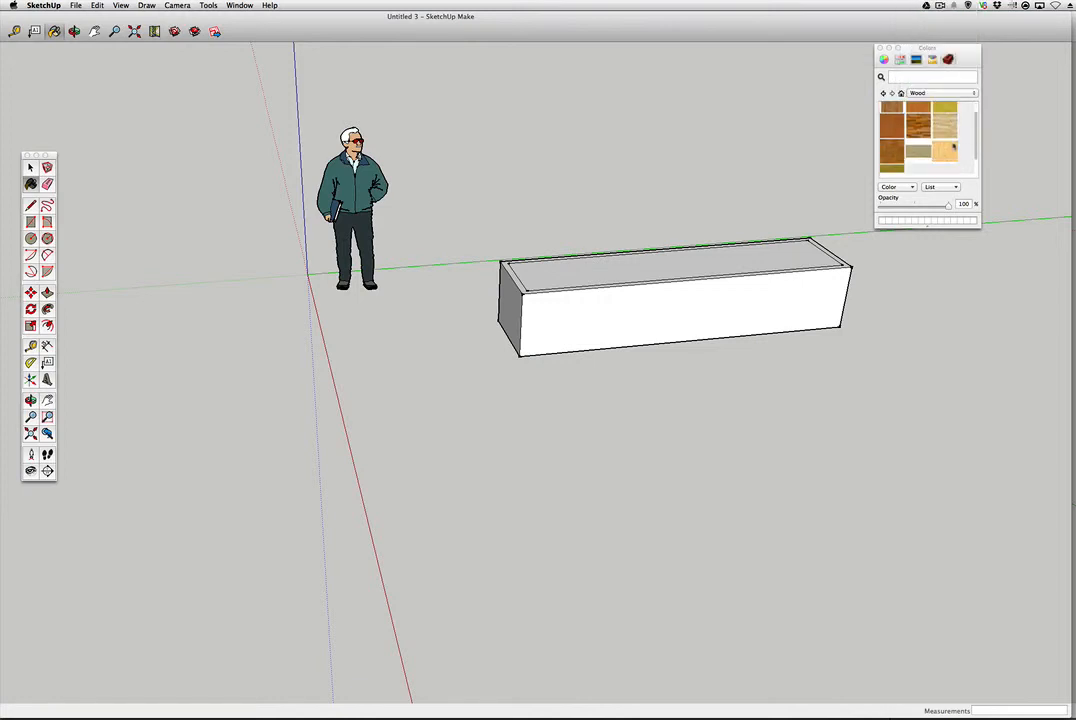
pyautogui.click(890, 159)
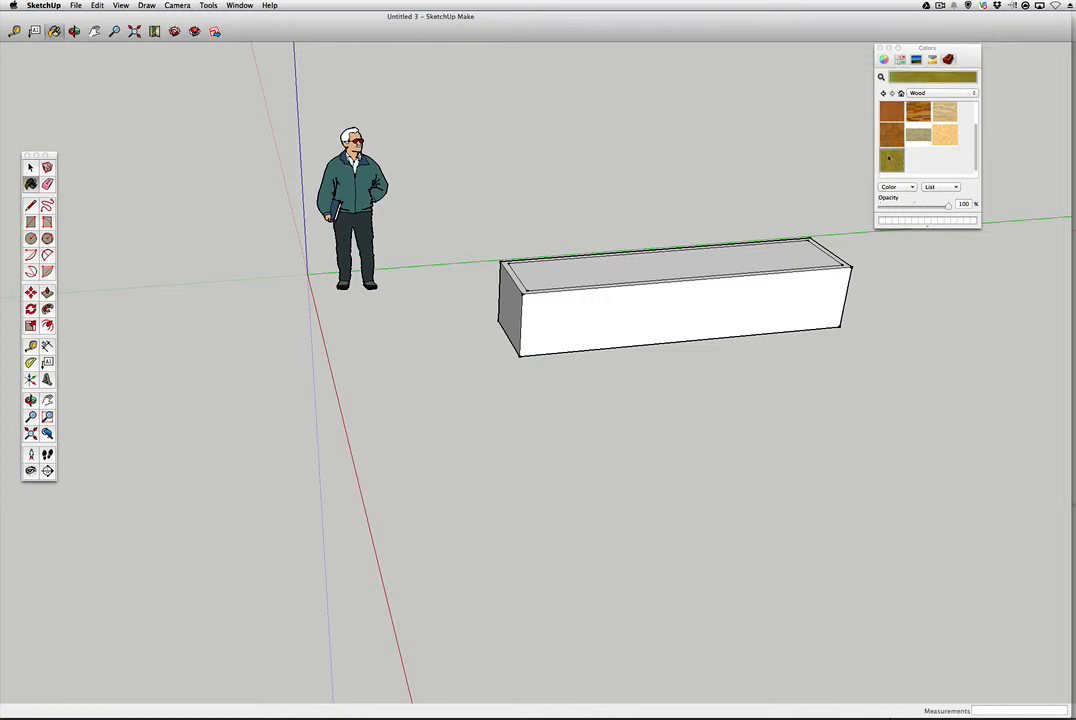
pyautogui.click(792, 248)
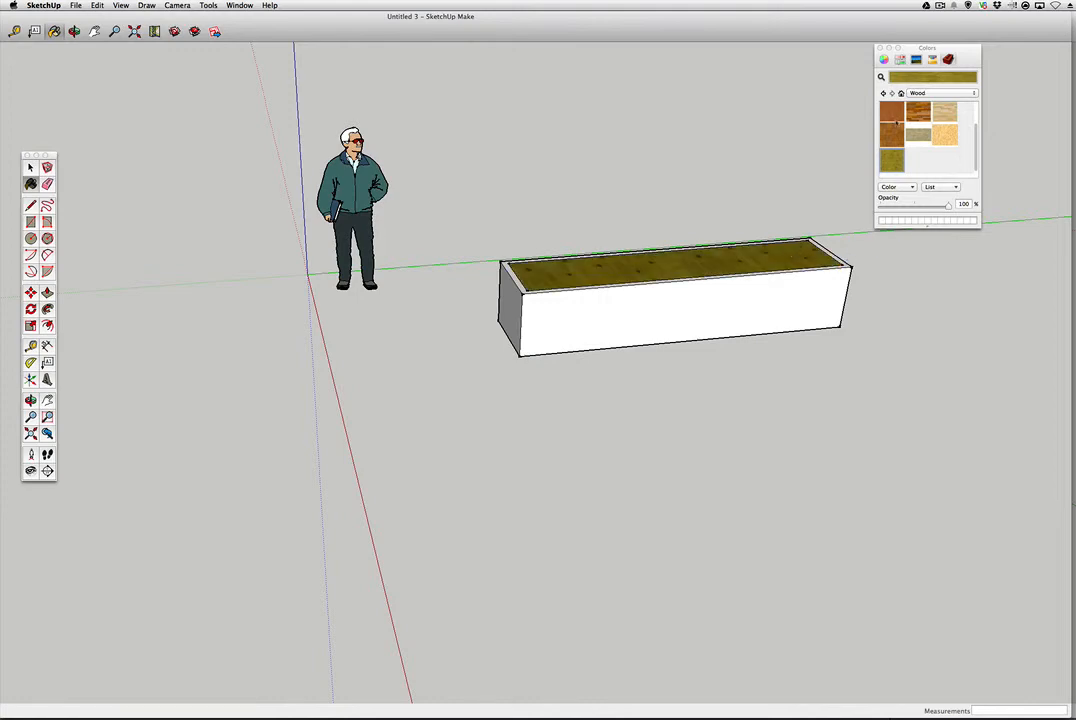
# Step: Paint the narrow border around the top face with the reddish-brown Wood material
pyautogui.click(890, 112)
pyautogui.scroll(-3, 828, 255)
pyautogui.scroll(8, 828, 263)
pyautogui.scroll(5, 828, 263)
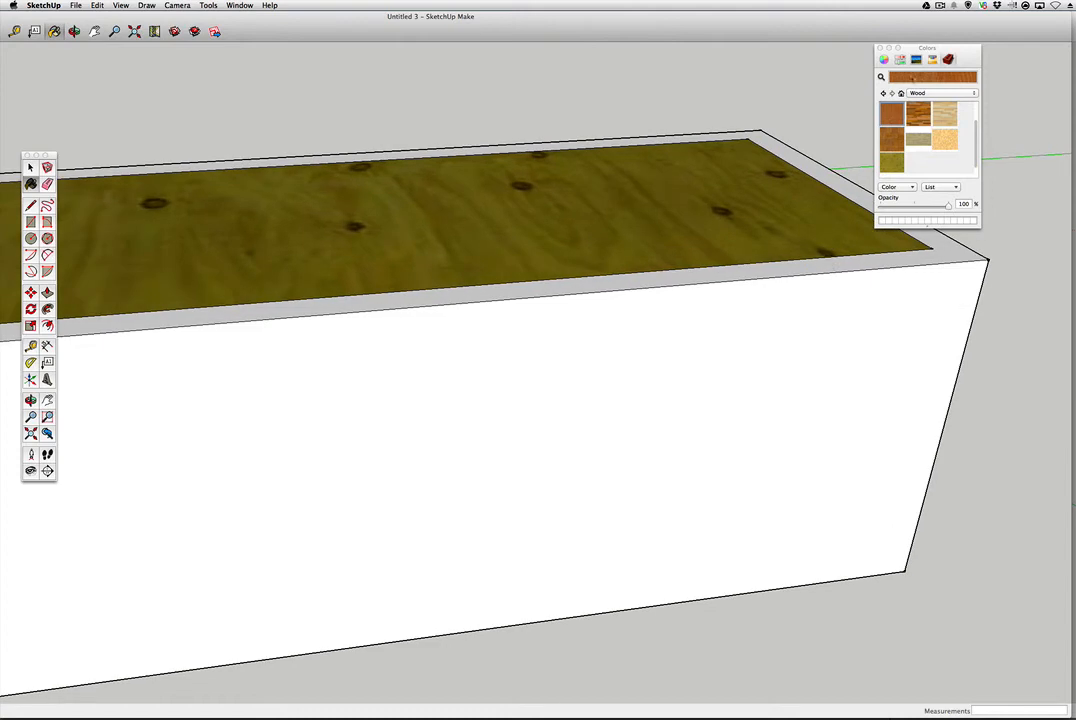
pyautogui.click(840, 254)
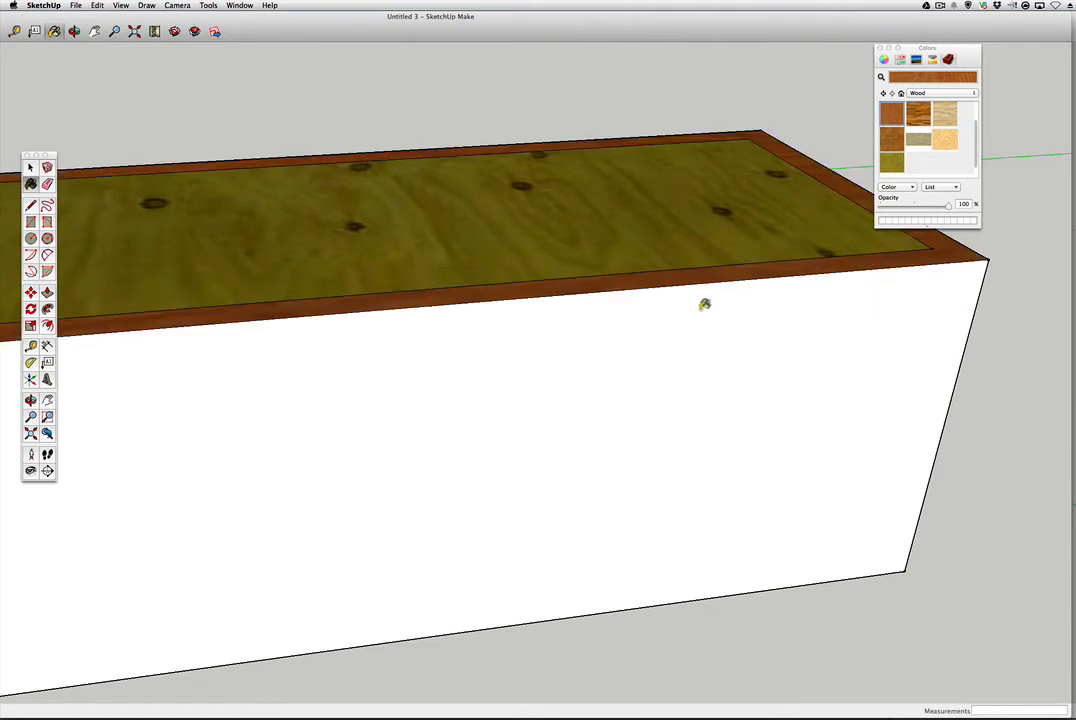
# Step: Offset the outline of the box's long front face inward by about 102 mm
pyautogui.scroll(-6, 627, 234)
pyautogui.scroll(-3, 628, 234)
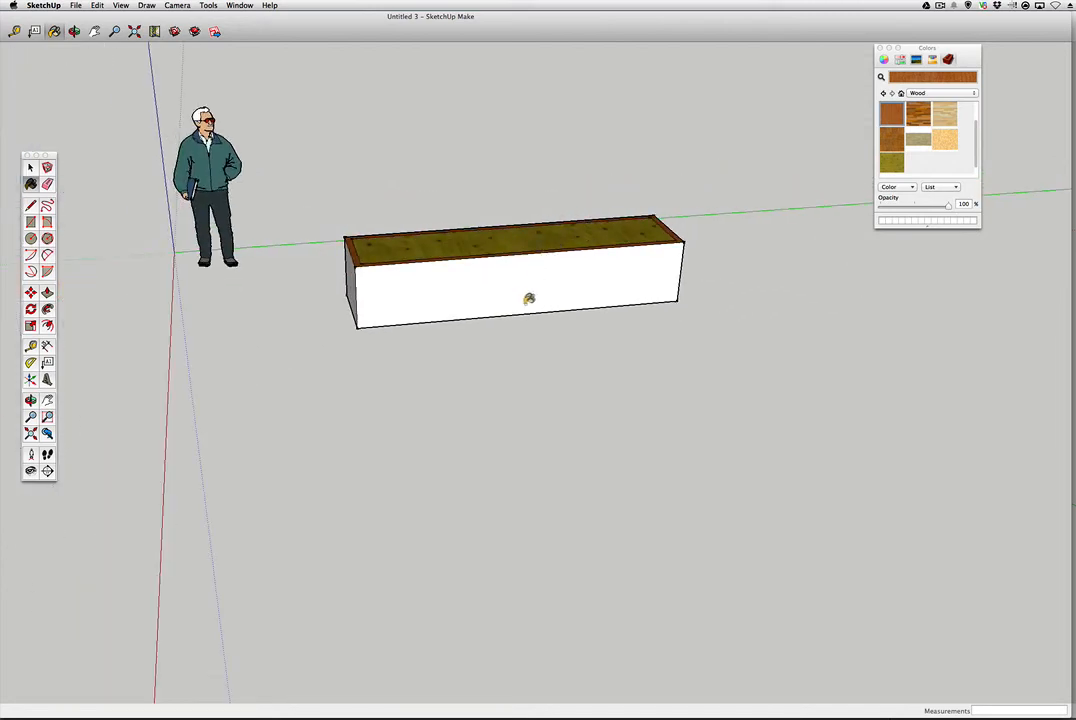
pyautogui.moveTo(785, 408); pyautogui.dragTo(674, 307, button='middle')
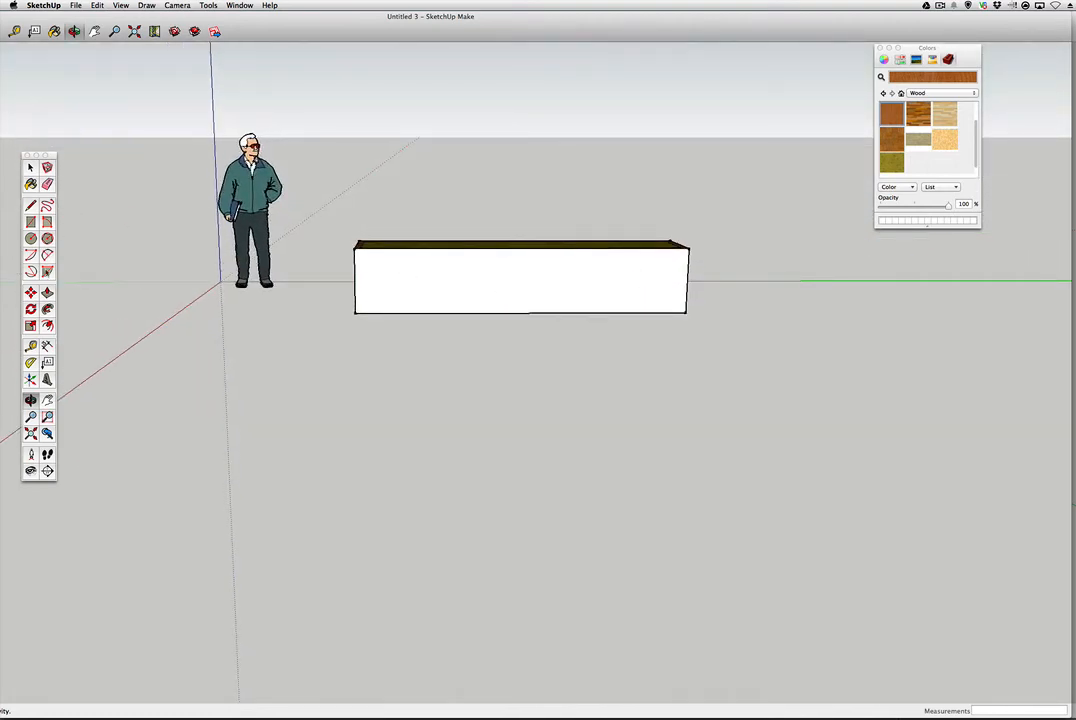
pyautogui.click(47, 325)
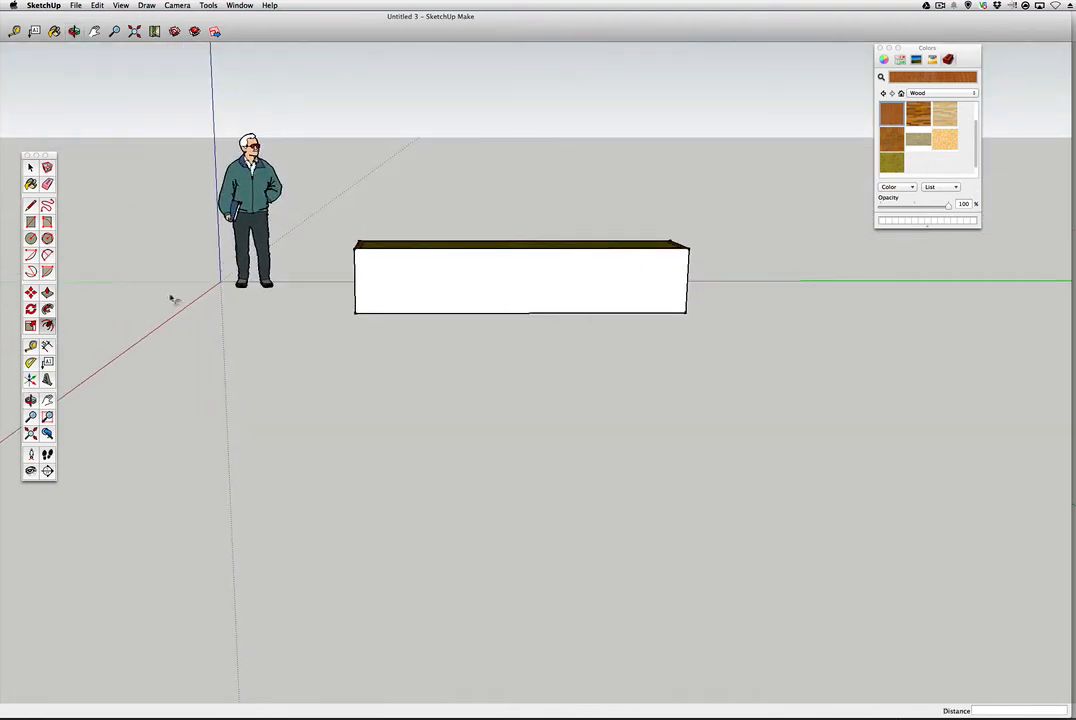
pyautogui.click(489, 262)
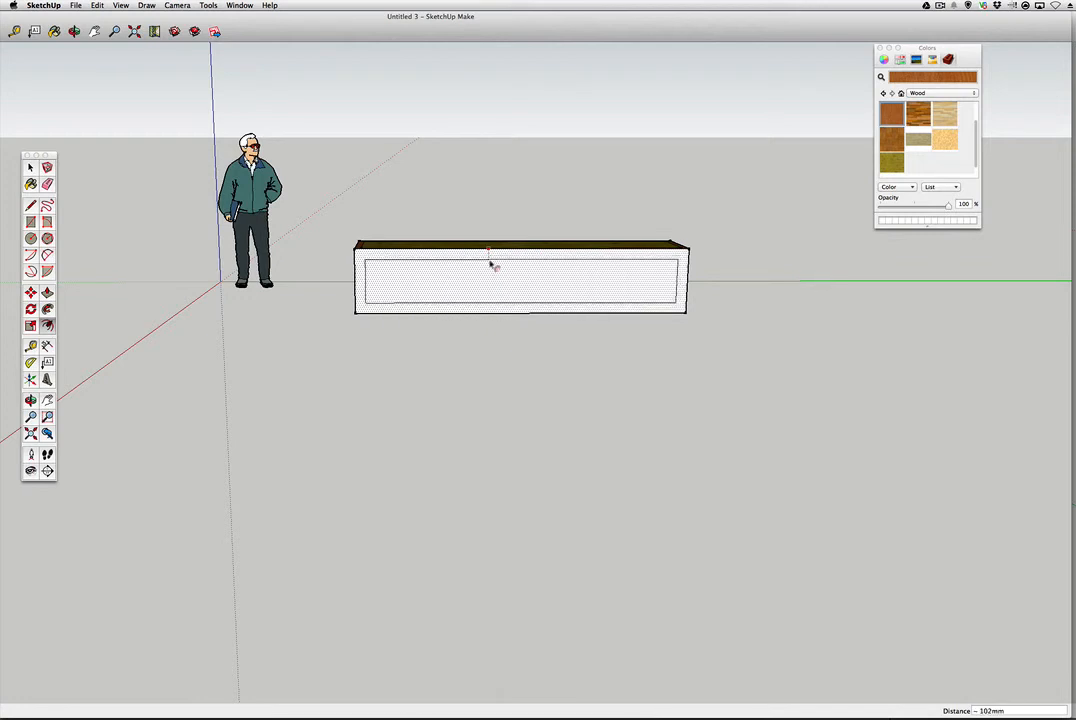
pyautogui.click(490, 264)
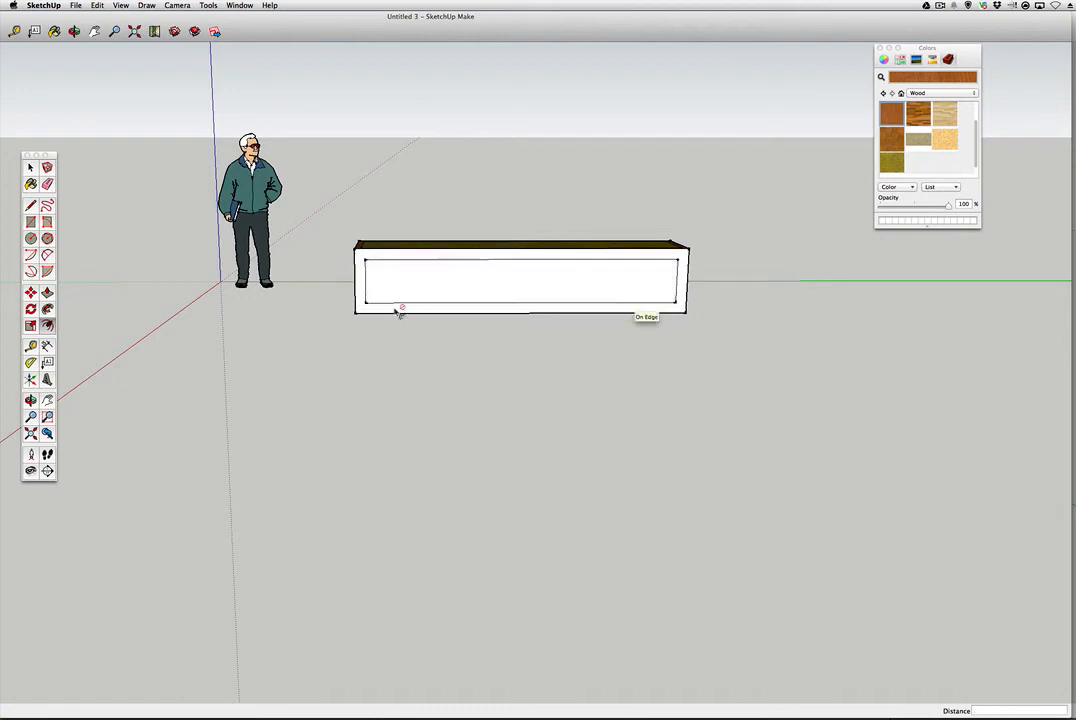
# Step: Push the inner front panel back about 1305 mm through the box to cut an opening
pyautogui.press('p')
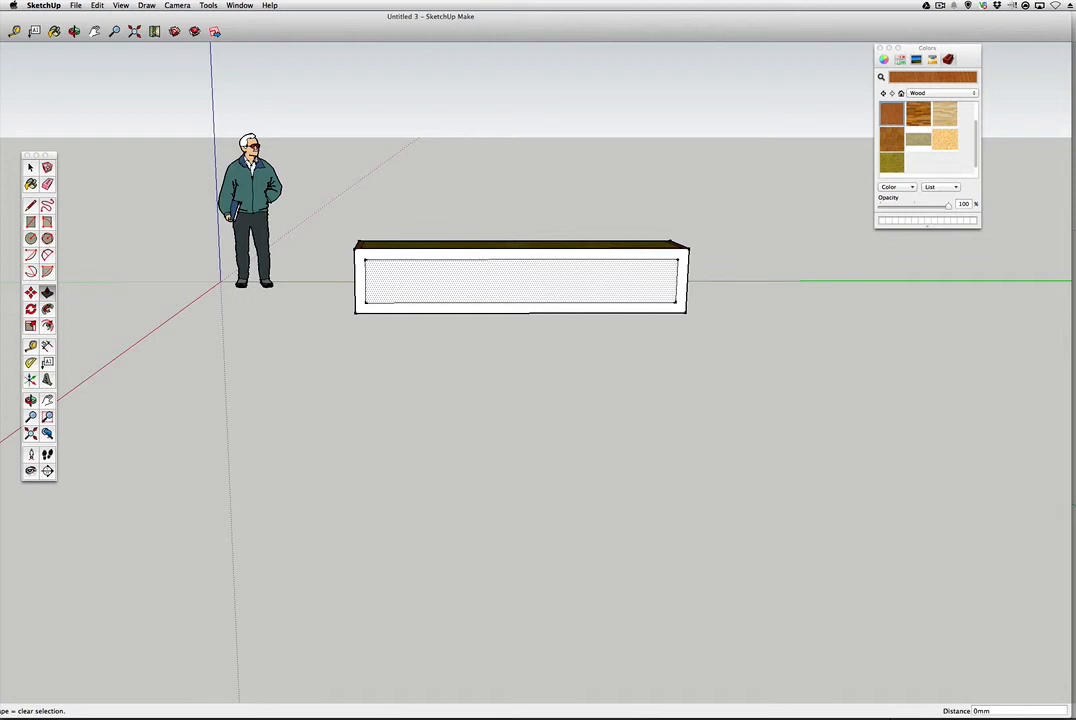
pyautogui.click(503, 289)
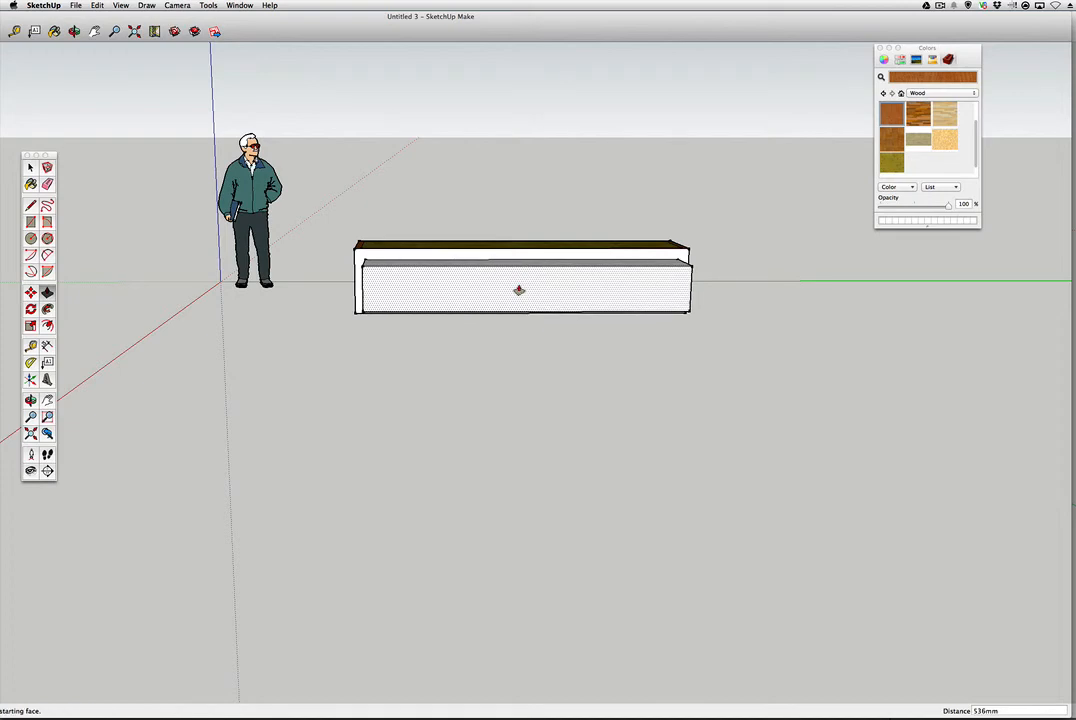
pyautogui.moveTo(518, 288); pyautogui.dragTo(509, 257, button='middle')
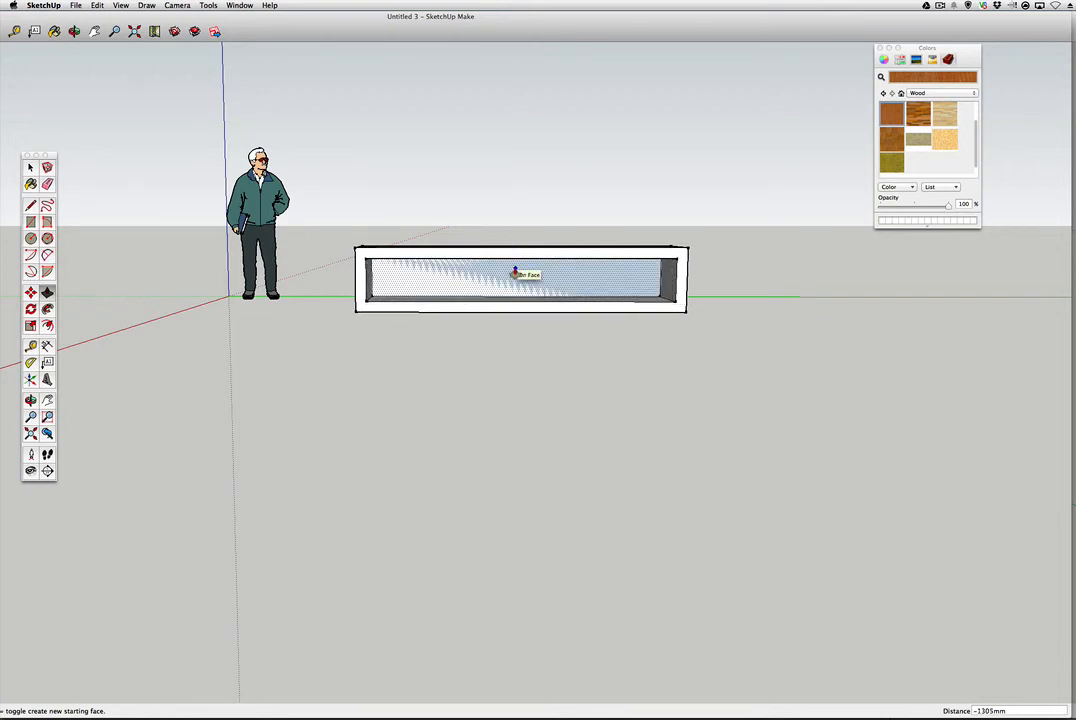
pyautogui.click(515, 275)
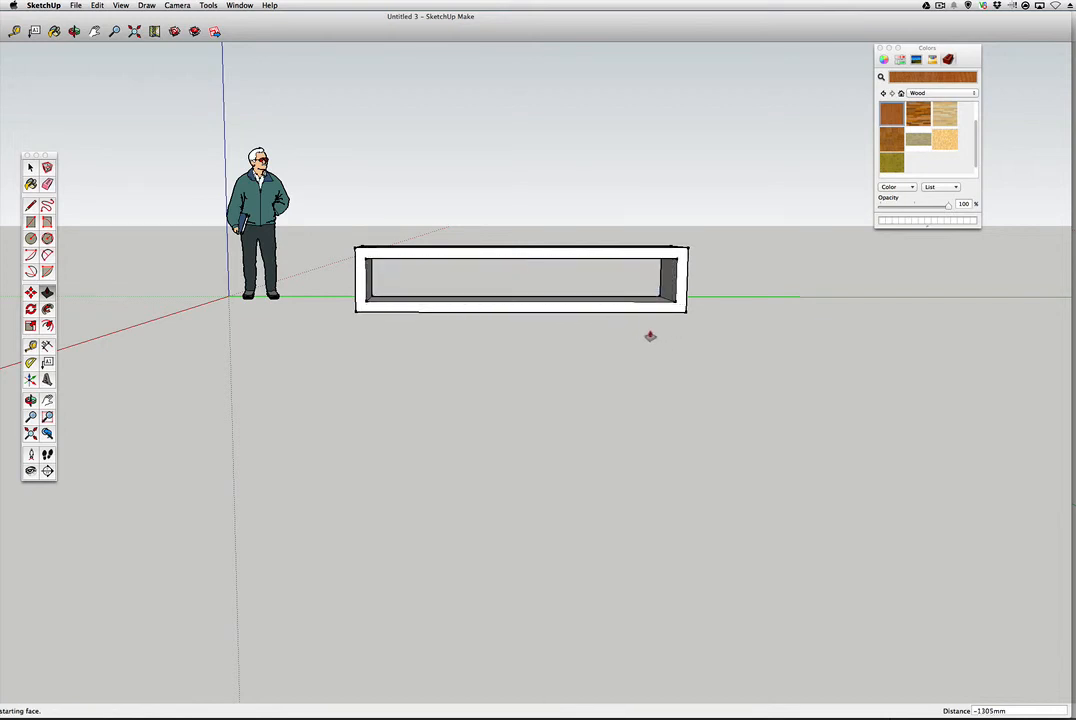
# Step: Draw vertical lines about 102 mm long from the opening's two lower front corners down to the frame's bottom edge
pyautogui.moveTo(646, 343); pyautogui.dragTo(2, 370, button='middle')
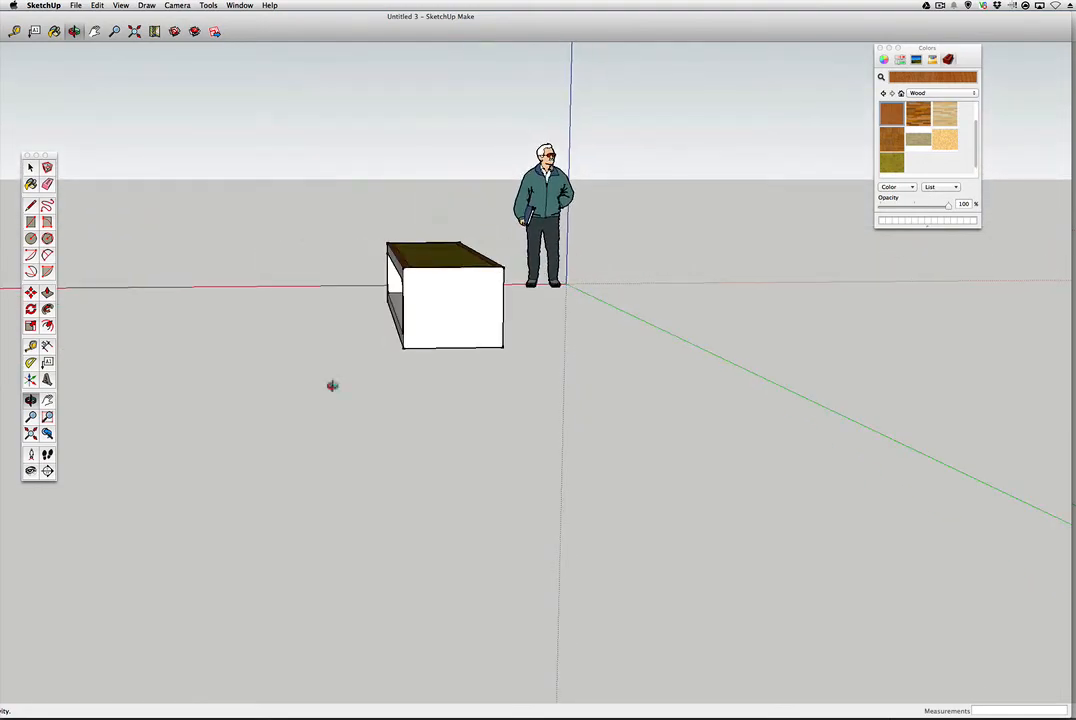
pyautogui.moveTo(639, 411); pyautogui.dragTo(877, 540, button='middle')
pyautogui.press('super+4')
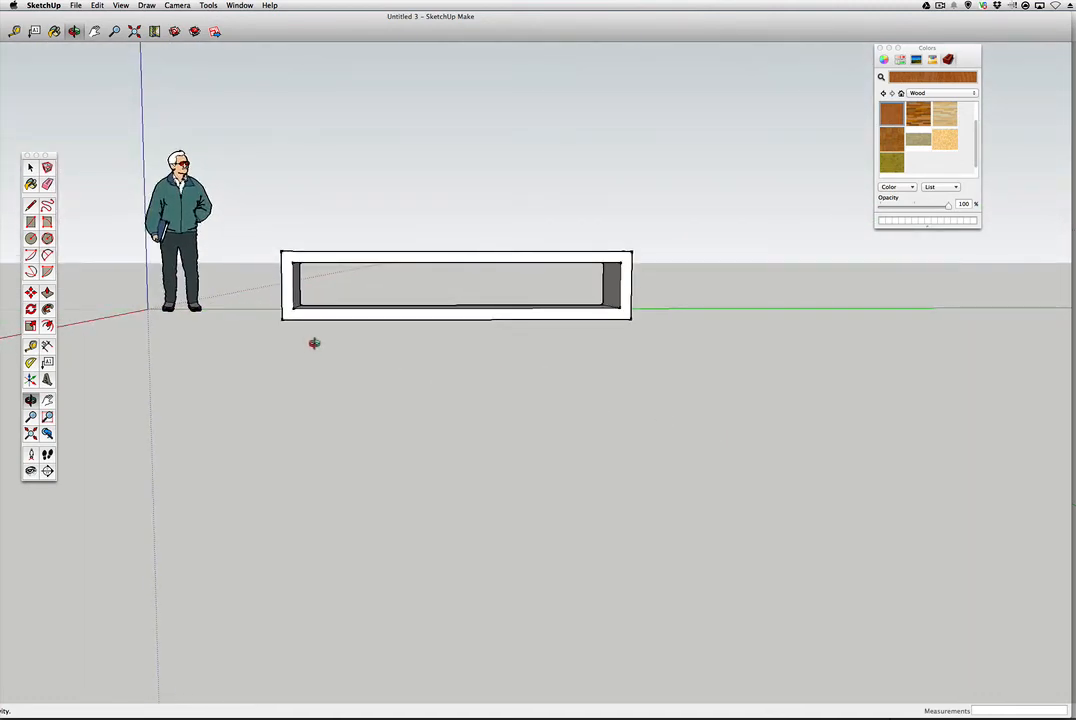
pyautogui.press('l')
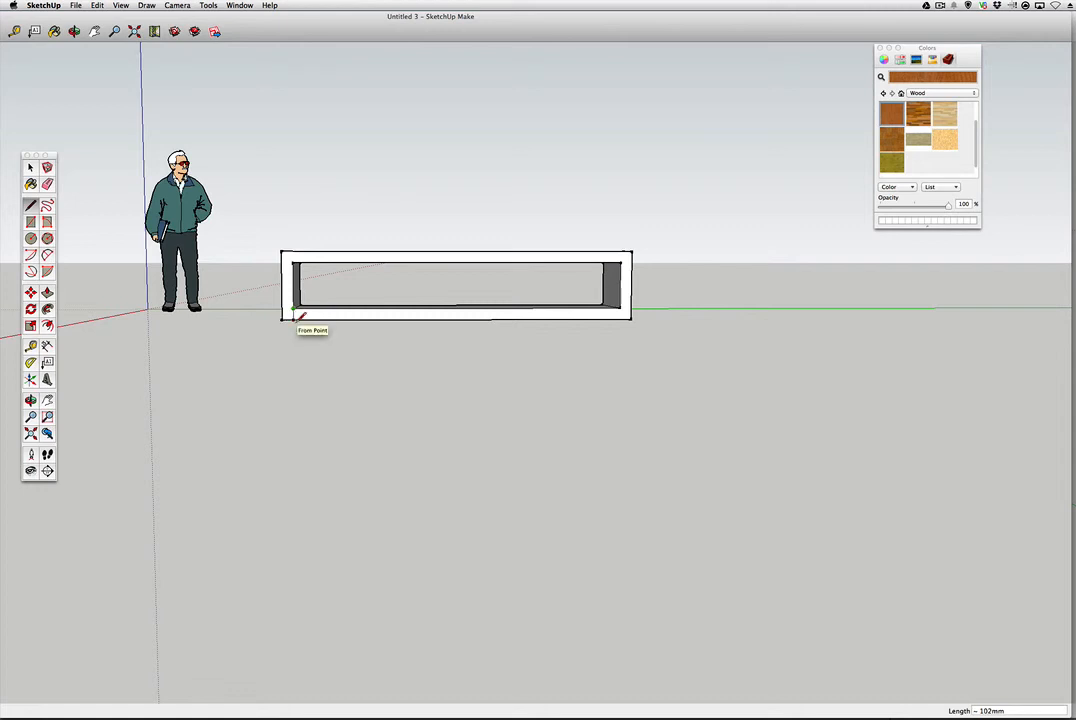
pyautogui.click(295, 314)
pyautogui.click(295, 311)
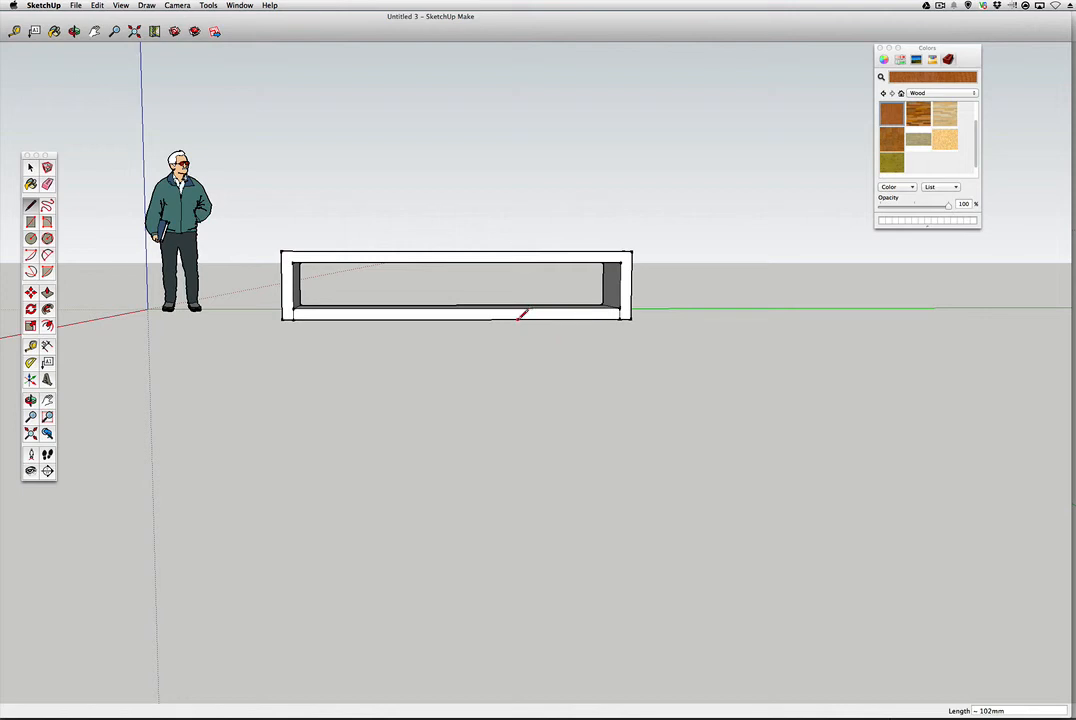
# Step: Delete the front face of the bottom rail between the legs and its remaining bottom edge
pyautogui.press('space')
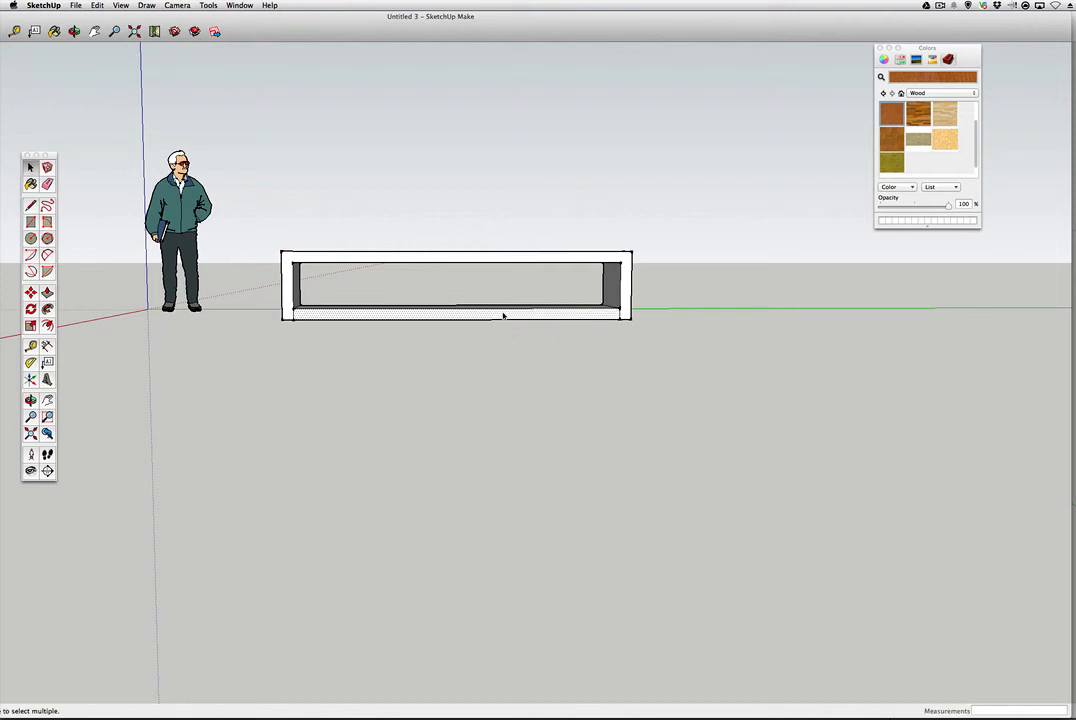
pyautogui.tripleClick(504, 316)
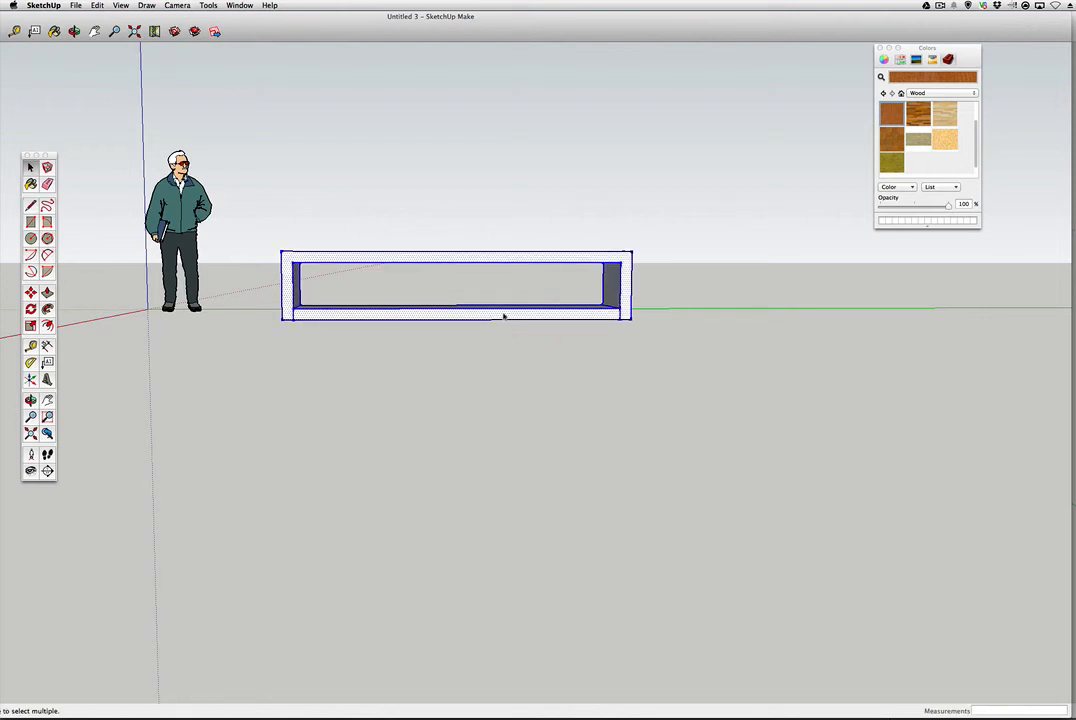
pyautogui.click(504, 316)
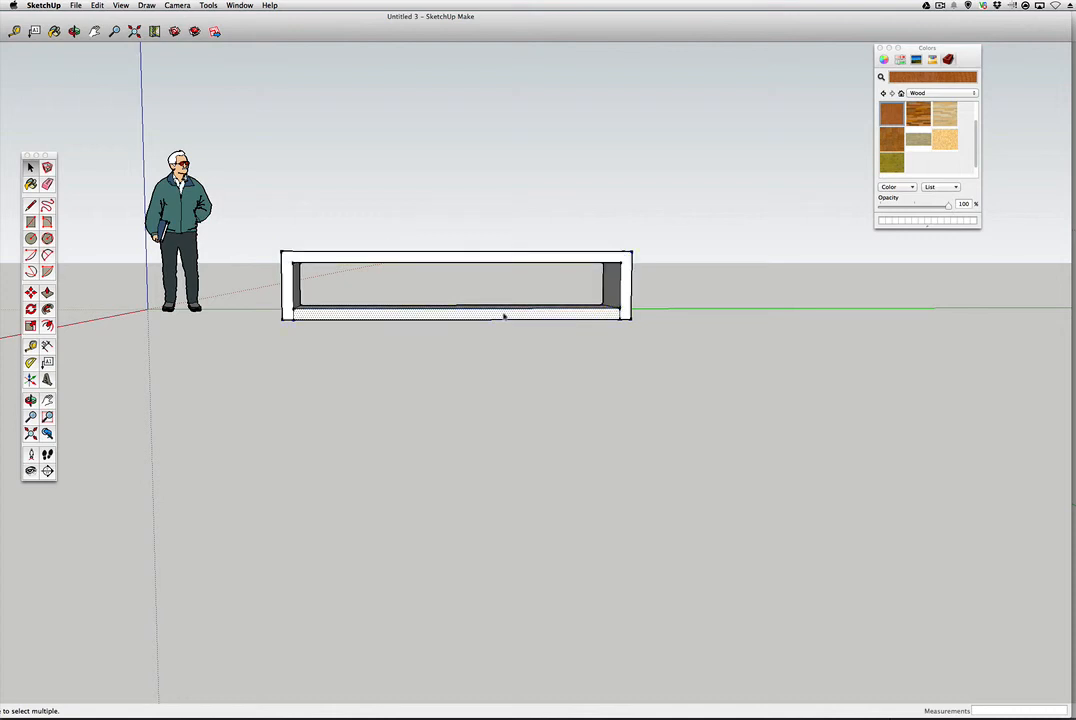
pyautogui.click(504, 329)
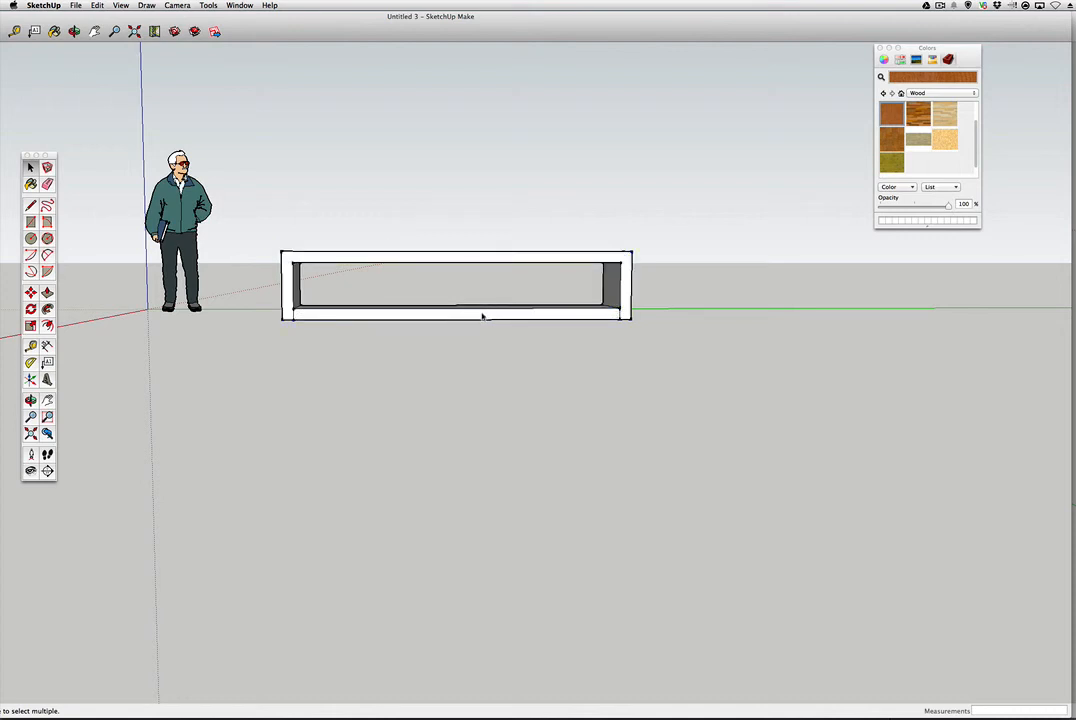
pyautogui.click(482, 316)
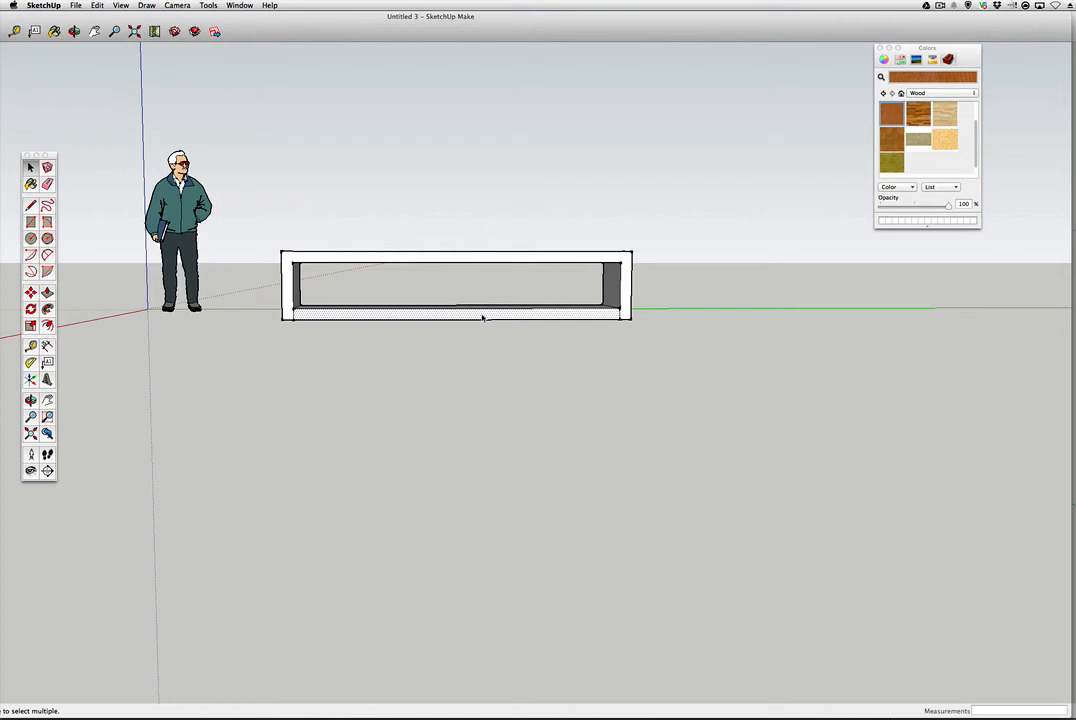
pyautogui.press('Delete')
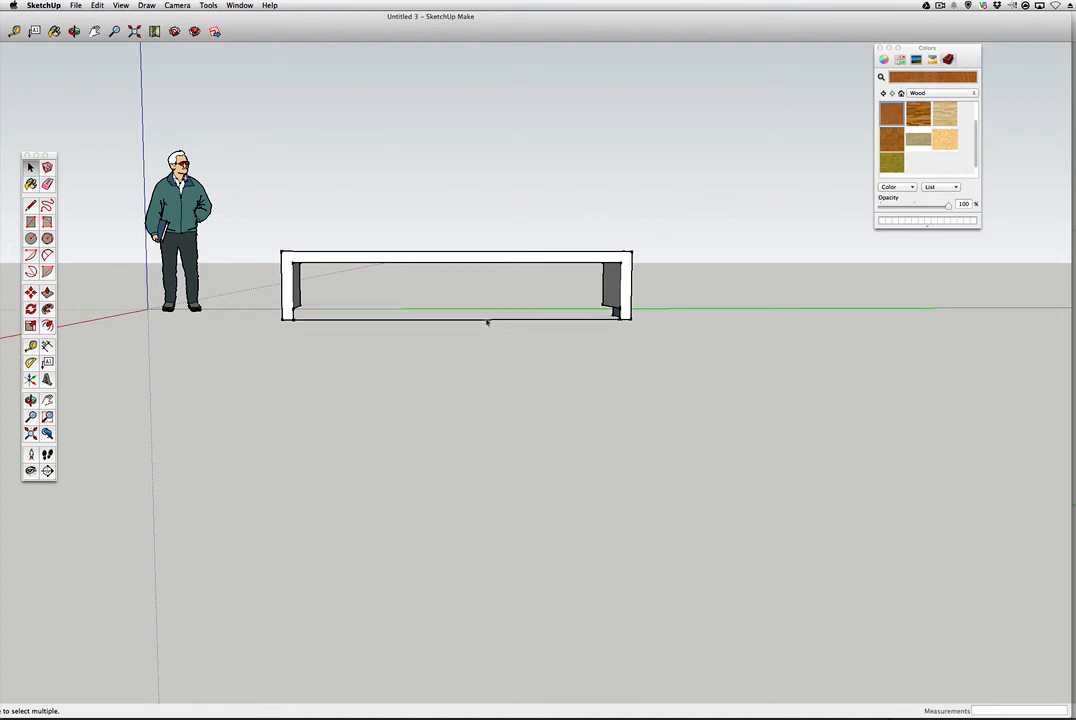
pyautogui.press('Delete')
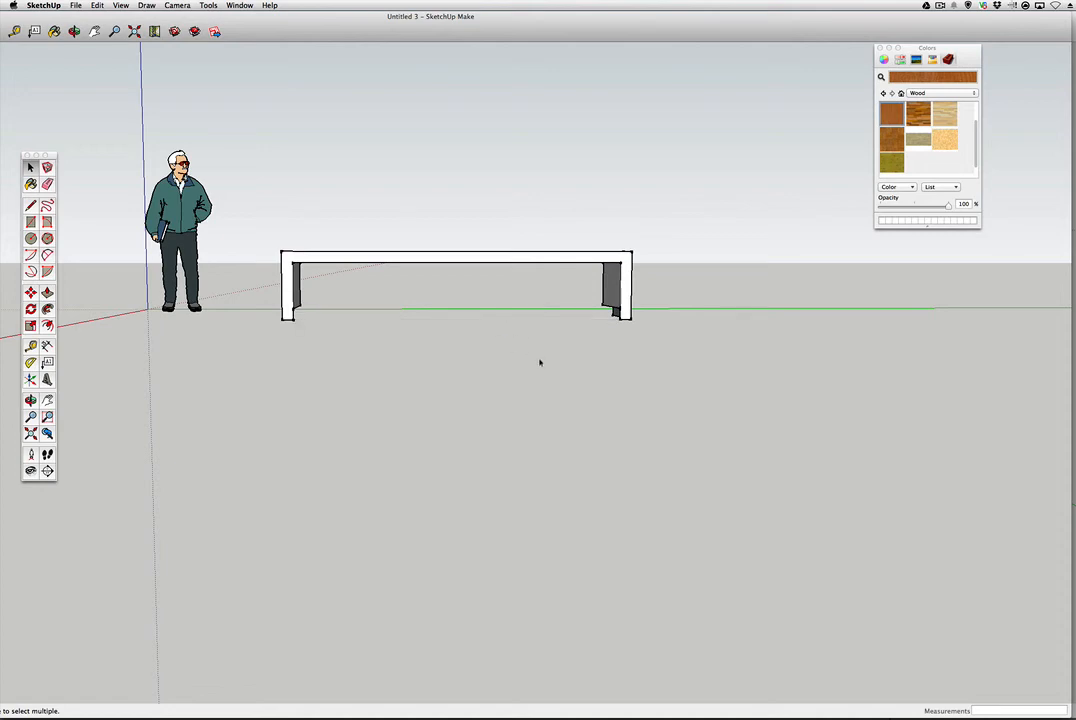
pyautogui.press('o')
pyautogui.moveTo(444, 392); pyautogui.dragTo(860, 575)
pyautogui.moveTo(372, 497); pyautogui.dragTo(935, 455)
pyautogui.moveTo(312, 405); pyautogui.dragTo(425, 401)
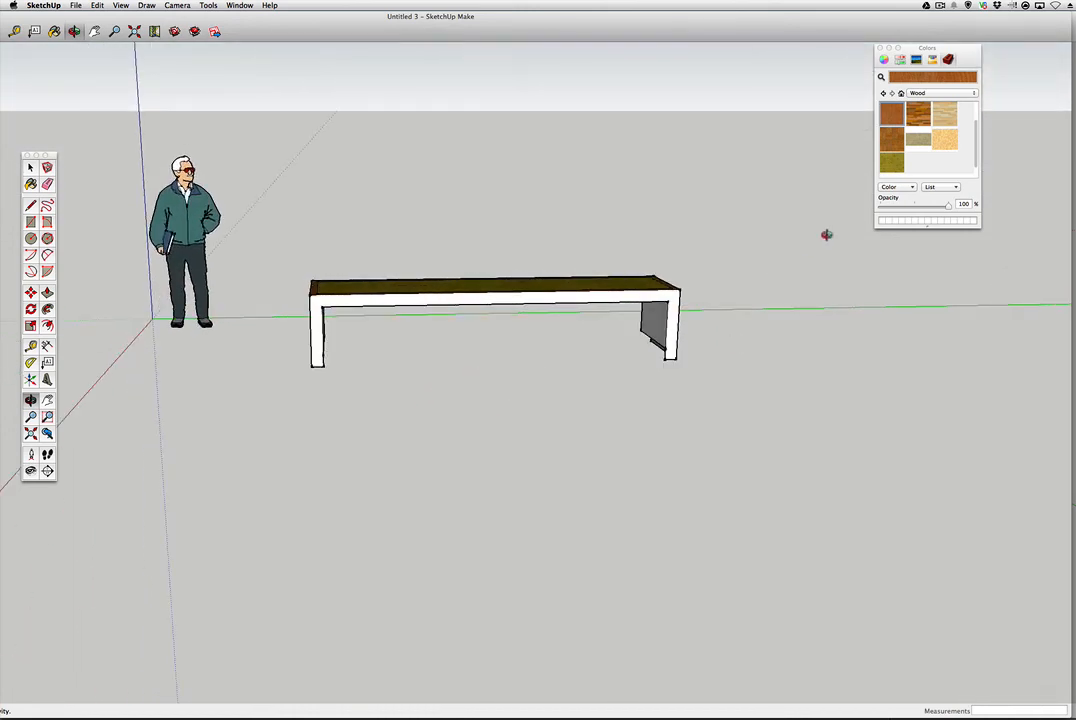
# Step: Paint the table's front frame, the left leg's outer face and the right leg's inner face with the light speckled wood material
pyautogui.click(948, 150)
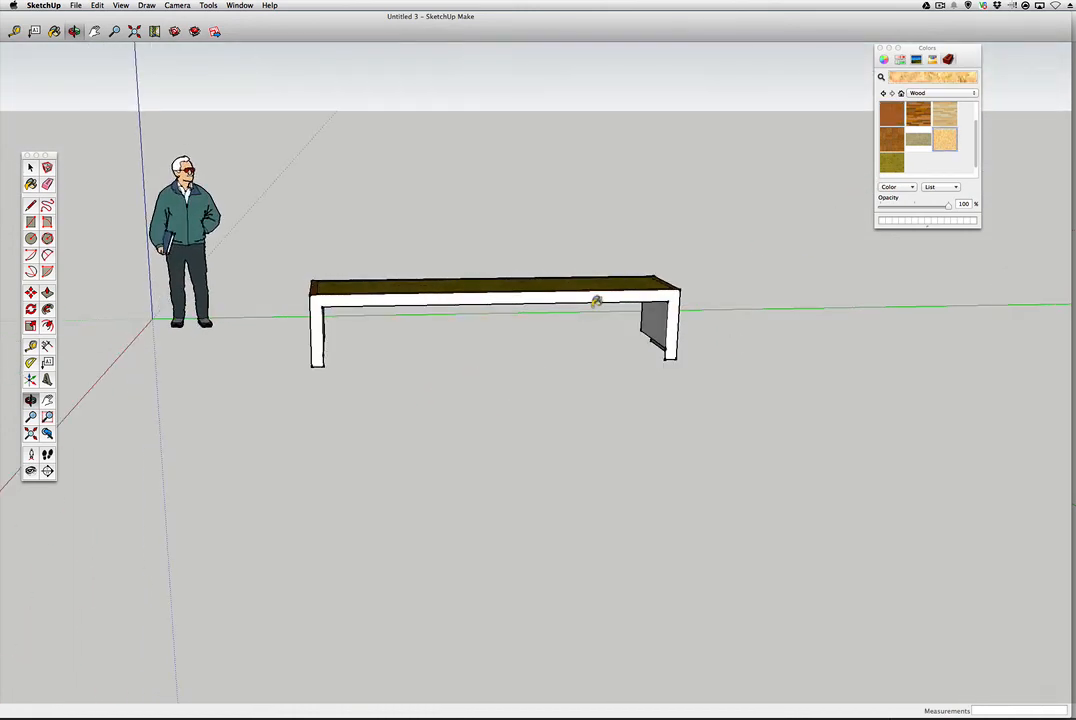
pyautogui.click(595, 296)
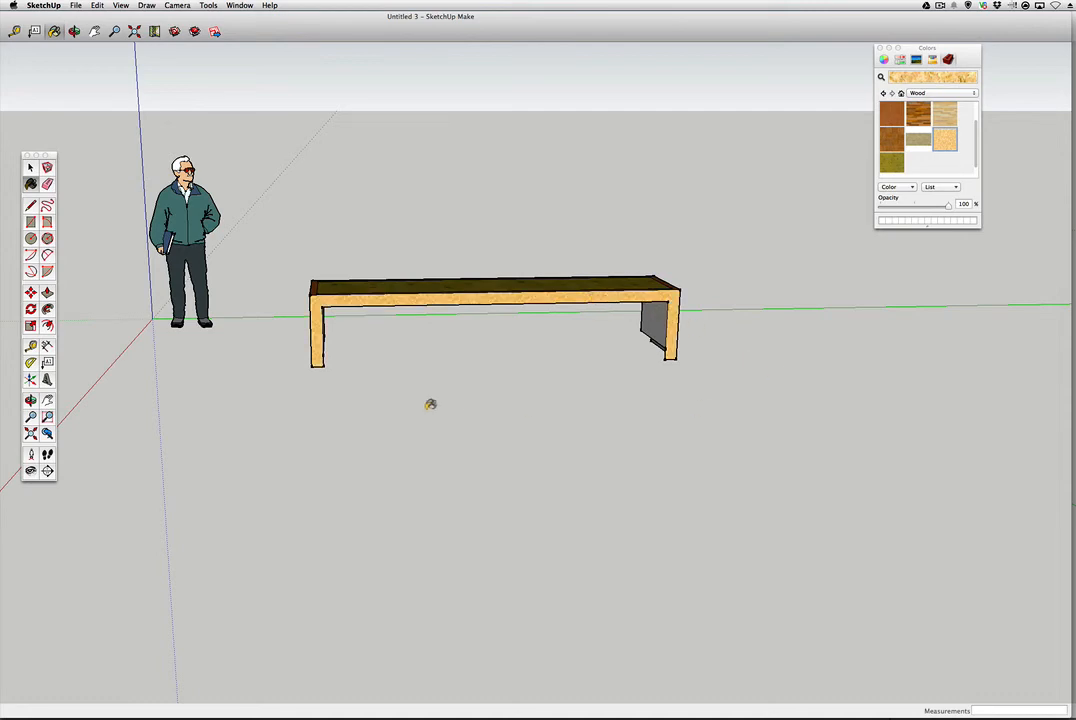
pyautogui.moveTo(488, 423); pyautogui.dragTo(329, 339, button='middle')
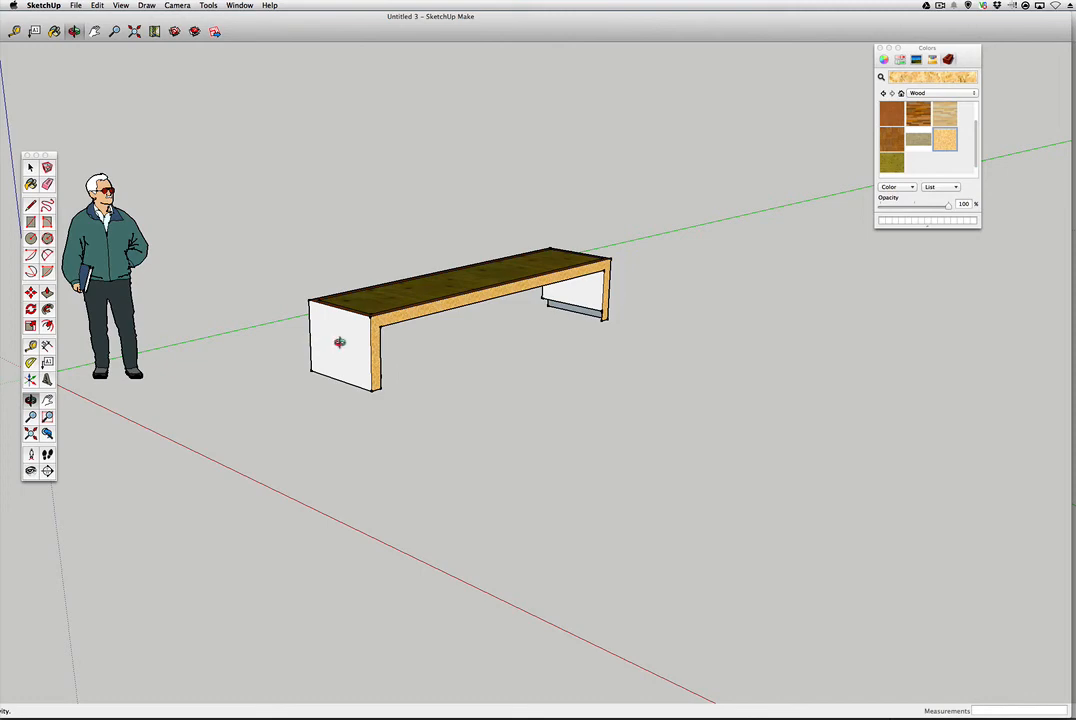
pyautogui.click(945, 139)
pyautogui.click(352, 338)
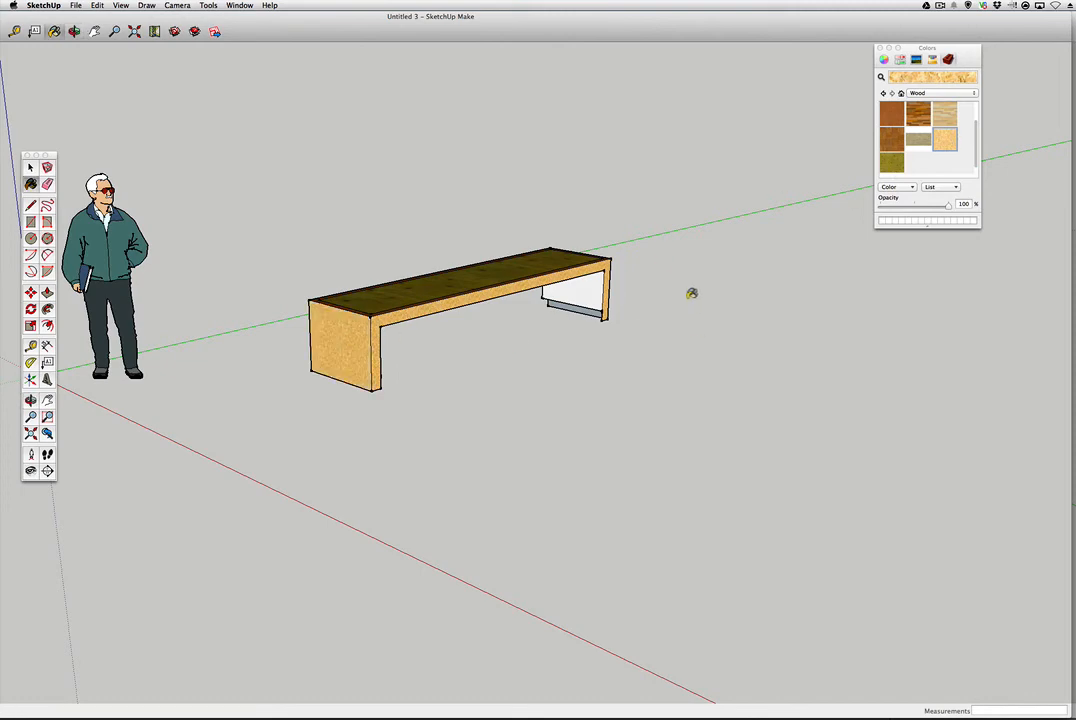
pyautogui.click(581, 293)
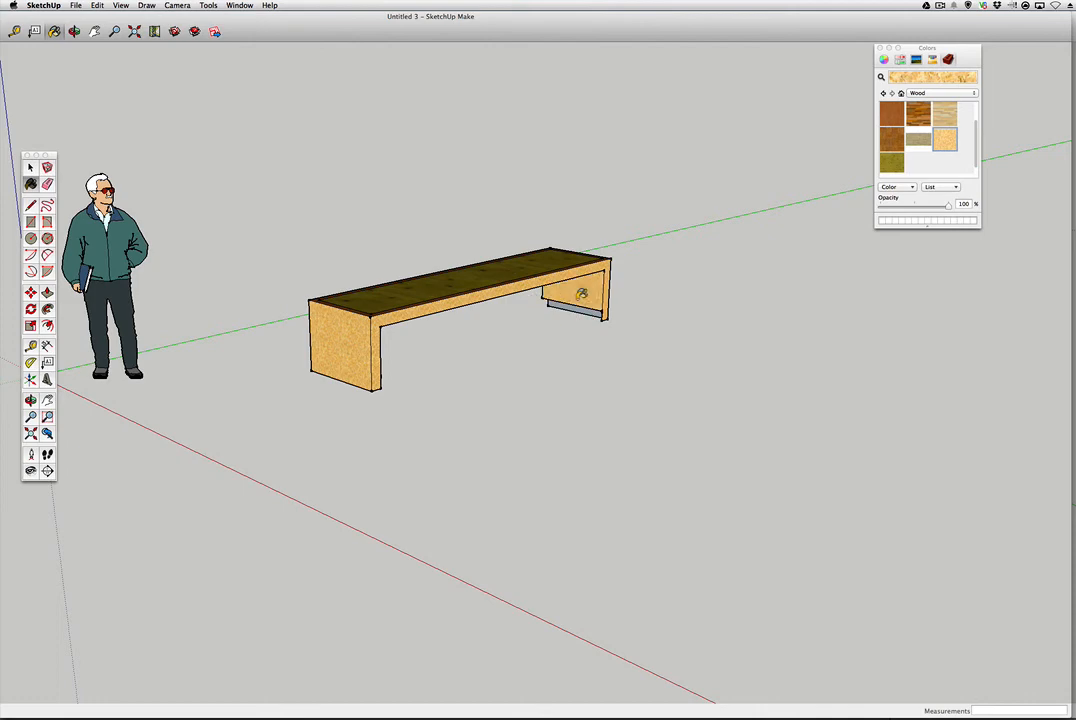
# Step: Apply the same light wood material to the left leg's inner face and the right leg's outer face
pyautogui.press('o')
pyautogui.moveTo(516, 341); pyautogui.dragTo(320, 325)
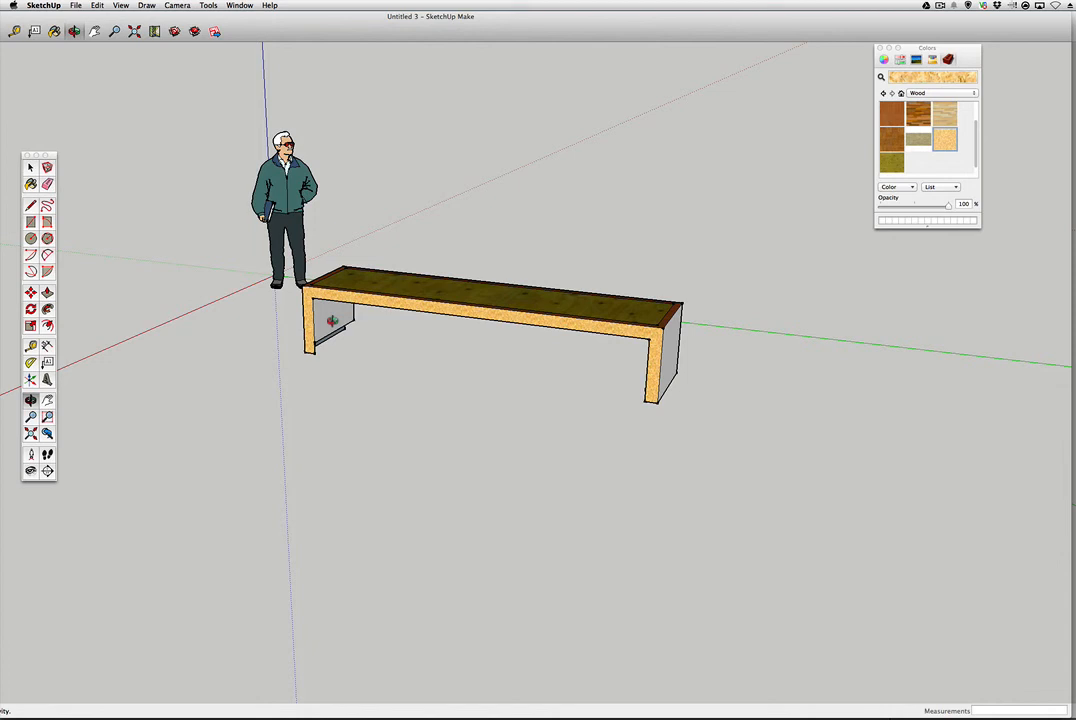
pyautogui.click(30, 179)
pyautogui.click(334, 318)
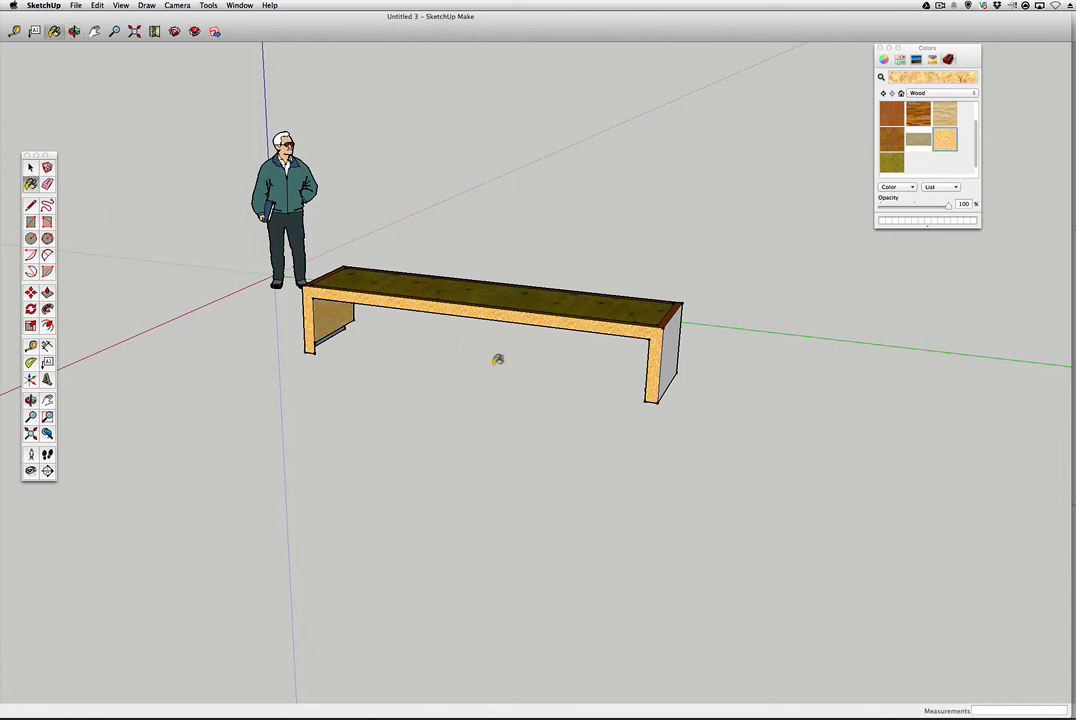
pyautogui.click(672, 366)
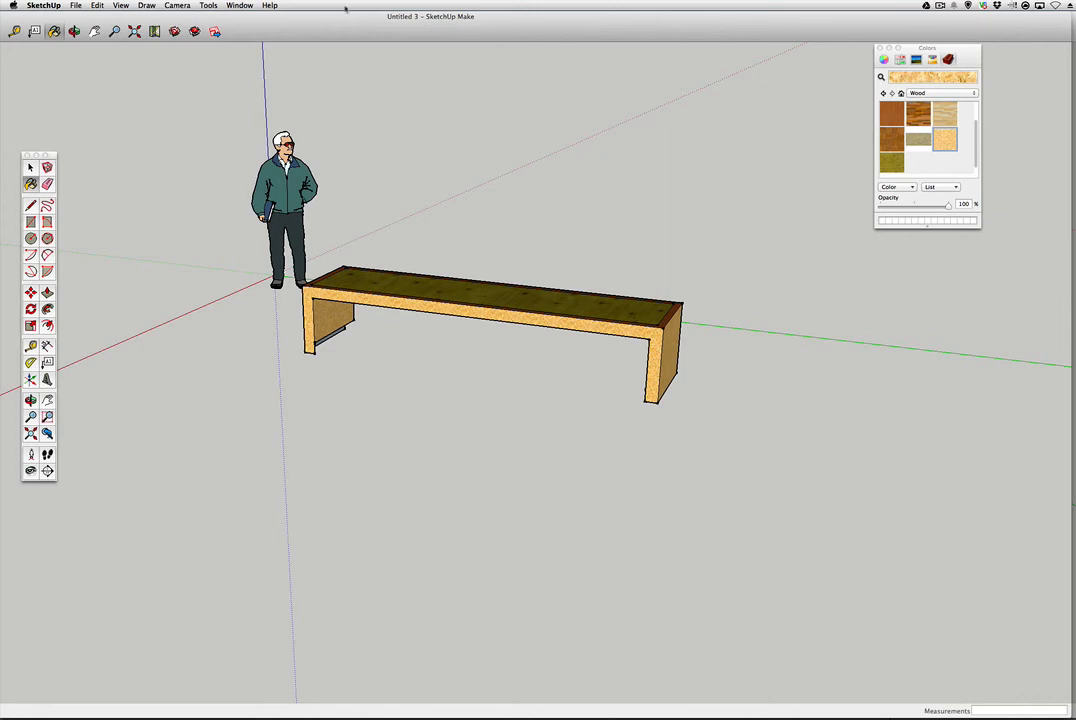
# Step: Shift the SketchUp window sideways and switch to the SketchUpLesson1Part2 presentation in Chrome
pyautogui.moveTo(335, 24)
pyautogui.mouseDown()
pyautogui.moveTo(900, 176)
pyautogui.moveTo(478, 20)
pyautogui.moveTo(680, 130)
pyautogui.moveTo(874, 5)
pyautogui.moveTo(548, 5)
pyautogui.mouseUp()
pyautogui.moveTo(355, 703)
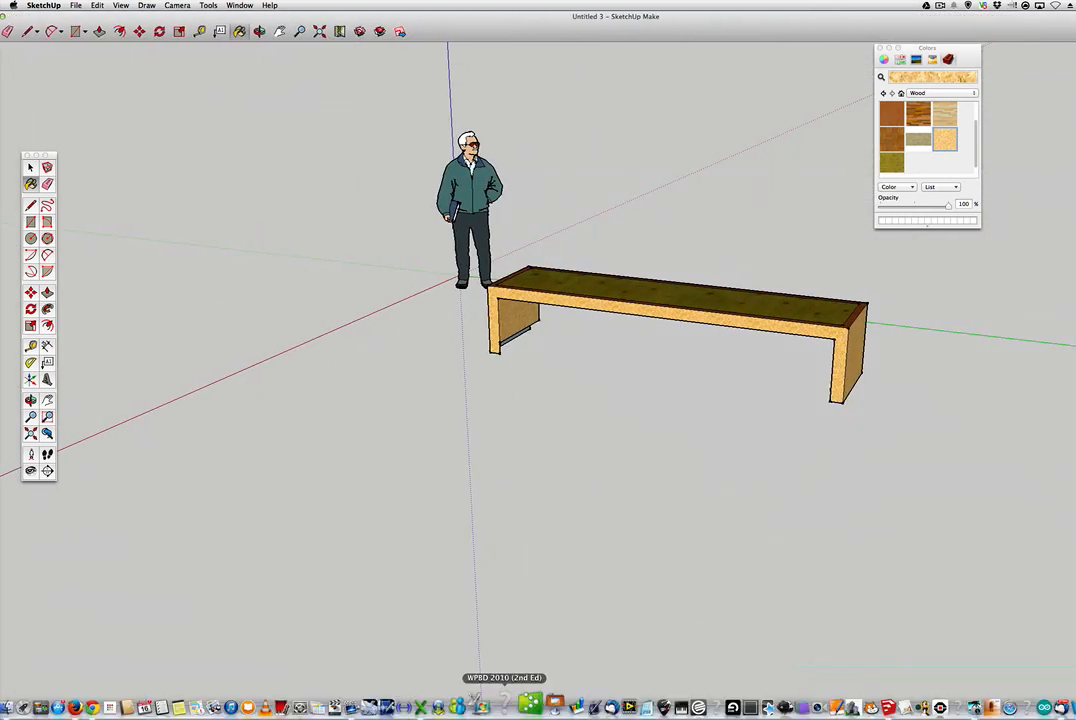
pyautogui.click(91, 707)
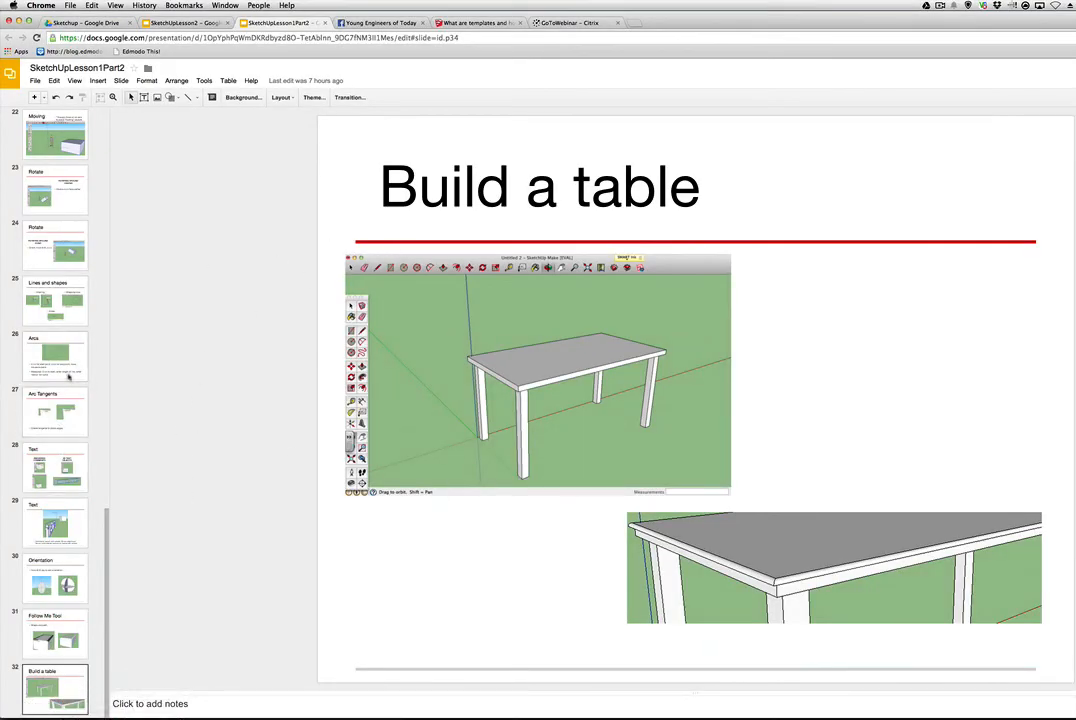
# Step: Review the SketchUpLesson1Part2 slides around Arc Tangents and on through Orientation to the final Build a table slide
pyautogui.click(62, 405)
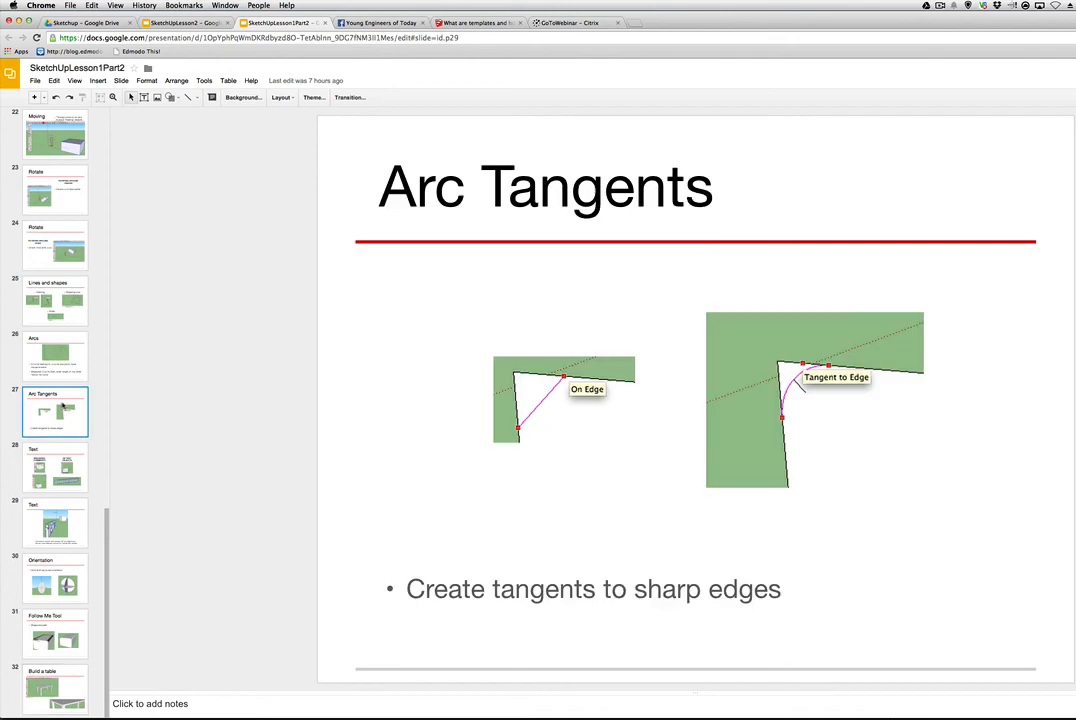
pyautogui.press('Up')
pyautogui.press('Up')
pyautogui.press('Down')
pyautogui.press('Down')
pyautogui.press('Down')
pyautogui.press('Down')
pyautogui.press('Down')
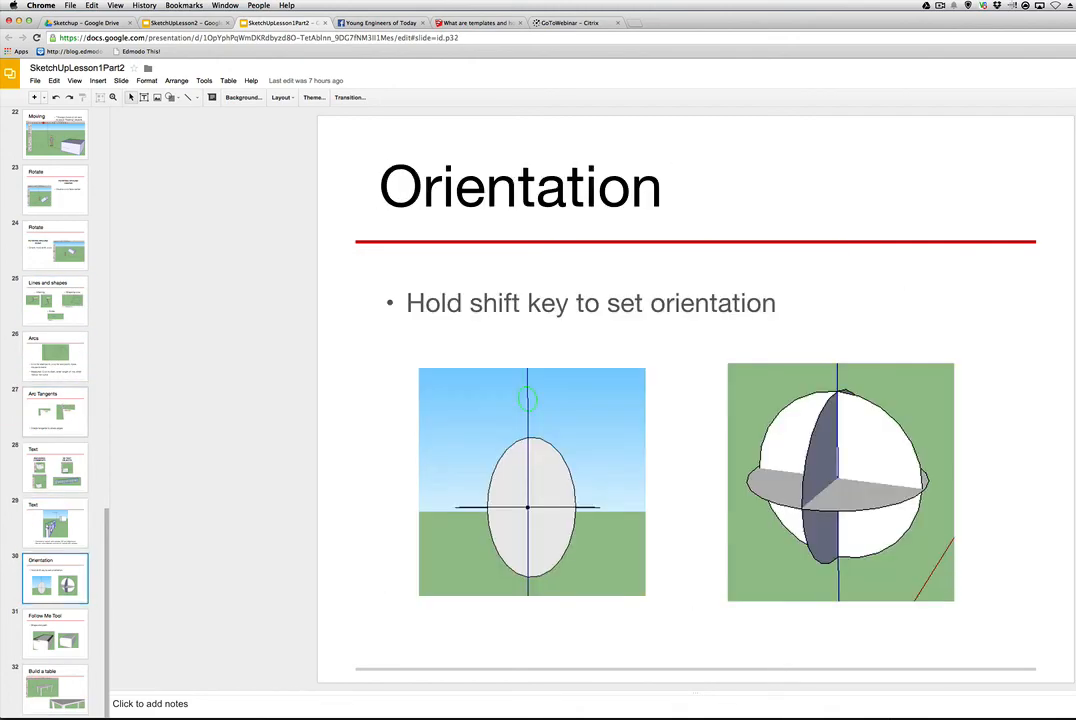
pyautogui.press('Down')
pyautogui.press('Down')
pyautogui.press('Up')
pyautogui.press('Down')
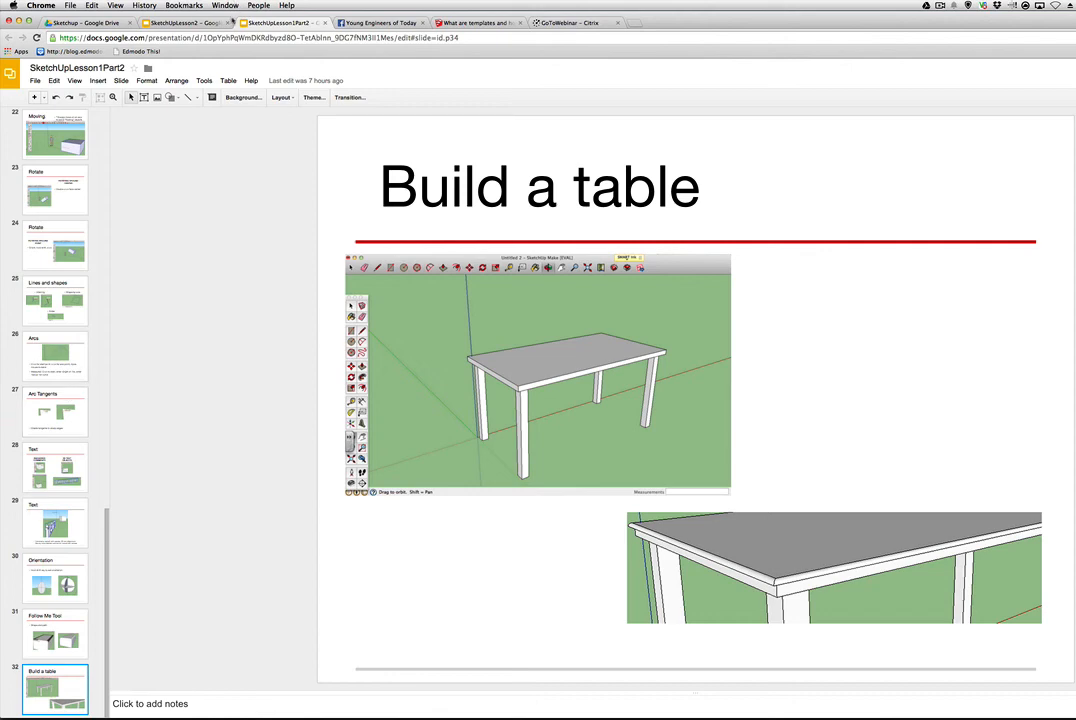
# Step: Switch to the SketchUpLesson2 presentation and go back to slide 13, "Creating a Table through Subtraction"
pyautogui.click(190, 22)
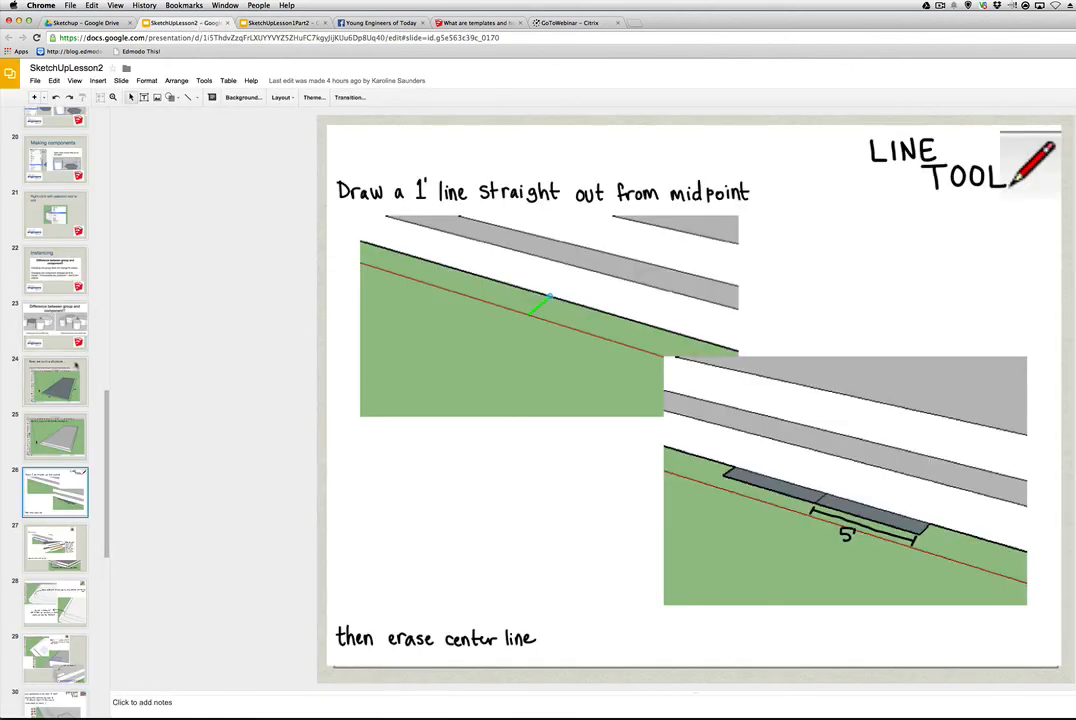
pyautogui.click(59, 166)
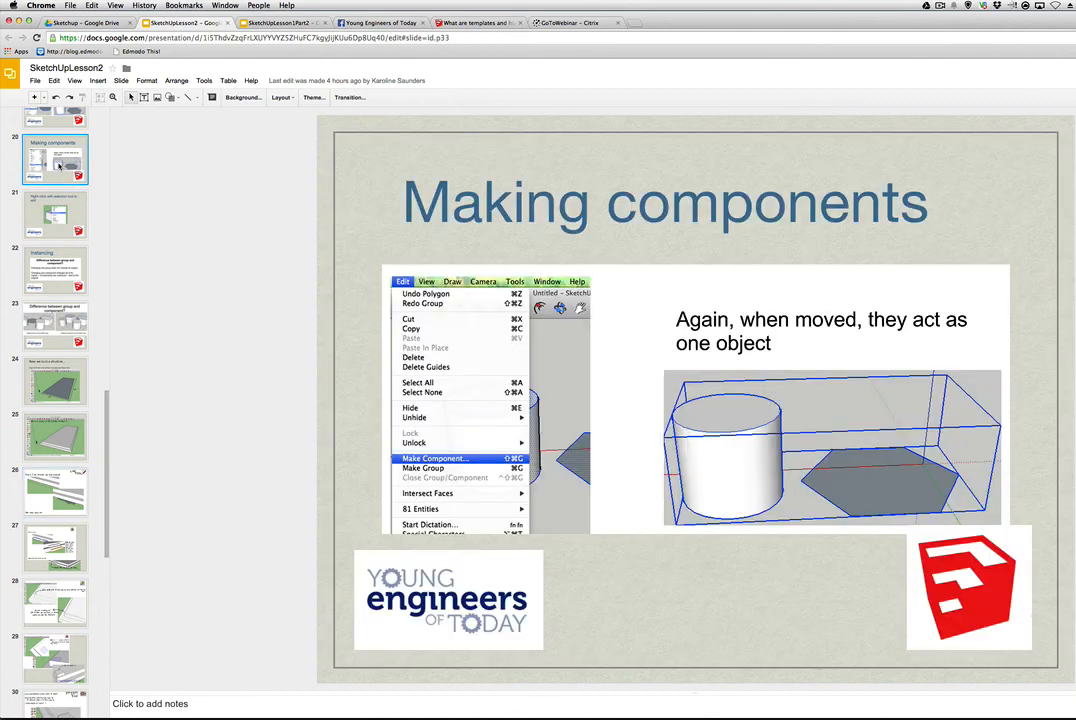
pyautogui.press('Up')
pyautogui.press('Up')
pyautogui.press('Up')
pyautogui.press('Up')
pyautogui.press('Up')
pyautogui.press('Up')
pyautogui.press('Up')
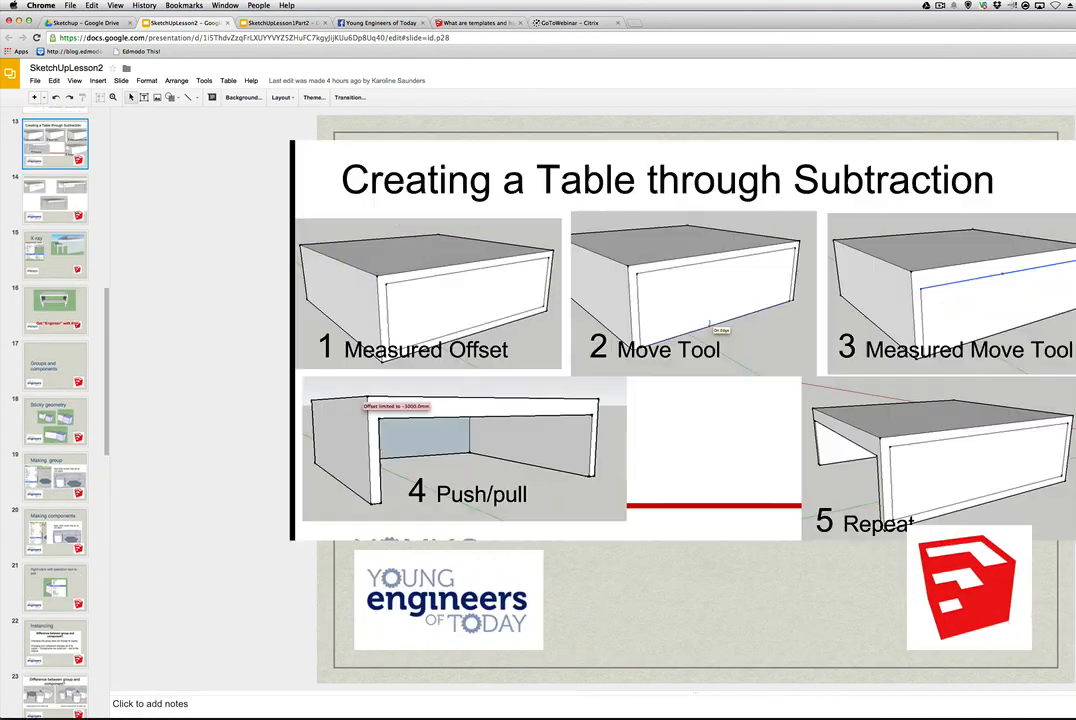